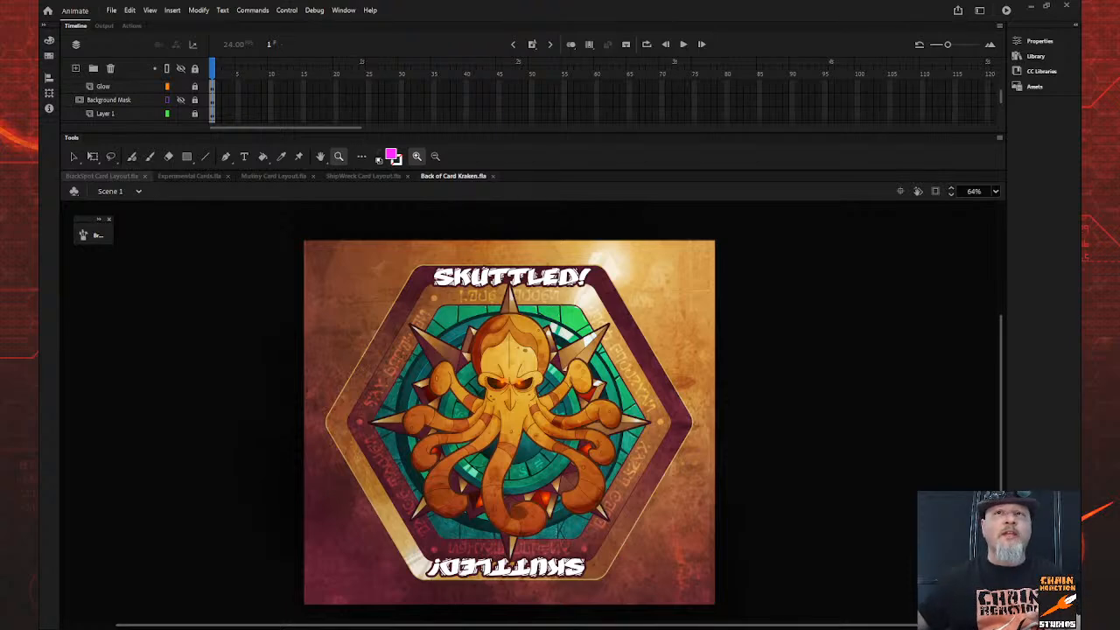
Look through the open BlackSpot, Experimental, ShipWreck, Mutiny and Back of Card Kraken files to compare the card designs
left_click(101, 175)
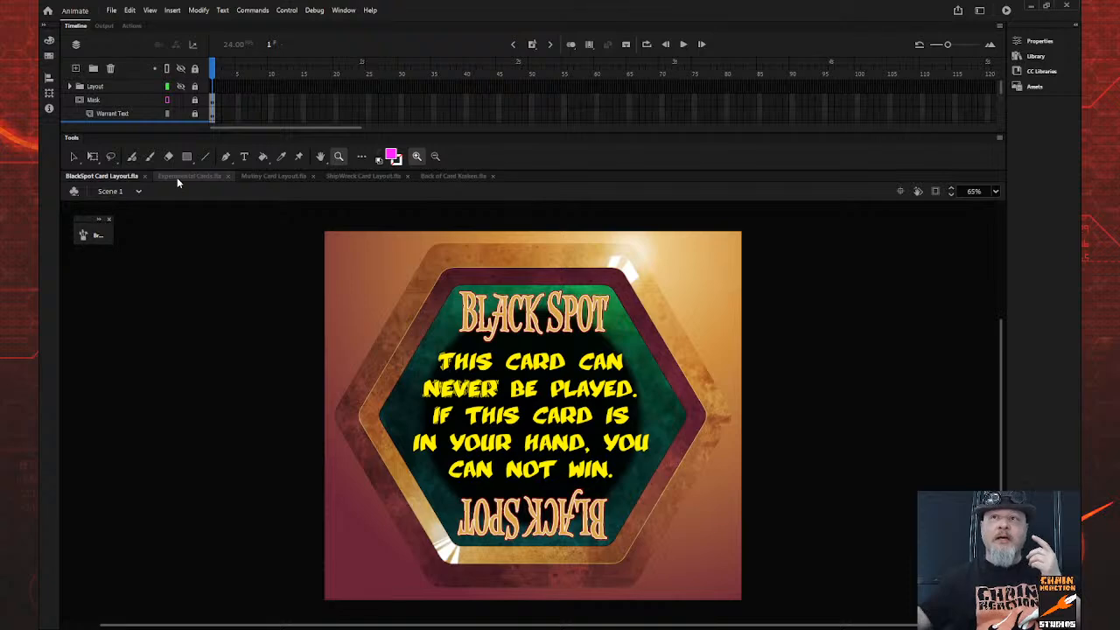
left_click(222, 175)
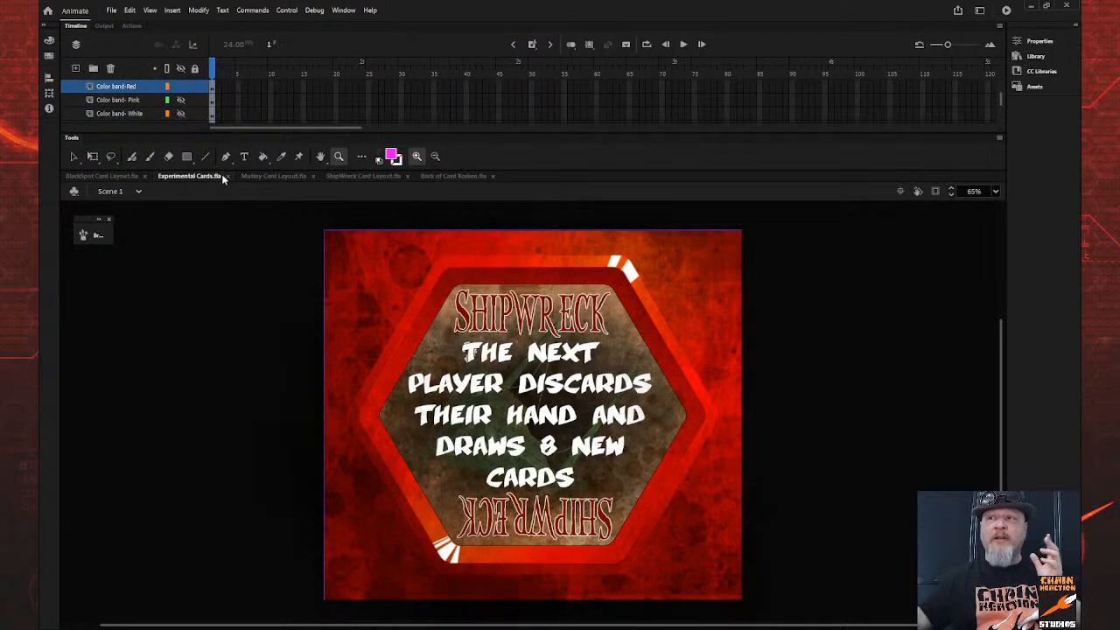
left_click(383, 180)
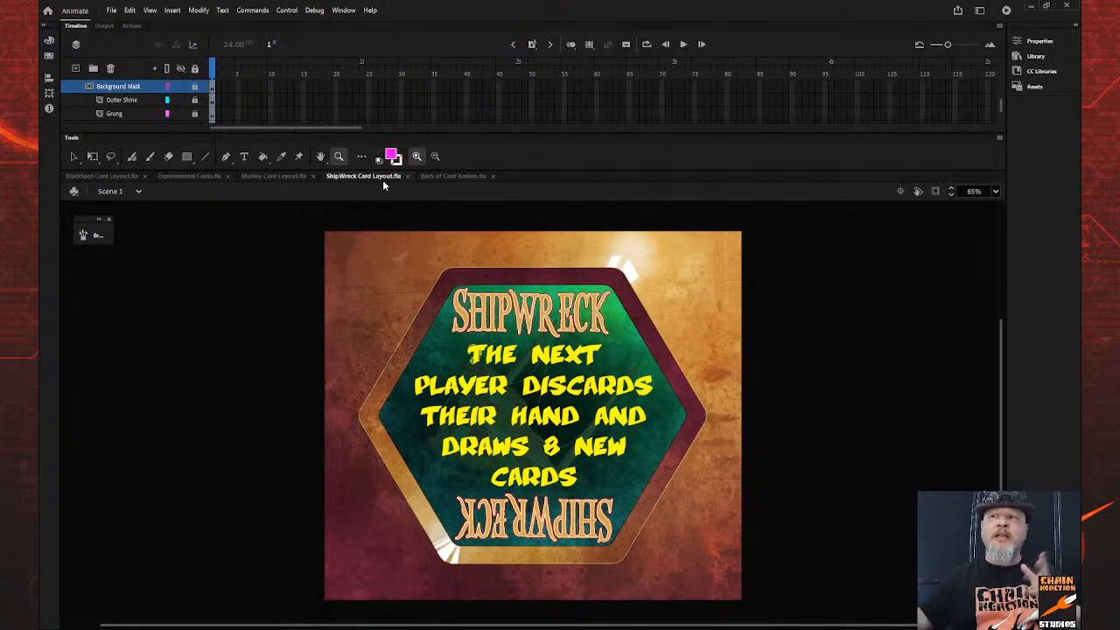
left_click(272, 177)
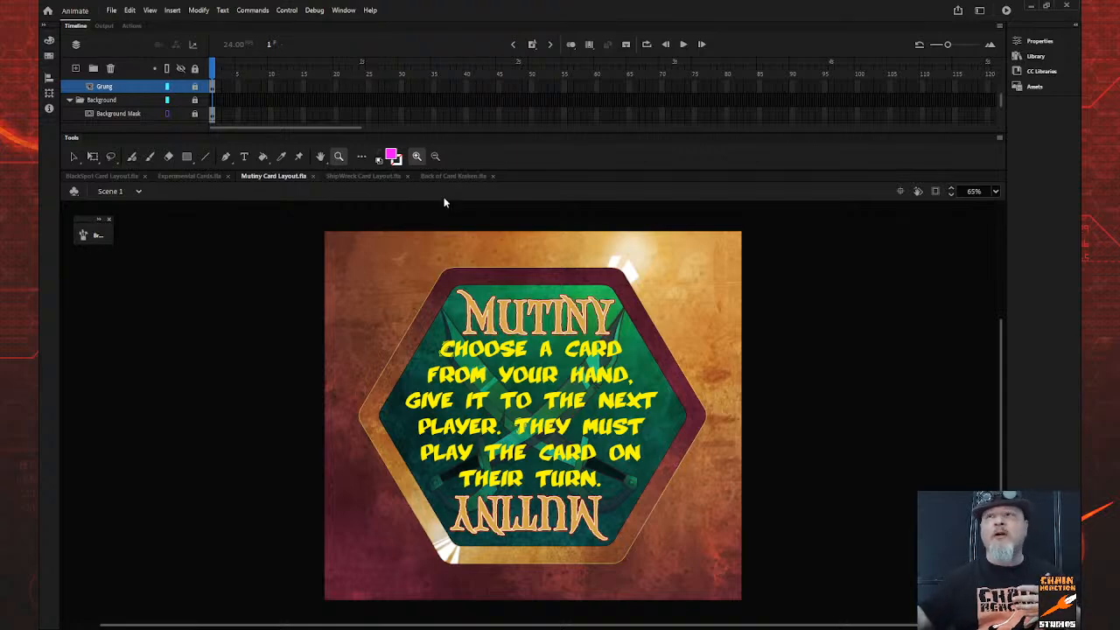
left_click(367, 176)
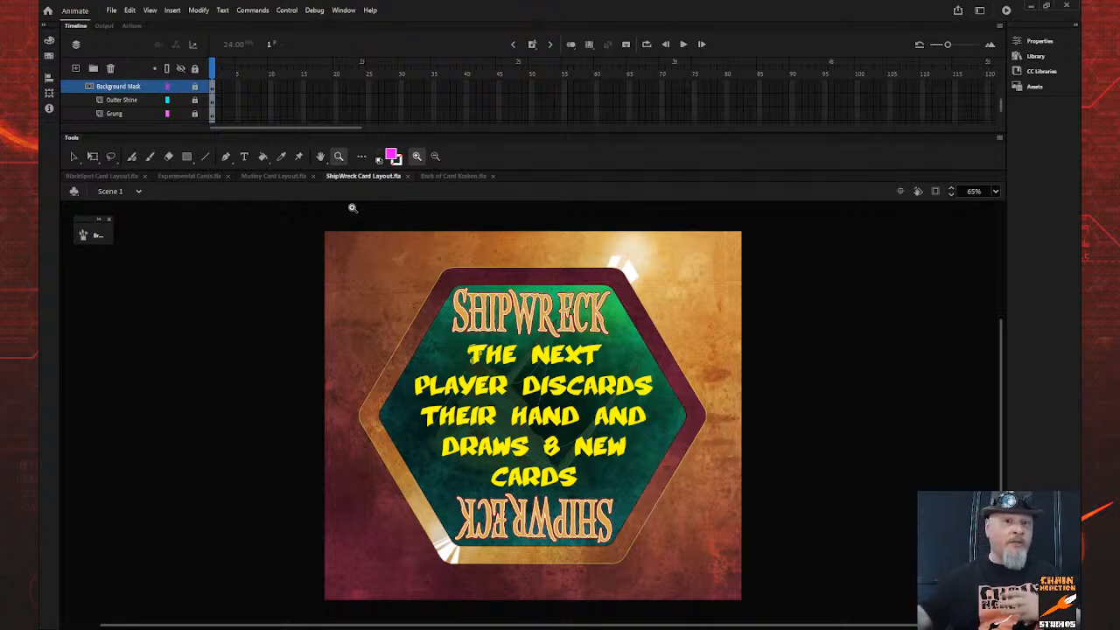
left_click(450, 176)
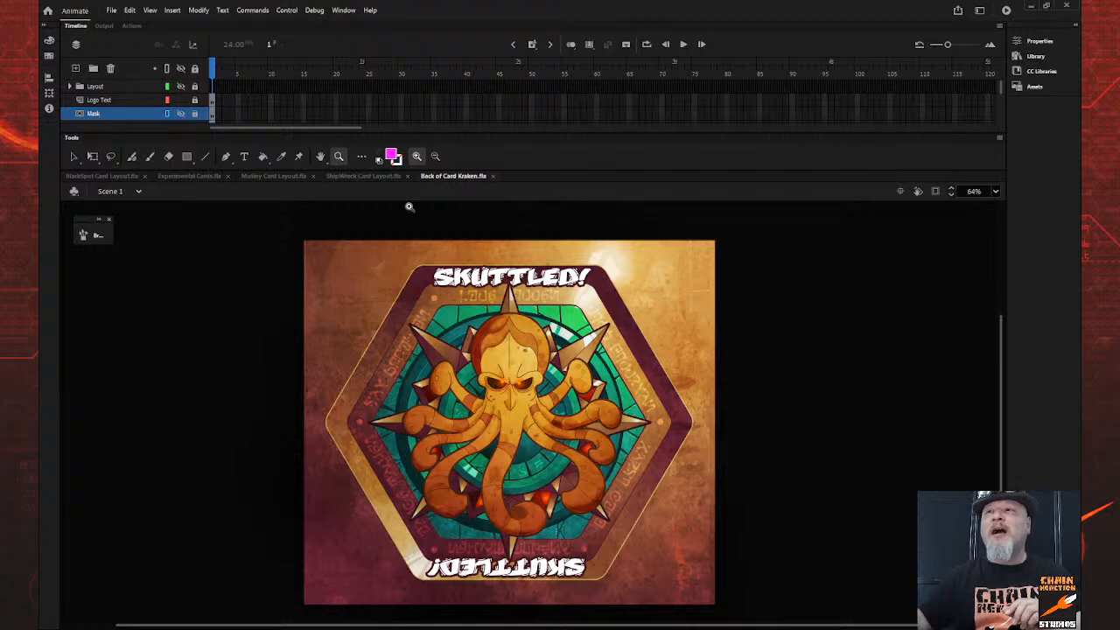
Save the ShipWreck card layout as a new file named Pirate King Card Layout.fla and activate the Selection tool
left_click(364, 178)
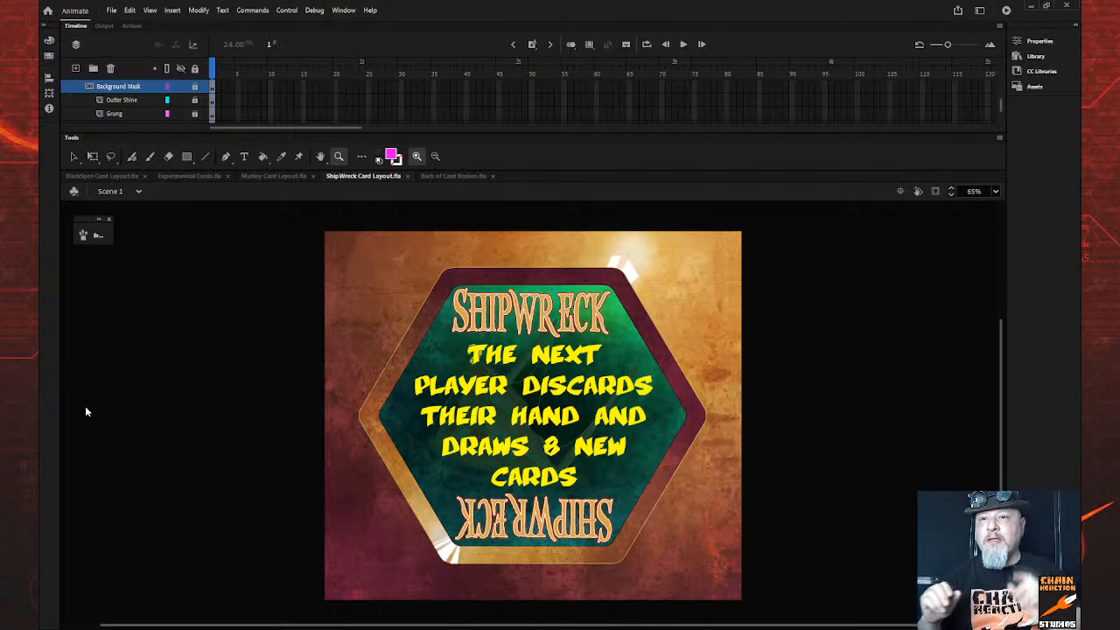
key("Return")
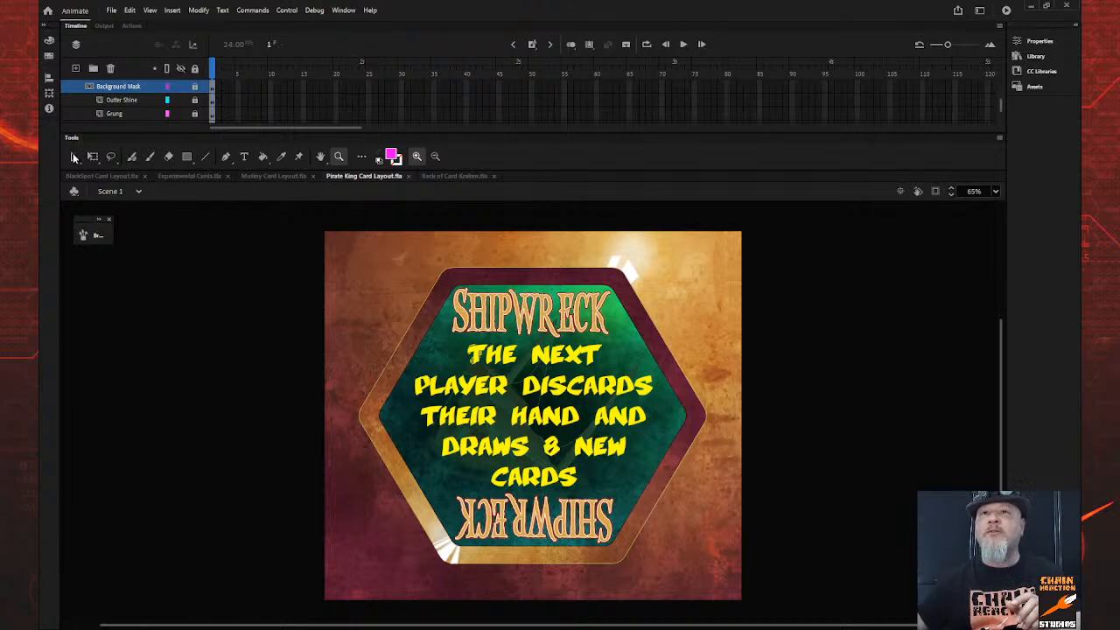
left_click(74, 156)
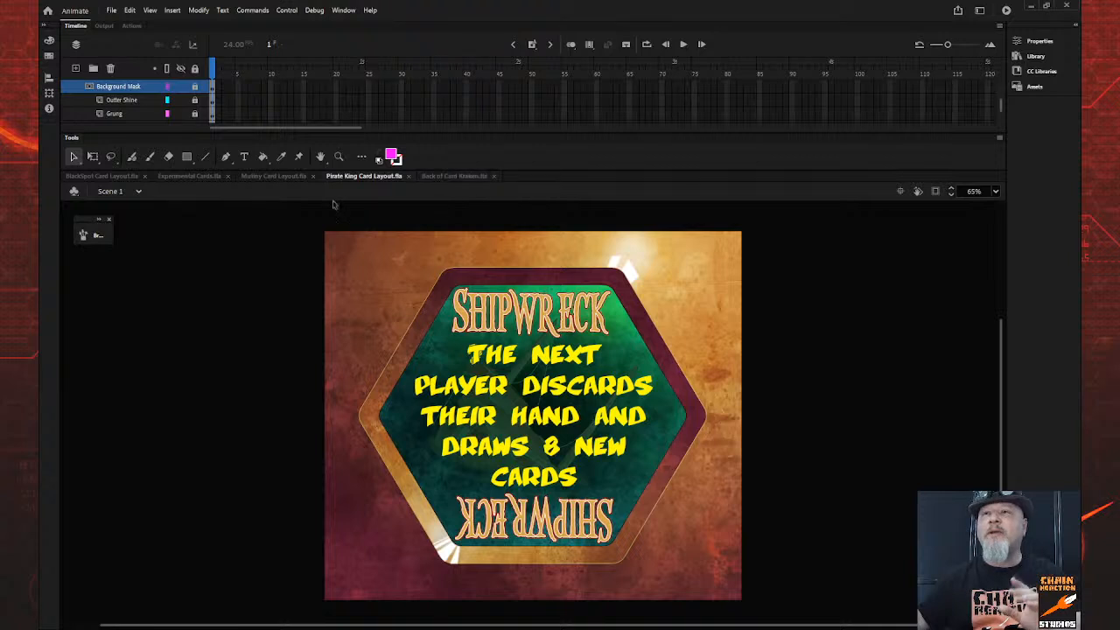
Rename the Warrant Text layer under the Mask layer as KingText
scroll(130, 108, "down", 1)
scroll(151, 105, "down", 1)
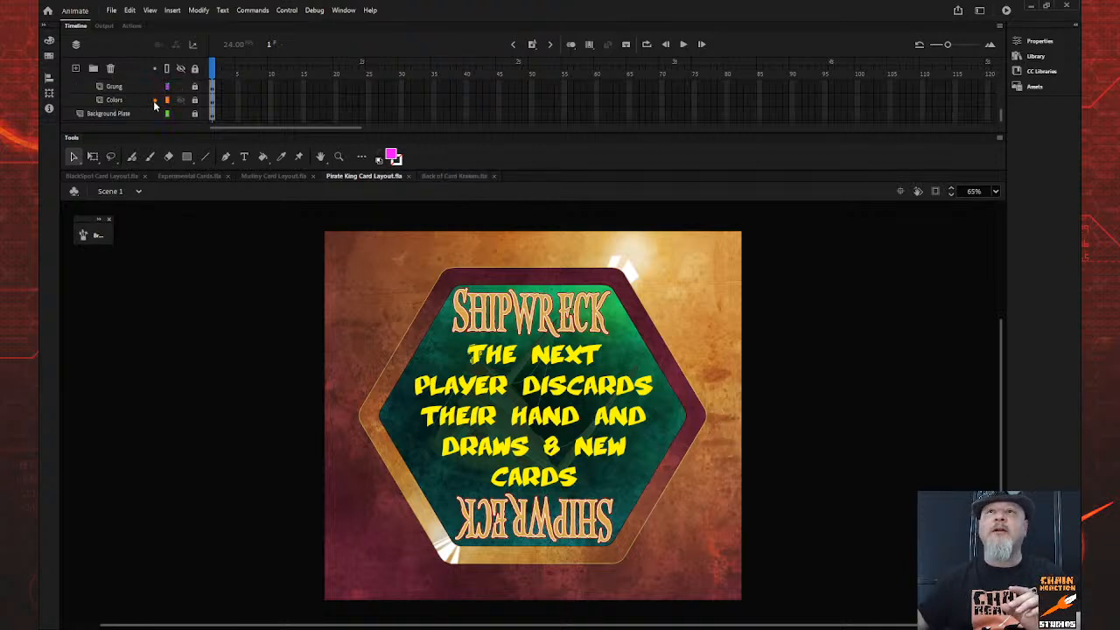
scroll(154, 105, "up", 1)
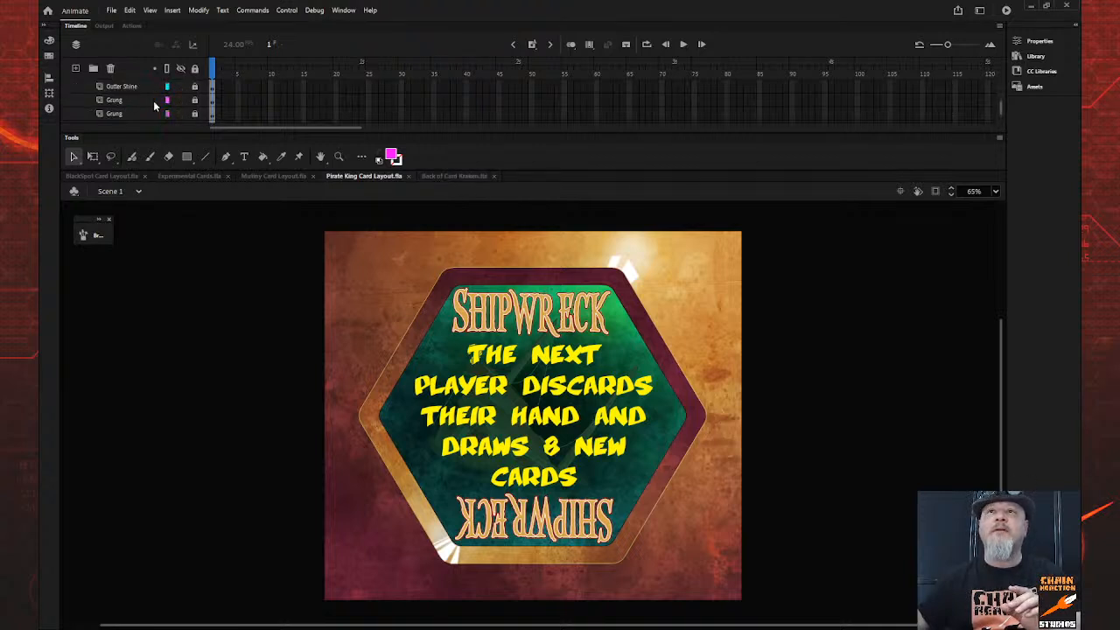
scroll(153, 105, "down", 4)
scroll(153, 101, "up", 2)
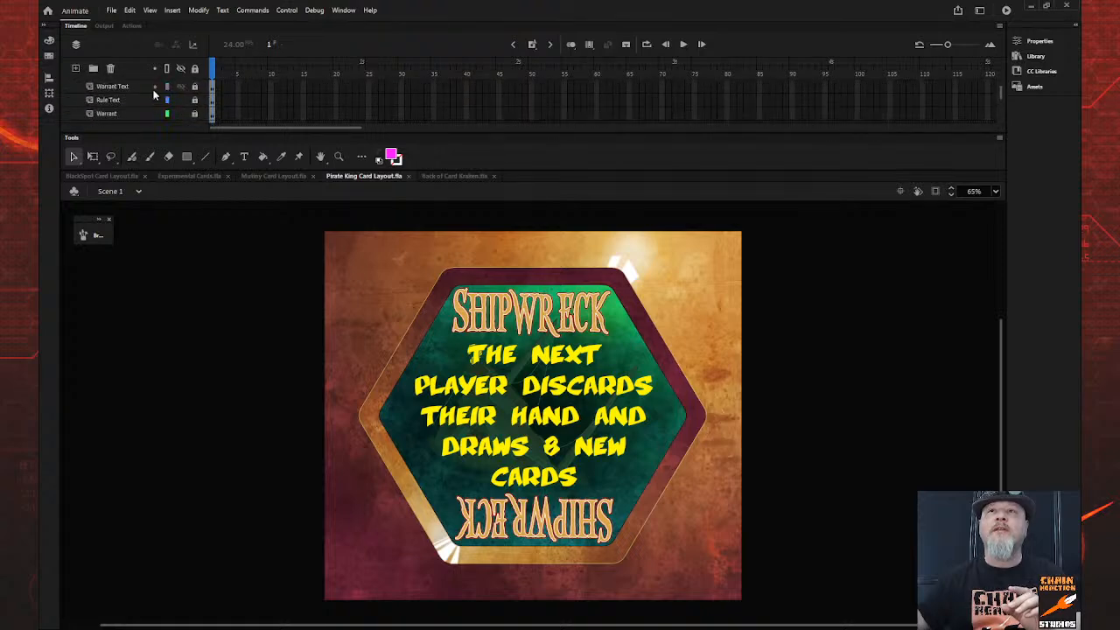
scroll(136, 88, "up", 1)
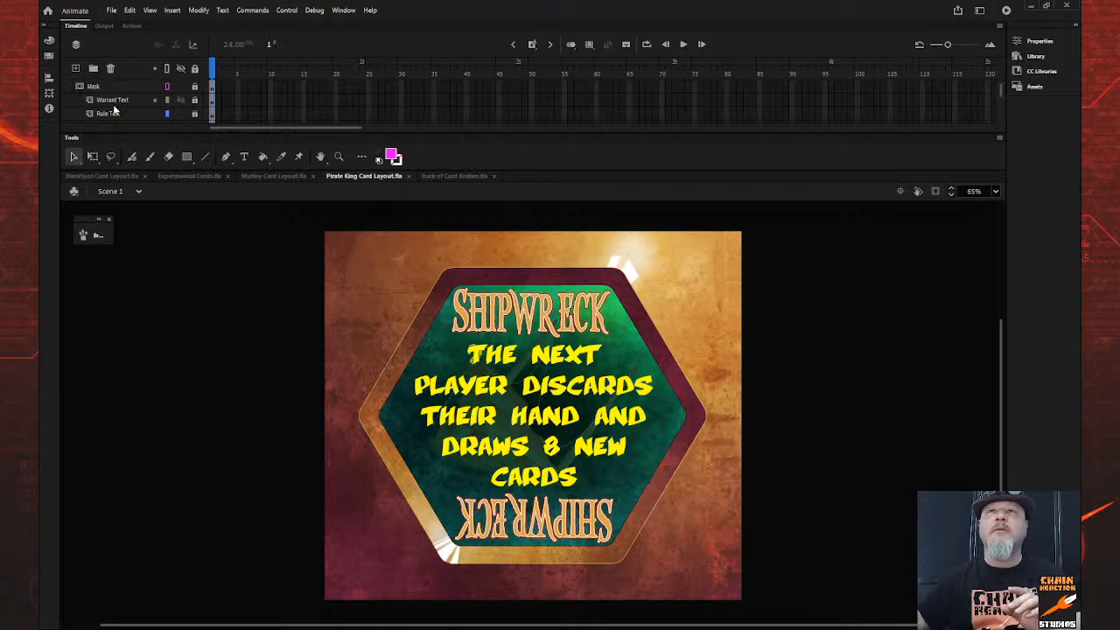
double_click(115, 100)
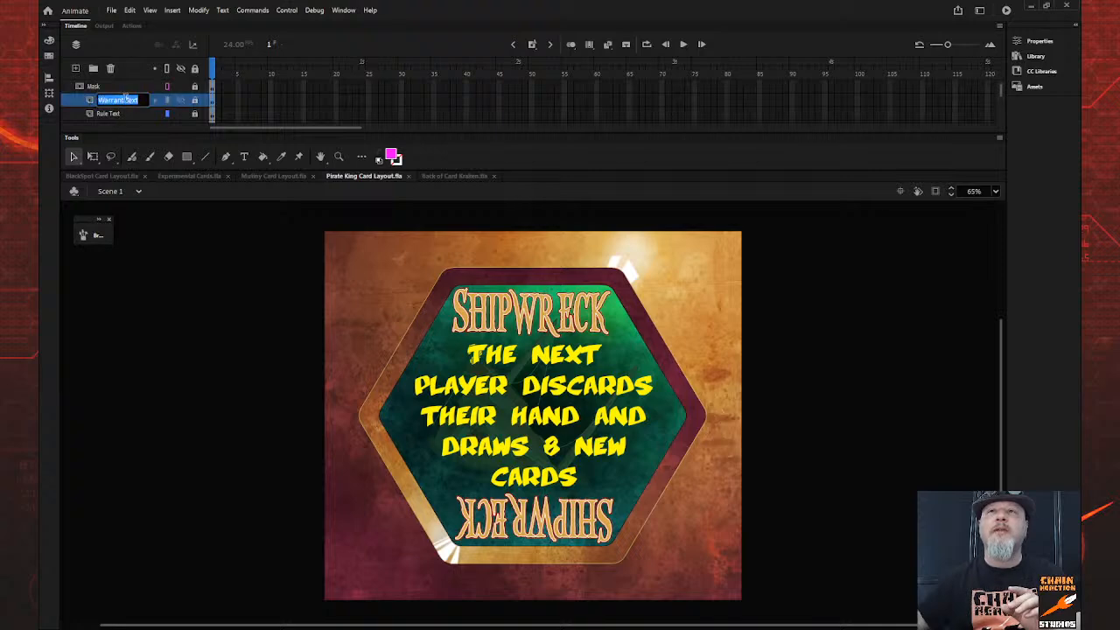
double_click(115, 100)
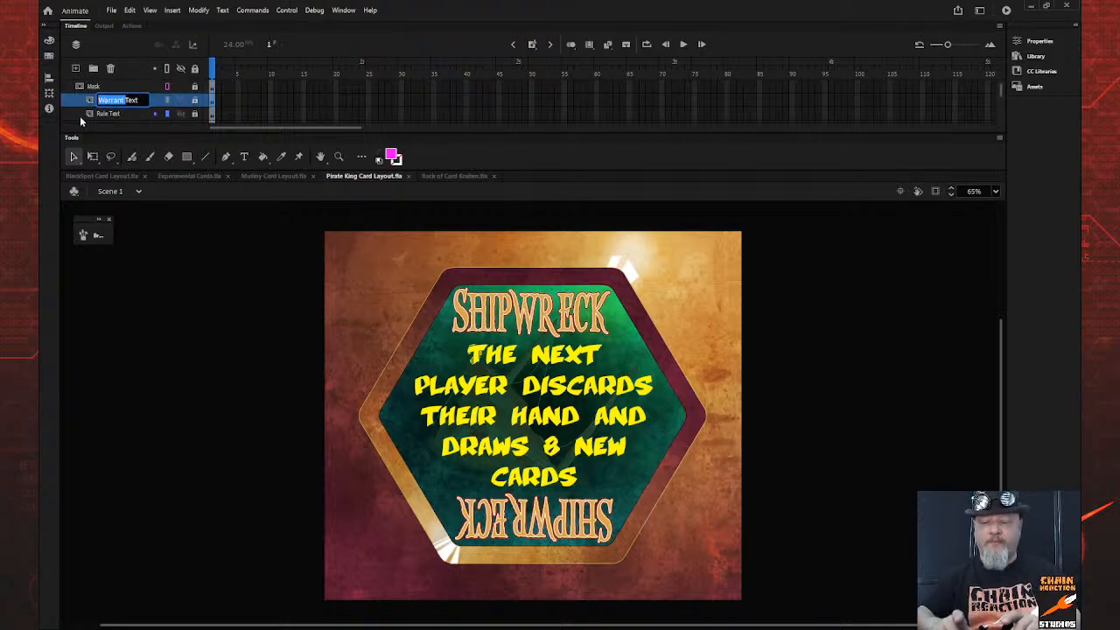
type("King")
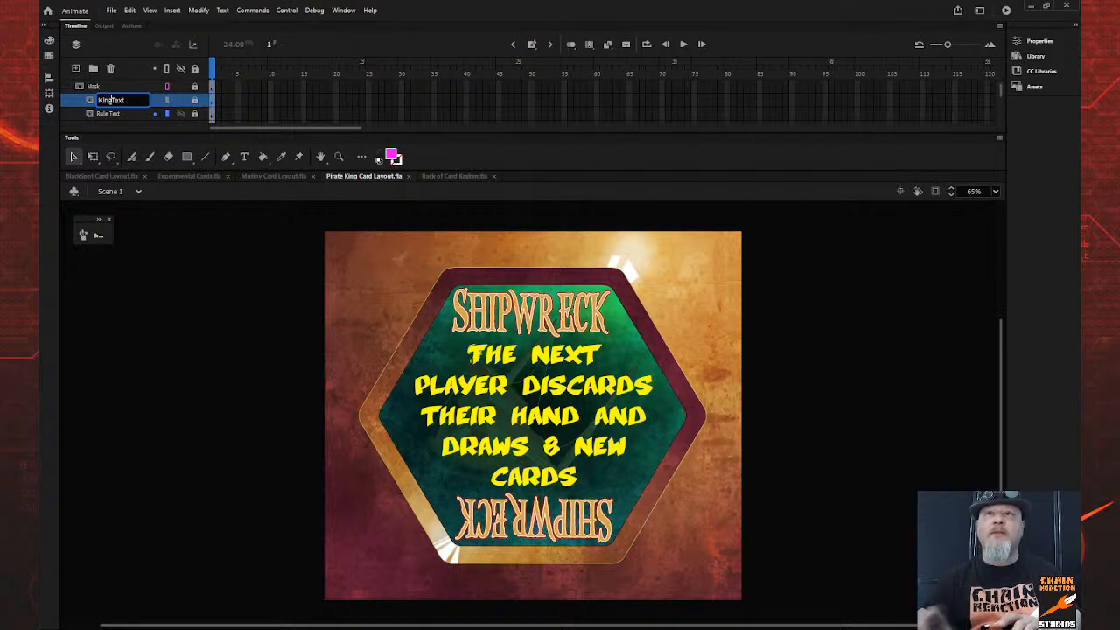
left_click(111, 117)
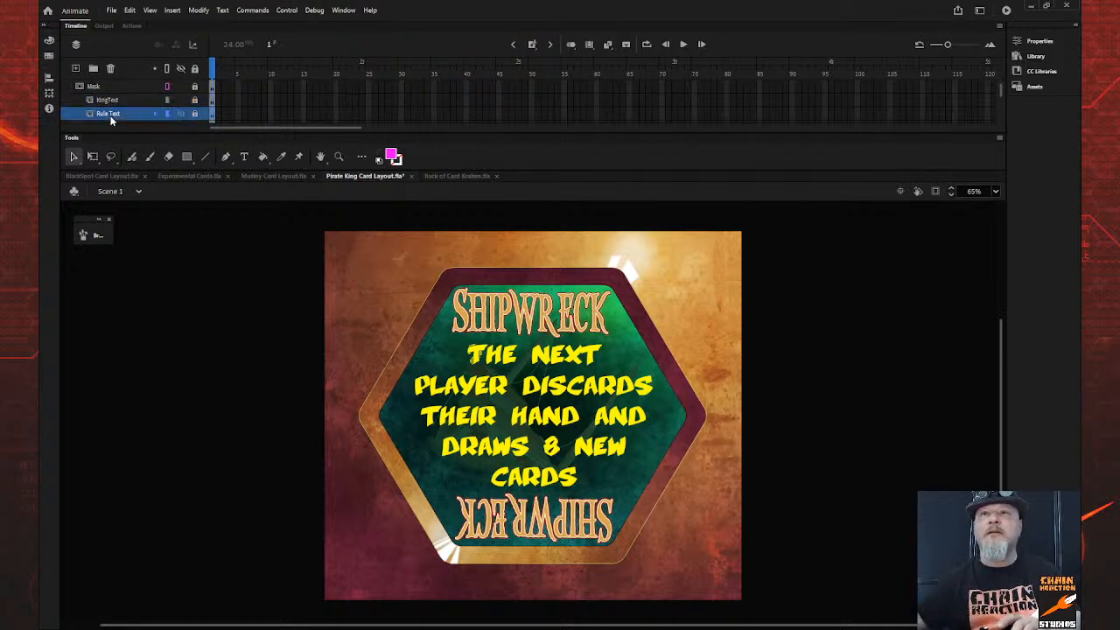
Rename the Warrant layer below Rule Text as King
scroll(125, 101, "down", 2)
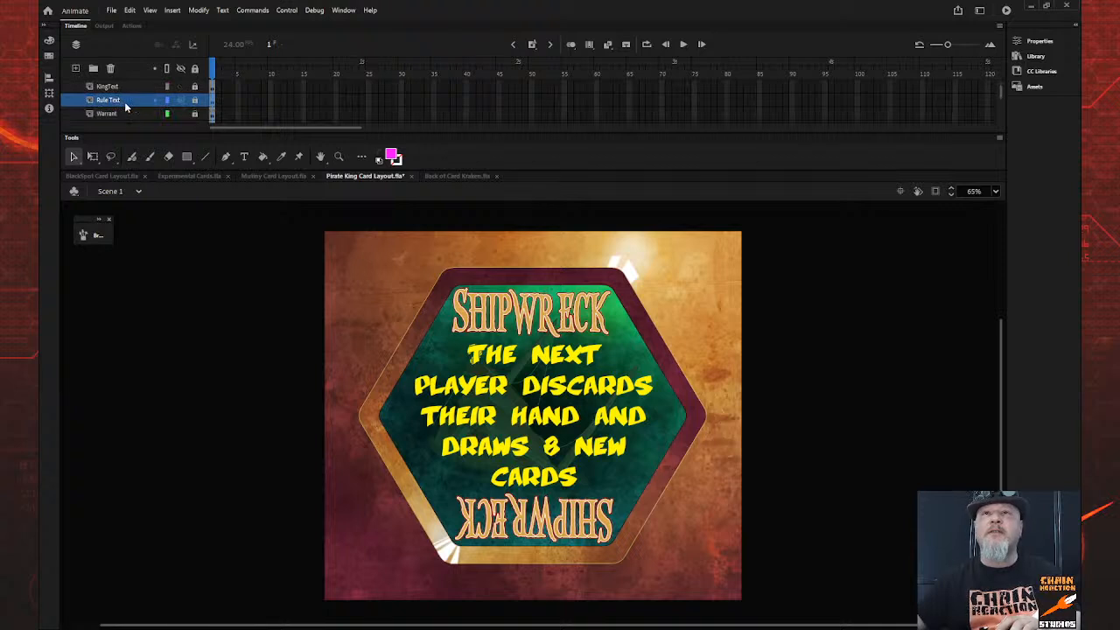
left_click(128, 102)
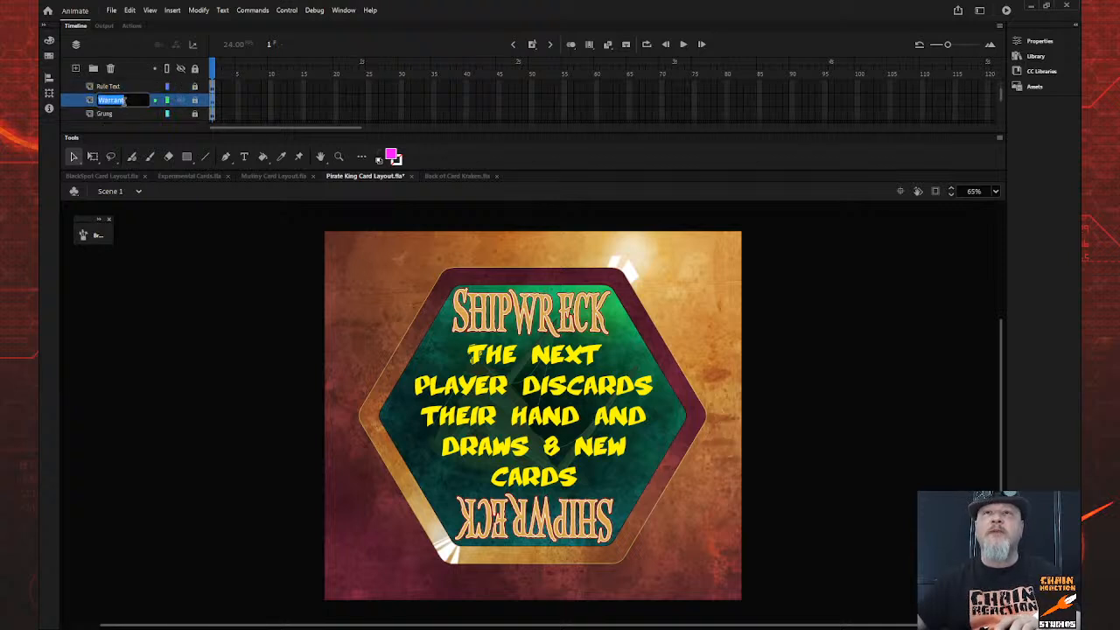
type("King")
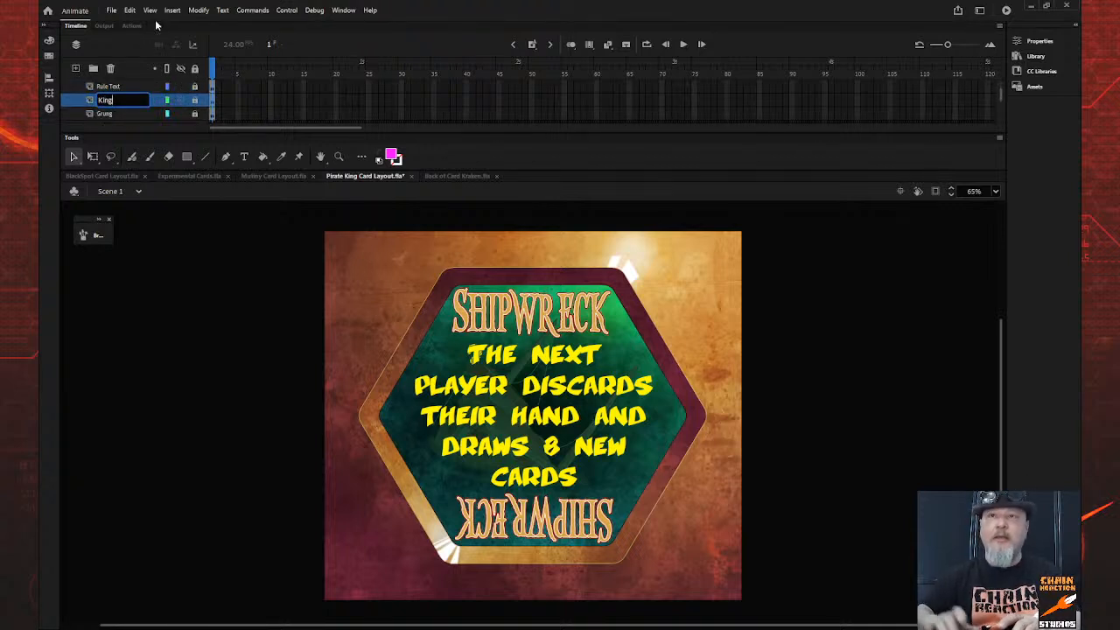
key("Return")
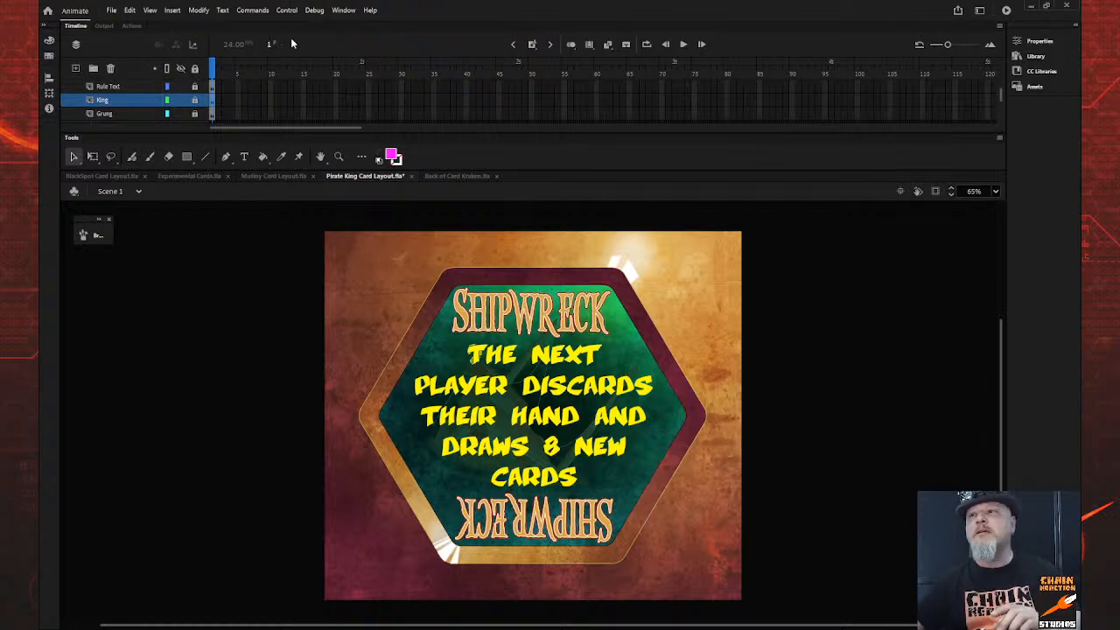
Unlock the King layer and delete the shipwreck drawing on Layer 2 inside its Sword symbol
left_click(195, 100)
left_click(130, 100)
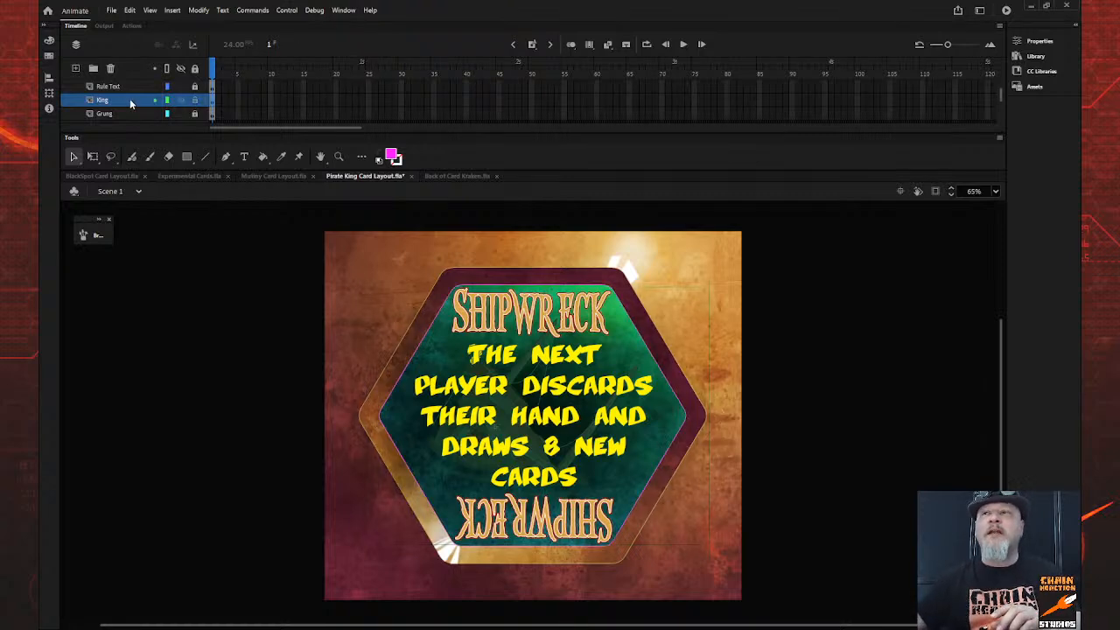
key("ctrl+shift+a")
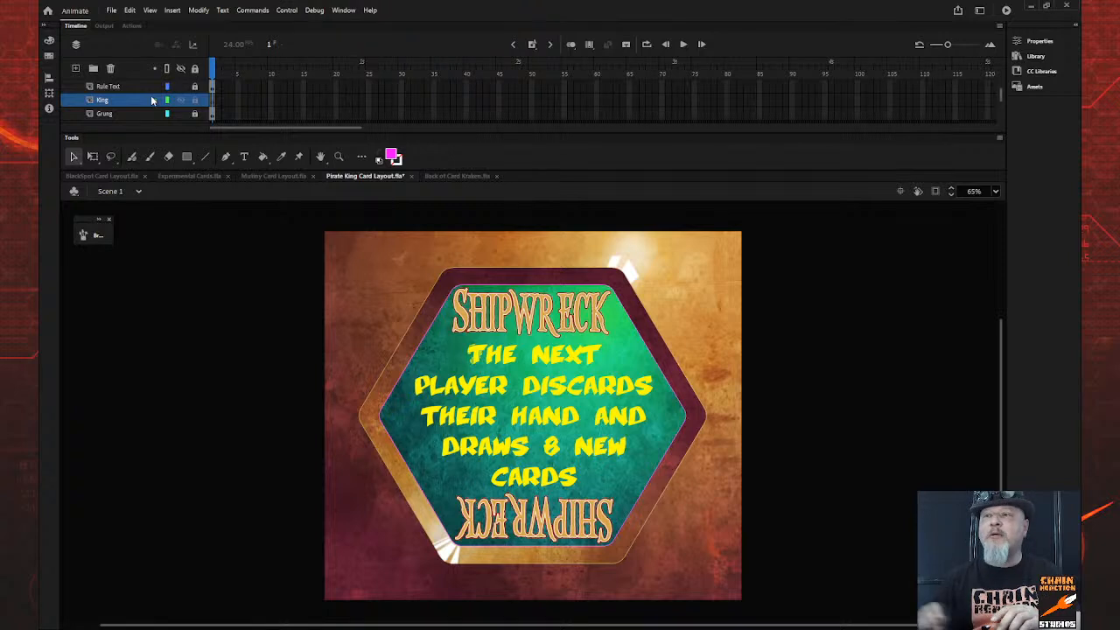
left_click(151, 99)
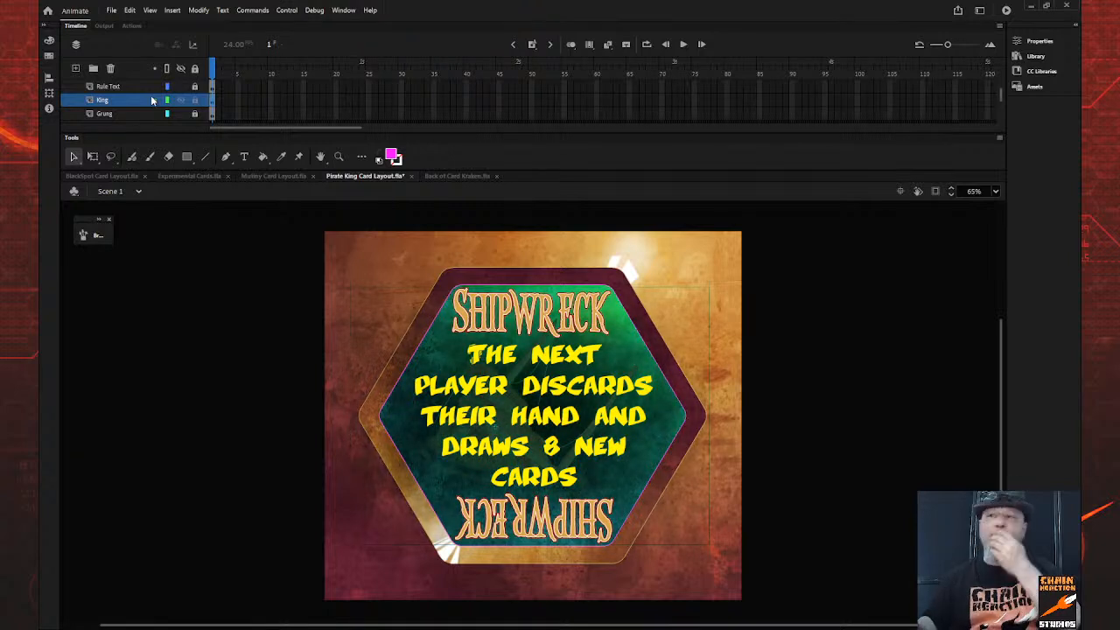
double_click(553, 460)
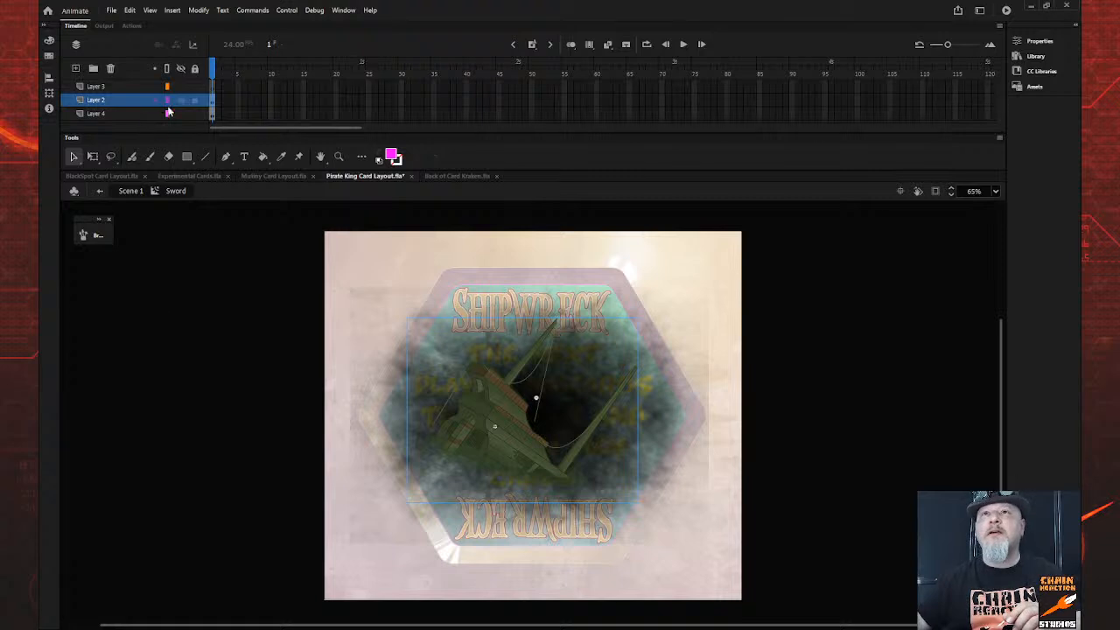
left_click_drag(475, 435, 359, 415)
key("Delete")
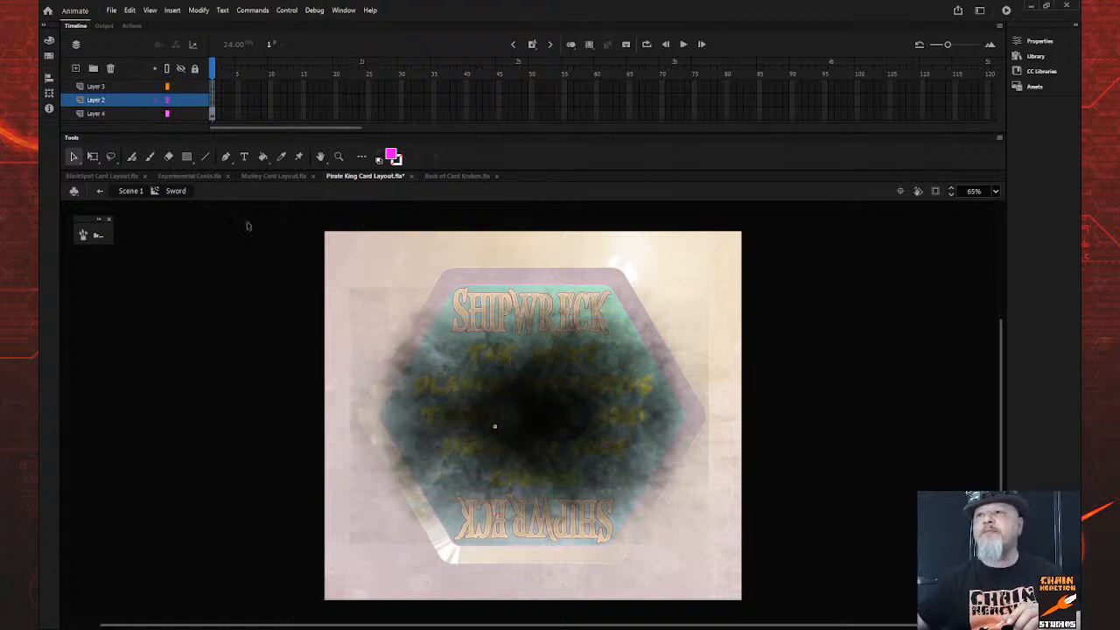
In the Back of Card Kraken file, unlock all layers and hide the Grung layer covering the artwork
left_click(457, 177)
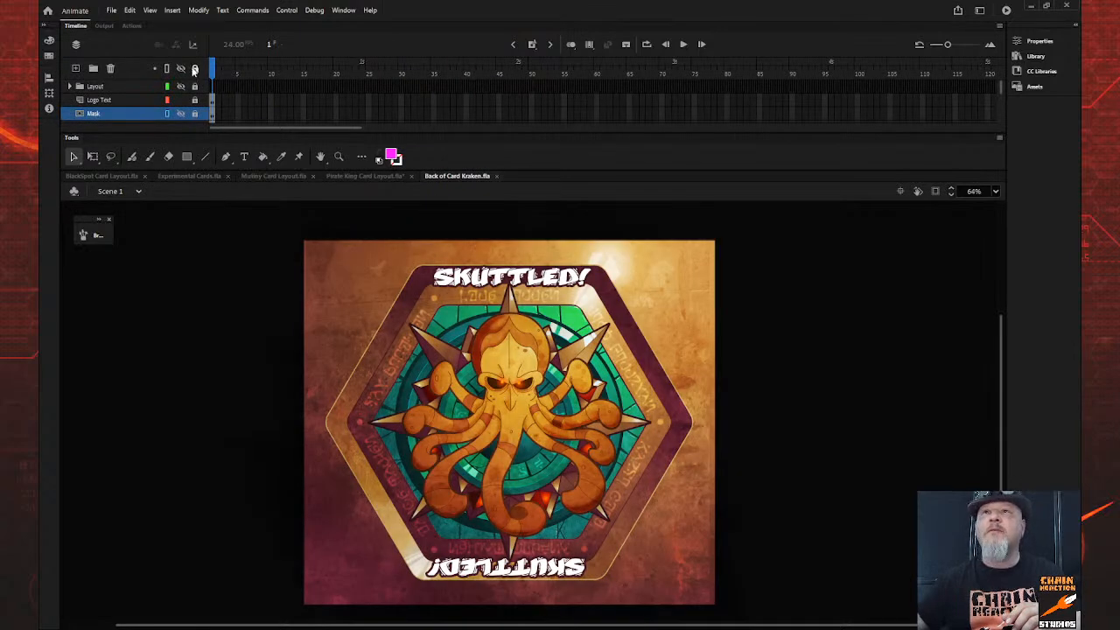
left_click(195, 69)
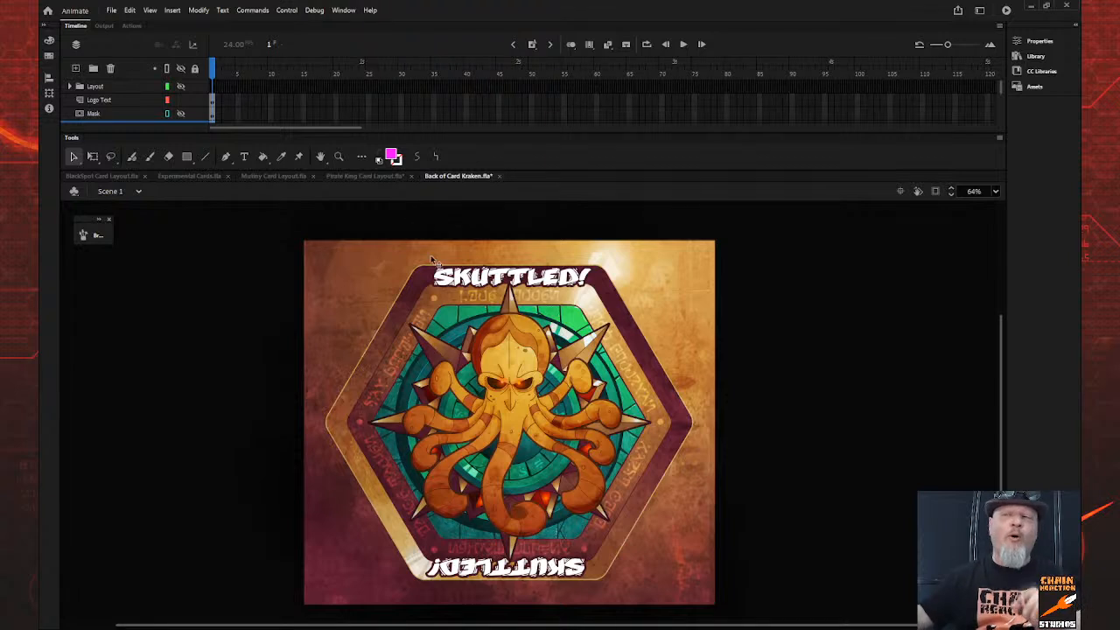
left_click(509, 392)
double_click(509, 392)
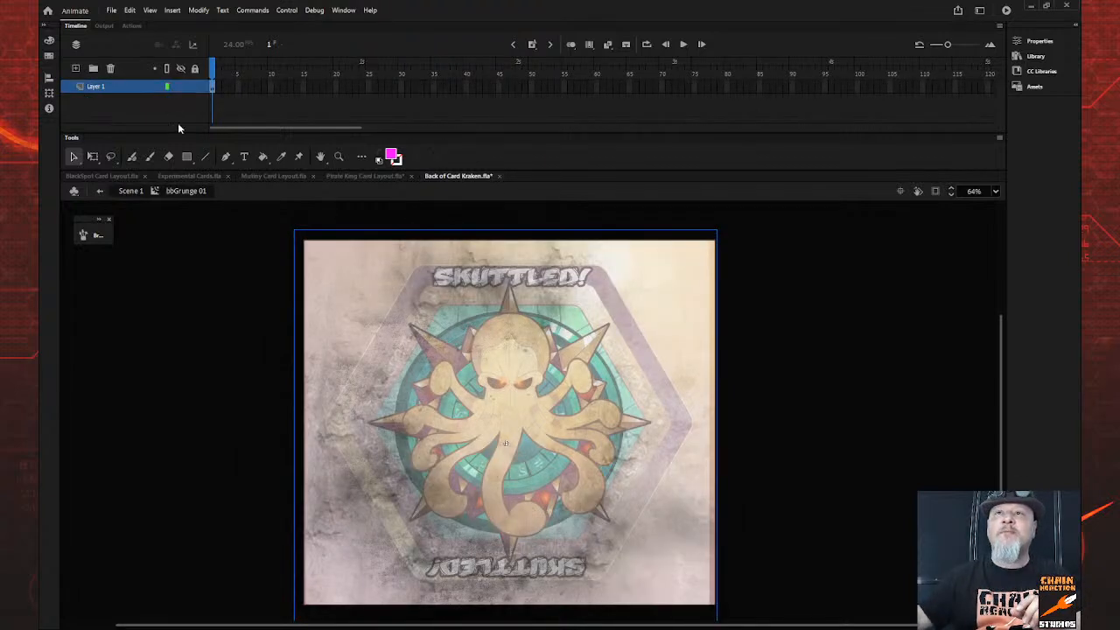
left_click(130, 191)
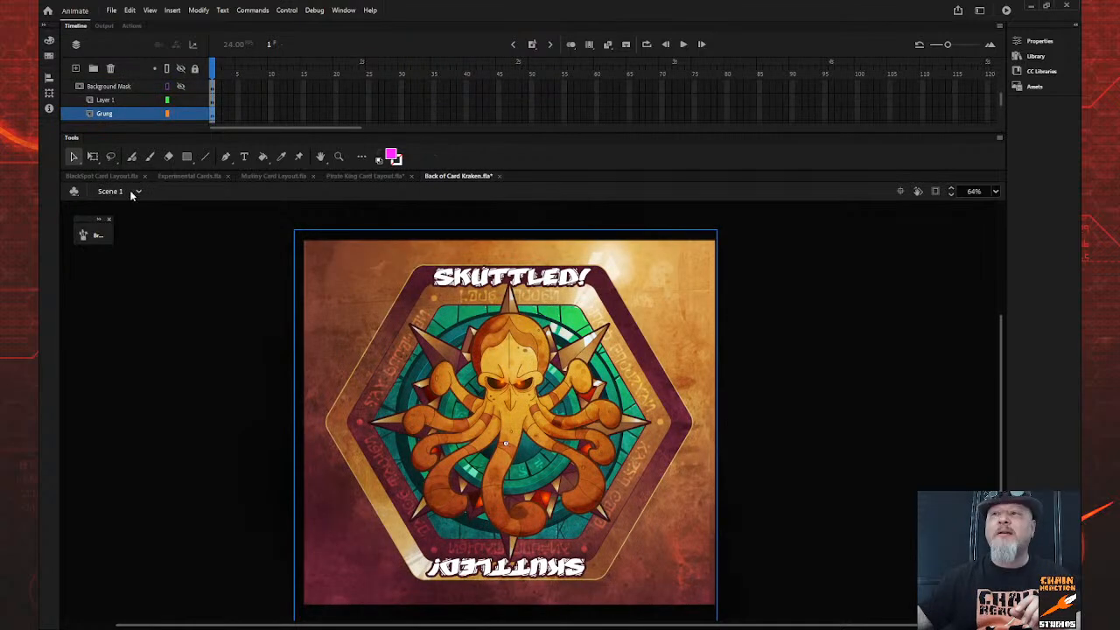
left_click(182, 115)
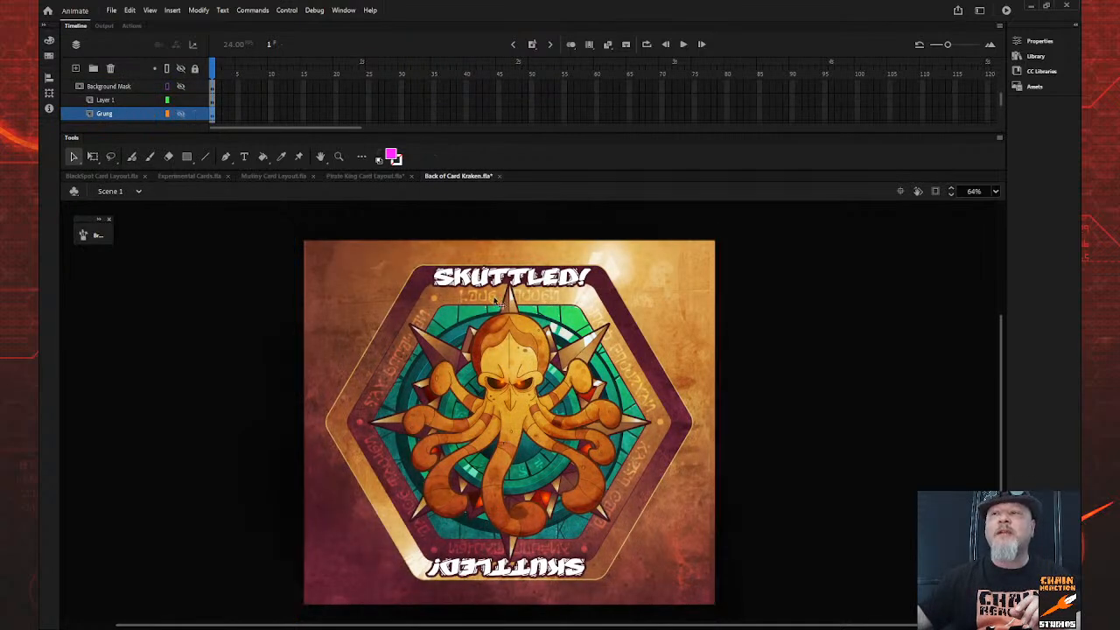
Check Layer 4, its grunge symbol and the Logo layer for the kraken artwork, ending in the main scene
left_click(526, 345)
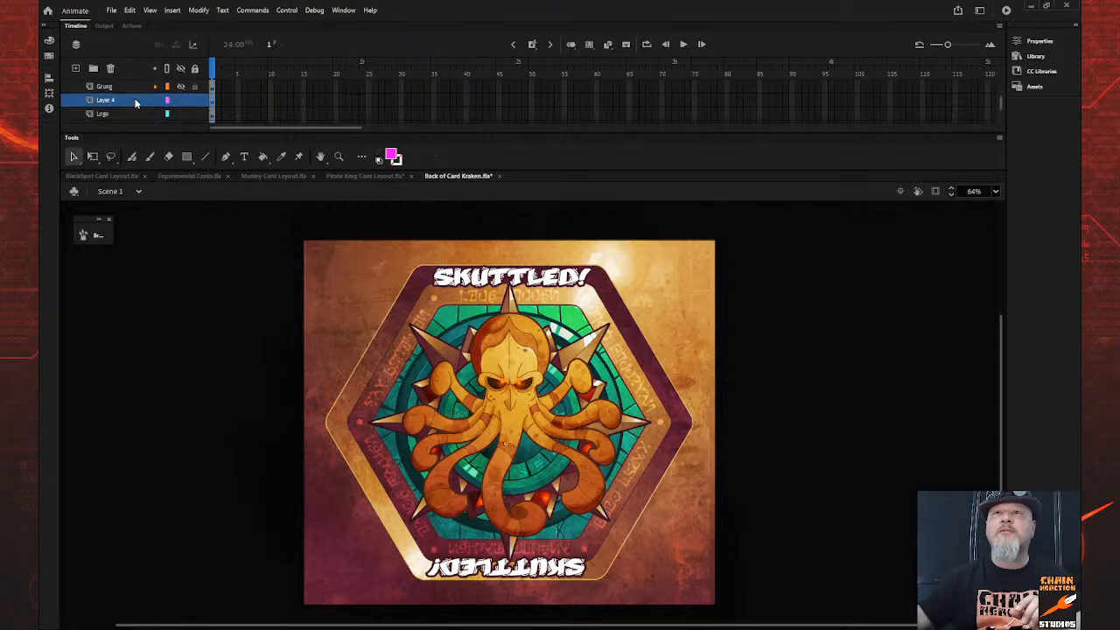
scroll(133, 100, "down", 2)
left_click(135, 102)
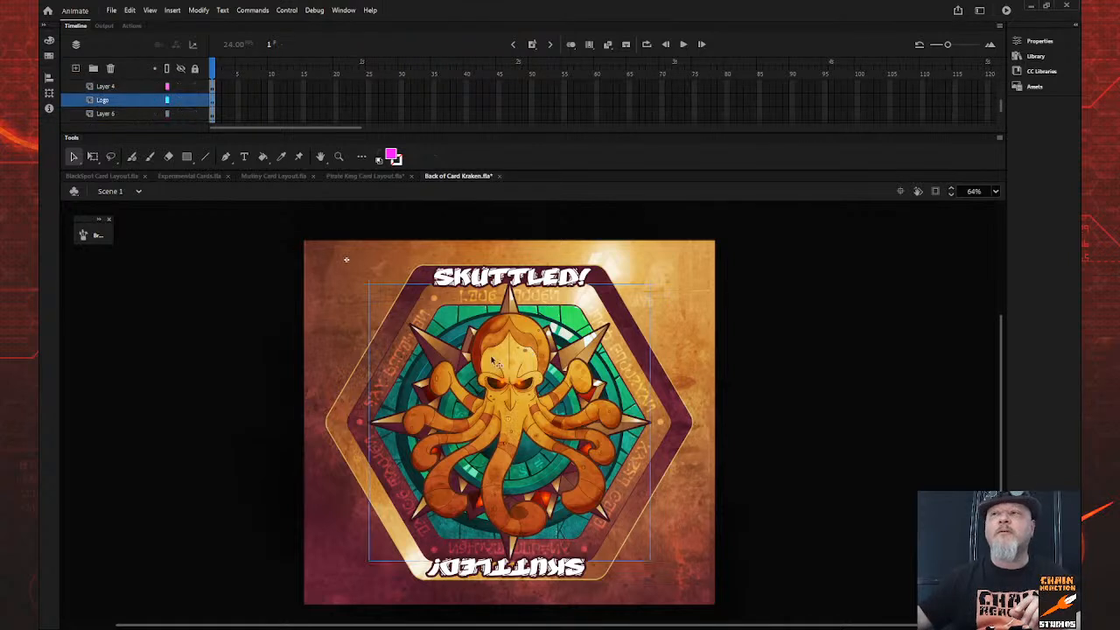
double_click(175, 114)
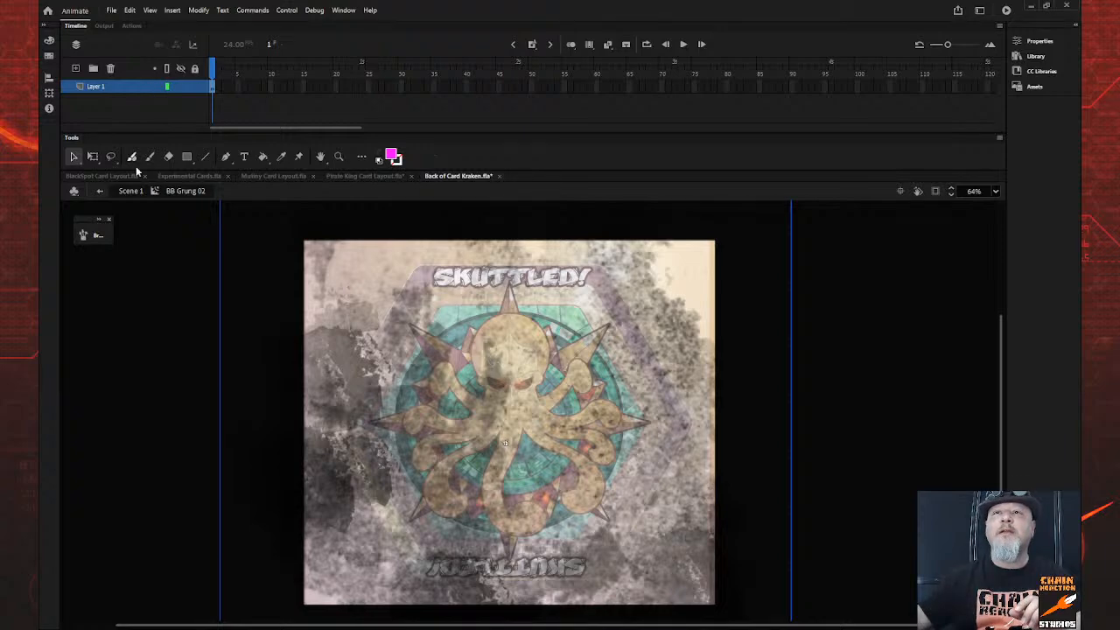
left_click(131, 191)
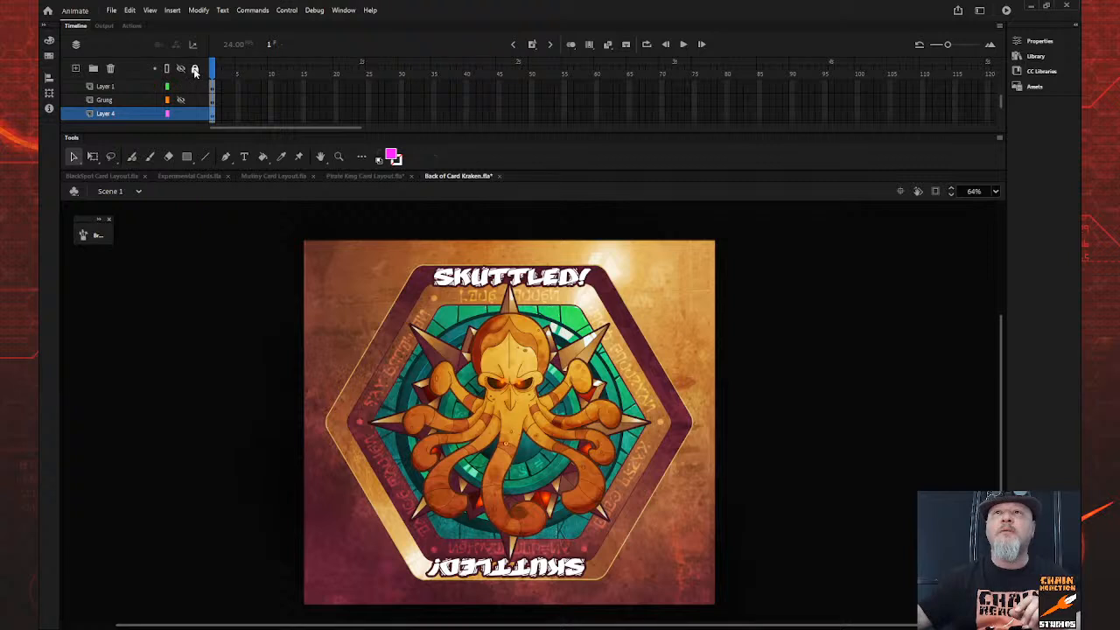
Open the Kraken Logo symbol, unlock all of its layers and select the kraken artwork on Layer 4
scroll(166, 89, "down", 1)
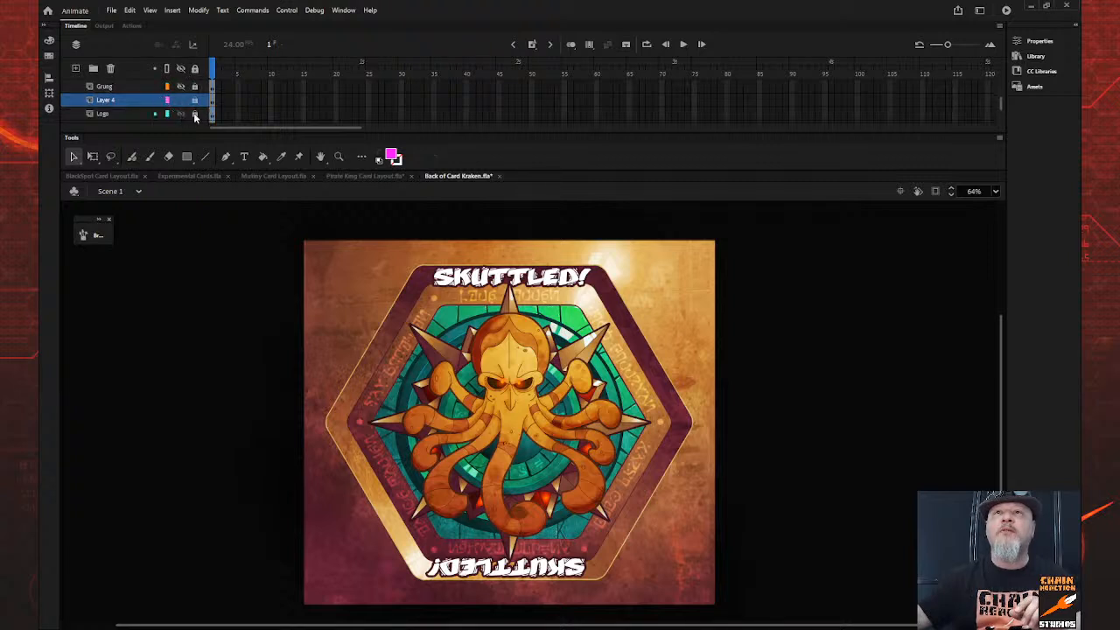
double_click(507, 381)
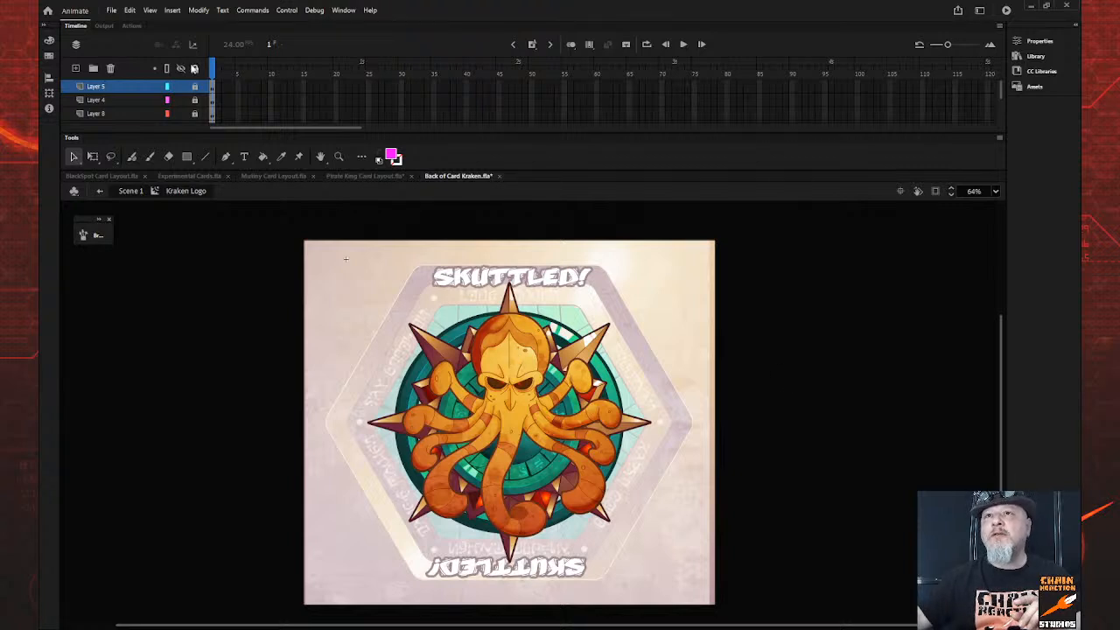
left_click(195, 68)
left_click(512, 369)
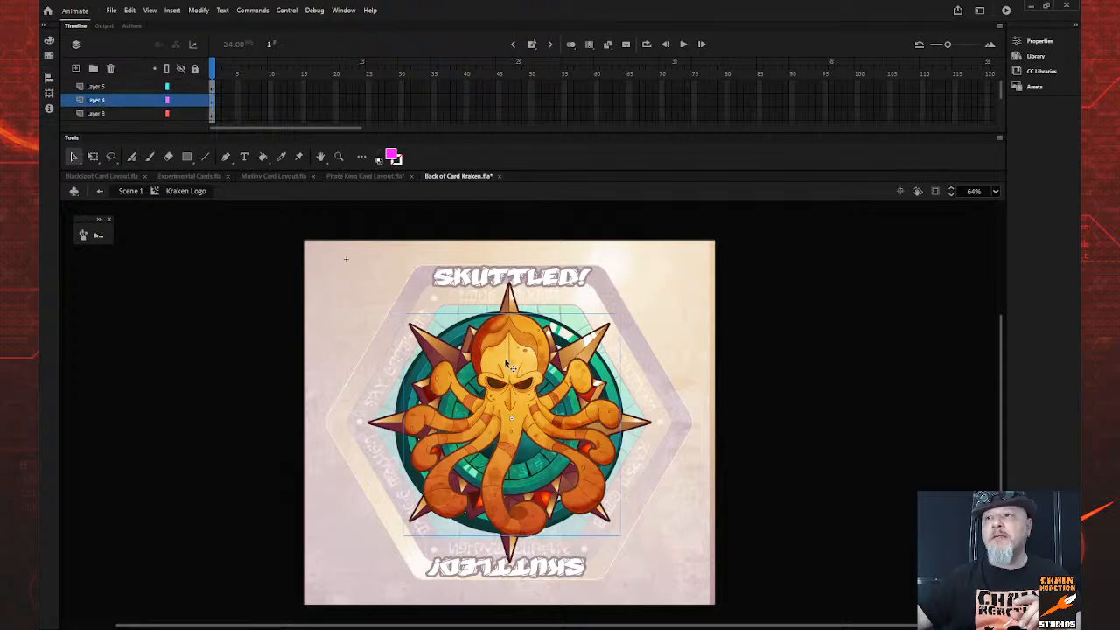
left_click_drag(512, 369, 716, 362)
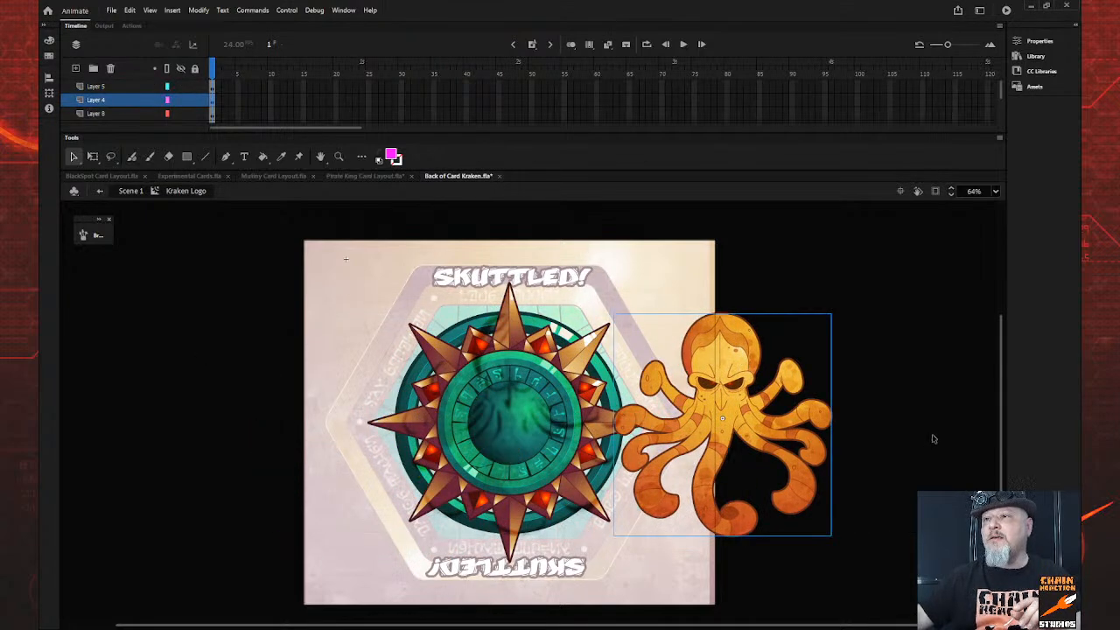
key("ctrl+z")
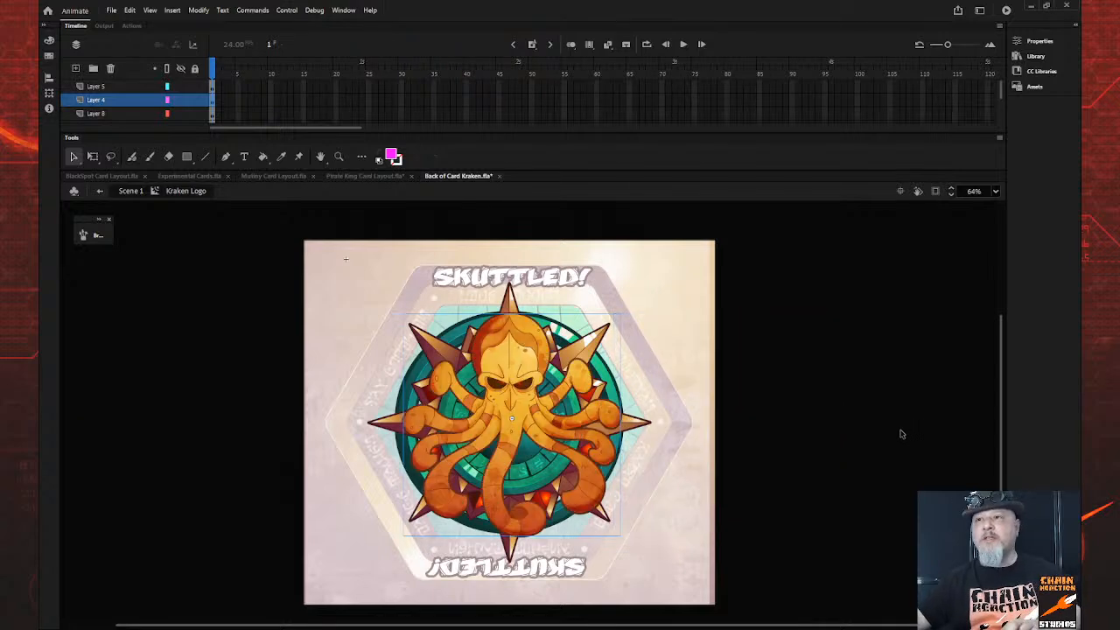
left_click_drag(524, 368, 574, 351)
key("ctrl+z")
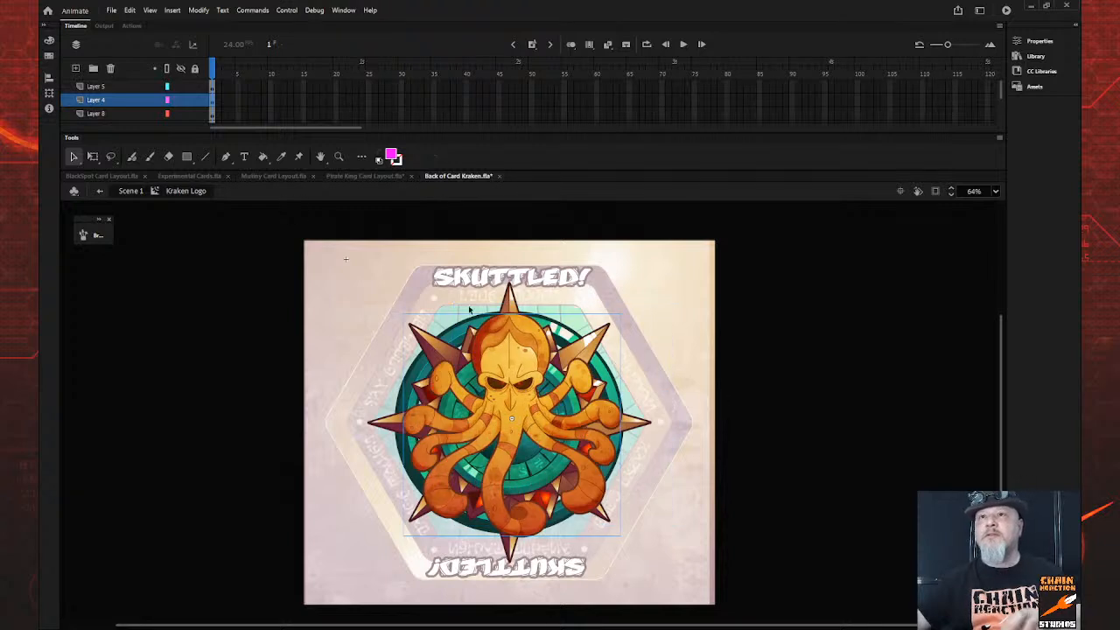
Delete the Outer disk, Layer 3 and Layer 2 layers from the Kraken Logo symbol
left_click(141, 88)
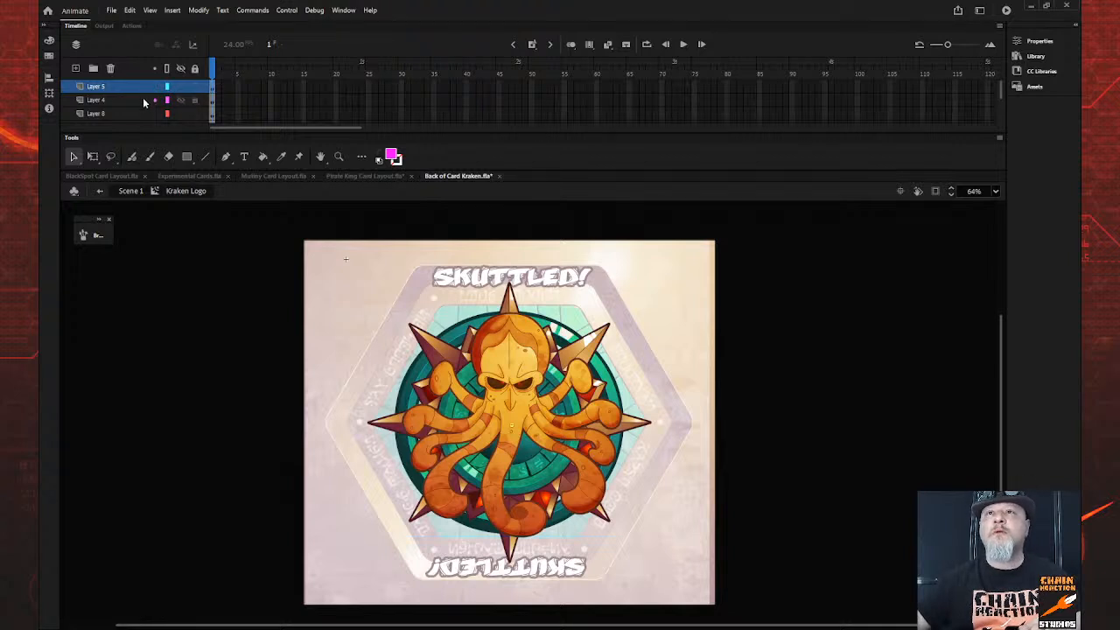
scroll(142, 97, "down", 3)
scroll(143, 92, "down", 1)
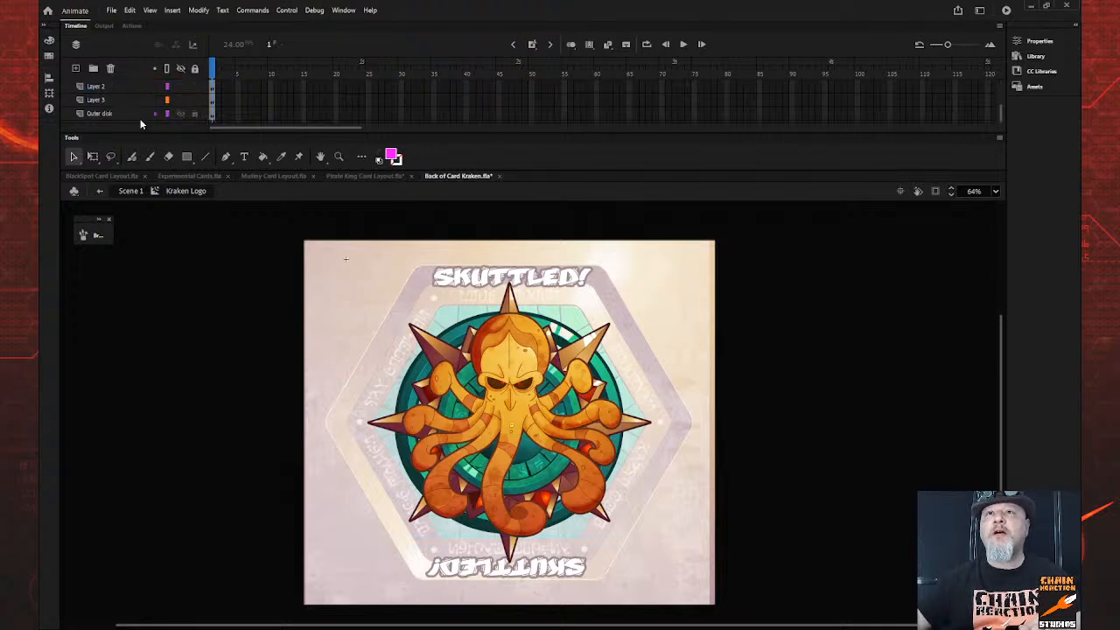
left_click(140, 114)
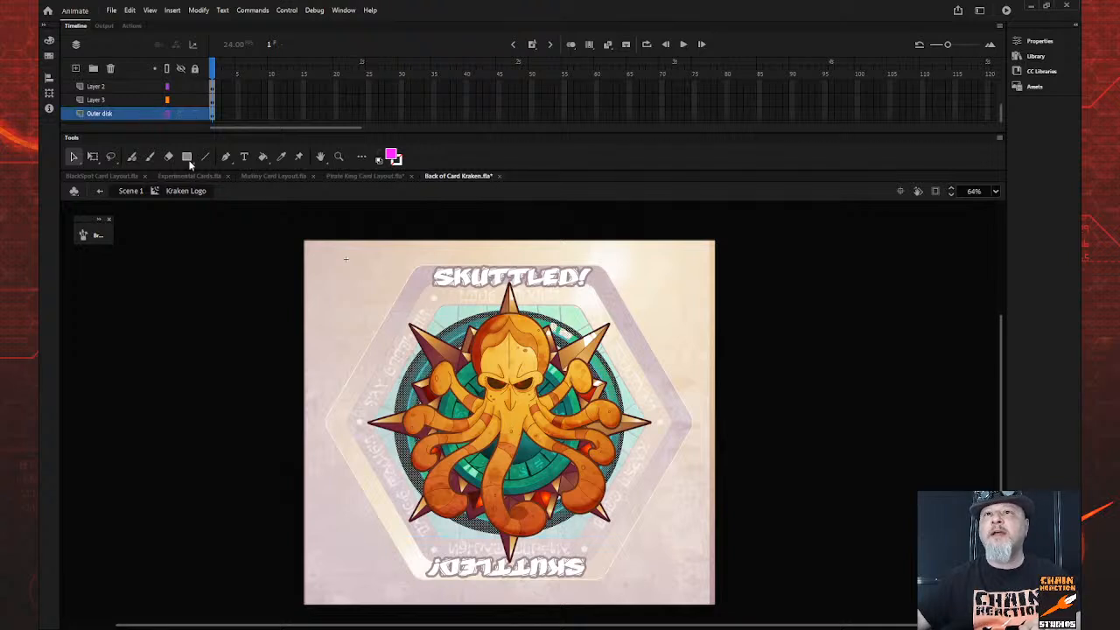
left_click(110, 69)
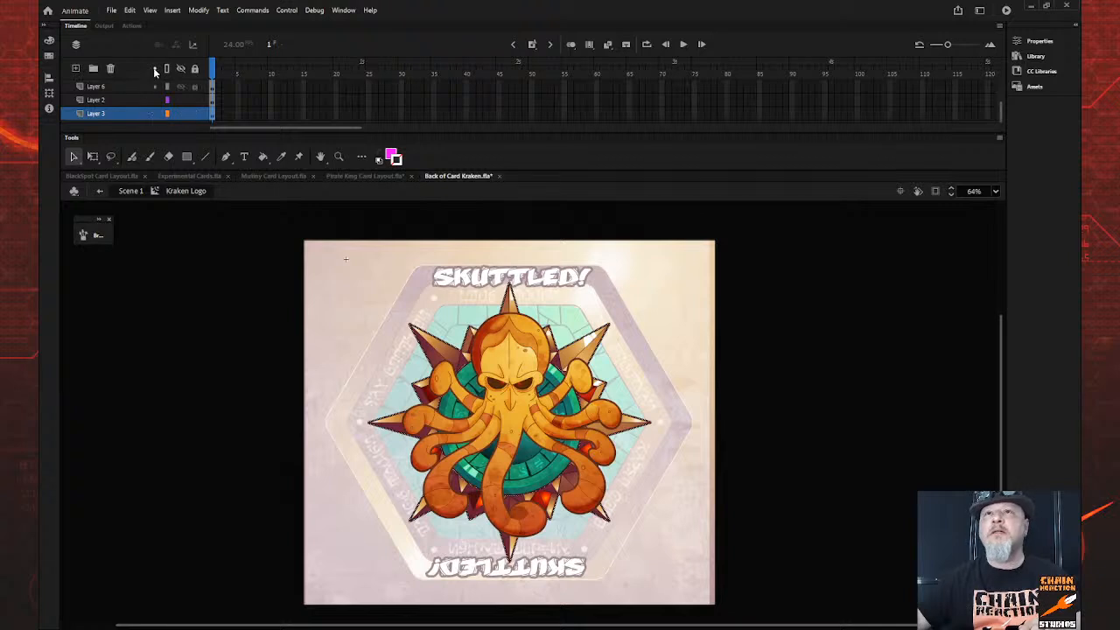
left_click(112, 69)
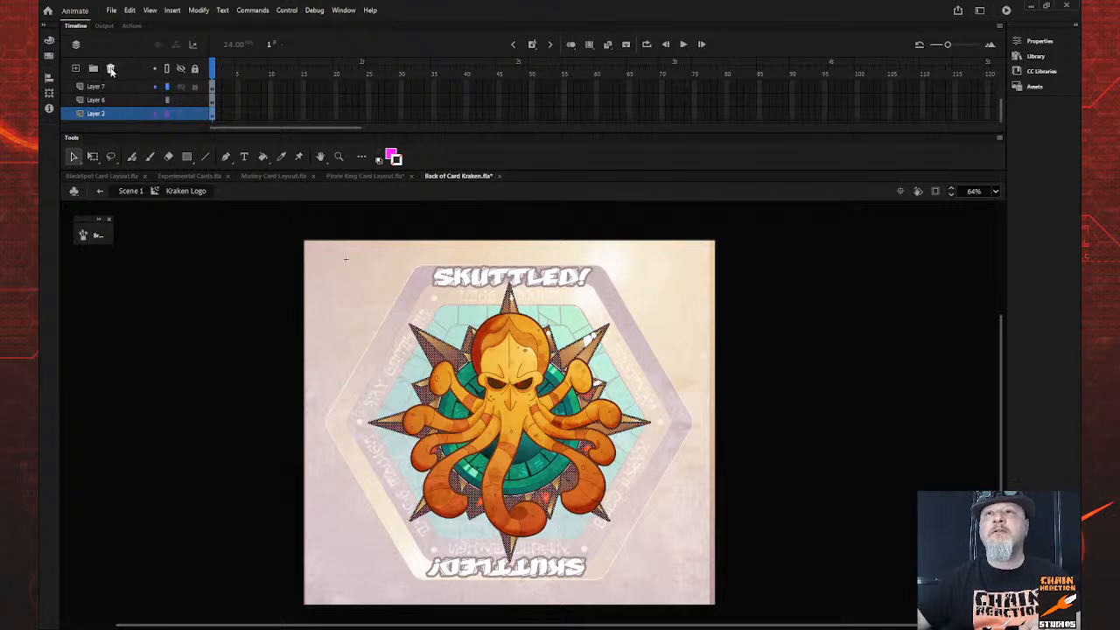
left_click(112, 69)
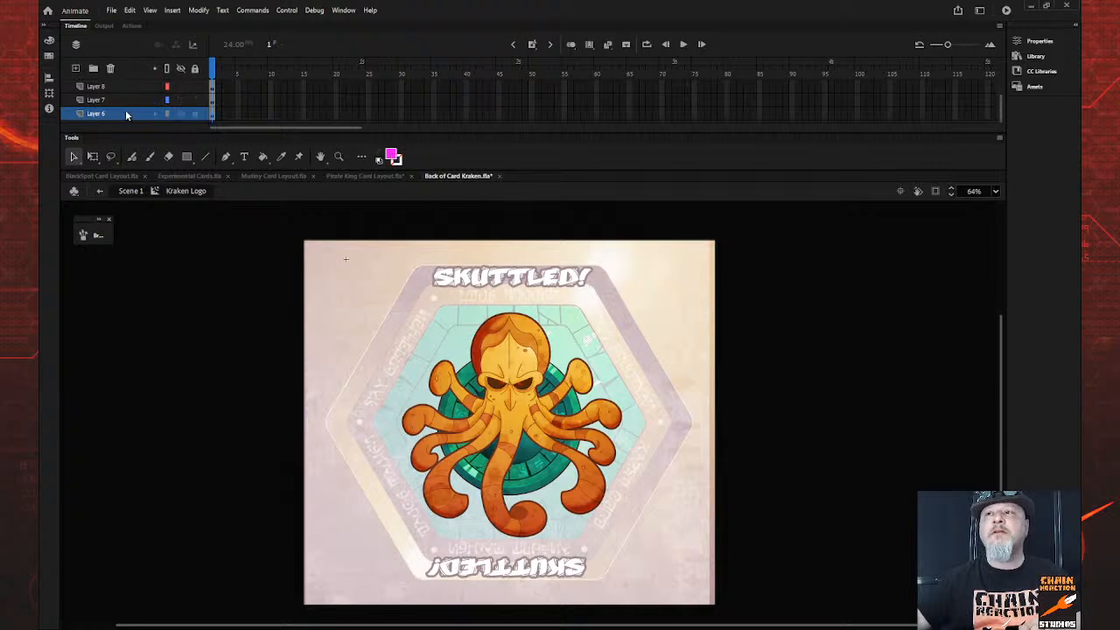
Check which artwork Layer 6 holds by toggling its visibility and its Free Transform outline
left_click(112, 69)
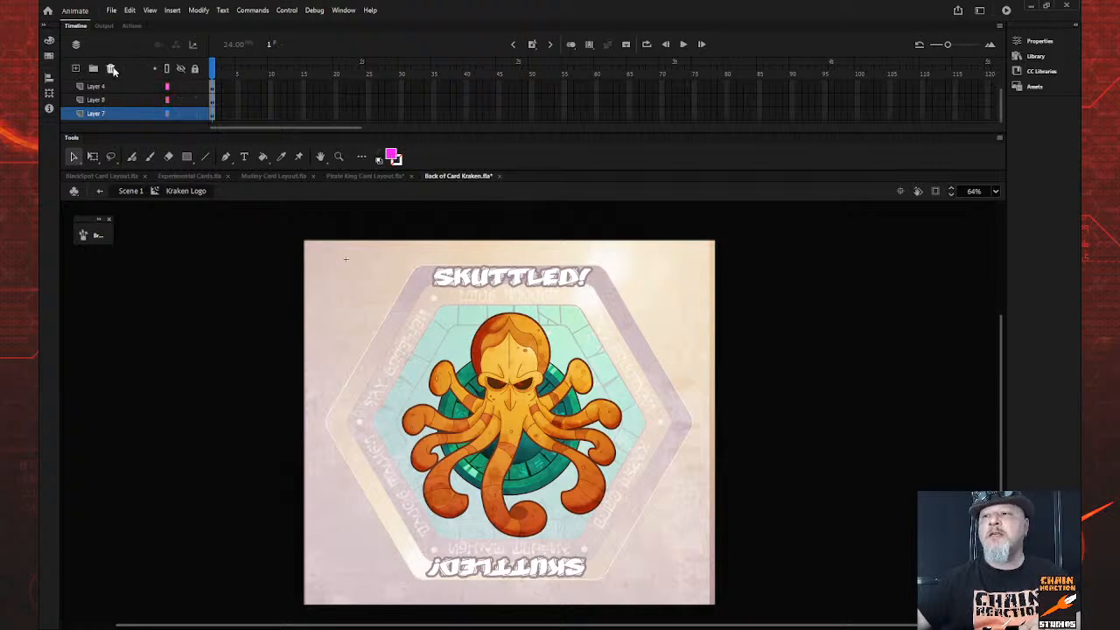
key("ctrl+z")
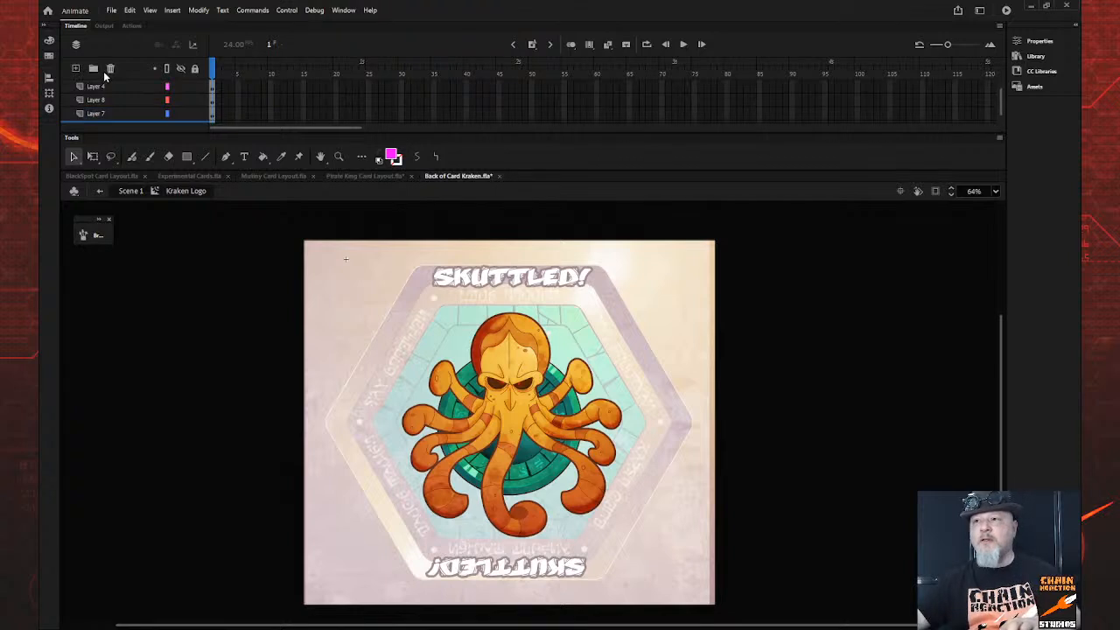
left_click(127, 115)
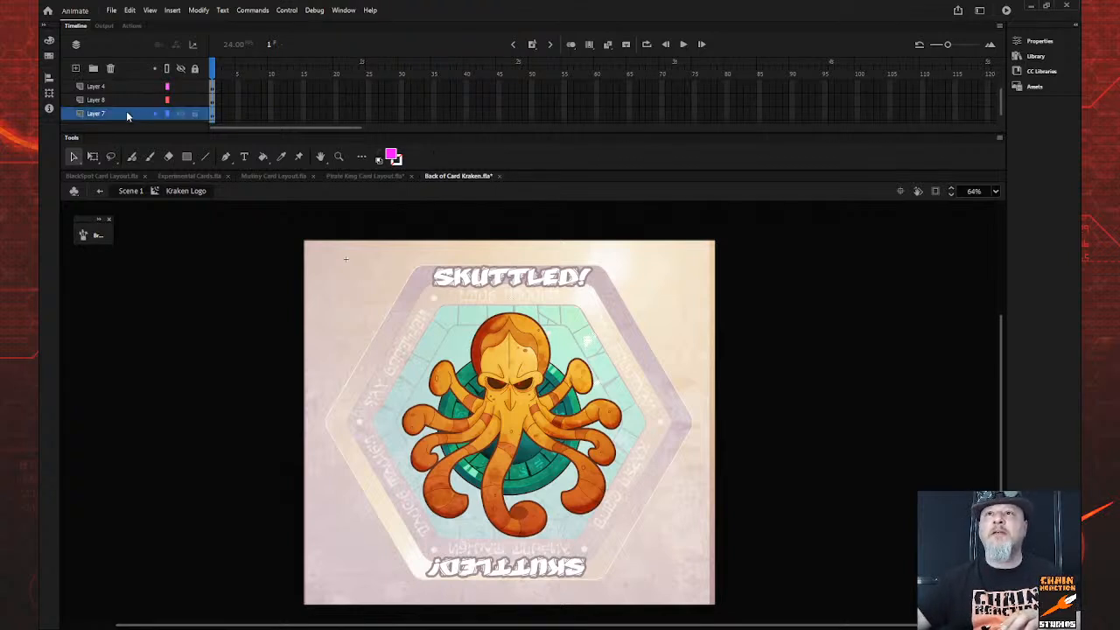
scroll(120, 97, "down", 1)
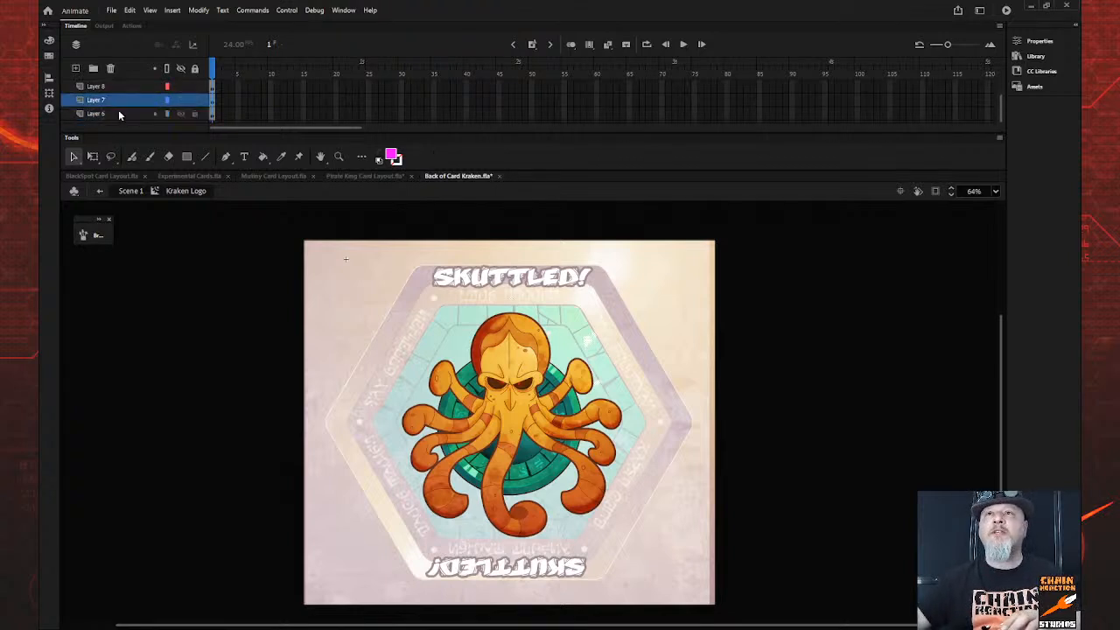
left_click(118, 111)
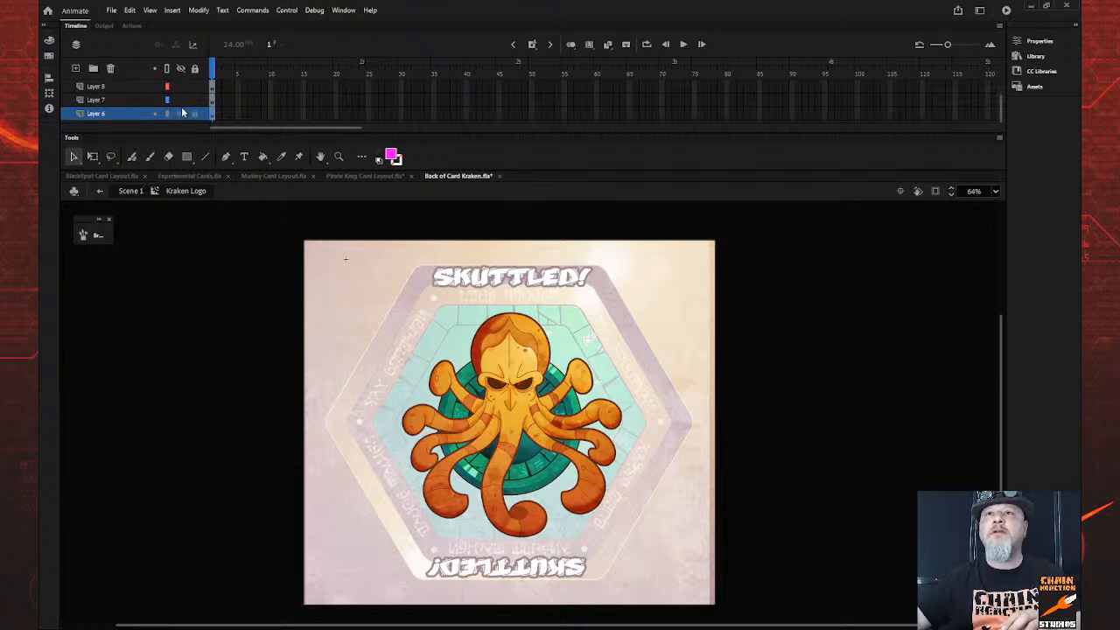
left_click(179, 115)
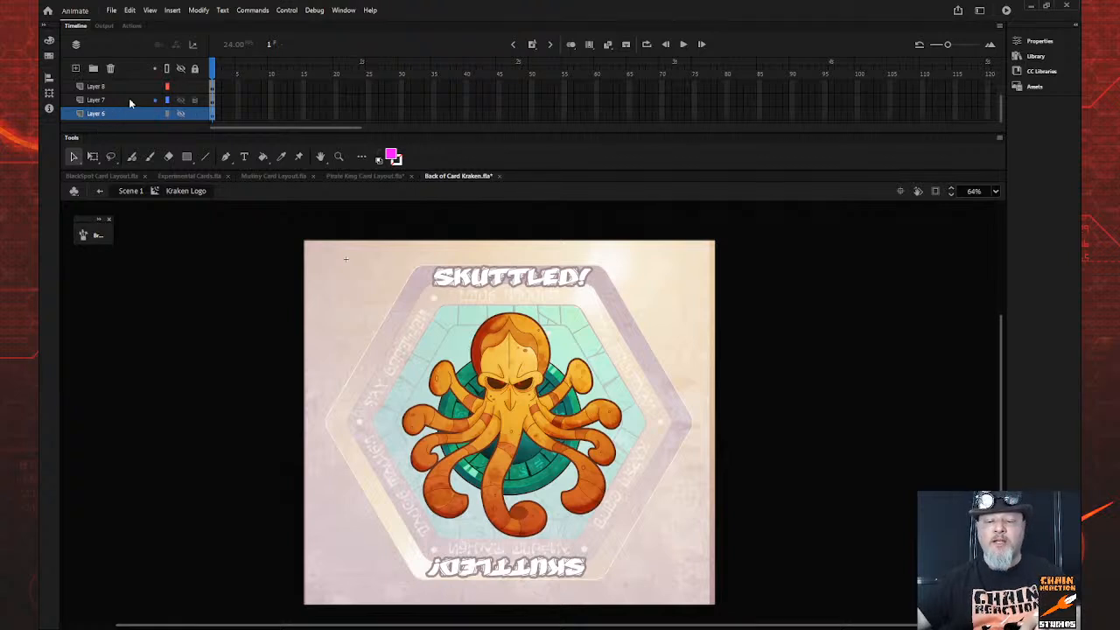
key("q")
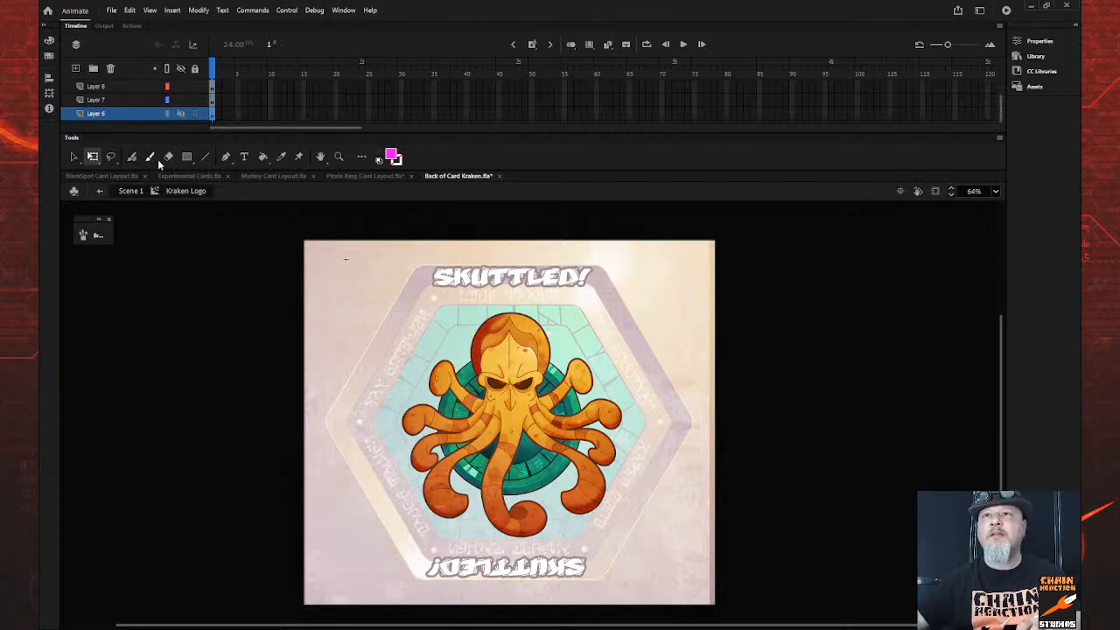
left_click(181, 113)
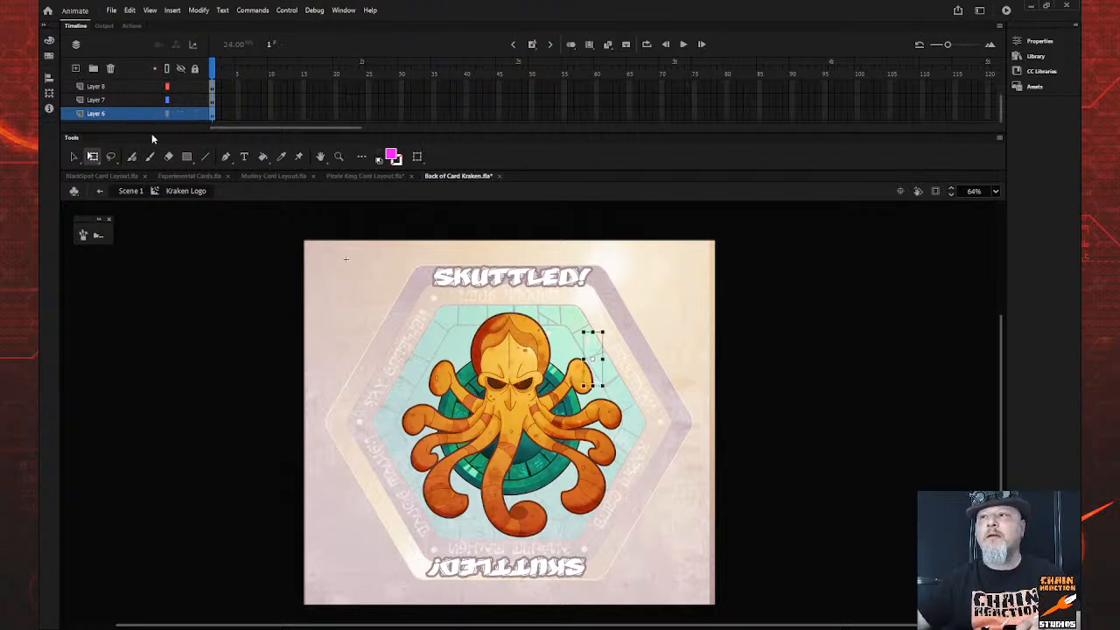
key("ctrl+z")
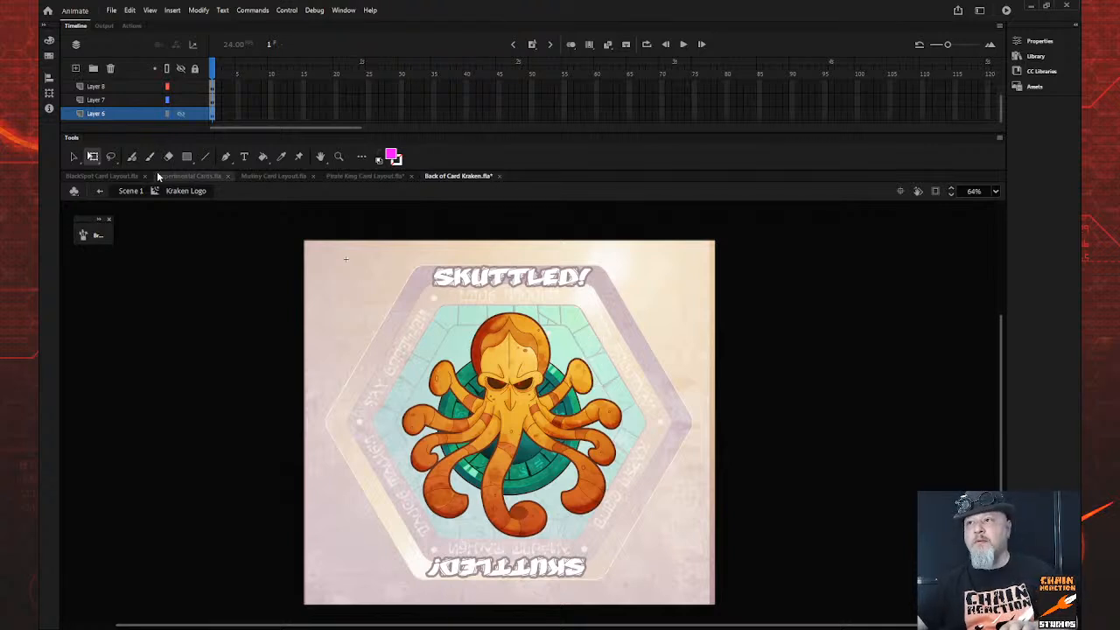
key("ctrl+y")
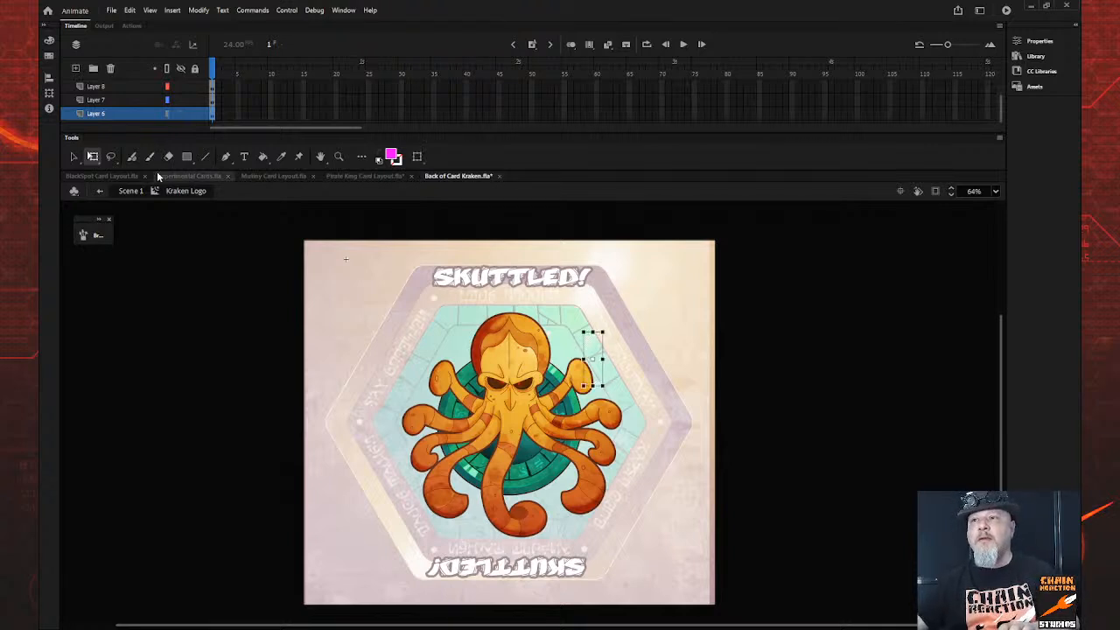
key("ctrl+z")
key("ctrl+y")
key("ctrl+z")
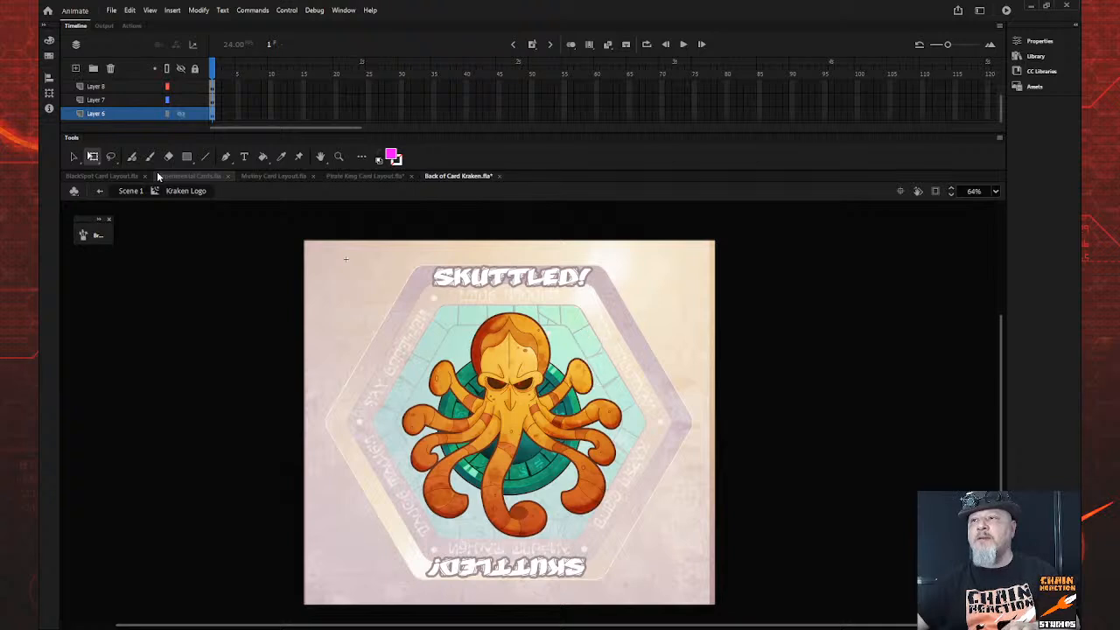
Delete Layer 6 from the Kraken Logo symbol and select the artwork on Layer 7
left_click(111, 68)
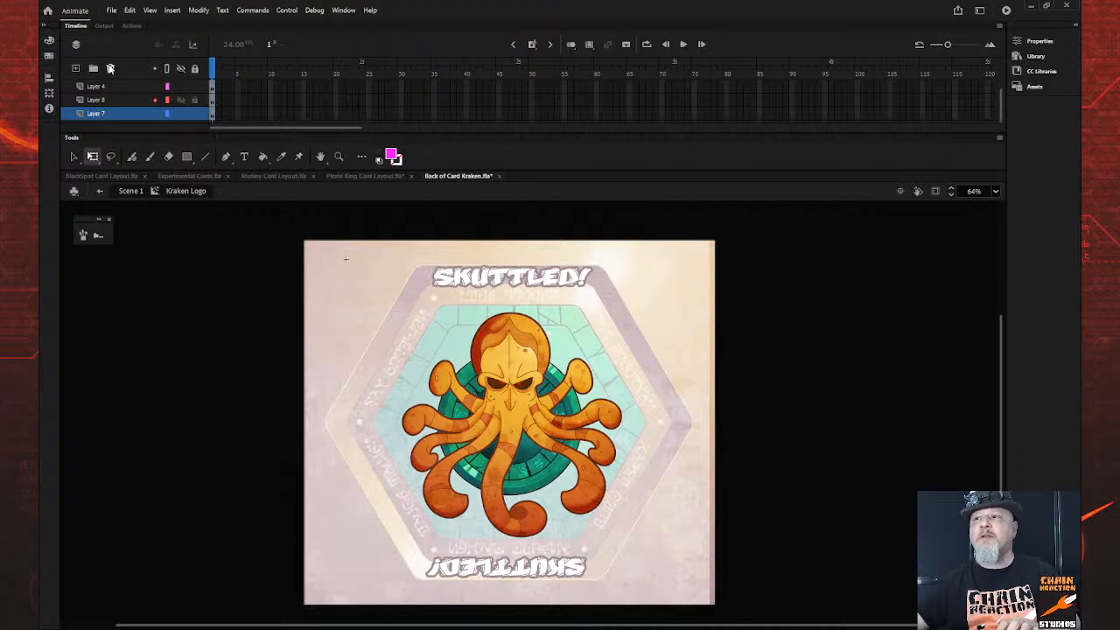
left_click(114, 115)
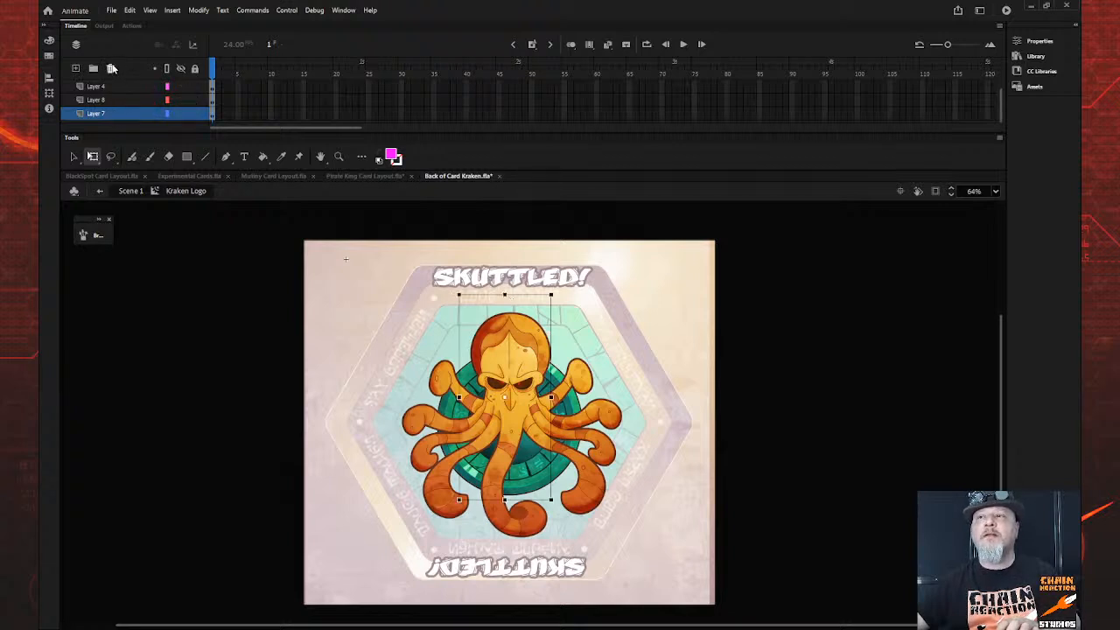
key("shift+Left")
key("shift+Left")
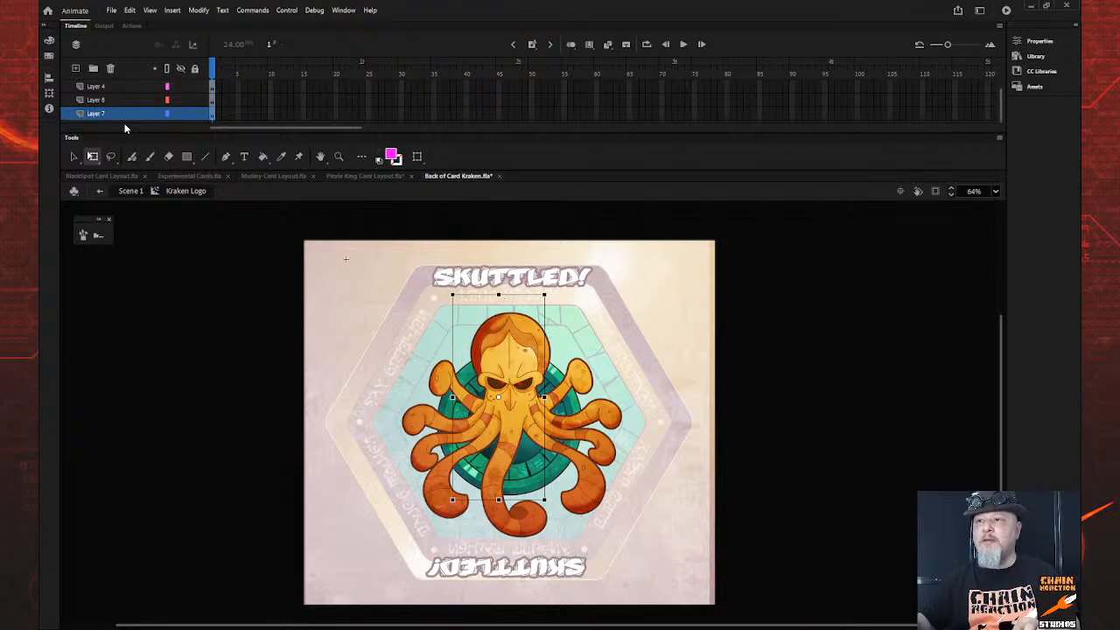
key("shift+Right")
key("shift+Right")
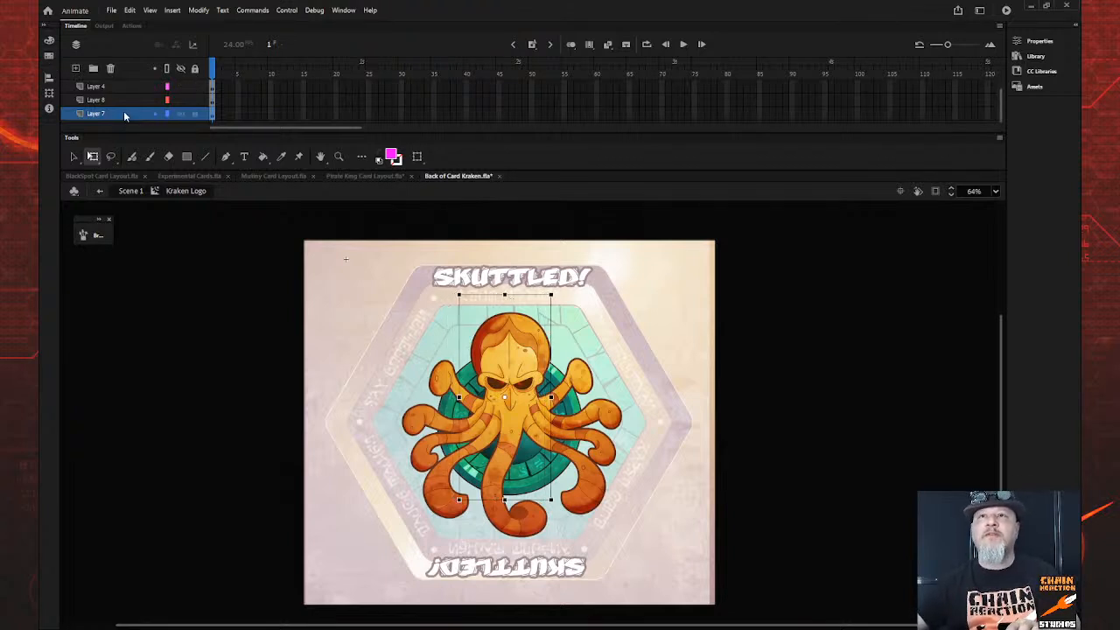
Delete Layer 7 and the green disk's Layer 8 from the Kraken Logo symbol, and return to the main scene
left_click(110, 69)
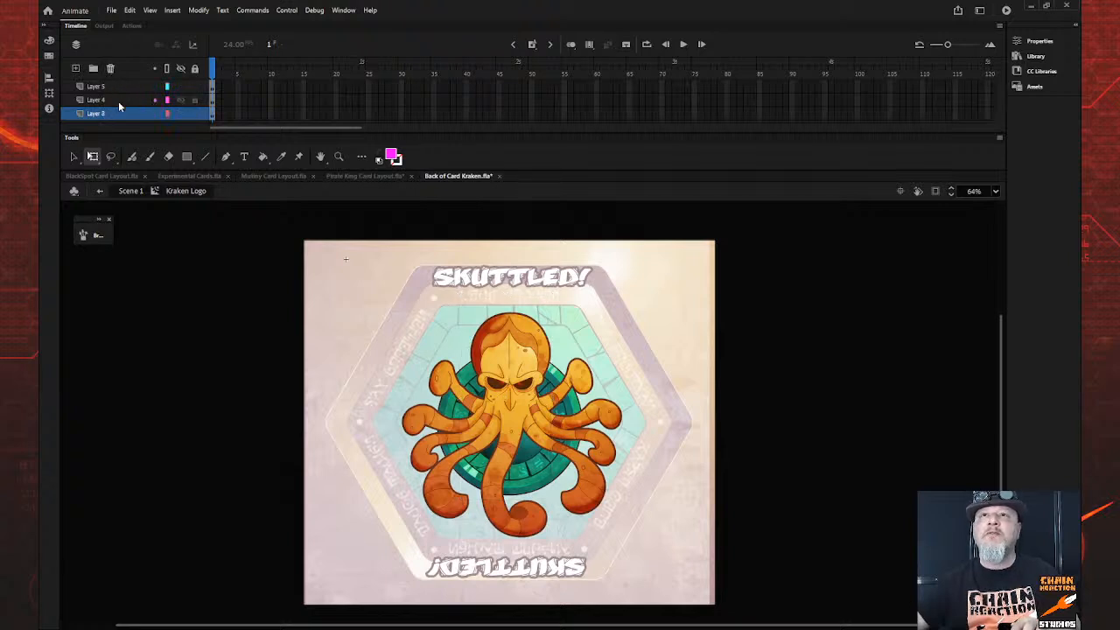
left_click(120, 115)
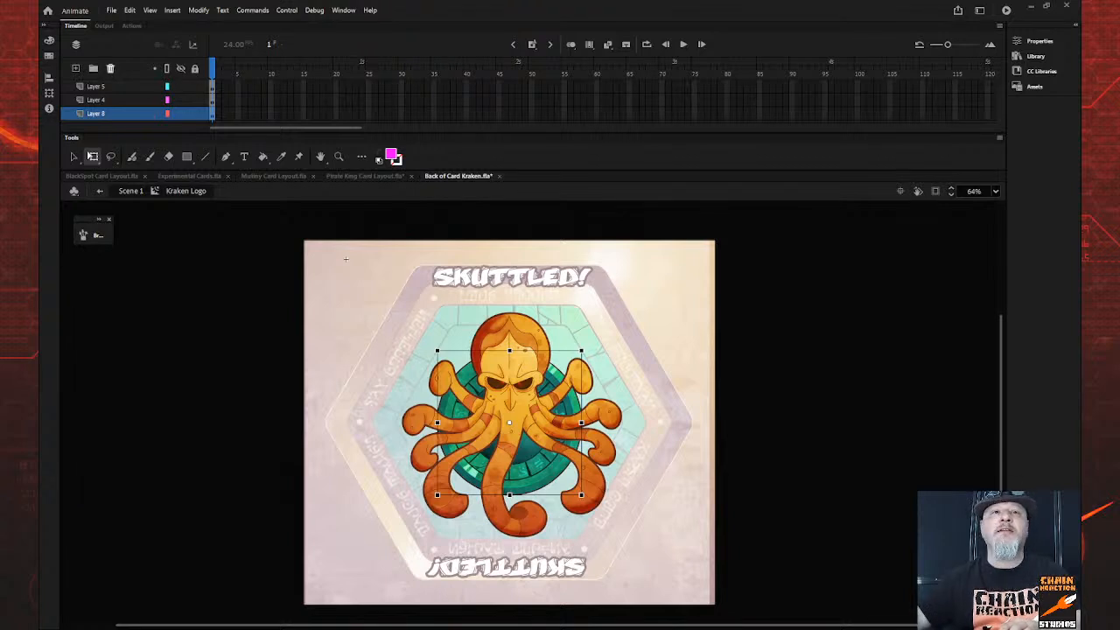
left_click(110, 69)
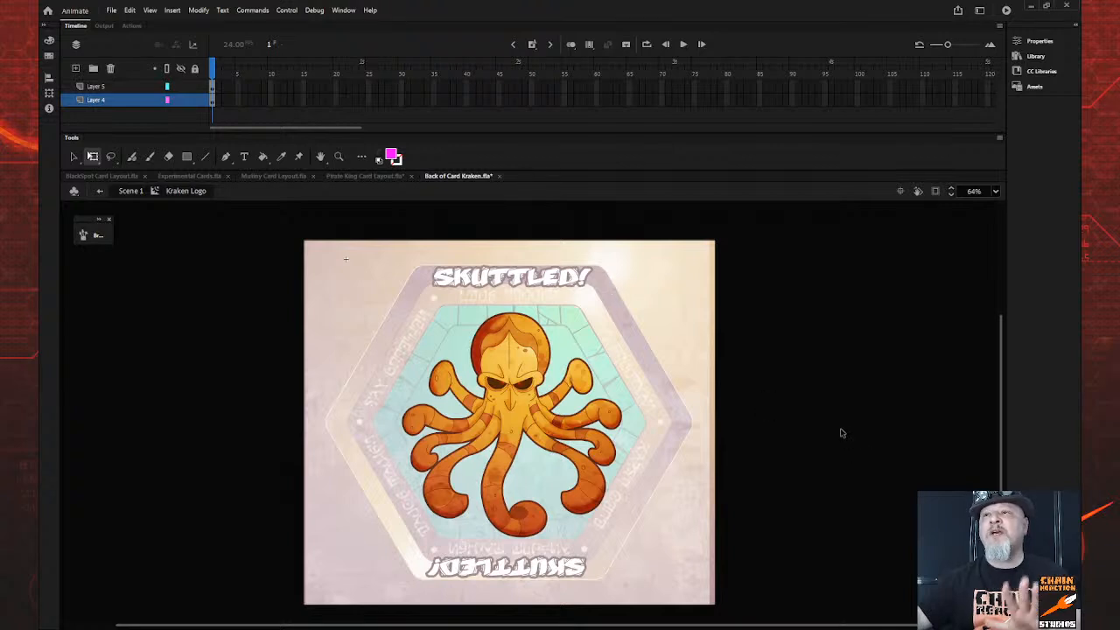
left_click(133, 192)
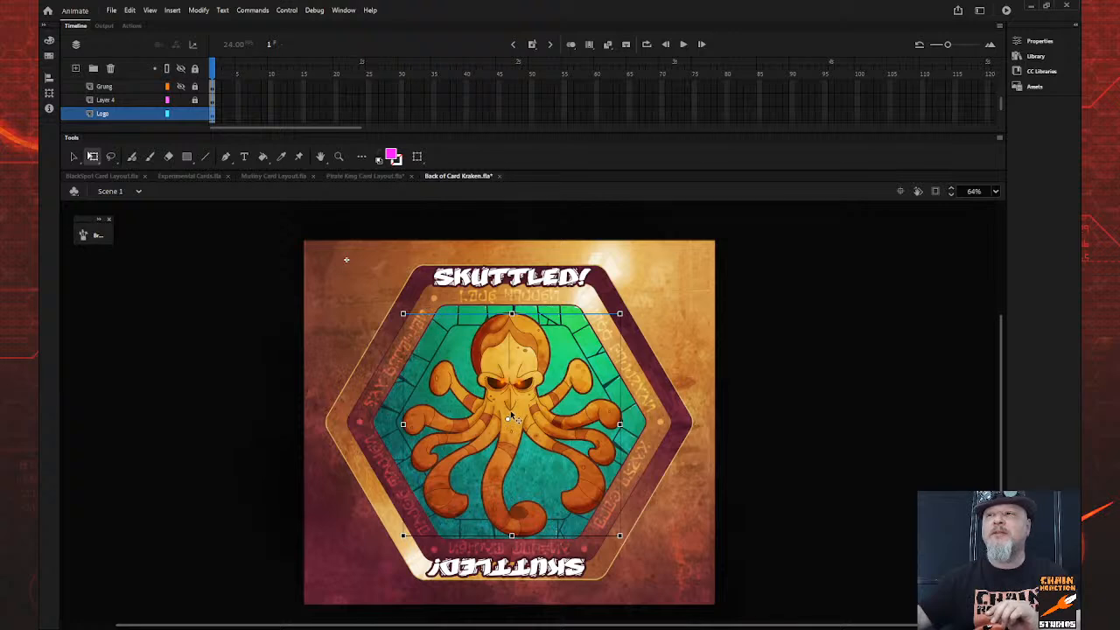
Try moving the kraken off the card, undo the move, and unlock all layers with Layer 4 selected
left_click_drag(511, 418, 769, 407)
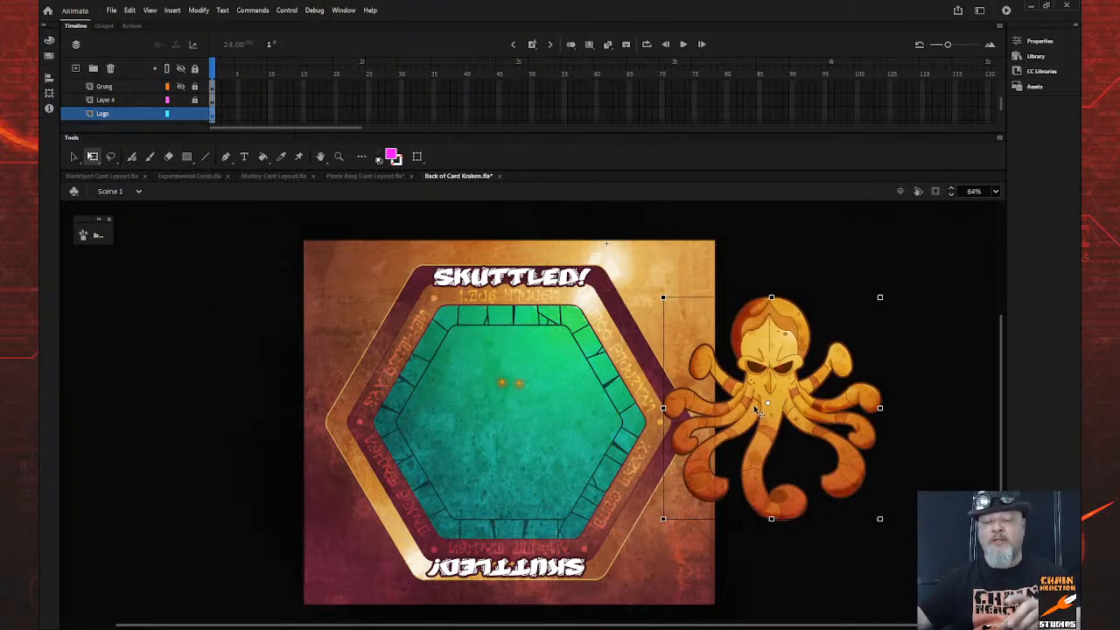
key("ctrl+z")
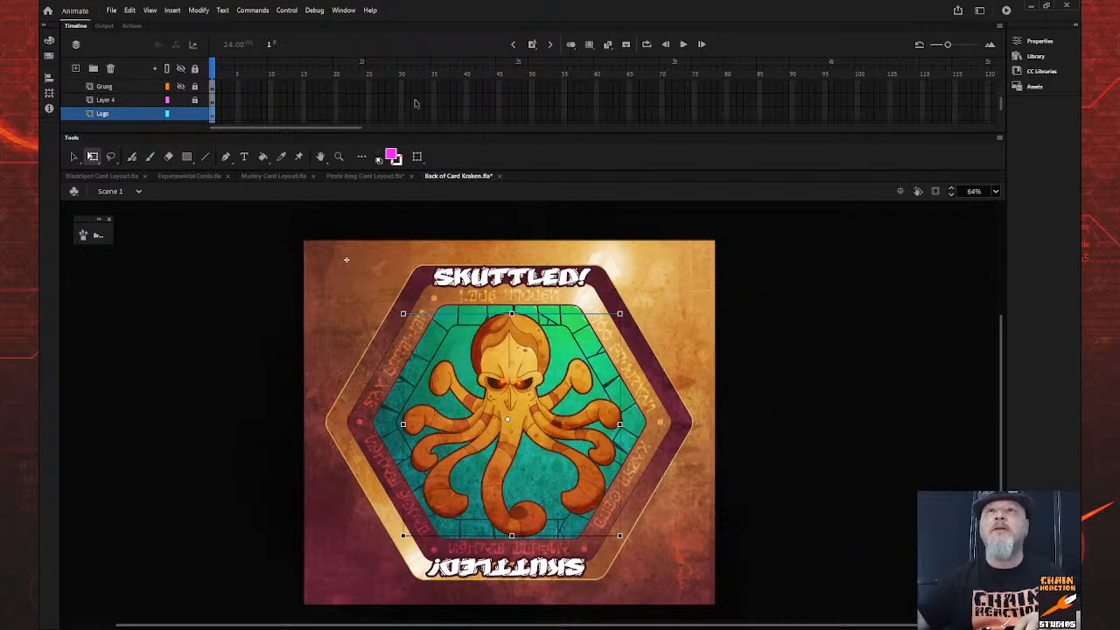
left_click(130, 100)
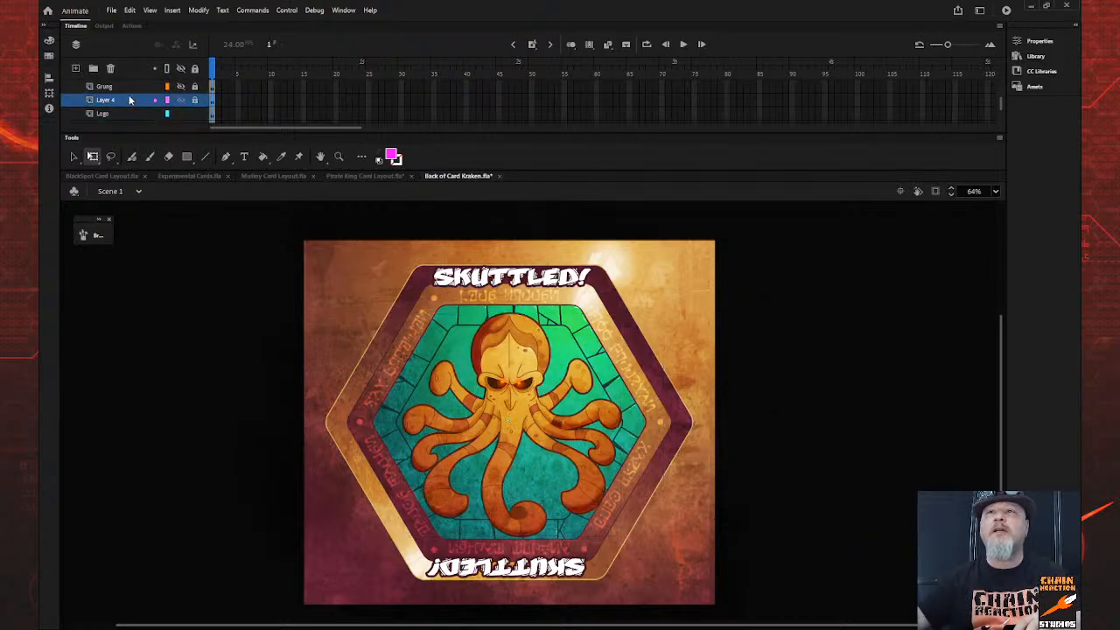
left_click(196, 68)
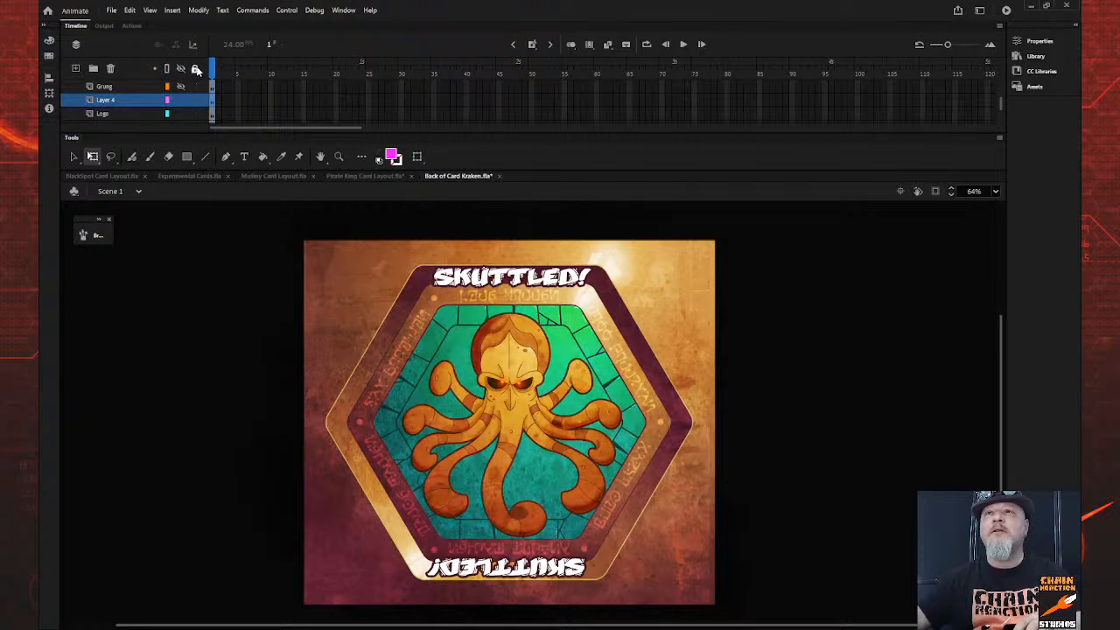
Examine the layer stack by toggling the visibility of Layer 4 and the Grung layer, and lock Layer 4
scroll(136, 87, "down", 3)
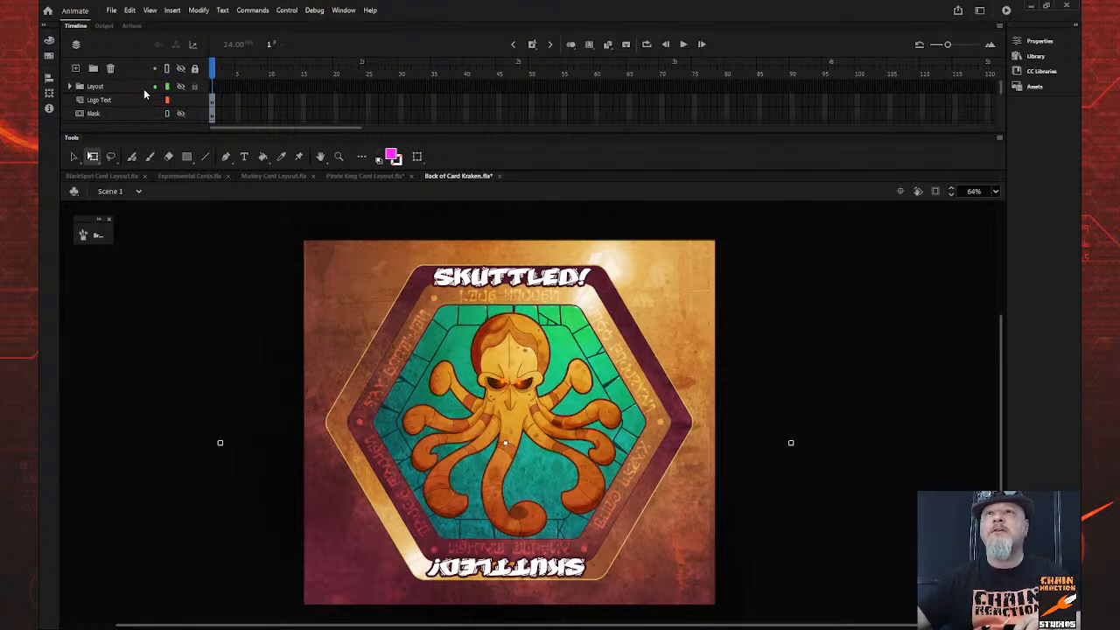
scroll(144, 89, "down", 4)
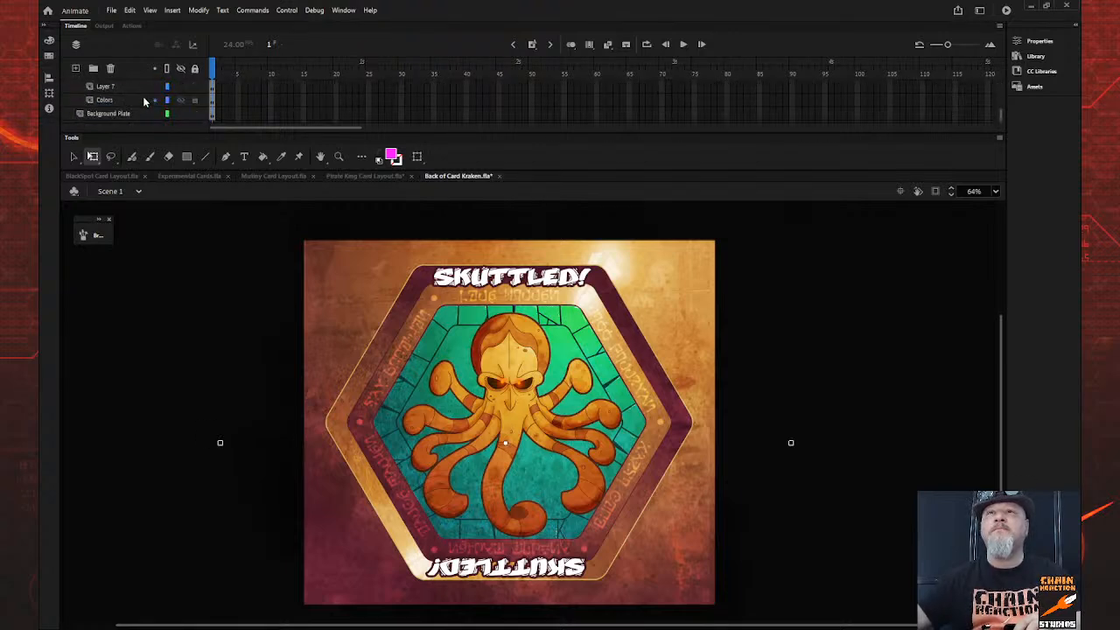
scroll(145, 94, "up", 7)
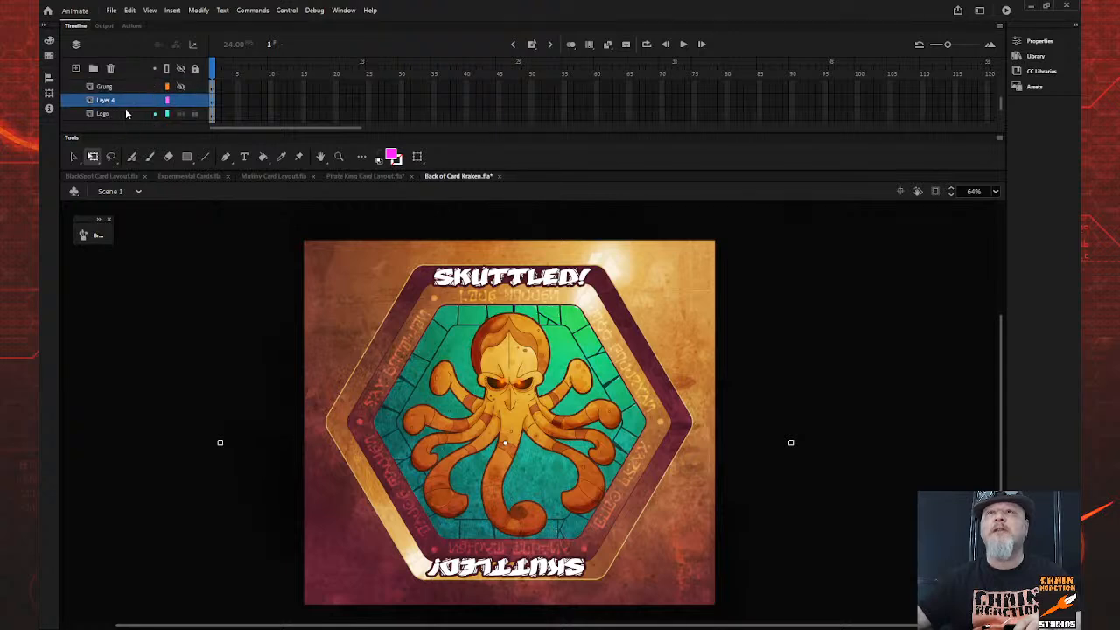
left_click(181, 102)
left_click(181, 102)
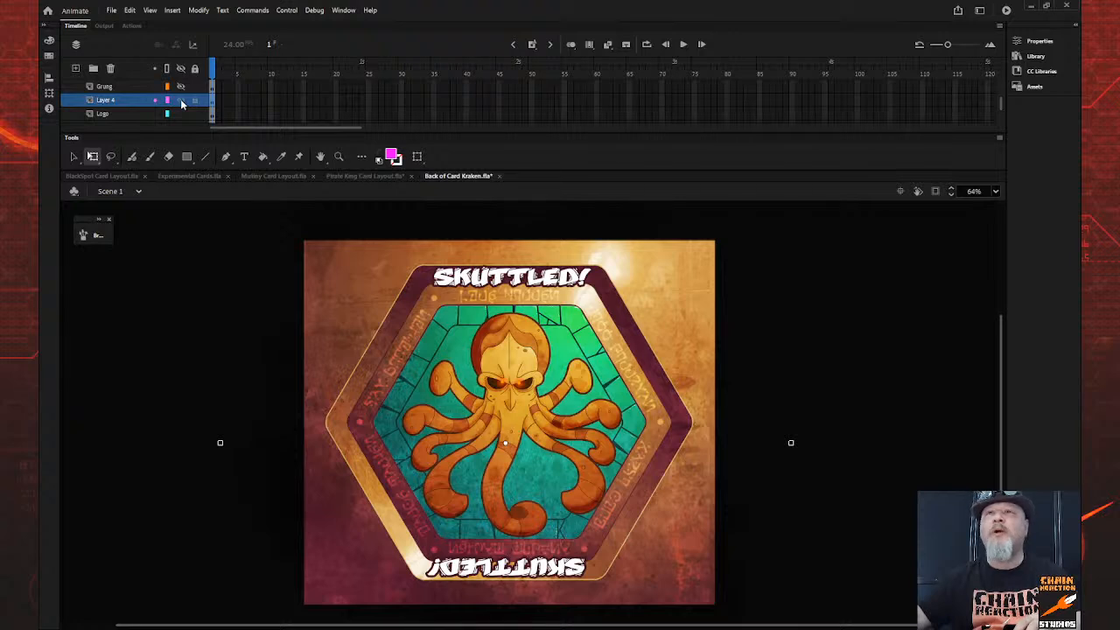
left_click(197, 100)
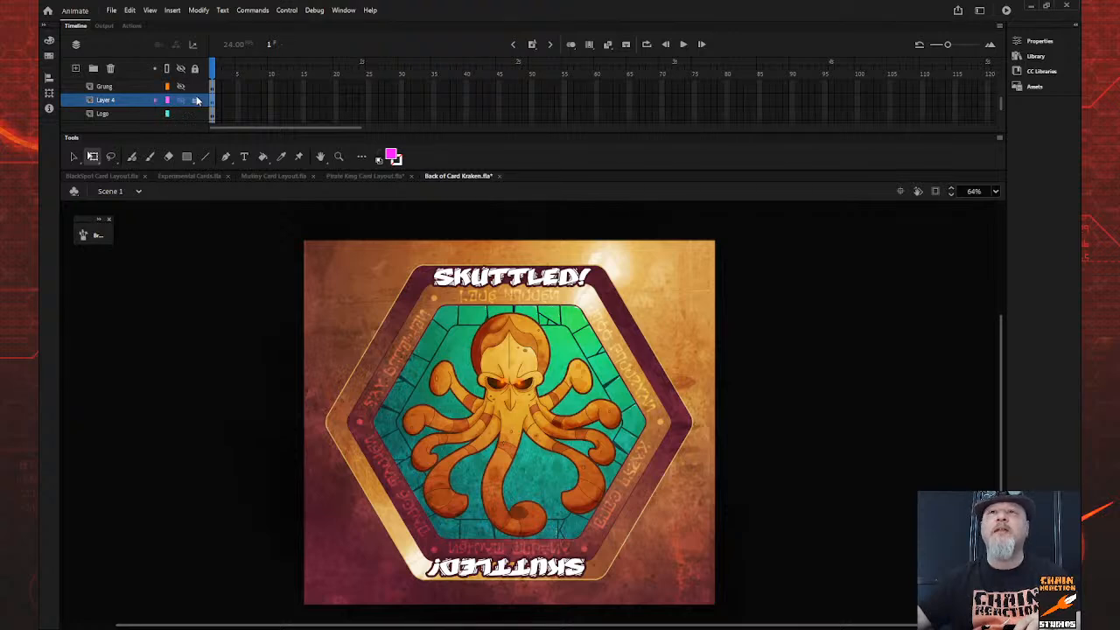
scroll(152, 110, "up", 1)
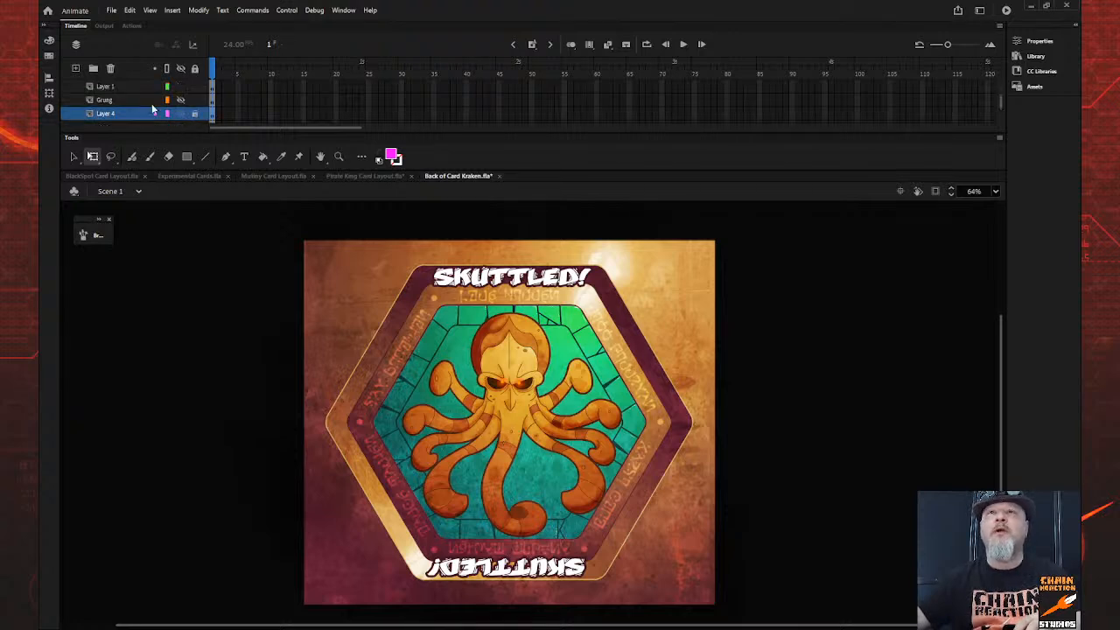
scroll(152, 109, "up", 1)
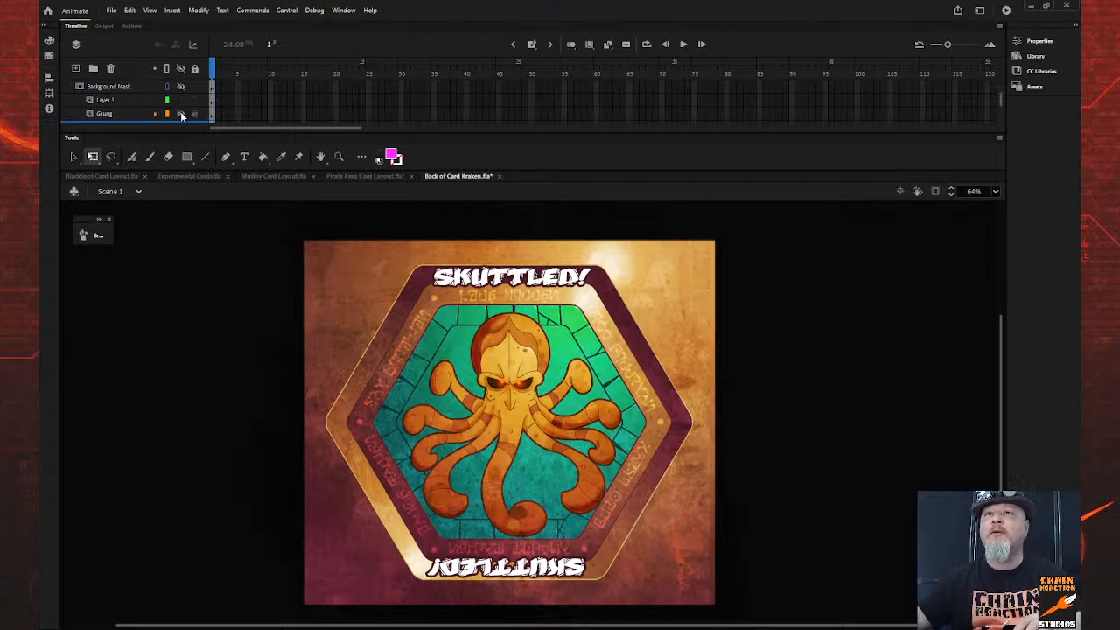
left_click(181, 115)
scroll(183, 116, "down", 1)
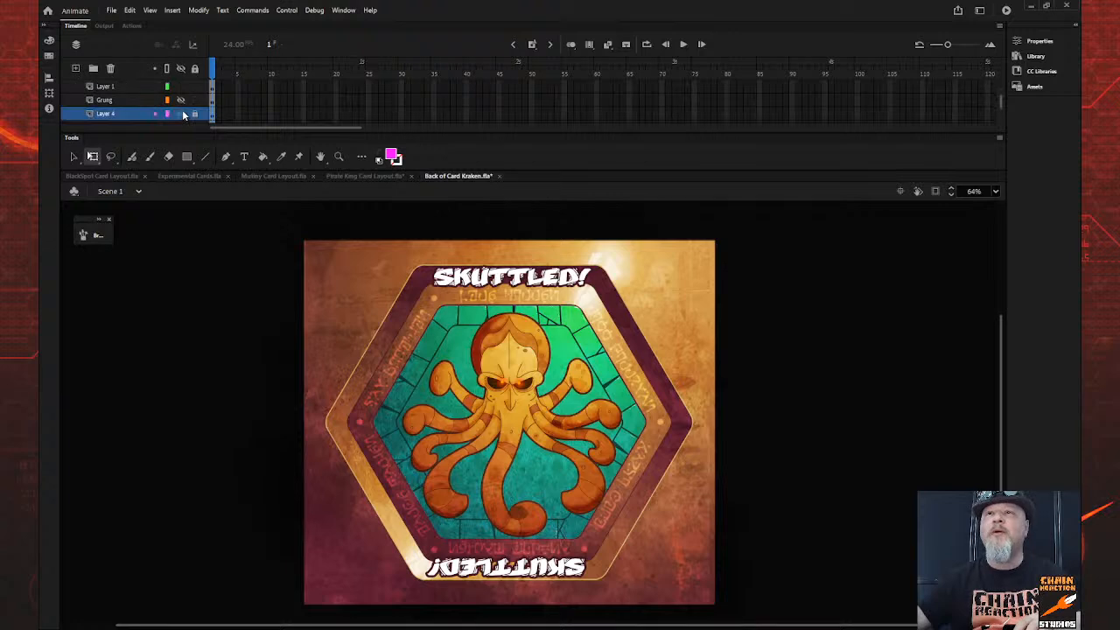
scroll(184, 115, "down", 1)
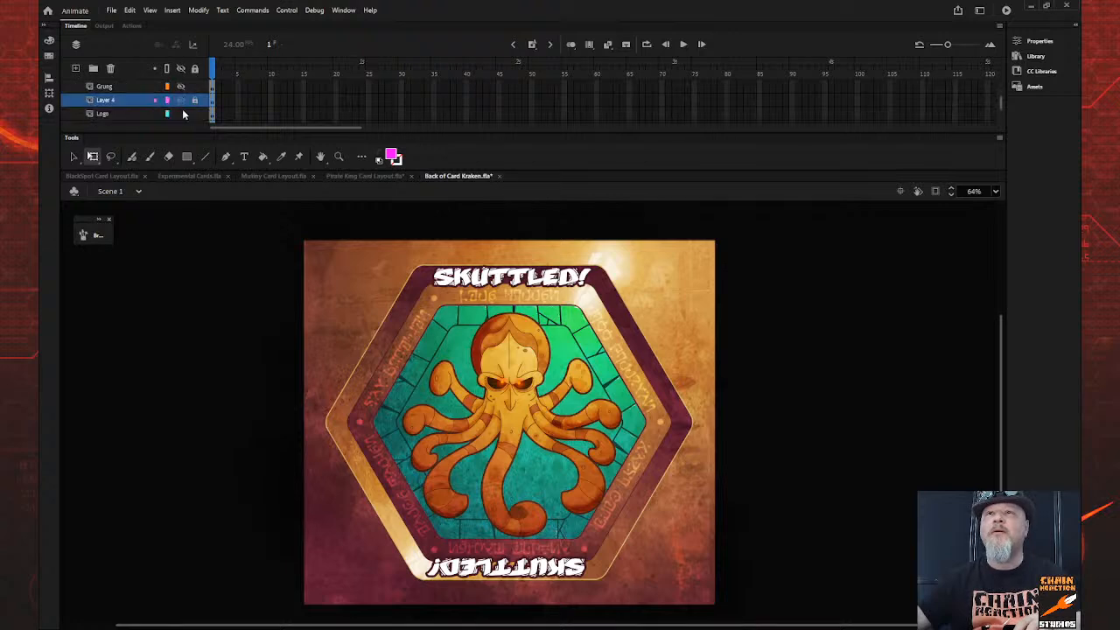
Try moving the Logo layer's kraken sideways off the card's center, and undo the move
left_click(133, 115)
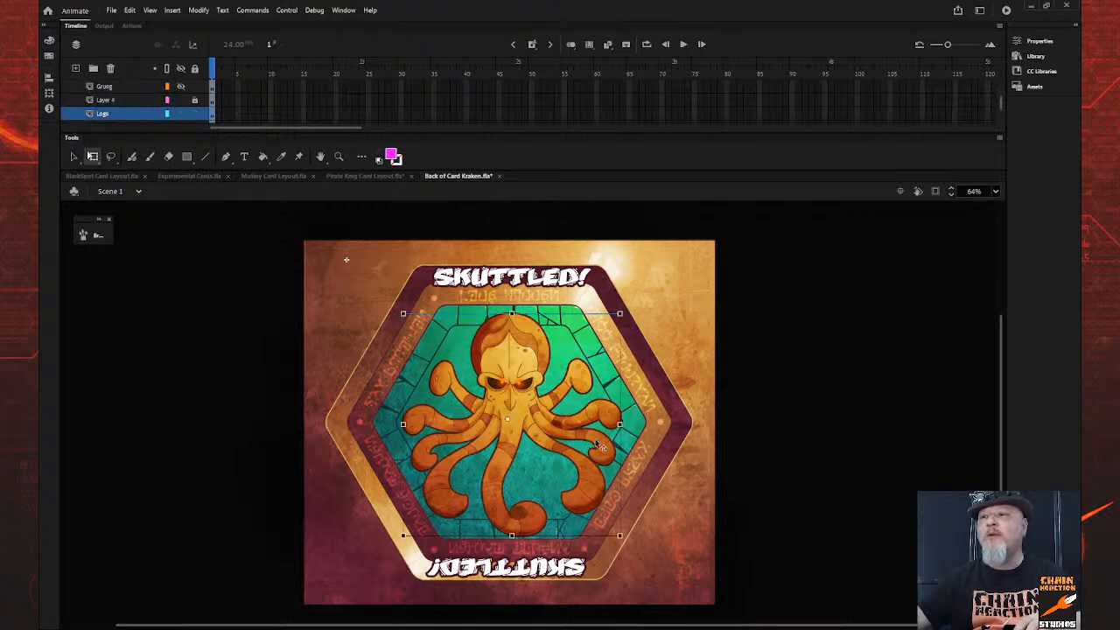
left_click_drag(519, 421, 704, 428)
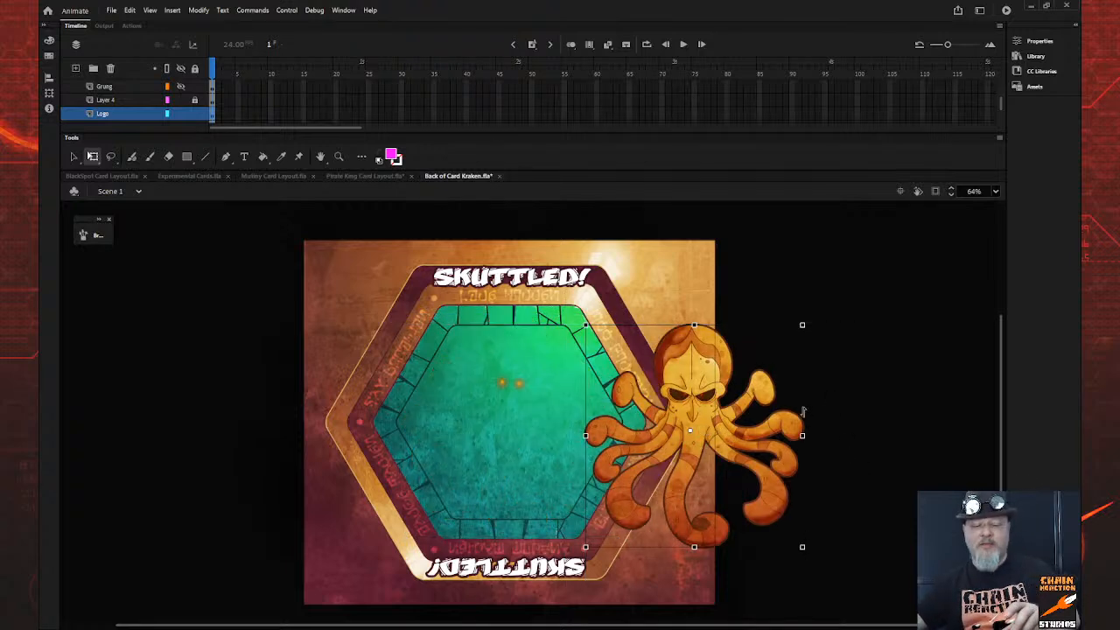
key("ctrl+z")
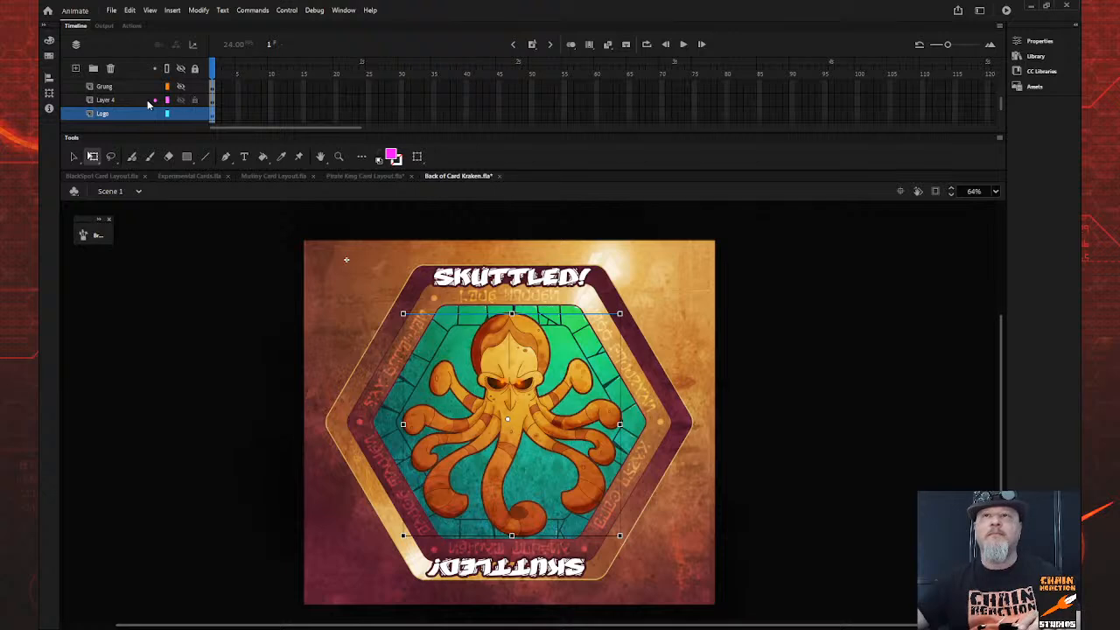
Toggle Layer 4's visibility to check its effect on the card, and leave the layer hidden
left_click(123, 100)
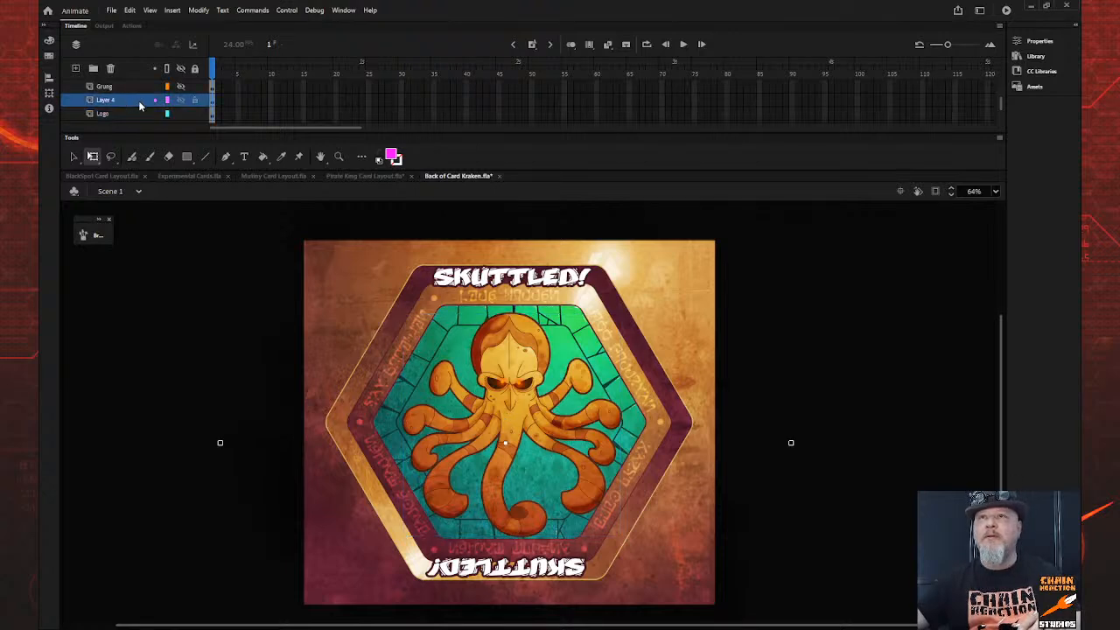
left_click(180, 101)
left_click(180, 101)
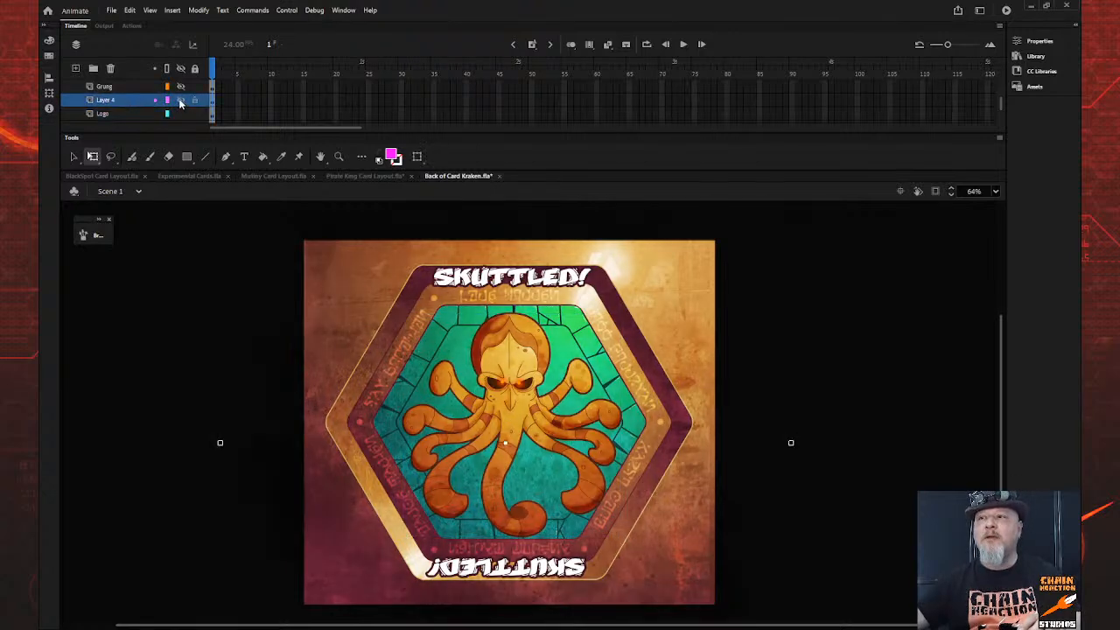
left_click(180, 102)
Check the Glow layer by toggling its visibility, and select and copy its two eye glows
scroll(179, 109, "down", 4)
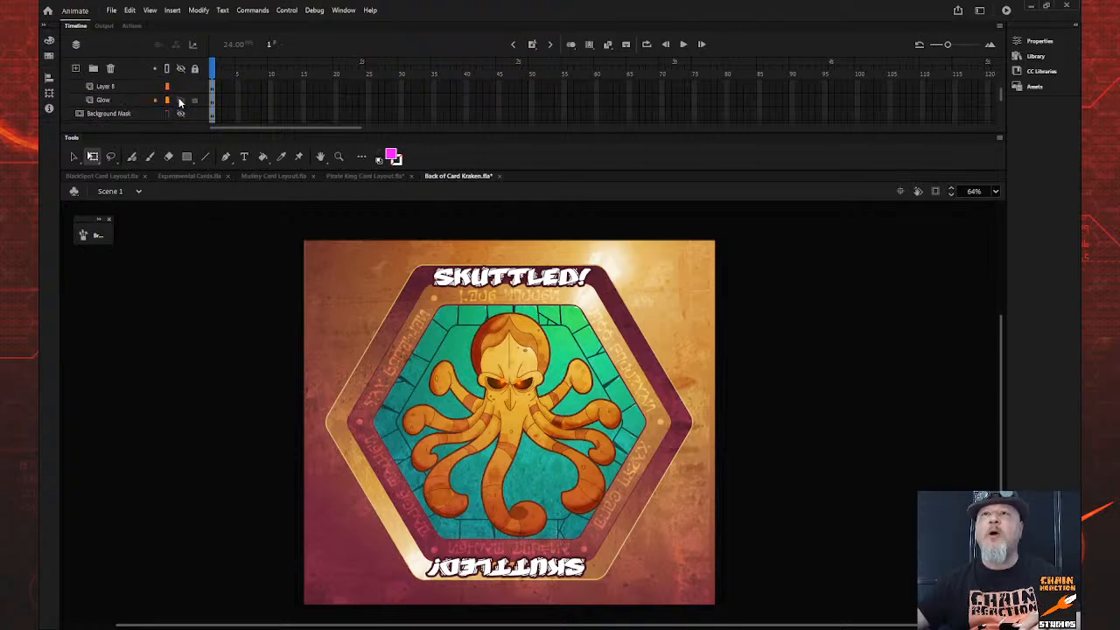
left_click(182, 102)
left_click(182, 101)
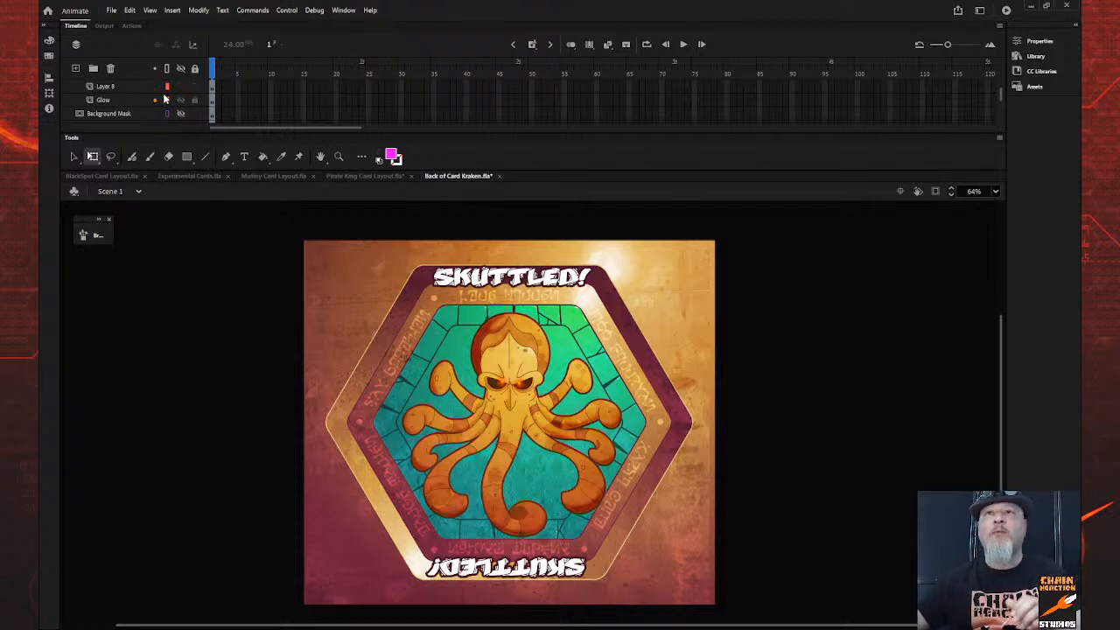
left_click(140, 101)
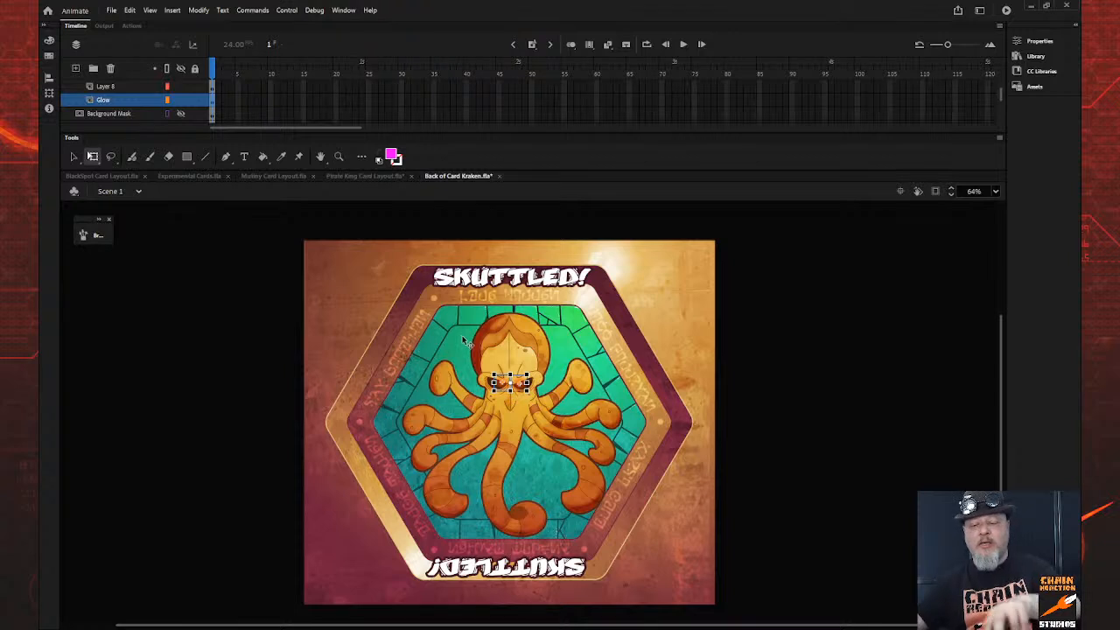
Open the Kraken Logo symbol for editing and paste the eye glows onto a new layer above Layer 5
left_click(496, 419)
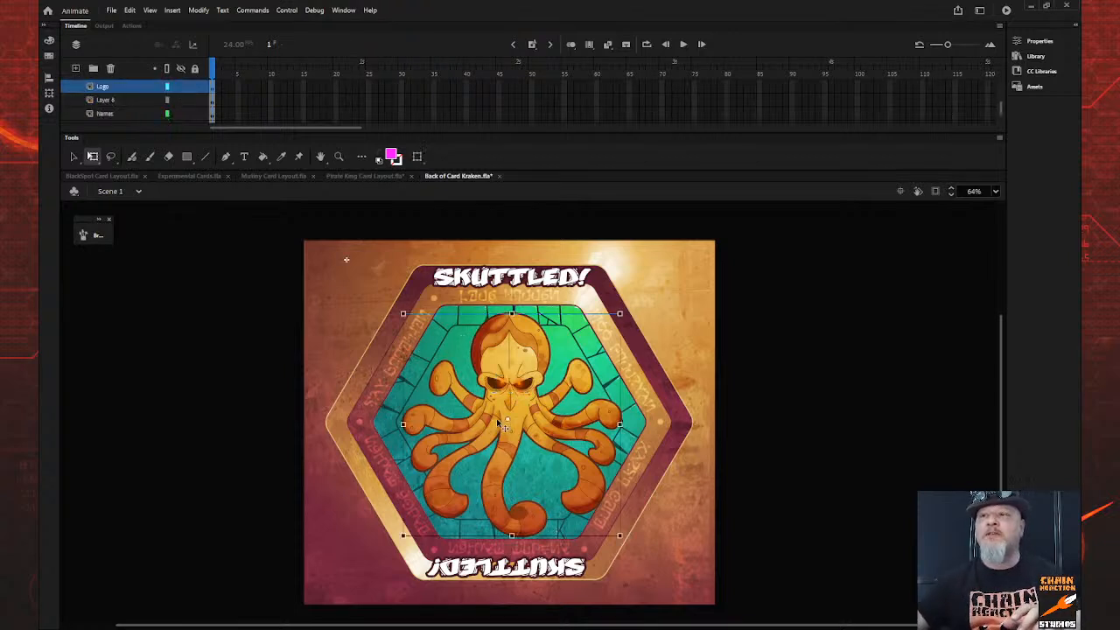
double_click(504, 419)
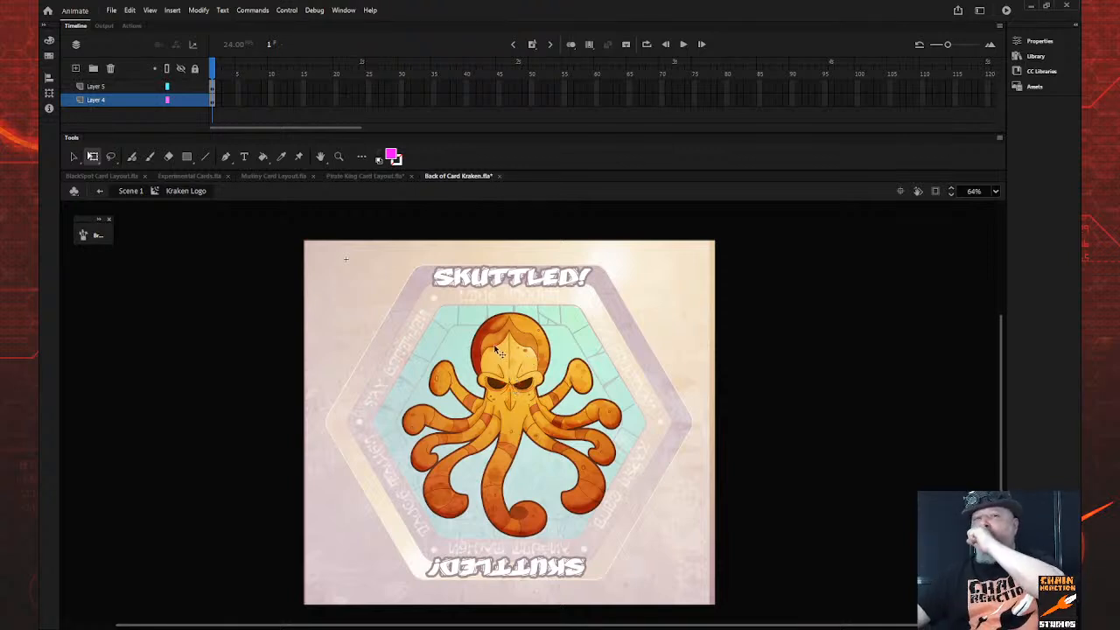
left_click(128, 87)
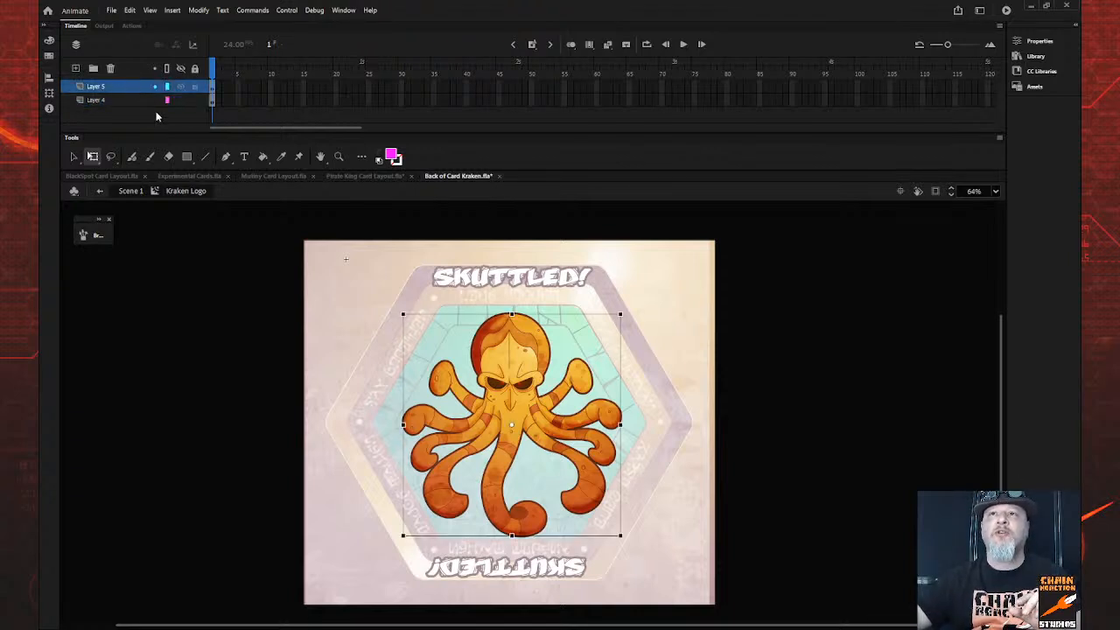
key("ctrl+shift+n")
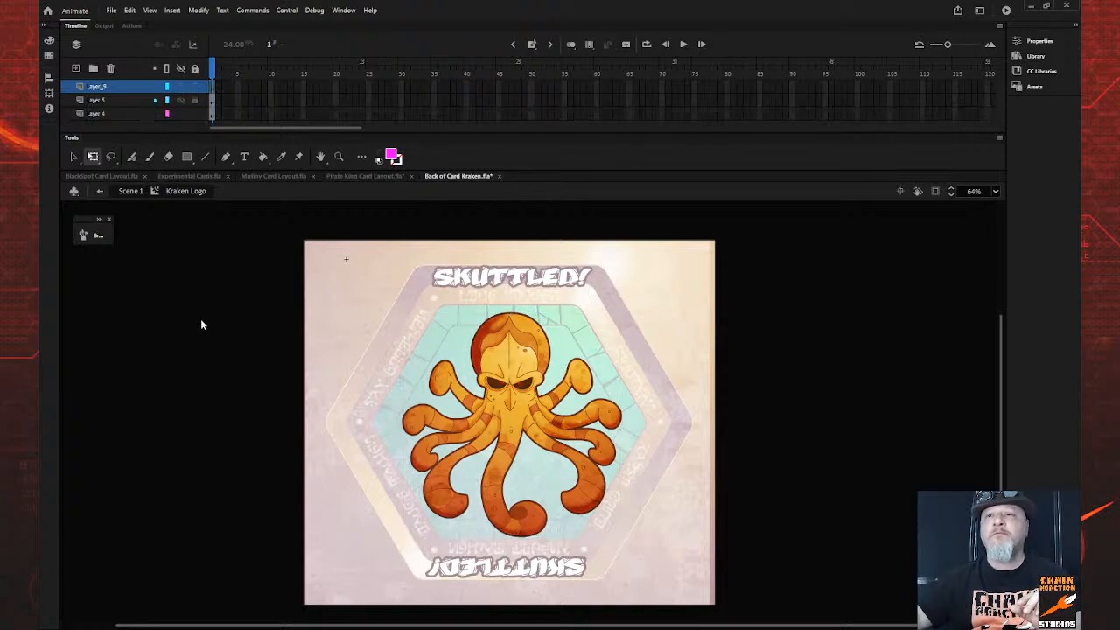
key("ctrl+v")
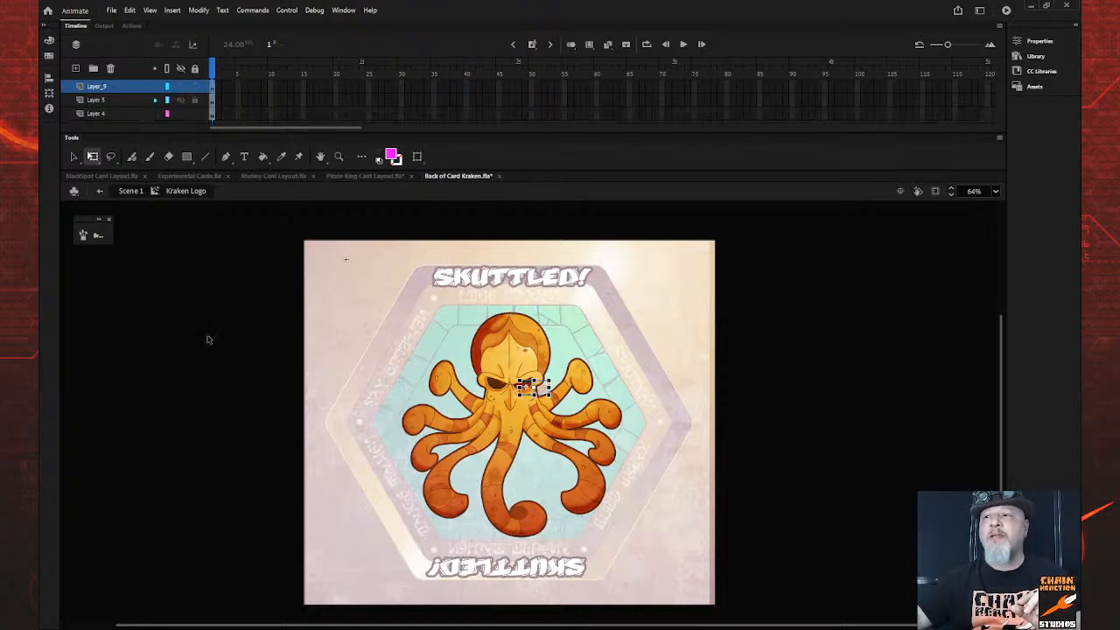
Nudge the pasted eye glows across and up until they roughly cover the kraken's two eyes
key("Left")
key("Left")
key("Left")
key("Left")
key("Left")
key("Left")
key("Left")
key("Left")
key("Left")
key("Left")
key("Left")
key("Left")
key("Left")
key("Left")
key("Left")
key("Left")
key("Left")
key("Left")
key("Left")
key("Left")
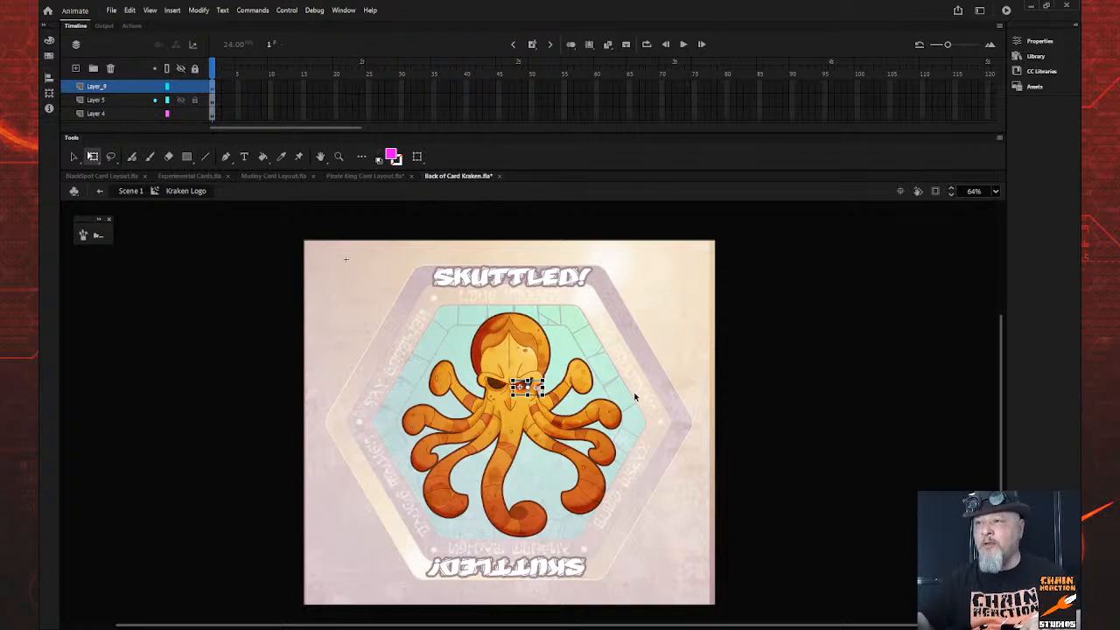
key("Up")
key("Up")
key("Up")
key("Up")
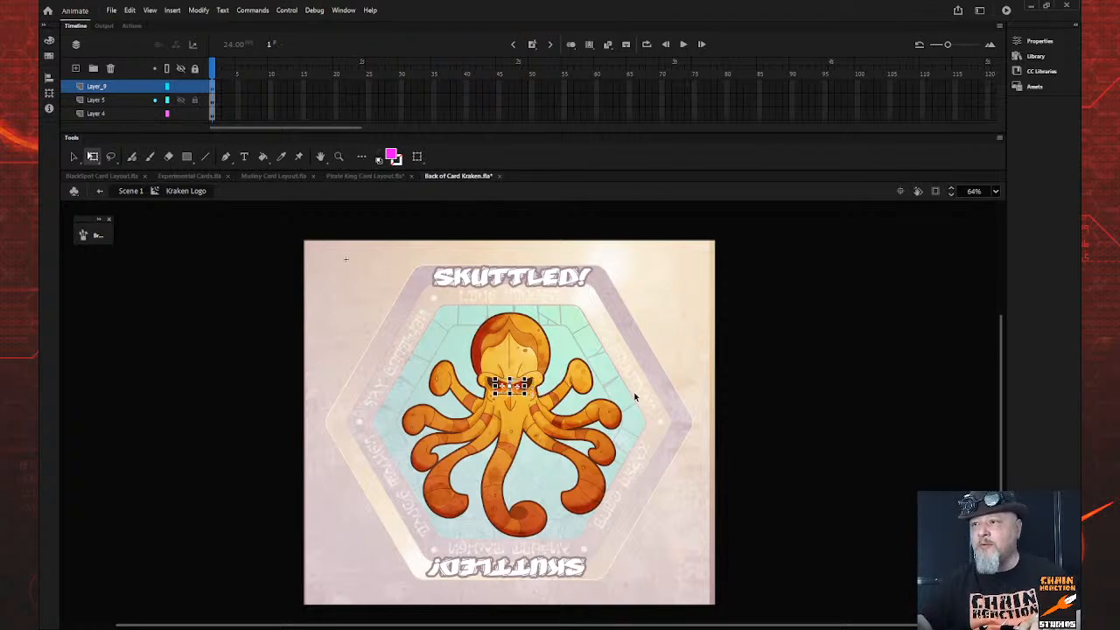
key("Right")
key("Right")
key("Right")
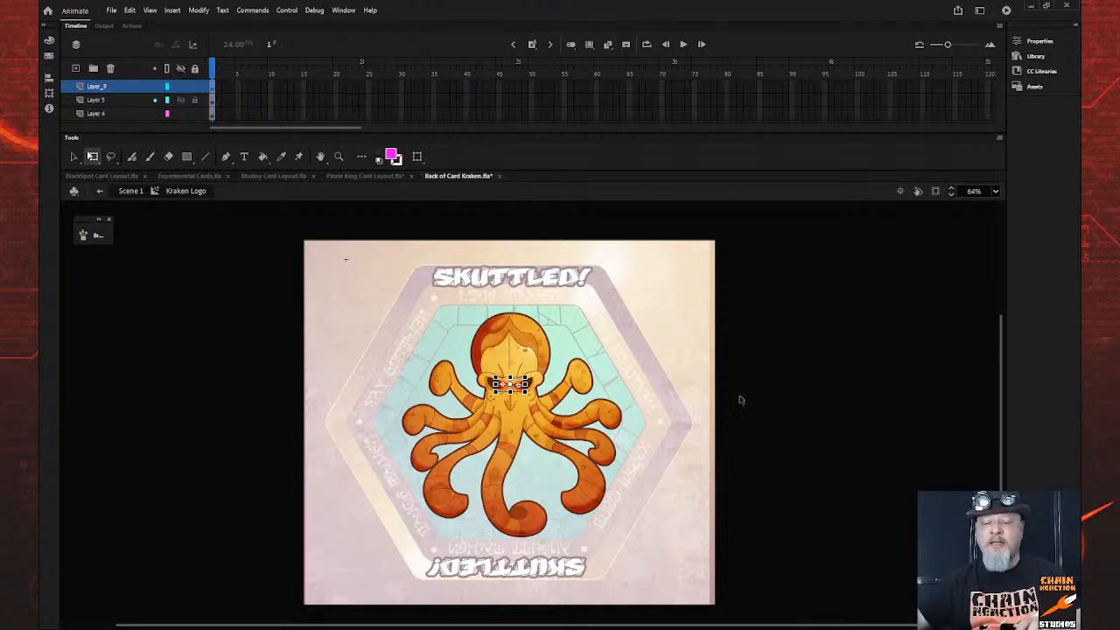
Fine-tune the eye glows at close range, nudging them slightly up and right against the inner corners of the eyes
key("z")
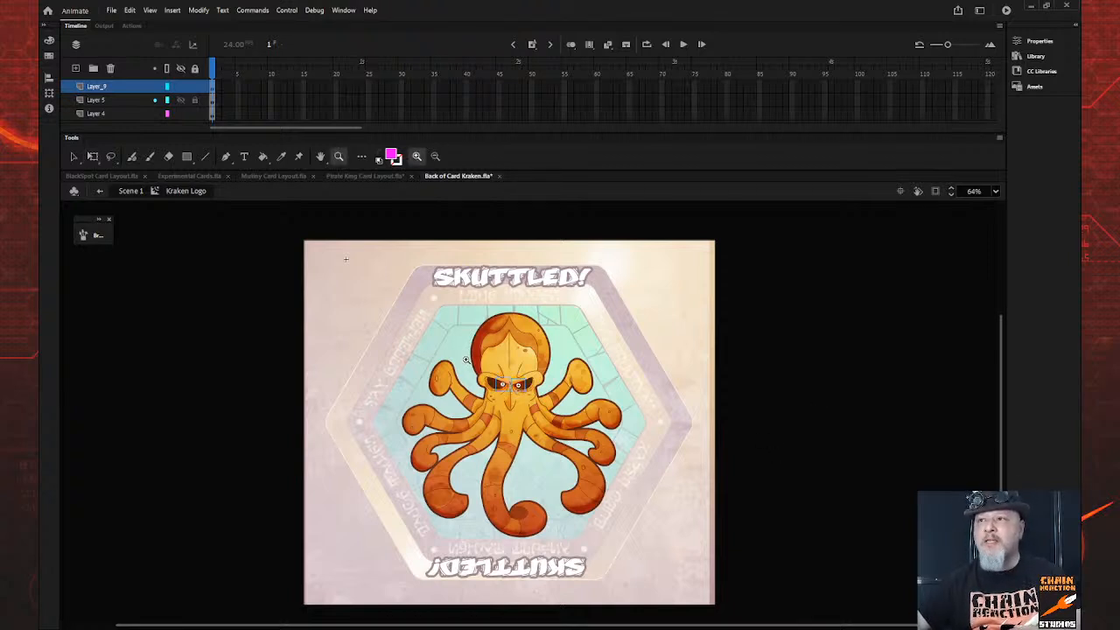
left_click_drag(472, 362, 564, 408)
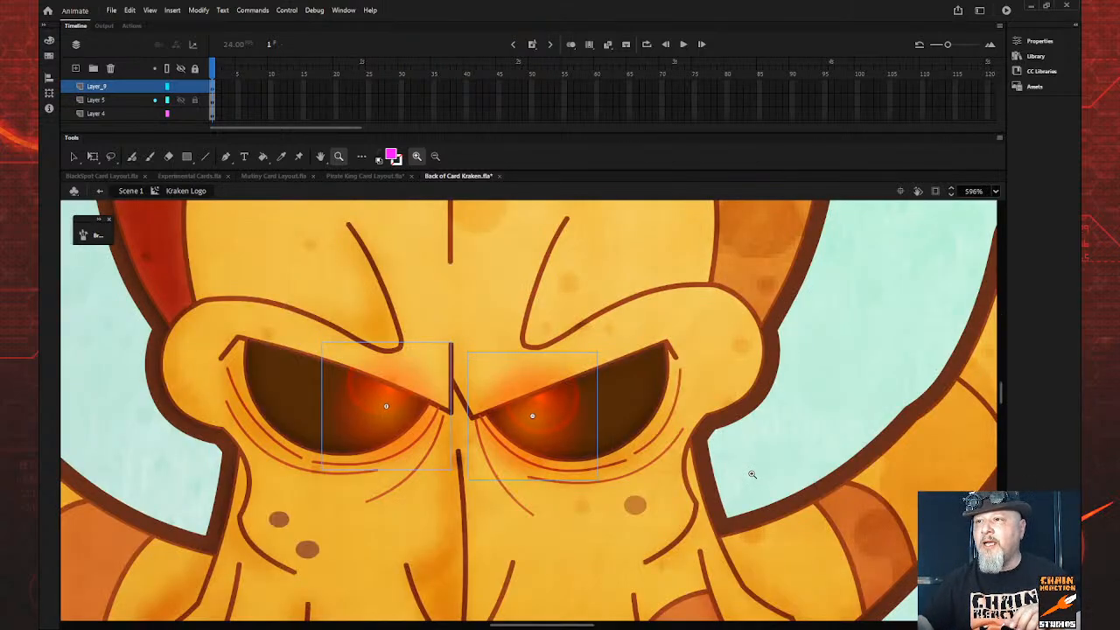
key("Up")
key("Up")
key("Up")
key("Up")
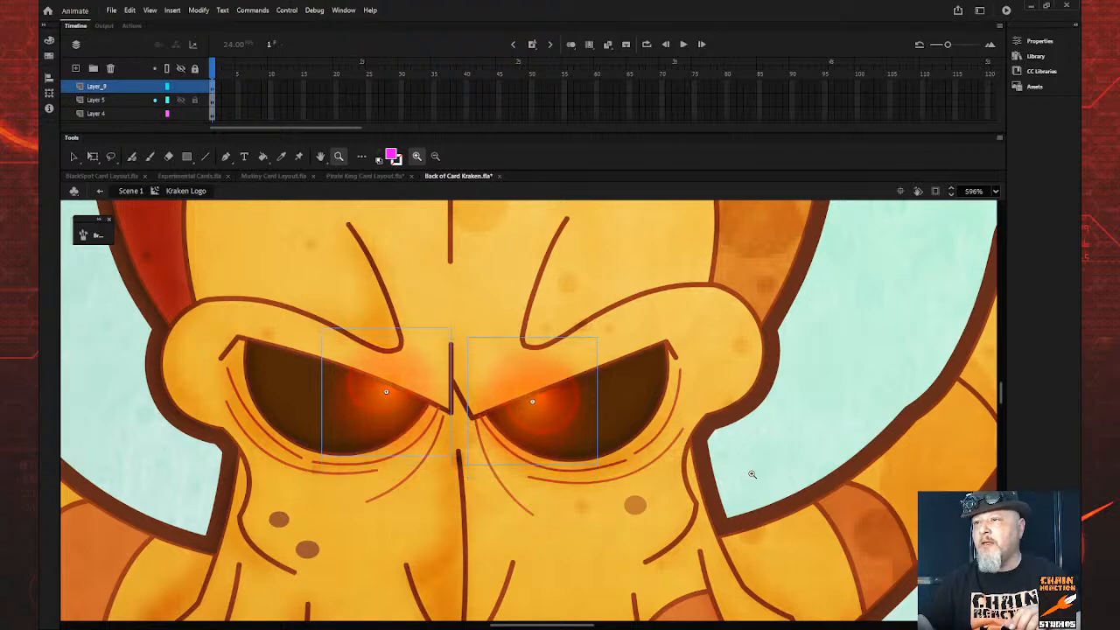
key("Right")
key("Right")
key("Right")
key("Right")
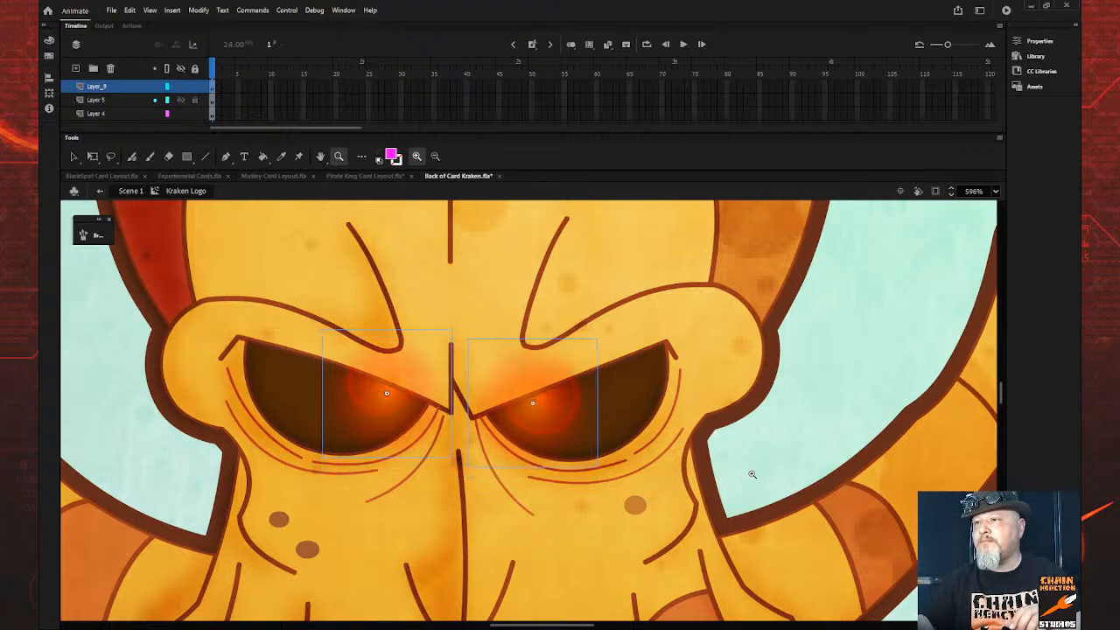
key("Up")
key("Up")
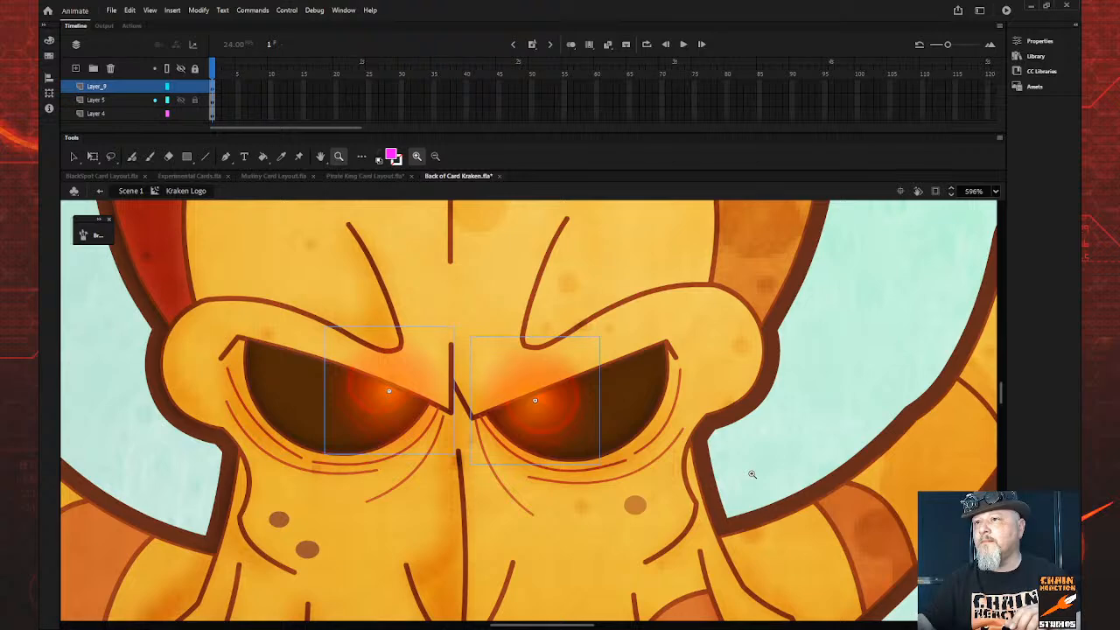
key("Right")
key("Right")
key("Right")
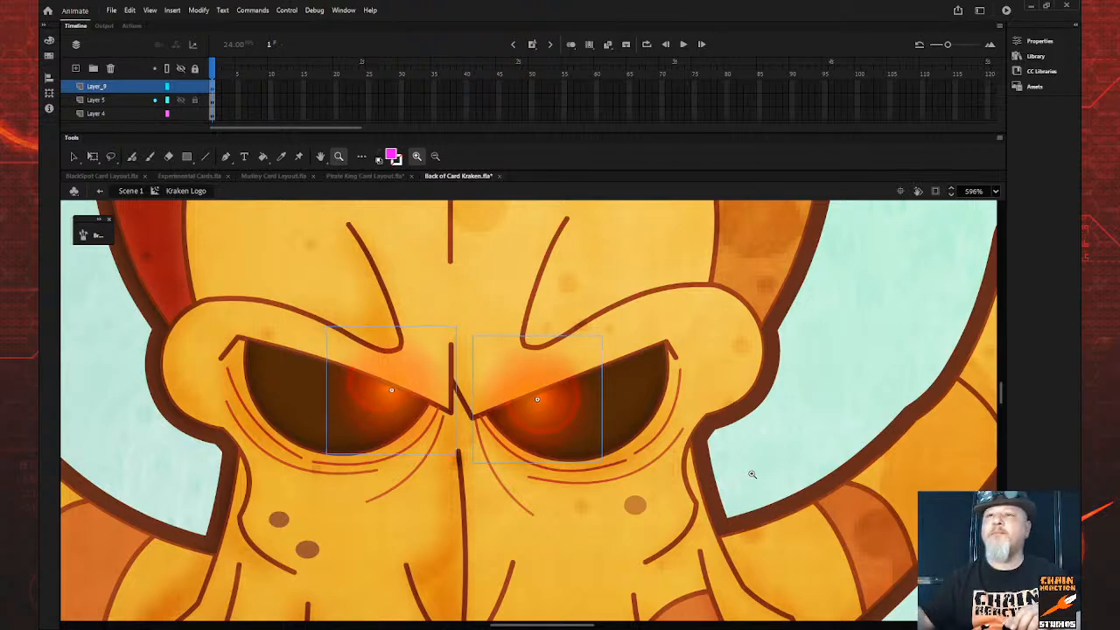
Switch to the Selection tool and return from the Kraken Logo symbol to the main scene
left_click(221, 465, "alt")
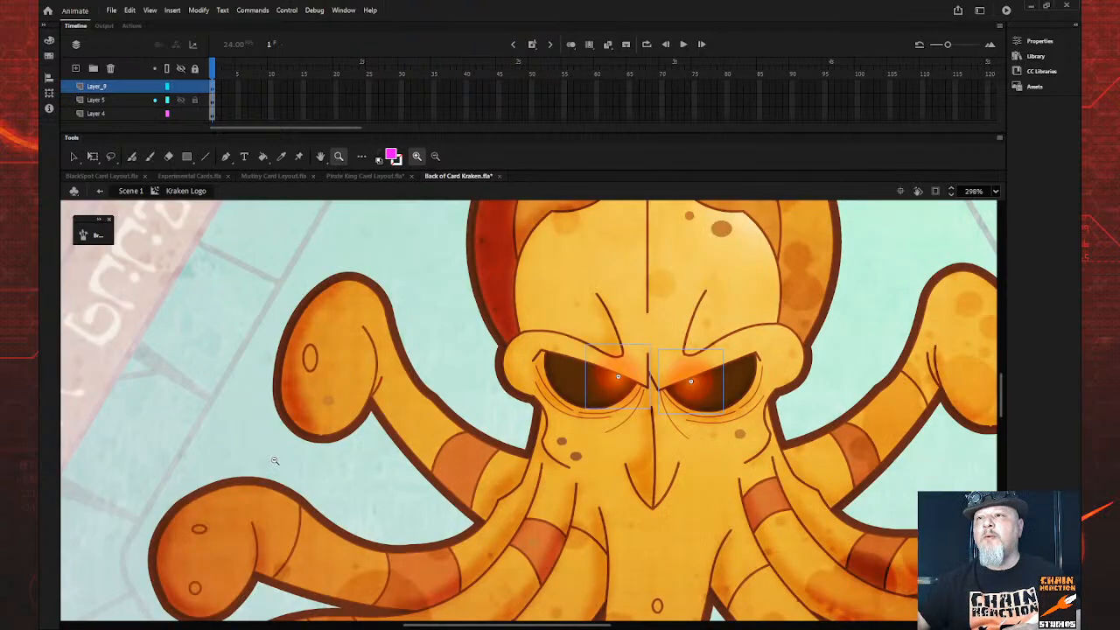
left_click(534, 493, "alt")
left_click(547, 487, "alt")
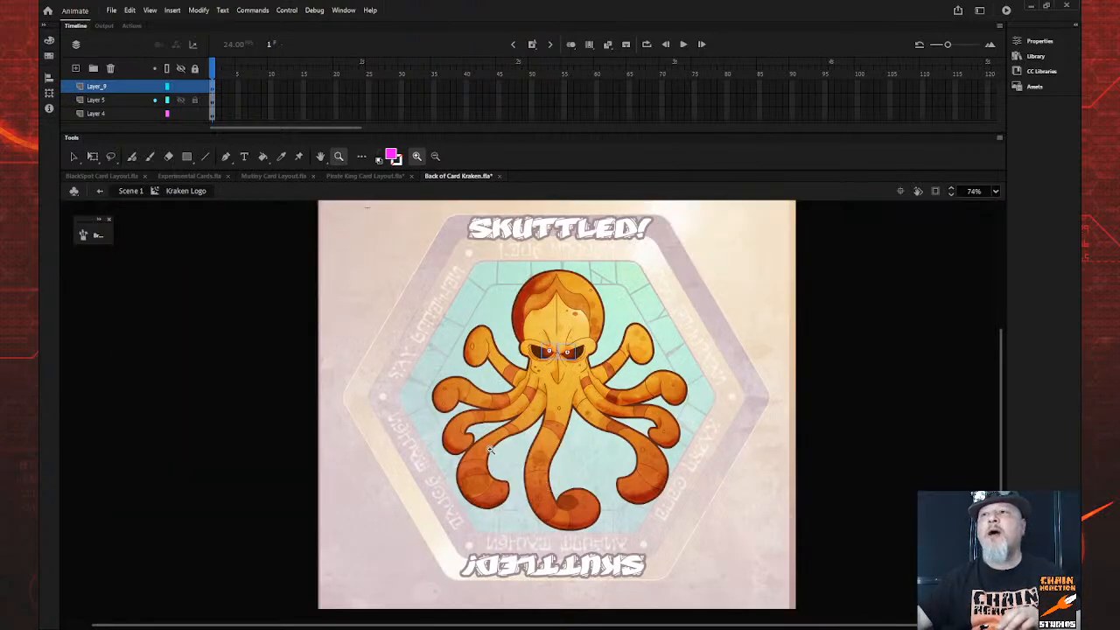
left_click(75, 157)
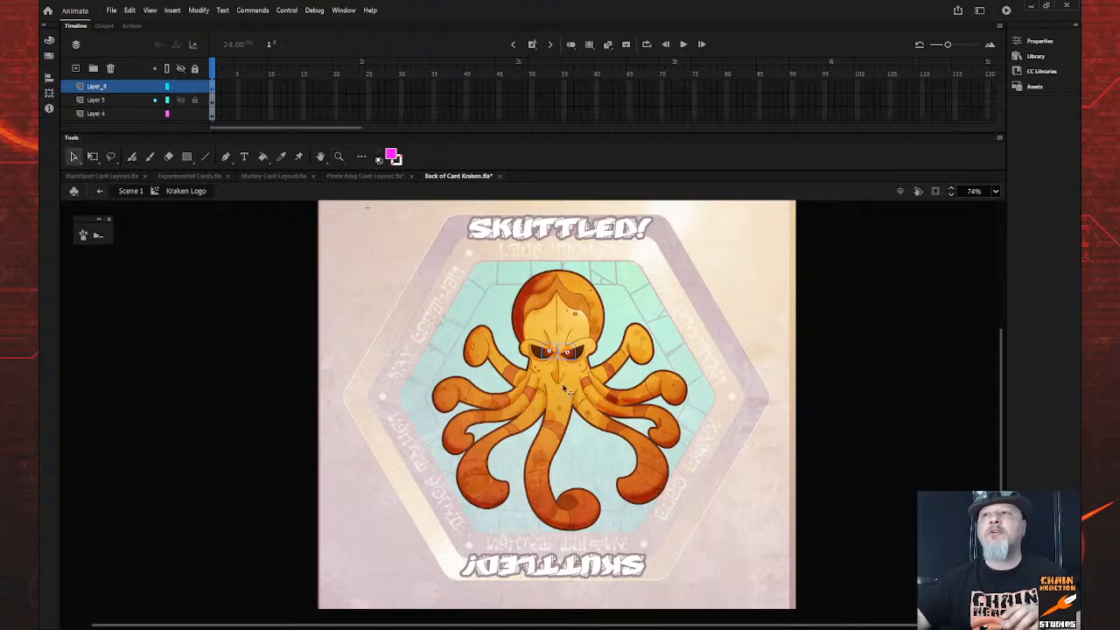
left_click(103, 192)
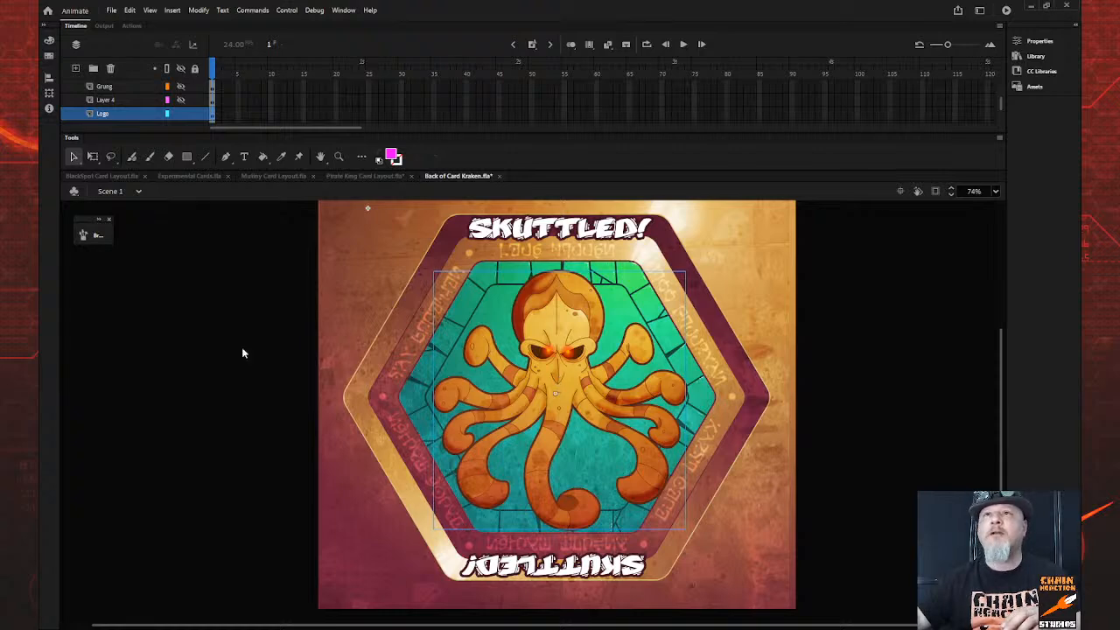
Locate the Mask layer over the eye glows in the main scene and check its Layer 8 and Glow contents
scroll(155, 100, "down", 3)
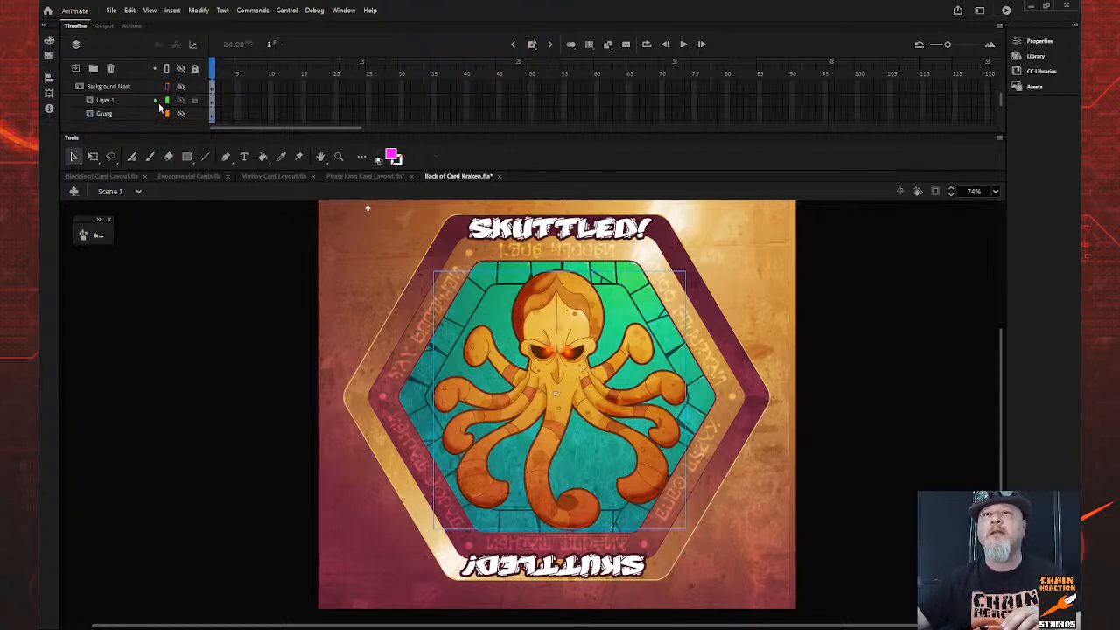
scroll(160, 115, "up", 1)
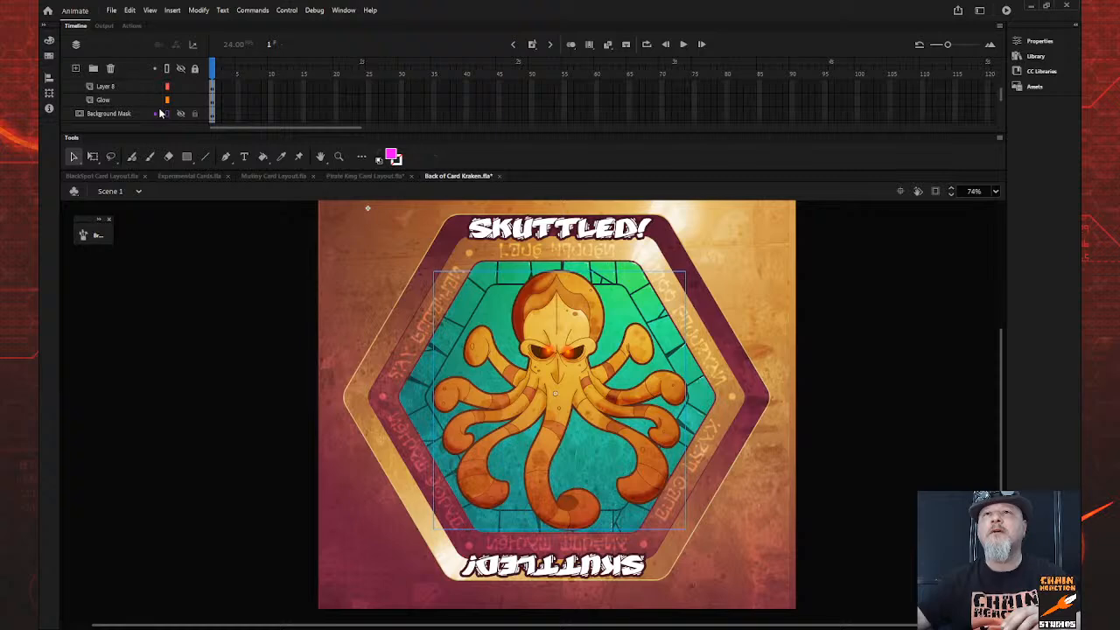
scroll(124, 105, "up", 1)
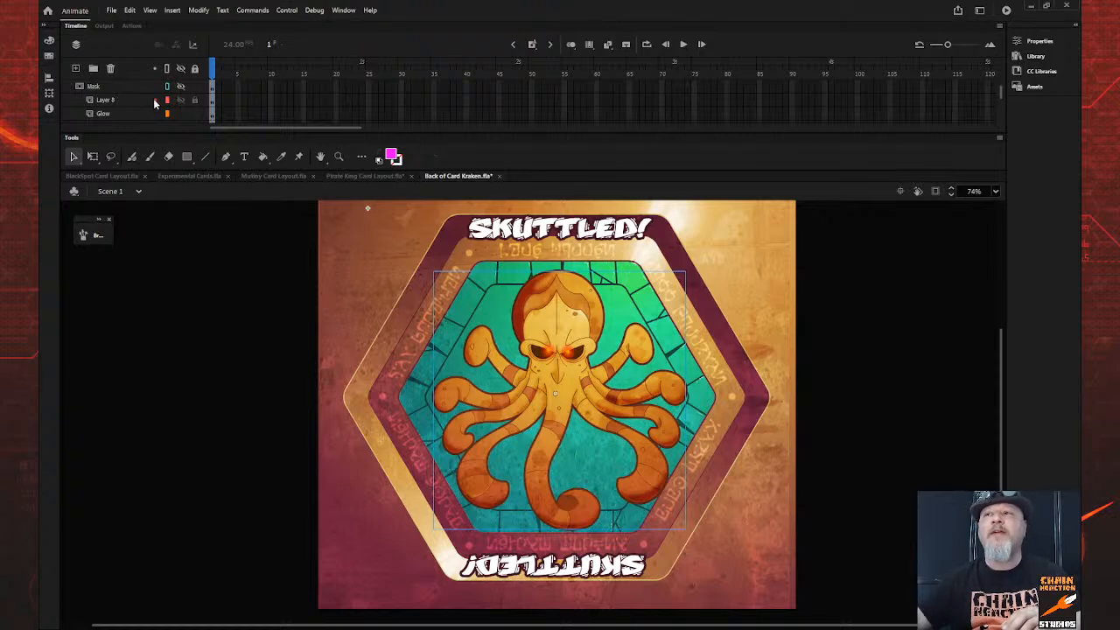
left_click(212, 89)
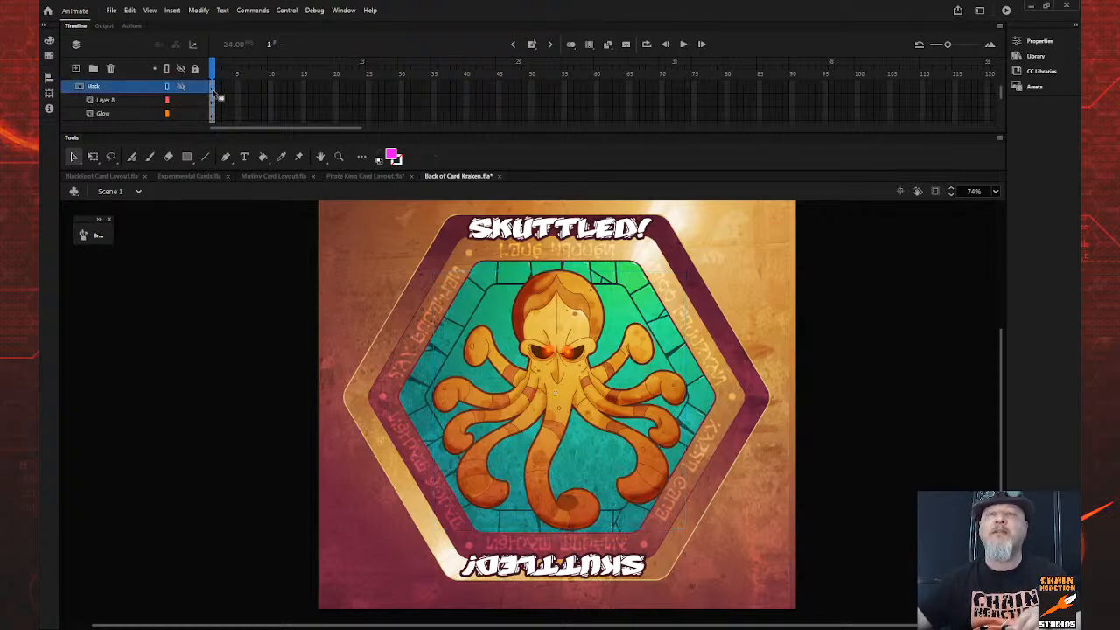
left_click(213, 101)
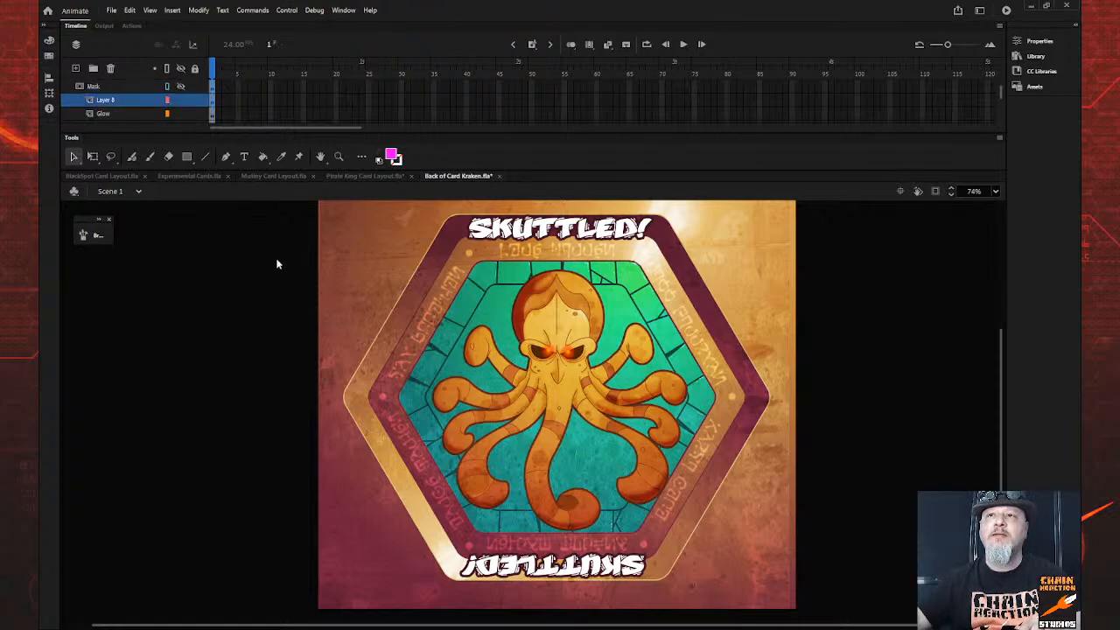
double_click(549, 350)
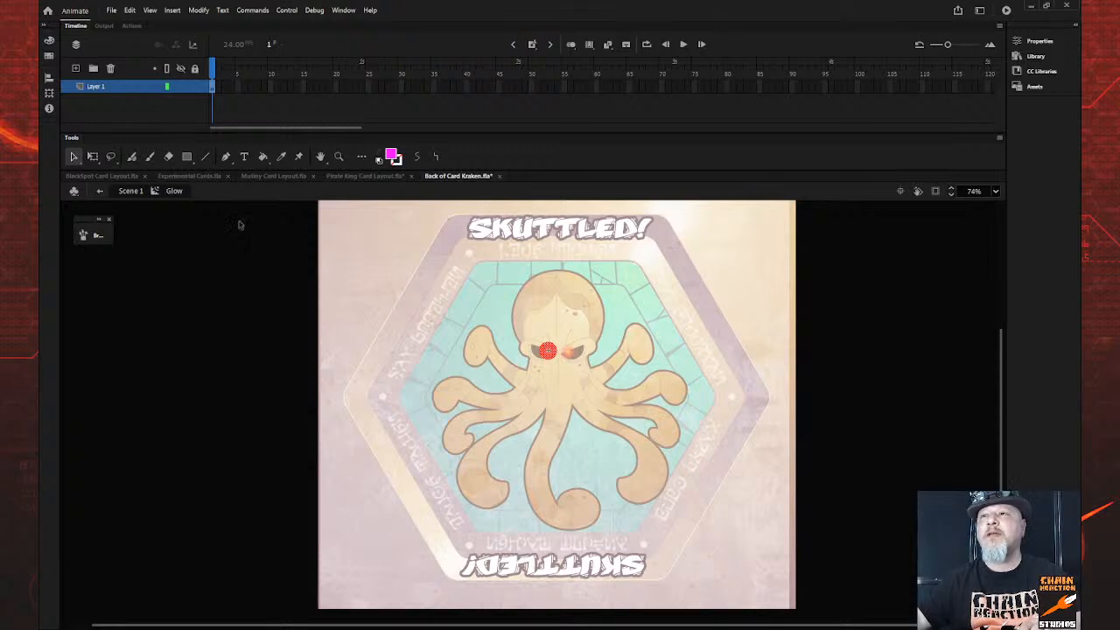
left_click(130, 191)
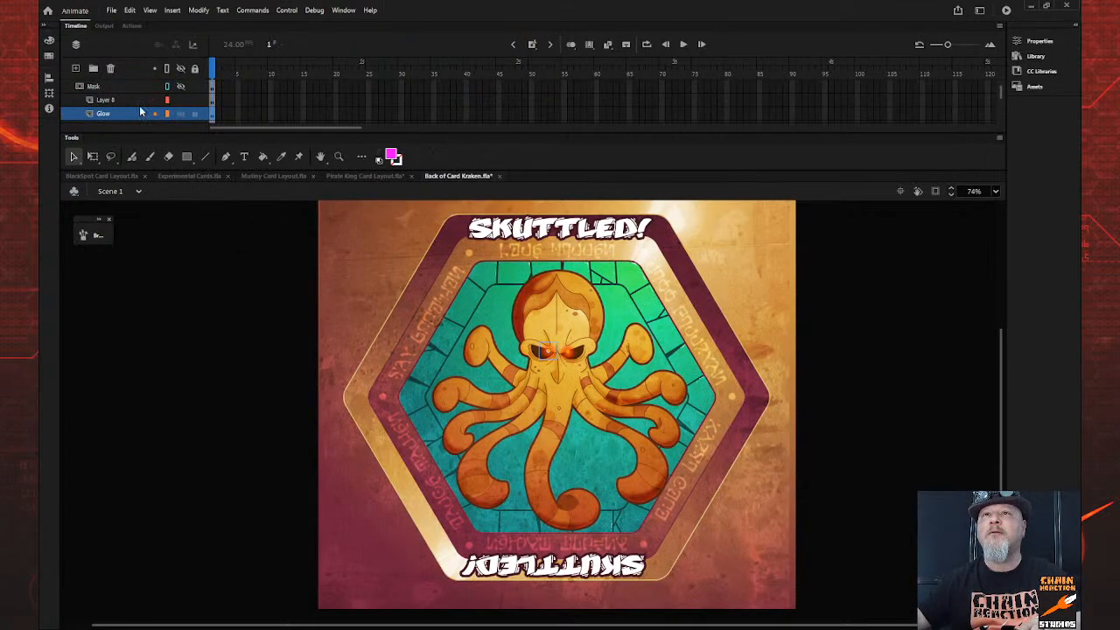
Open the Kraken Logo symbol for editing and add the eye mask as a Mask layer with a masked layer above Layer_9
double_click(556, 402)
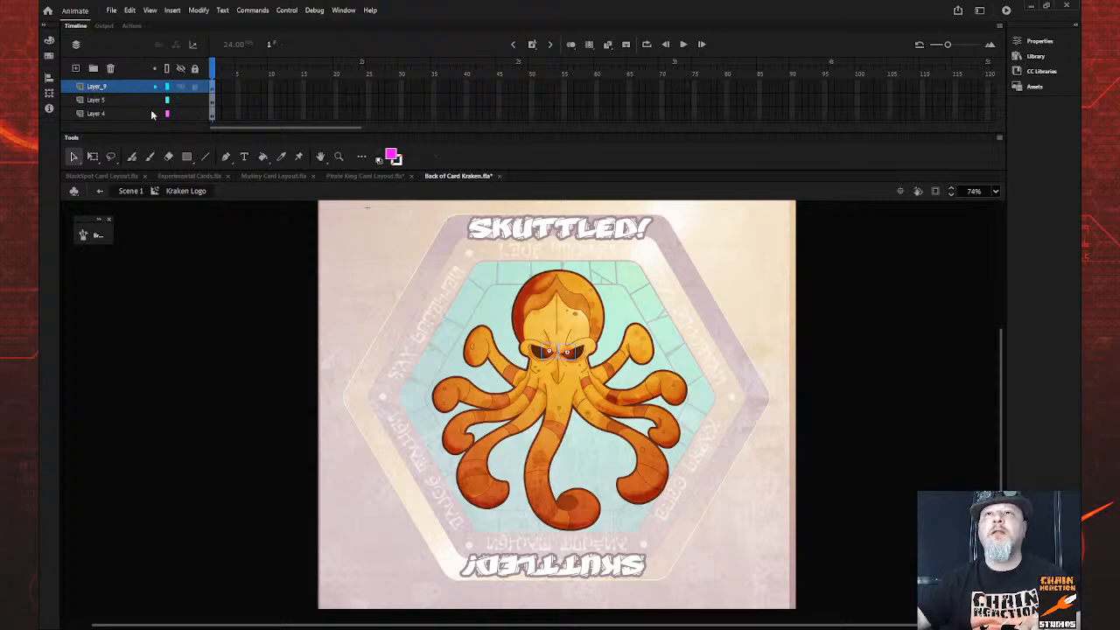
key("ctrl+shift+n")
left_click(213, 88)
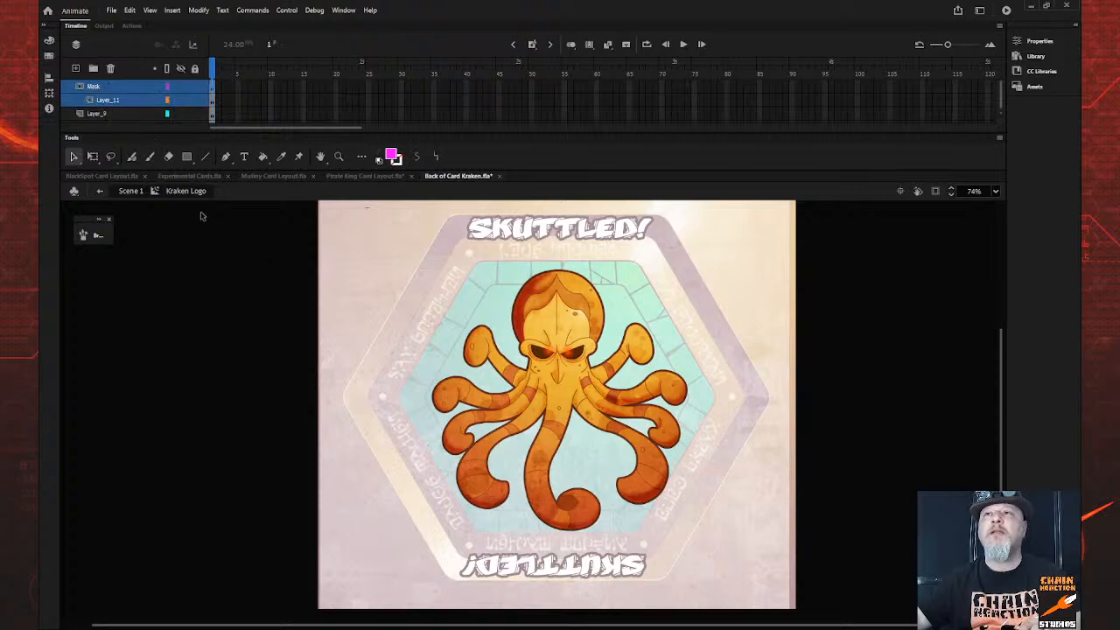
Select the magenta mask shape with Free Transform and nudge it down and right until it covers the kraken's eyes
key("q")
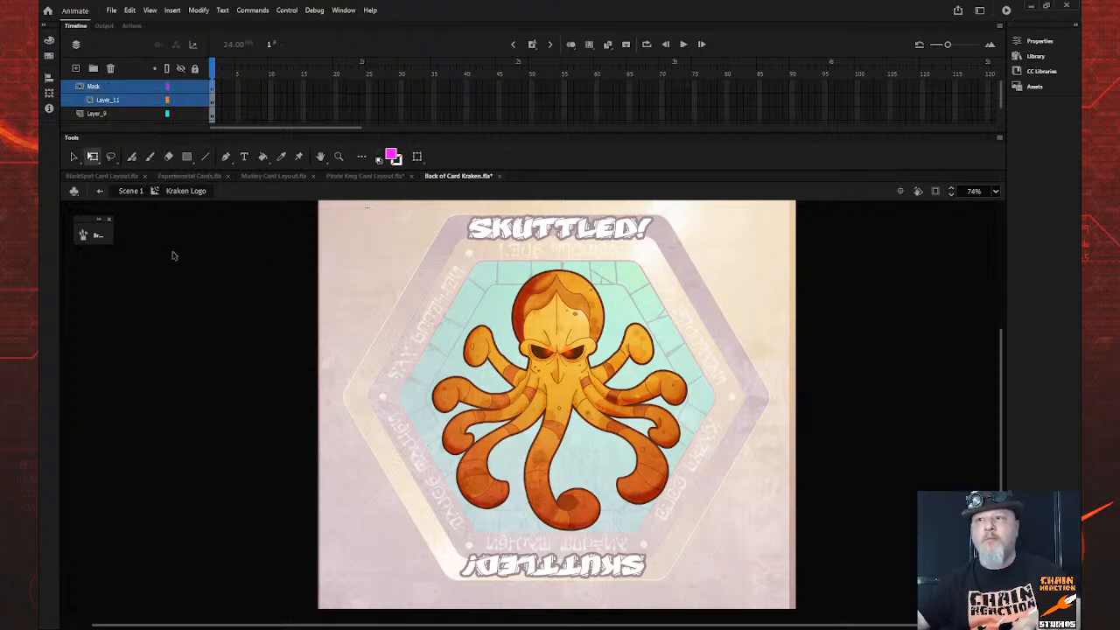
key("ctrl+z")
key("ctrl+z")
key("ctrl+z")
key("ctrl+z")
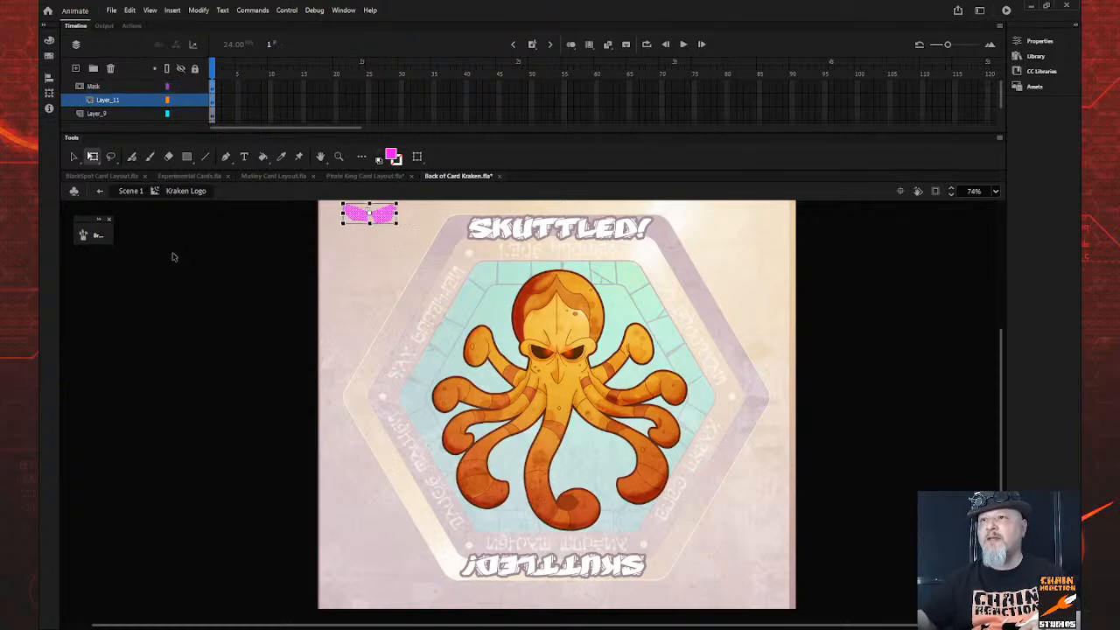
key("shift+Down")
key("shift+Down")
key("shift+Down")
key("shift+Down")
key("shift+Down")
key("shift+Down")
key("shift+Down")
key("shift+Down")
key("shift+Down")
key("shift+Down")
key("shift+Right")
key("shift+Right")
key("shift+Right")
key("shift+Right")
key("shift+Right")
key("shift+Right")
key("shift+Right")
key("shift+Right")
key("shift+Right")
key("shift+Right")
key("shift+Right")
key("shift+Right")
key("shift+Right")
key("shift+Right")
key("shift+Right")
key("shift+Right")
key("shift+Right")
key("shift+Right")
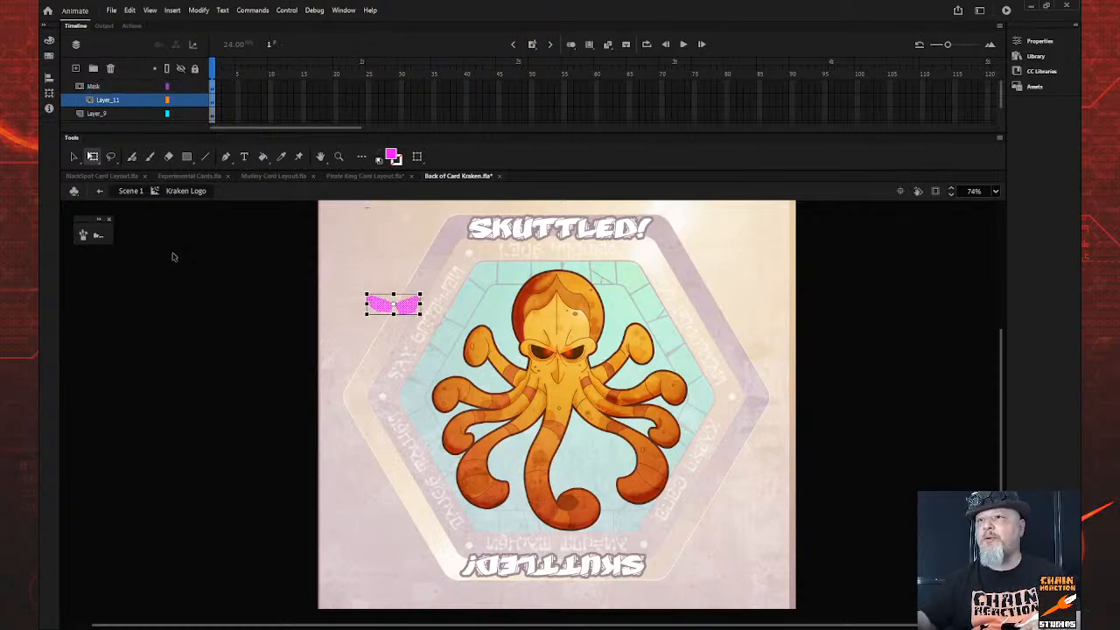
key("shift+Right")
key("shift+Right")
key("shift+Right")
key("shift+Right")
key("shift+Right")
key("shift+Right")
key("shift+Right")
key("shift+Right")
key("shift+Right")
key("shift+Right")
key("shift+Right")
key("shift+Down")
key("shift+Down")
key("shift+Down")
key("shift+Down")
key("shift+Down")
key("shift+Down")
key("shift+Down")
key("shift+Down")
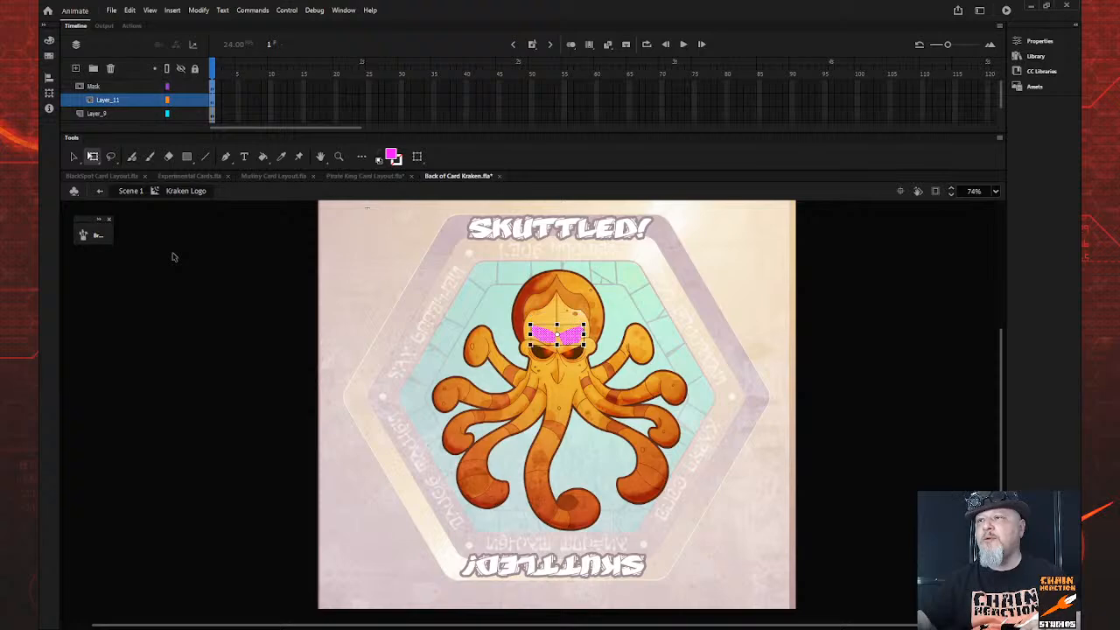
Move the Layer_9 eye glows under the Mask layer so they are masked together with Layer_11
key("z")
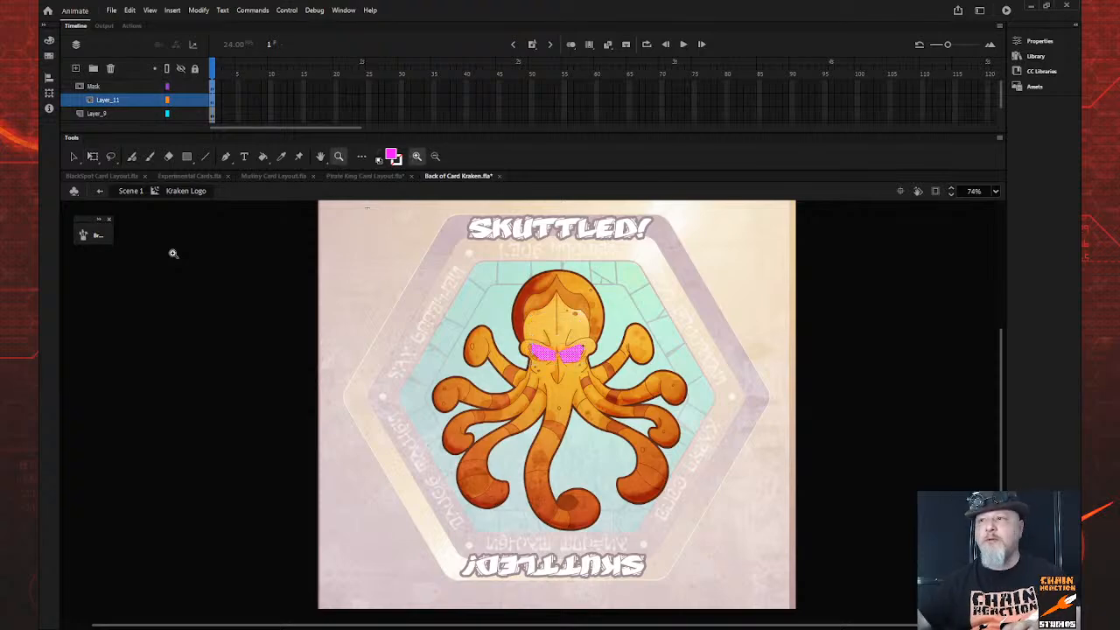
left_click_drag(489, 273, 623, 384)
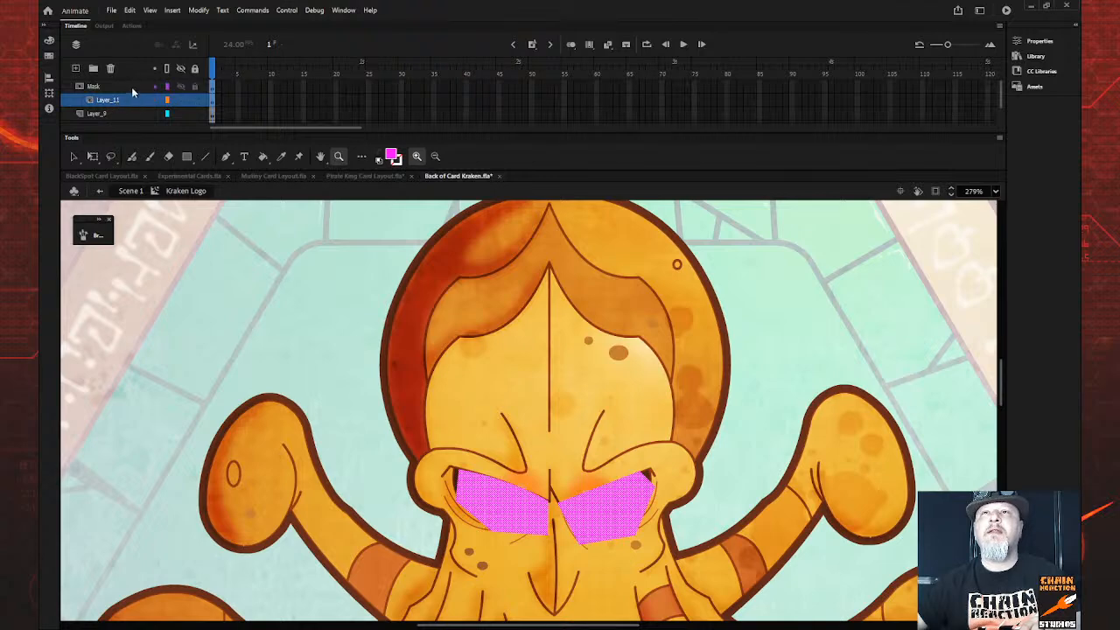
scroll(131, 93, "down", 1)
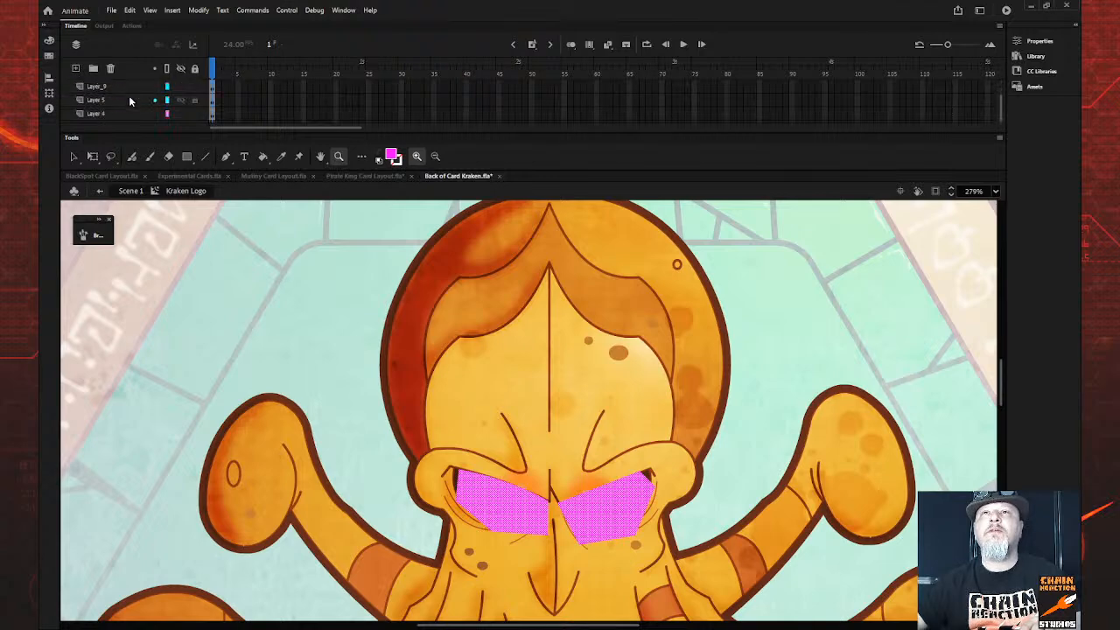
scroll(128, 99, "up", 1)
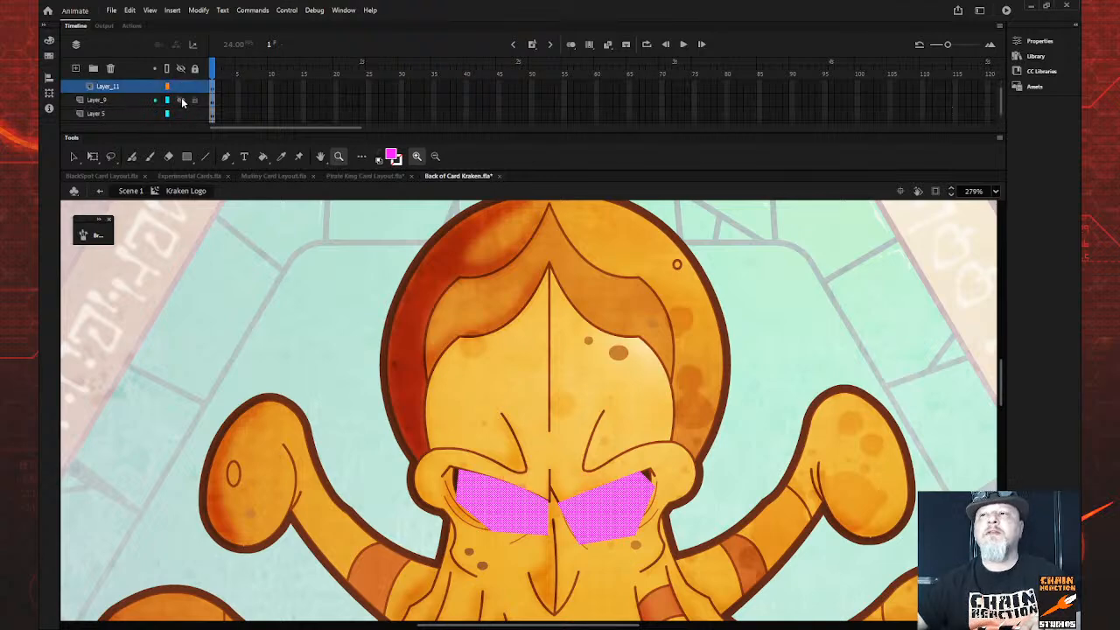
left_click(182, 101)
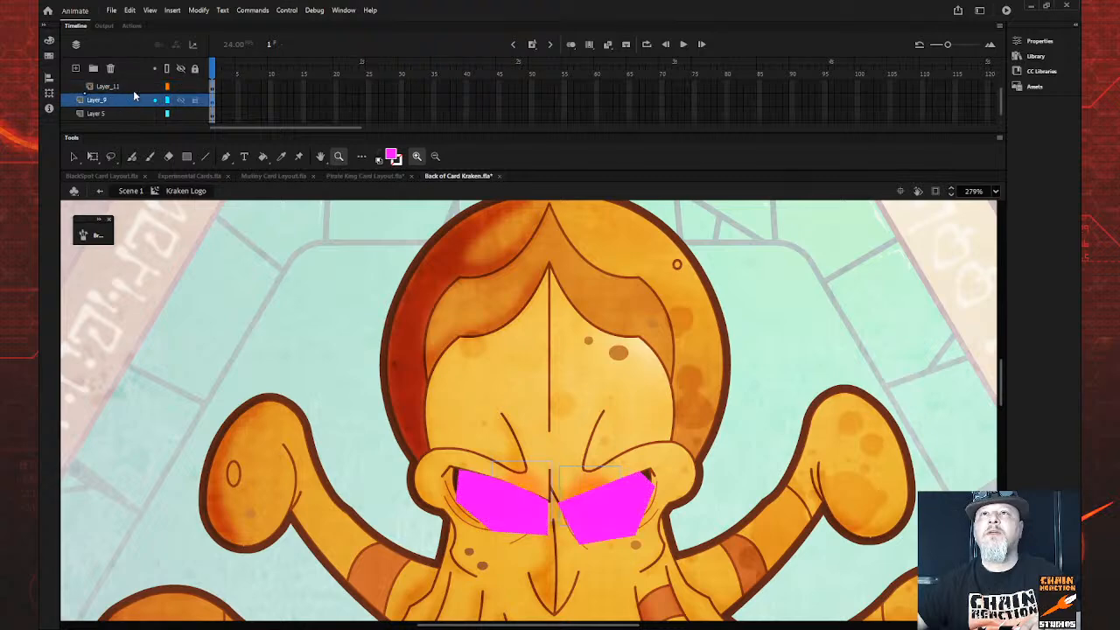
left_click(132, 96)
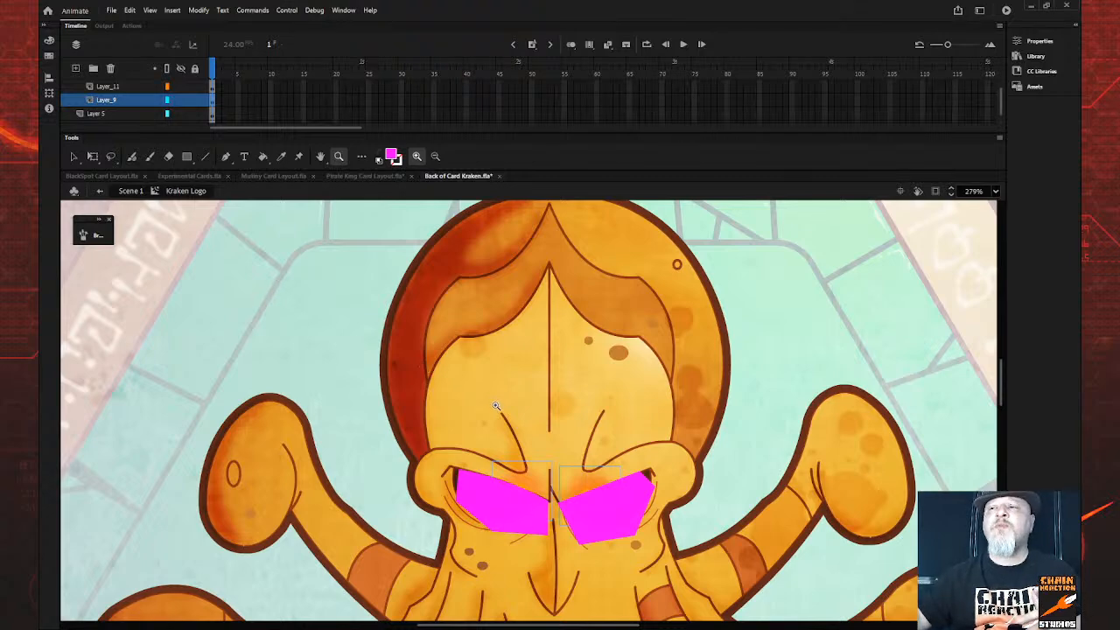
Display the Mask layer as outlines to reveal the glows behind the eye shapes
scroll(503, 415, "down", 4)
scroll(514, 437, "up", 2)
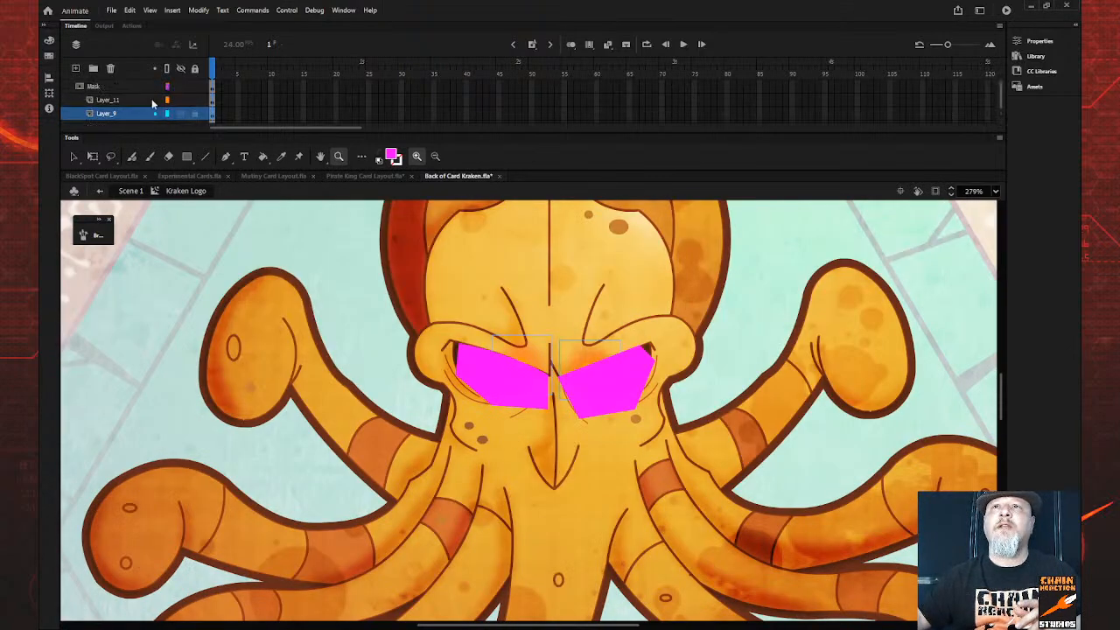
scroll(162, 92, "up", 1)
left_click(169, 87)
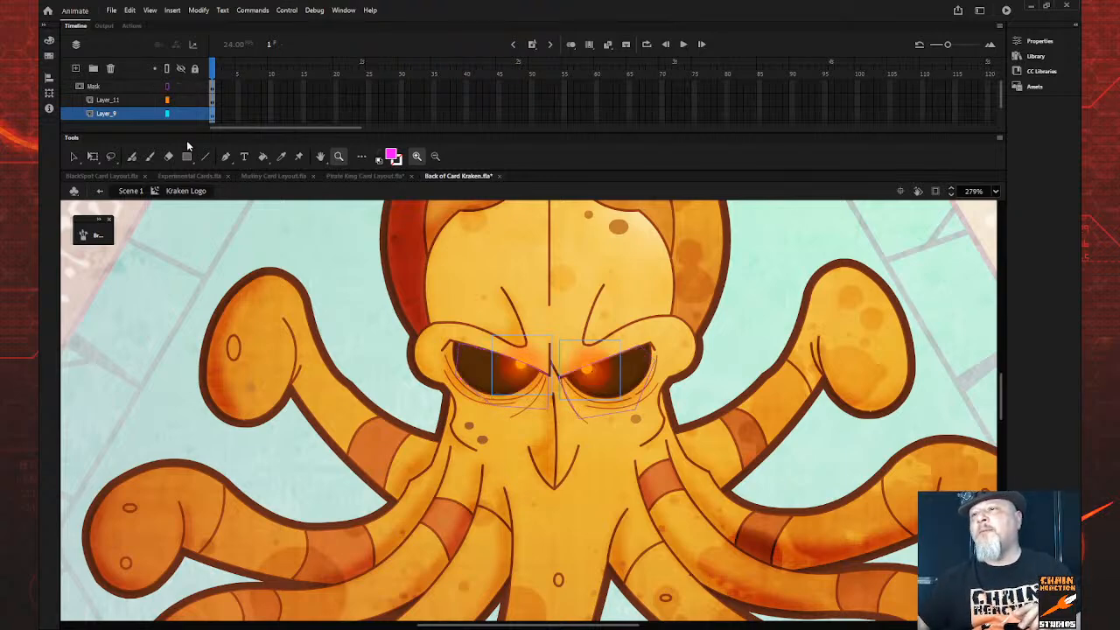
Lock all layers of the Kraken Logo symbol to apply the eye mask and return to the main scene
left_click(108, 86)
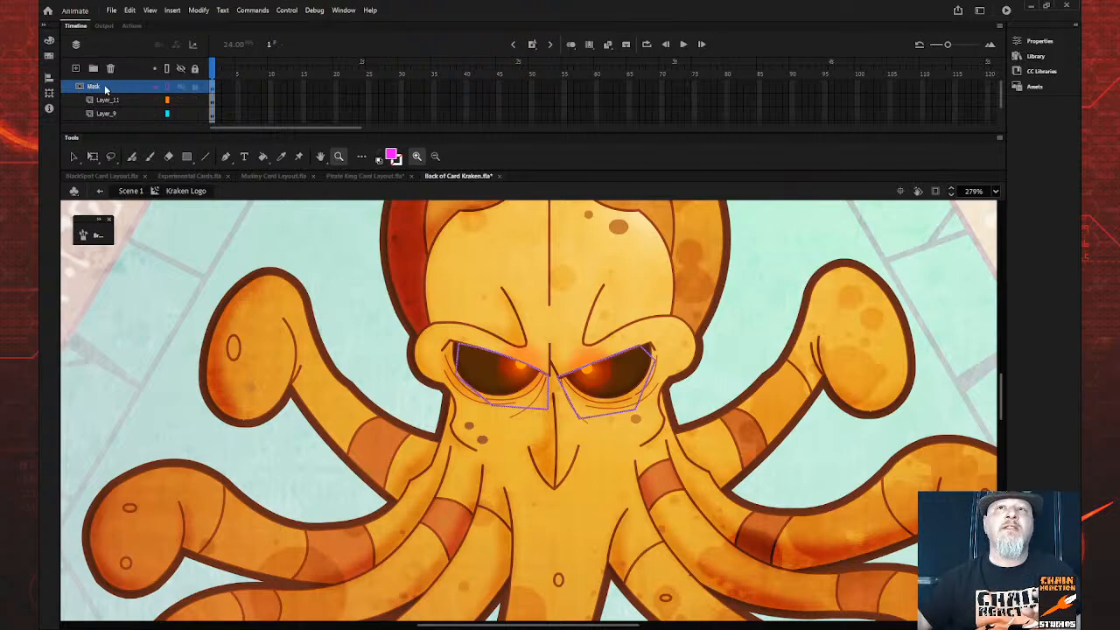
scroll(72, 109, "down", 1)
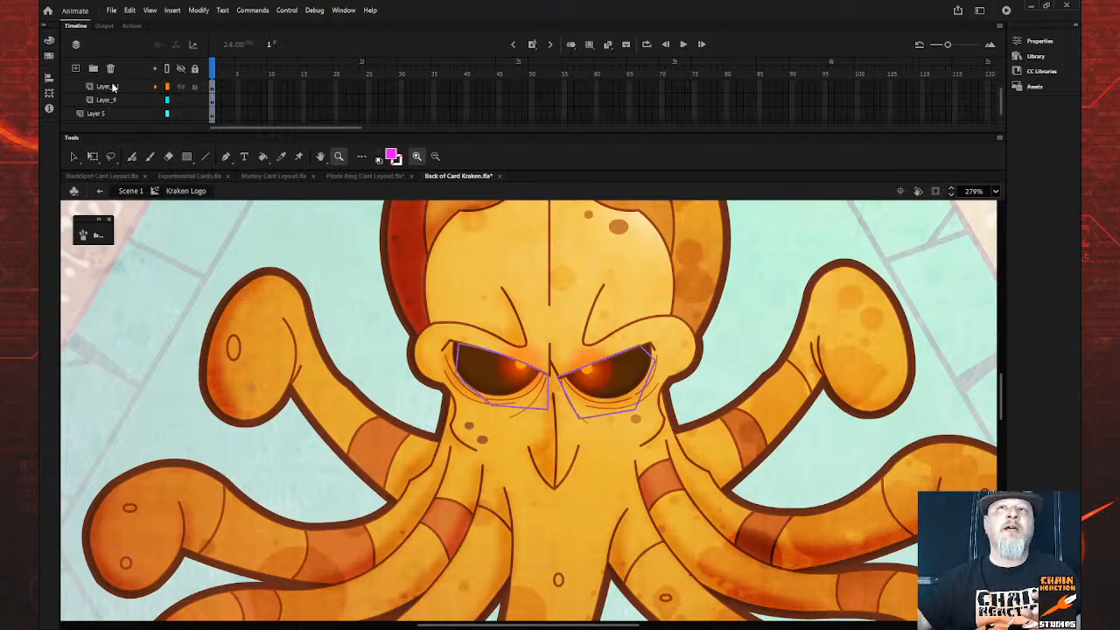
scroll(113, 92, "up", 1)
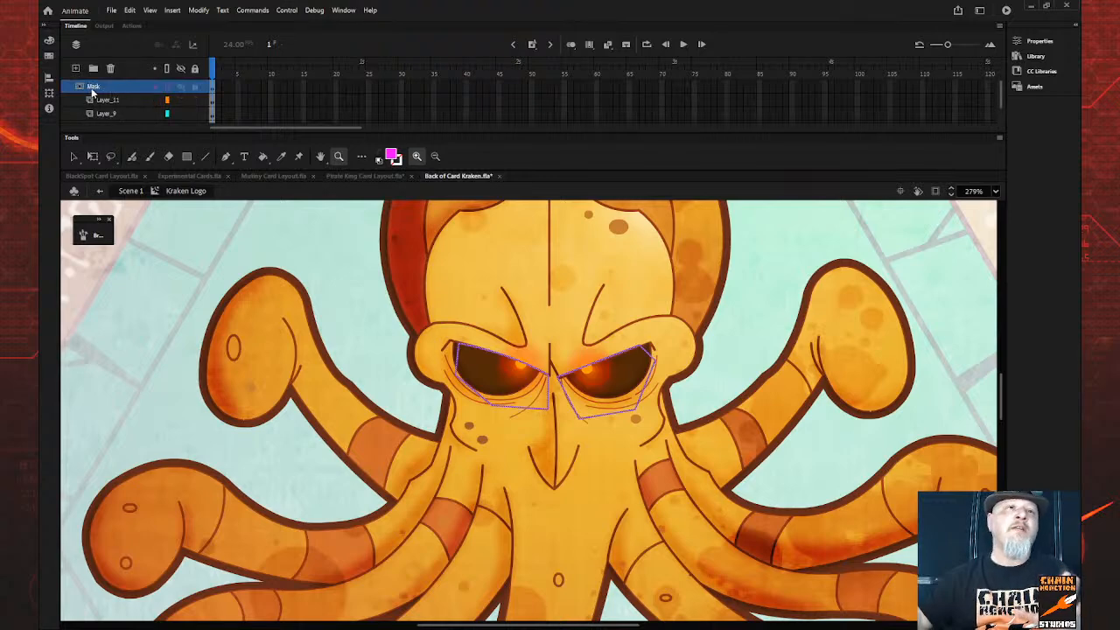
scroll(106, 105, "down", 1)
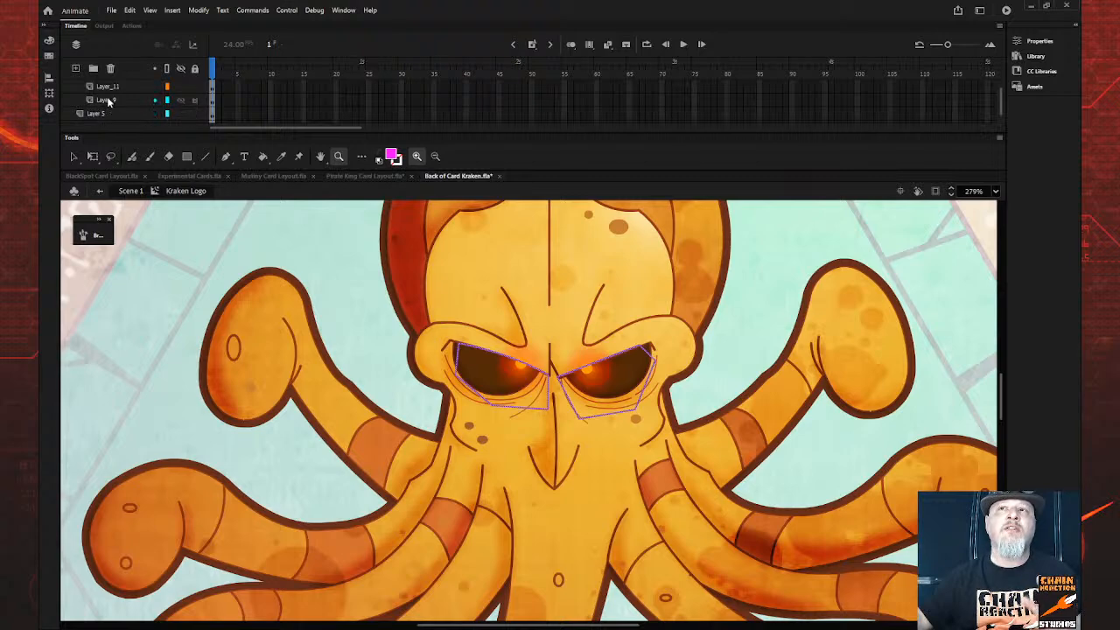
scroll(112, 98, "up", 1)
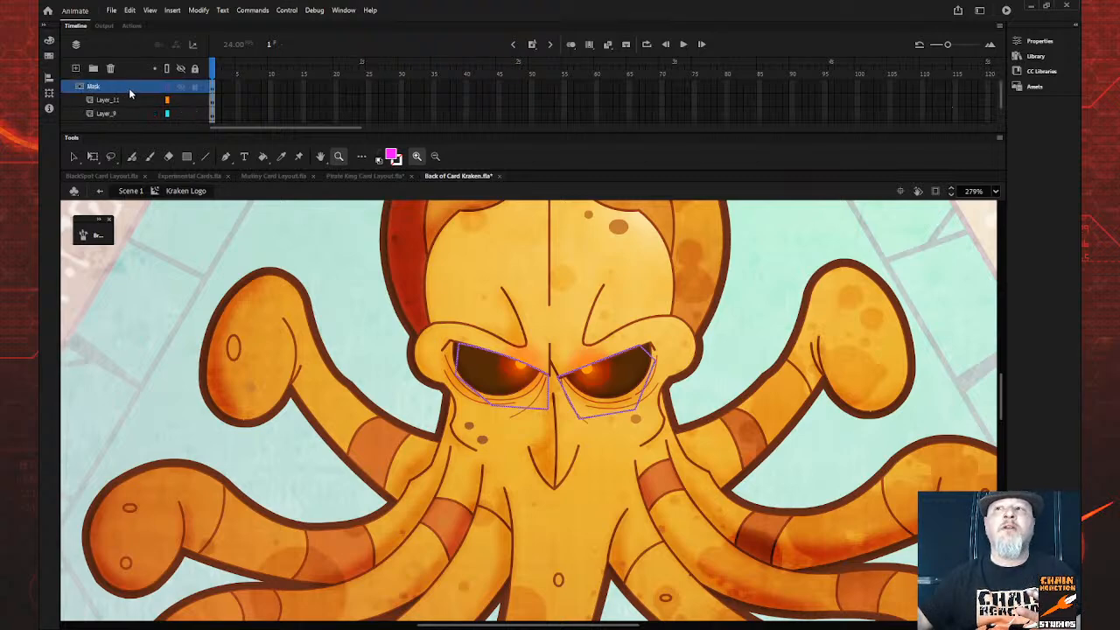
left_click(195, 70)
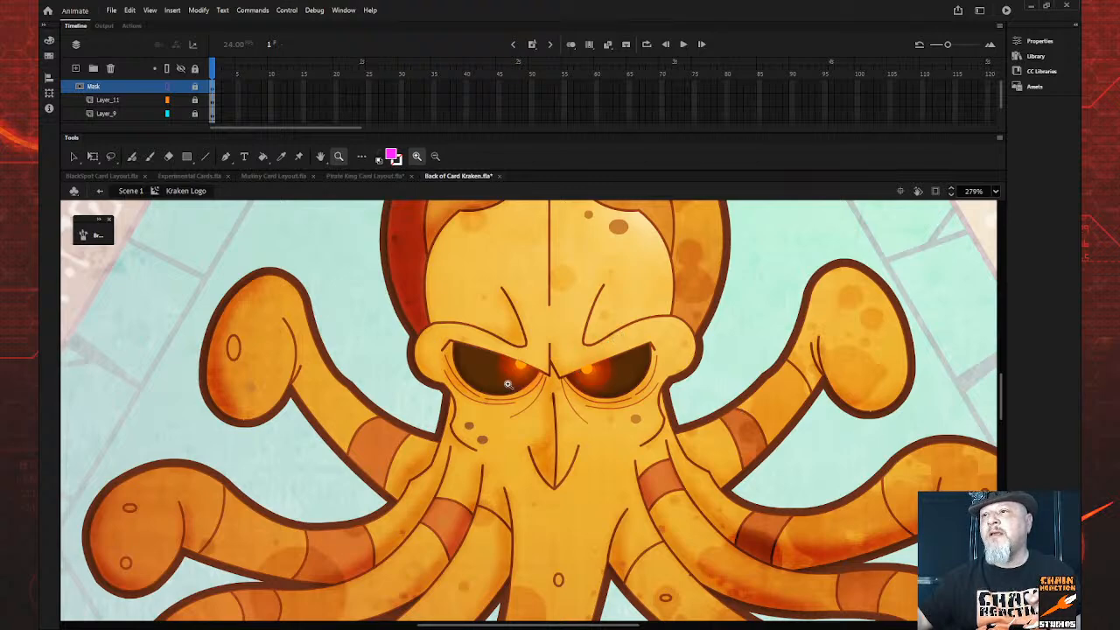
left_click(100, 192)
left_click(100, 192)
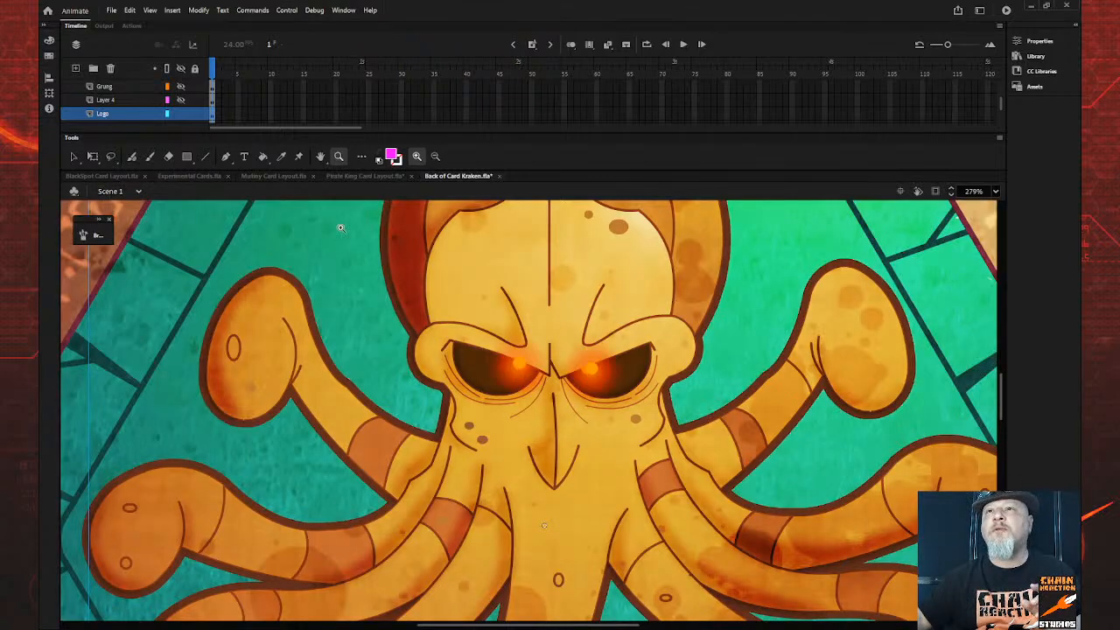
Copy the kraken and paste it onto Layer 2 of the Sword symbol in the Pirate King Card Layout file
left_click(74, 155)
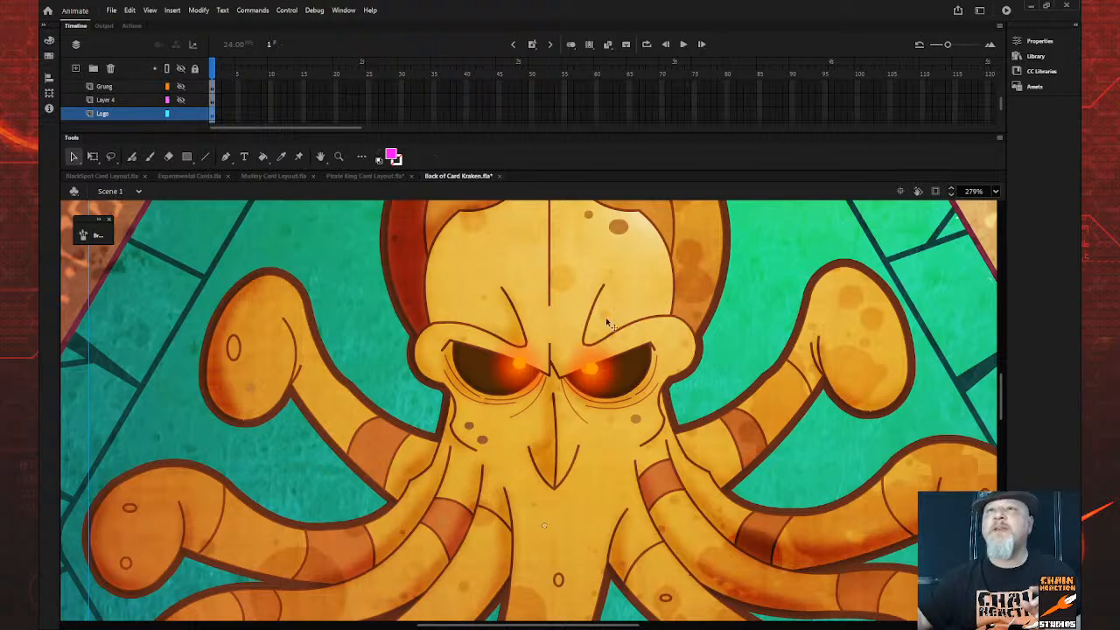
left_click(346, 175)
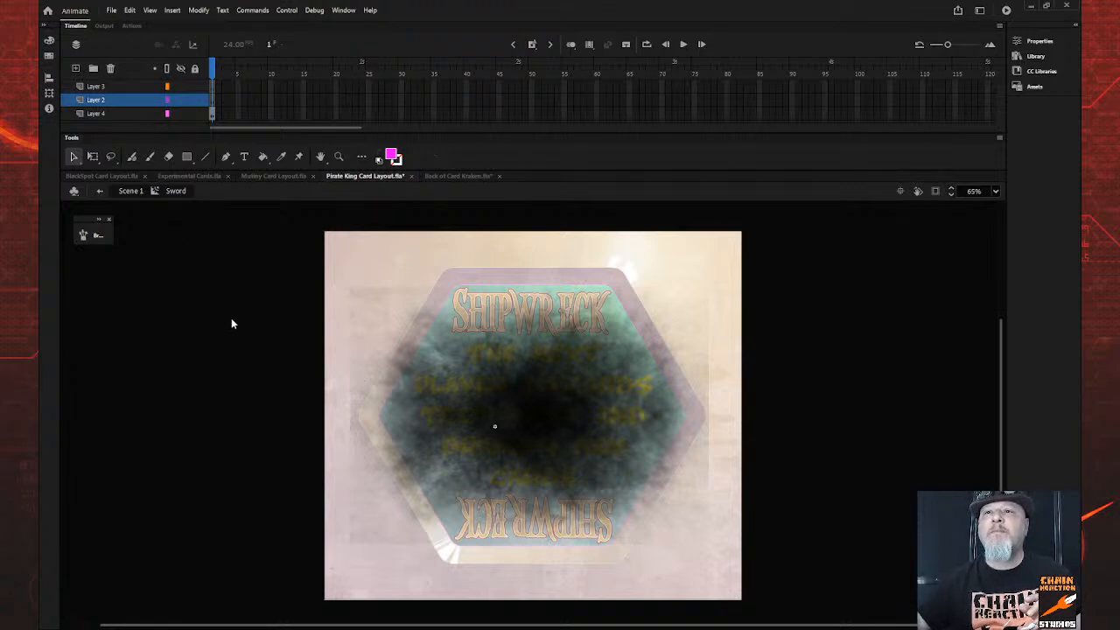
key("ctrl+v")
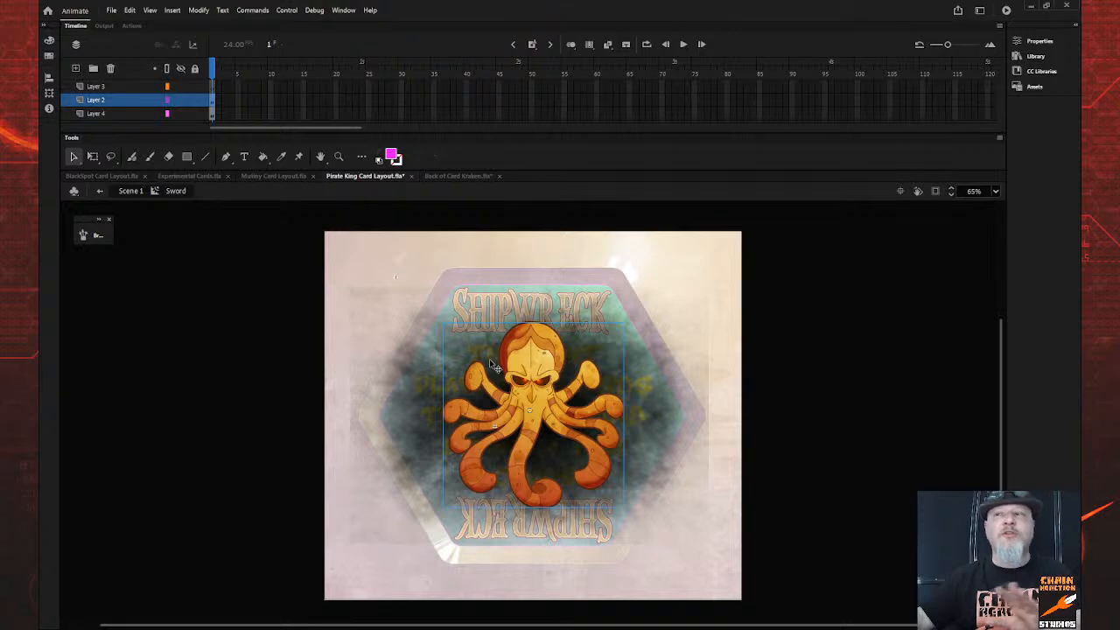
Scale the pasted kraken down slightly with Free Transform and nudge it down to sit between the two ShipWreck titles
key("q")
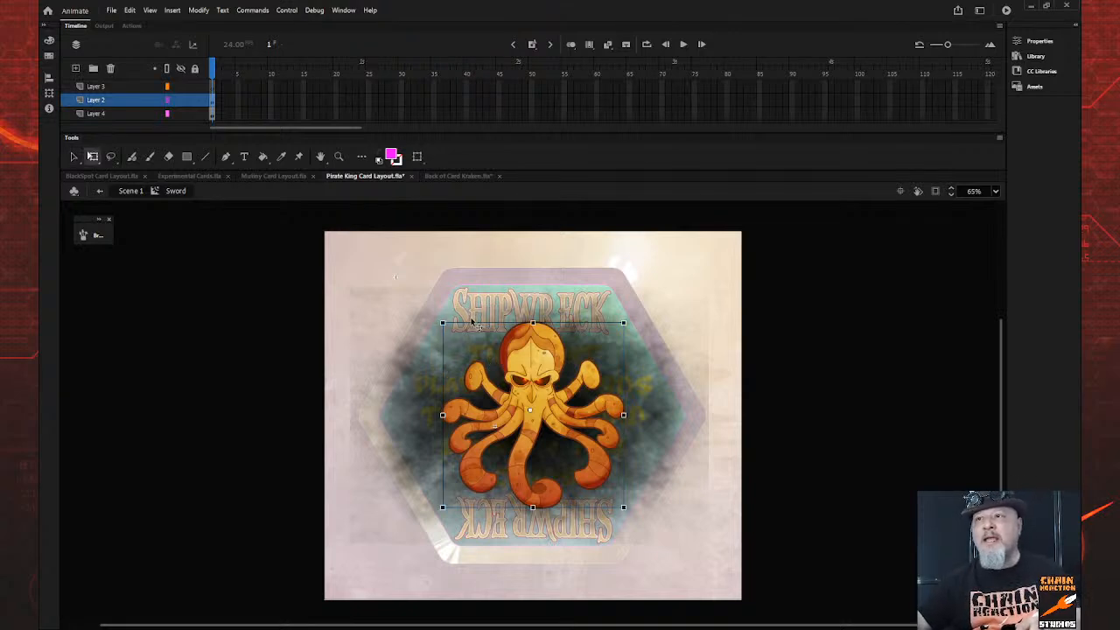
left_click_drag(442, 323, 453, 335)
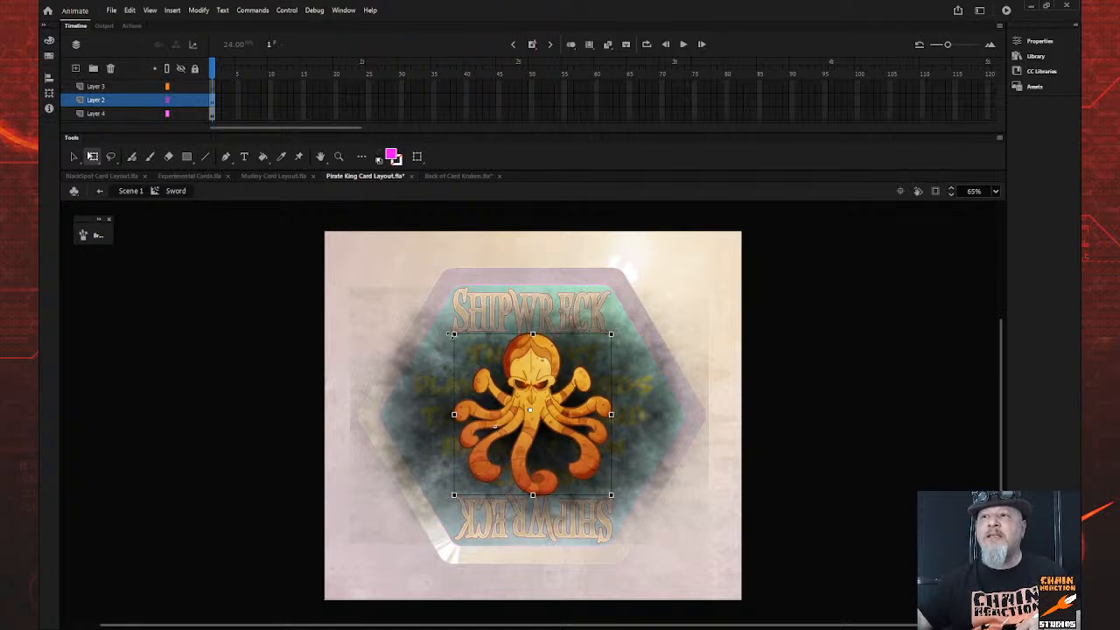
key("Down")
key("Down")
key("Down")
key("Down")
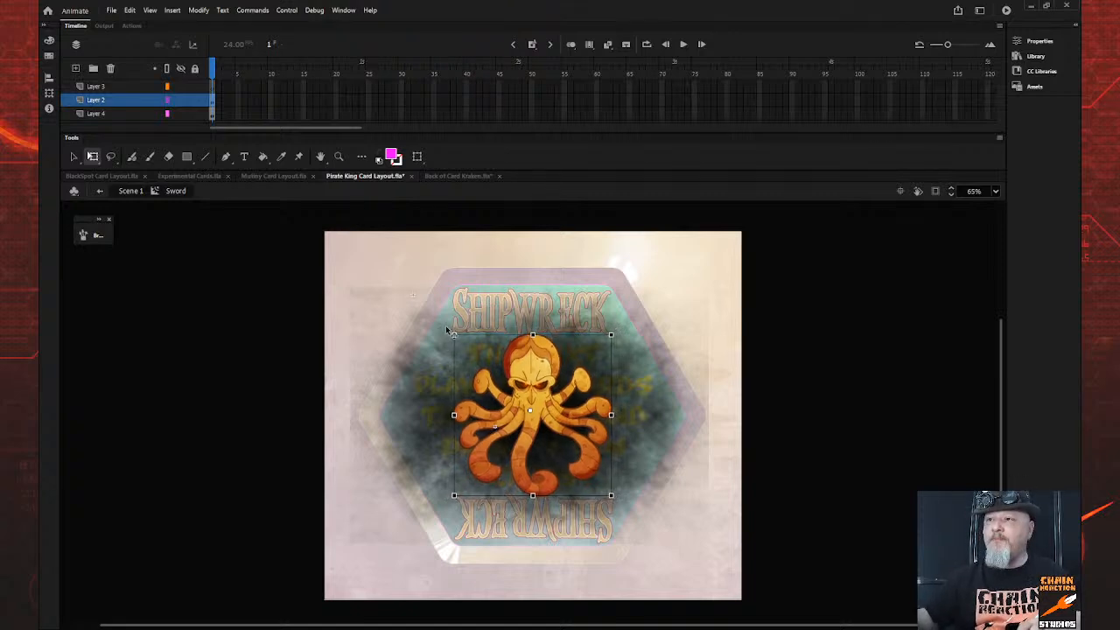
key("Down")
key("Down")
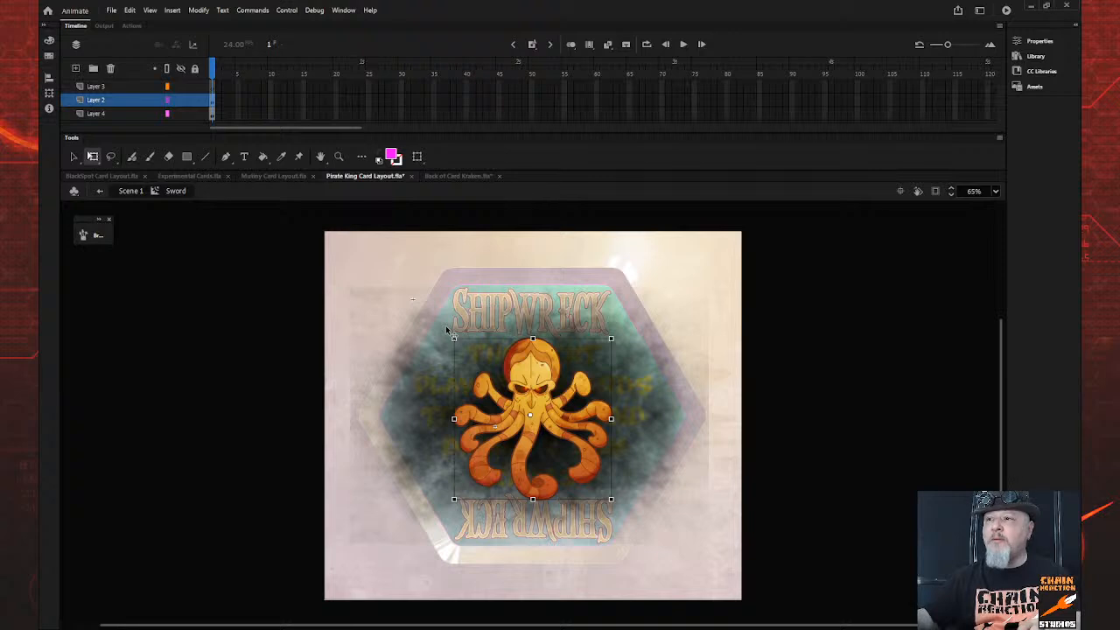
Nudge the kraken up slightly so it is centred between the two ShipWreck titles, and deselect it
key("Up")
key("Up")
key("Up")
key("Up")
key("Up")
key("Up")
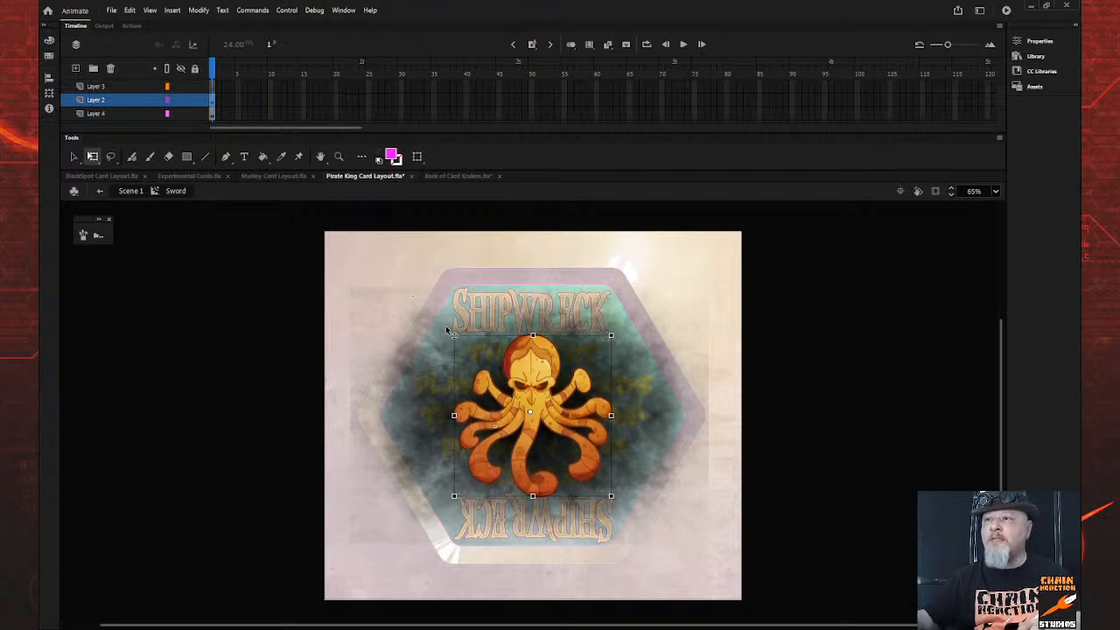
left_click(341, 390)
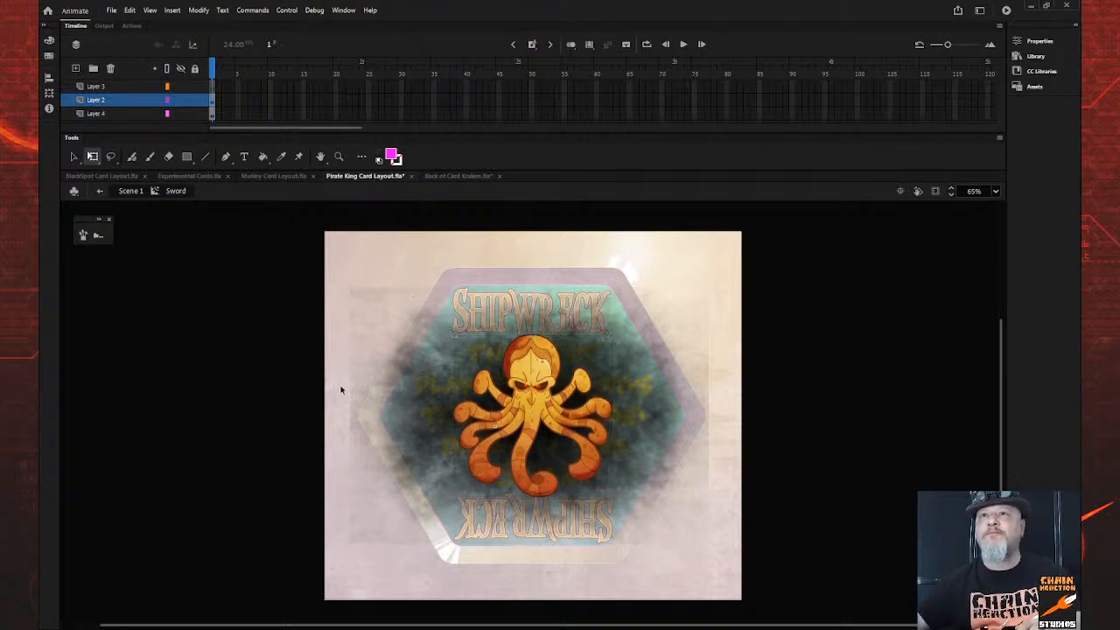
Rename Layer 2 as Logo and Layer 4 as Black Fog
double_click(115, 100)
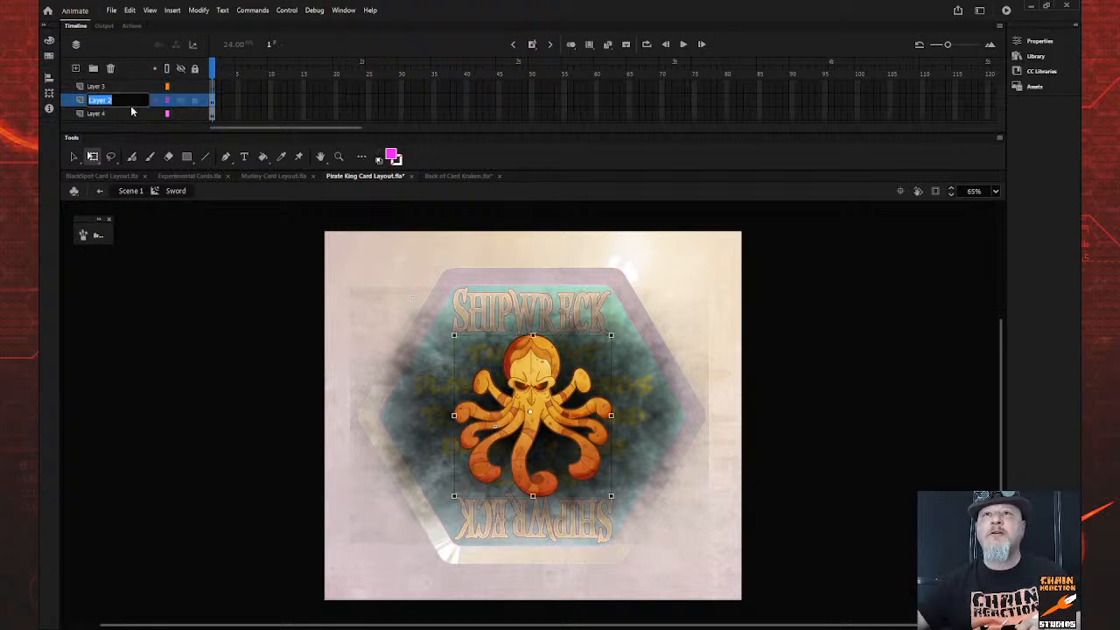
type("Logo")
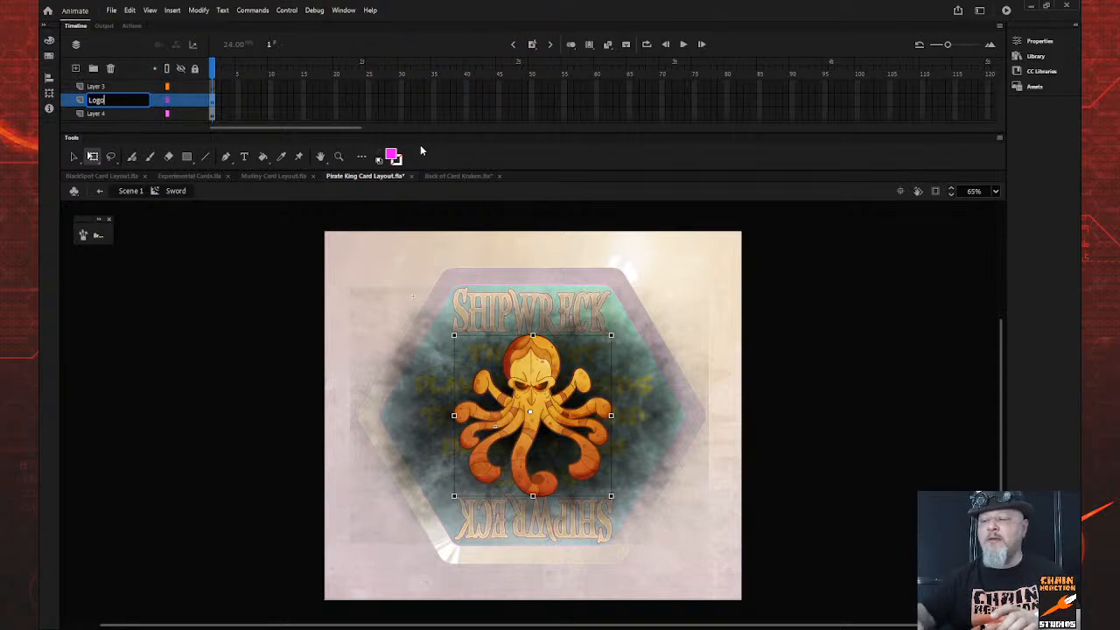
left_click(175, 375)
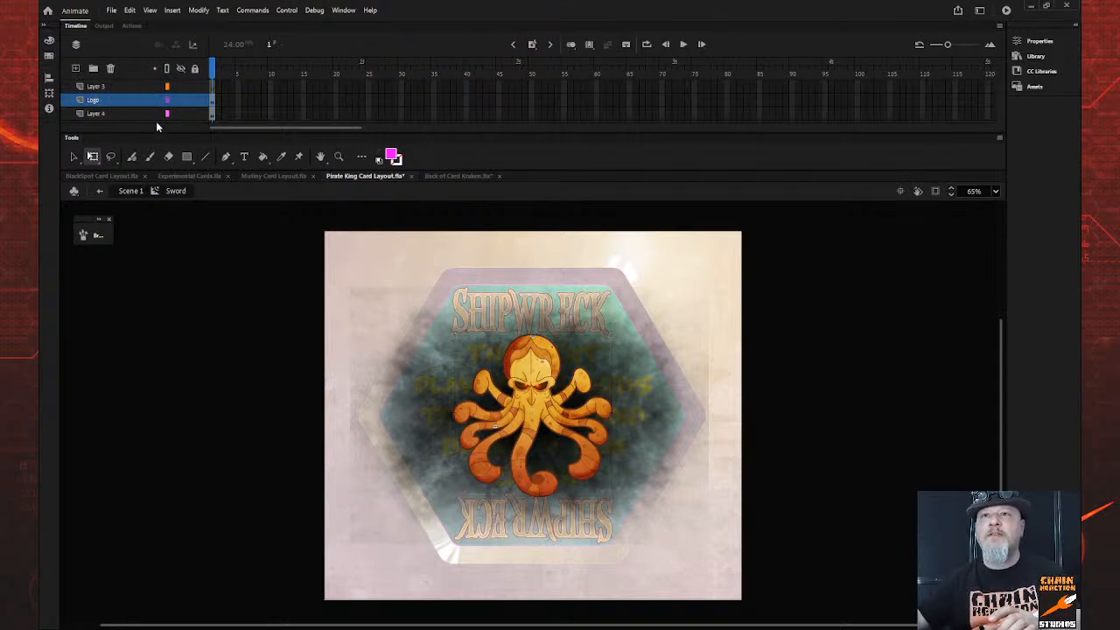
left_click(133, 114)
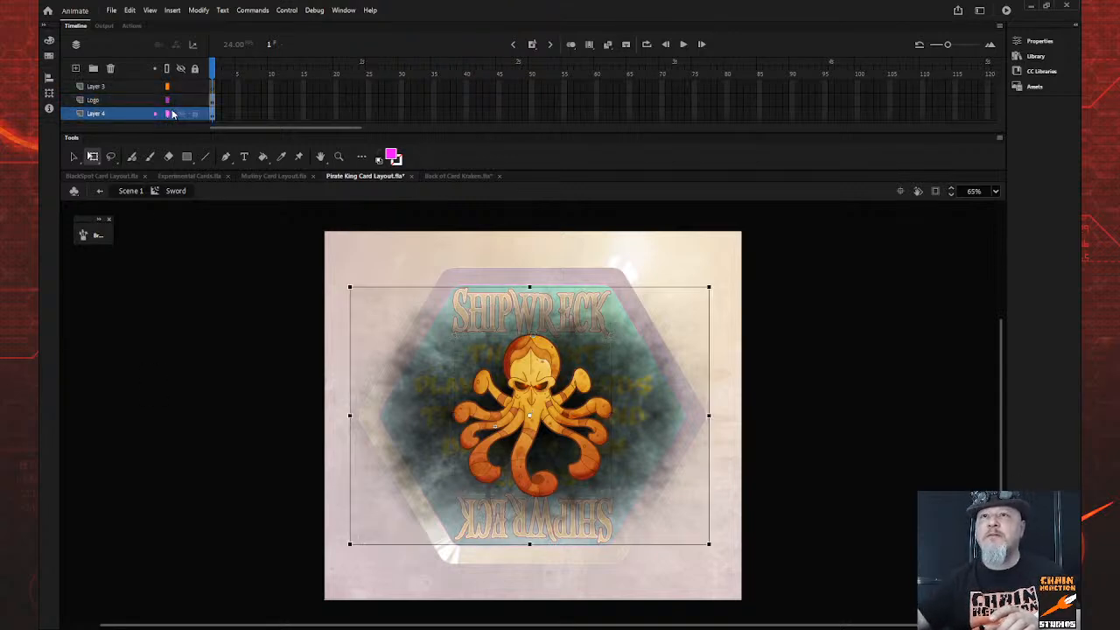
double_click(115, 114)
type("Black F")
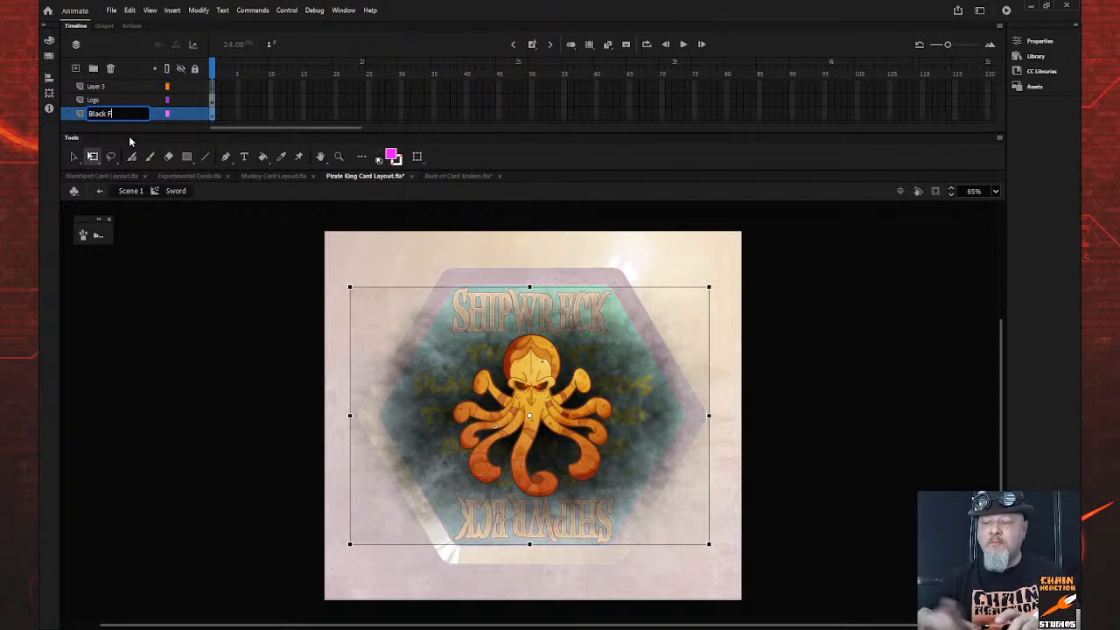
type("og")
key("Return")
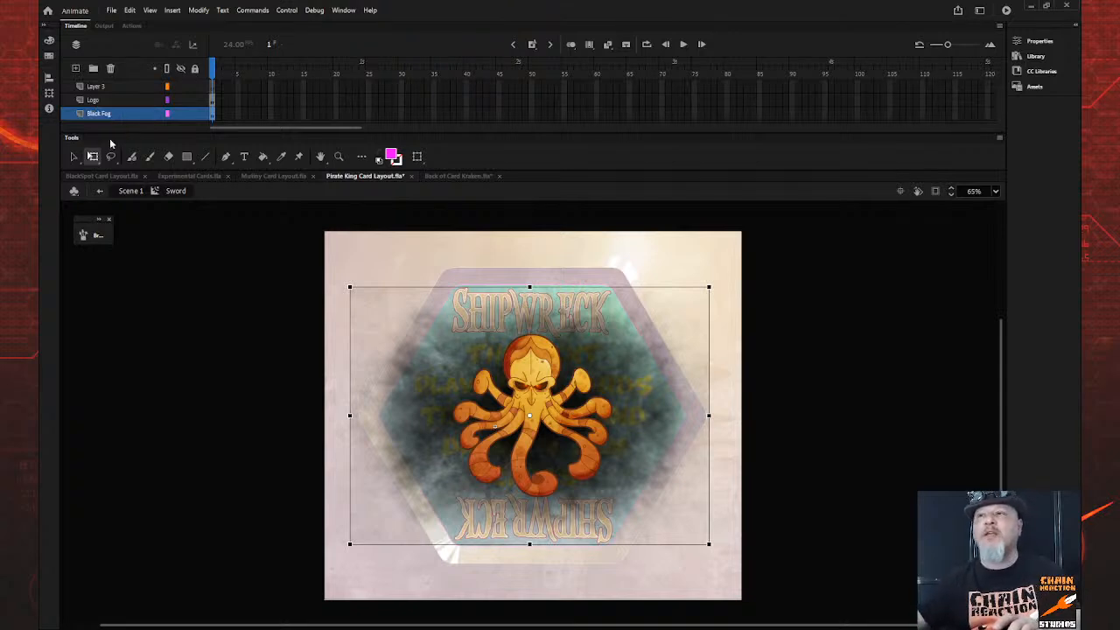
Rename Layer 3 as Crown
left_click(129, 87)
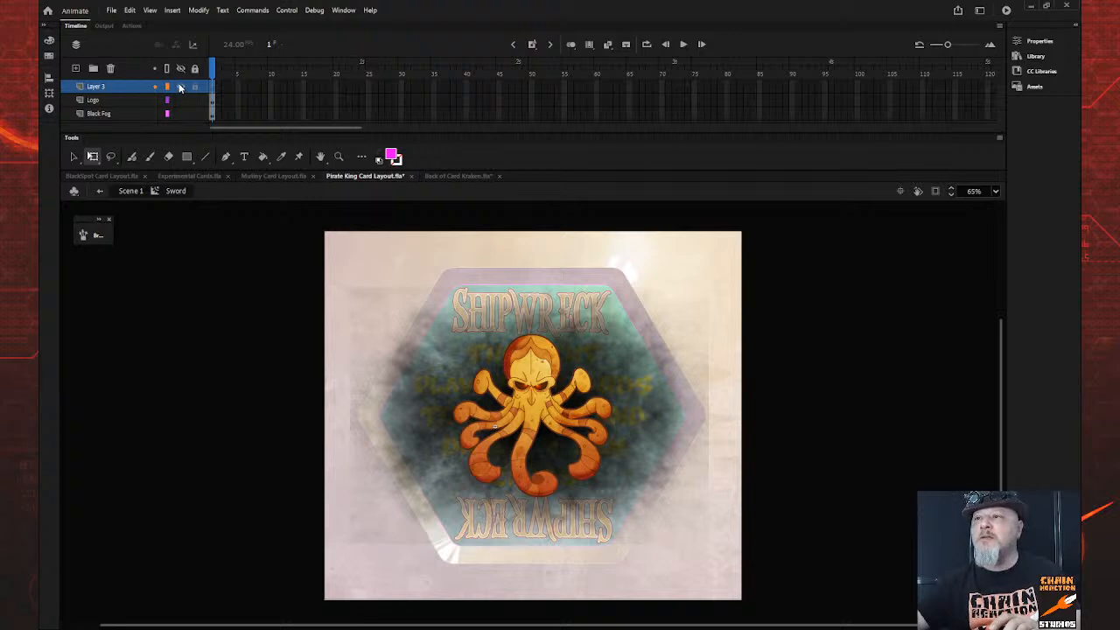
double_click(115, 87)
type("c")
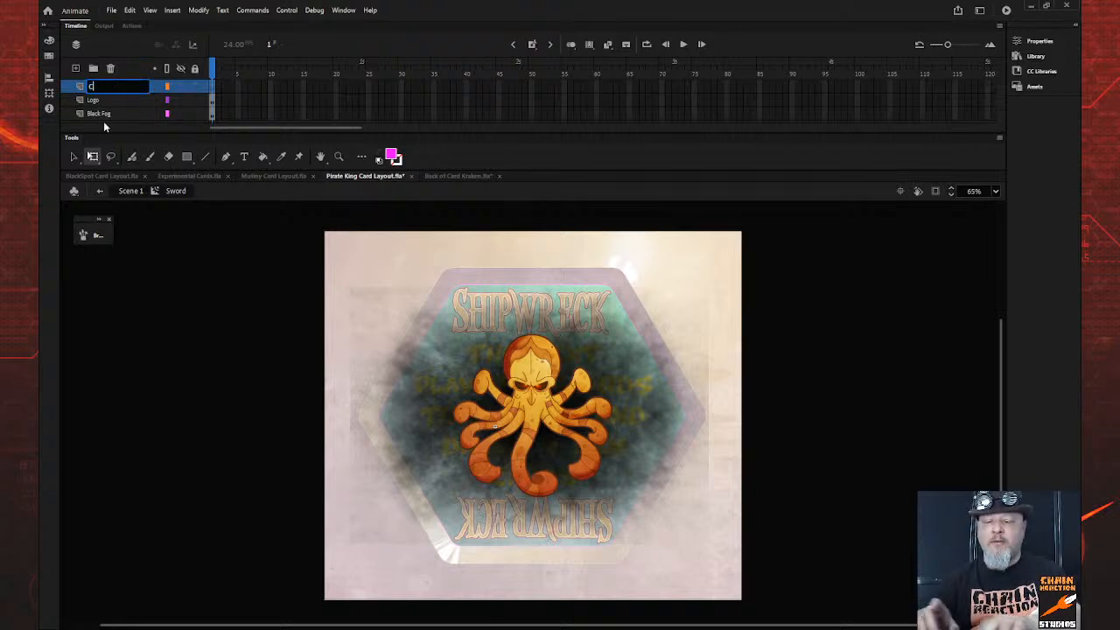
type("rown")
key("Return")
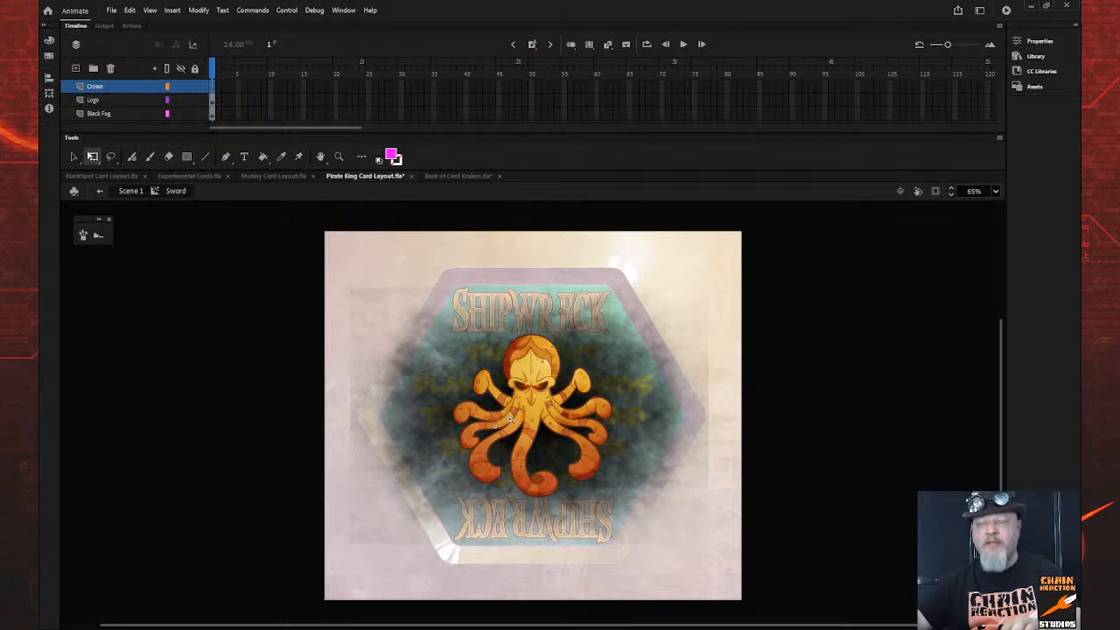
Lock the Logo and Black Fog layers, leaving only the Crown layer editable
key("z")
left_click_drag(441, 325, 648, 428)
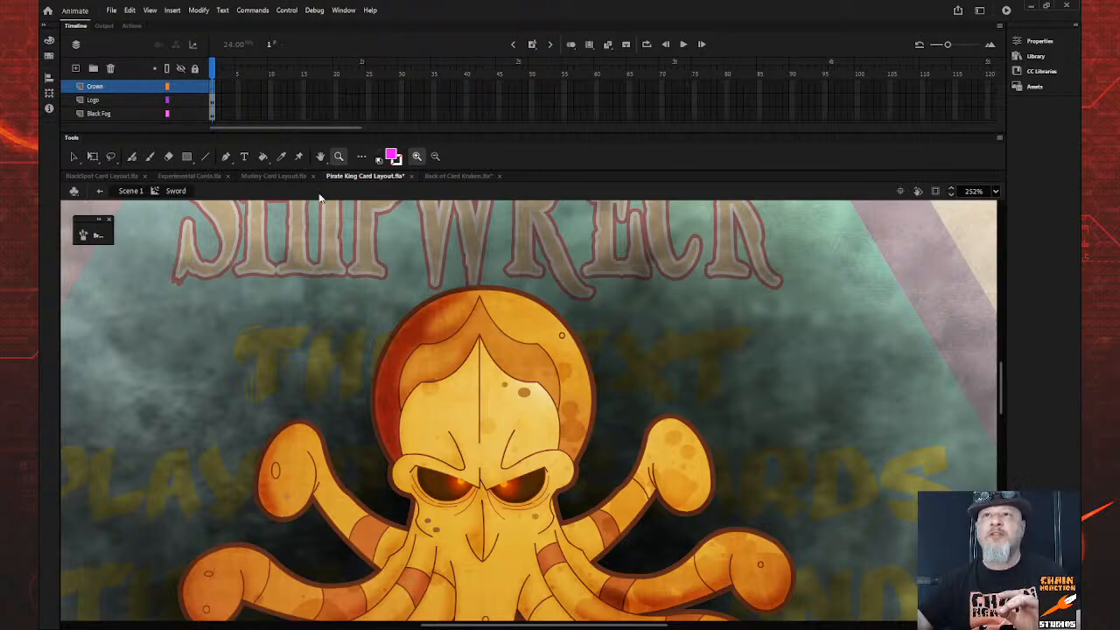
left_click(195, 69)
left_click(195, 87)
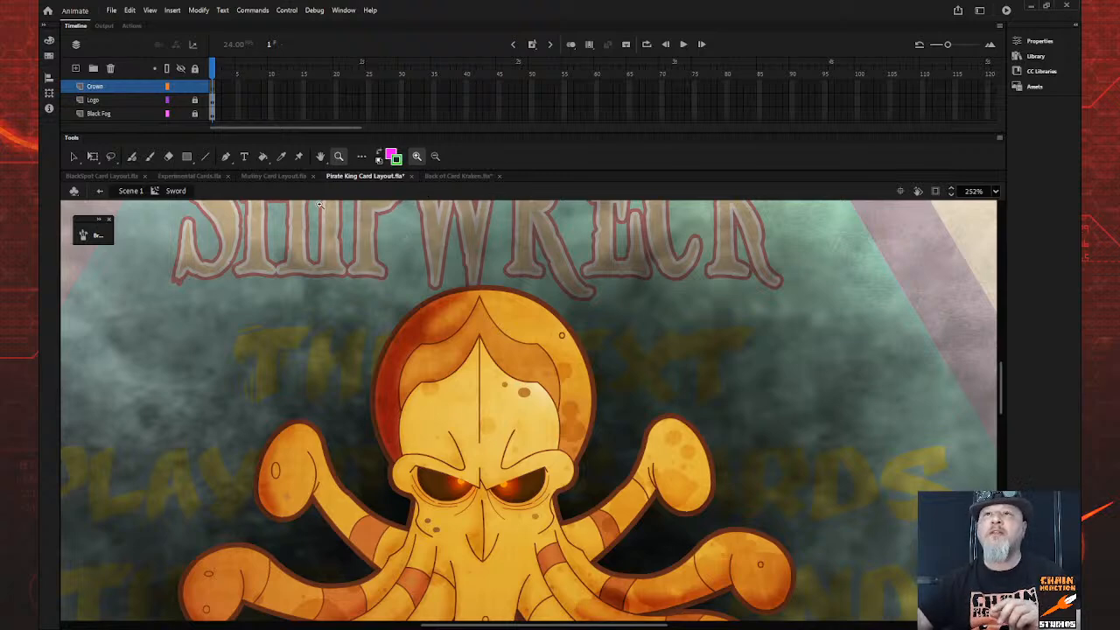
Draw a green line across the kraken's forehead just above the brows and bend it downward as the crown band's lower edge
left_click(205, 156)
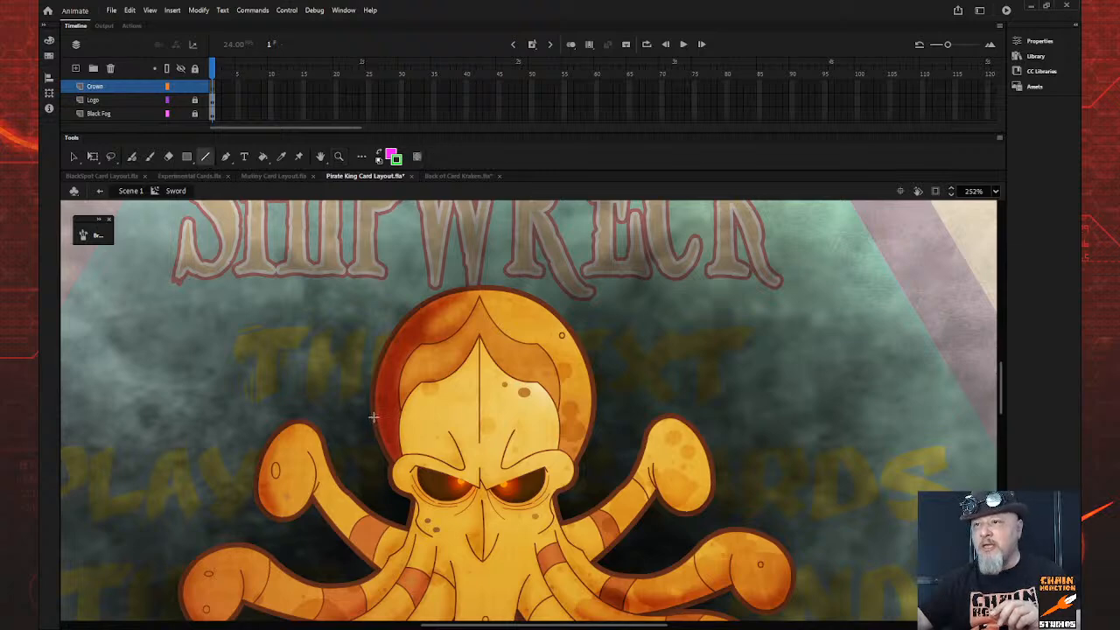
left_click_drag(373, 416, 591, 423)
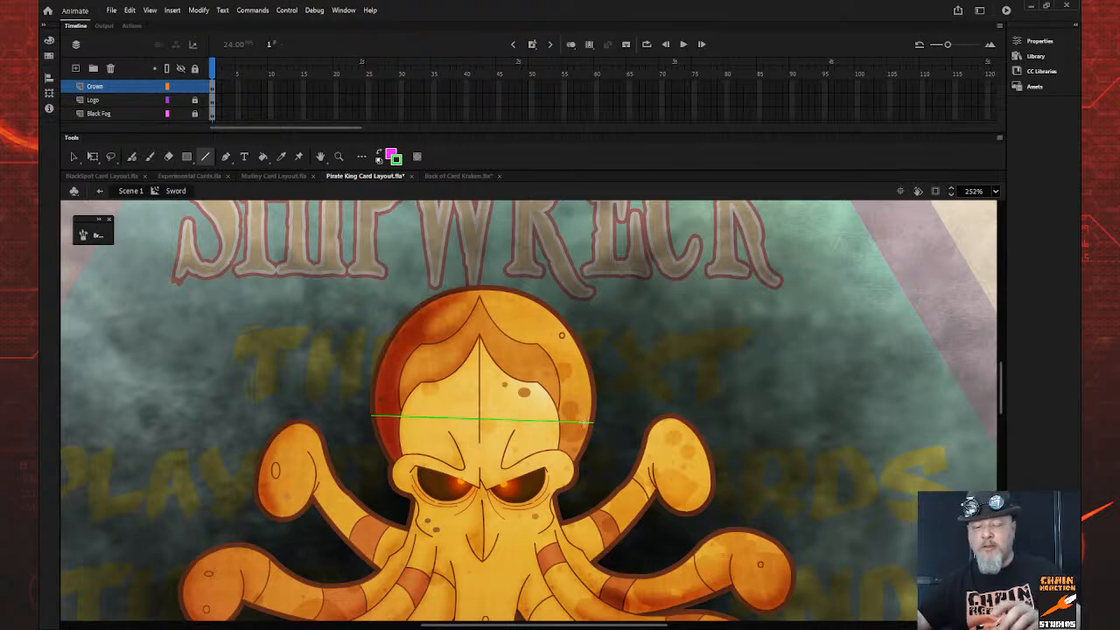
key("v")
left_click_drag(480, 420, 476, 432)
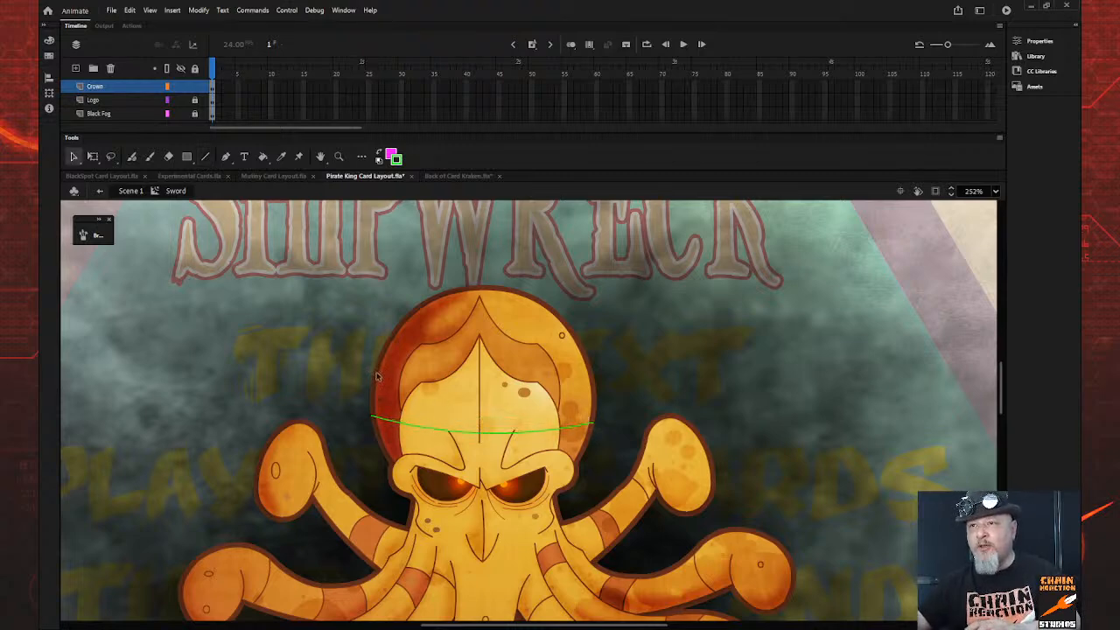
Draw a second line across the head above the first and bend it upward as the crown band's upper edge
key("n")
left_click_drag(373, 370, 591, 374)
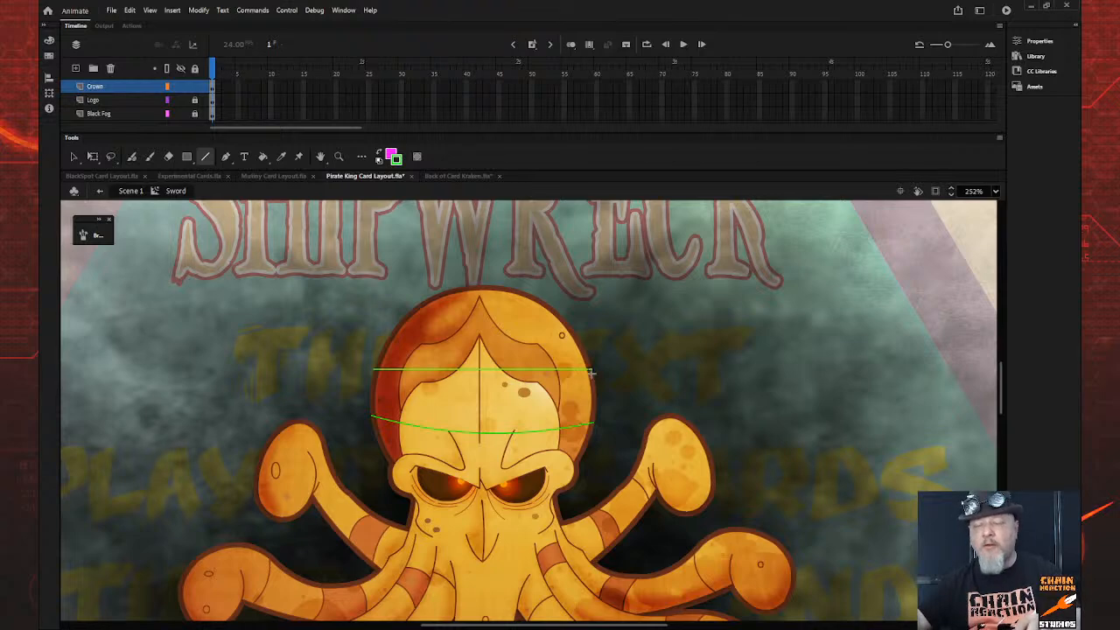
left_click_drag(591, 372, 593, 379)
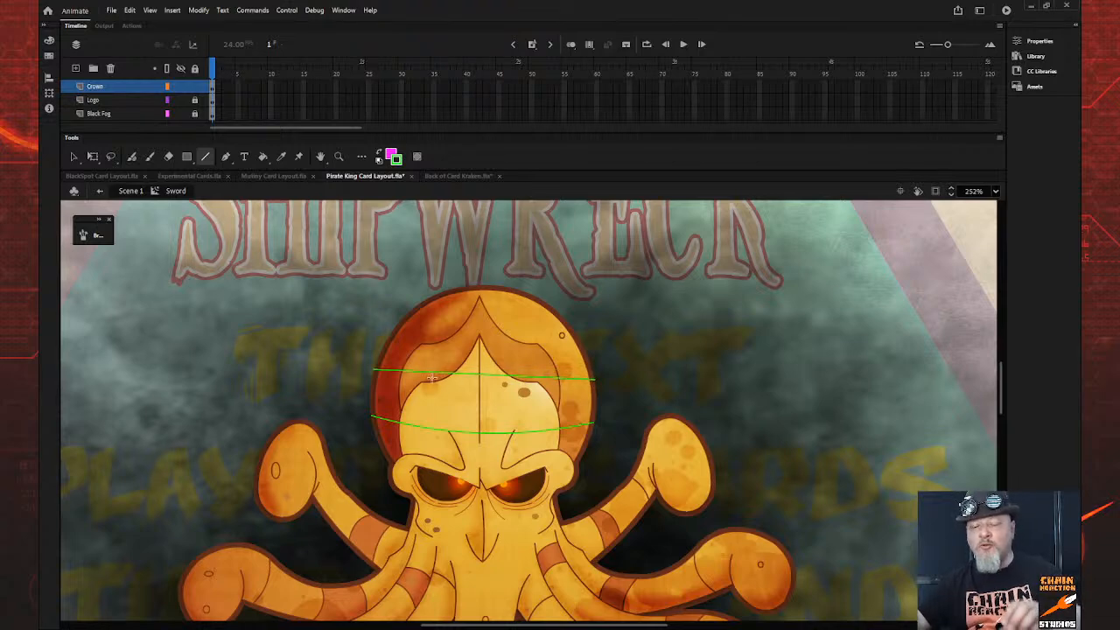
key("v")
left_click_drag(476, 371, 478, 368)
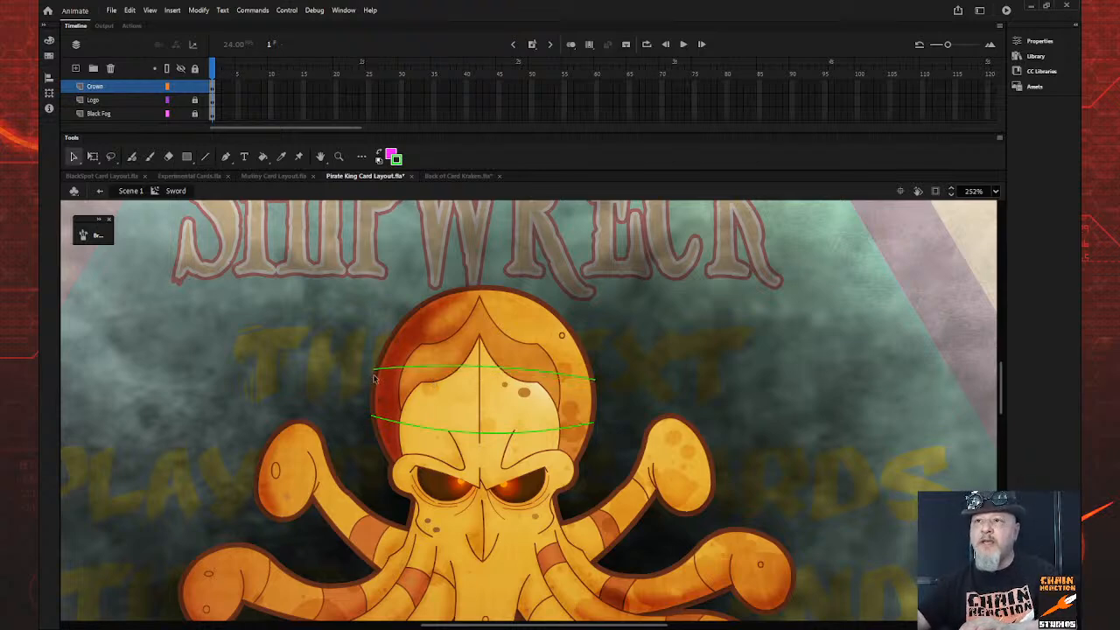
Close both ends of the crown band with short side lines and bend them slightly outward
key("n")
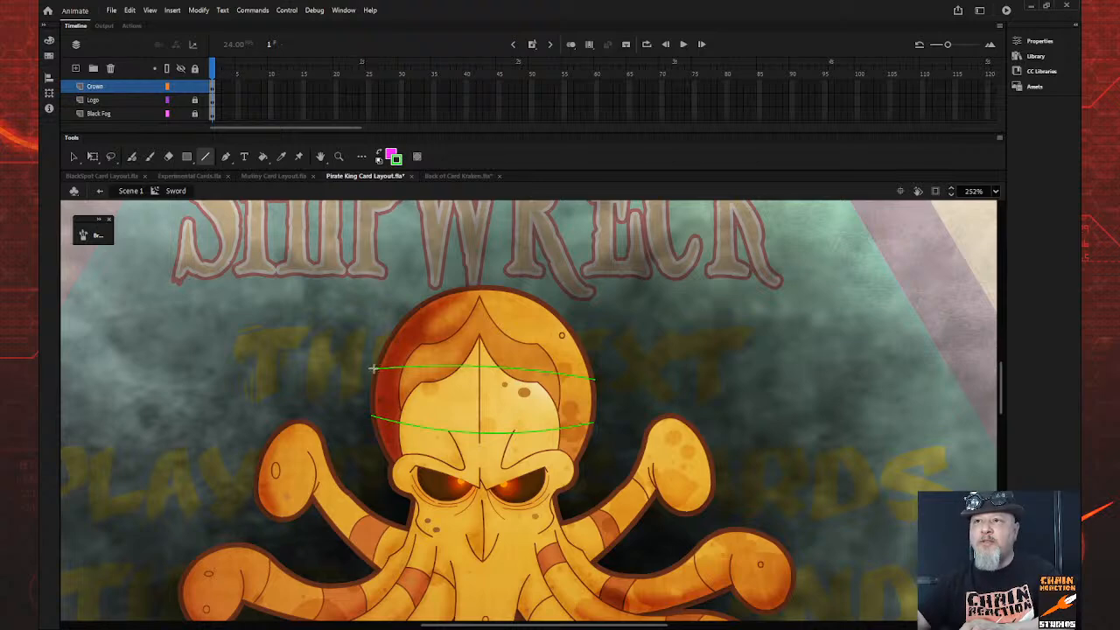
left_click_drag(373, 371, 372, 393)
key("v")
key("n")
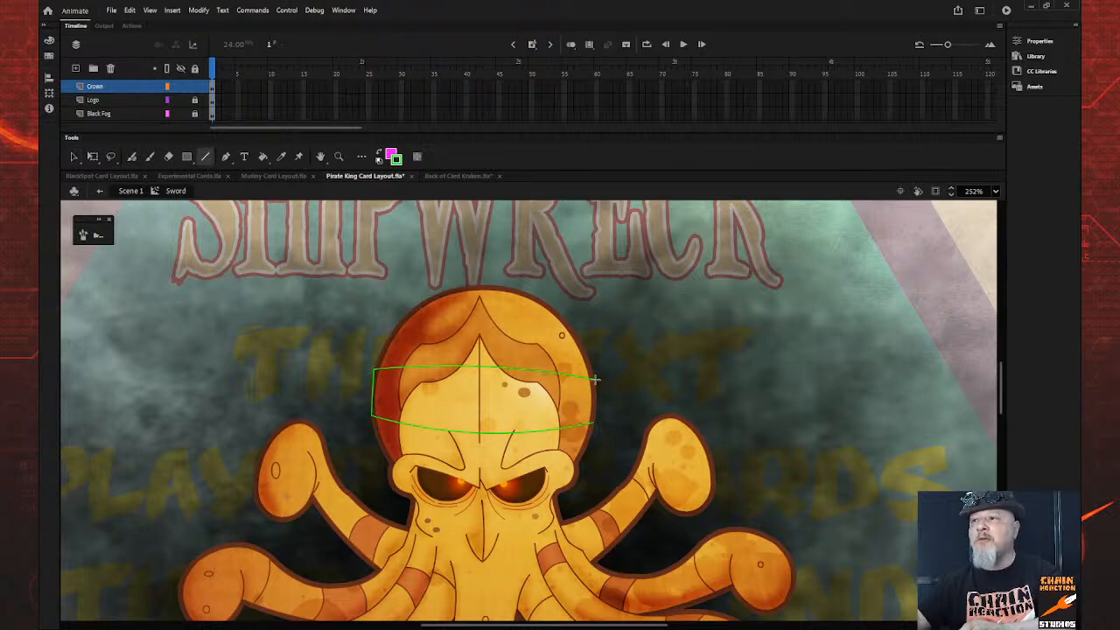
mouse_move(595, 375)
left_mouse_down()
mouse_move(595, 425)
mouse_move(599, 412)
left_mouse_up()
key("v")
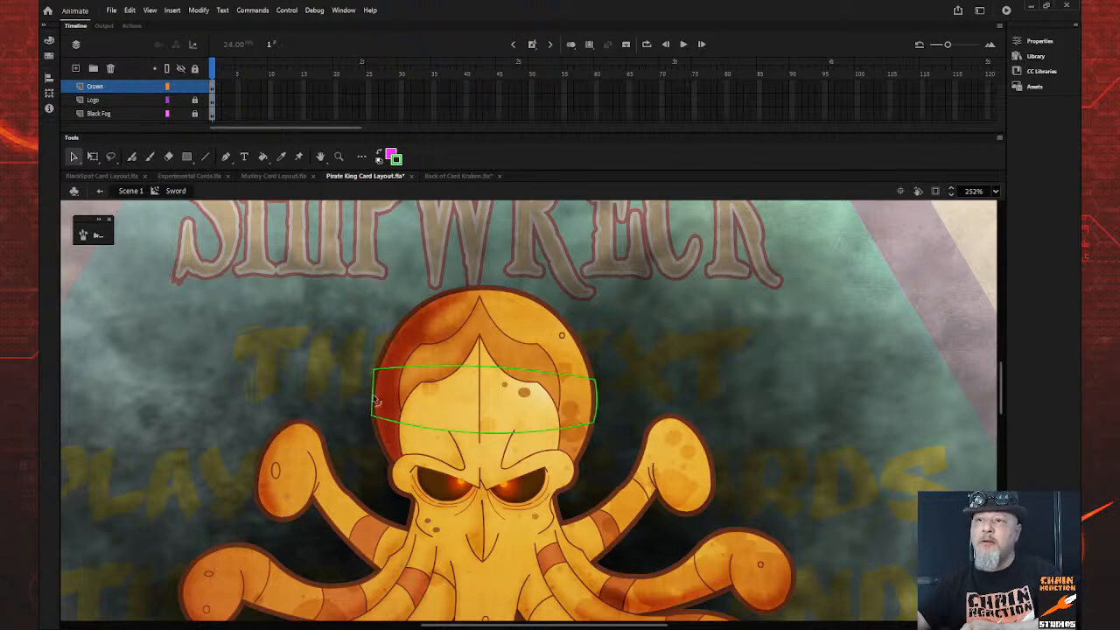
left_click_drag(374, 396, 371, 397)
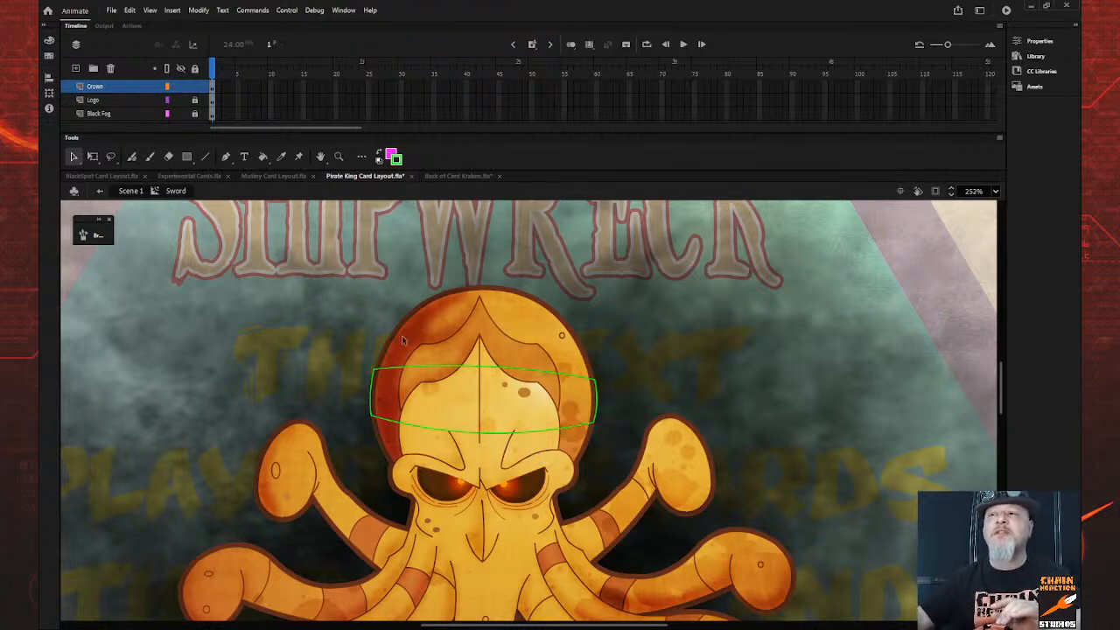
Draw the crown's centre spike from the top of the head to the band and curve both its sides inward
left_click(207, 156)
scroll(530, 350, "up", 3)
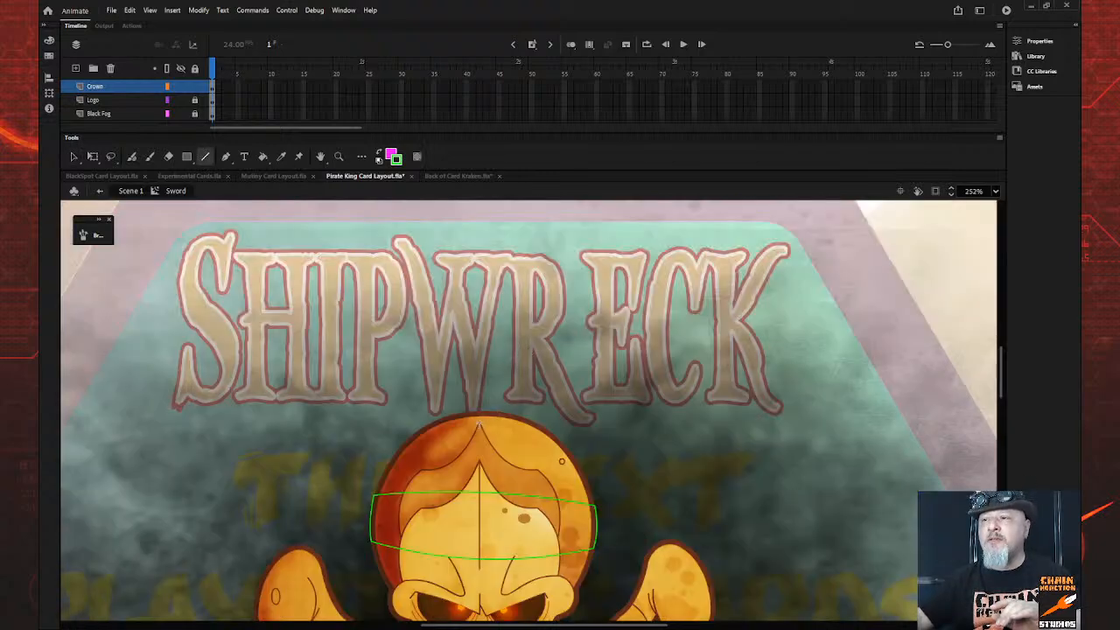
left_click_drag(479, 423, 443, 489)
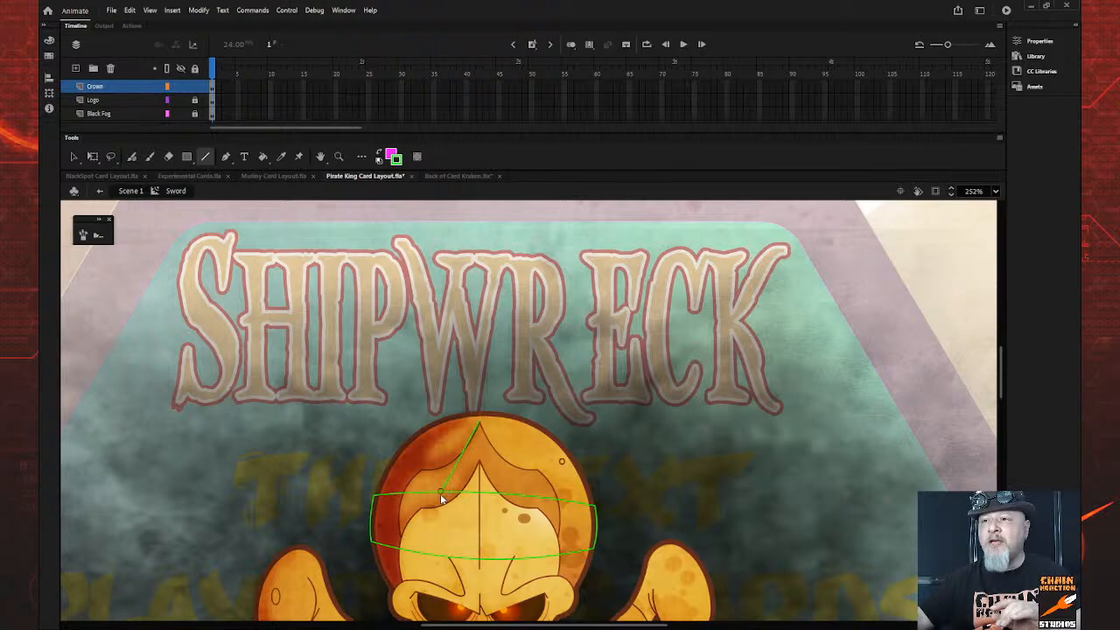
mouse_move(478, 425)
left_mouse_down()
mouse_move(514, 496)
mouse_move(510, 485)
left_mouse_up()
key("v")
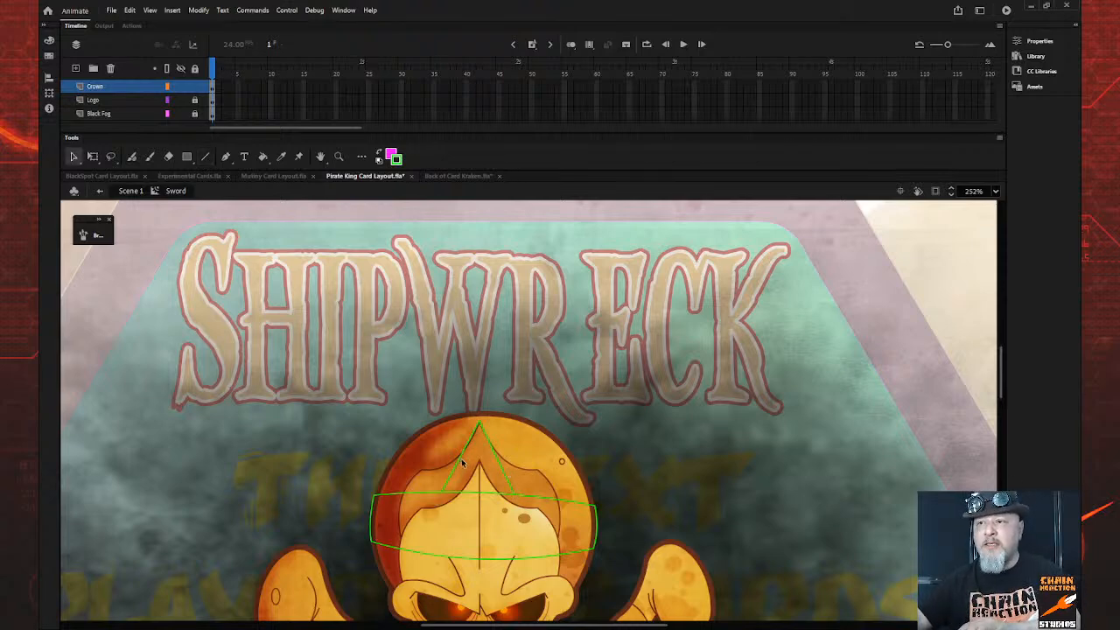
left_click_drag(500, 467, 494, 469)
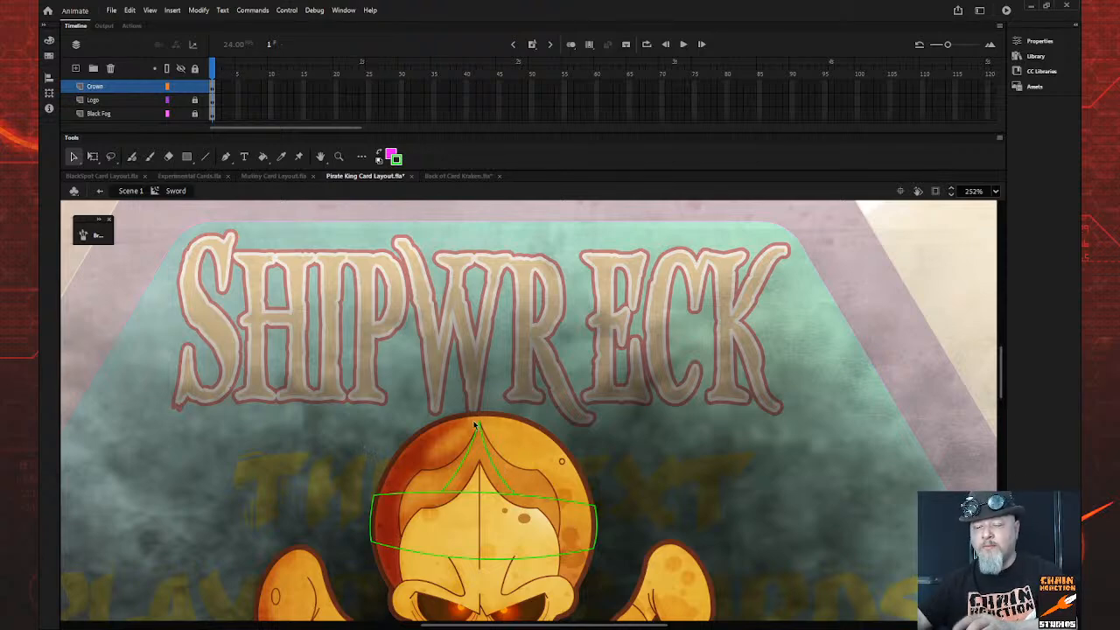
Draw a horizontal guide line through the centre spike's tip, extending past both sides of the head
key("n")
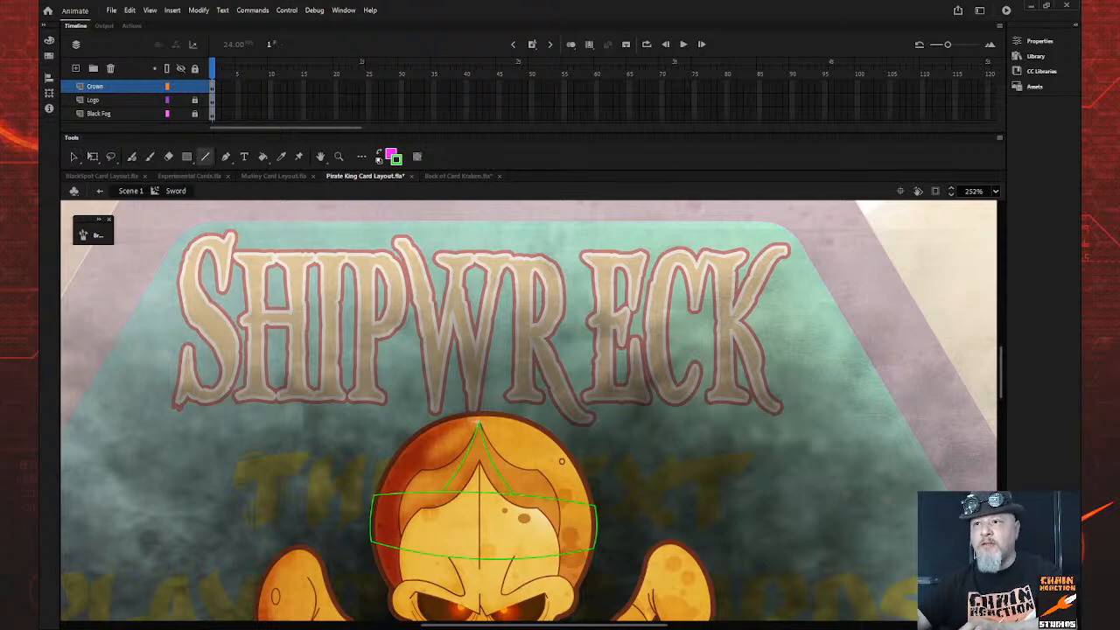
left_click_drag(479, 425, 289, 413)
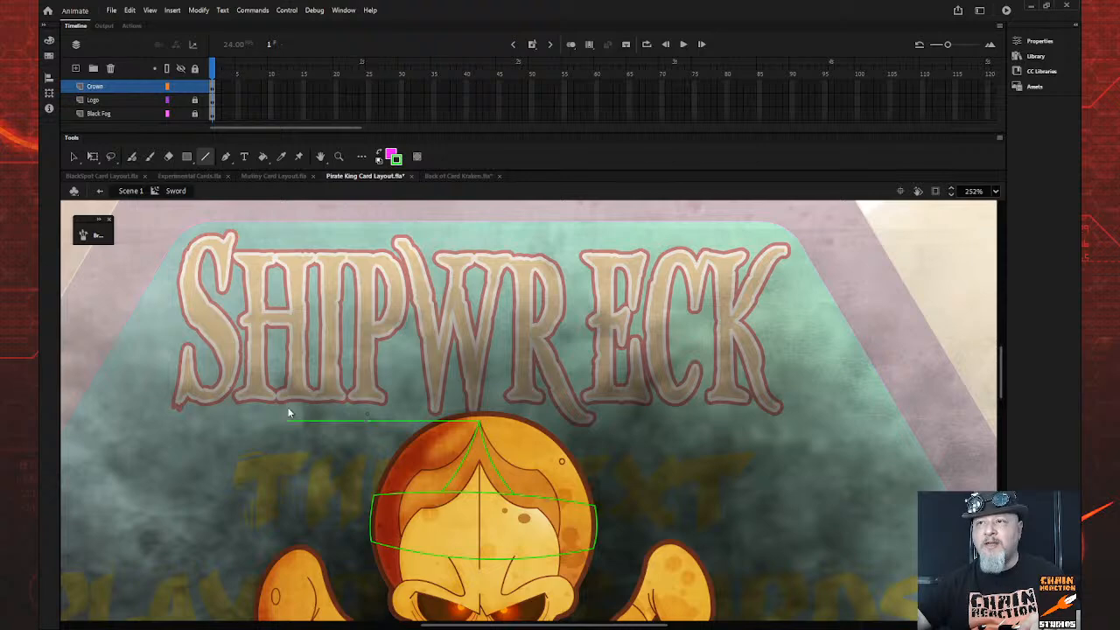
left_click_drag(478, 422, 655, 436)
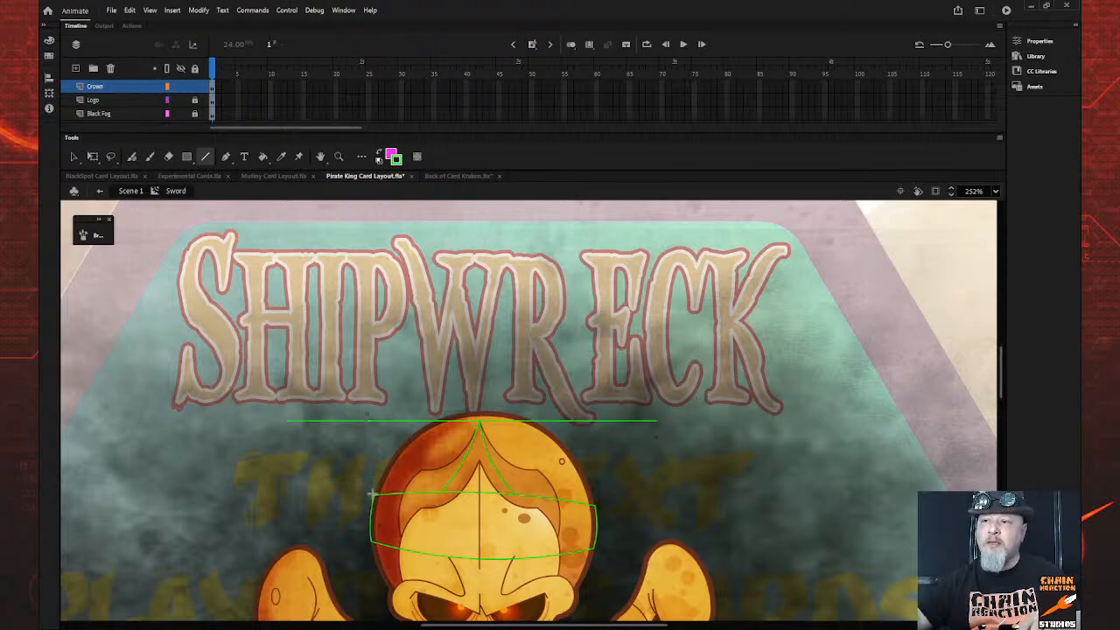
Draw the crown's left spike from the band up to the guide line, leaning outward, and curve its sides inward
mouse_move(373, 495)
left_mouse_down()
mouse_move(353, 429)
mouse_move(416, 492)
left_mouse_up()
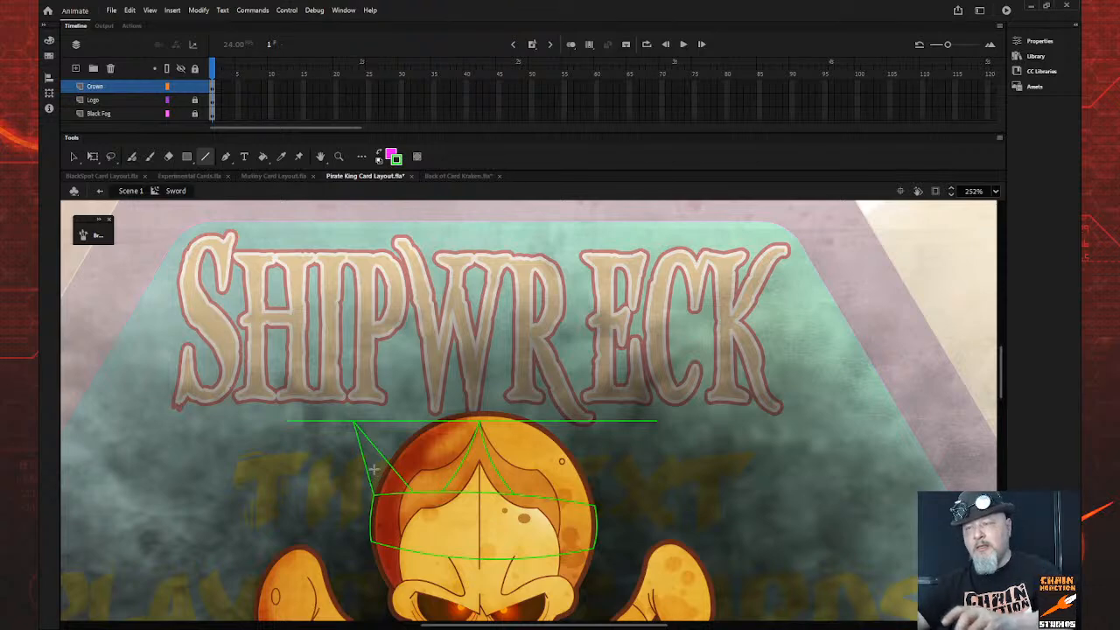
key("v")
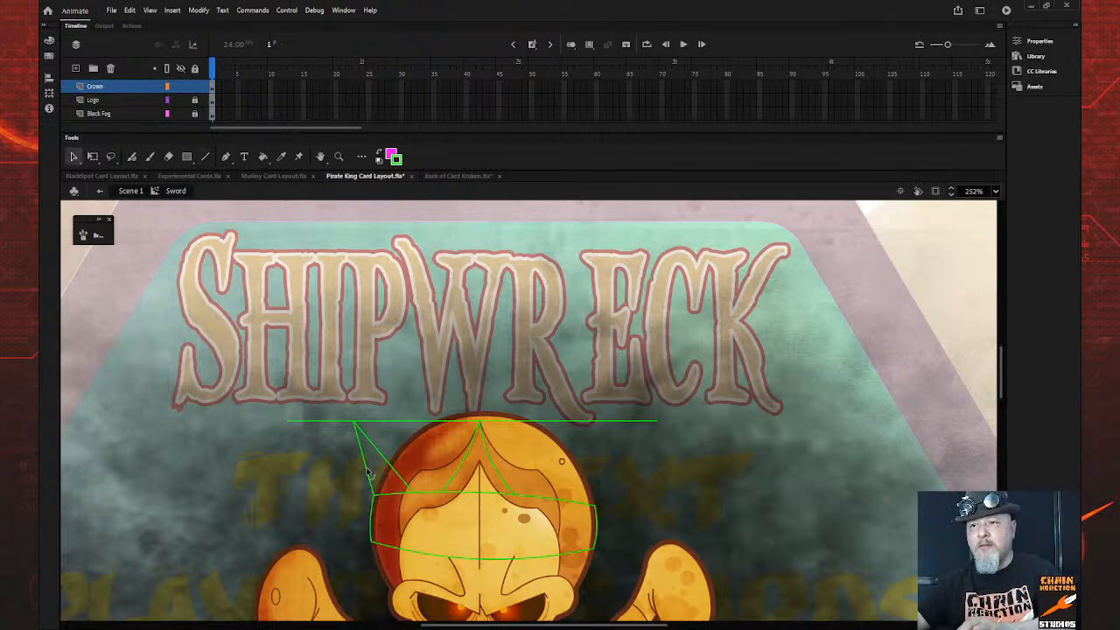
left_click_drag(367, 471, 398, 477)
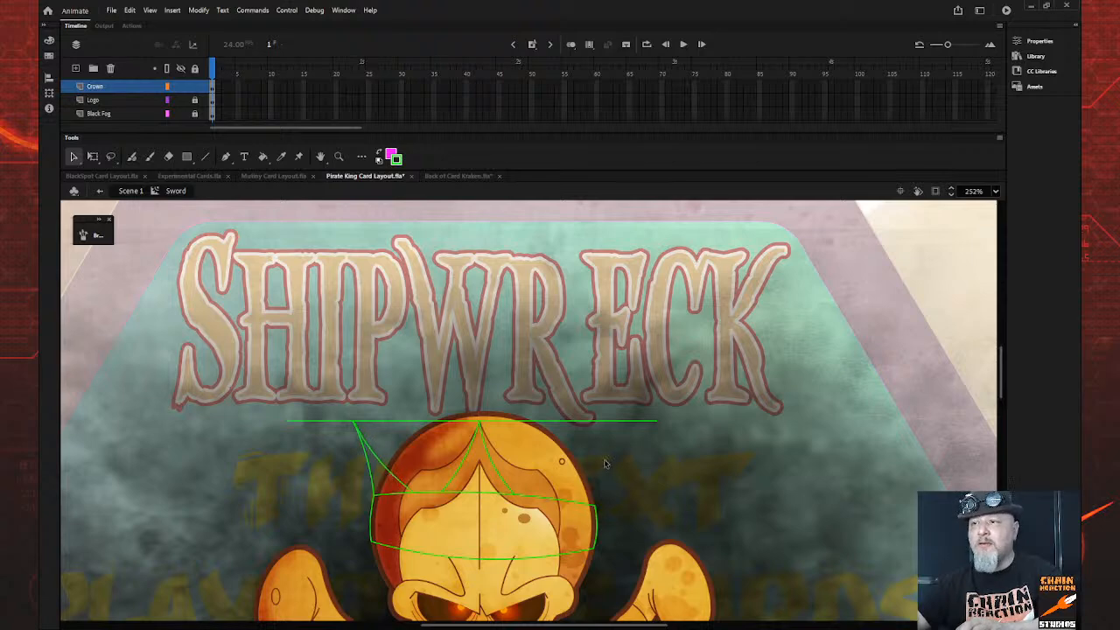
Draw the crown's right spike from the band up to the guide line, leaning outward, and curve its sides inward
key("n")
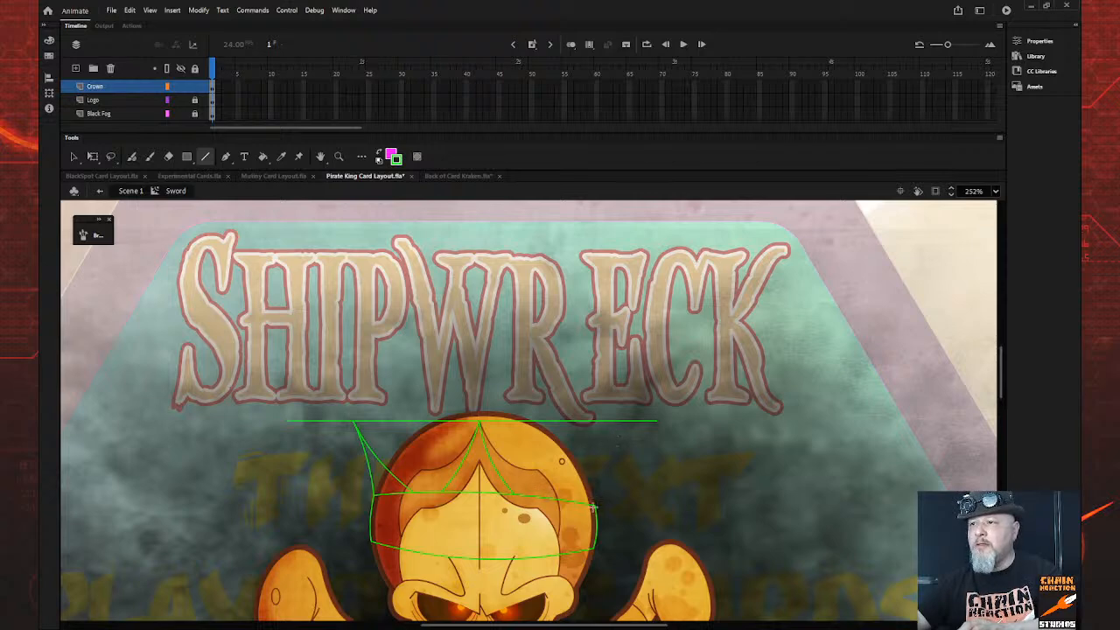
left_click_drag(593, 505, 554, 498)
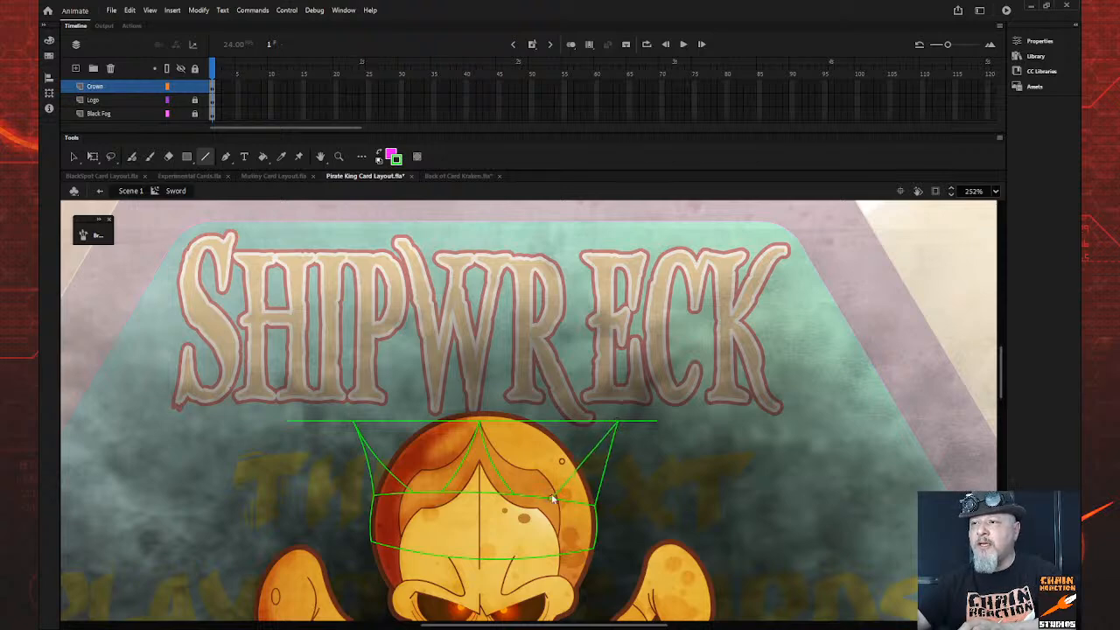
key("v")
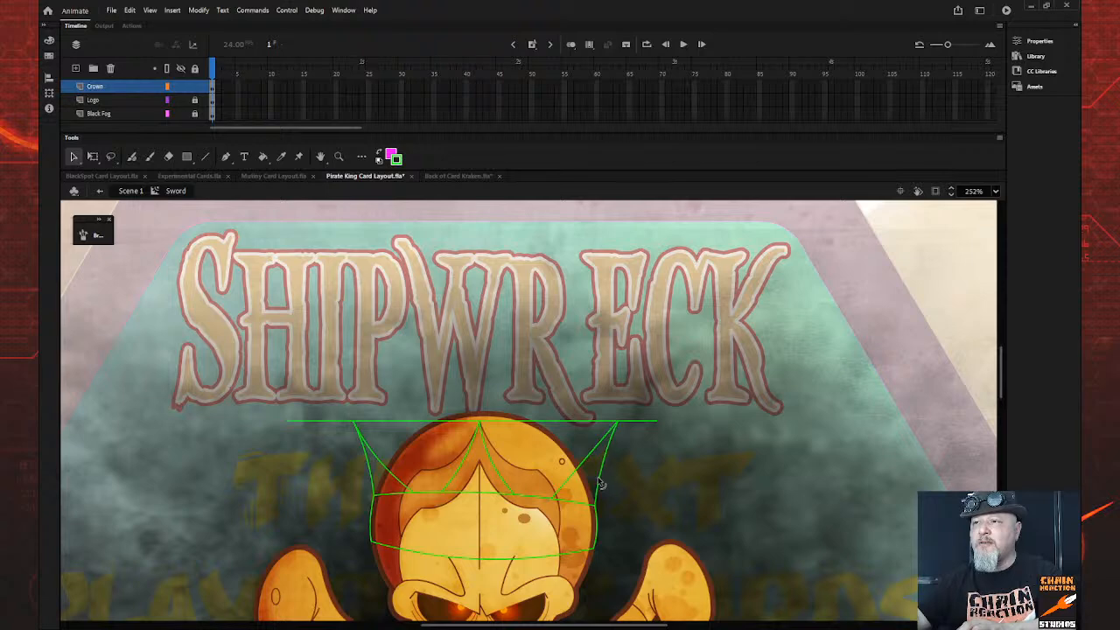
left_click_drag(574, 473, 579, 479)
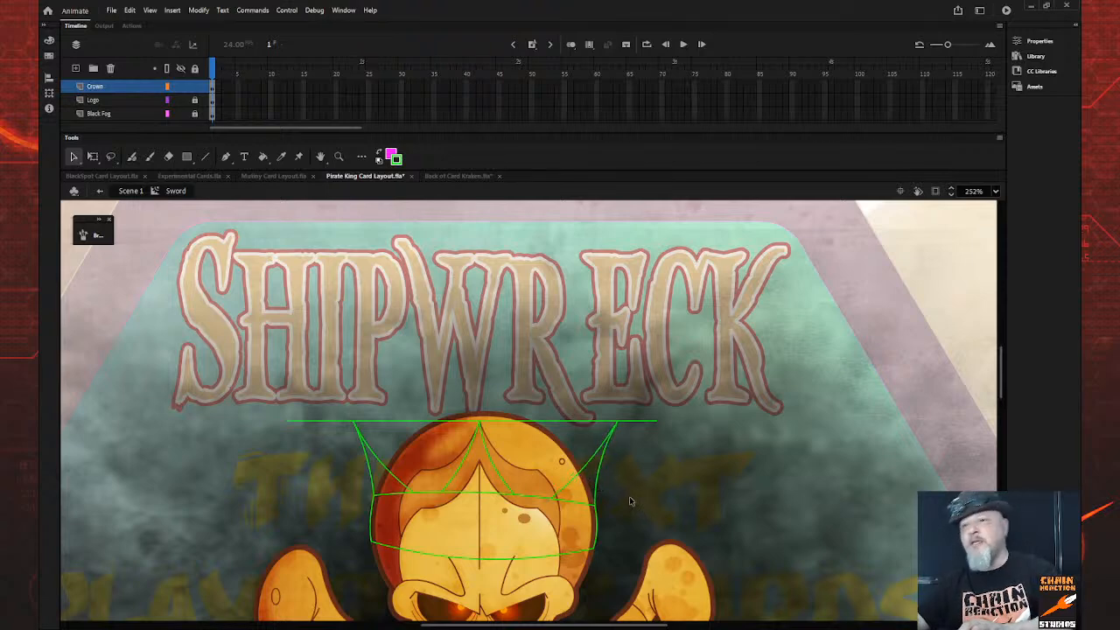
Delete the band's top-edge segments beneath the three spikes so the spikes and band form one outline
left_click(395, 496)
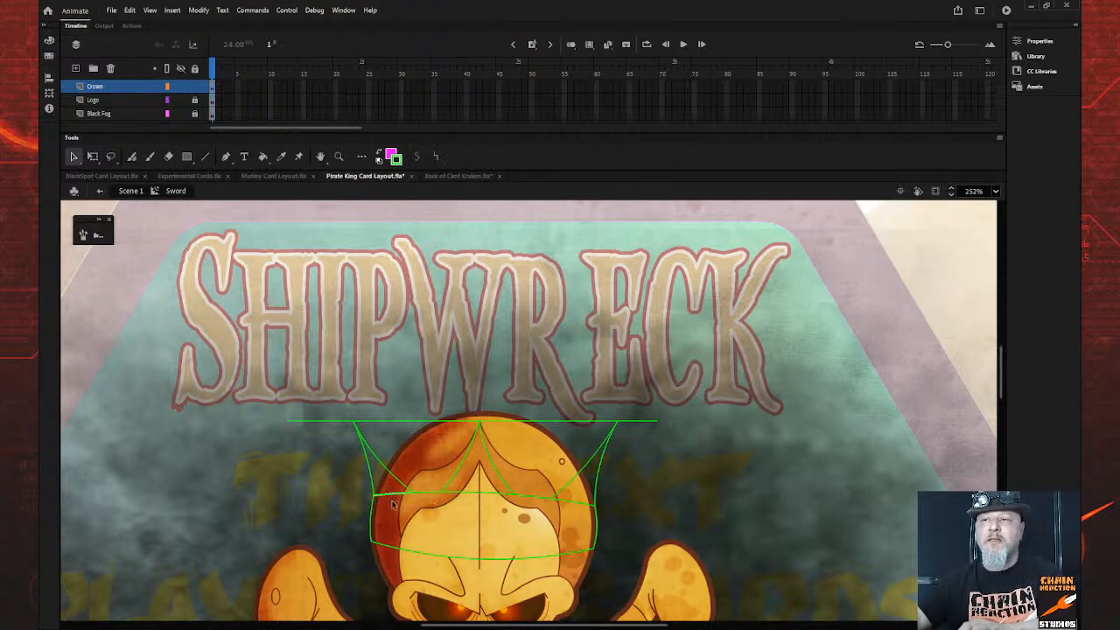
key("Delete")
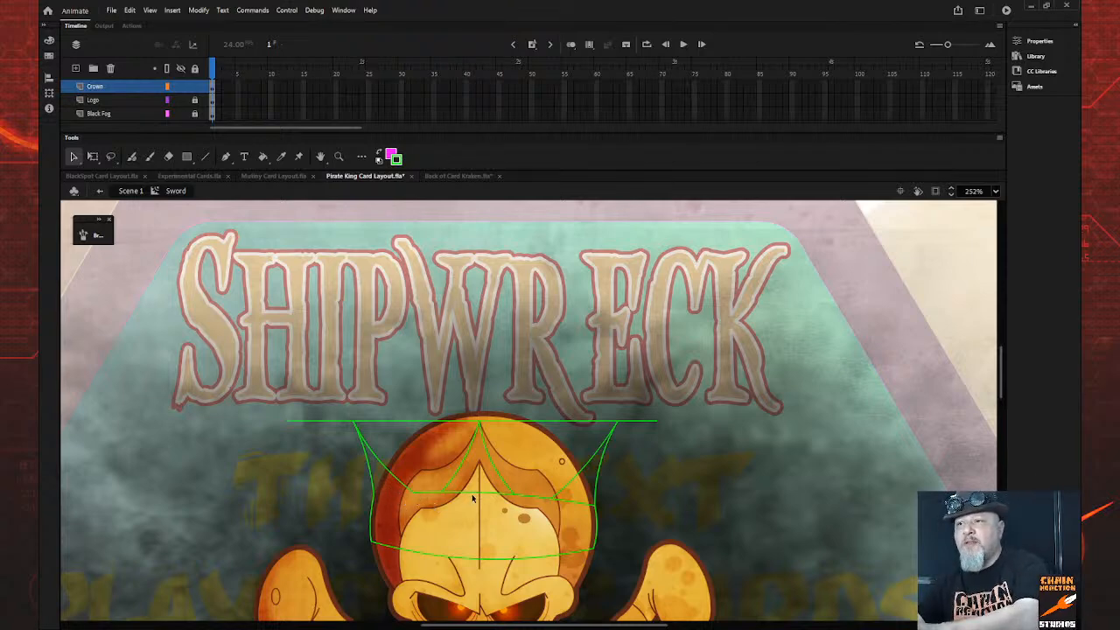
left_click(482, 496)
key("Delete")
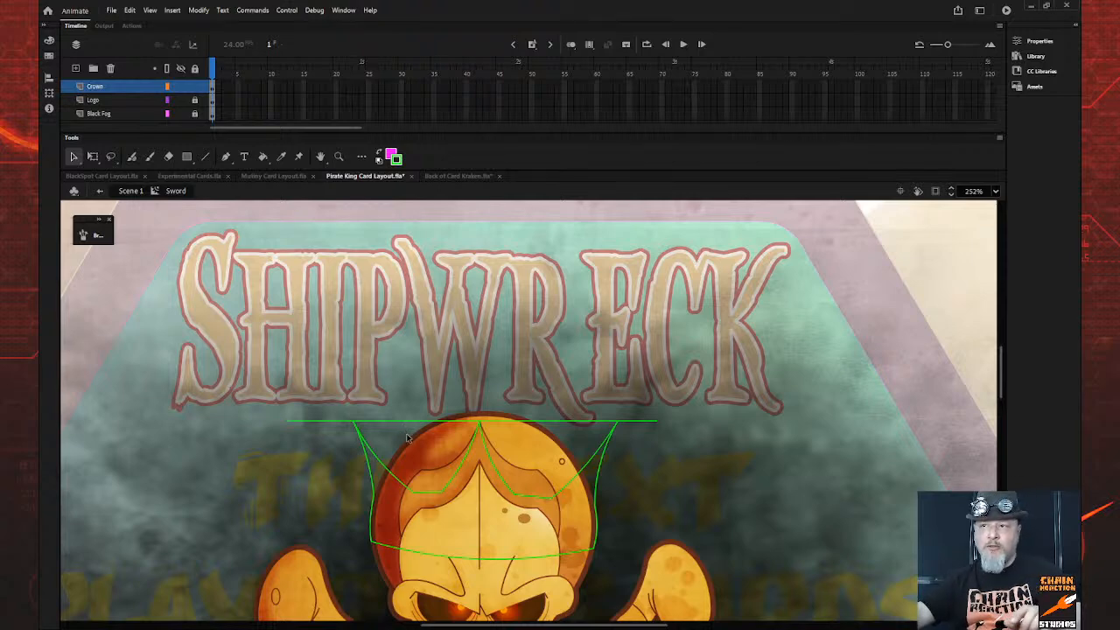
Select all segments of the horizontal guide line, nudge them down clear of the spike tips and delete them
left_click(325, 423)
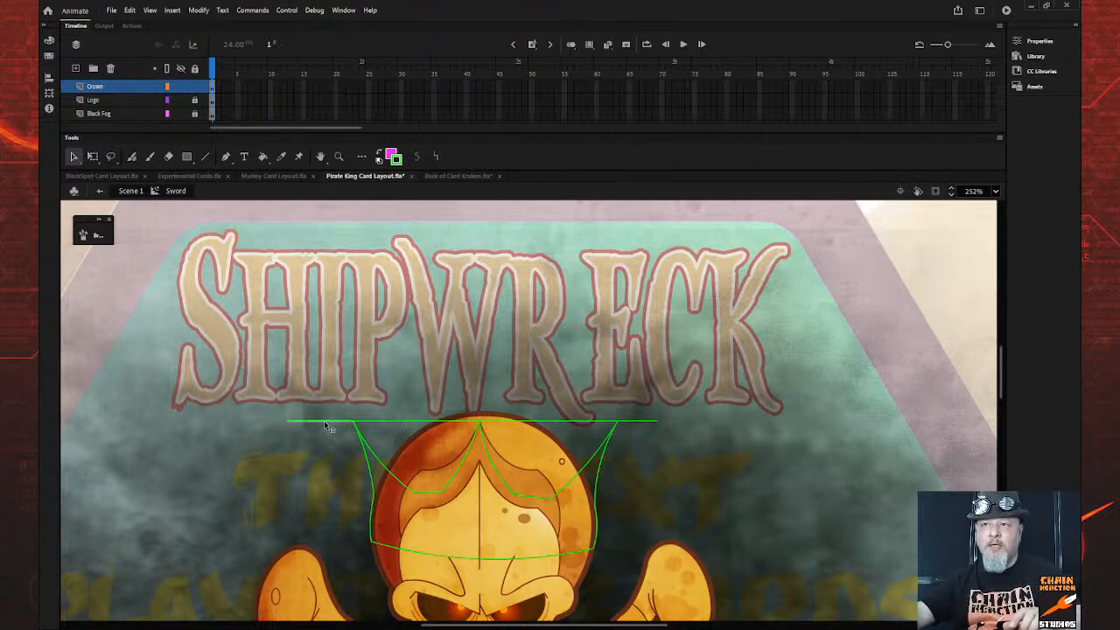
left_click(405, 423, "shift")
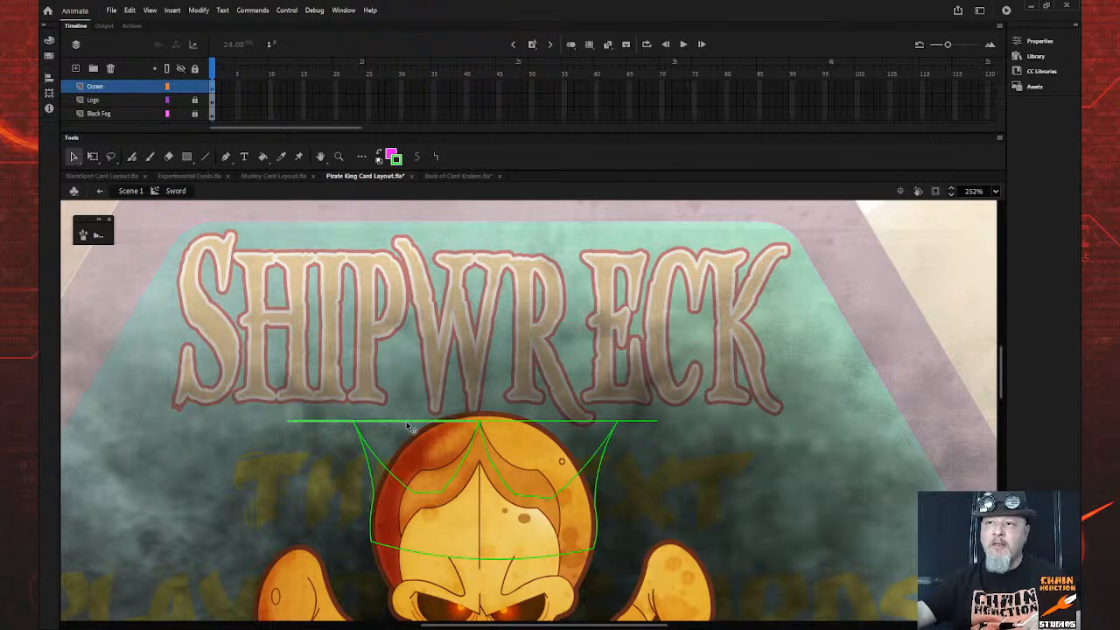
left_click(533, 423, "shift")
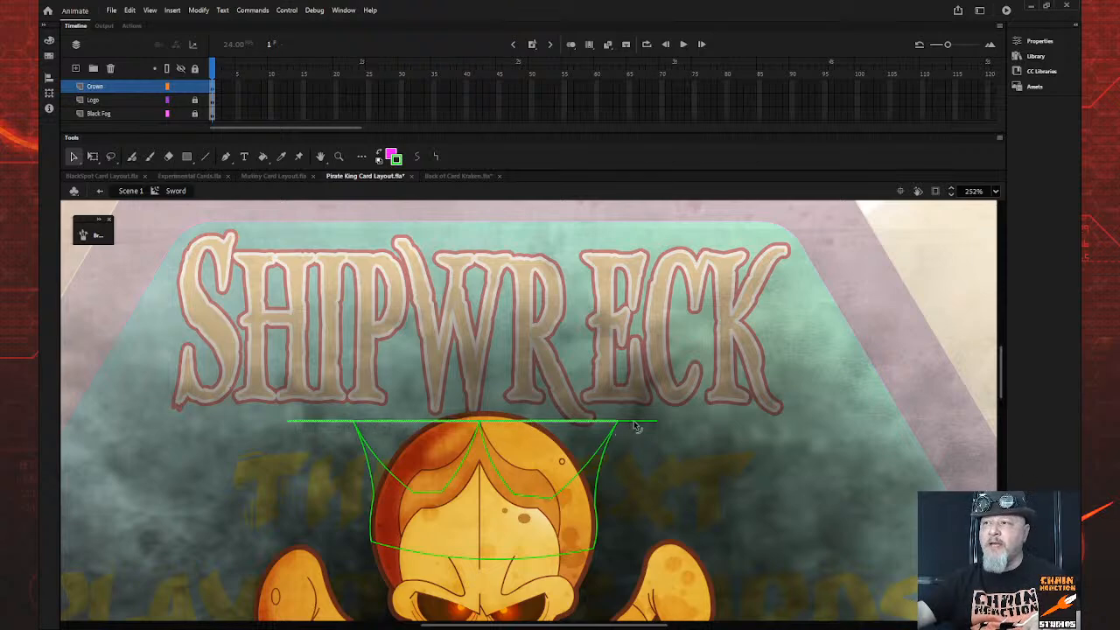
left_click(636, 424, "shift")
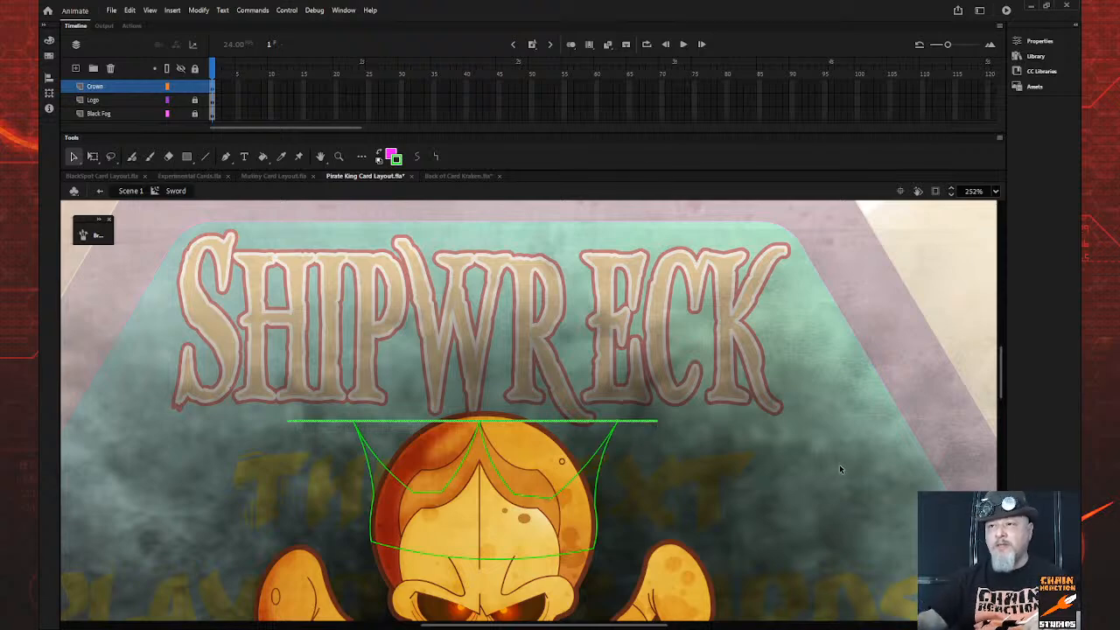
key("Down")
key("Down")
key("Down")
key("Down")
key("Down")
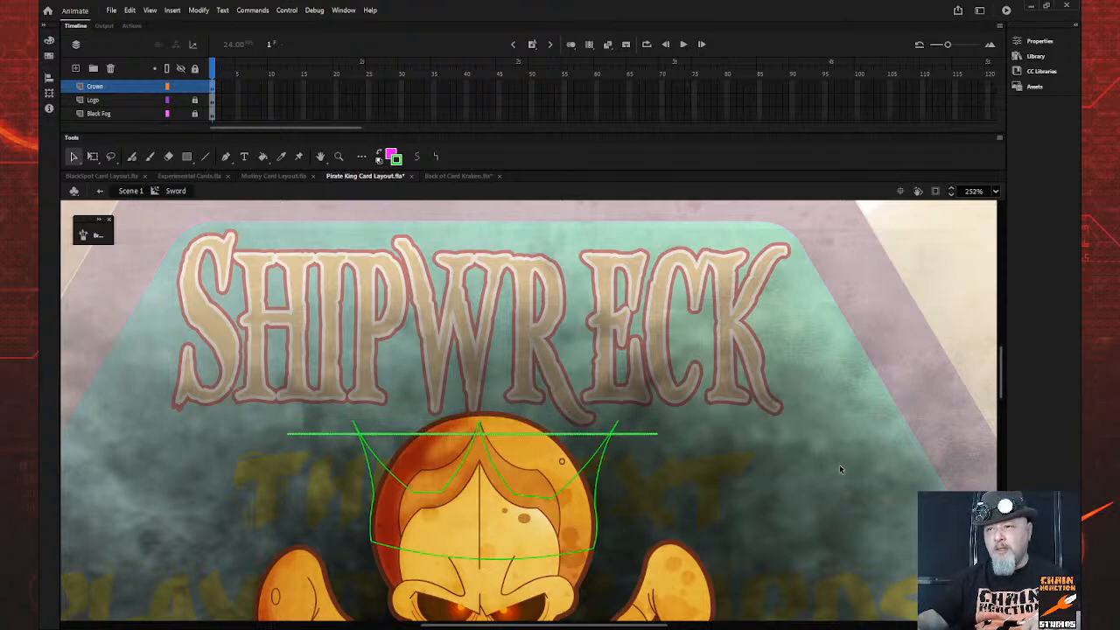
key("Up")
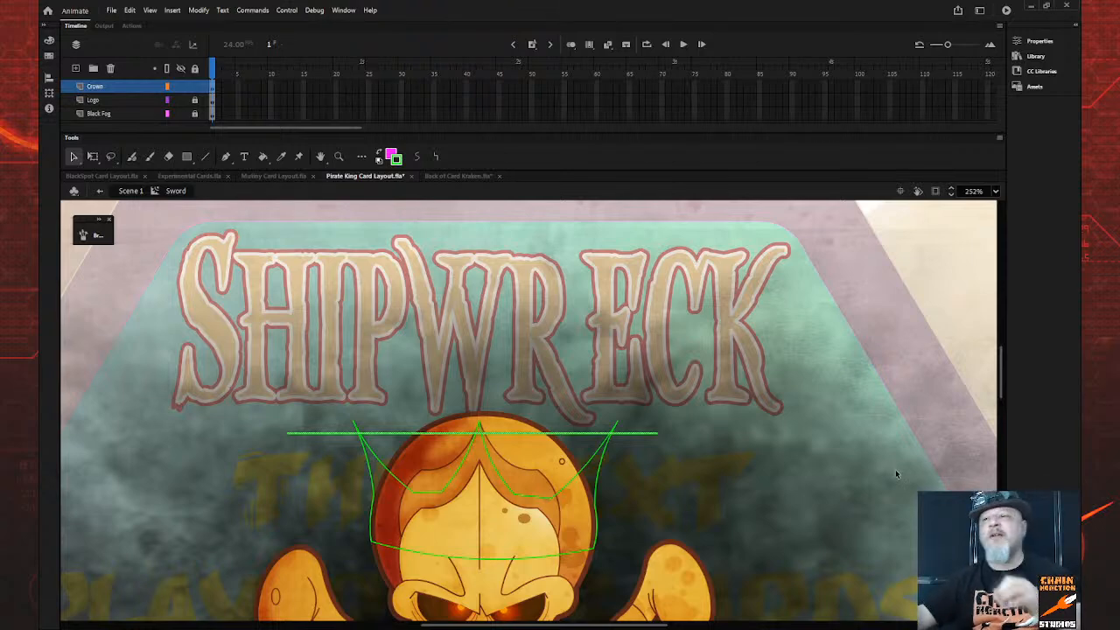
key("Delete")
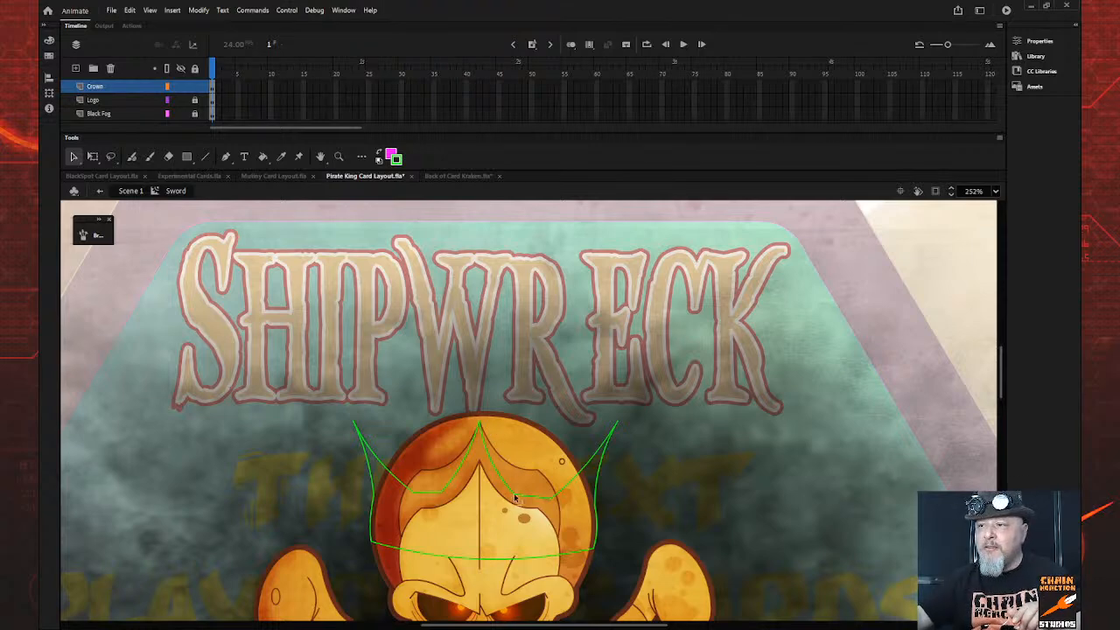
left_click(481, 433)
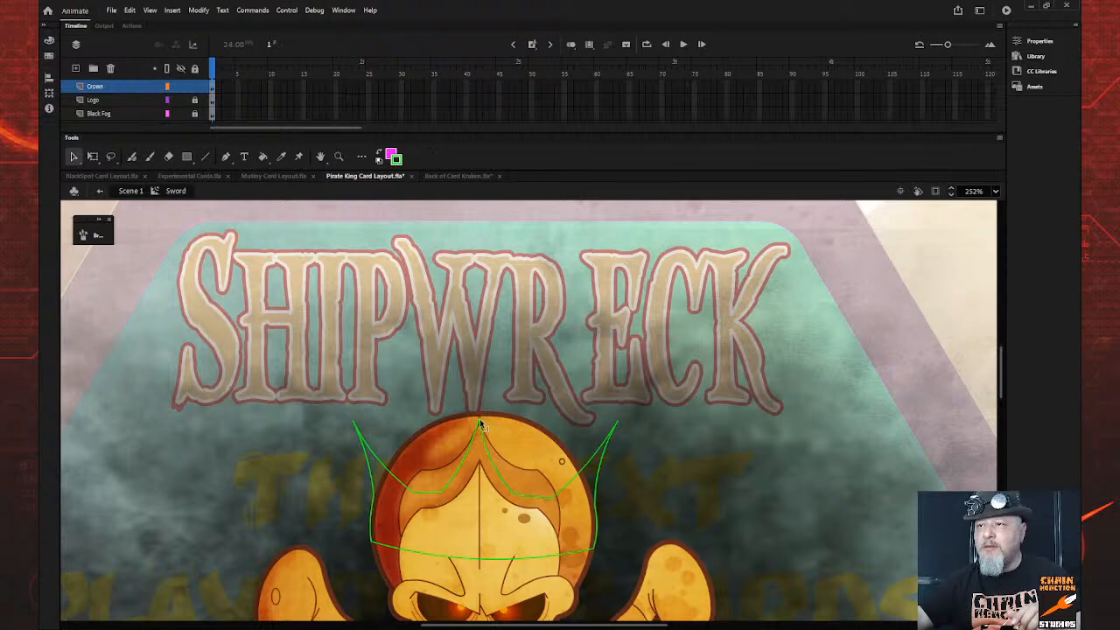
Draw a line across the crown just above its bottom edge and bend it downward to follow that edge's curve
scroll(739, 519, "down", 3)
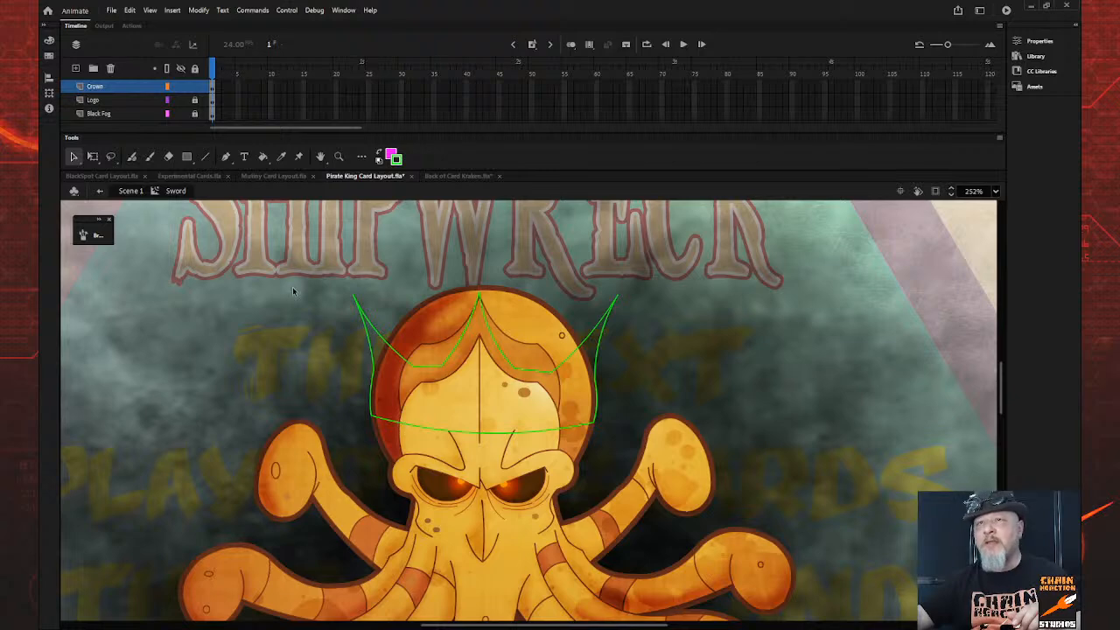
left_click(204, 155)
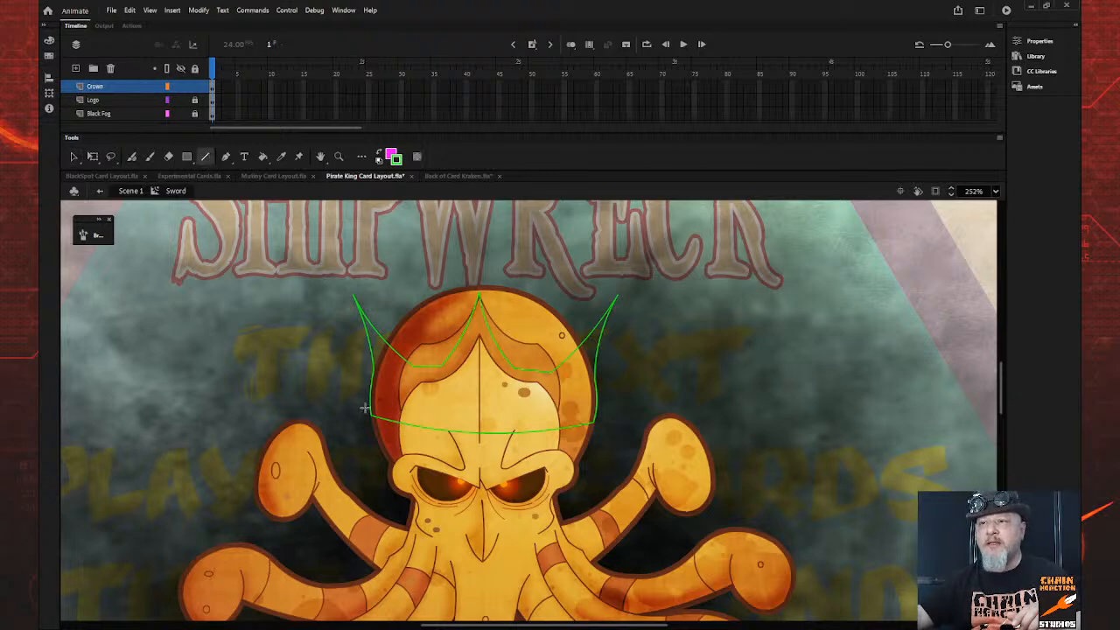
left_click_drag(370, 409, 594, 418)
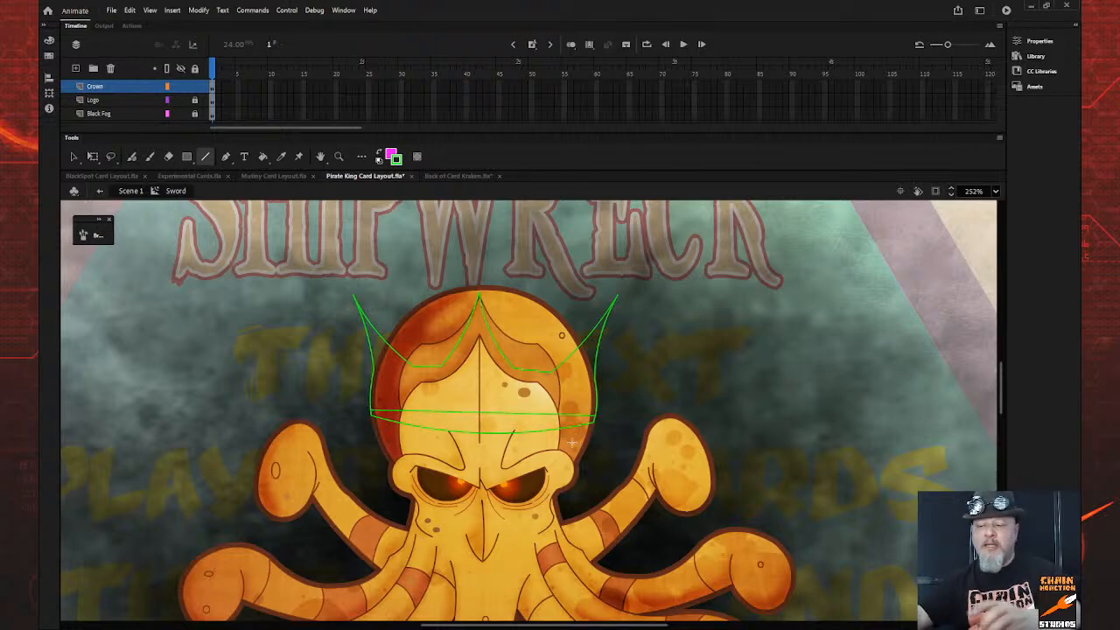
key("v")
left_click_drag(482, 416, 487, 428)
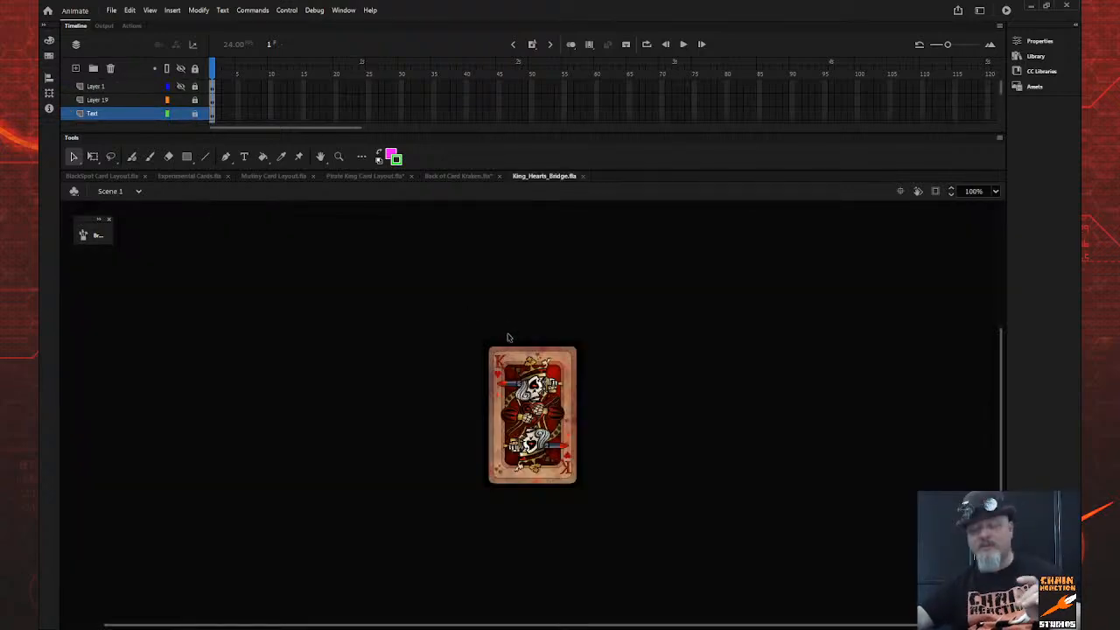
Zoom in on the upper skull's crown in the King of Hearts card and unlock all layers
key("z")
left_click_drag(484, 339, 597, 491)
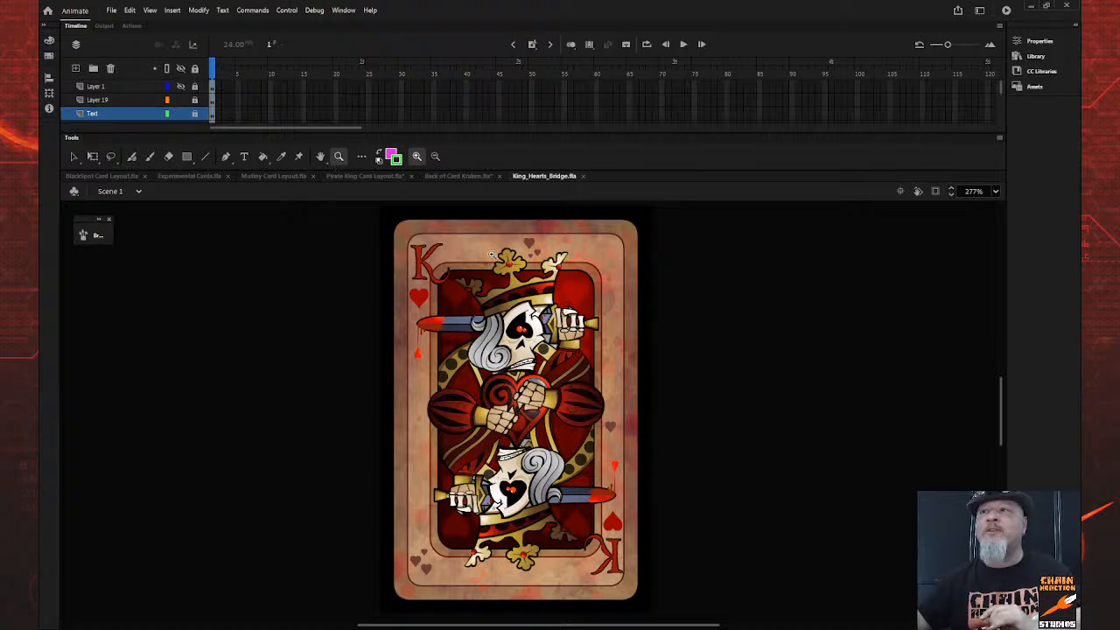
left_click_drag(419, 238, 657, 362)
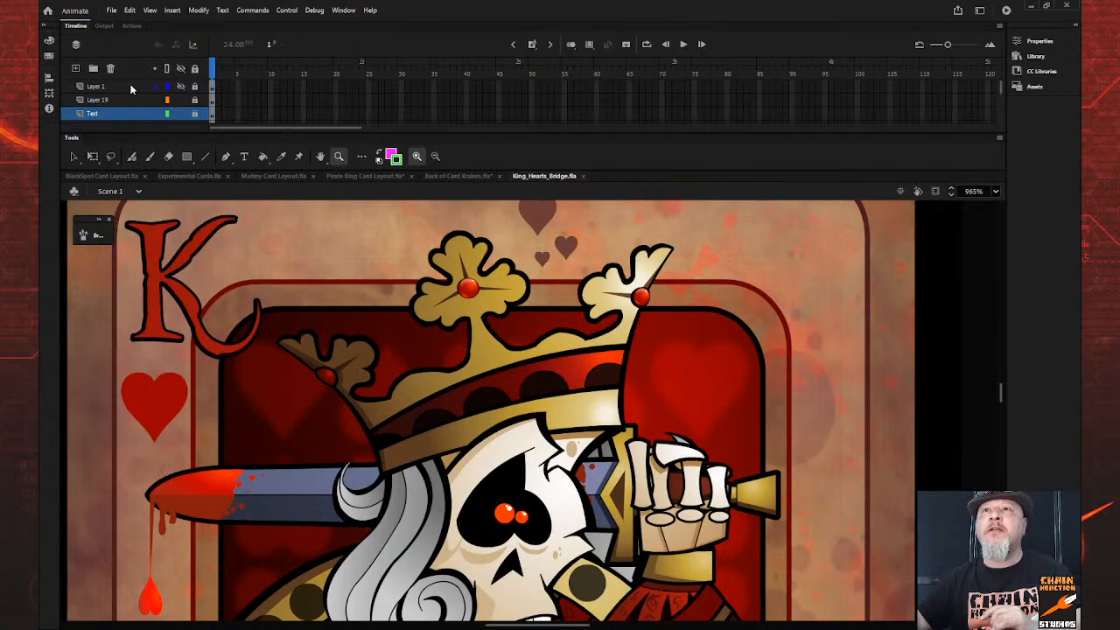
left_click(195, 69)
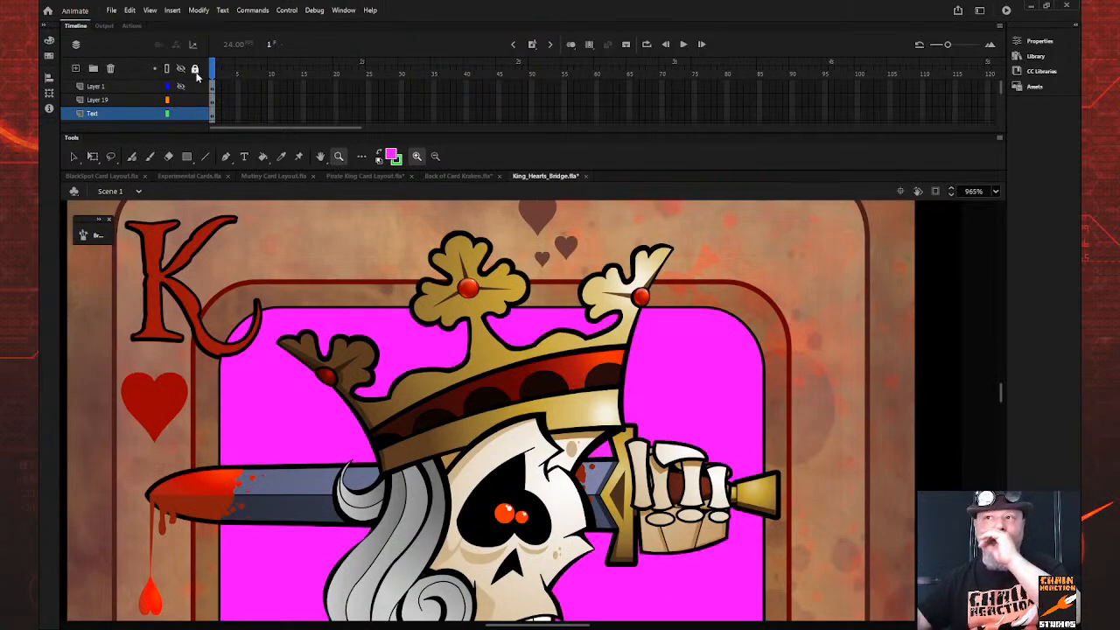
Open the Skull symbol for editing and sample the gold gradient from the crown's right spike
left_click(75, 157)
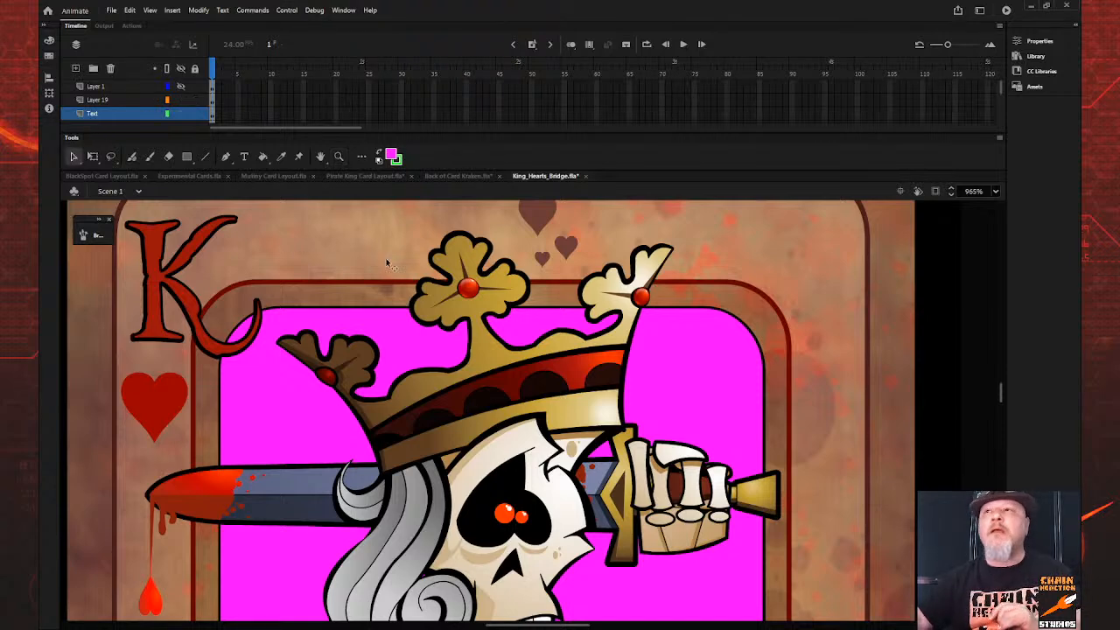
double_click(441, 306)
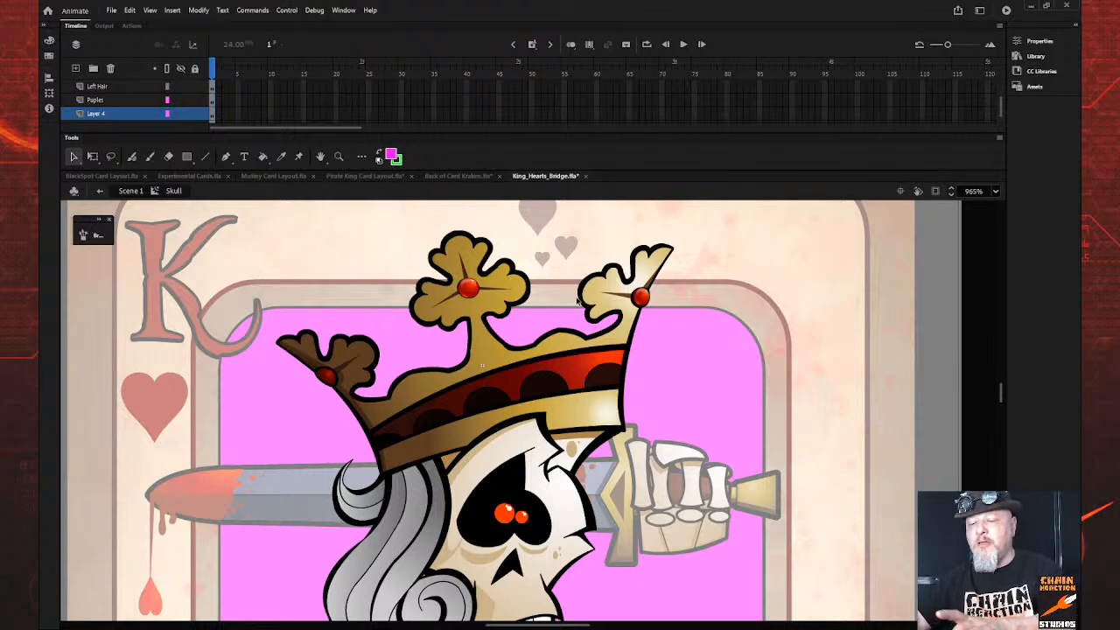
key("i")
left_click(609, 300)
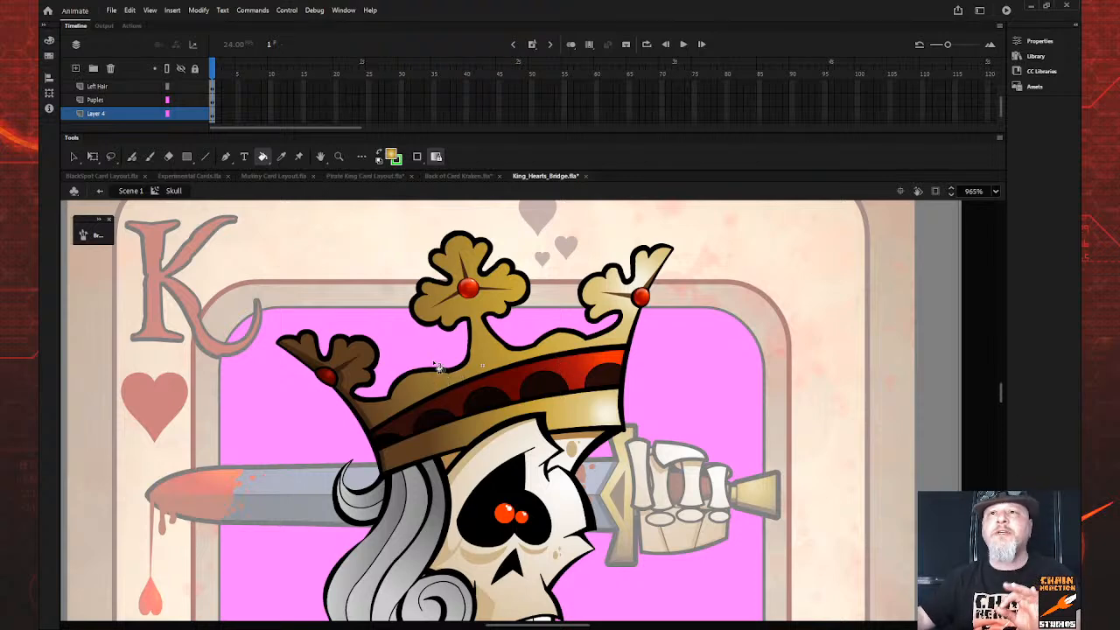
Close the Back of Card Kraken document and return to the Pirate King Card Layout document
left_click(440, 176)
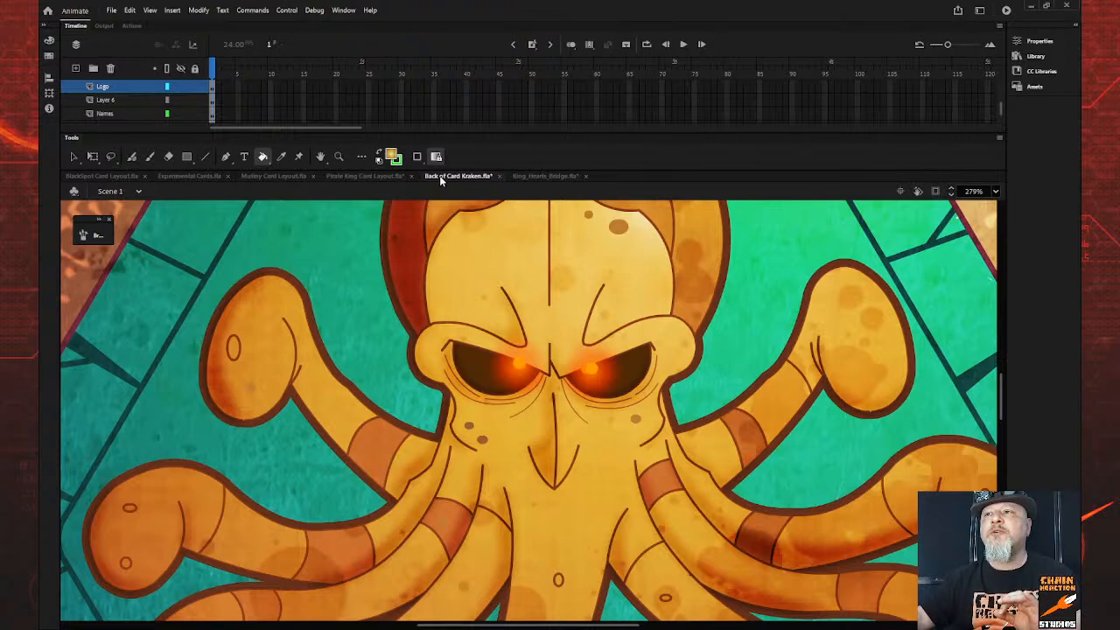
scroll(478, 231, "up", 3)
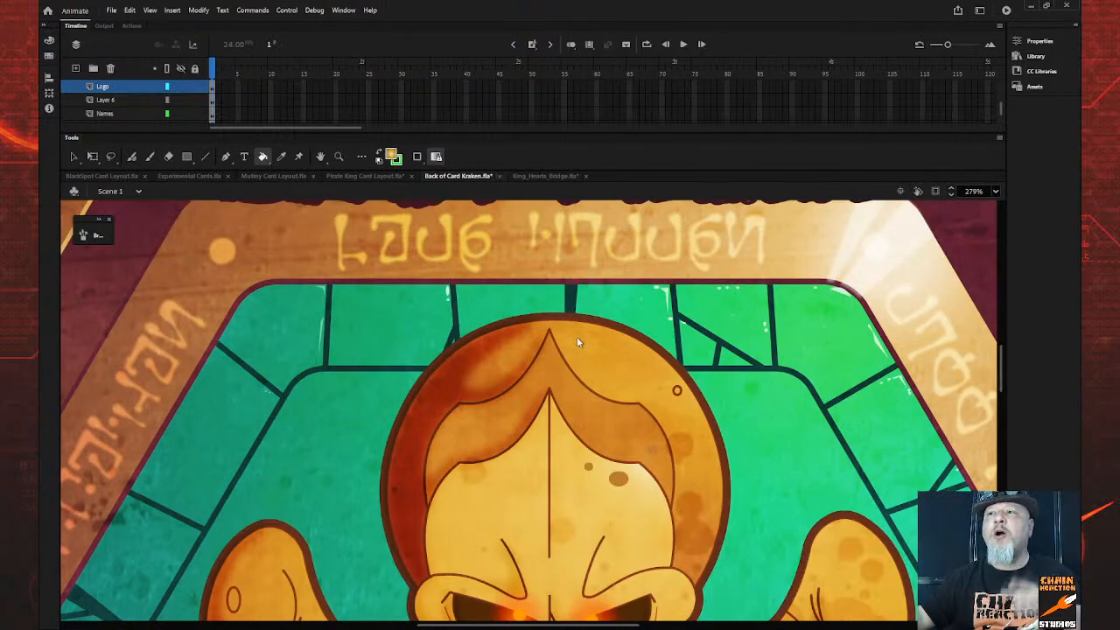
key("ctrl+w")
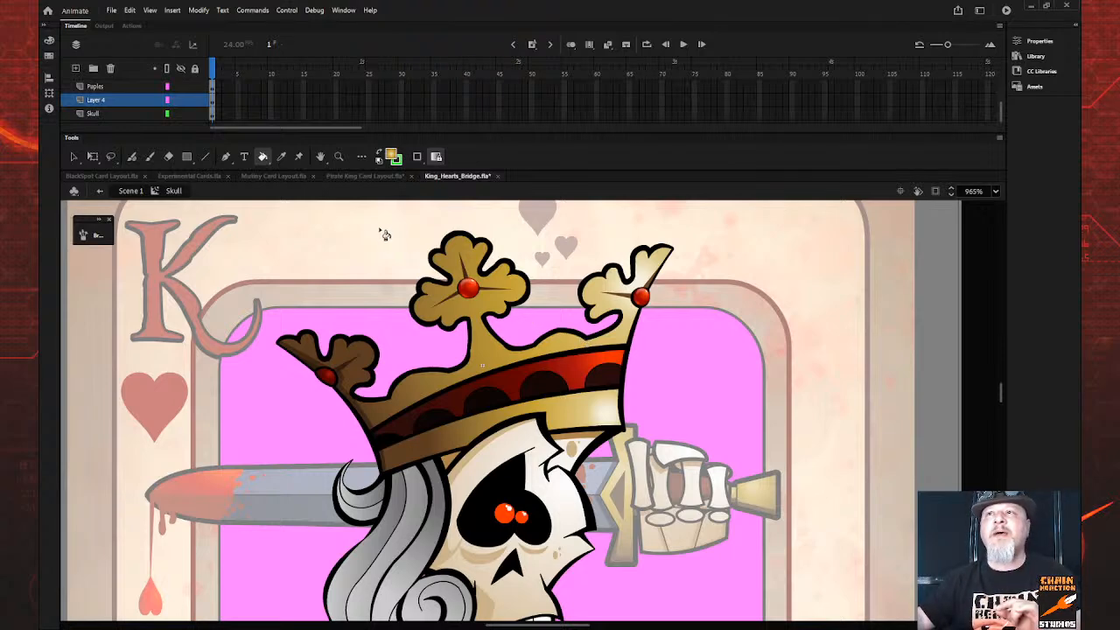
left_click(360, 176)
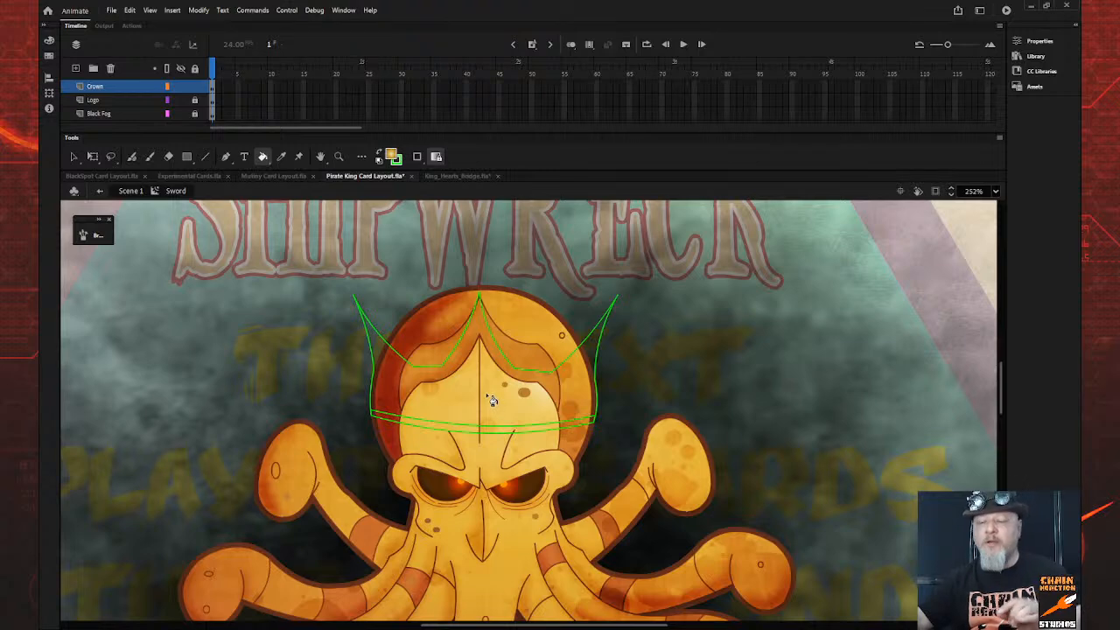
Fill the kraken's crown above the lower trim line with the sampled gold gradient, placing its bright highlight at the right spike
left_click(596, 351)
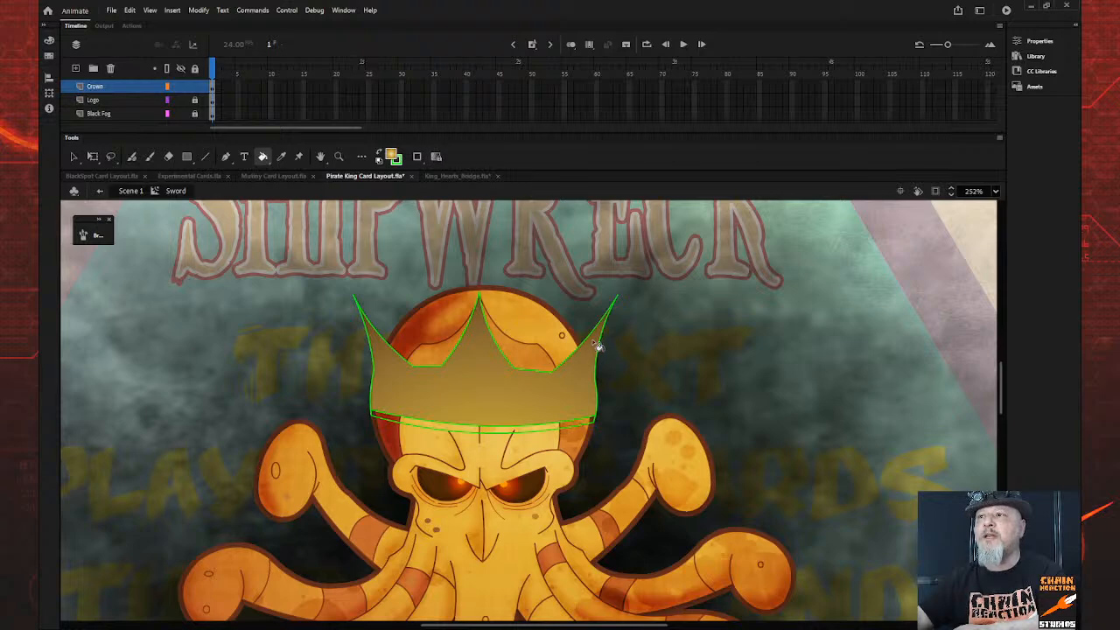
left_click(602, 347)
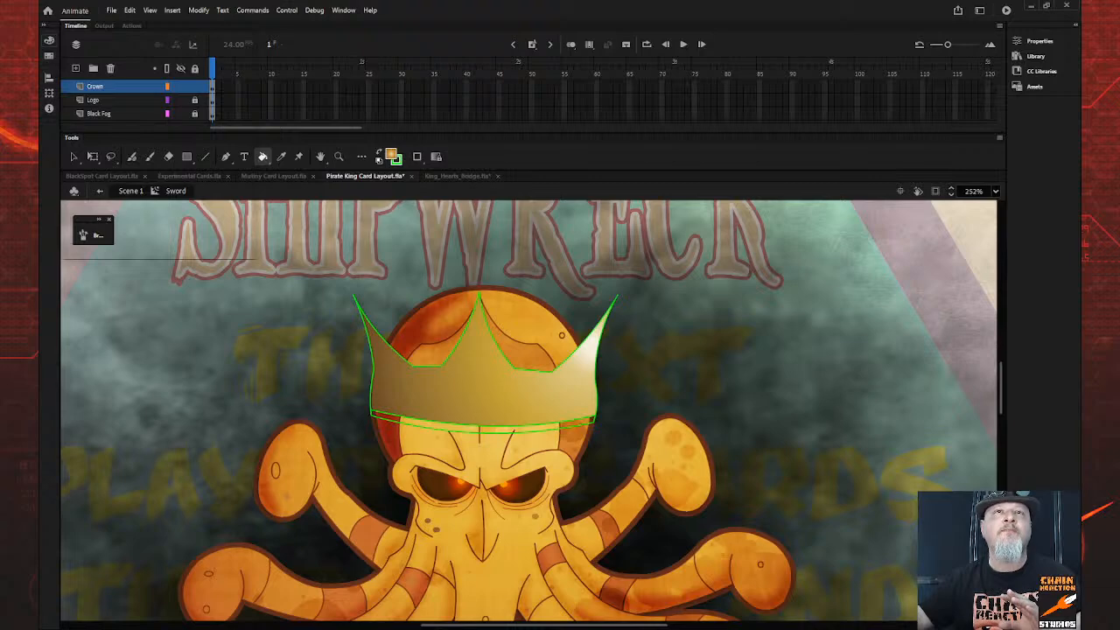
left_click(600, 350)
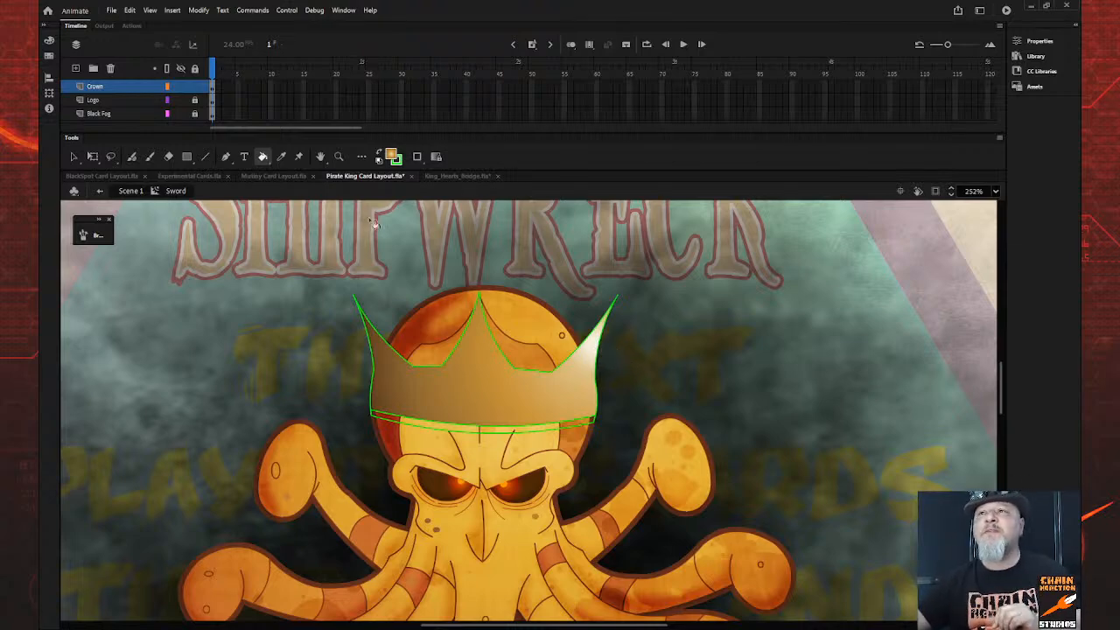
Return to the King_Hearts_Bridge document and sample the red gradient from the right end of the skull's crown band
left_click(484, 178)
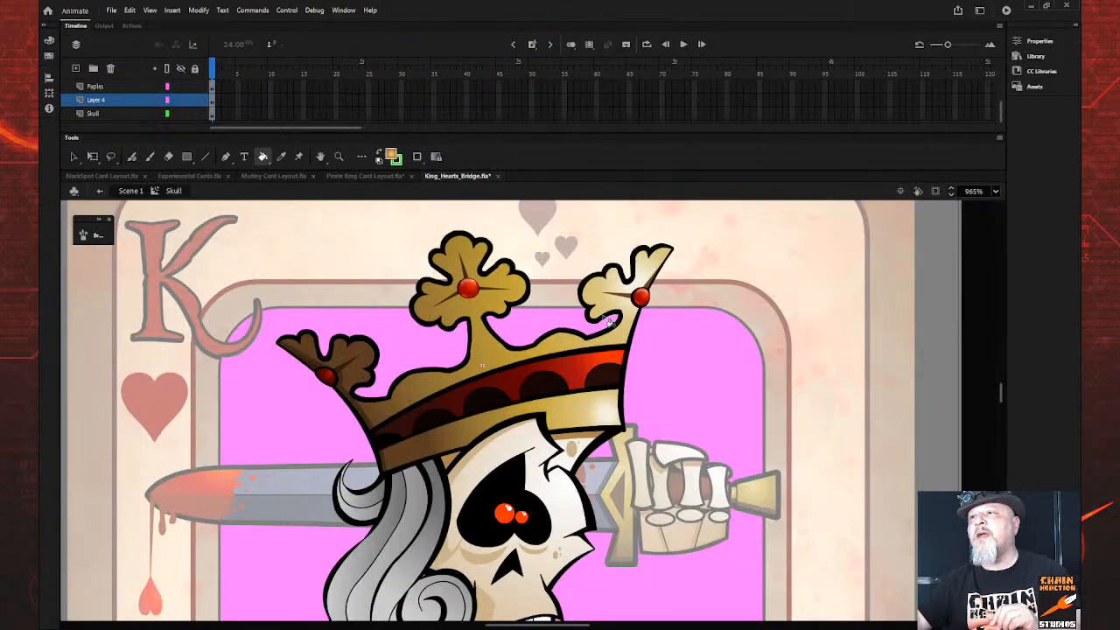
left_click(616, 357, "alt")
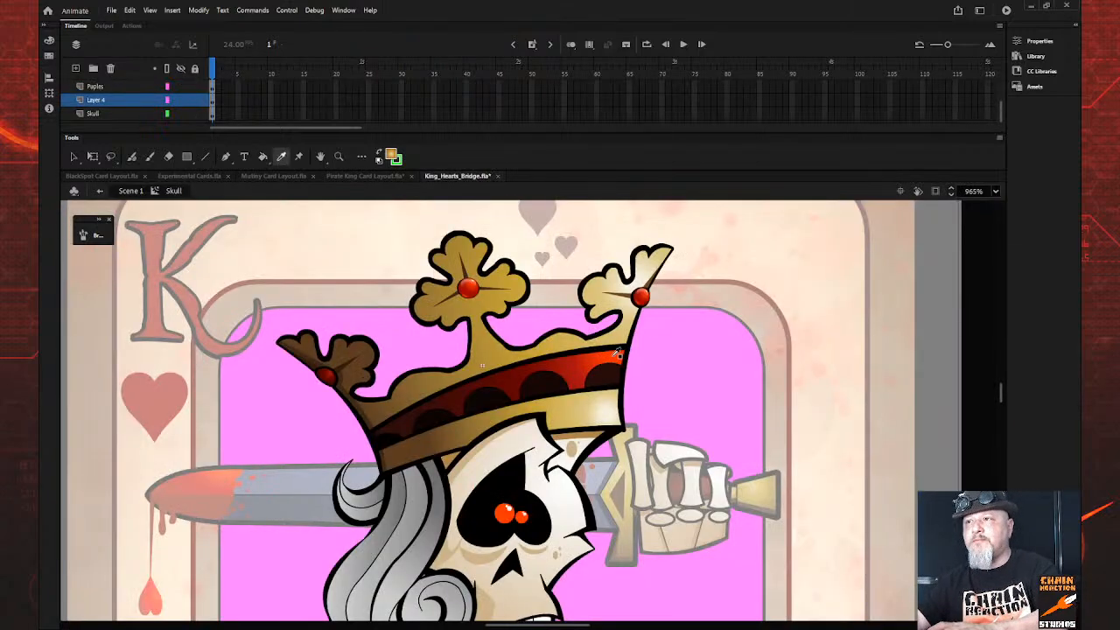
left_click(74, 157)
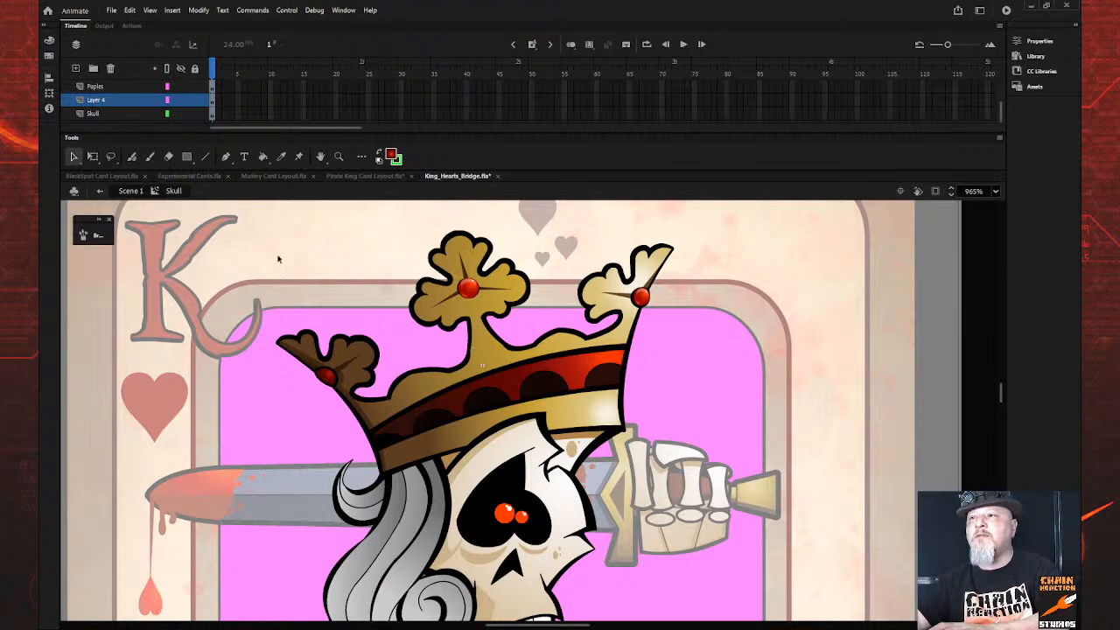
Return to the Pirate King Card Layout document and fill the kraken crown's lower trim band with the sampled red gradient
left_click(336, 175)
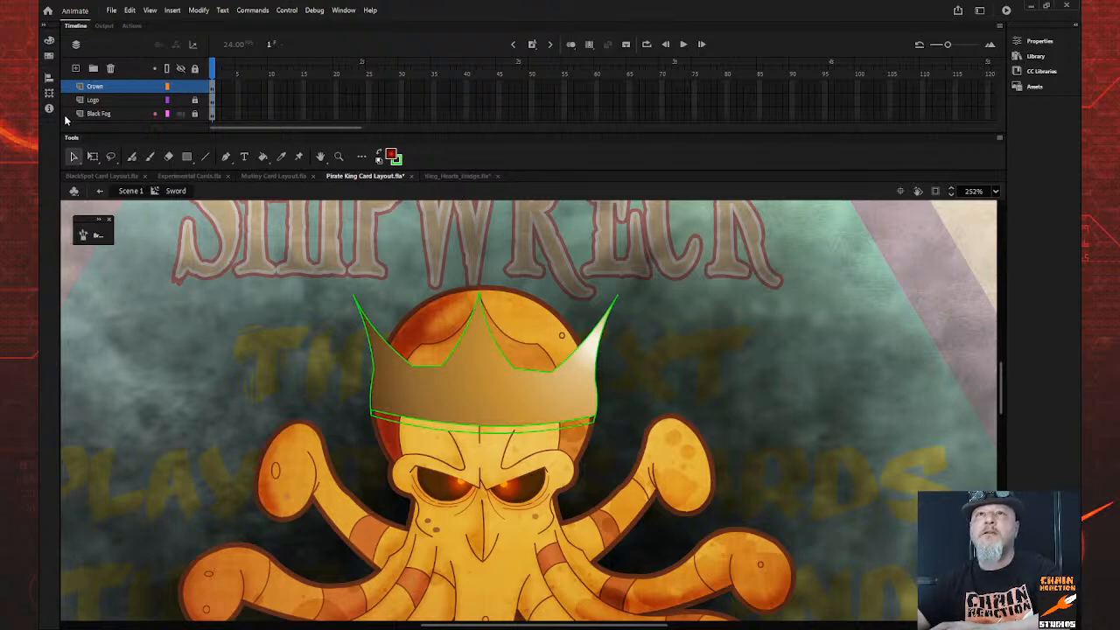
key("k")
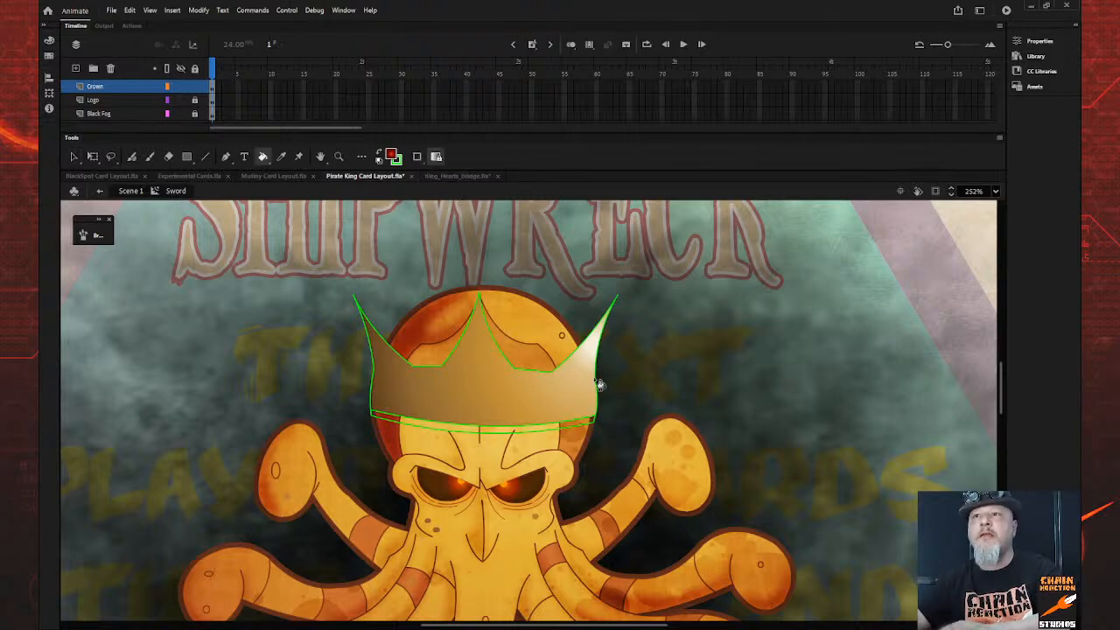
left_click(593, 426)
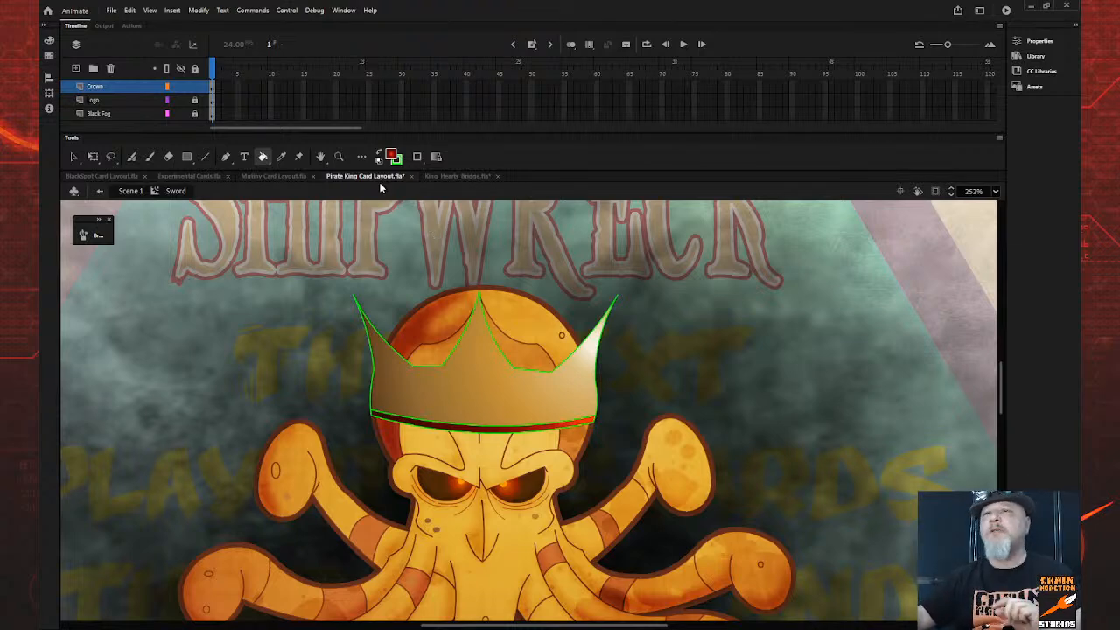
left_click(73, 157)
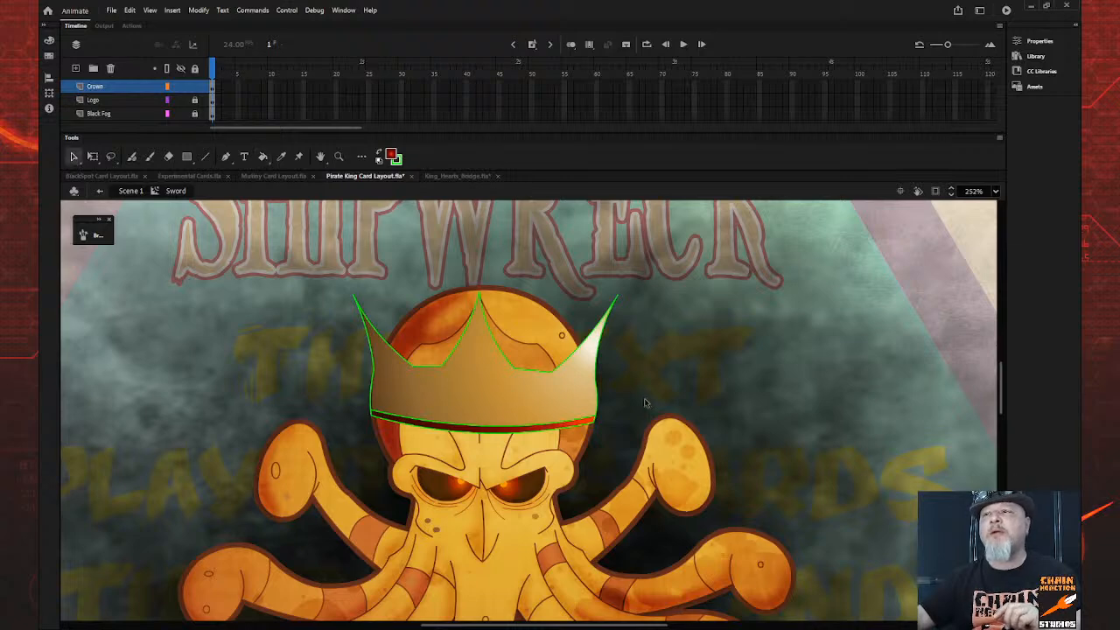
scroll(679, 389, "down", 5)
scroll(678, 389, "up", 5)
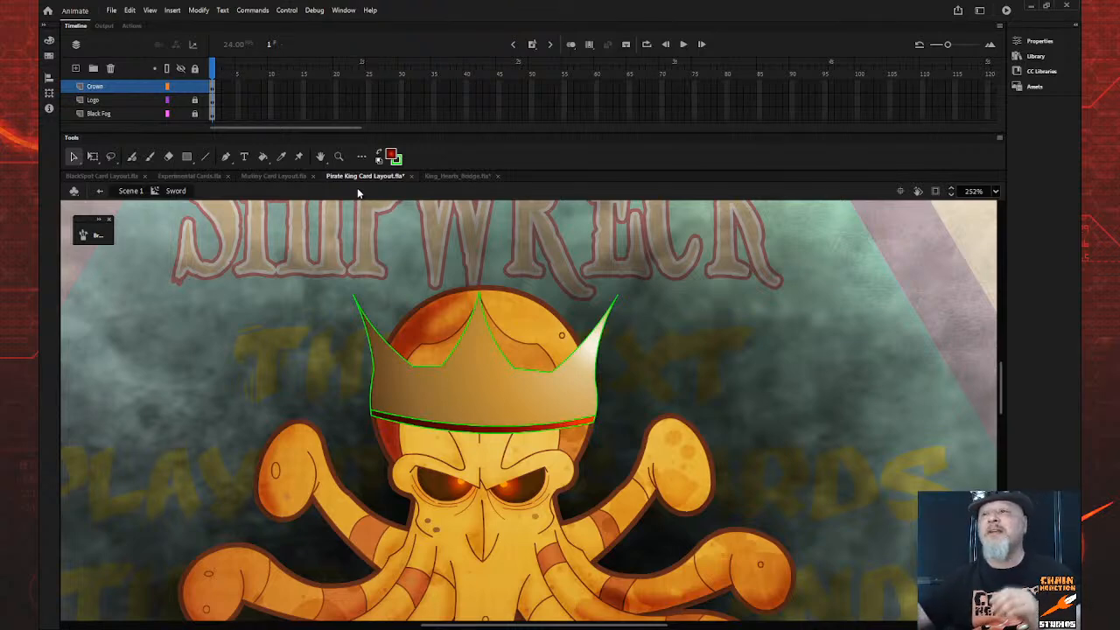
Recolour all of the crown's green outlines with the dark brown sampled from the kraken's tentacle outline
left_click(375, 329)
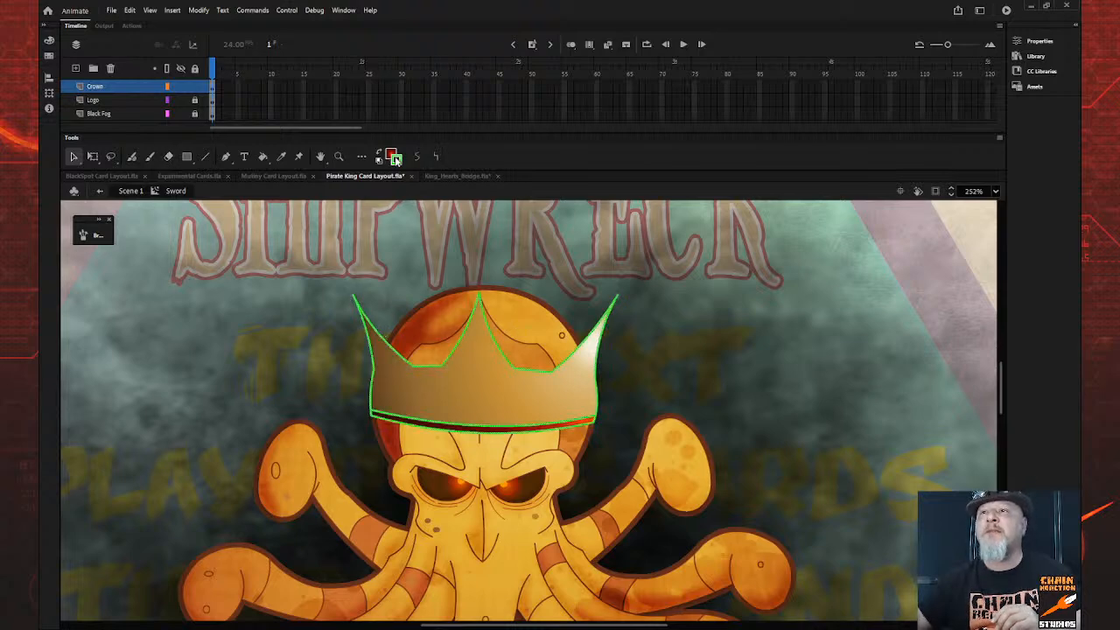
key("ctrl+b")
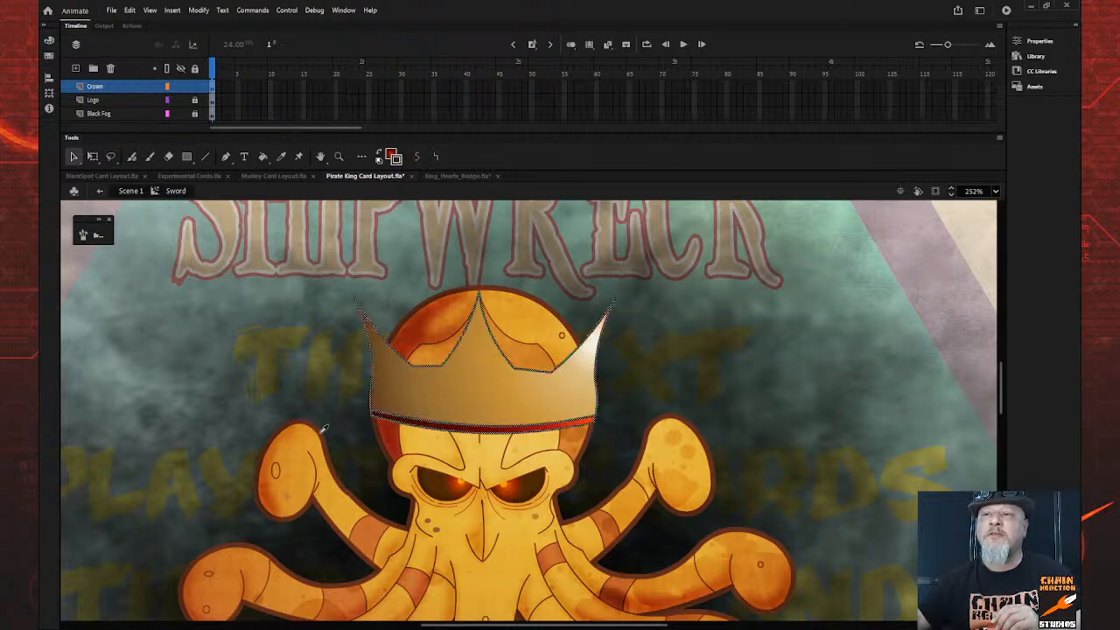
left_click(302, 345)
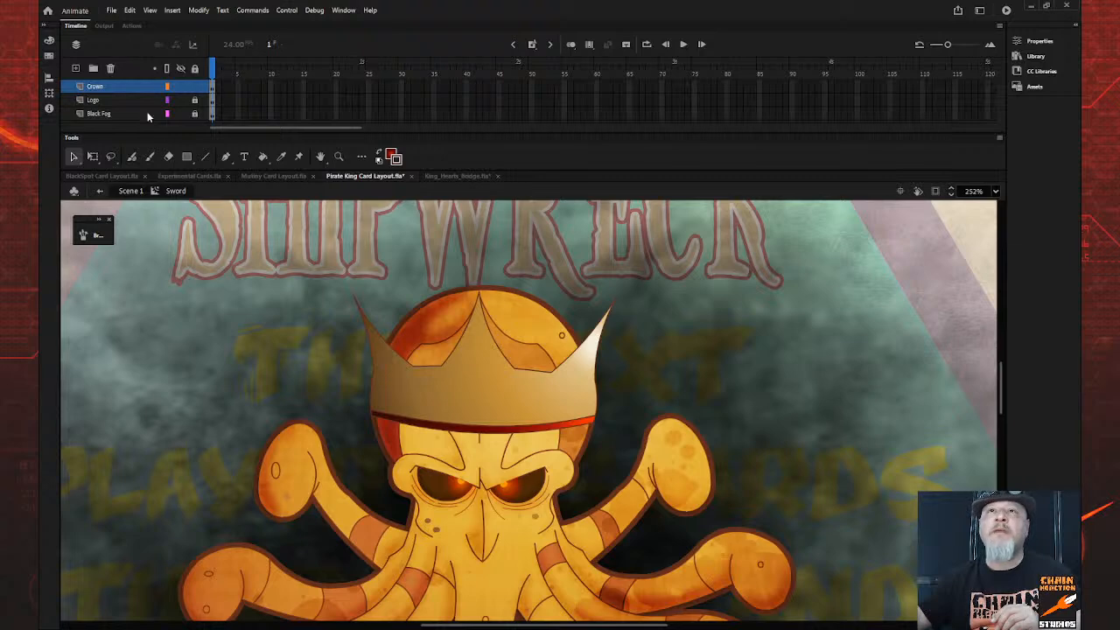
Convert the contents of the Crown layer into a symbol named King Crown and open it for editing
left_click(123, 86)
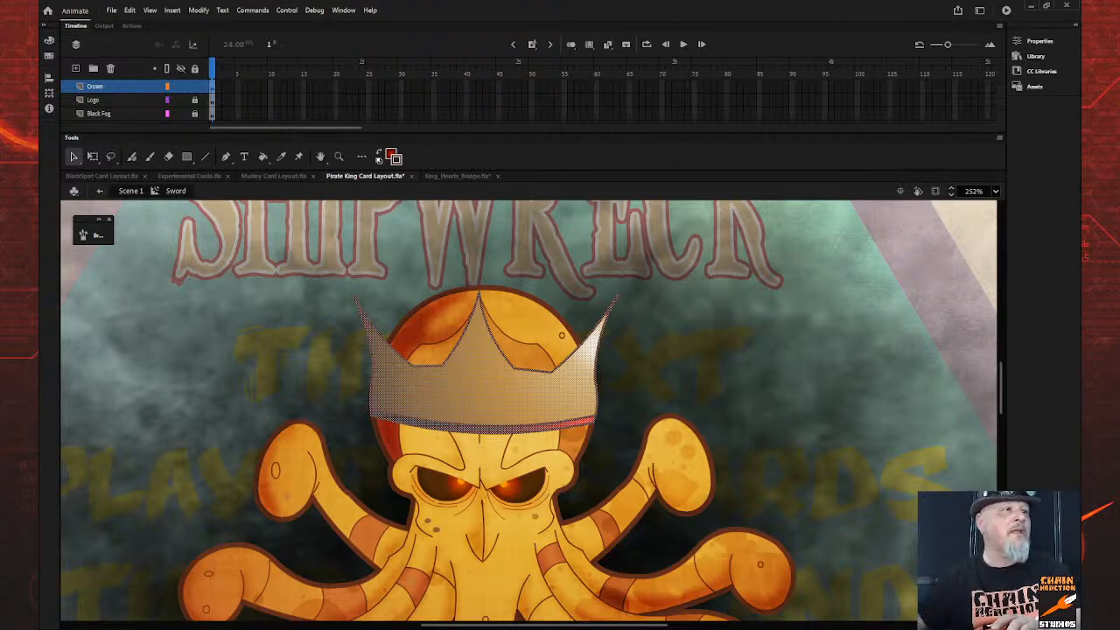
key("F8")
key("Return")
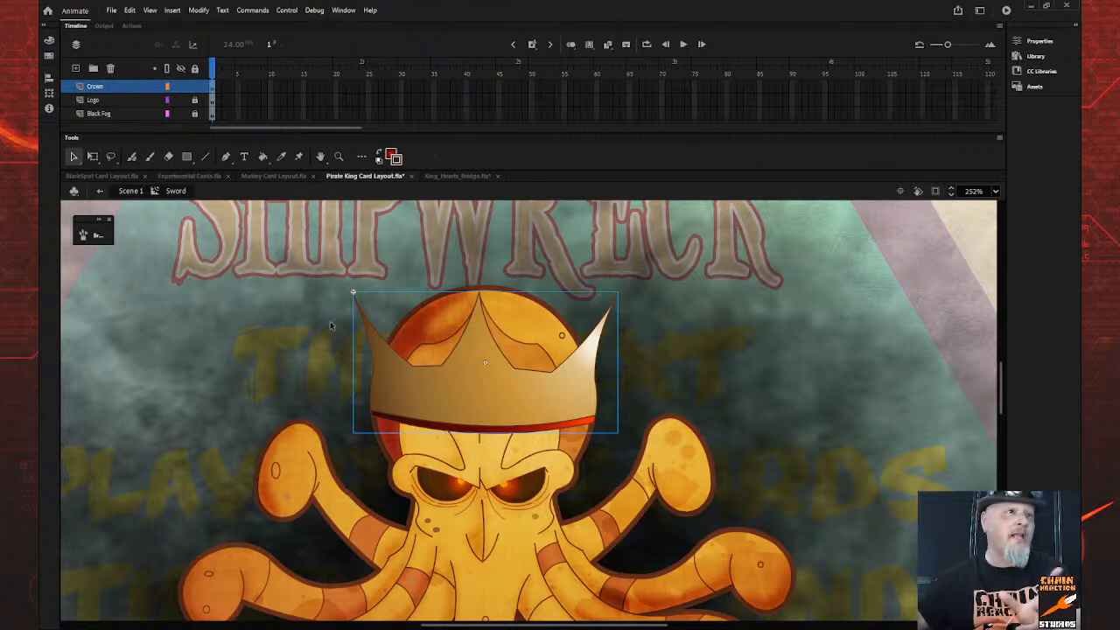
double_click(459, 383)
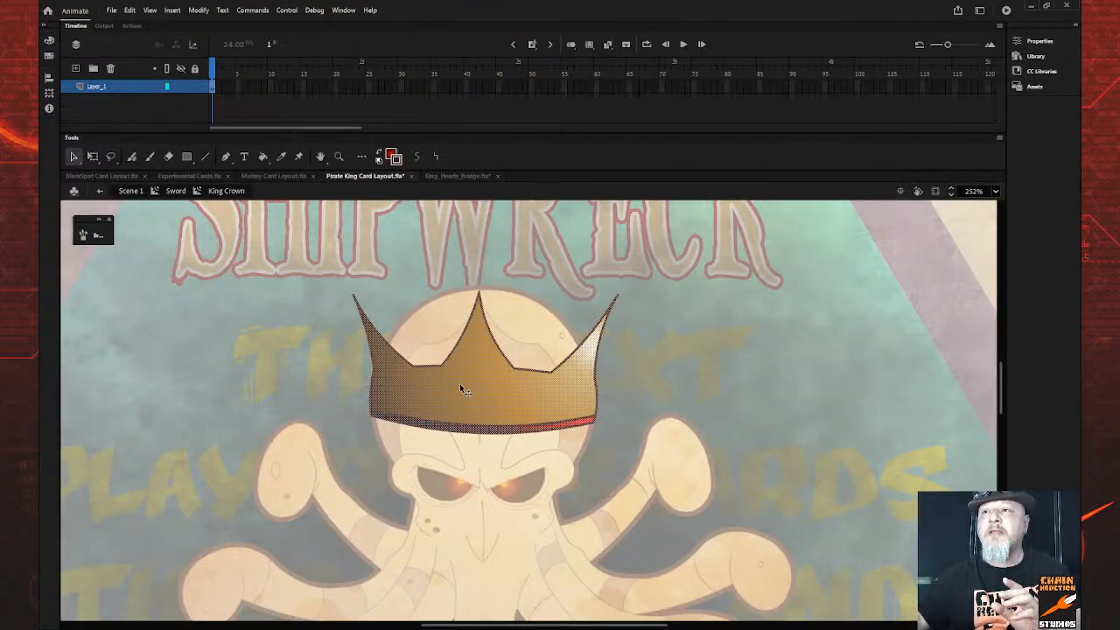
Add a new layer beneath Layer_1 in the King Crown symbol and paste a copy of the crown's outlines in place on it
left_click(399, 358)
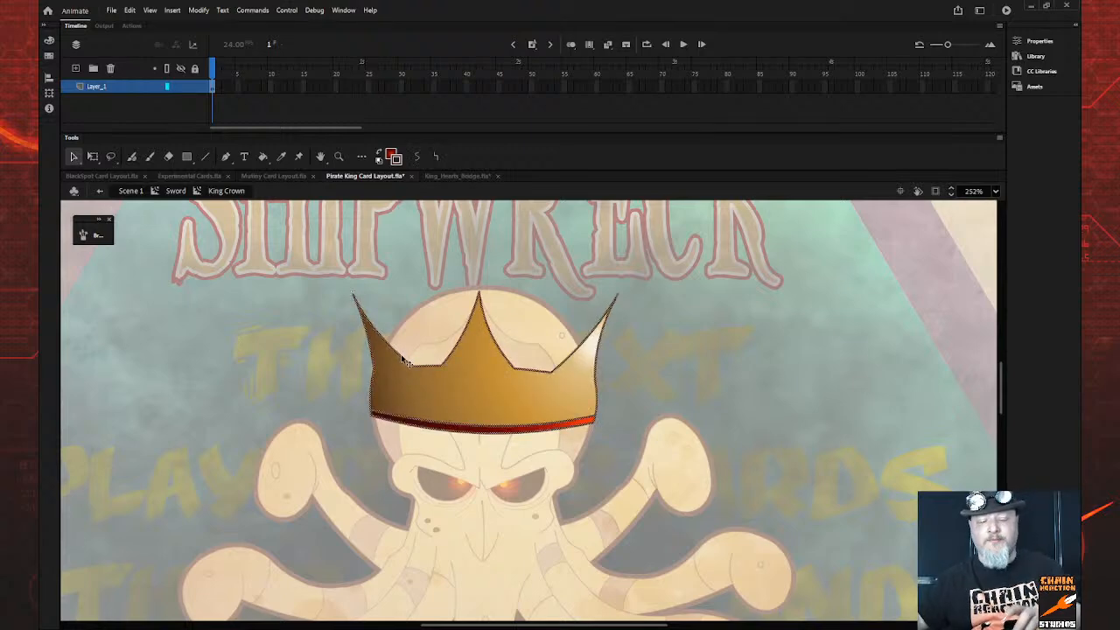
left_click(119, 90)
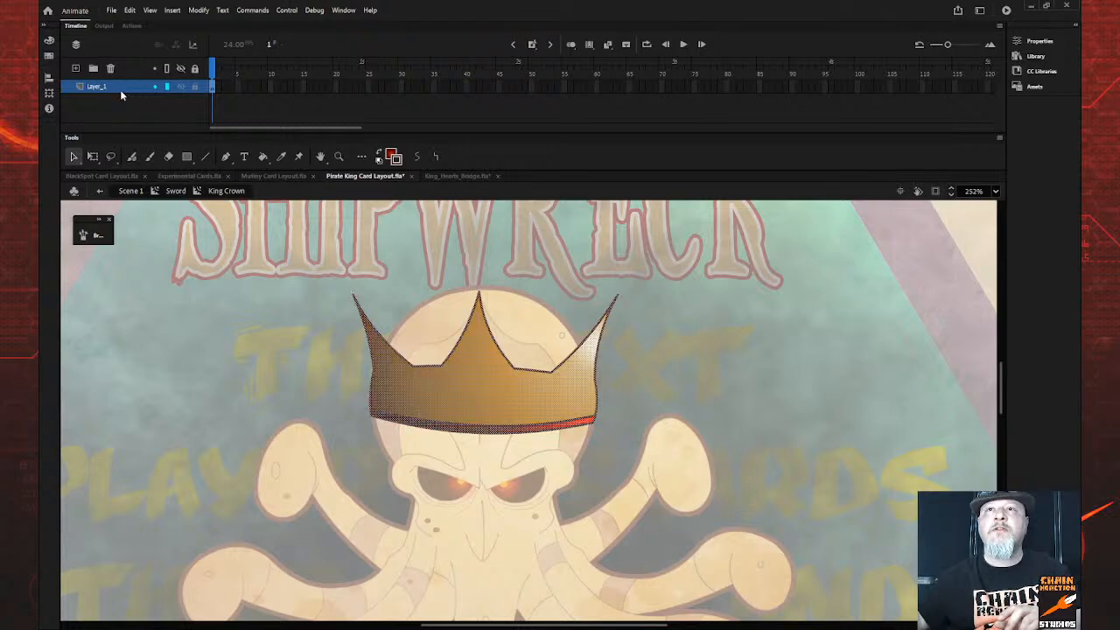
key("ctrl+shift+n")
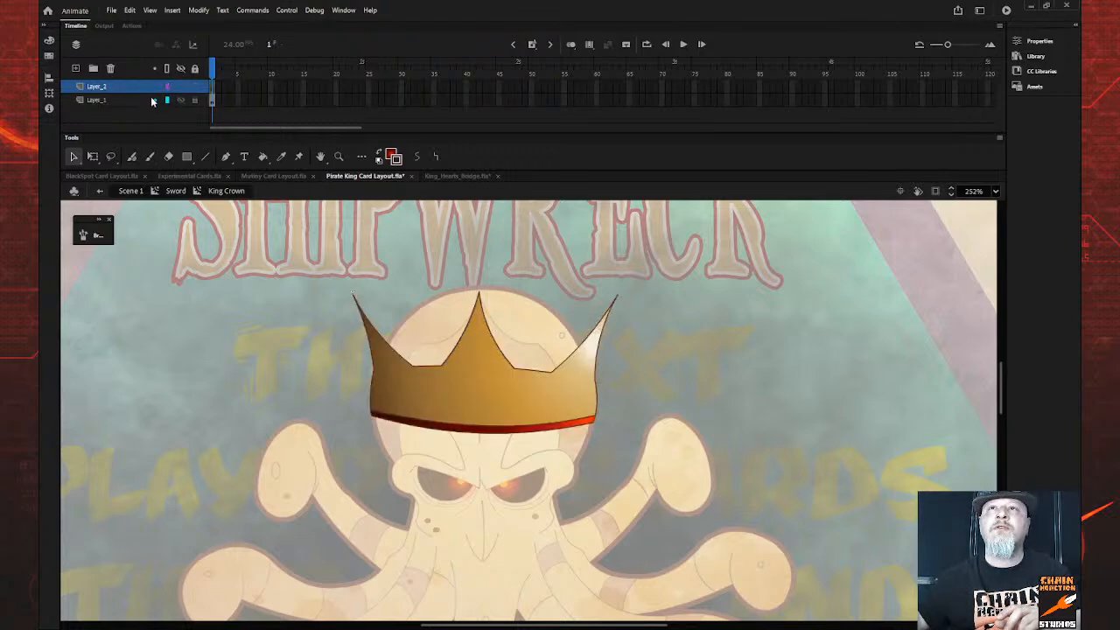
left_click_drag(137, 88, 137, 110)
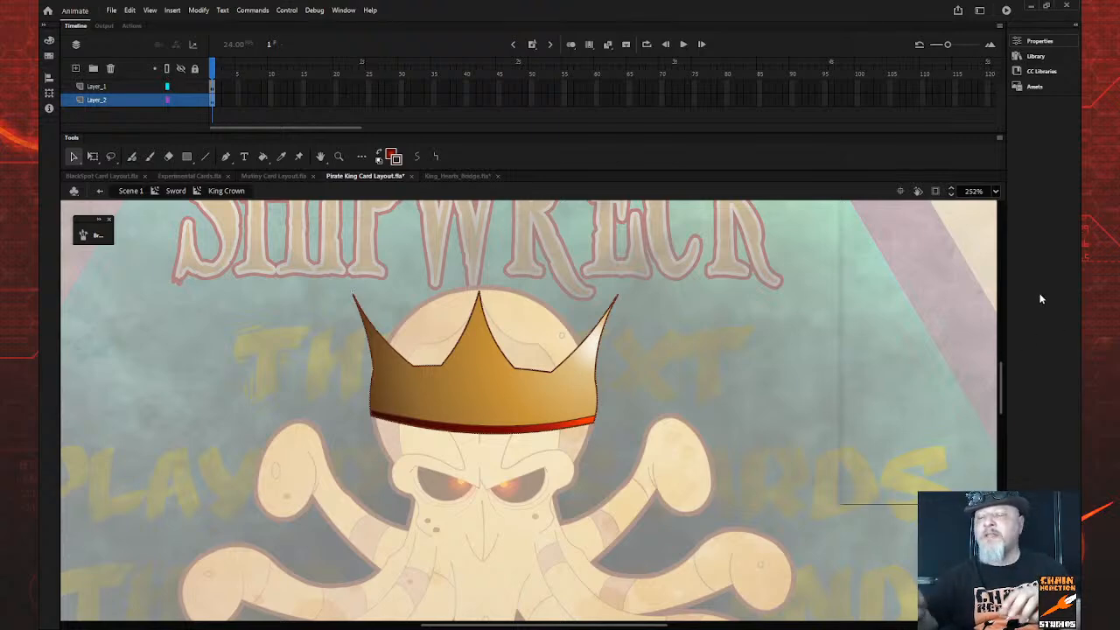
key("ctrl+shift+v")
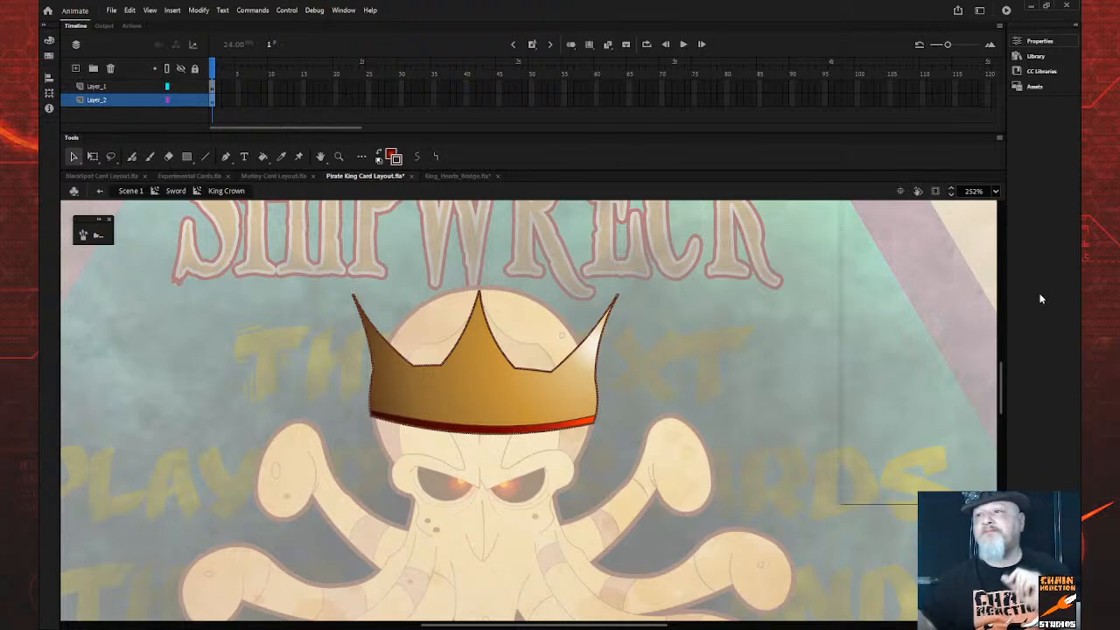
left_click(685, 313)
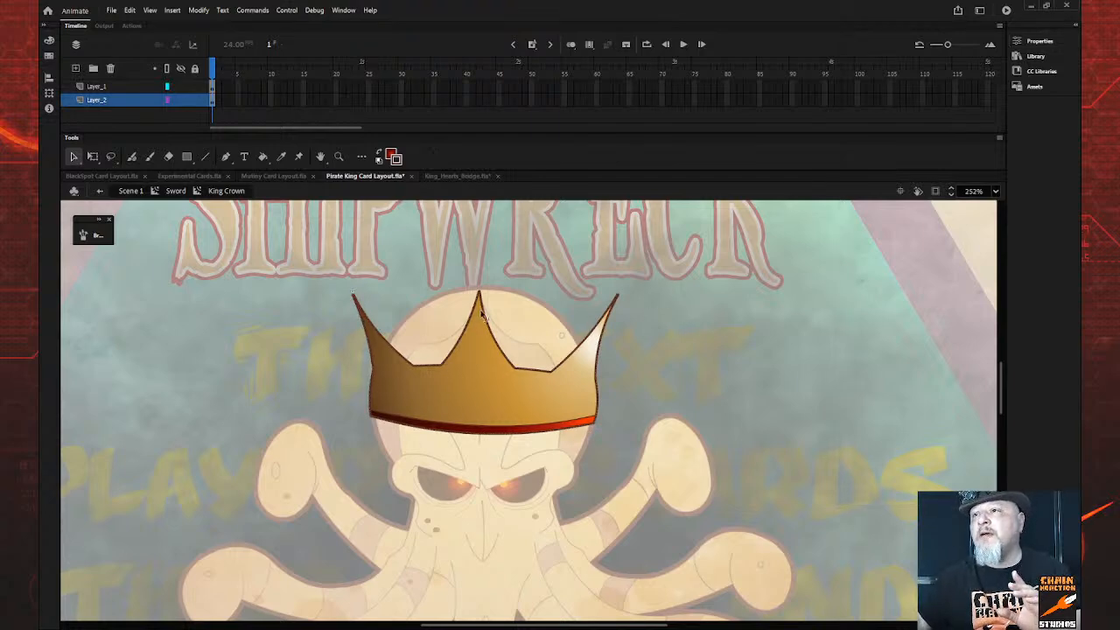
Set the stroke width of the copied crown outline on Layer_2 to 3
left_click(591, 339)
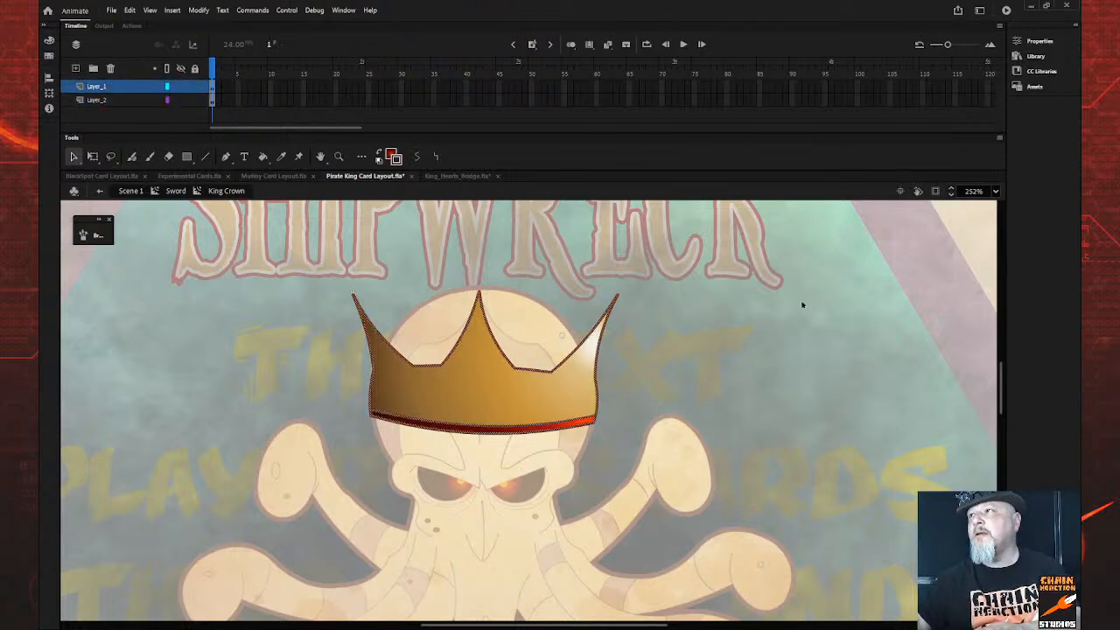
left_click(1033, 43)
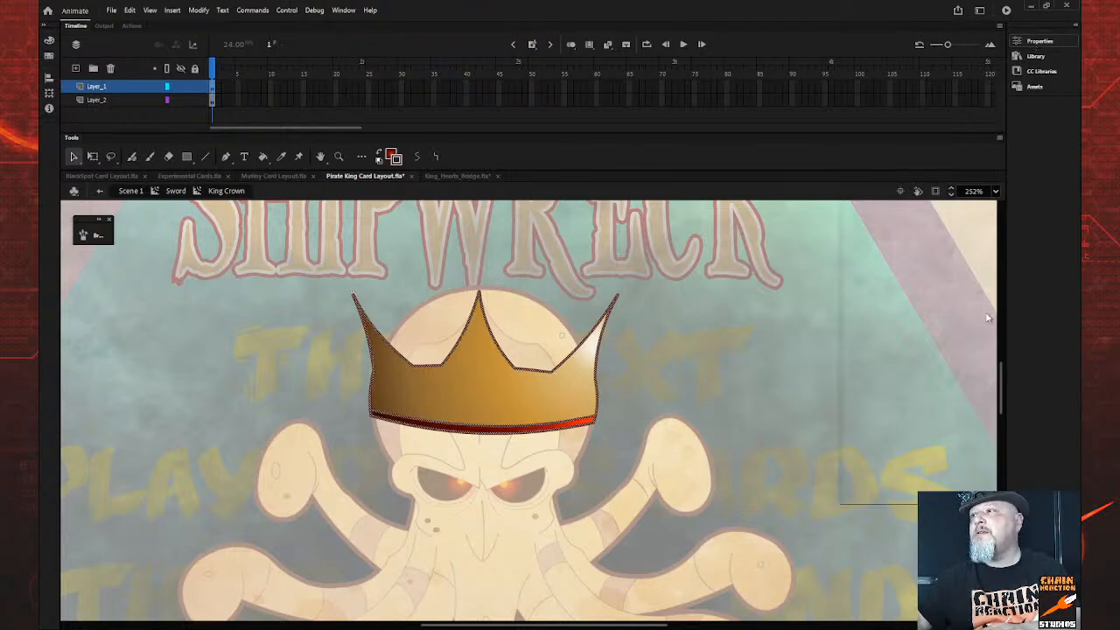
left_click(745, 358)
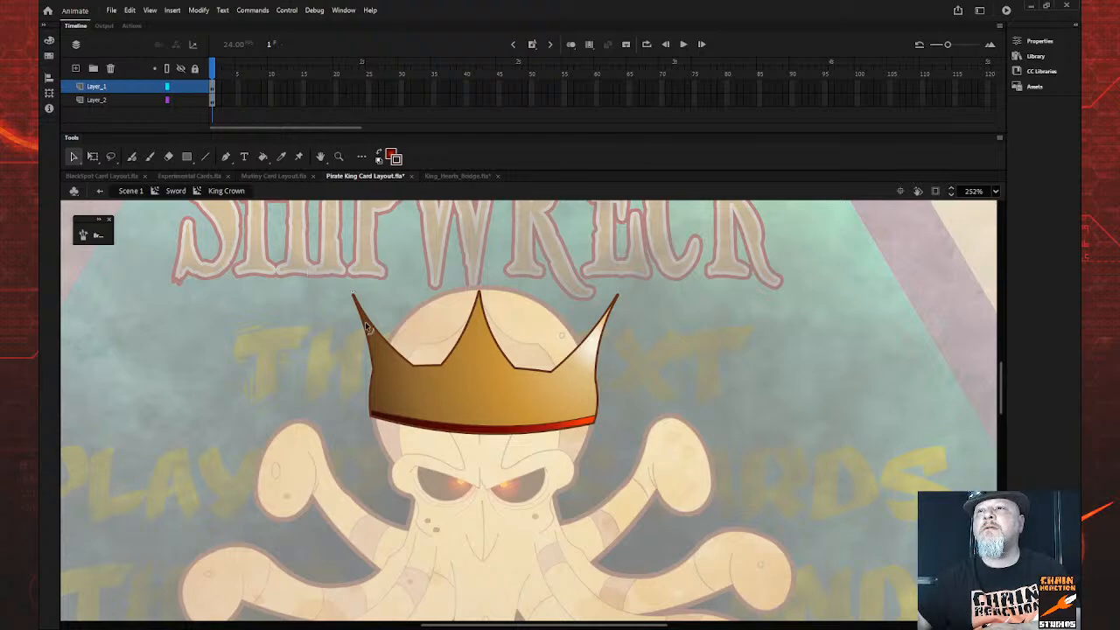
left_click(145, 102)
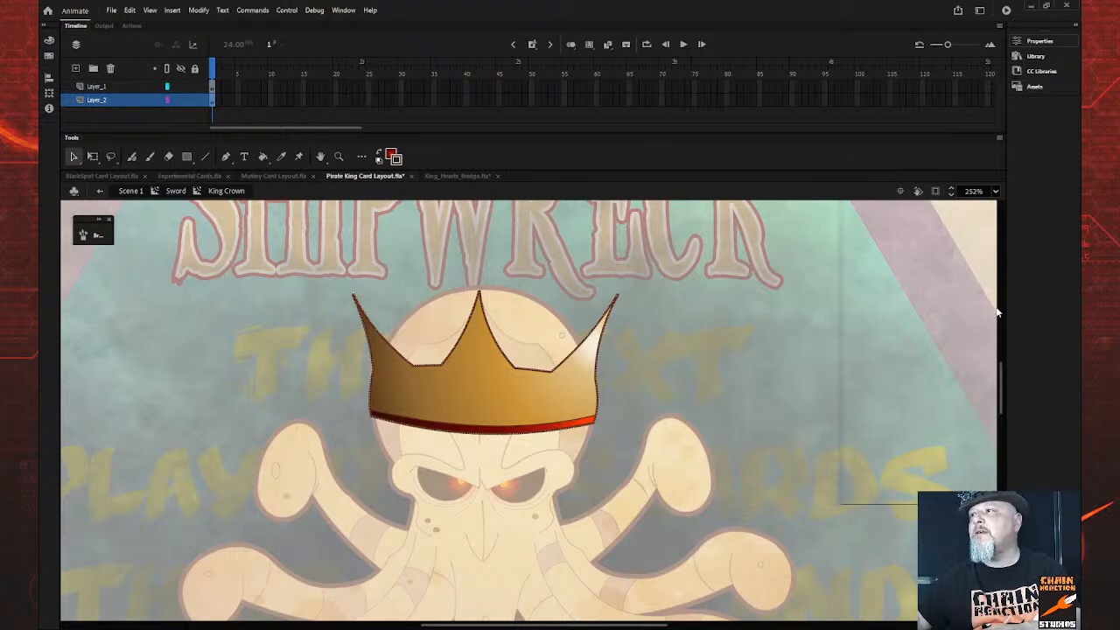
type("3")
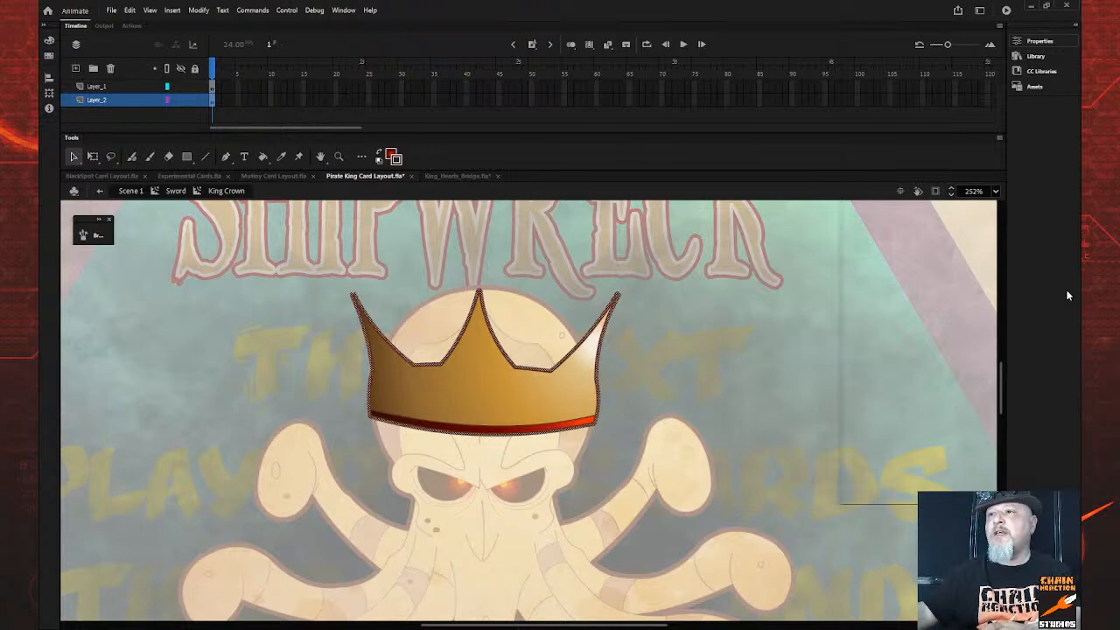
left_click(726, 376)
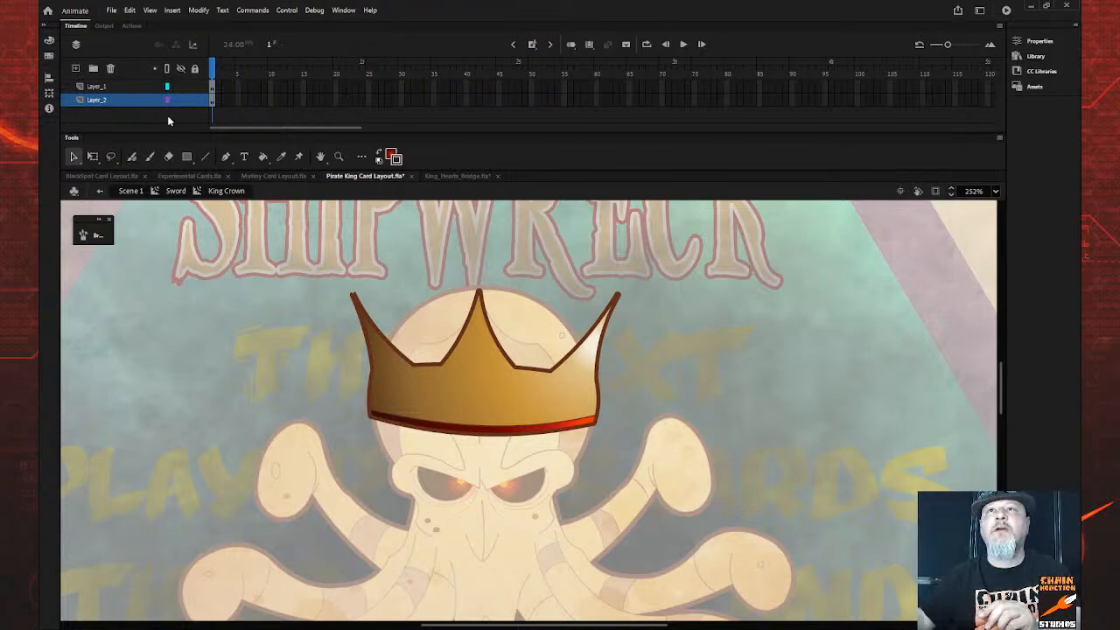
Reduce the stroke width of the crown outline on Layer_2 to give a thinner border around the crown
left_click(411, 375)
left_click(307, 378)
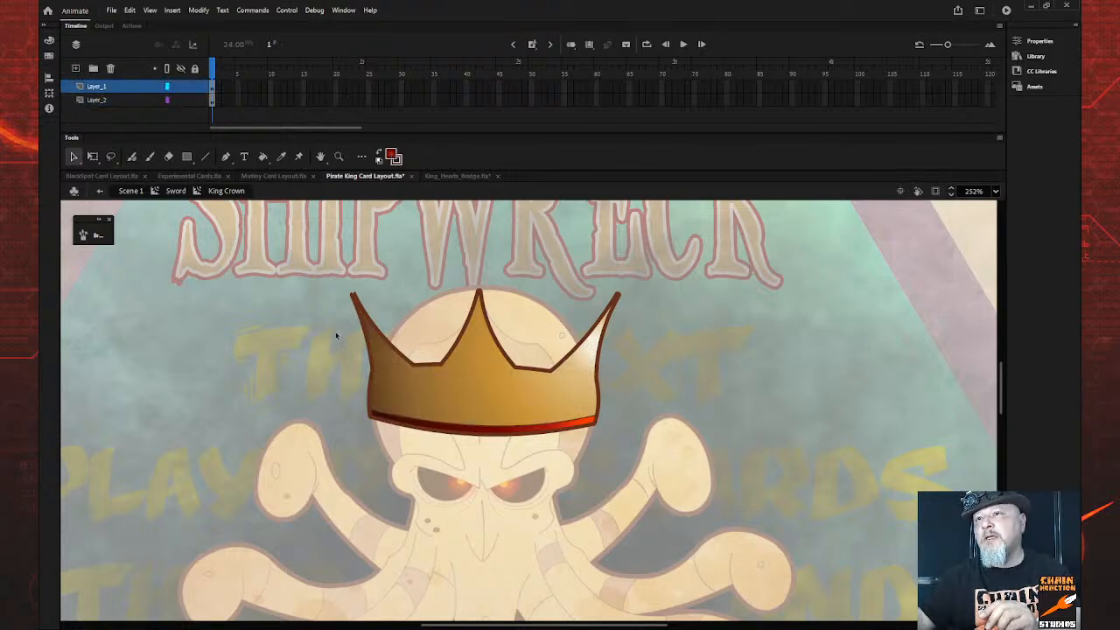
left_click(370, 334)
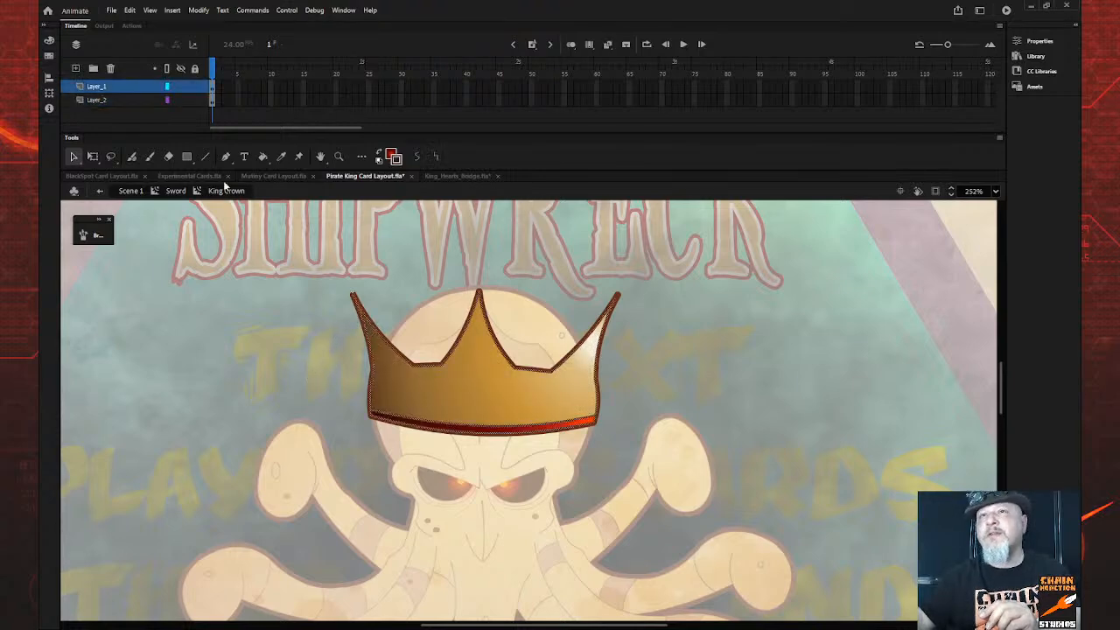
left_click(136, 101)
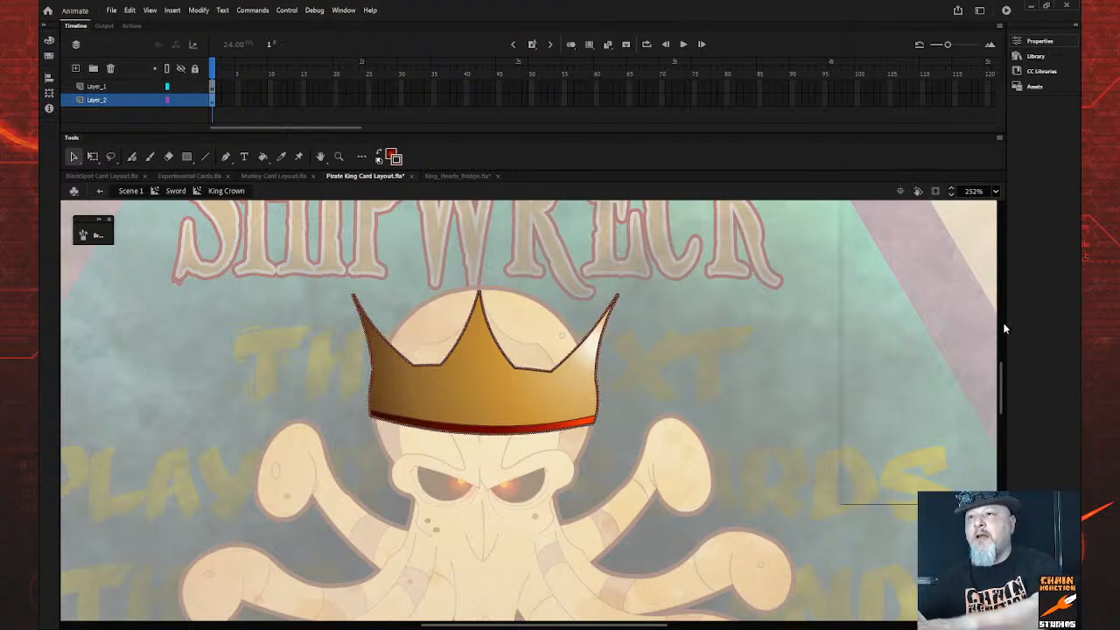
left_click(688, 459)
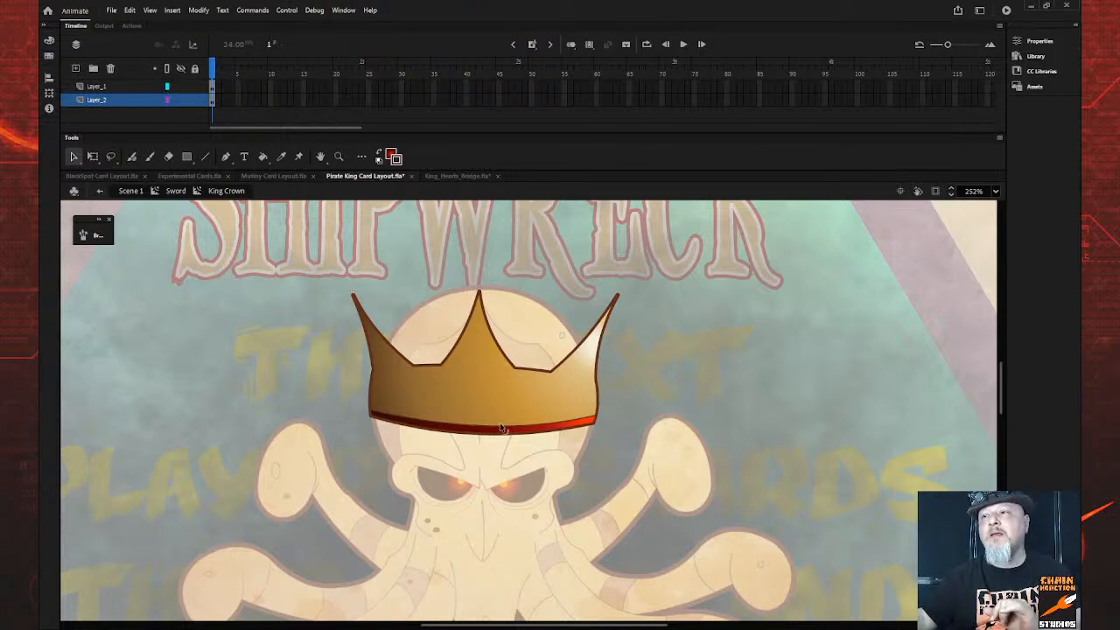
Lock both layers of the King Crown symbol and rename Layer_1 as Crown
left_click(196, 72)
left_click(100, 85)
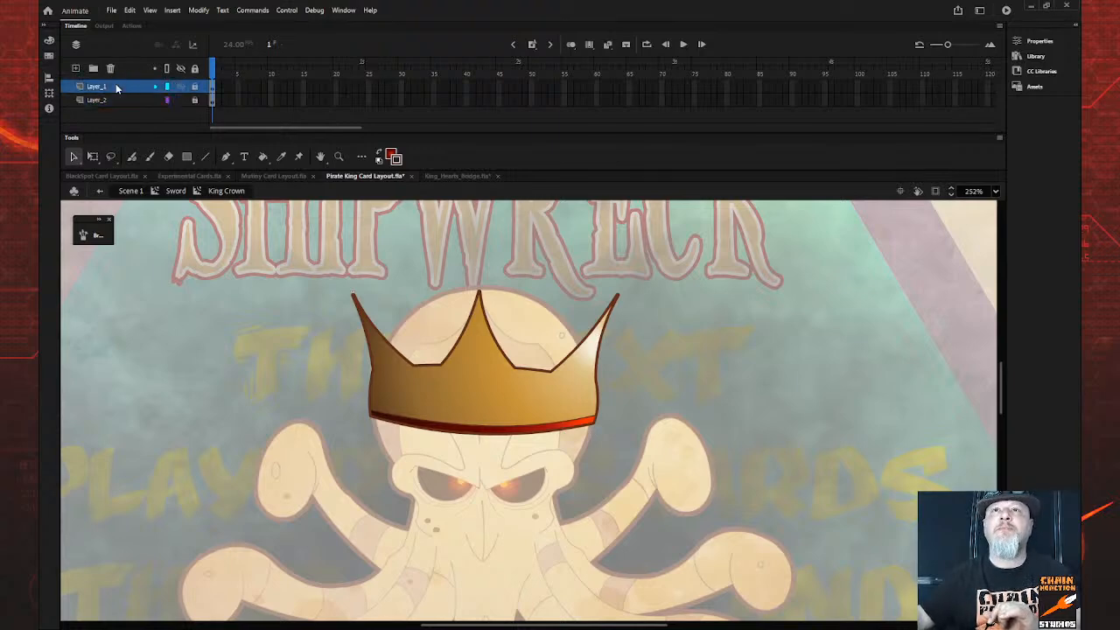
double_click(100, 86)
type("Crown")
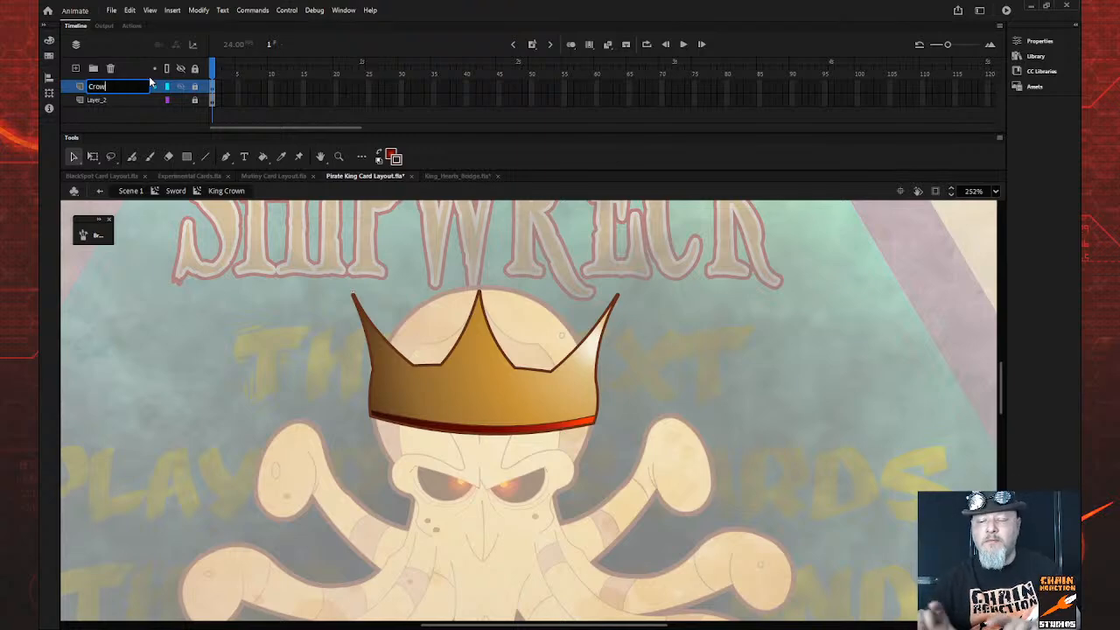
key("Return")
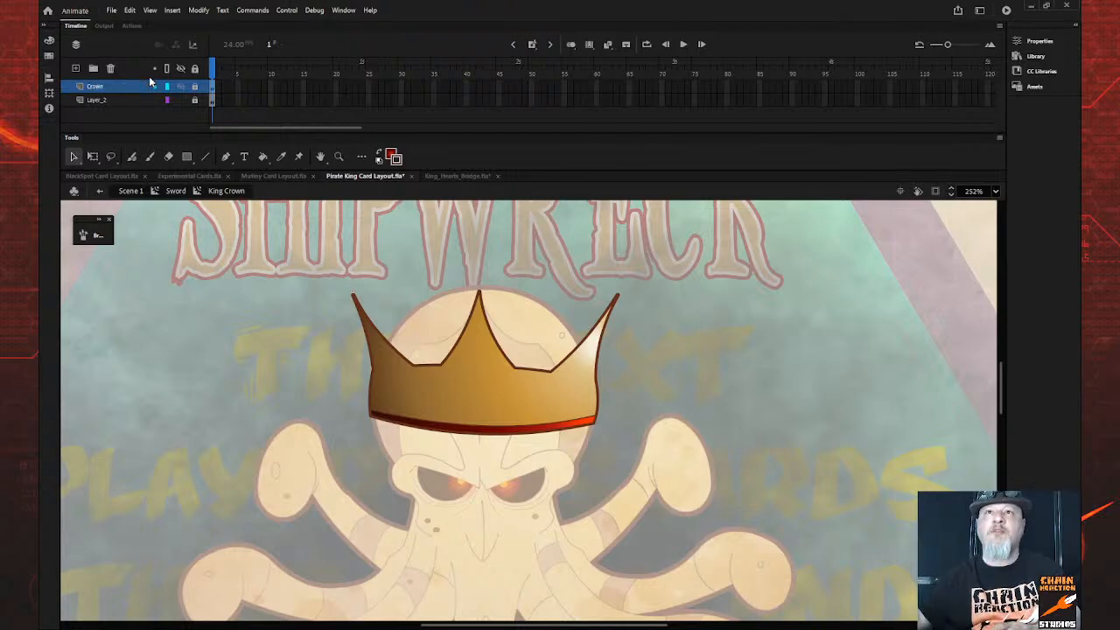
Rename Layer_2 in the King Crown symbol as Outline
left_click(110, 100)
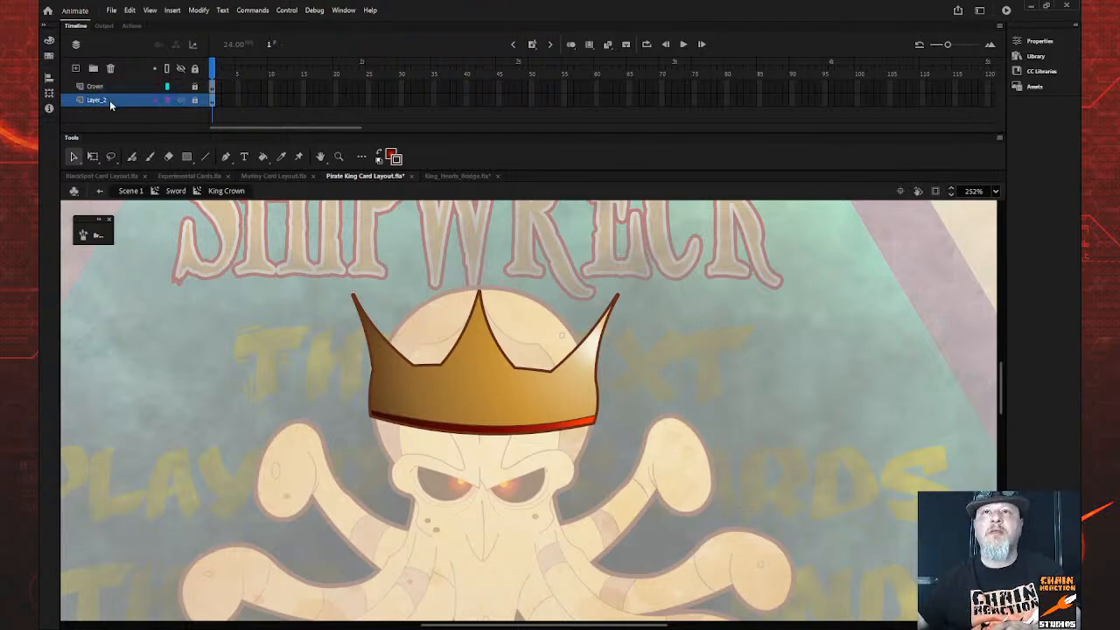
double_click(109, 100)
type("C")
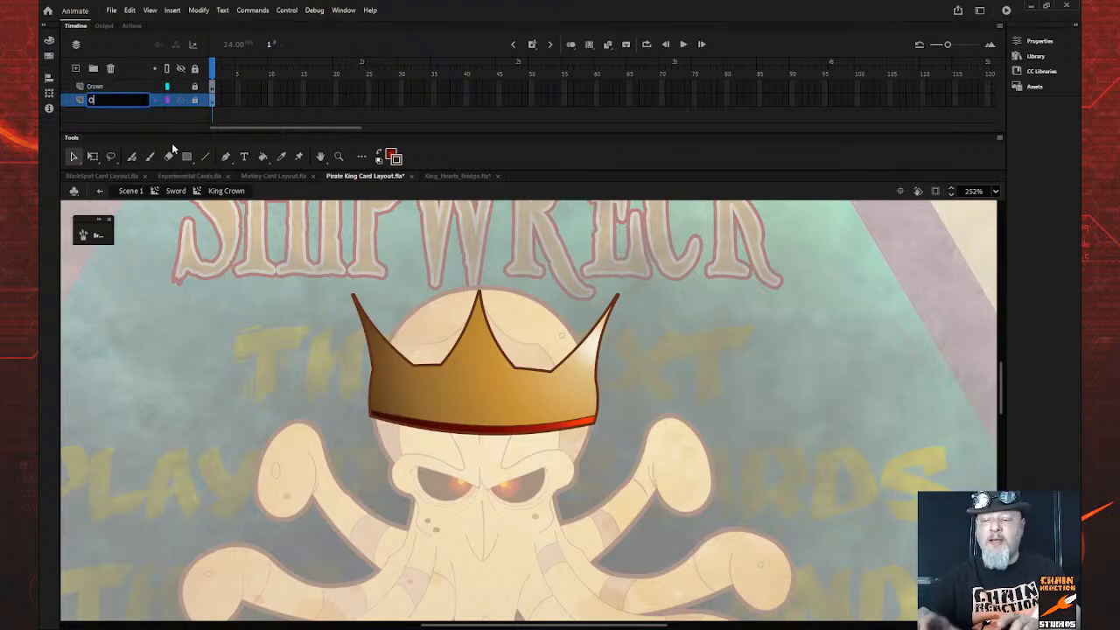
type("utline")
key("Return")
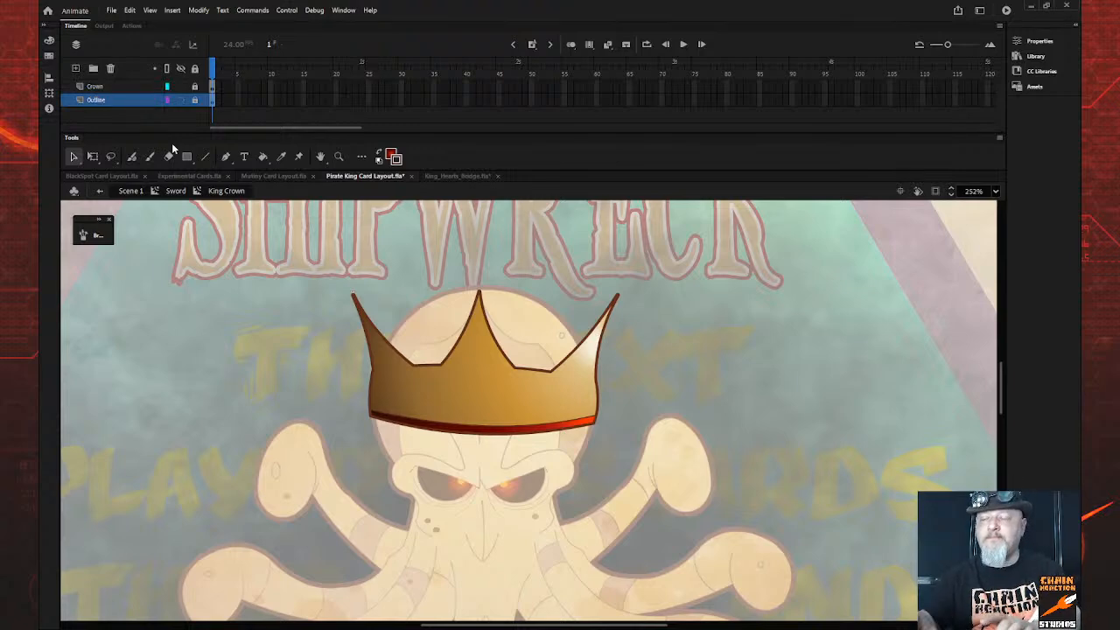
Add a new layer above the Crown layer in the King Crown symbol
left_click(140, 87)
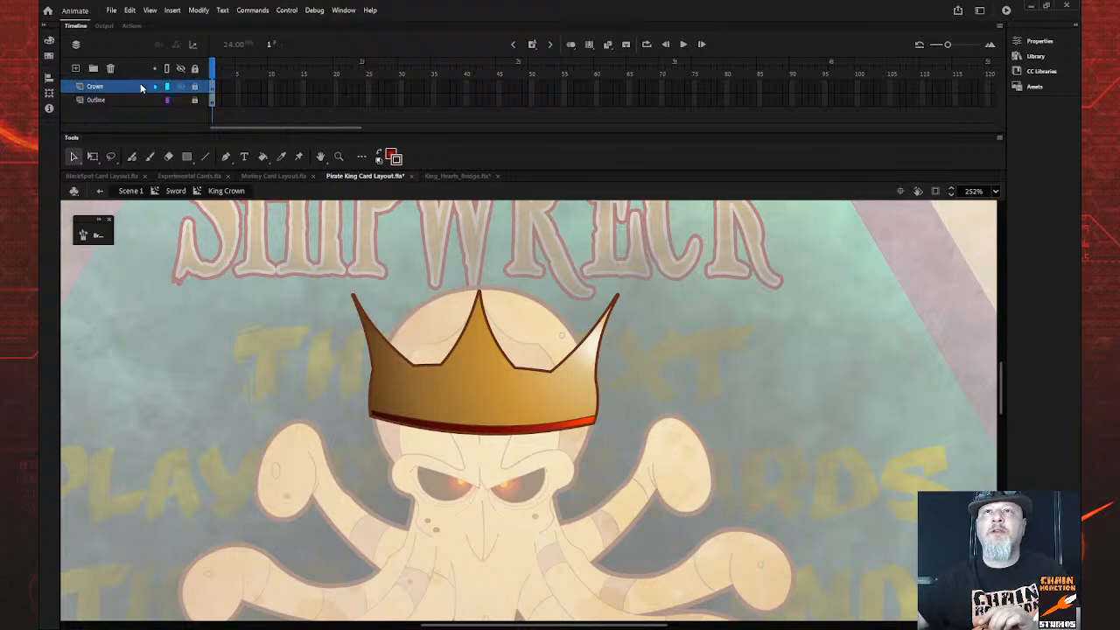
key("ctrl+shift+n")
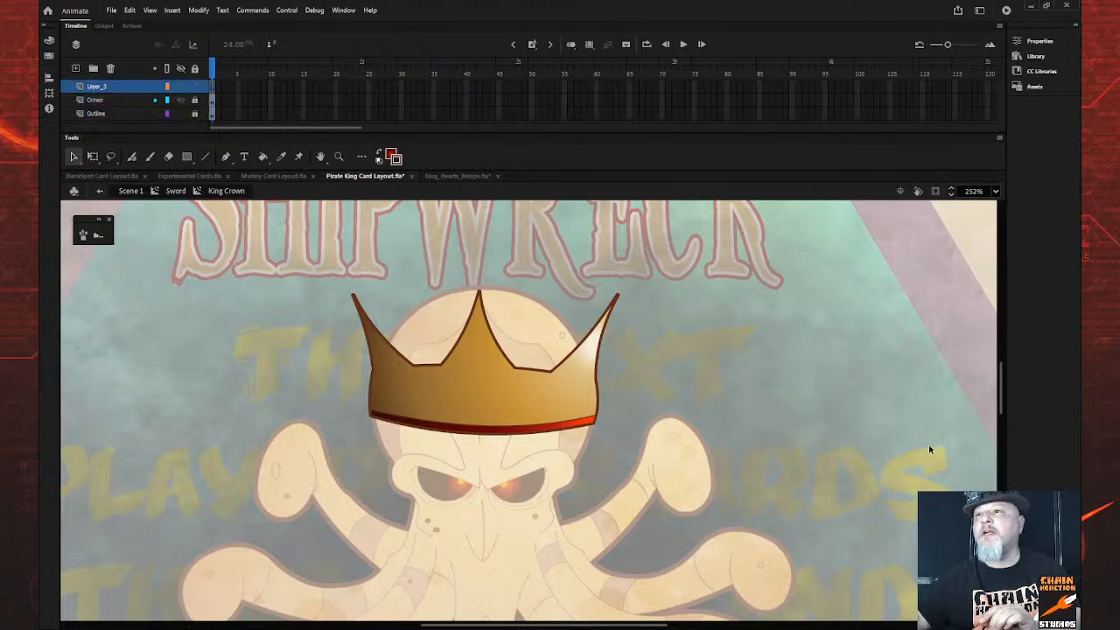
scroll(683, 432, "up", 2)
scroll(683, 432, "down", 2)
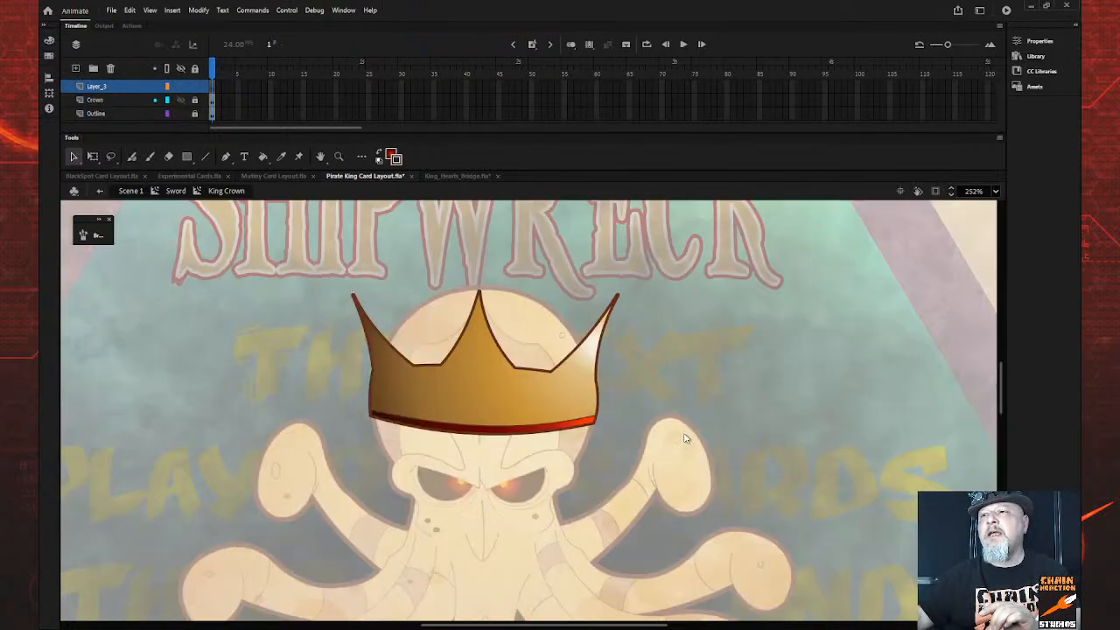
Draw a circle with a green stroke and no fill in the middle of the crown's band on Layer_3
key("z")
left_click_drag(414, 338, 537, 458)
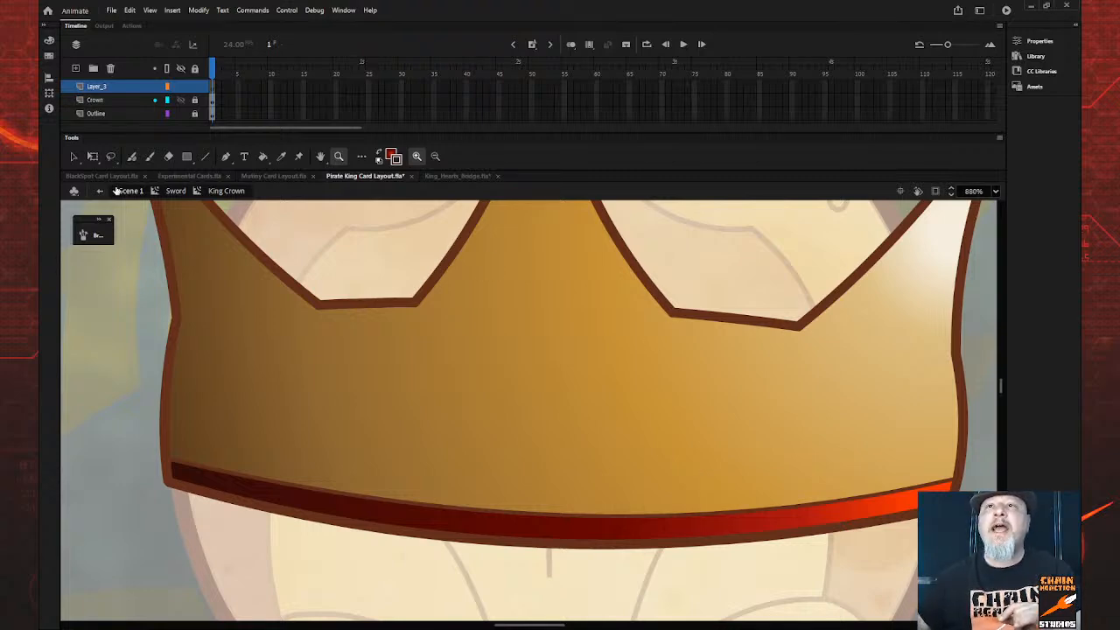
left_click(186, 158)
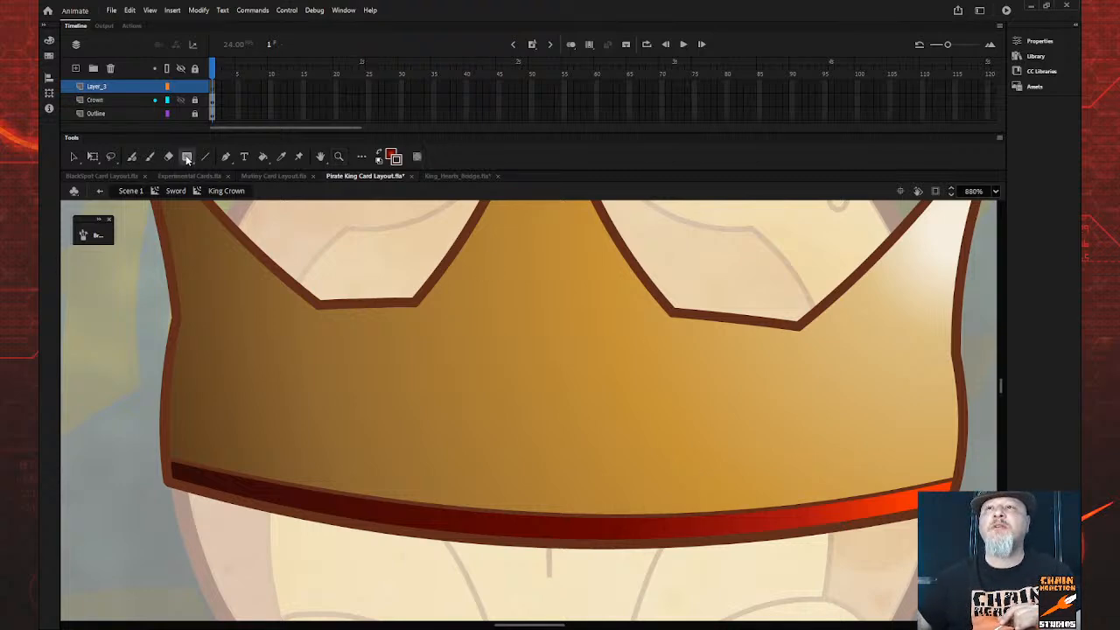
key("o")
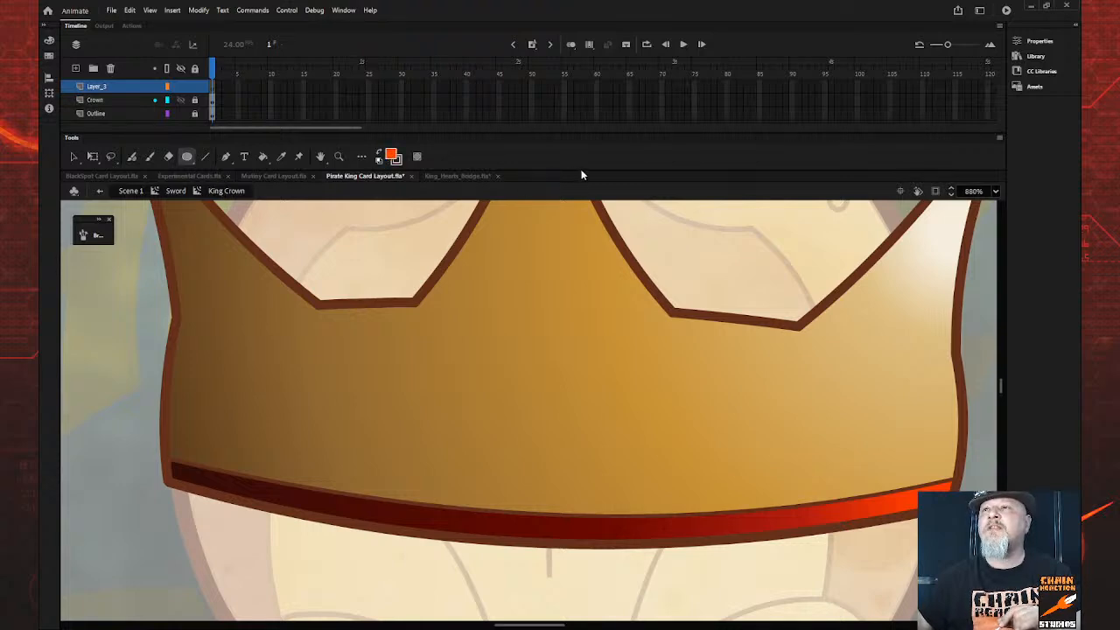
left_click(572, 174)
left_click(398, 162)
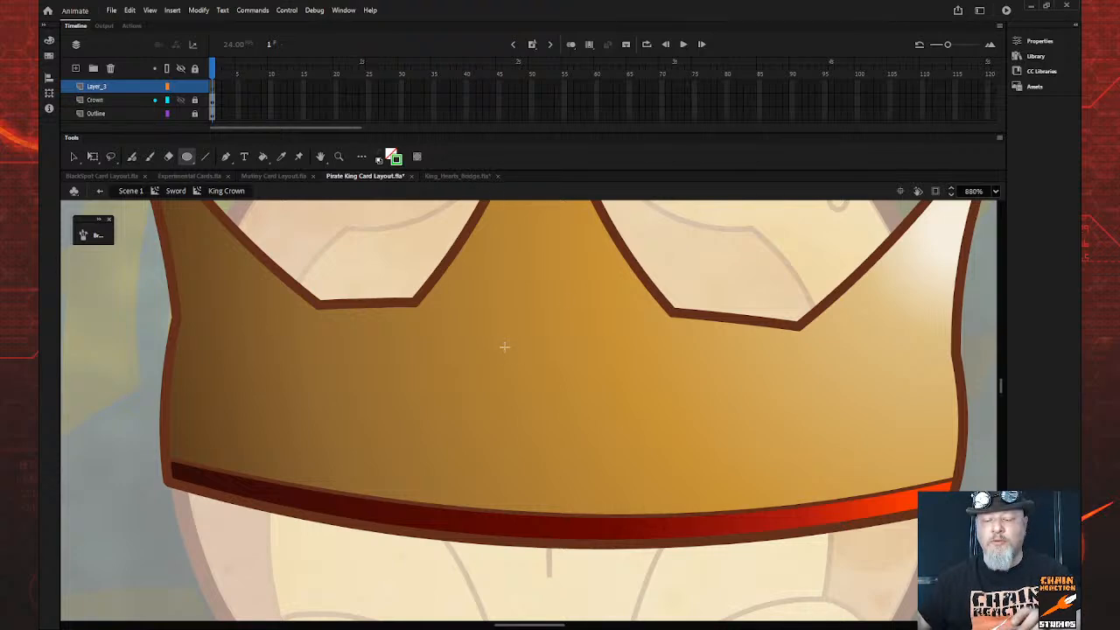
left_click_drag(455, 319, 609, 429)
Reduce the stroke width of the green circle to a thin outline
left_click(72, 157)
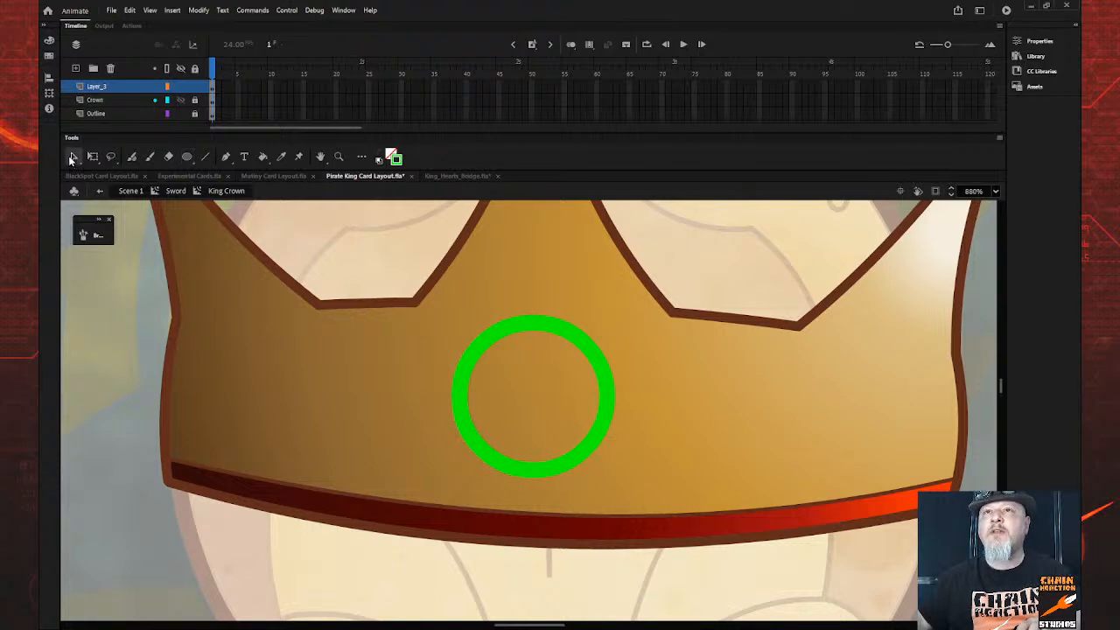
left_click(515, 330)
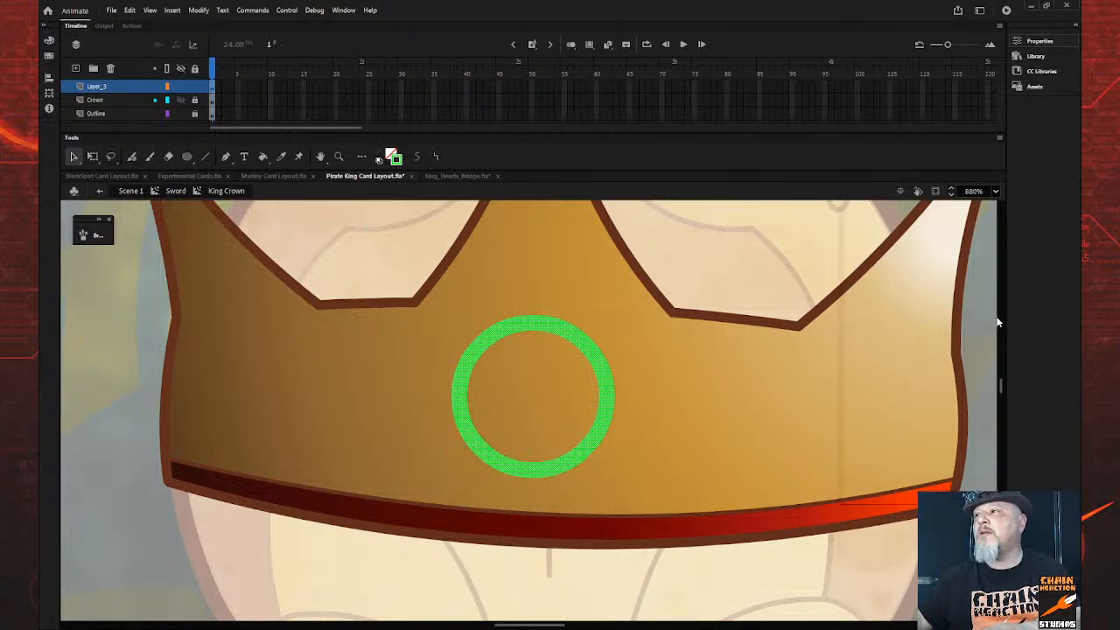
key("ctrl+z")
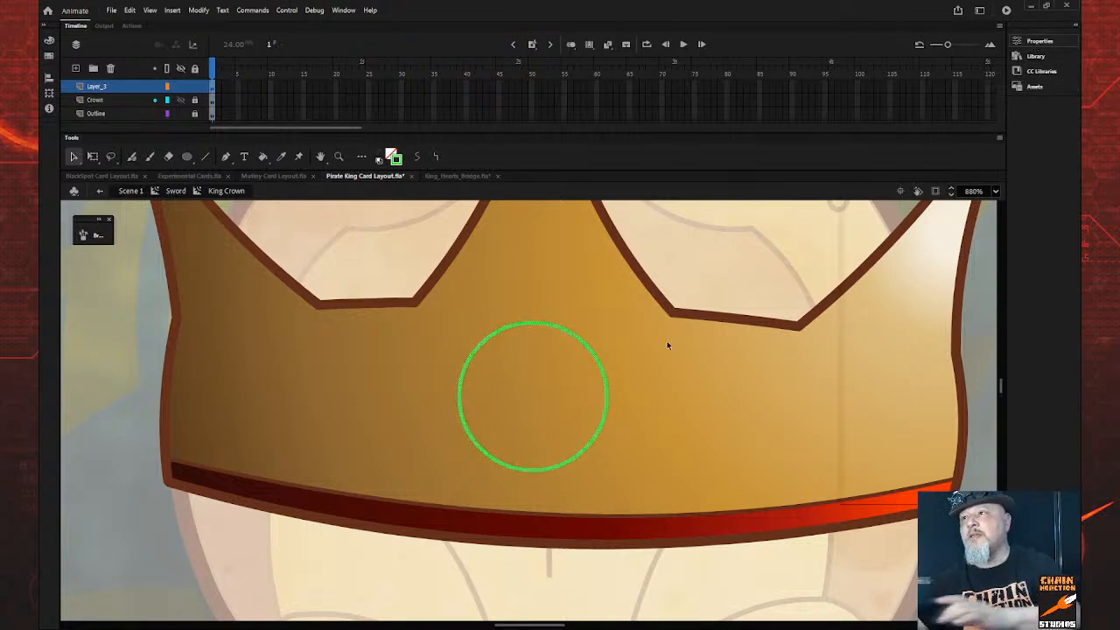
key("ctrl+y")
key("ctrl+z")
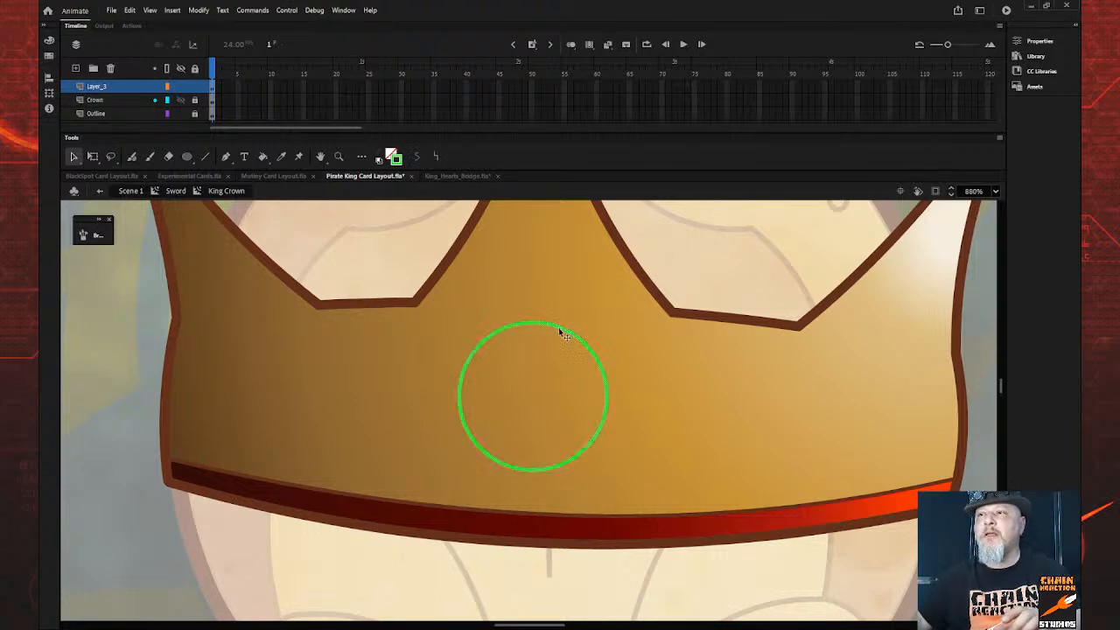
Enlarge the green circle about its center to nearly fill the band's height, and nudge it slightly right and up
key("q")
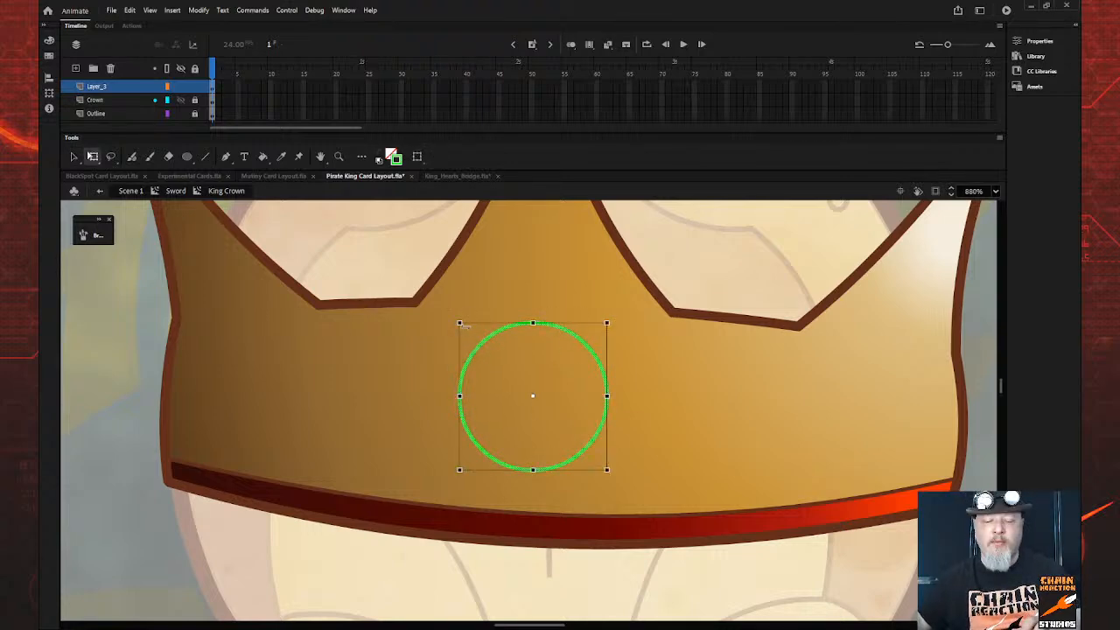
left_click_drag(459, 325, 420, 288)
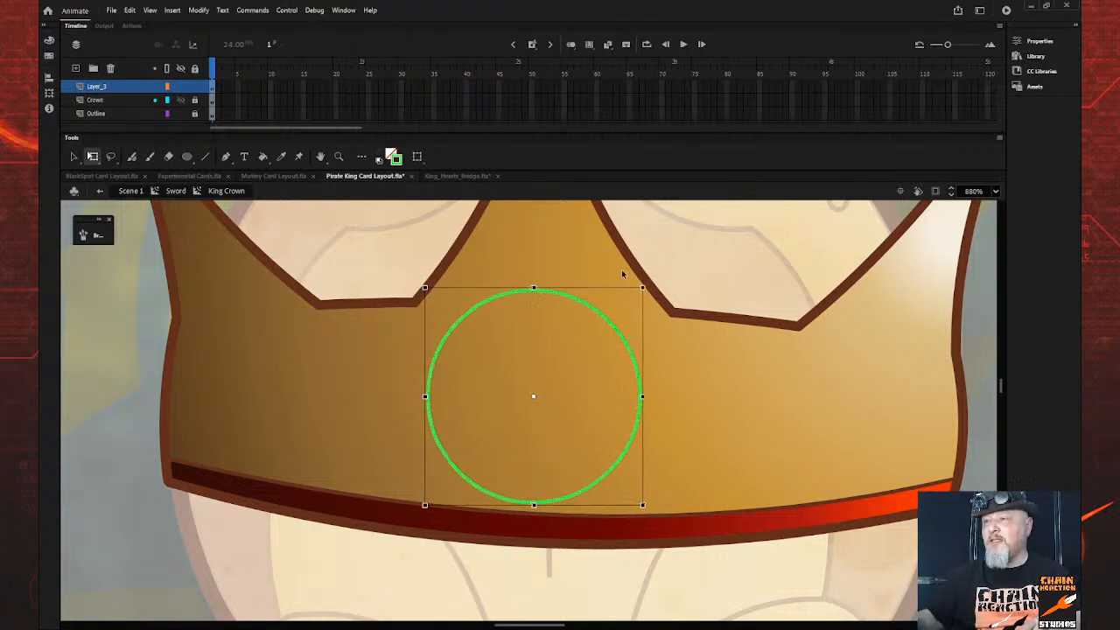
key("Right")
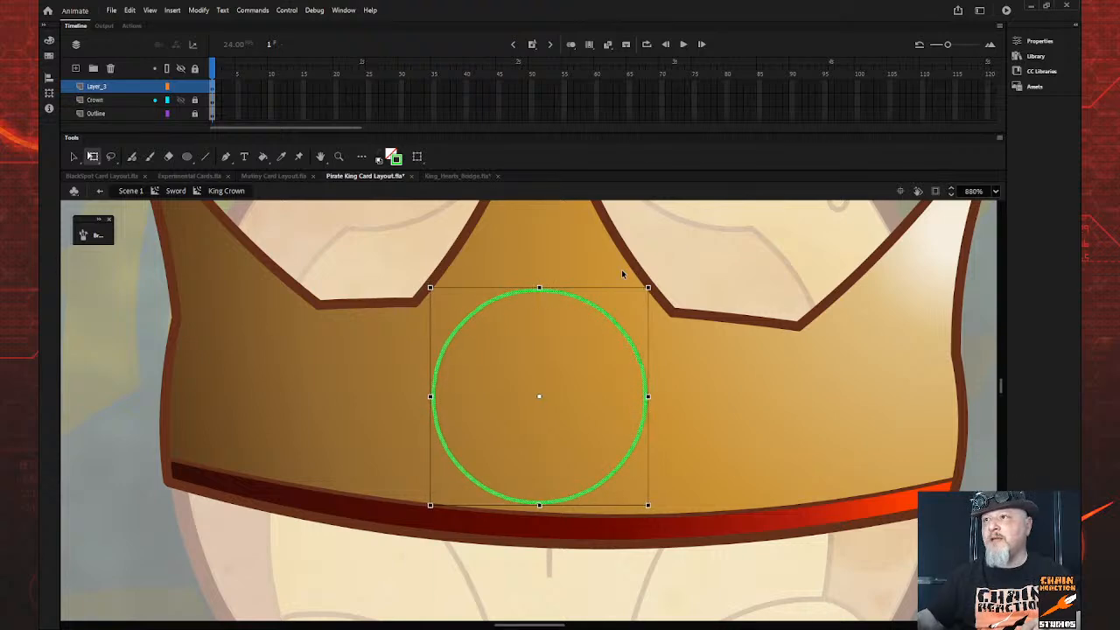
key("Up")
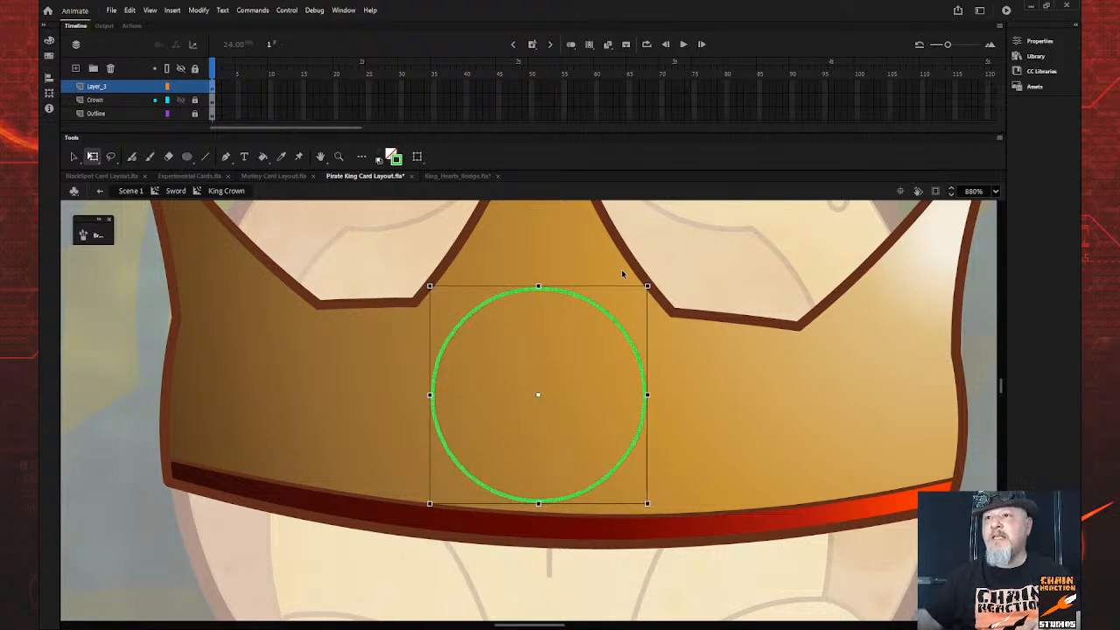
Draw a horizontal line across the middle of the green circle and bend it slightly downward into a curve
left_click(207, 158)
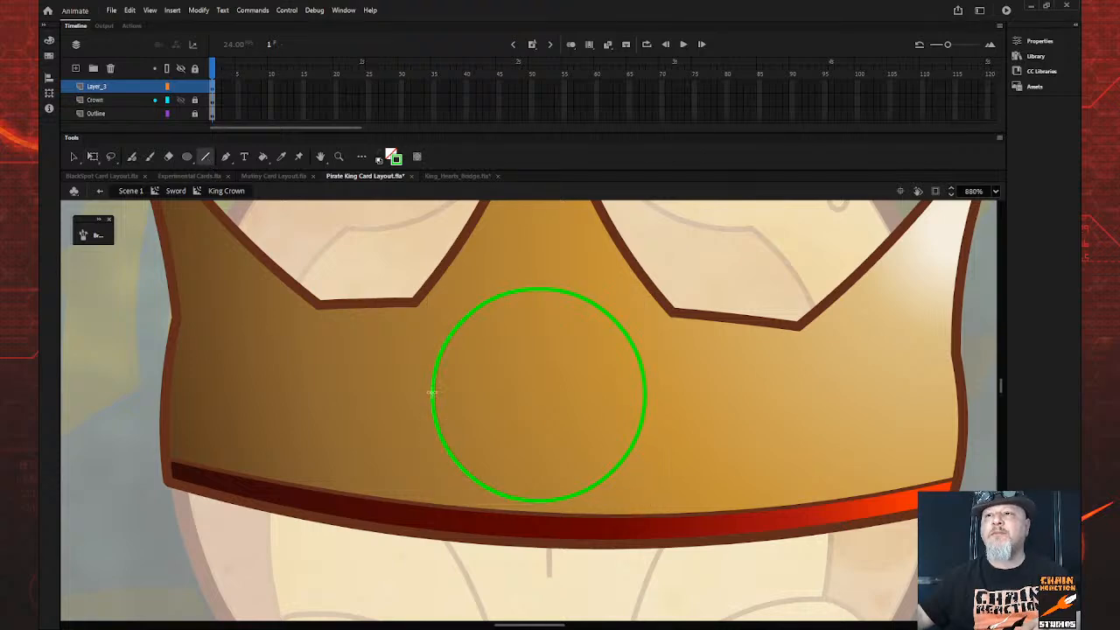
left_click_drag(432, 393, 644, 393)
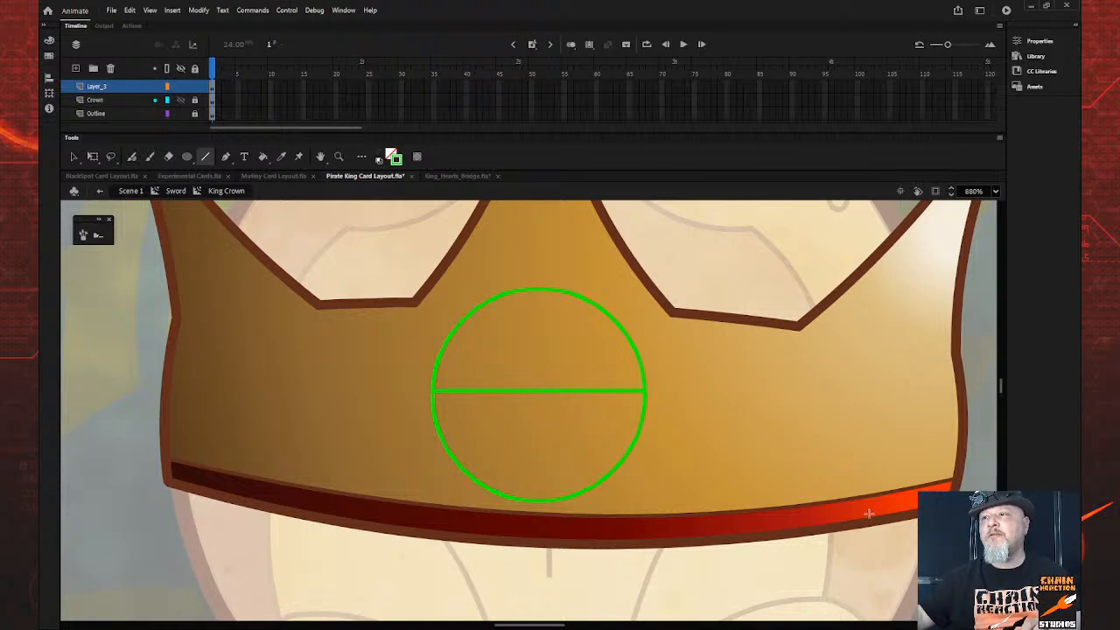
left_click(74, 158)
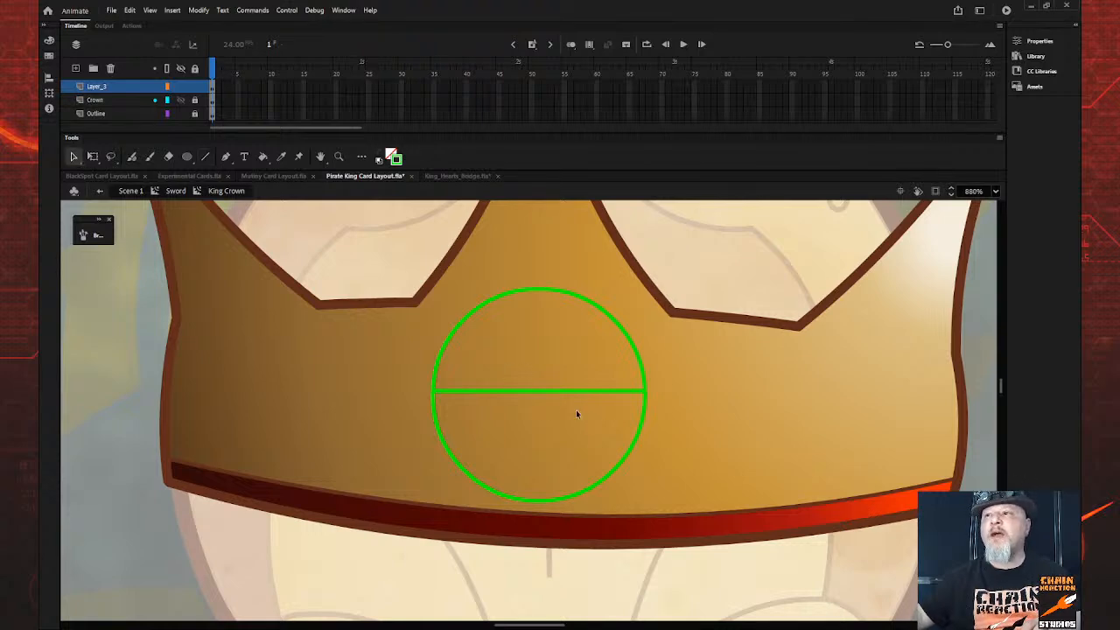
left_click_drag(541, 393, 543, 408)
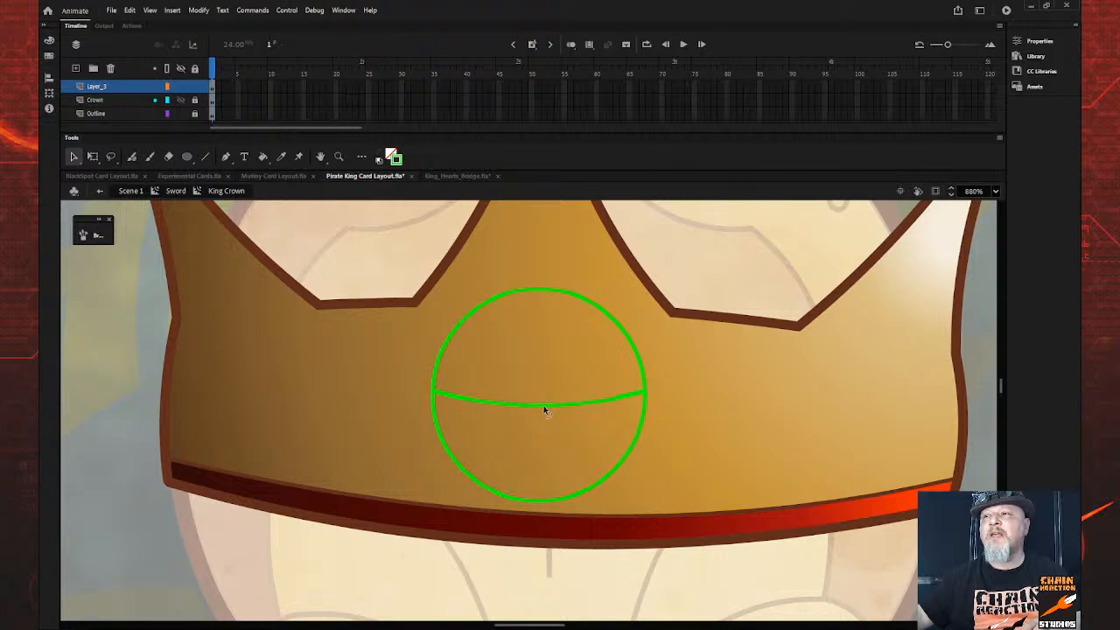
Draw two mirrored slanted lines from the curve down to the circle's lower edge, flaring outward as the sides of a jaw
left_click(206, 158)
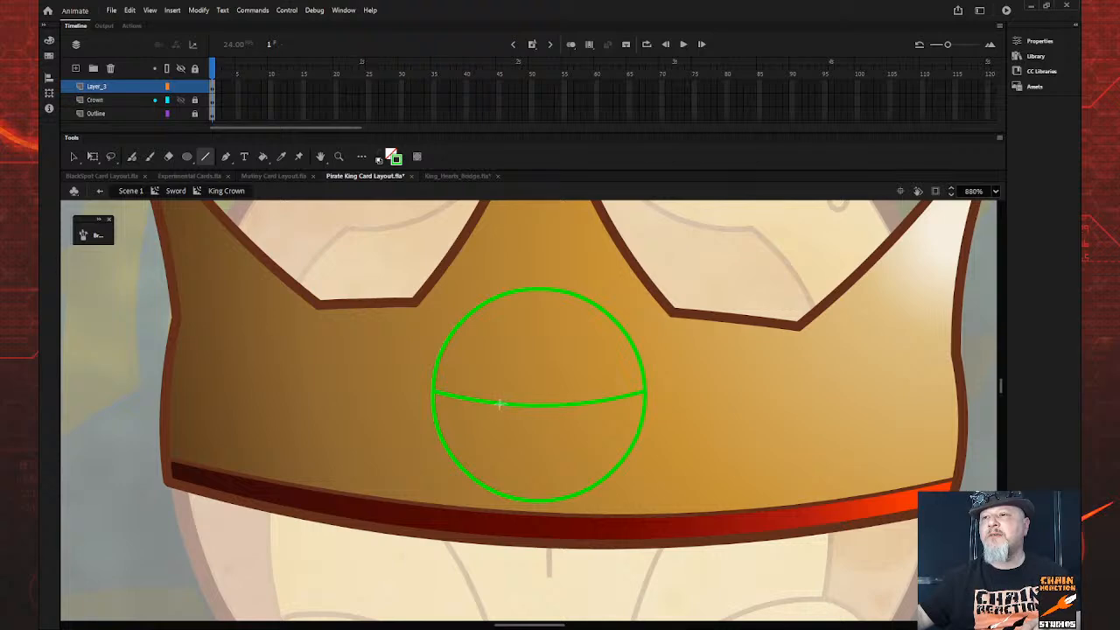
left_click_drag(501, 403, 480, 480)
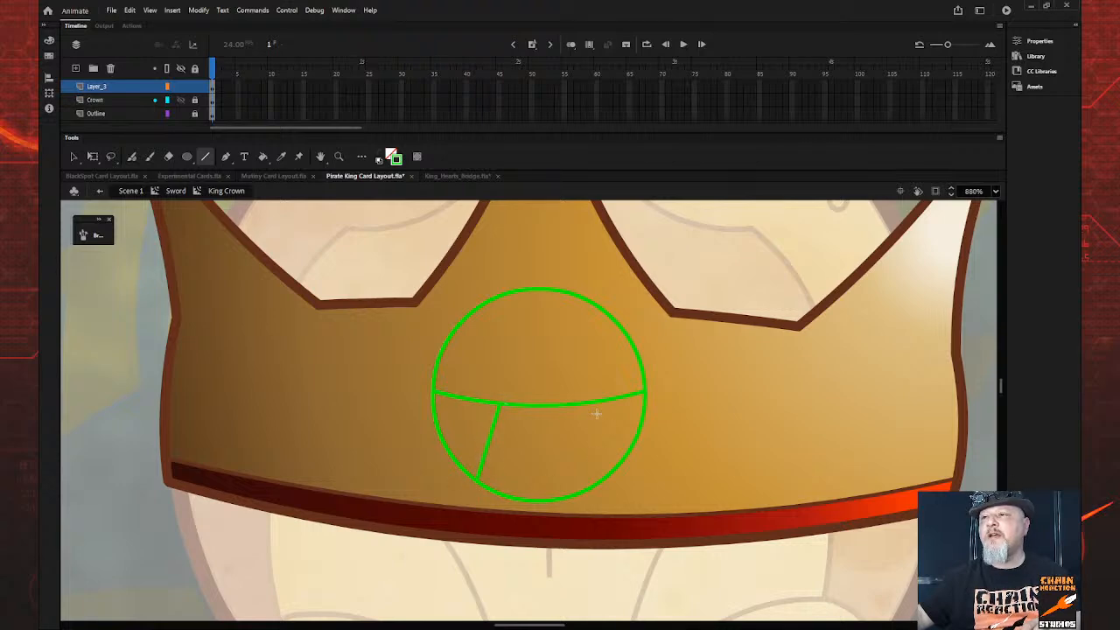
left_click_drag(600, 401, 608, 455)
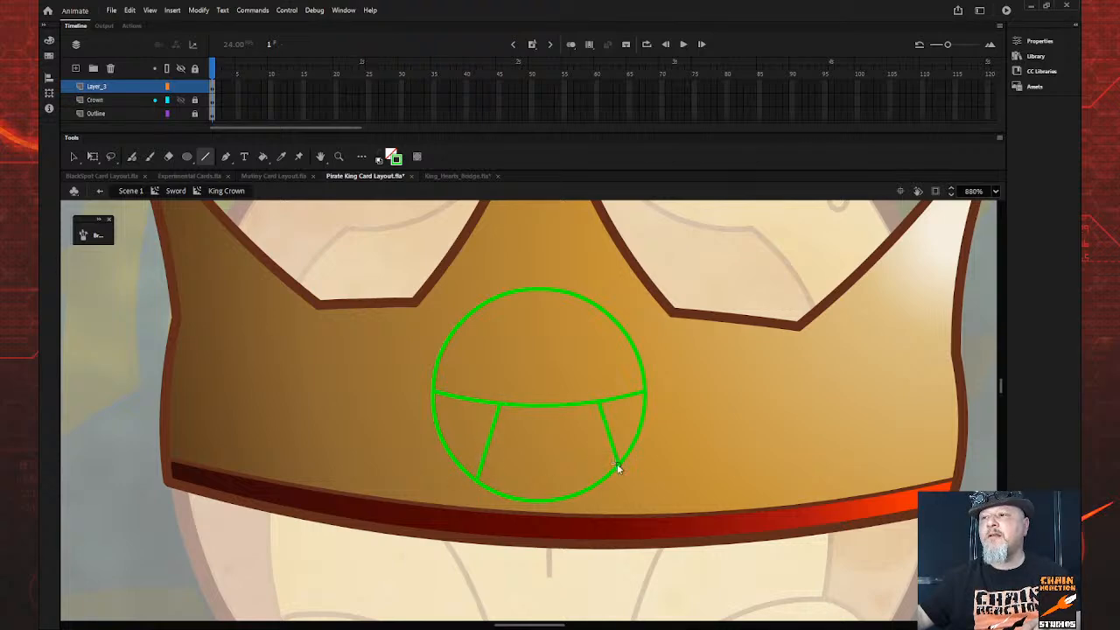
key("ctrl+z")
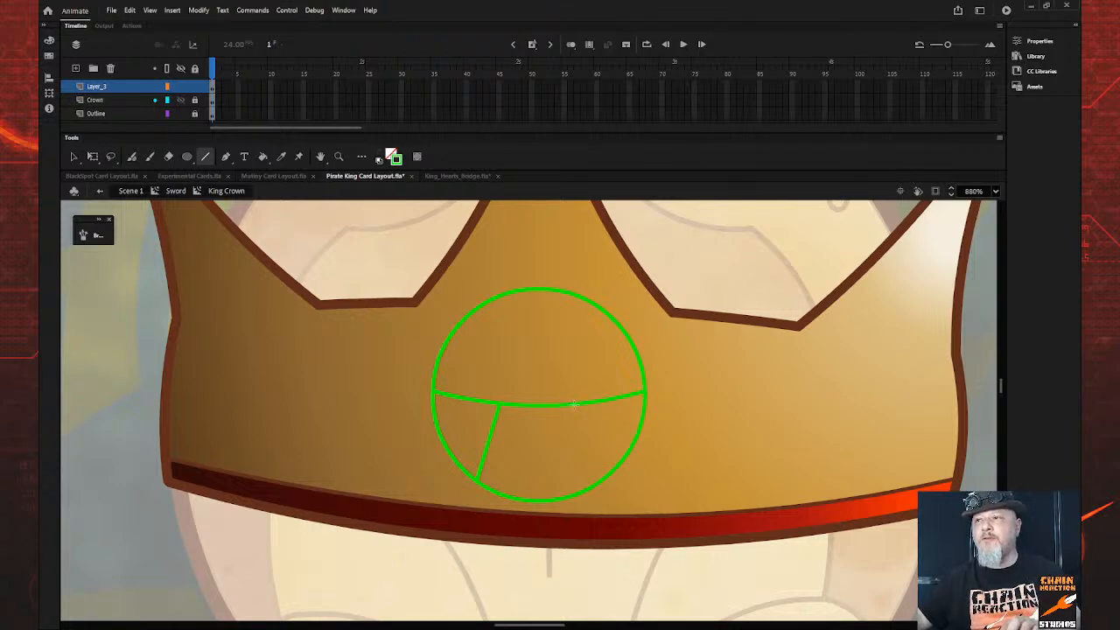
left_click_drag(578, 404, 607, 477)
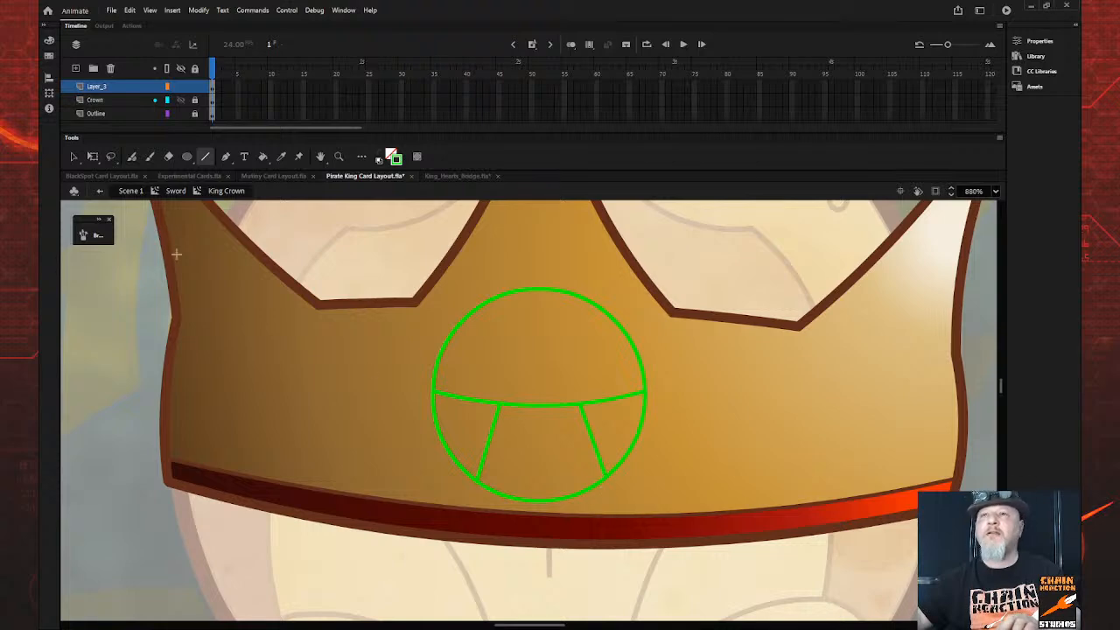
Delete the curve segment between the jaw lines and the circle's two lower side arcs to leave a skull outline
left_click(74, 157)
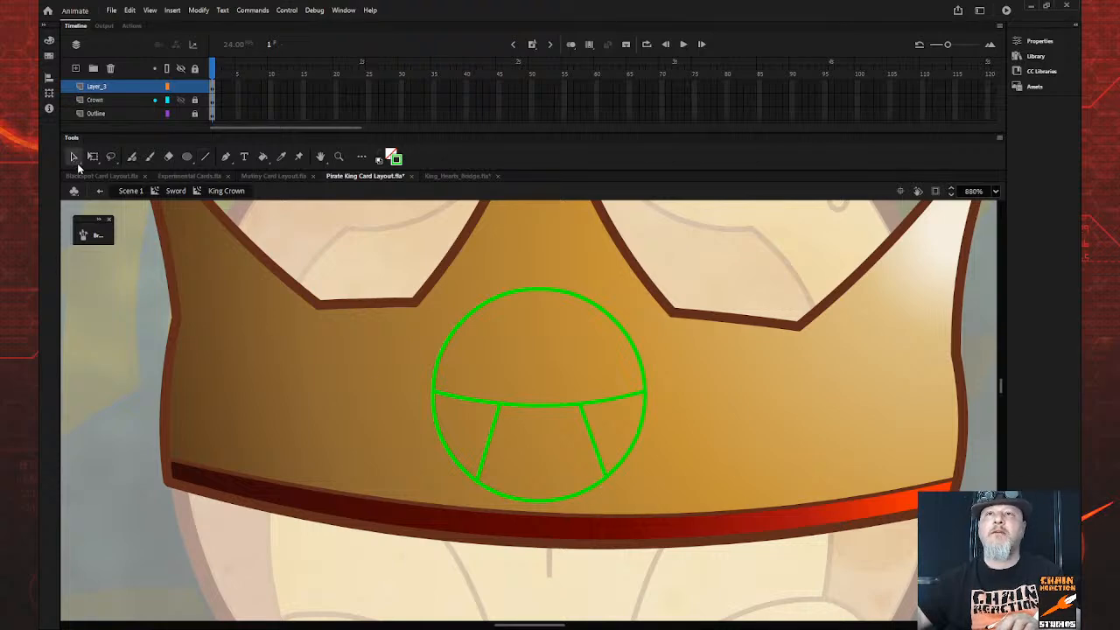
left_click(551, 405)
key("Delete")
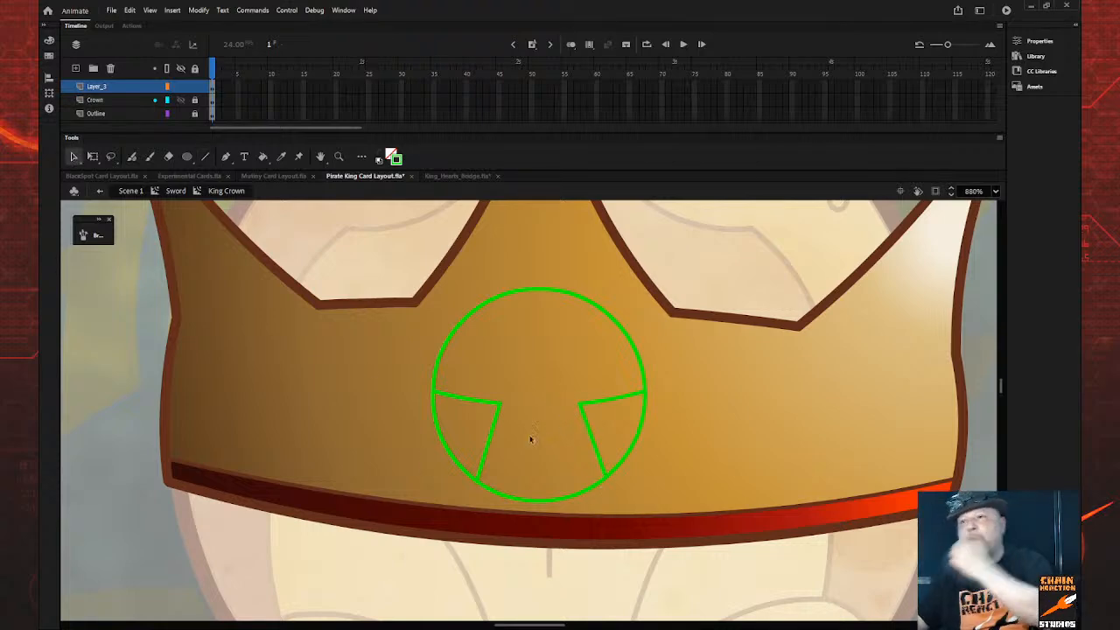
left_click(442, 447)
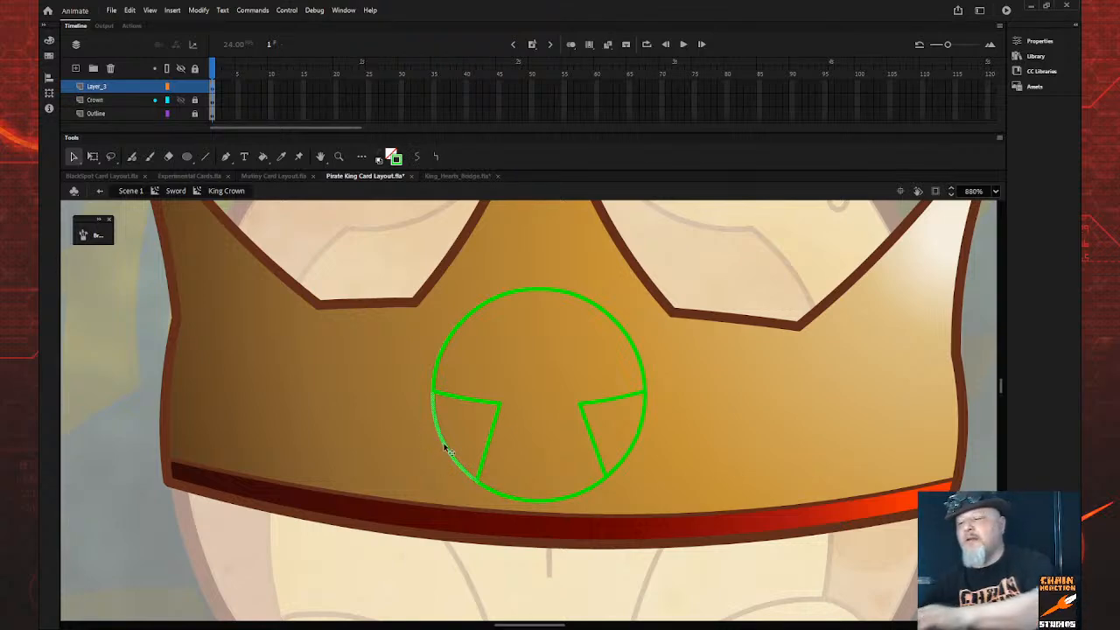
key("Delete")
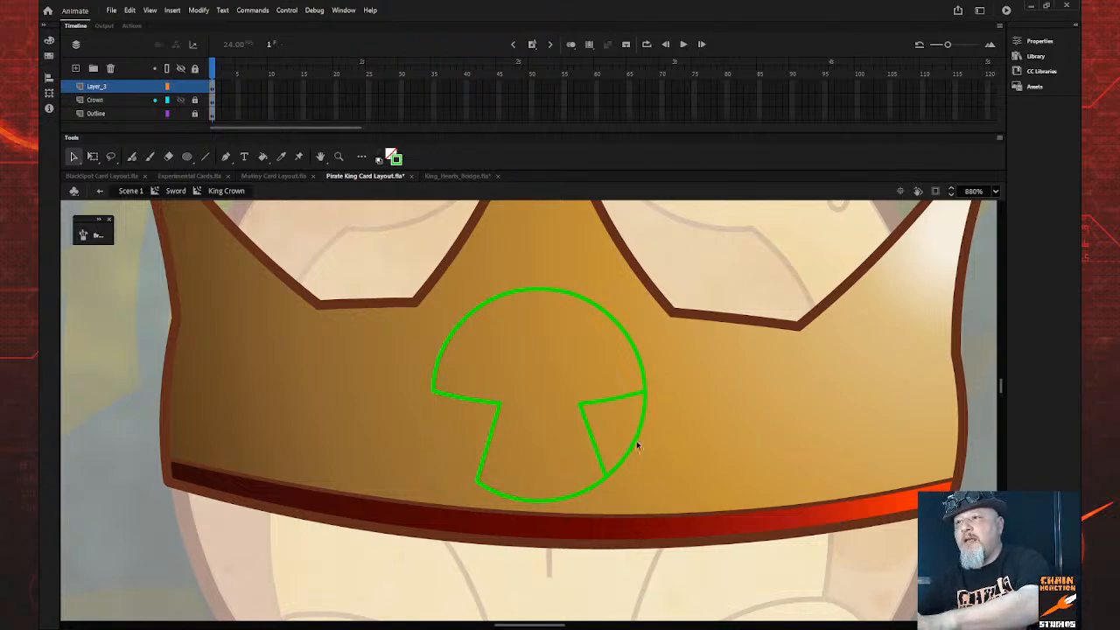
left_click(635, 445)
key("Delete")
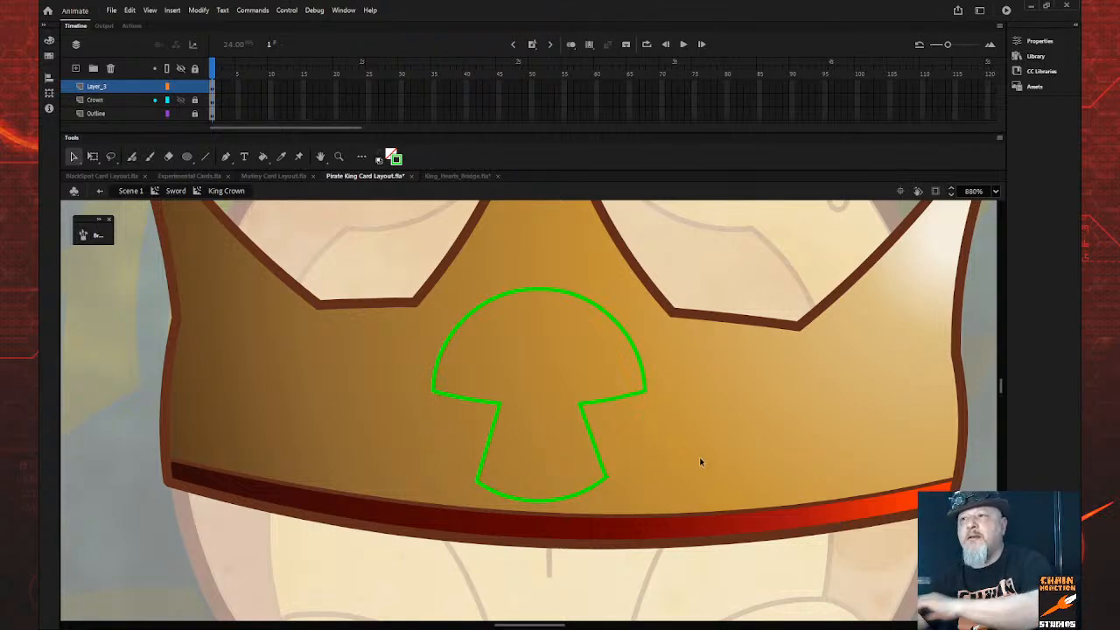
Draw a small unfilled green circle inside the upper part of the skull outline for an eye socket
left_click(186, 157)
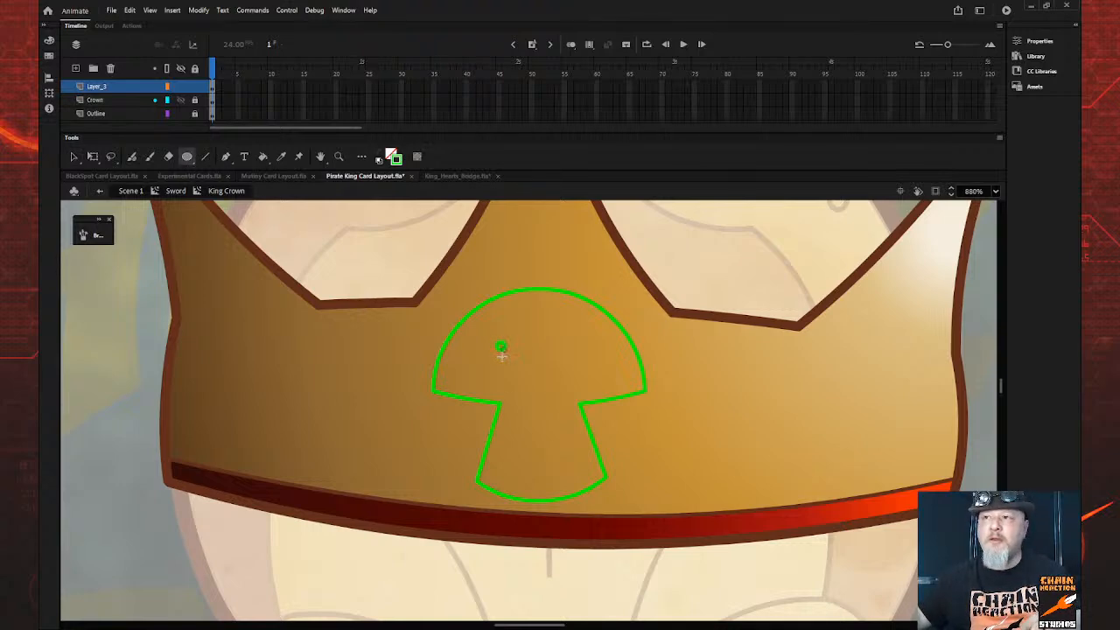
left_click_drag(495, 341, 548, 390)
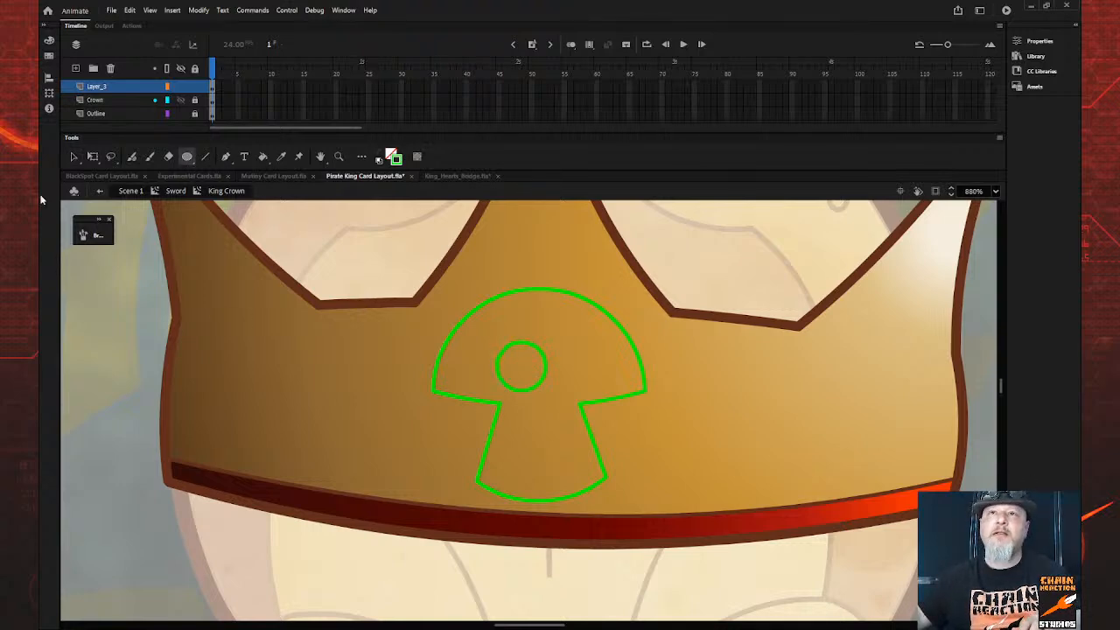
left_click(75, 158)
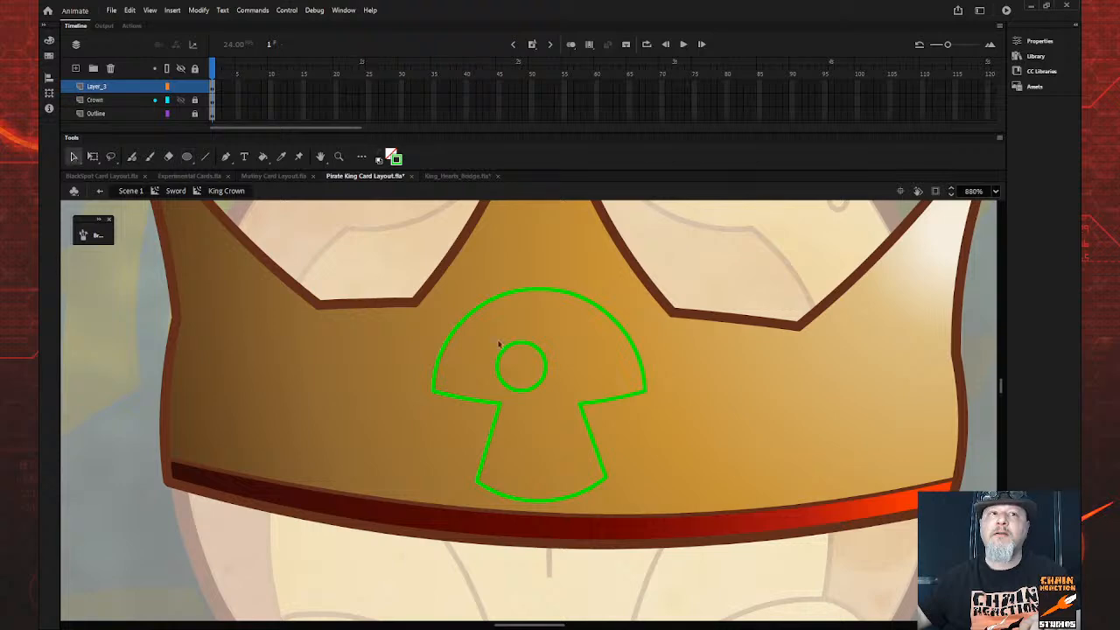
Nudge the eye circle left and slightly up, and place a copy level with it as the skull's right eye
left_click(546, 367)
key("Left")
key("Left")
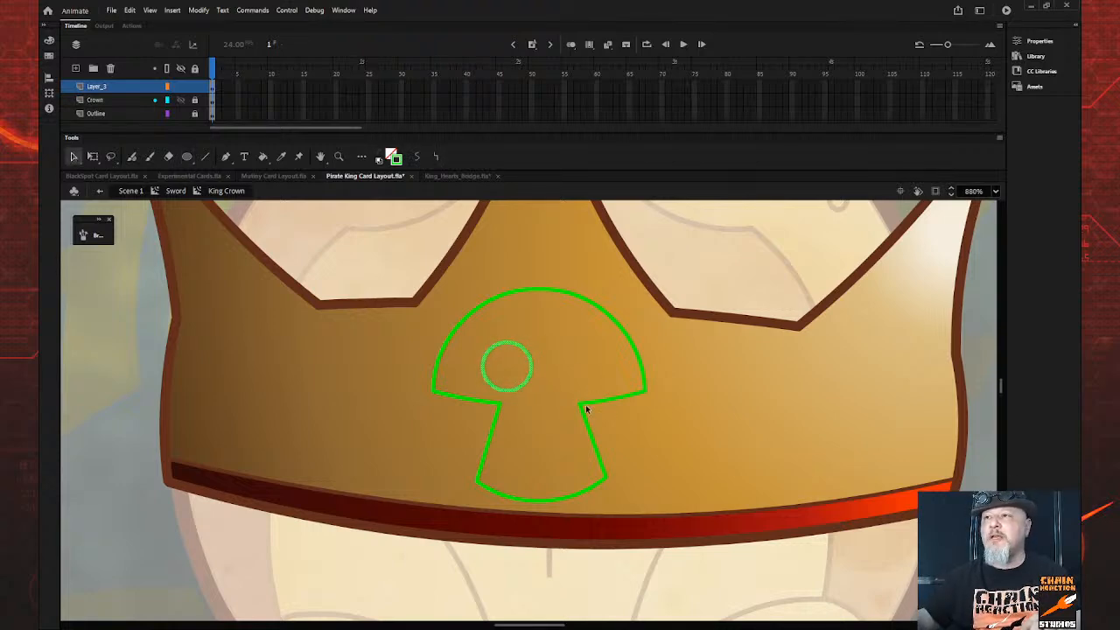
key("Up")
key("Left")
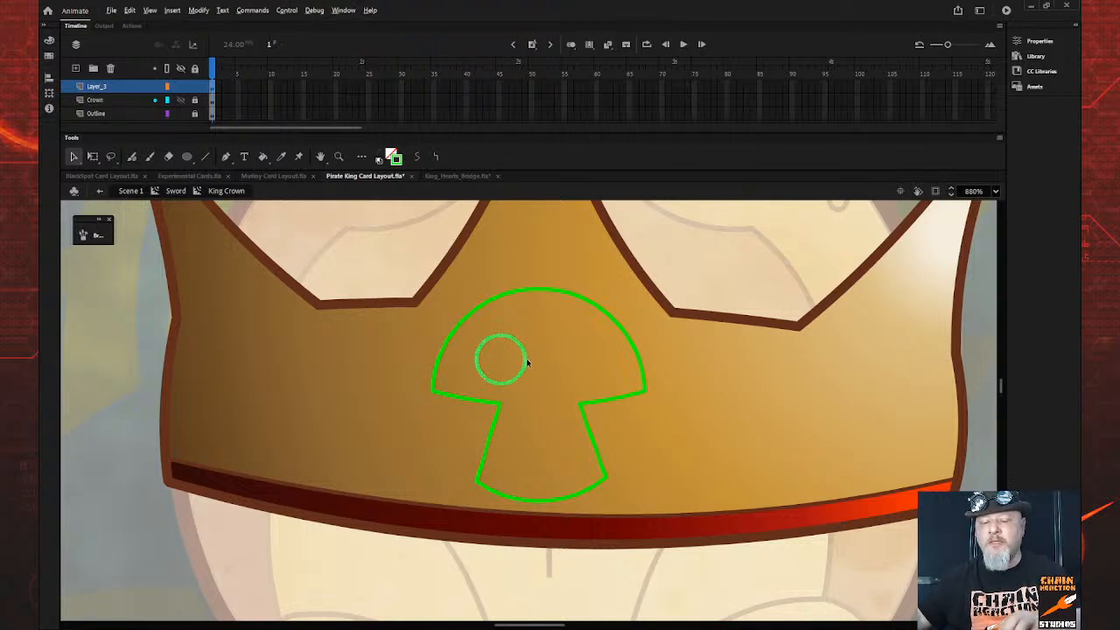
left_click_drag(523, 364, 595, 364)
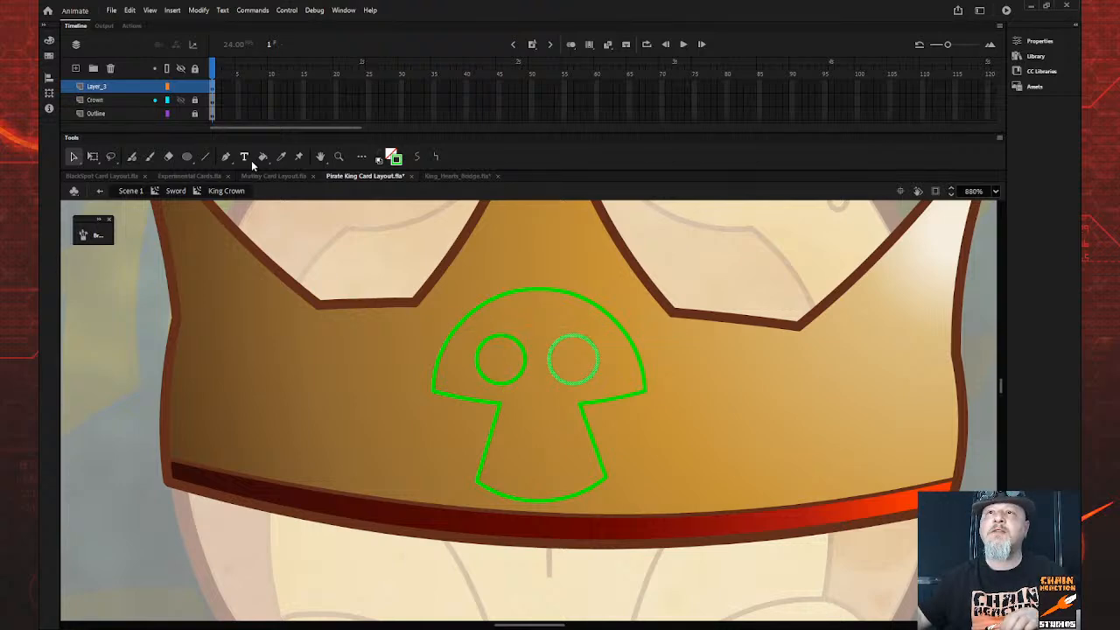
Draw a small arrowhead-shaped nose with a notched base from straight green lines, centred below the skull's eye circles
left_click(209, 159)
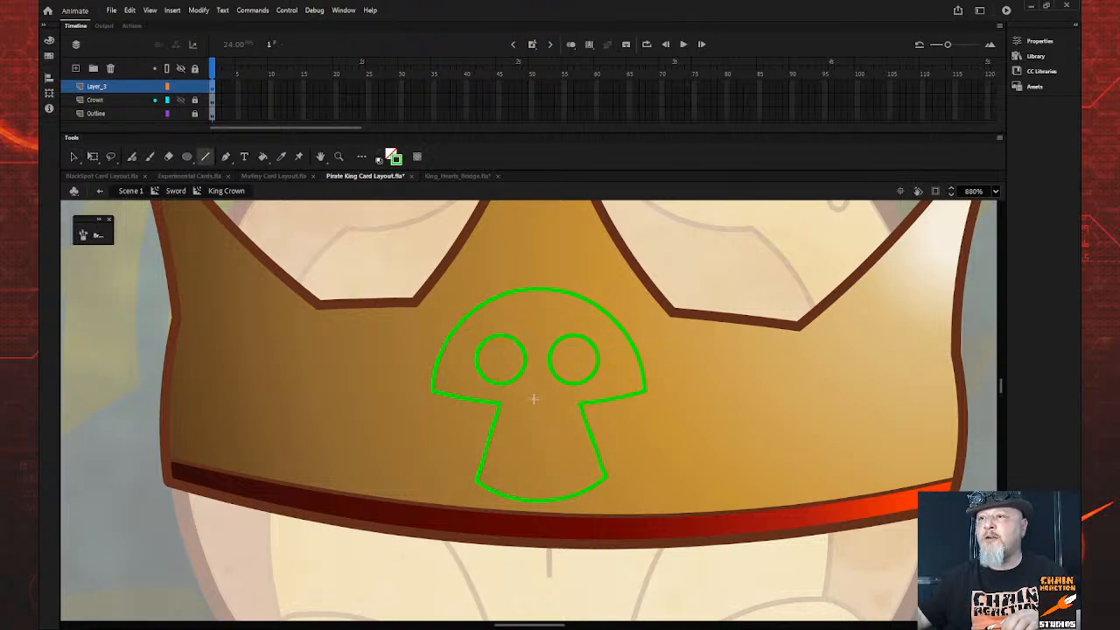
mouse_move(542, 391)
left_mouse_down()
mouse_move(527, 423)
mouse_move(535, 419)
left_mouse_up()
key("ctrl+z")
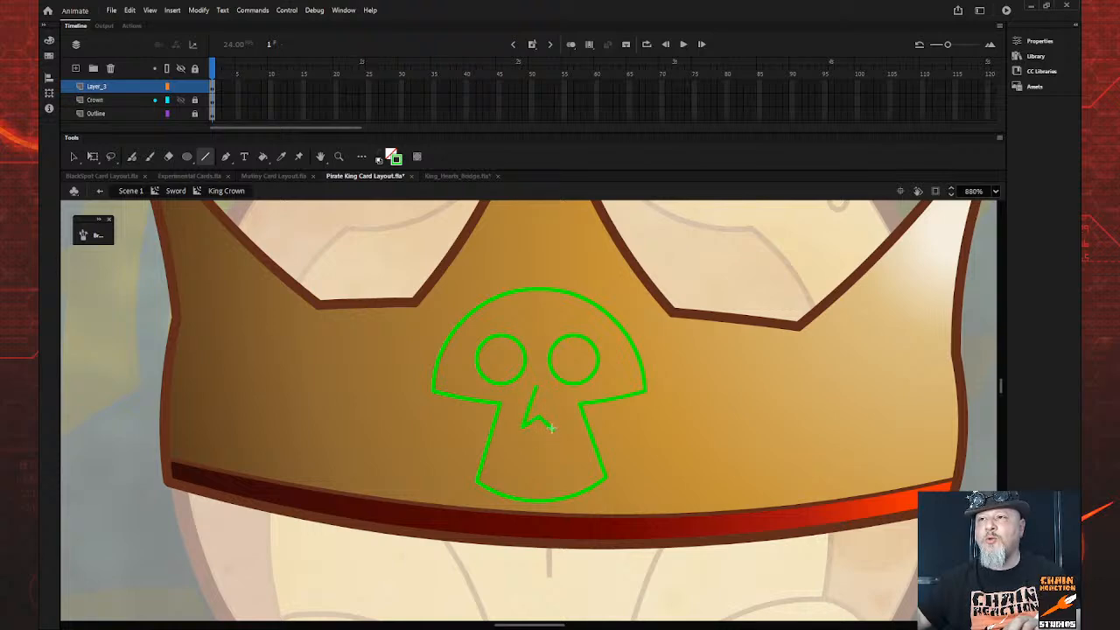
left_click_drag(551, 427, 536, 387)
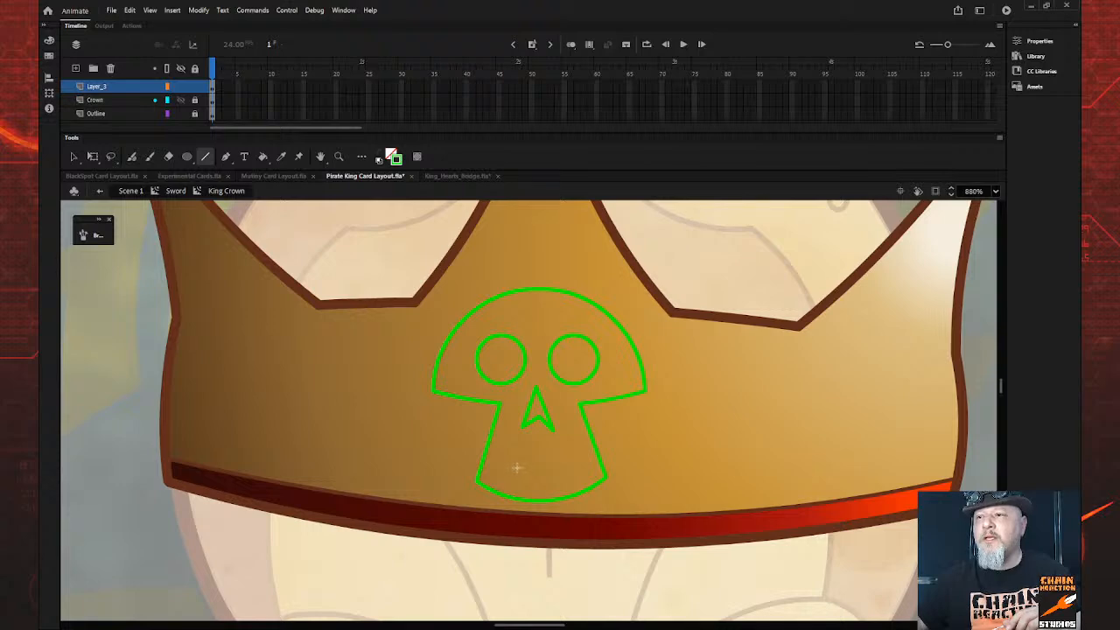
Try three short tooth lines rising from the jaw's lower curve, and delete them again
left_click_drag(516, 467, 508, 500)
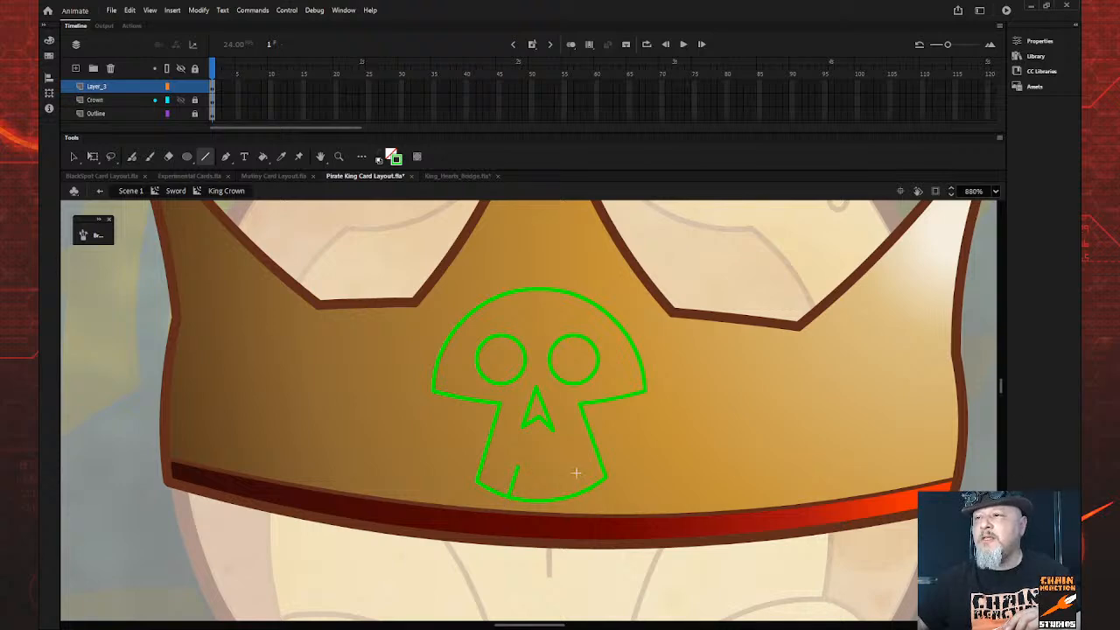
mouse_move(573, 466)
left_mouse_down()
mouse_move(583, 489)
mouse_move(544, 501)
left_mouse_up()
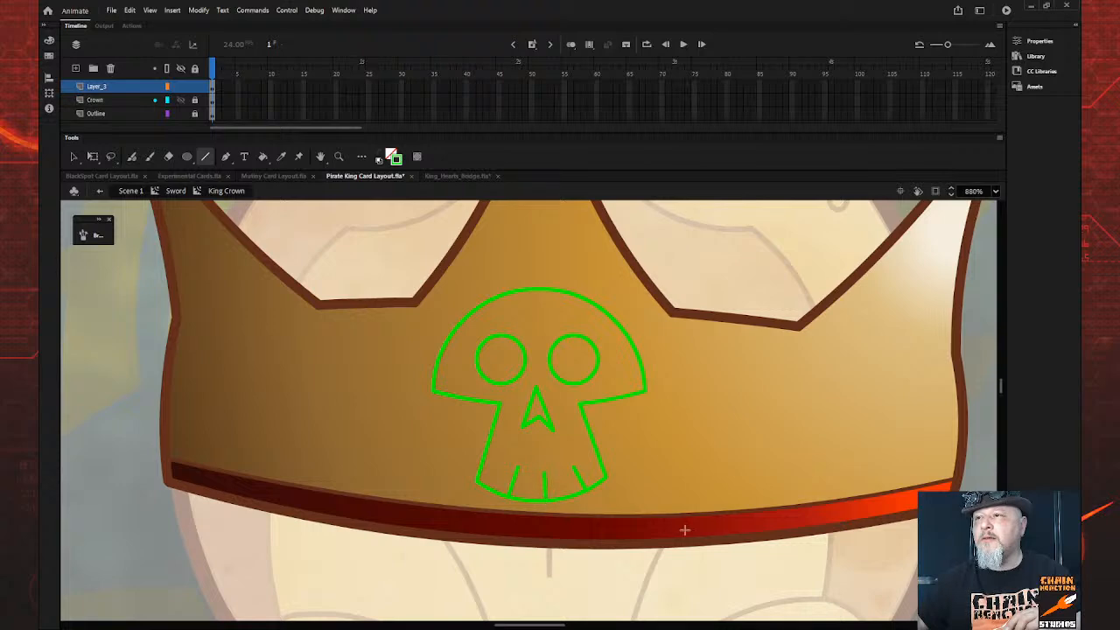
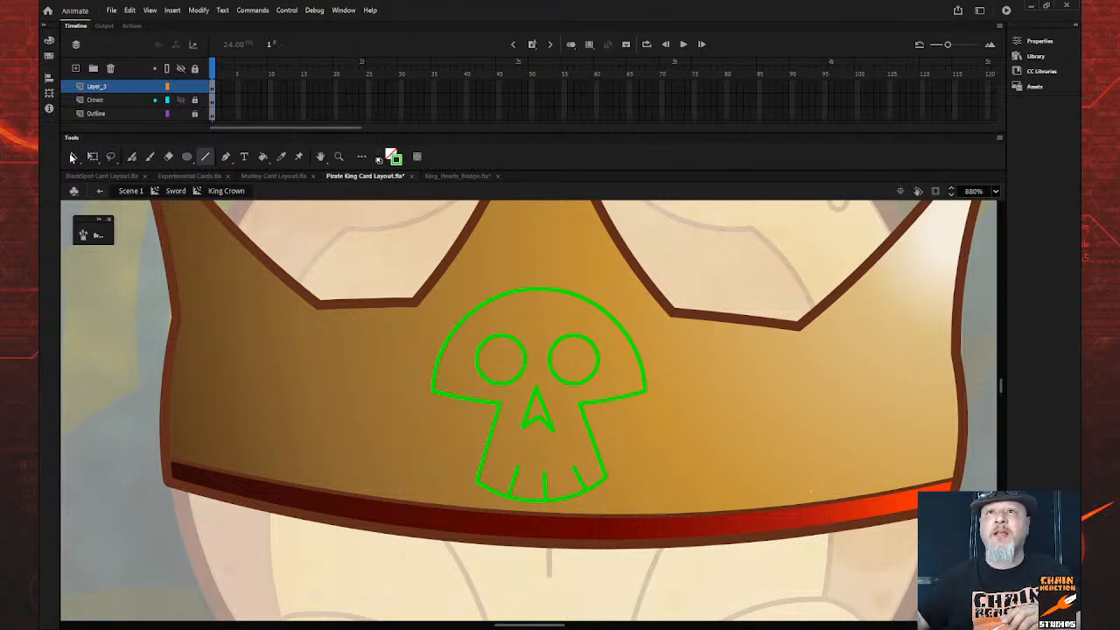
left_click(73, 156)
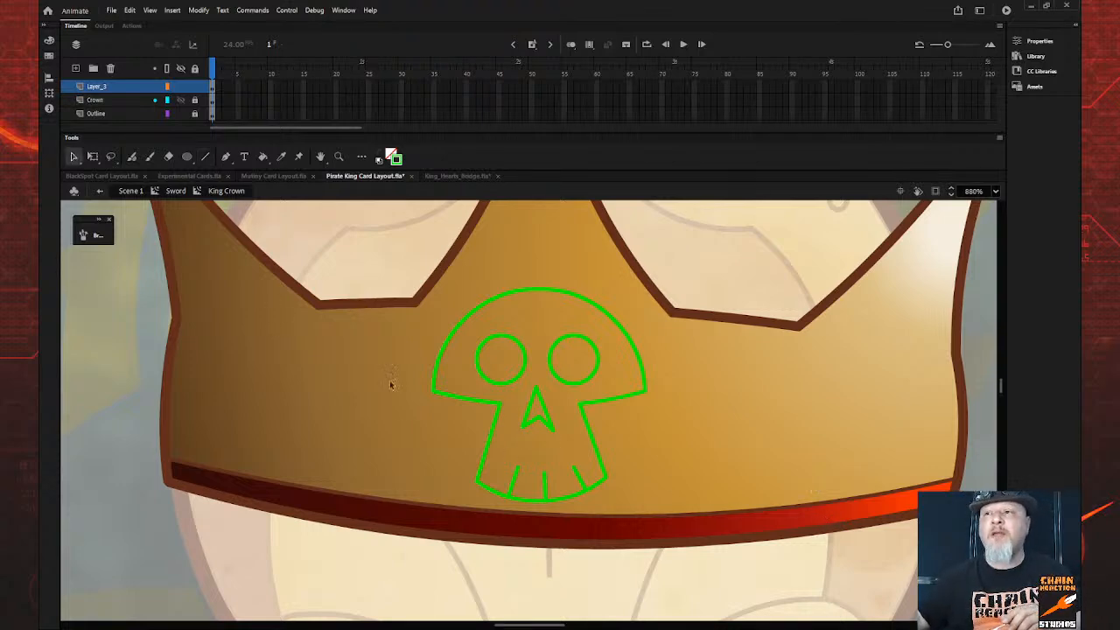
left_click(514, 483)
key("Delete")
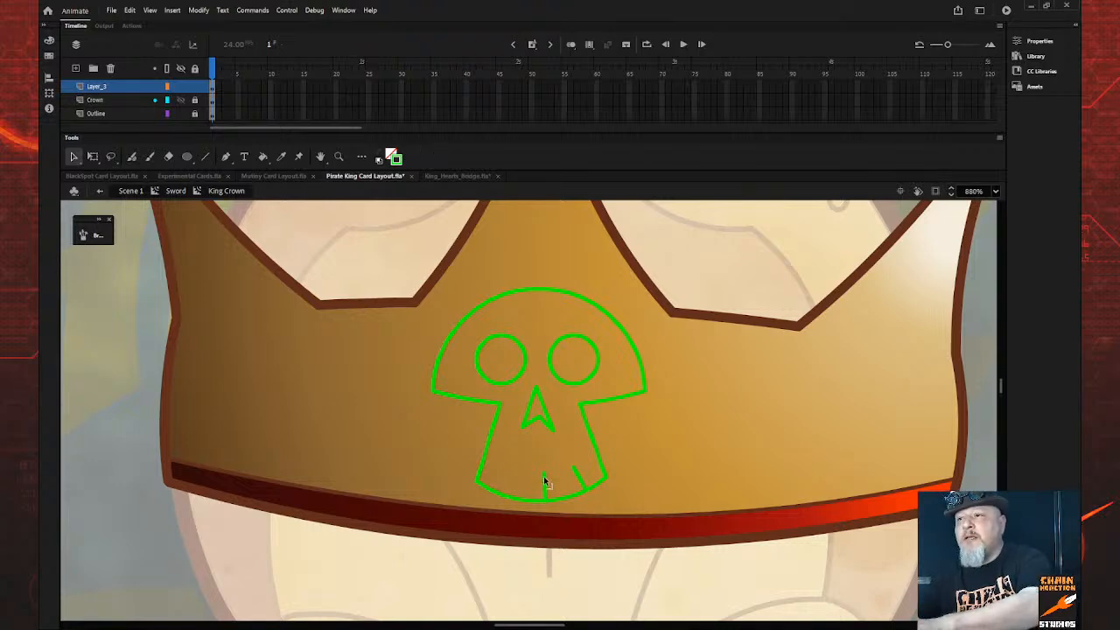
left_click(544, 481)
key("Delete")
left_click(580, 479)
key("Delete")
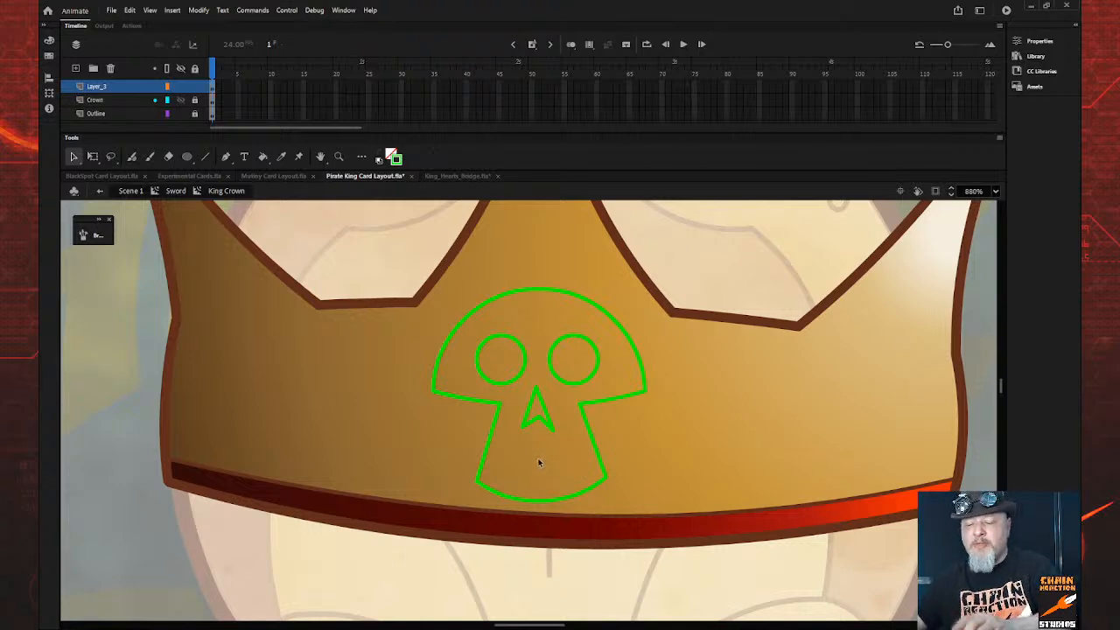
Draw a vertical tooth line at the centre of the jaw's lower curve and a slanted shorter one on each side
key("n")
left_click_drag(536, 462, 539, 503)
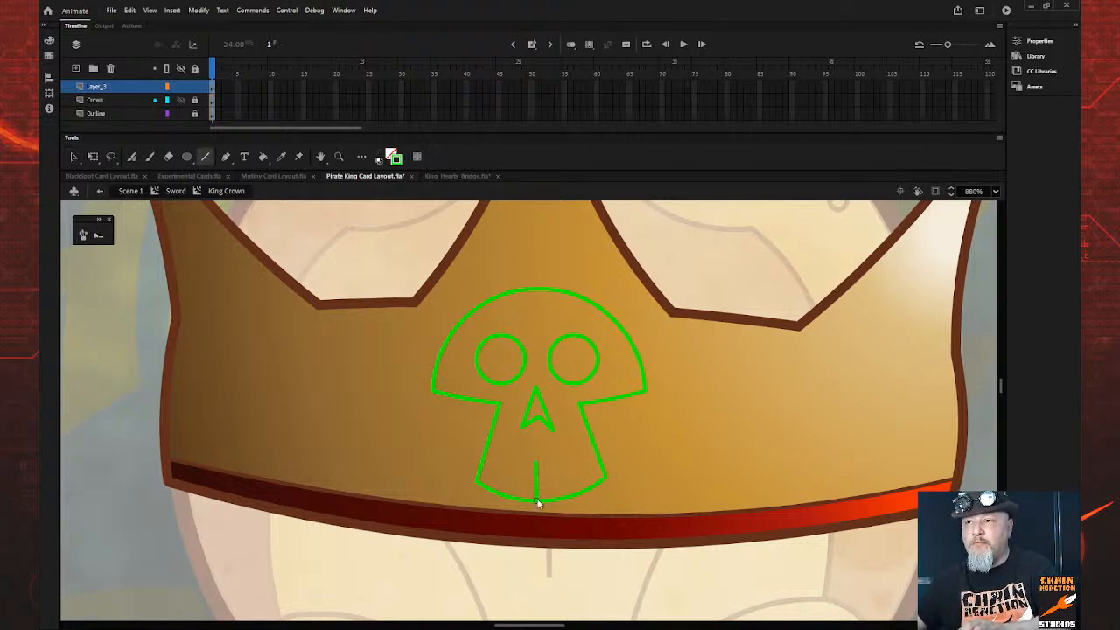
key("ctrl+z")
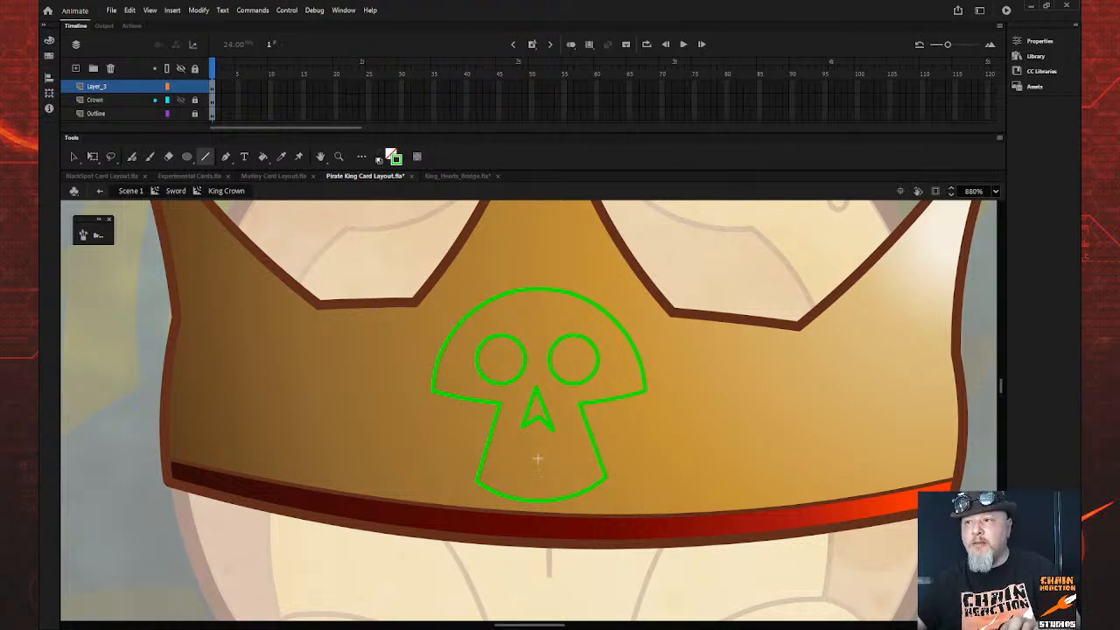
left_click_drag(537, 459, 538, 502)
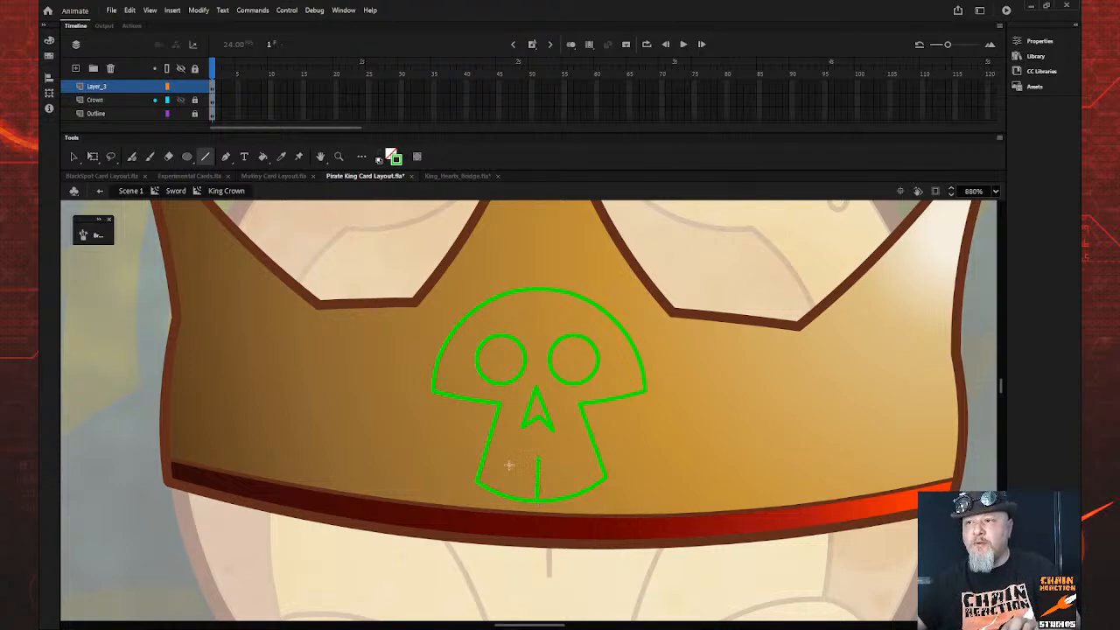
left_click_drag(506, 465, 497, 495)
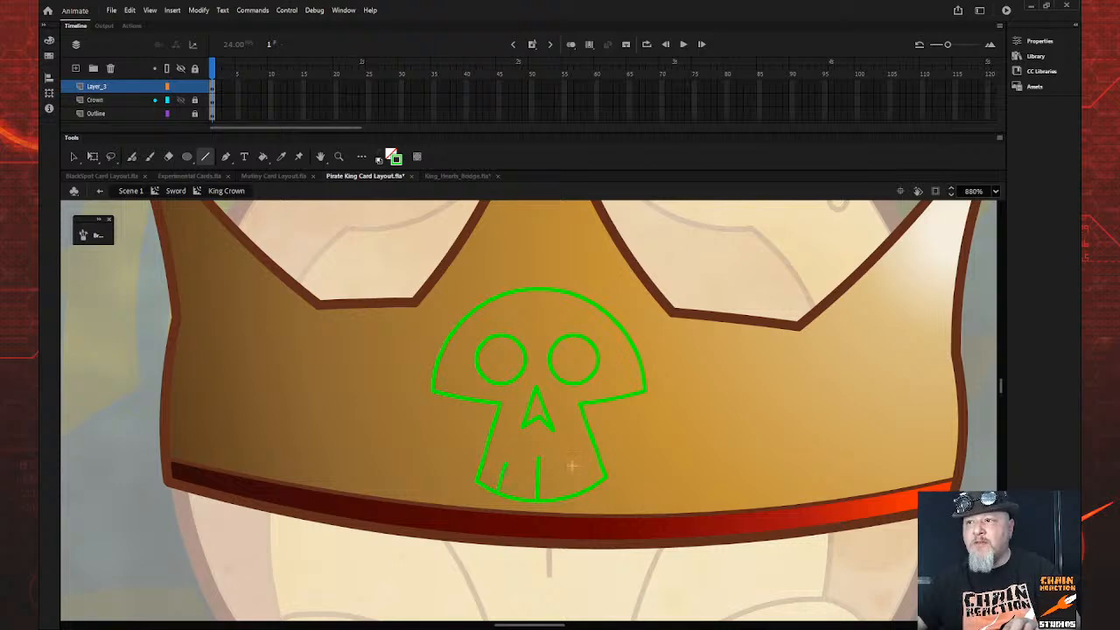
left_click_drag(571, 465, 582, 494)
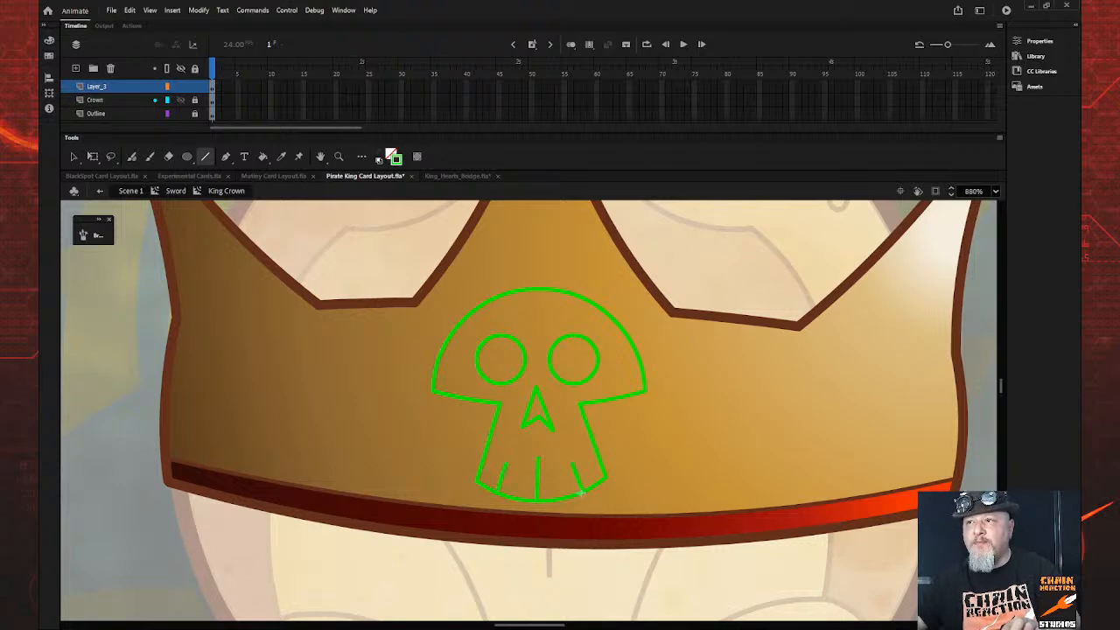
Draw a straight line across each eye circle, sloping down from its outer edge toward the nose
key("z")
left_click(645, 463, "alt")
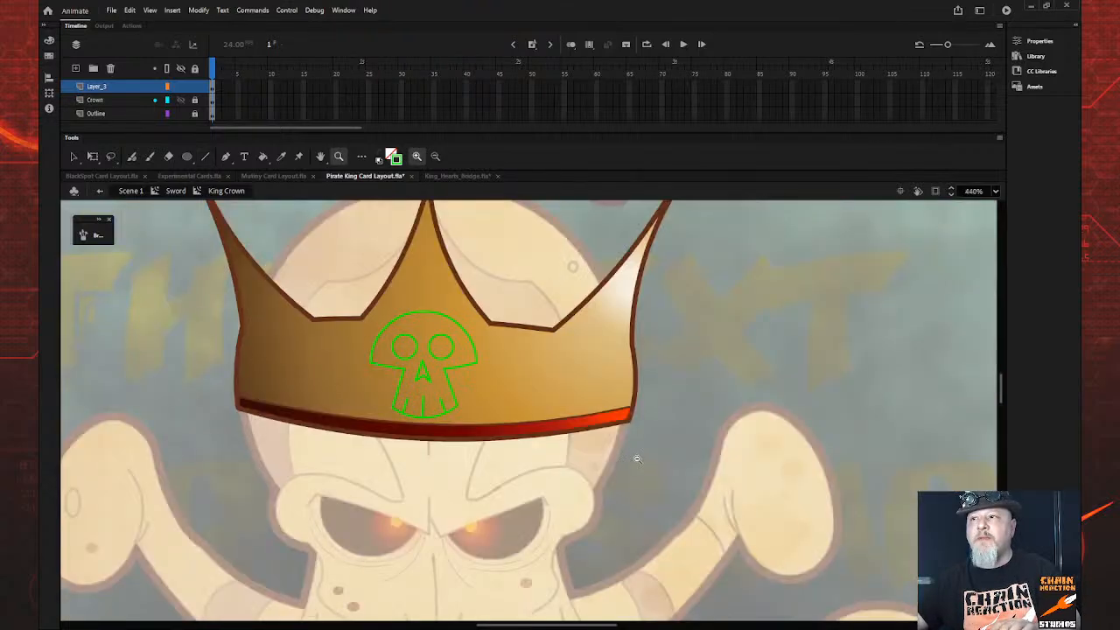
left_click(630, 459, "alt")
left_click(545, 443, "alt")
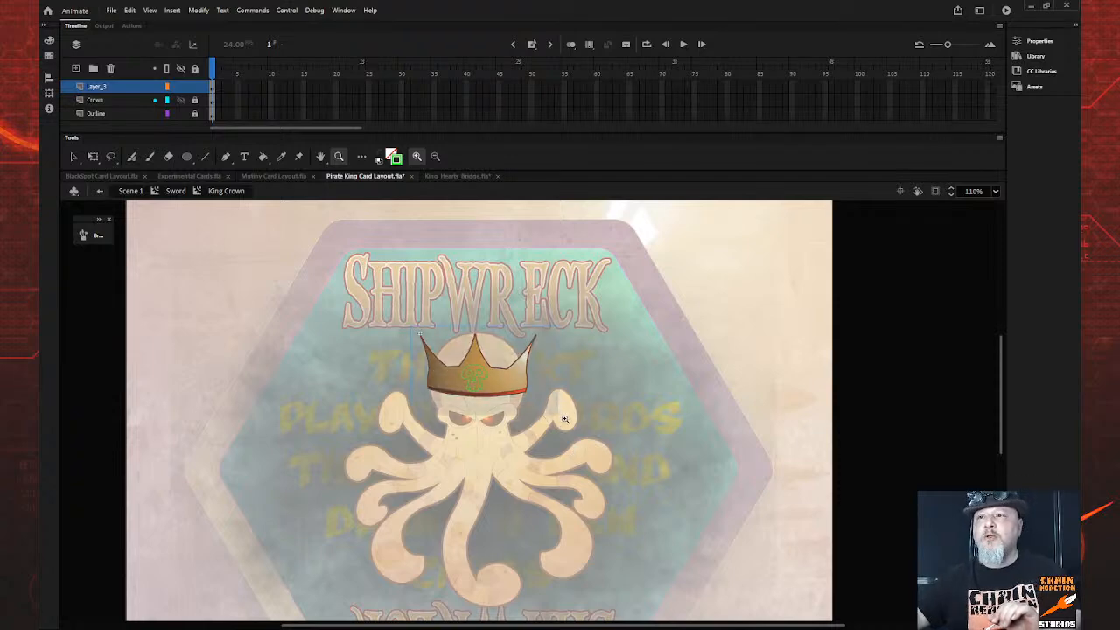
left_click_drag(385, 330, 567, 422)
left_click_drag(378, 366, 704, 540)
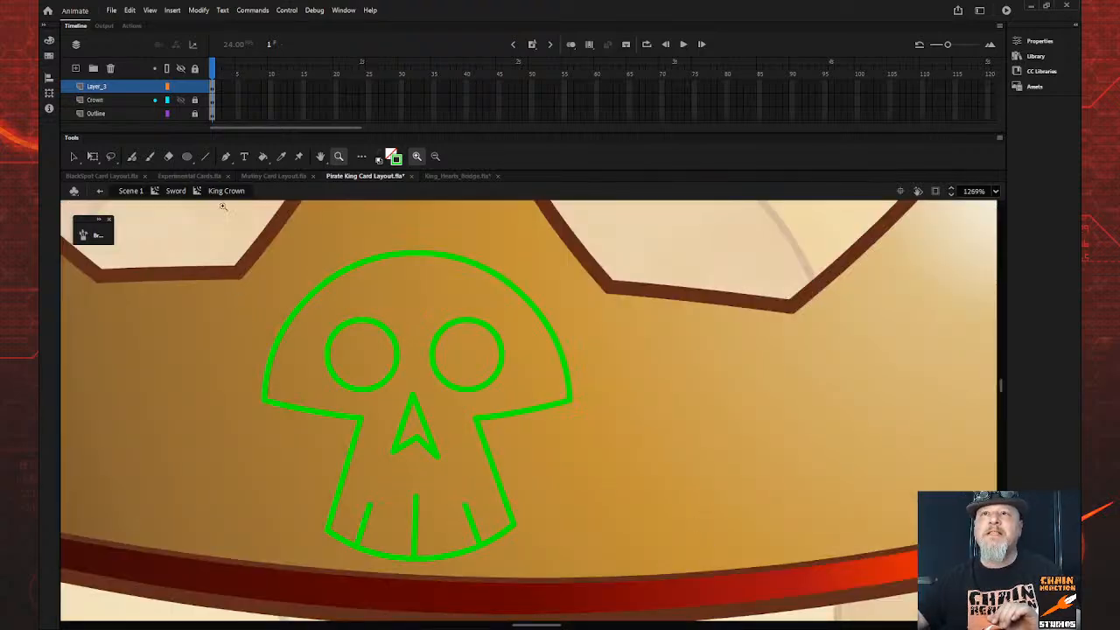
left_click(206, 158)
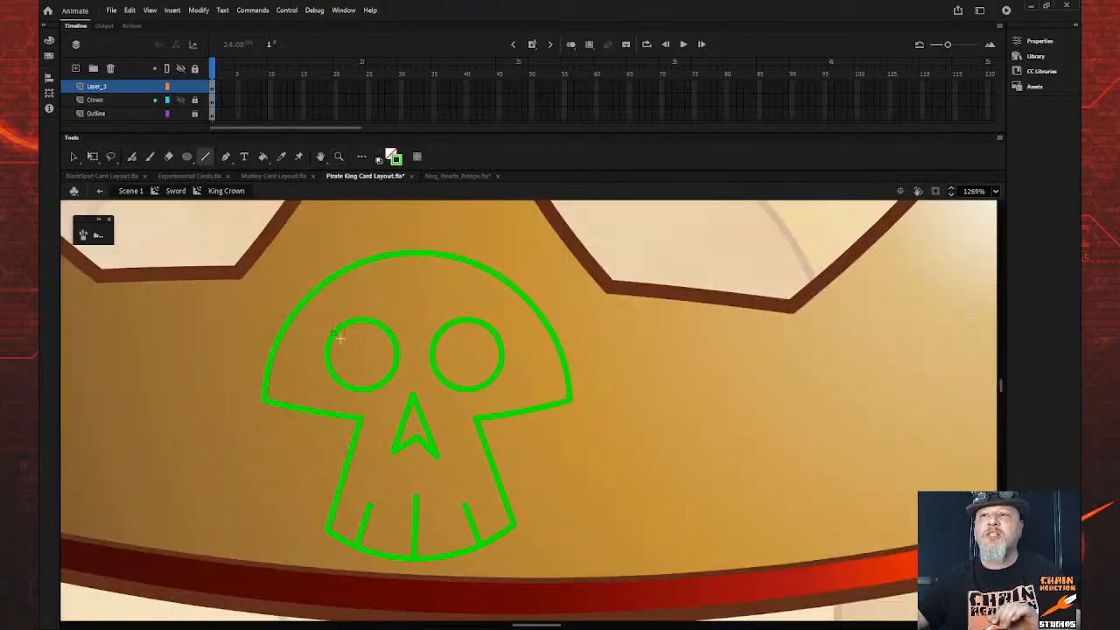
mouse_move(333, 335)
left_mouse_down()
mouse_move(393, 359)
mouse_move(495, 338)
left_mouse_up()
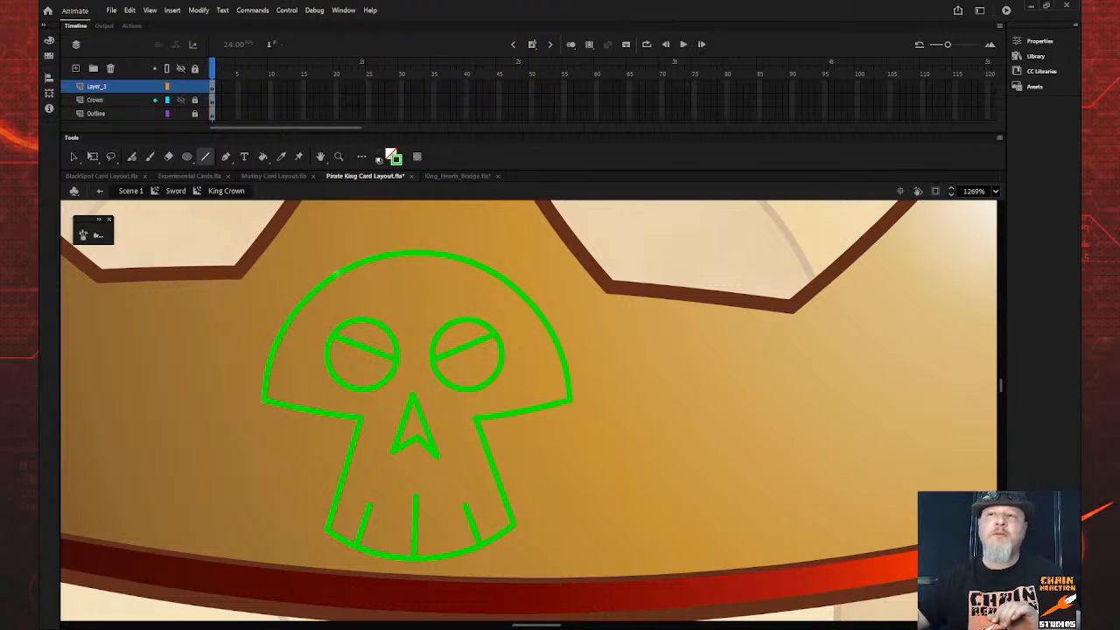
Delete the upper arc of both eye circles above the slanted lines to give the skull angry eyes
left_click(74, 156)
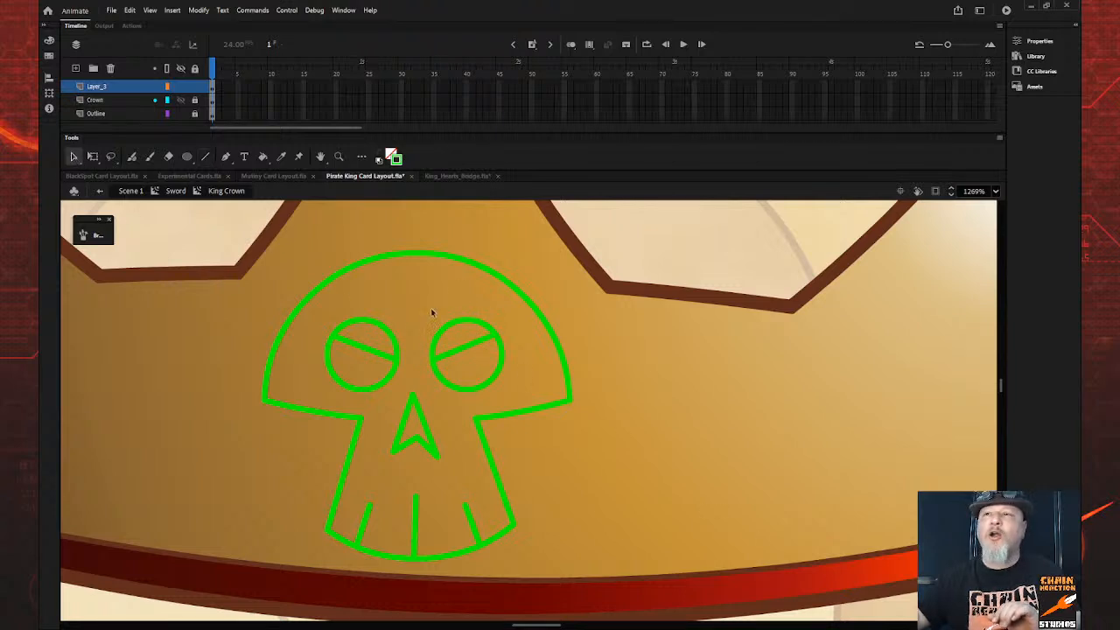
left_click(395, 328)
key("Delete")
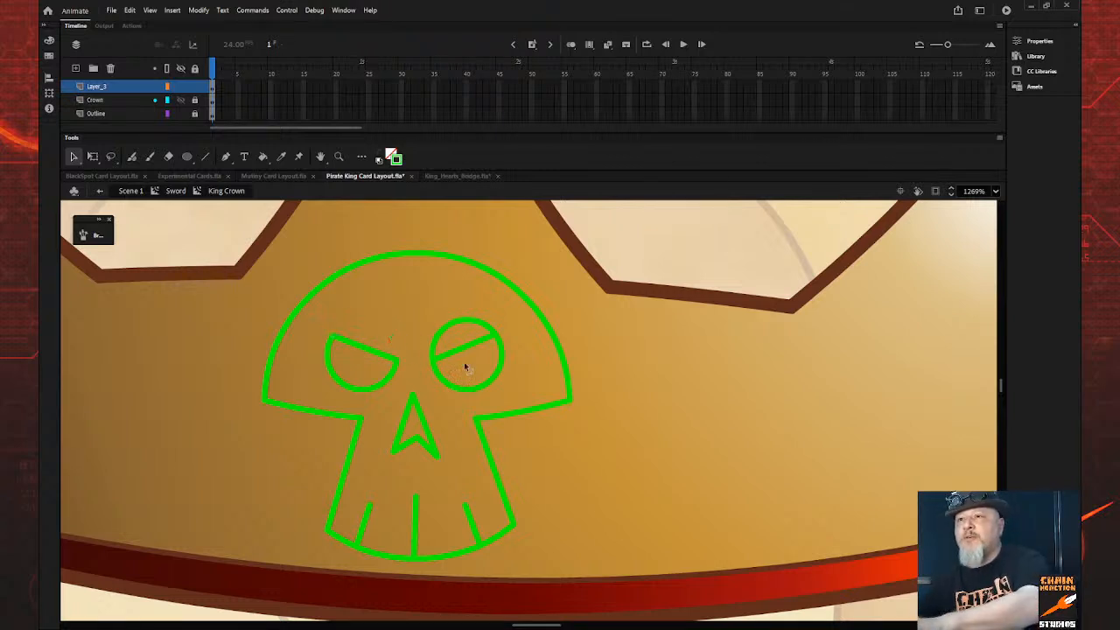
left_click(468, 327)
key("Delete")
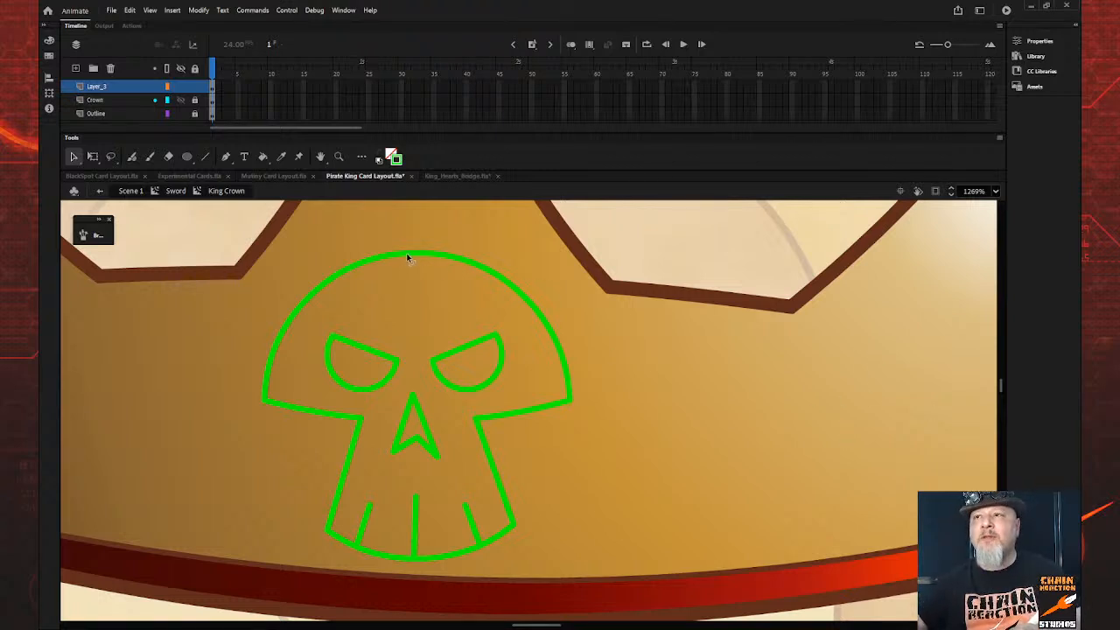
Bend the top arc of the skull outline slightly upward for a taller dome
key("z")
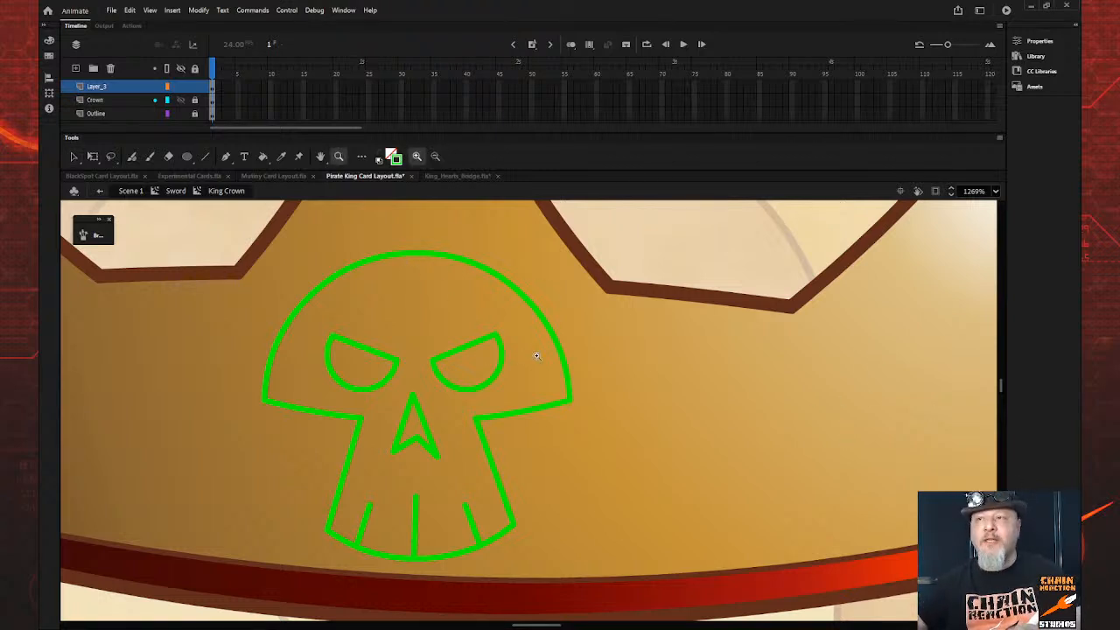
left_click(490, 364, "alt")
scroll(489, 363, "up", 3)
scroll(489, 363, "down", 3)
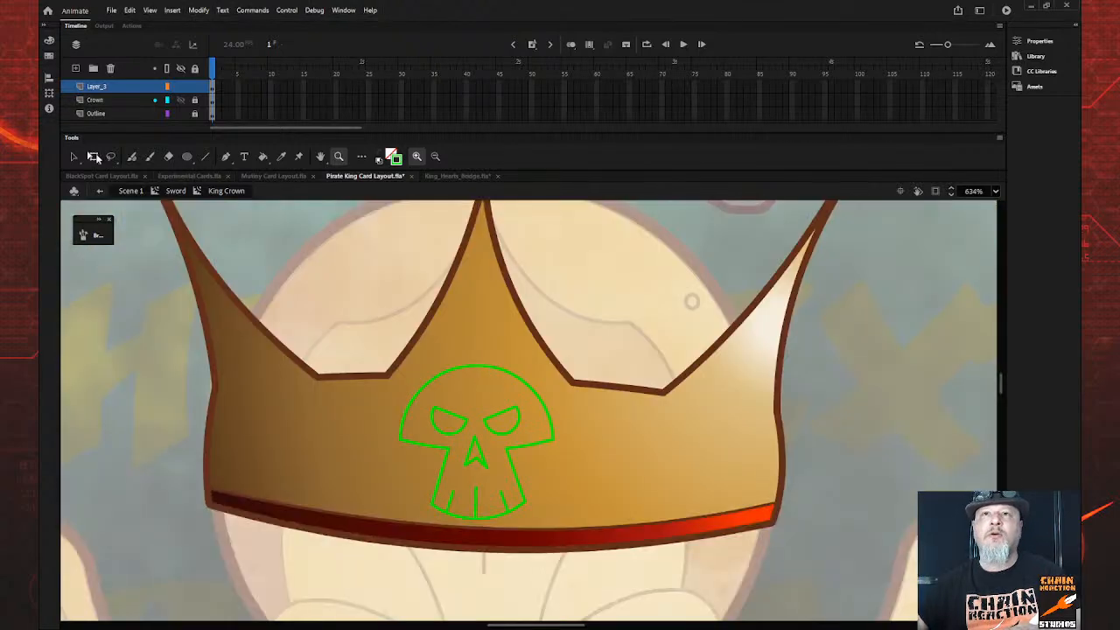
left_click(75, 156)
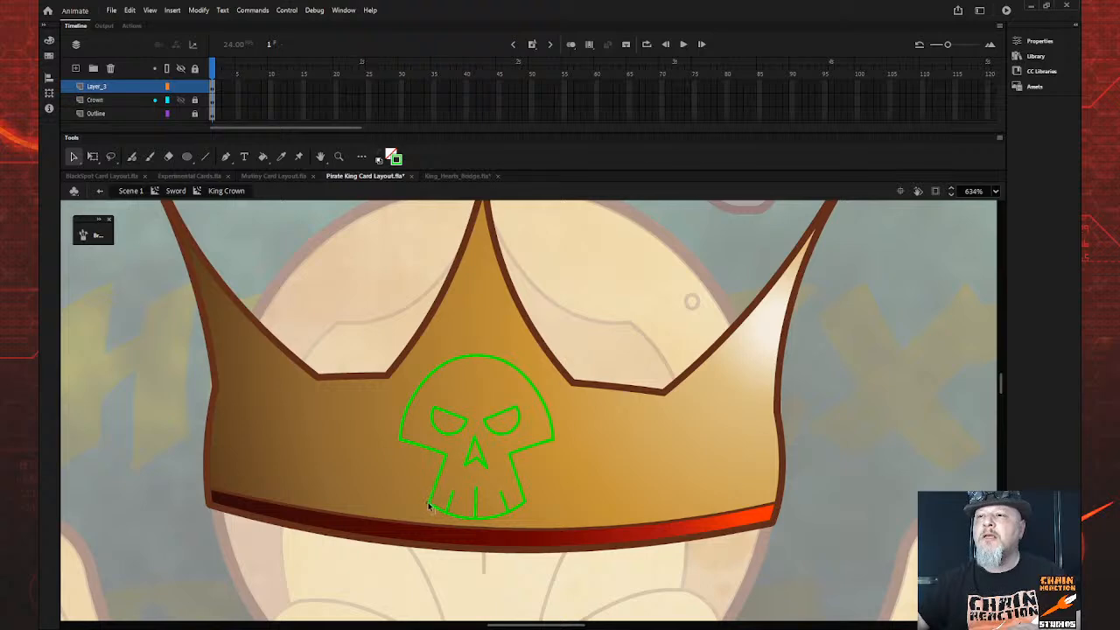
Replace the jaw's tooth lines with five short, evenly spread lines rising from its lower curve
left_click(475, 507)
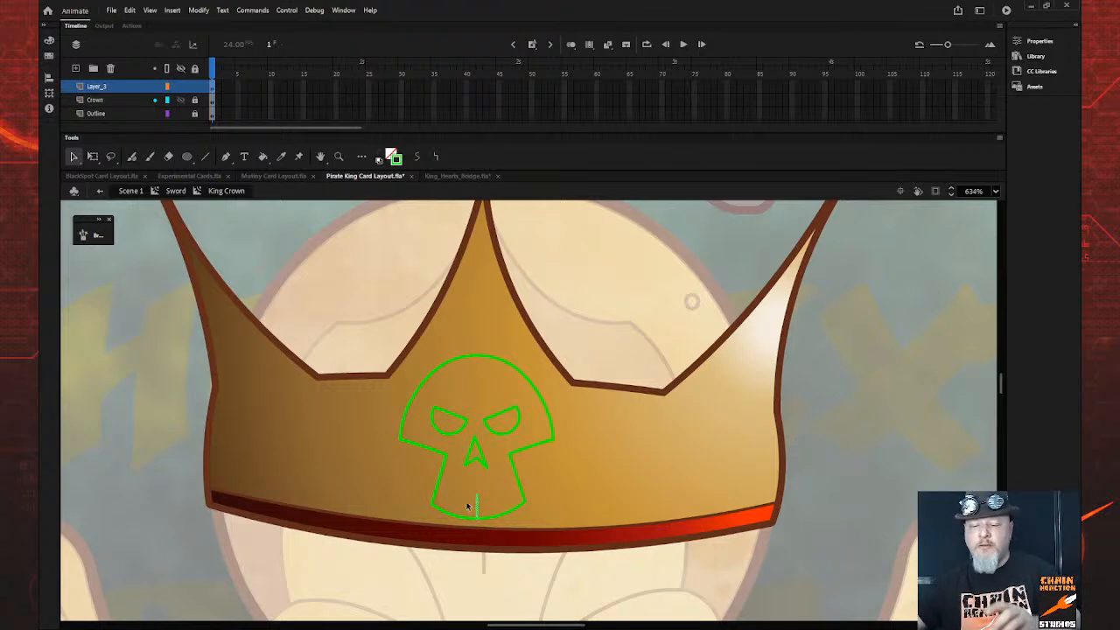
key("n")
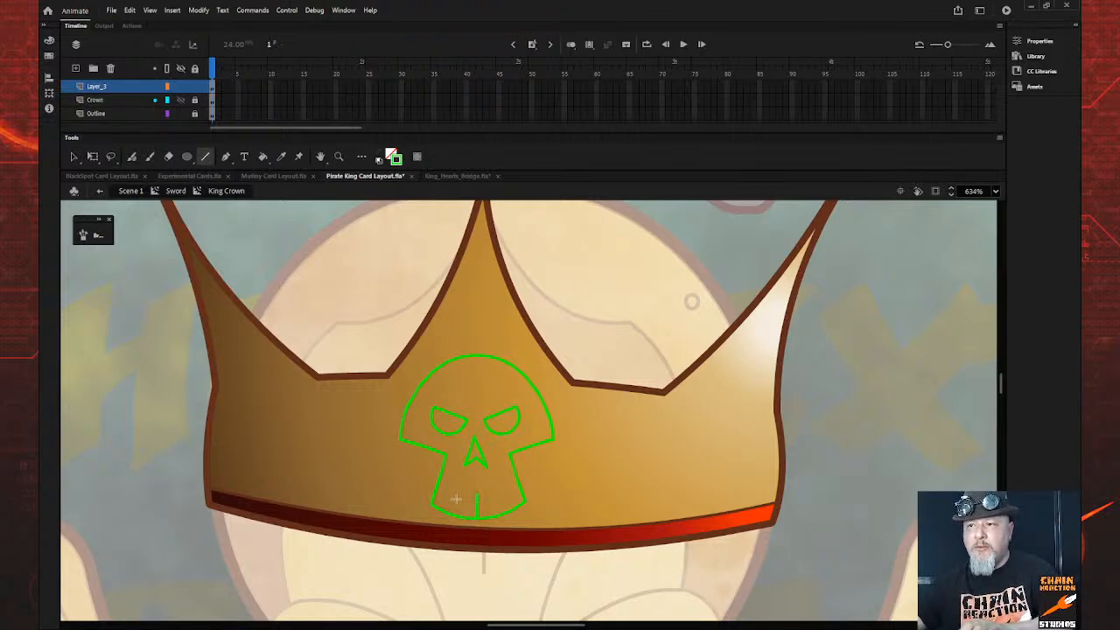
left_click_drag(455, 499, 453, 515)
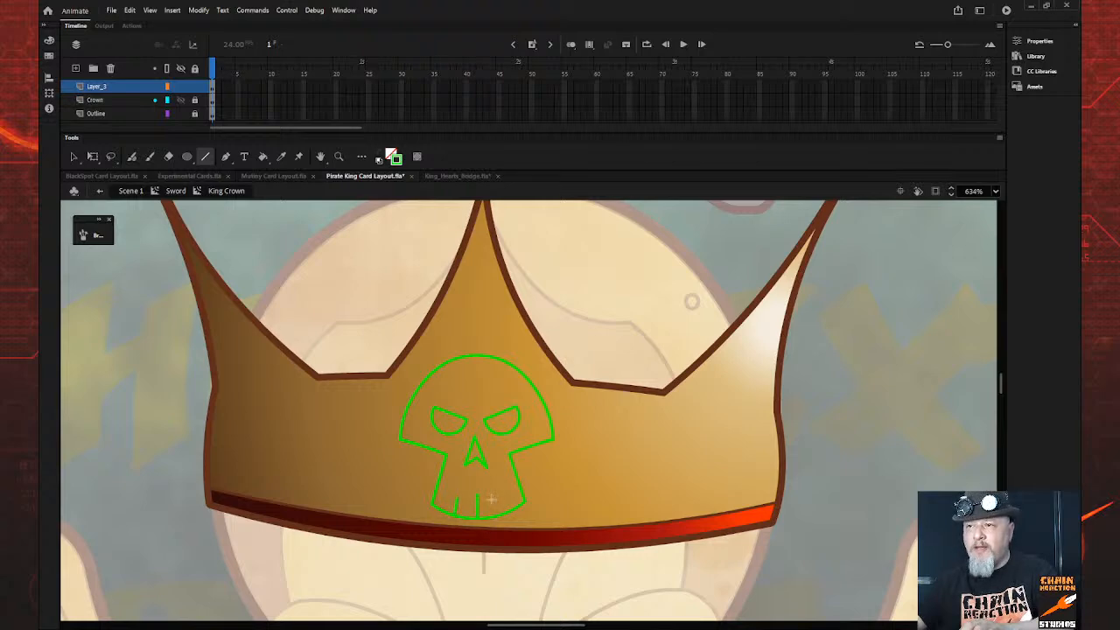
left_click_drag(492, 498, 496, 516)
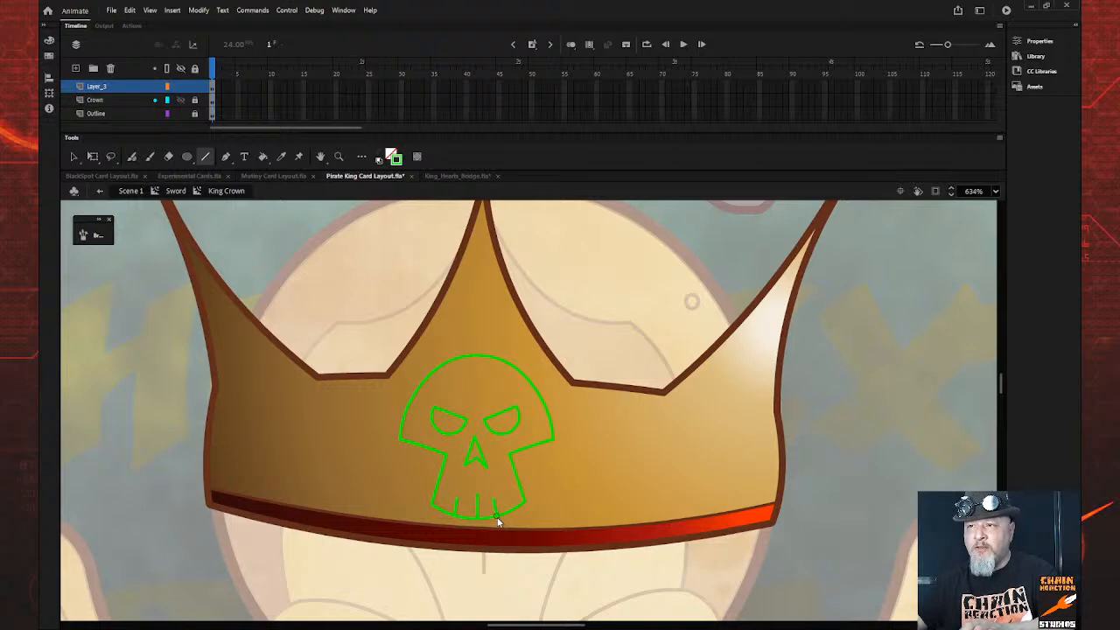
left_click_drag(442, 499, 445, 514)
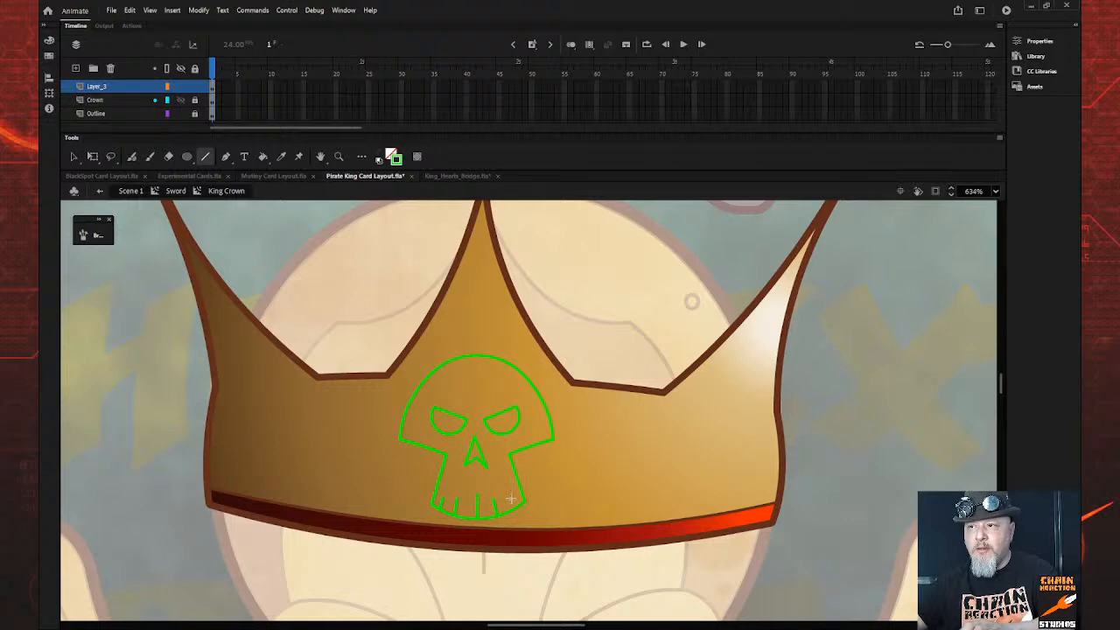
left_click_drag(512, 498, 513, 509)
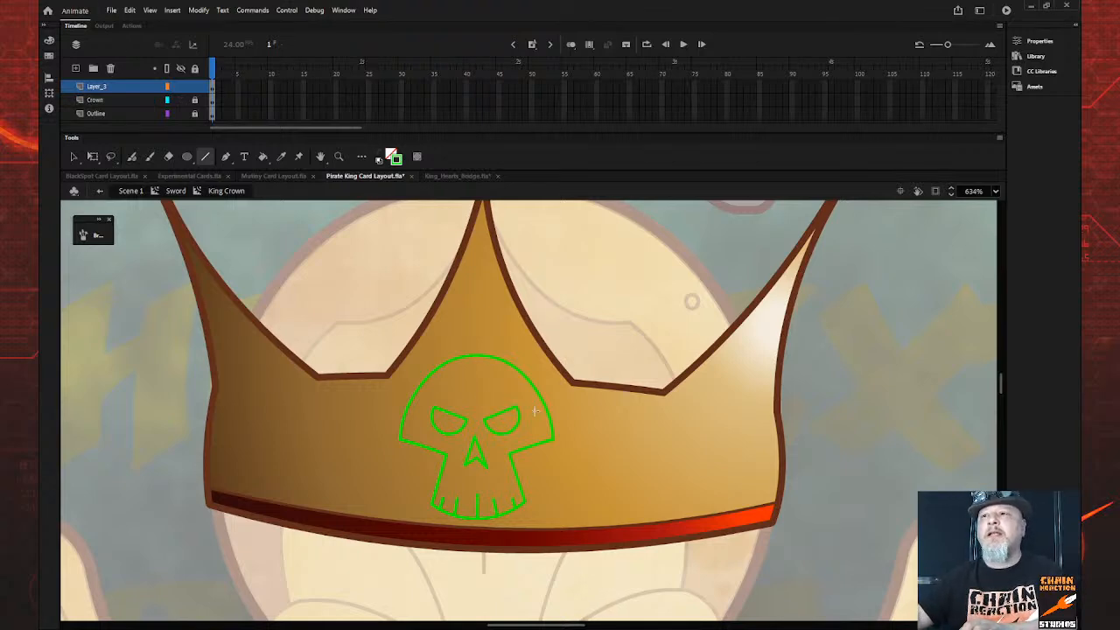
Draw a tall unfilled green oval on the crown's band left of the skull, and select its outline
left_click(189, 156)
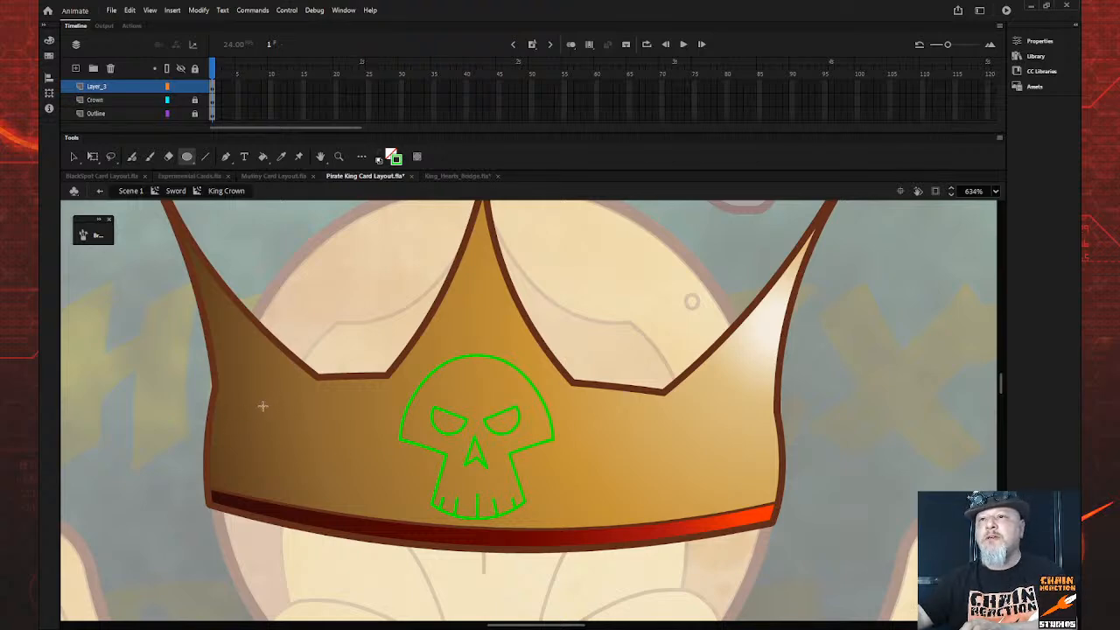
left_click_drag(264, 398, 325, 493)
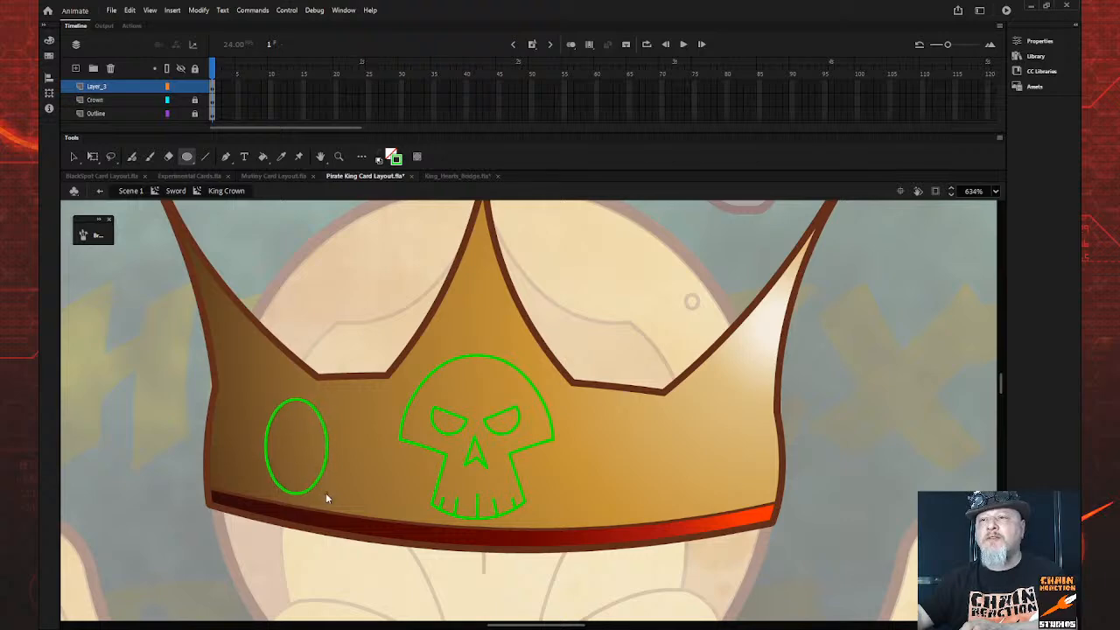
left_click(73, 156)
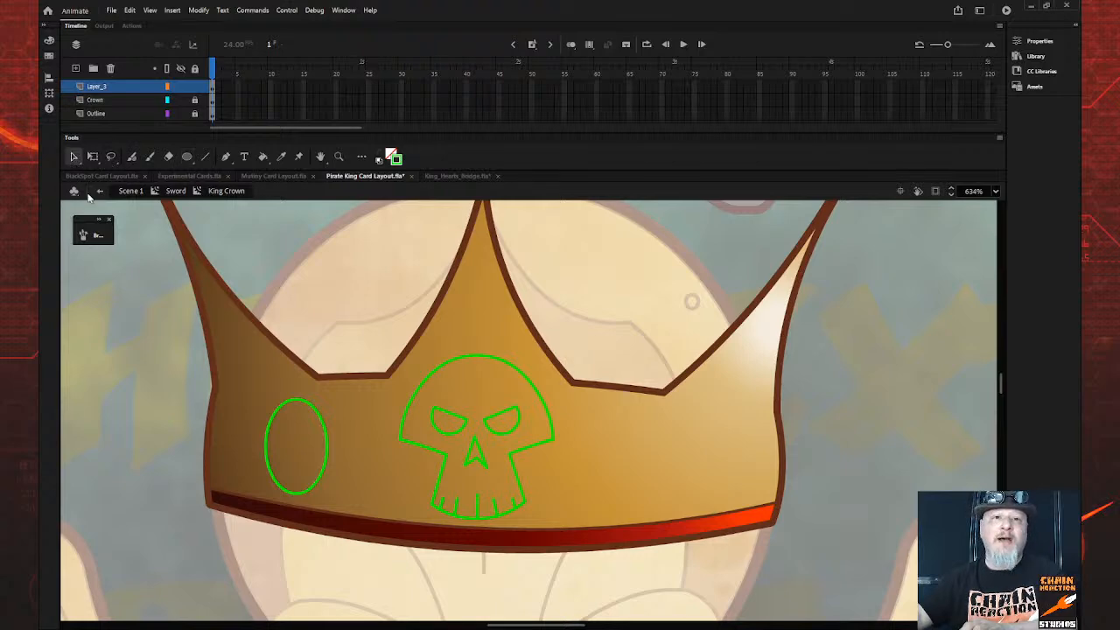
left_click(297, 405)
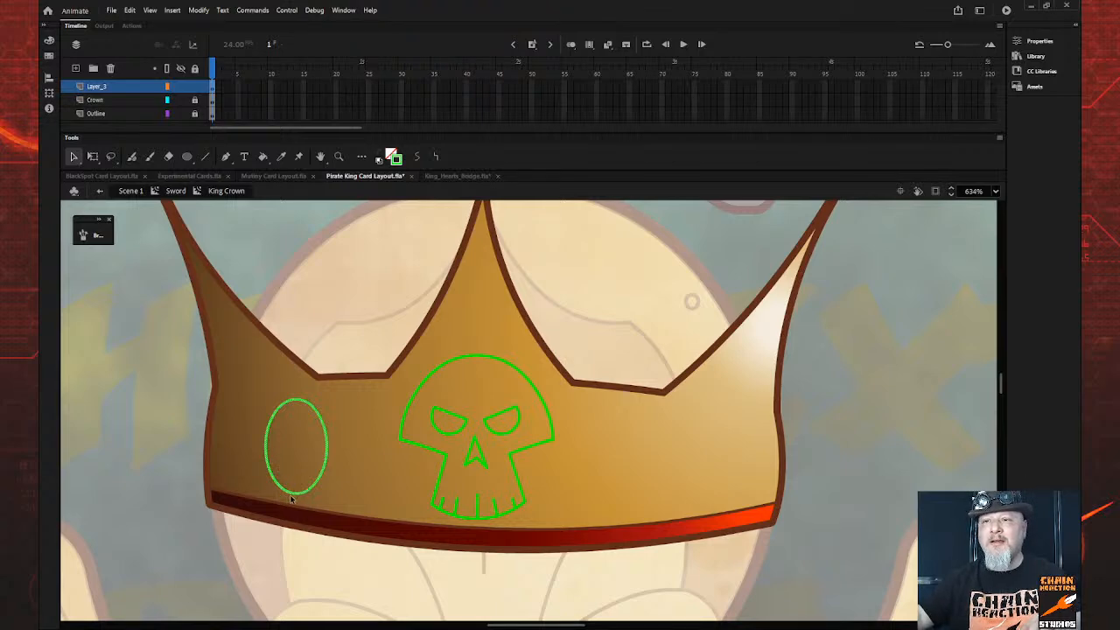
Rotate the green oval left of the skull slightly clockwise so it follows the curve of the crown's band
key("q")
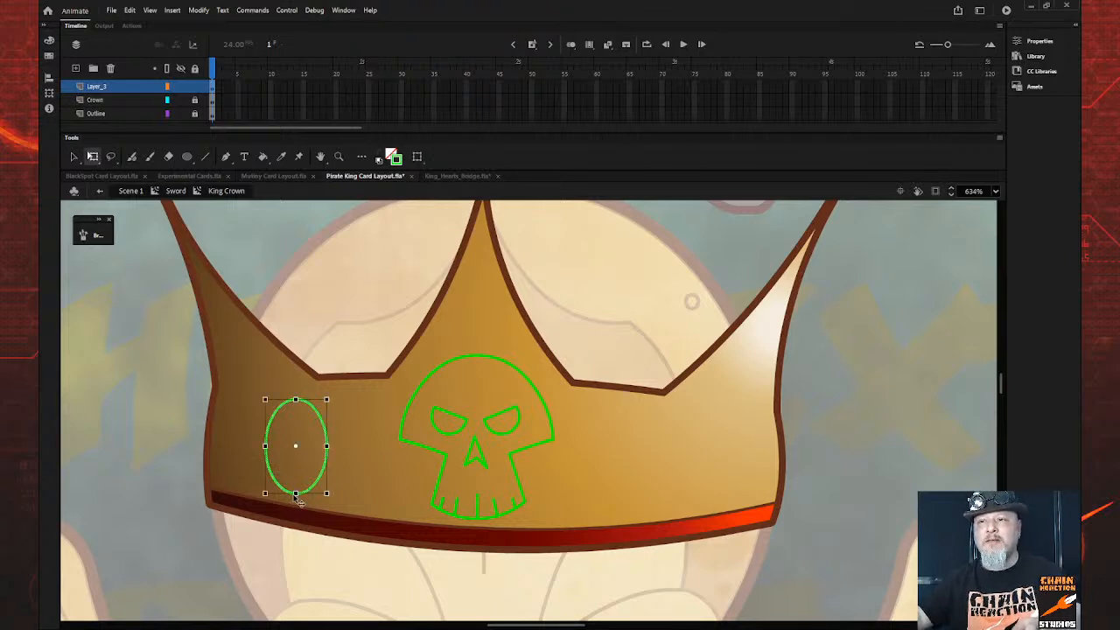
left_click_drag(333, 496, 328, 508)
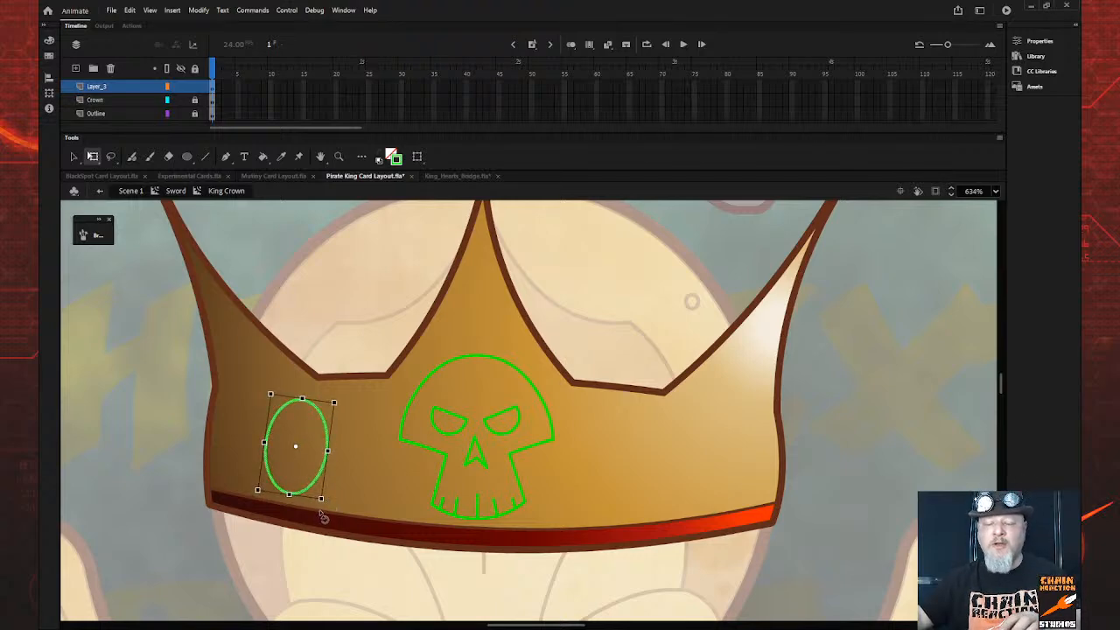
key("v")
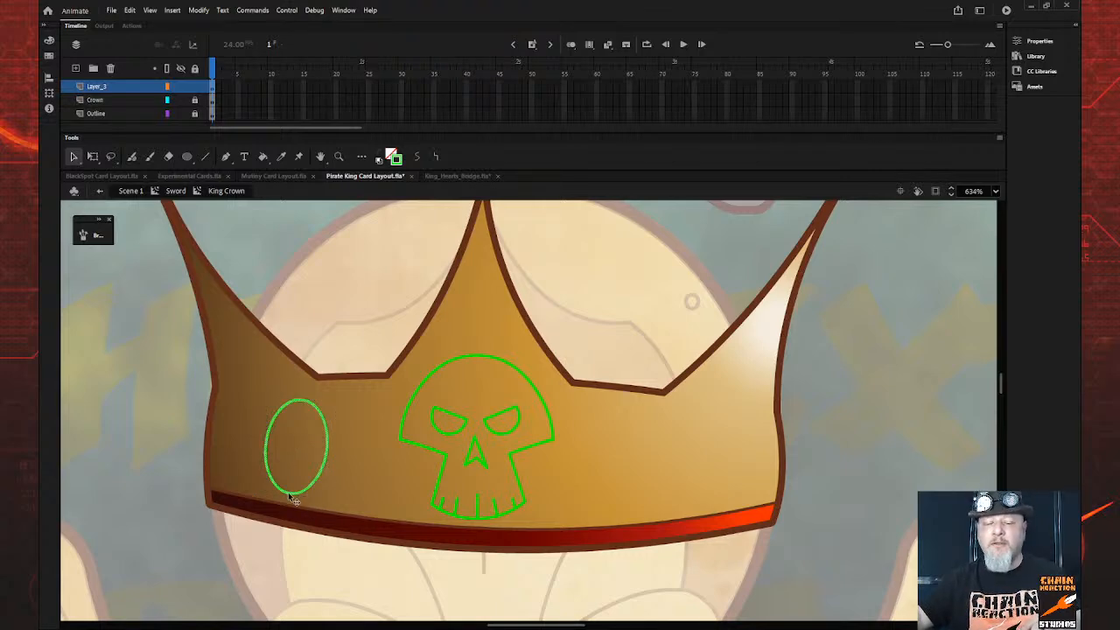
Place a horizontally flipped copy of the tilted oval on the band right of the skull, and nudge it closer to the skull
left_click_drag(293, 496, 709, 505)
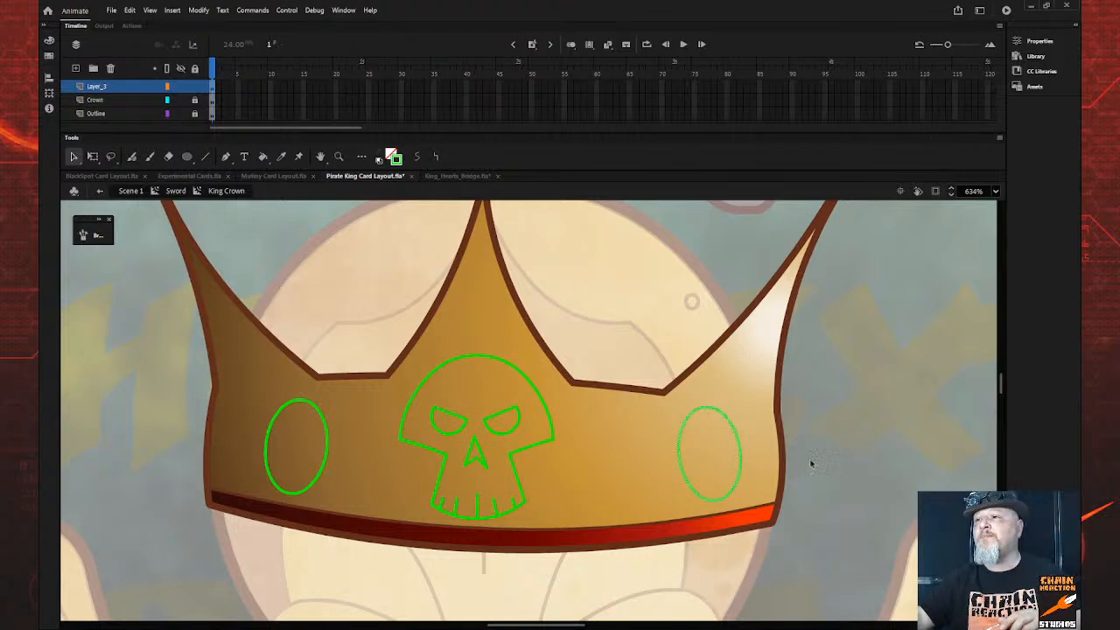
key("Left")
key("Left")
key("Left")
key("Left")
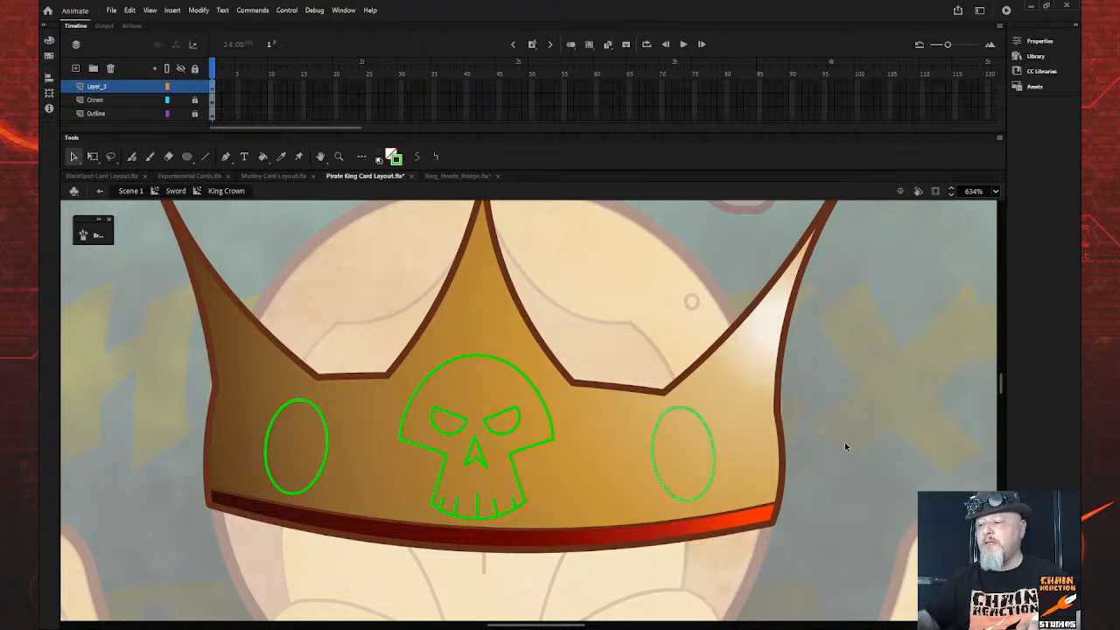
Adjust the tilt of the oval right of the skull with Free Transform
key("q")
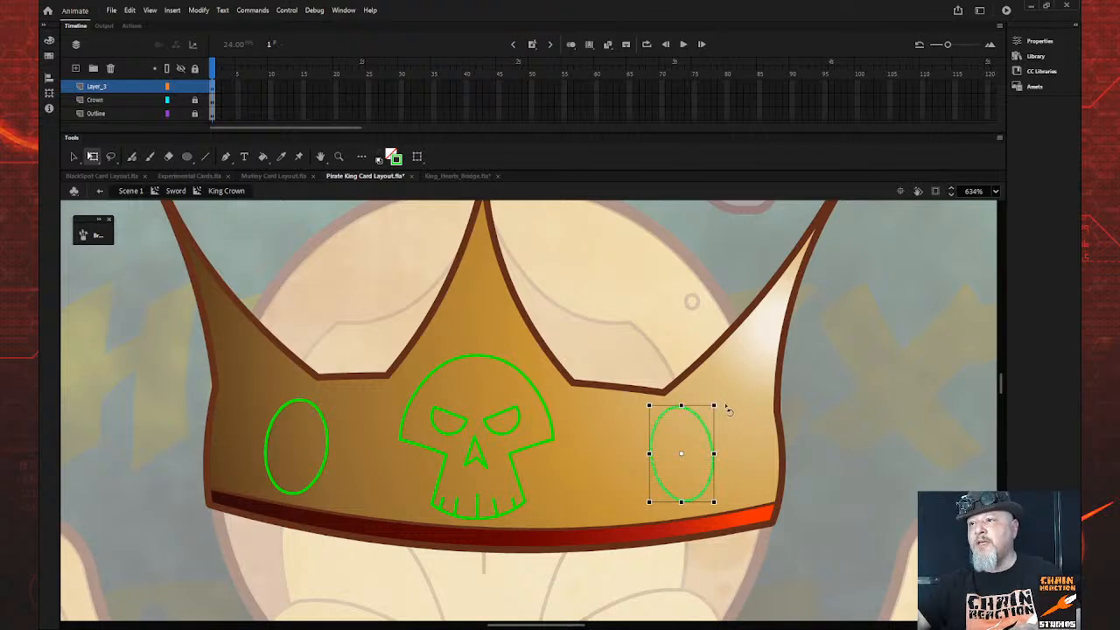
Rotate the oval on the right part of the crown slightly clockwise so it follows the band's curve
left_click_drag(723, 406, 732, 414)
key("ctrl+z")
left_click(1030, 46)
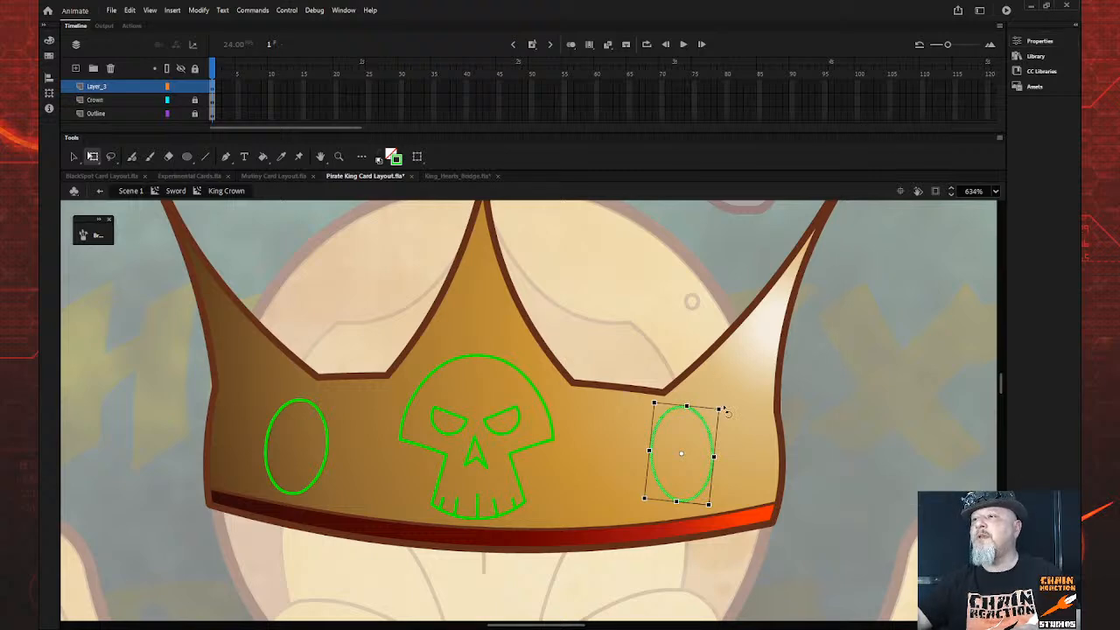
left_click_drag(725, 415, 731, 416)
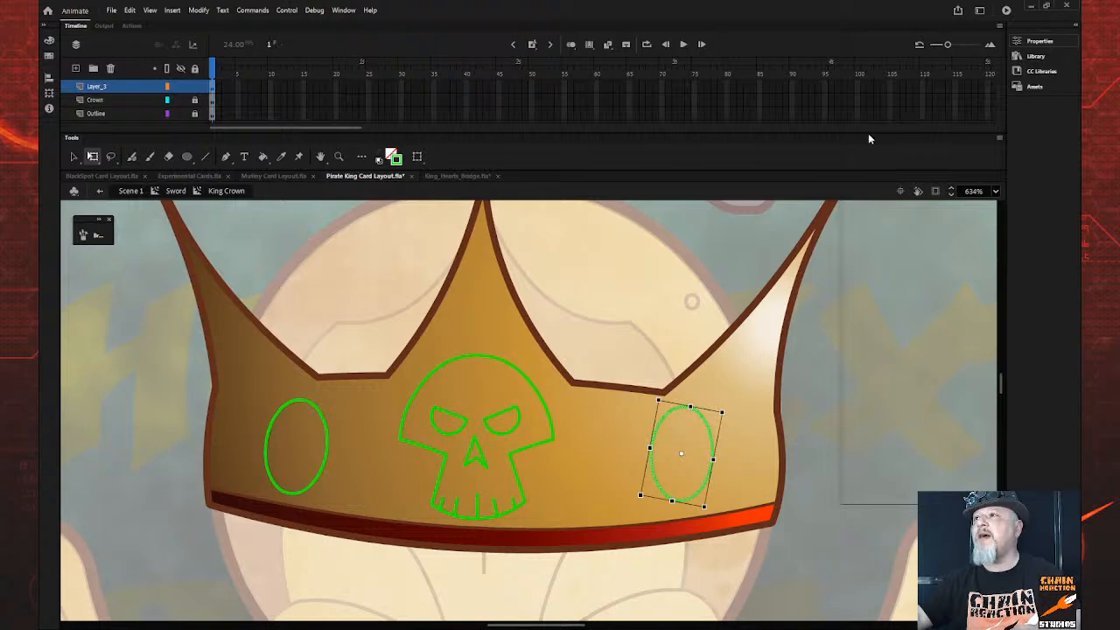
left_click(832, 512)
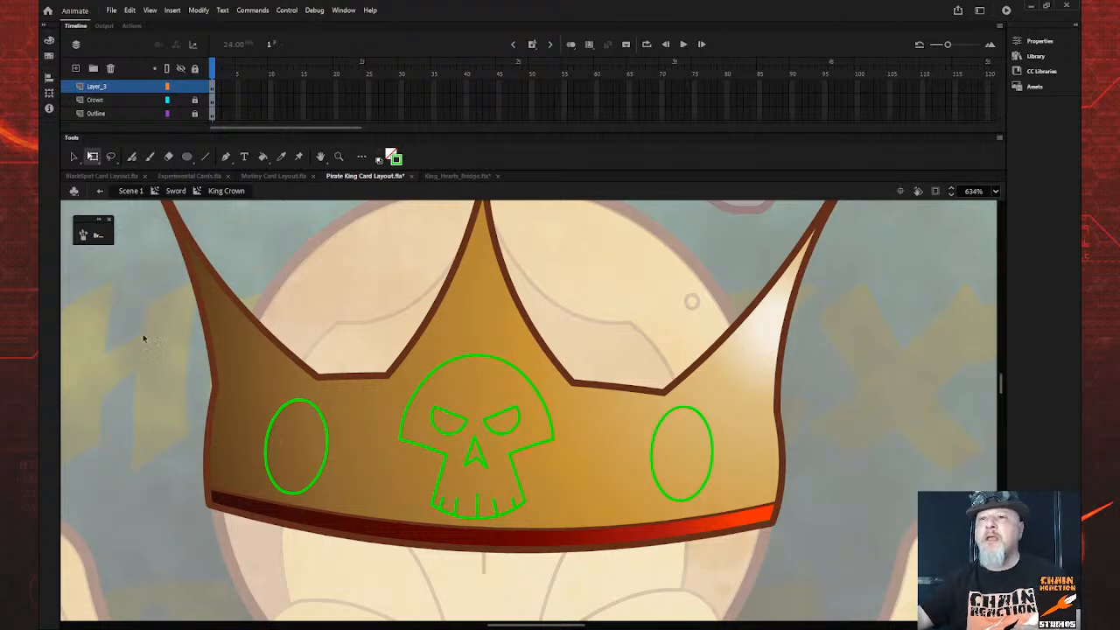
Draw a tall narrow green oval beside the crown, then shrink it, tilt it clockwise and place it over the crown's left edge
left_click(187, 156)
left_click_drag(141, 379, 186, 468)
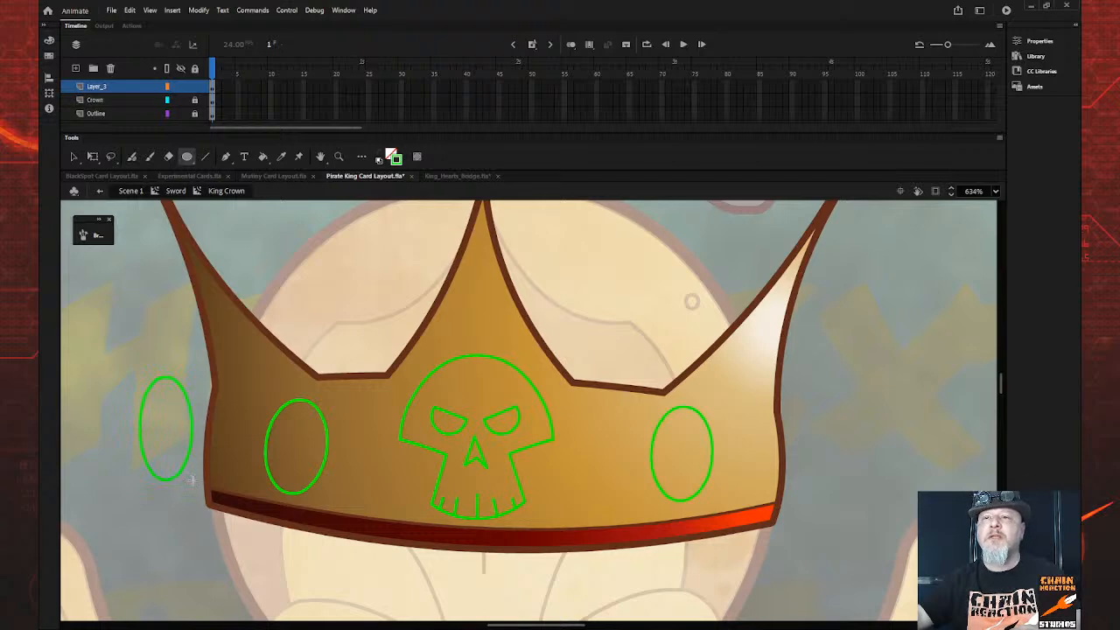
left_click(72, 157)
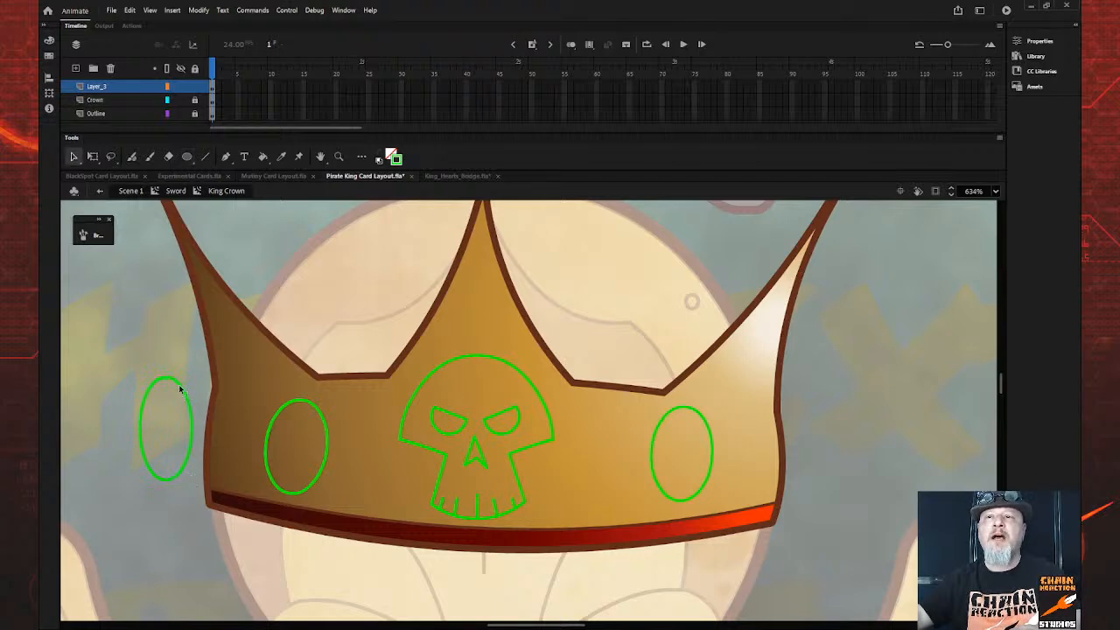
left_click(183, 392)
key("q")
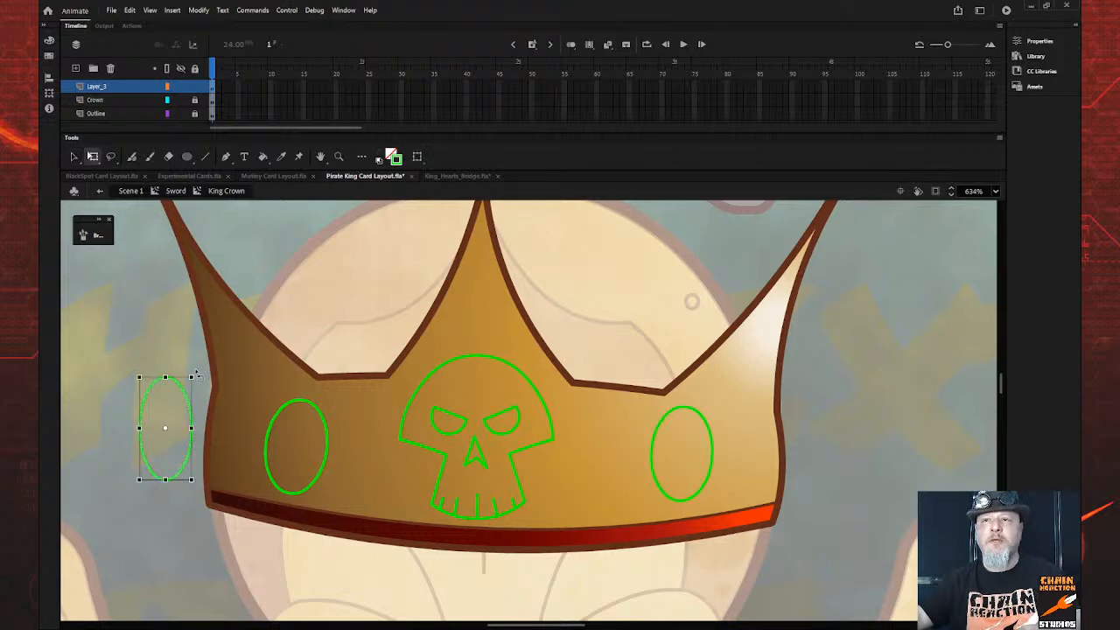
left_click_drag(196, 374, 242, 388)
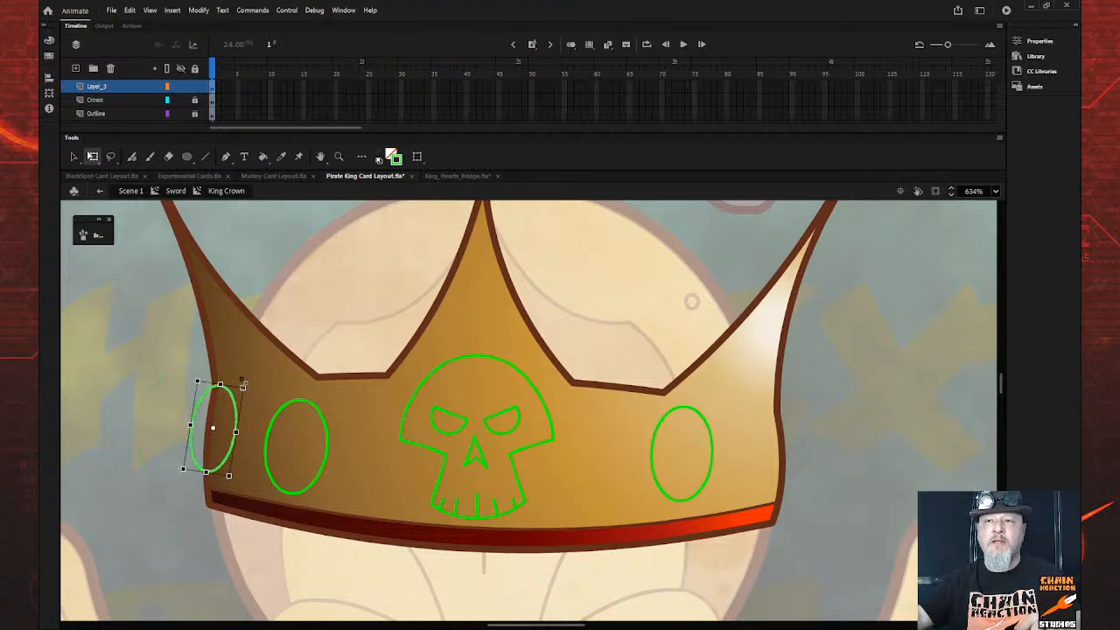
Move the left-edge oval to the crown's right edge and rotate it counterclockwise
key("v")
left_click(308, 451)
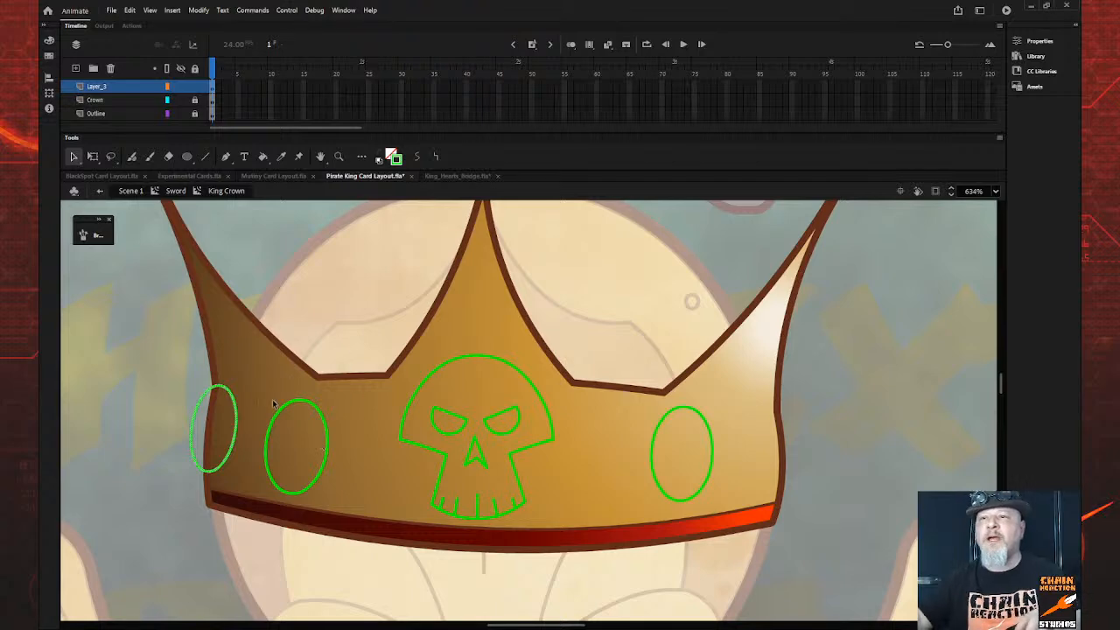
left_click_drag(229, 429, 796, 450)
key("q")
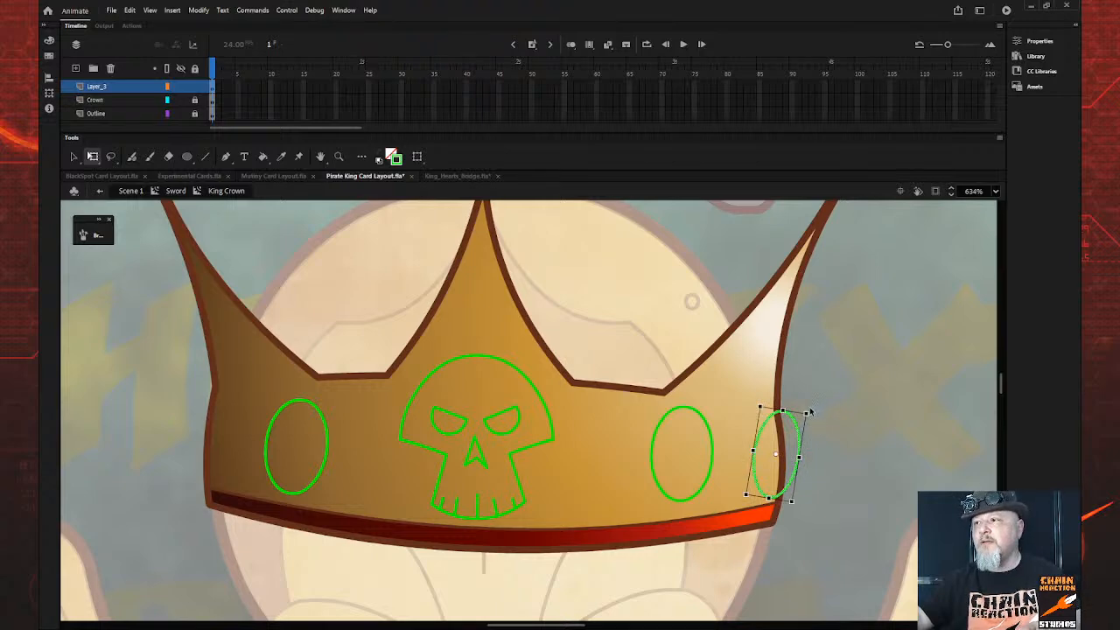
left_click(814, 414)
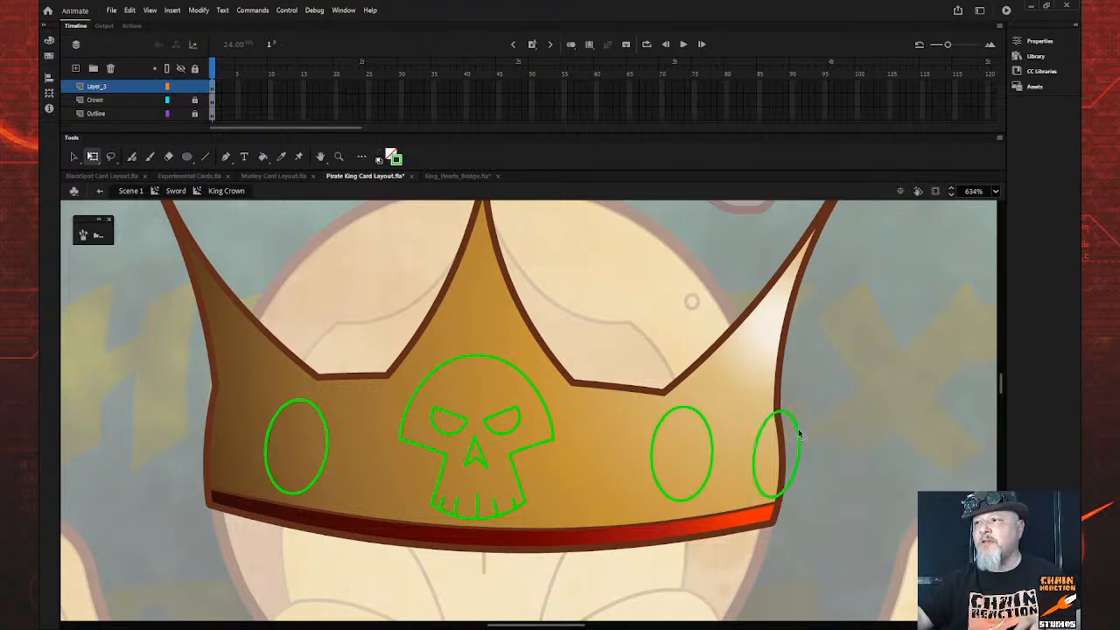
left_click(797, 434)
left_click_drag(805, 412, 795, 408)
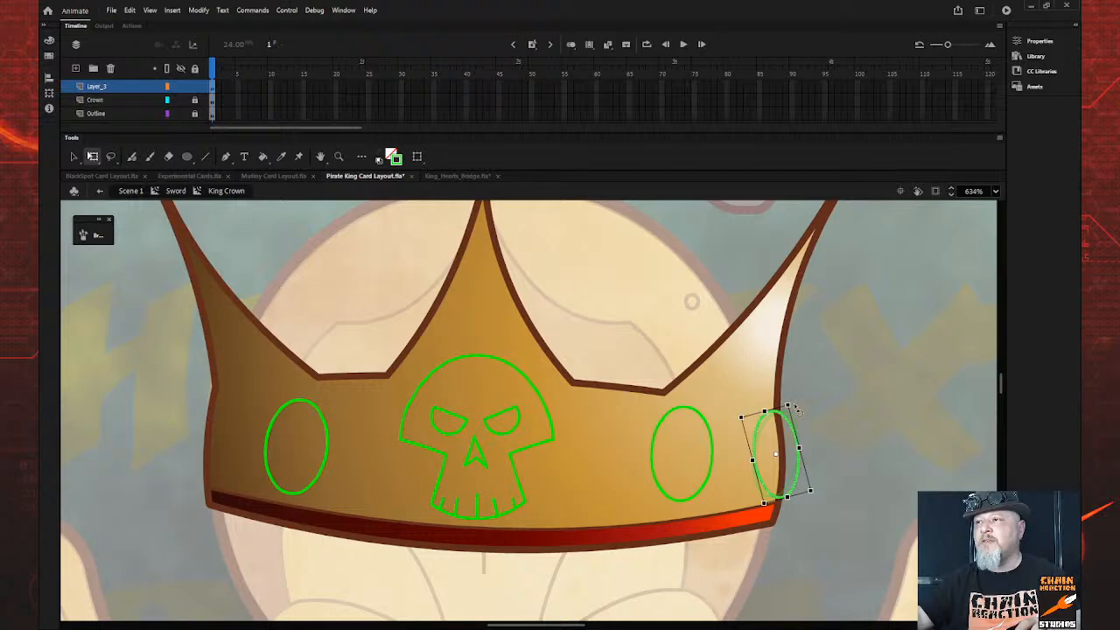
Nudge the right-edge oval left and up, and scale it down slightly
key("Left")
key("Left")
key("Left")
key("Left")
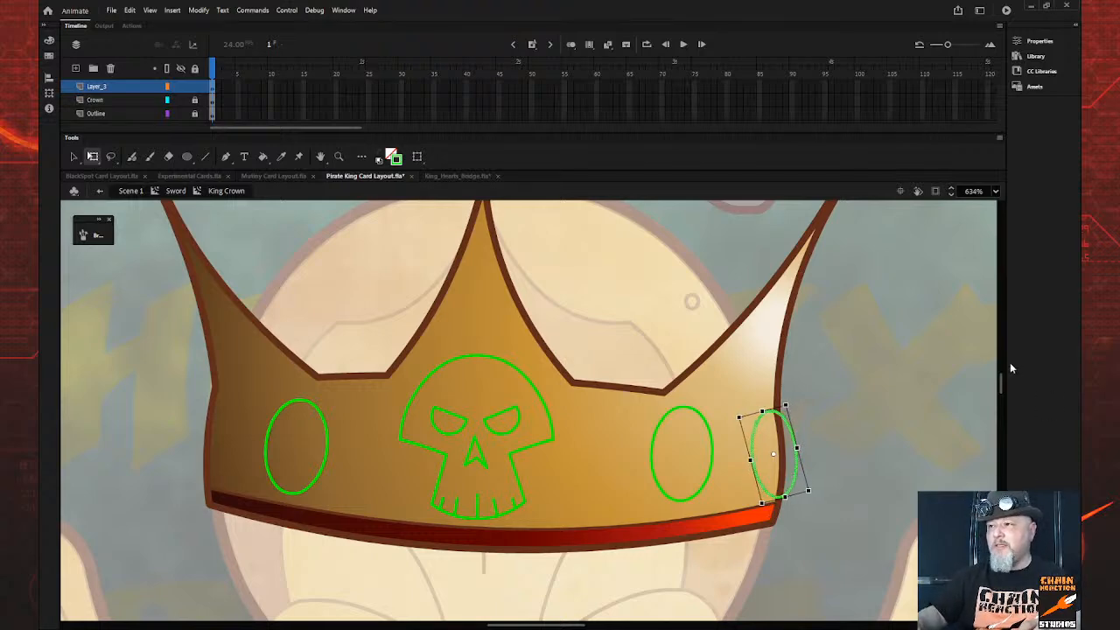
key("Up")
key("Up")
key("Up")
key("Left")
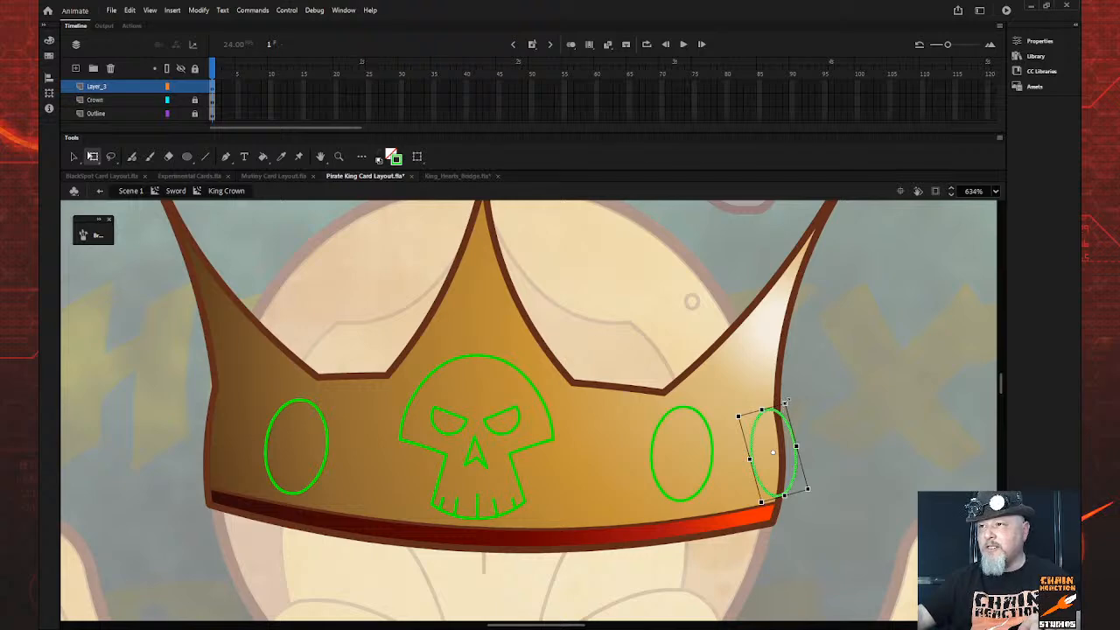
left_click_drag(785, 402, 808, 419)
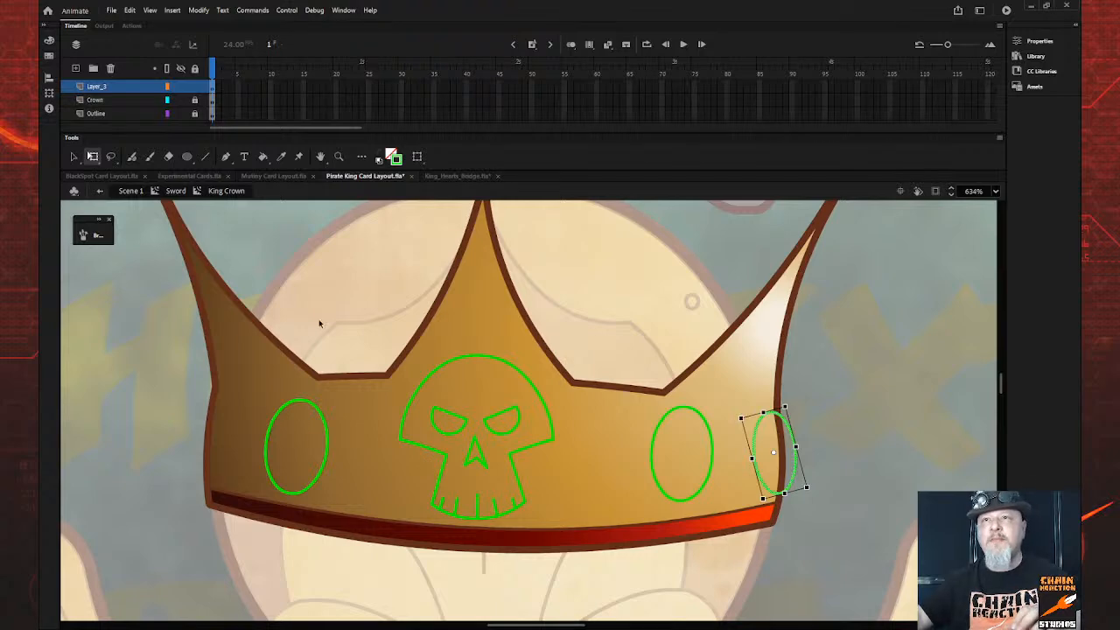
Undo the outer oval's changes back to its tilted placement on the crown's left edge
left_click(180, 113)
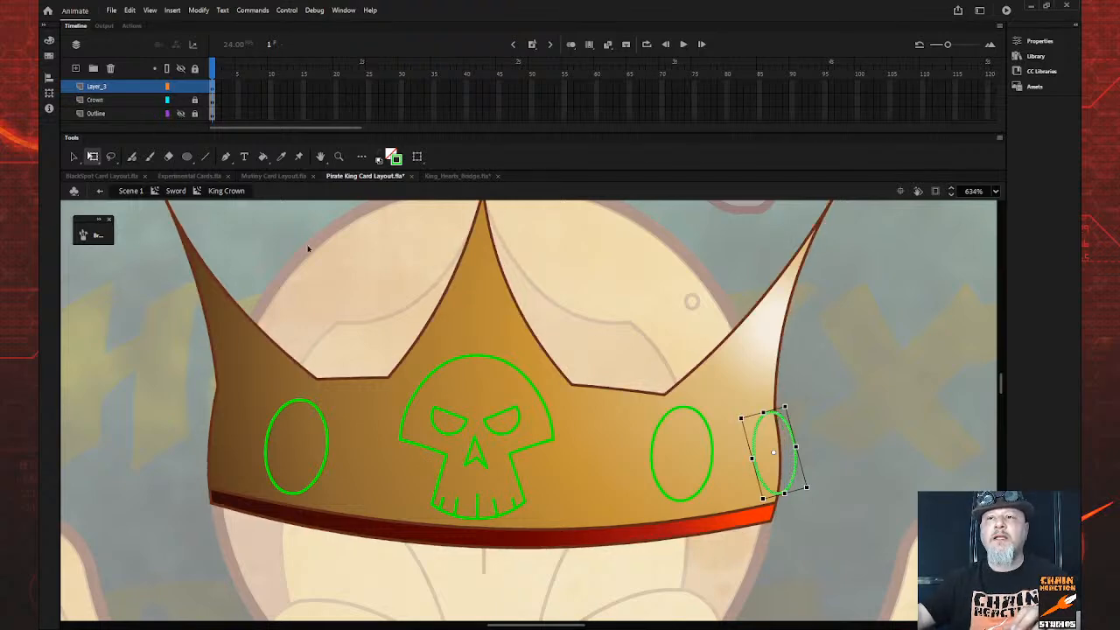
key("ctrl+z")
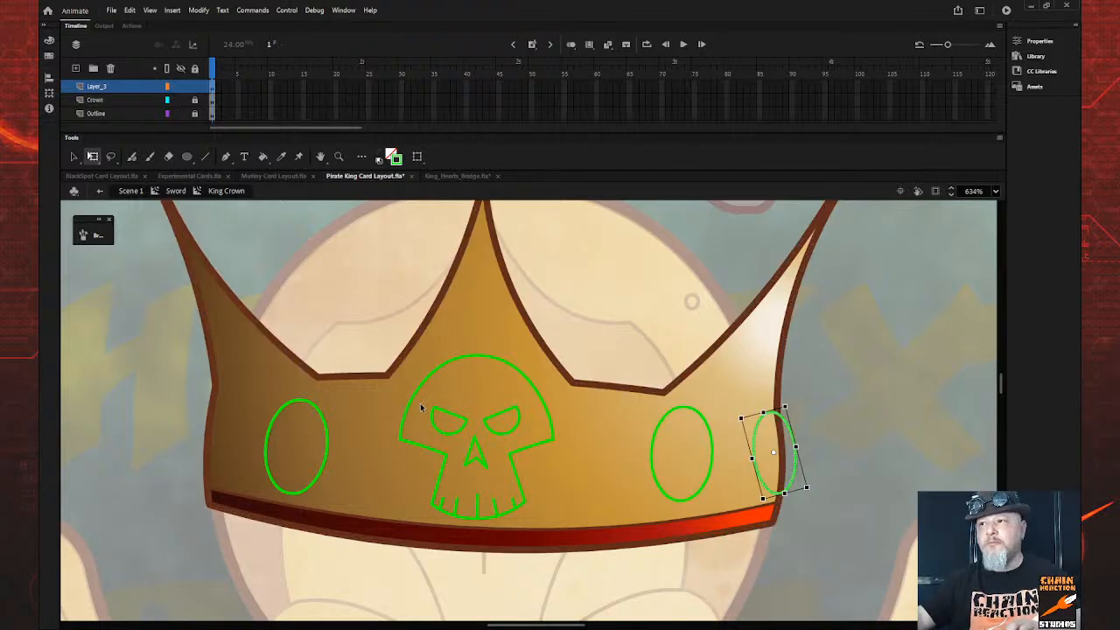
key("ctrl+z")
key("ctrl+z")
key("ctrl+z")
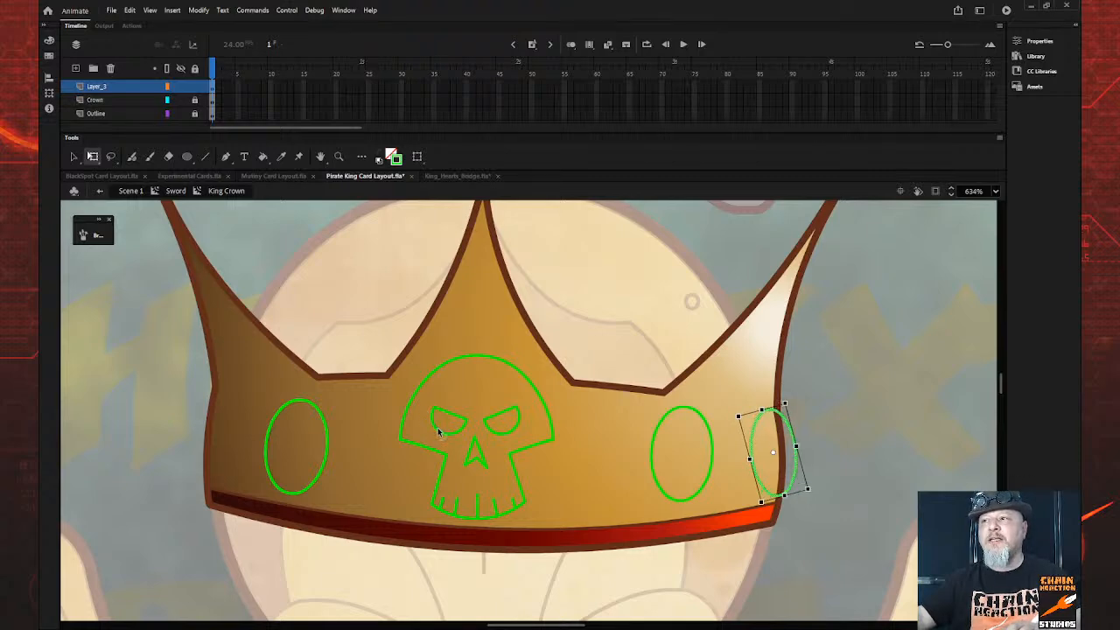
key("ctrl+z")
key("ctrl+z")
key("ctrl+z")
key("ctrl+z")
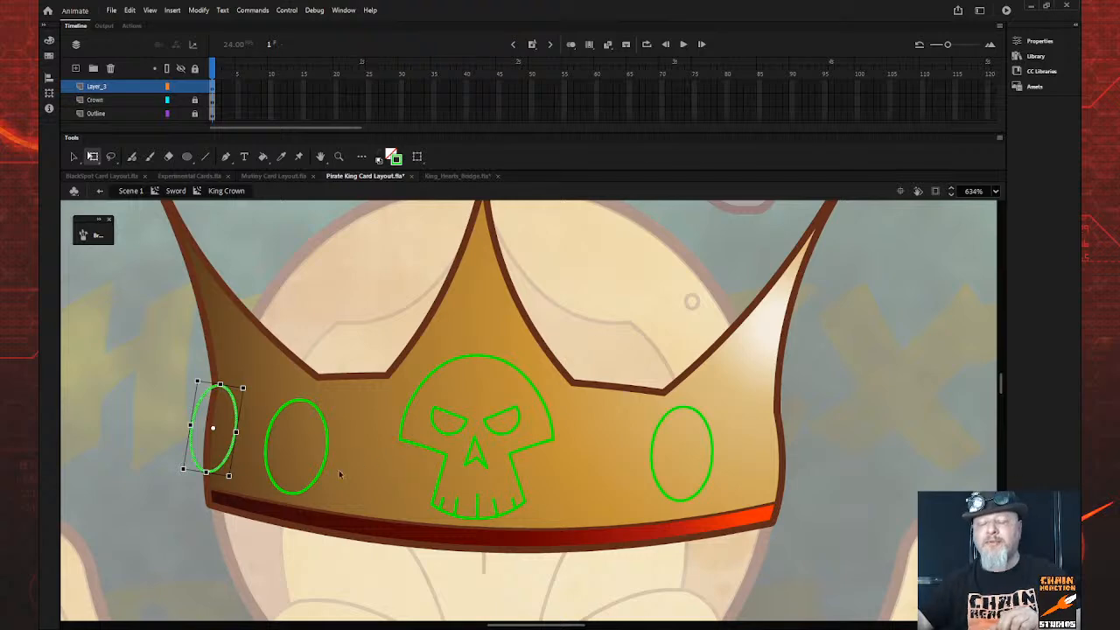
Copy the left-edge oval onto the crown's right edge, shrink the copy slightly and tilt it counterclockwise
key("v")
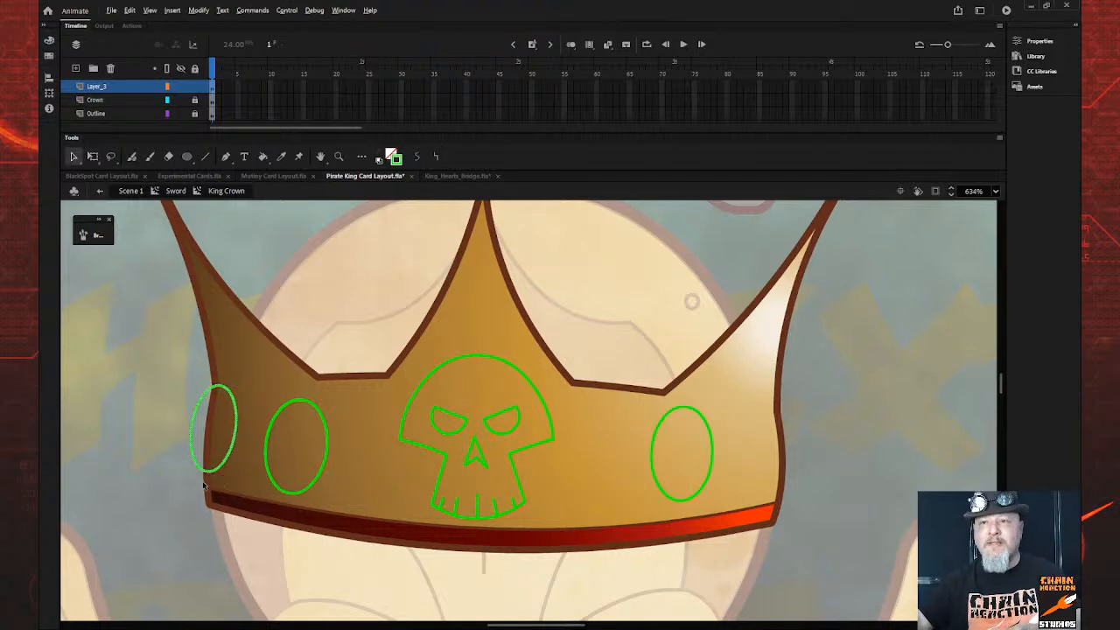
left_click_drag(200, 472, 771, 498)
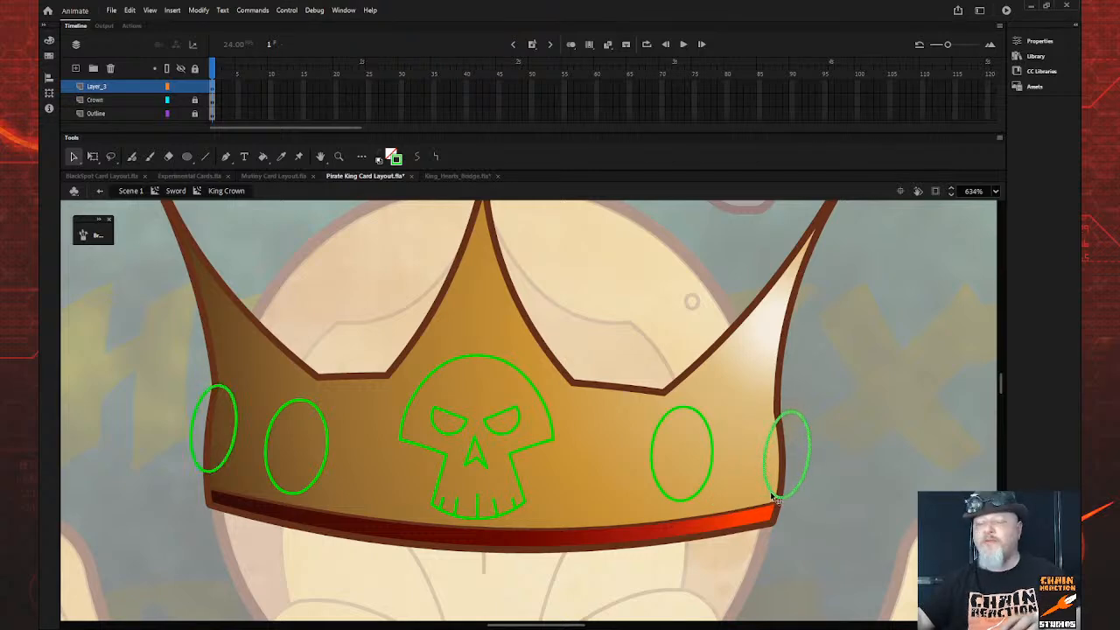
key("q")
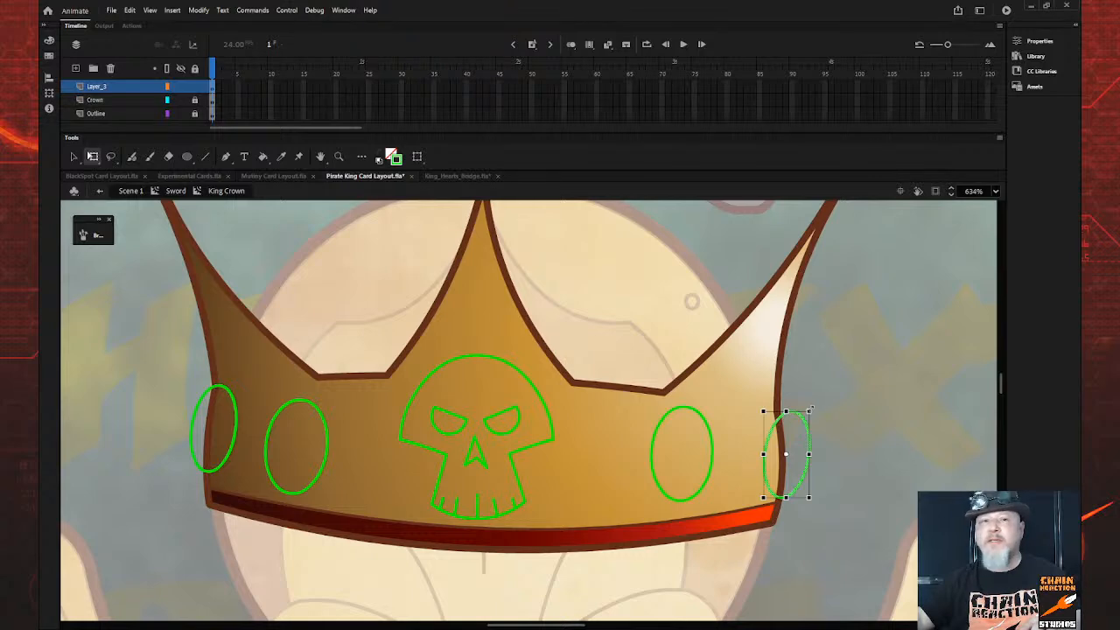
left_click_drag(810, 409, 807, 411)
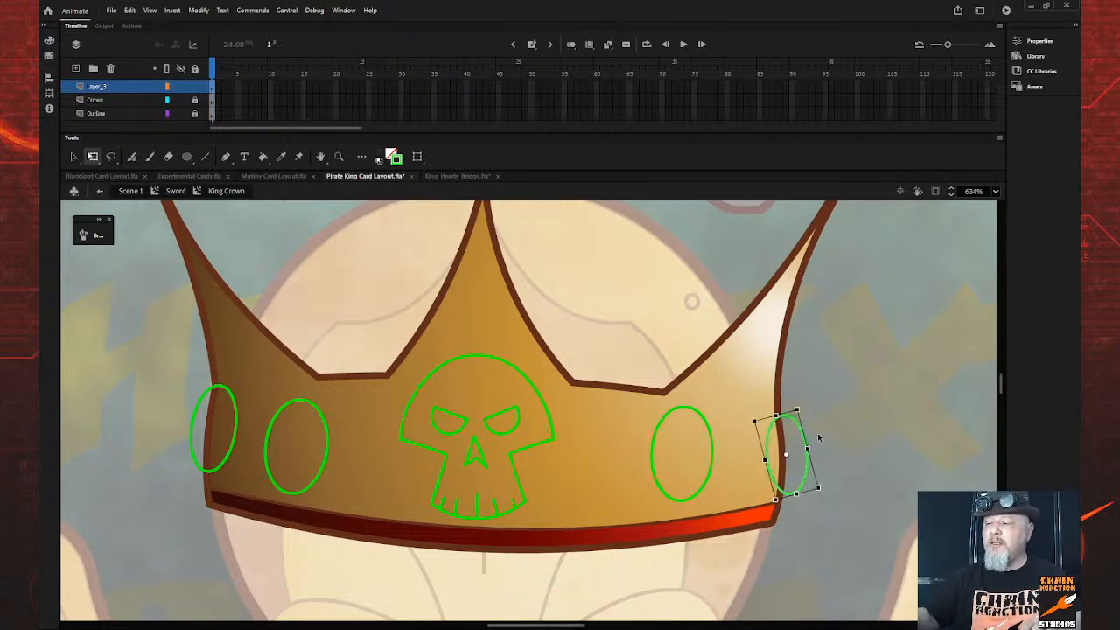
Nudge the copied oval left so it straddles the crown's right edge, fine-tune its height and deselect it
key("Left")
key("Left")
key("Left")
key("Left")
key("Right")
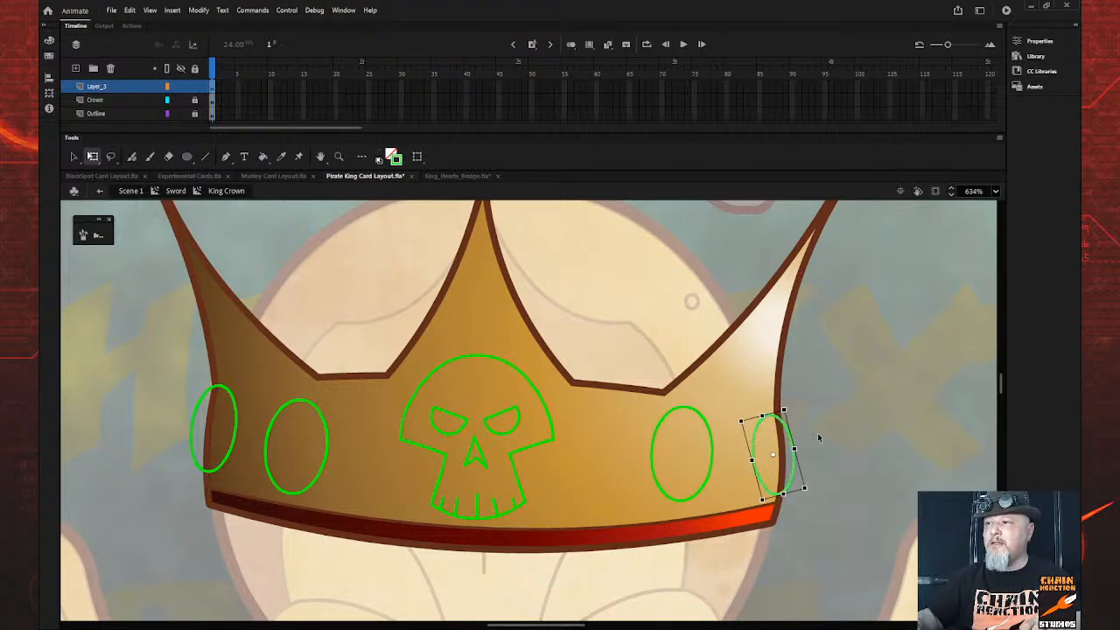
key("Down")
key("Up")
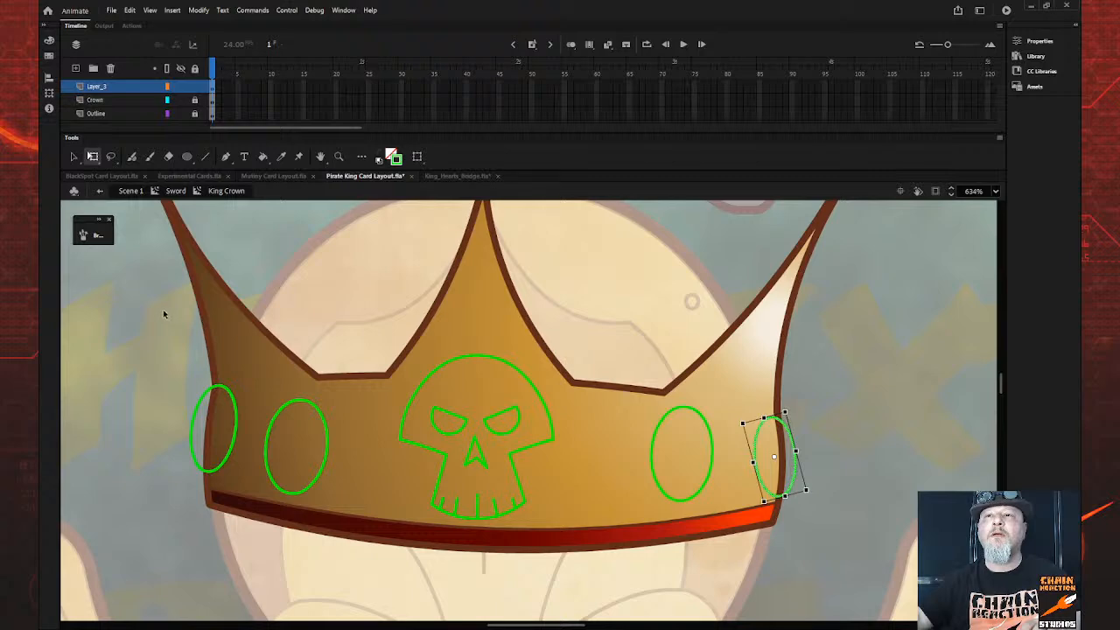
left_click(164, 313)
Hide the Outline layer and unlock the Crown layer
left_click(180, 113)
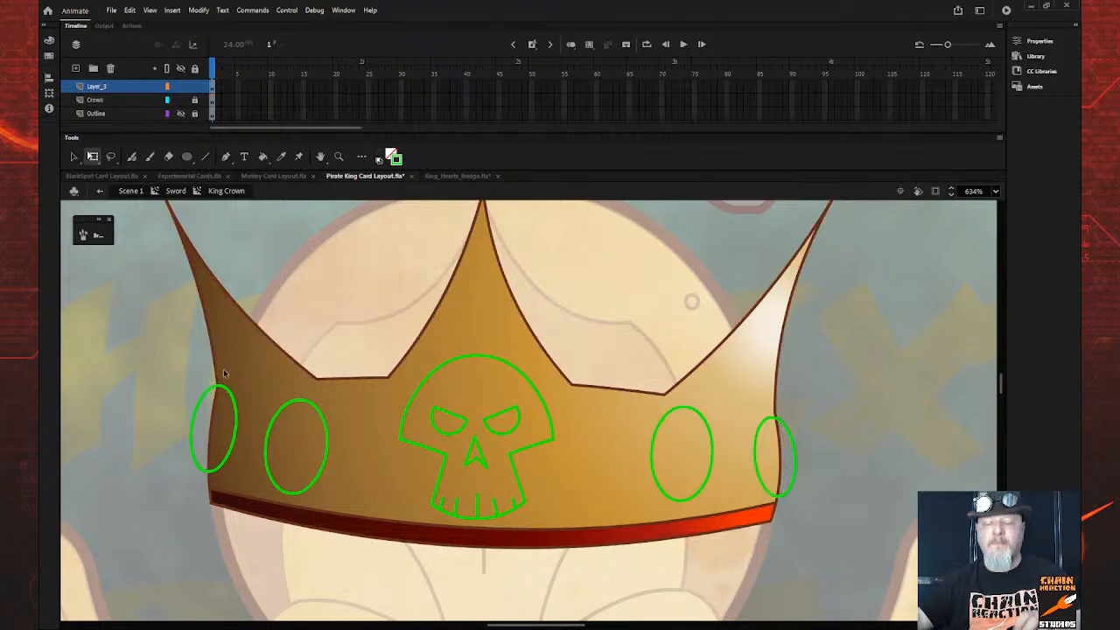
key("z")
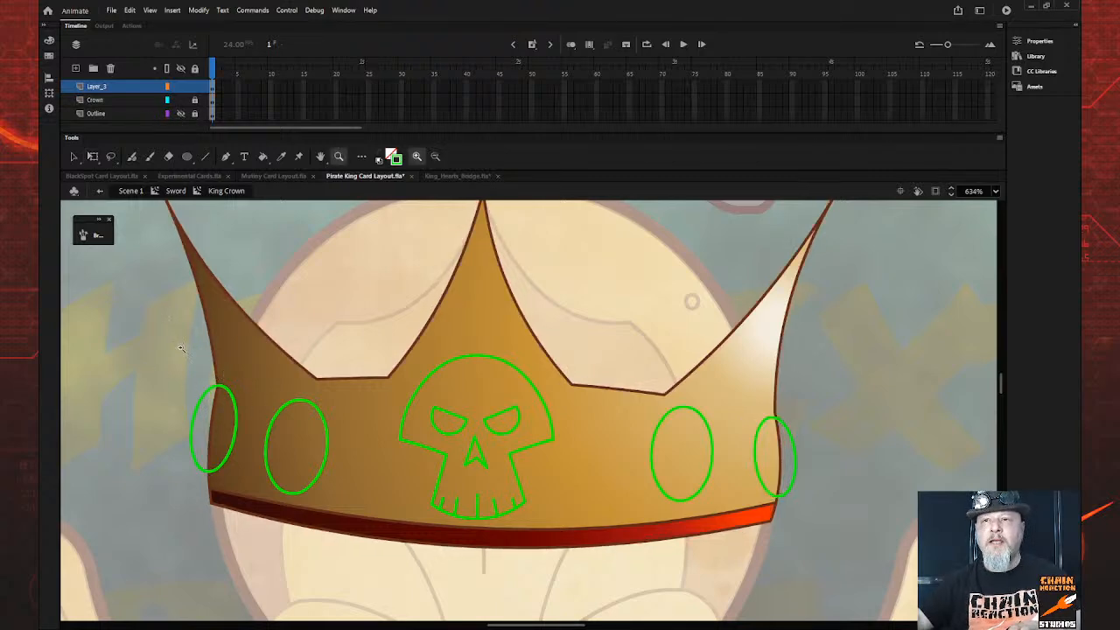
key("v")
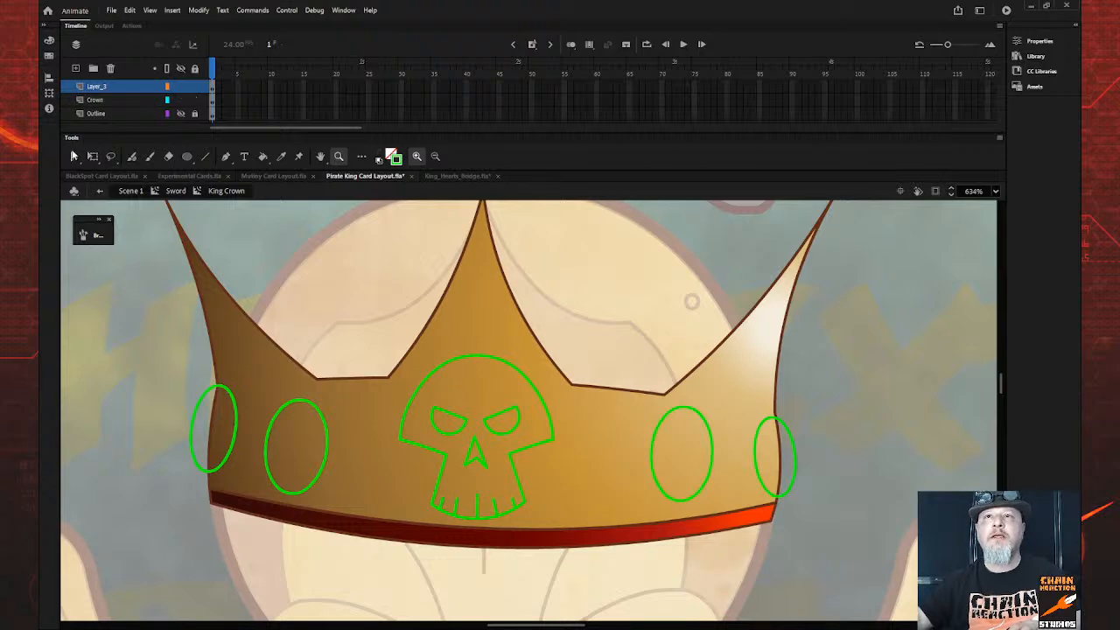
Select the Crown layer's side edge lines above and behind both outer ovals
left_click(216, 417)
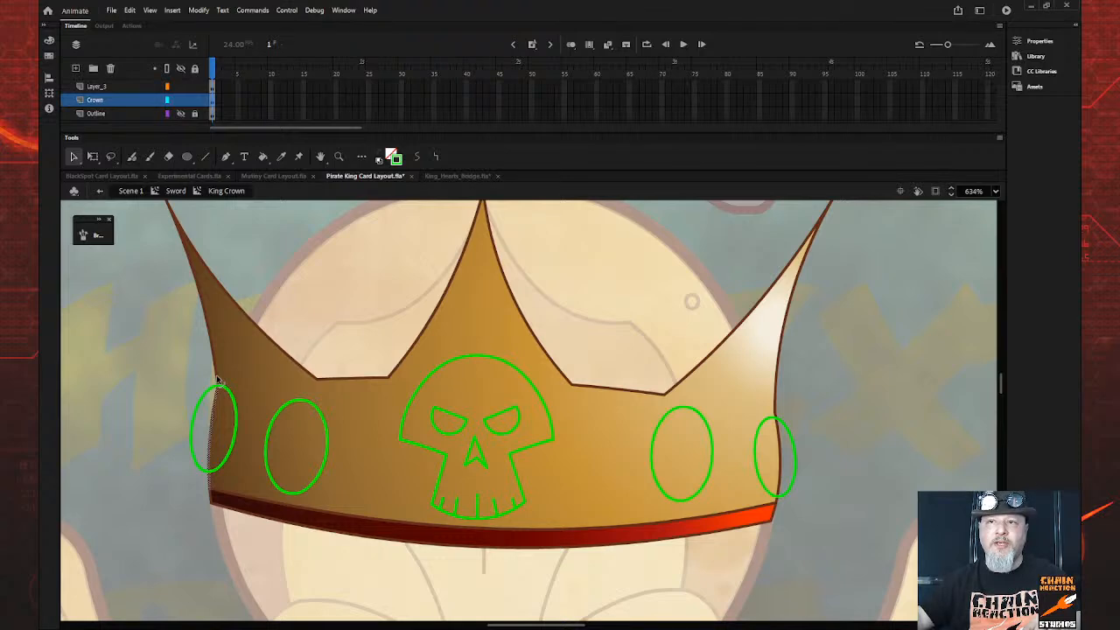
left_click(788, 477)
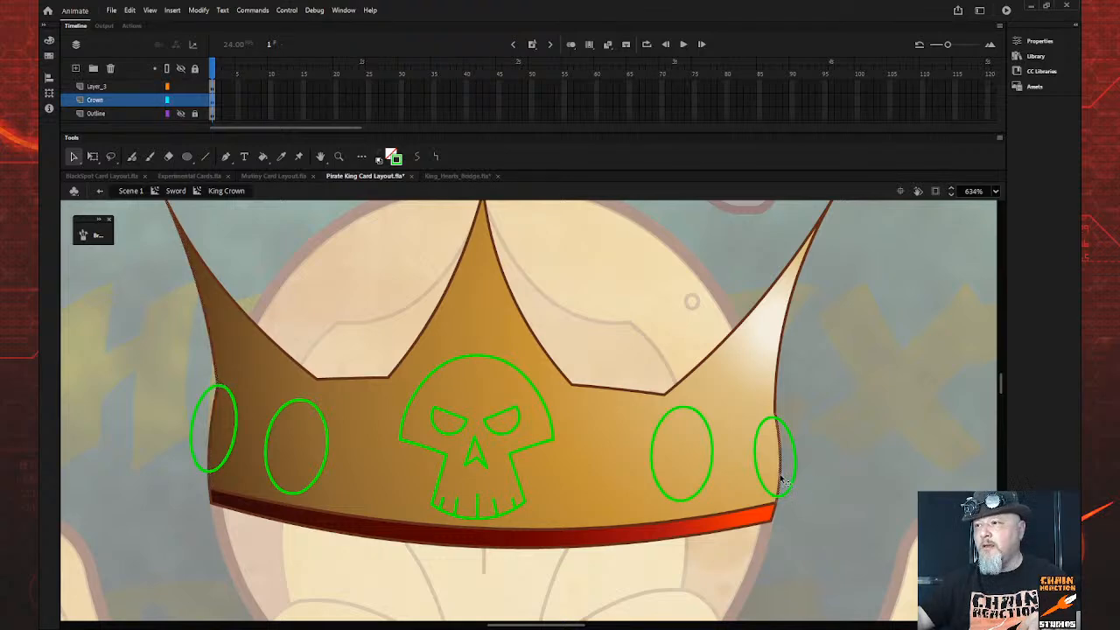
left_click(775, 401)
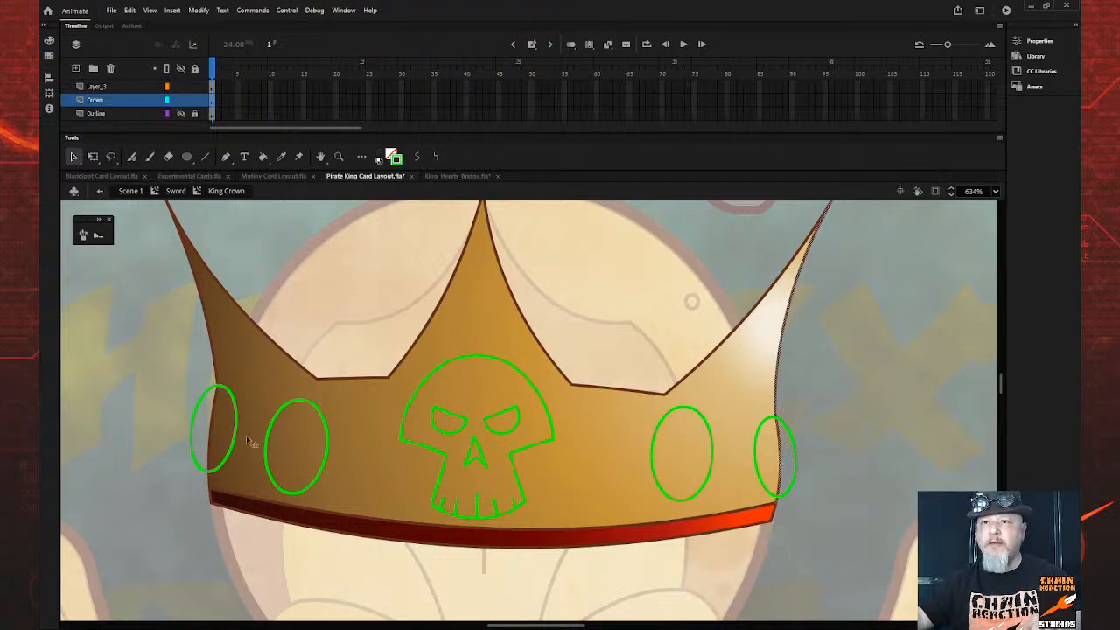
left_click(213, 431, "shift")
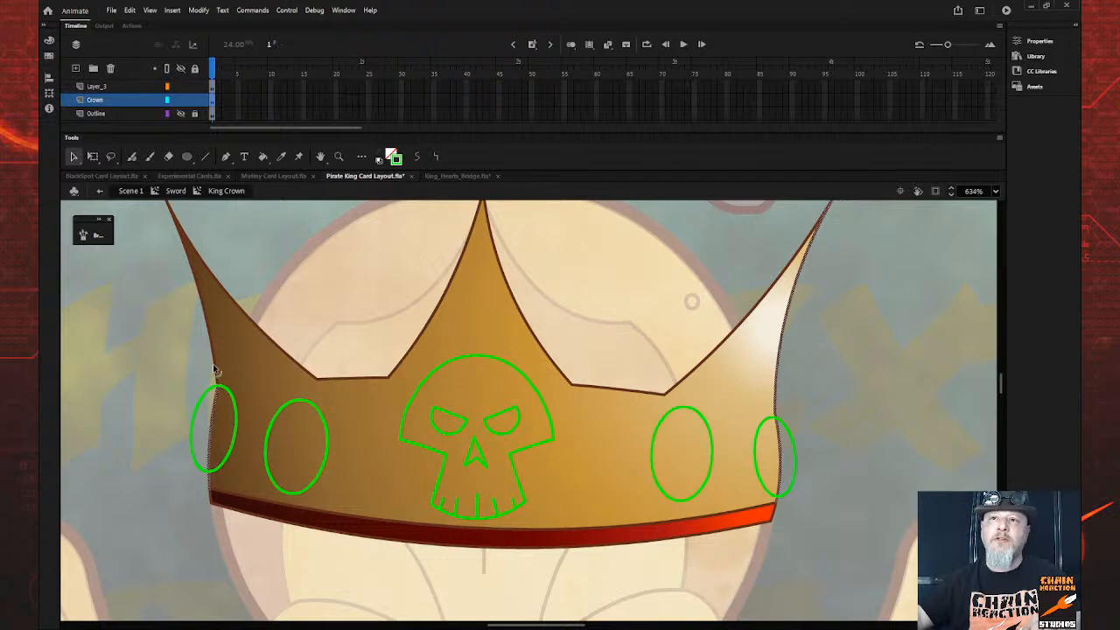
left_click(216, 370, "shift")
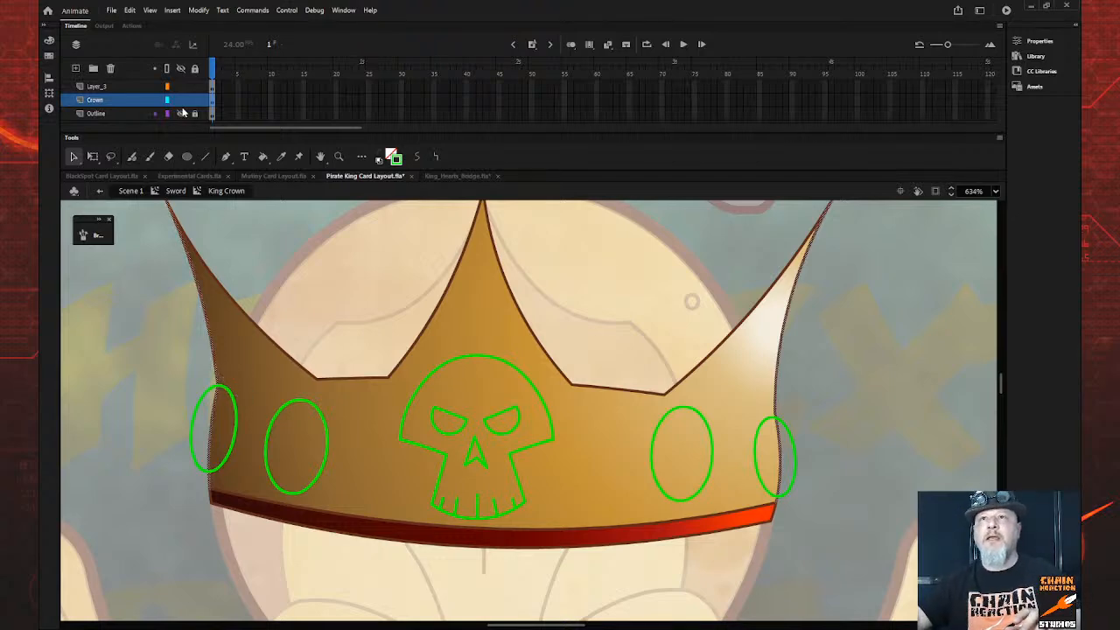
Select all the green artwork on Layer_3 and lock the visible Crown layer
left_click(181, 101)
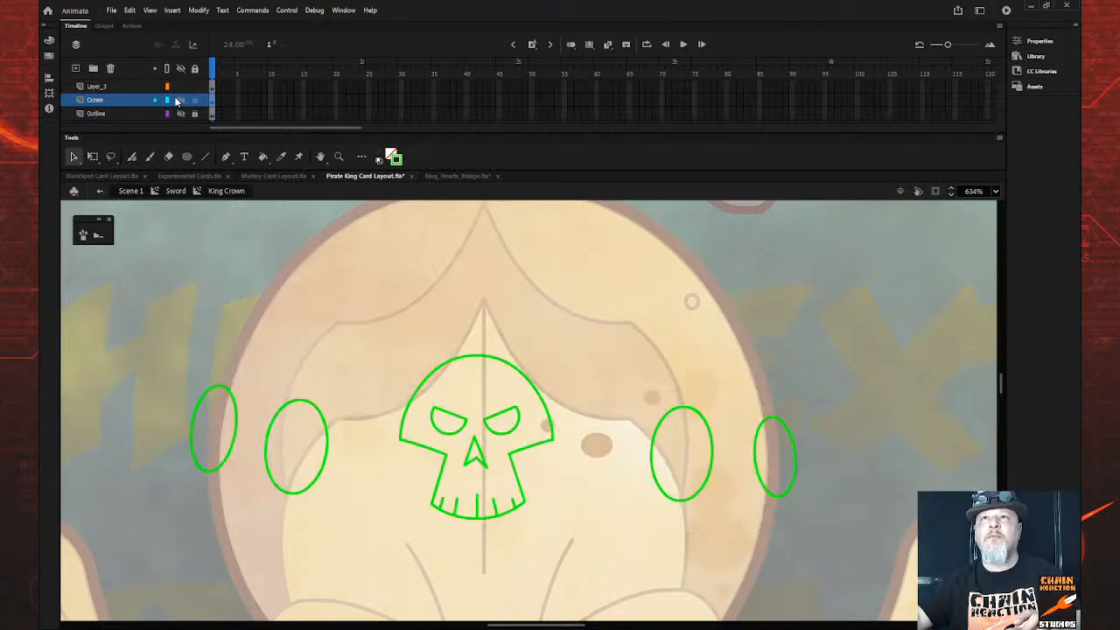
left_click(181, 100)
left_click(198, 100)
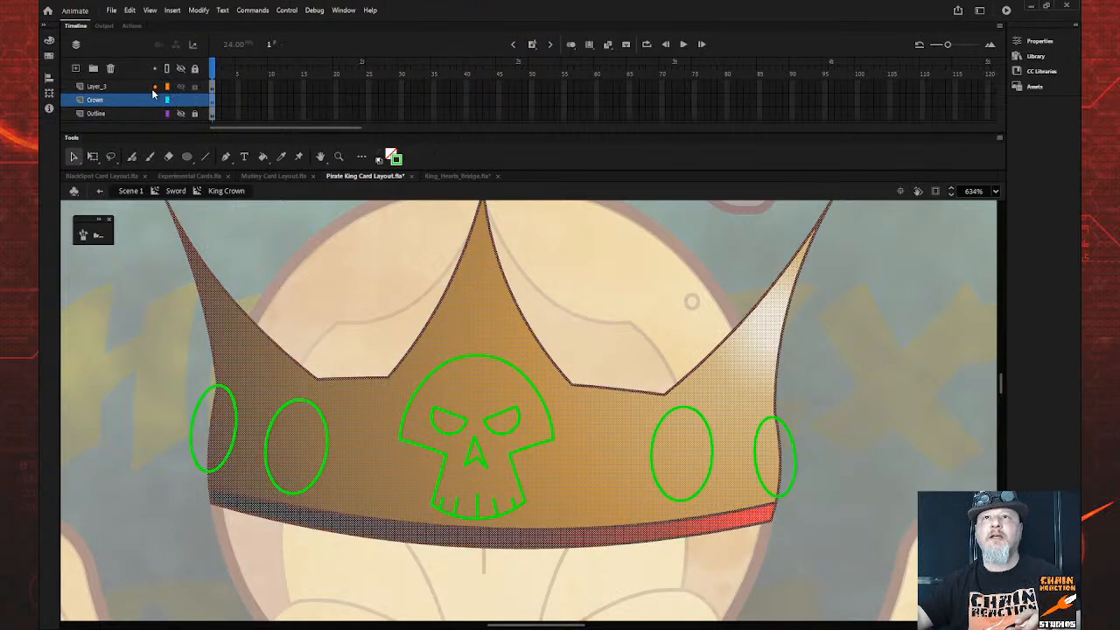
left_click(141, 86)
left_click(194, 99)
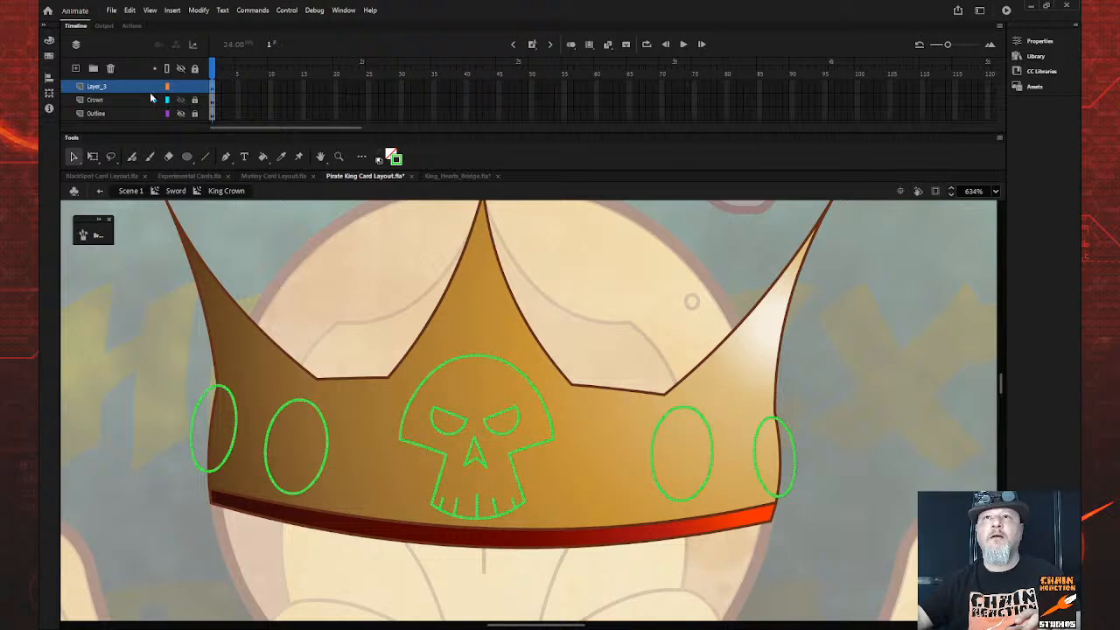
Paste the copied crown edge lines in place on Layer_3 and delete the parts of both outer ovals lying inside the crown
key("ctrl+shift+v")
left_click(148, 392)
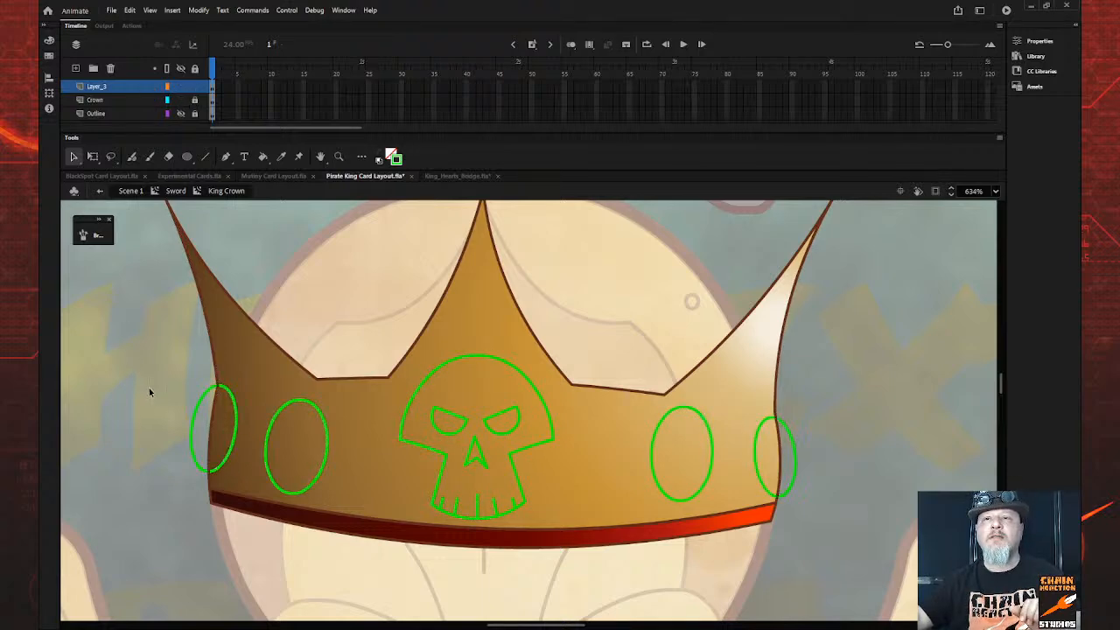
left_click(236, 415)
key("Delete")
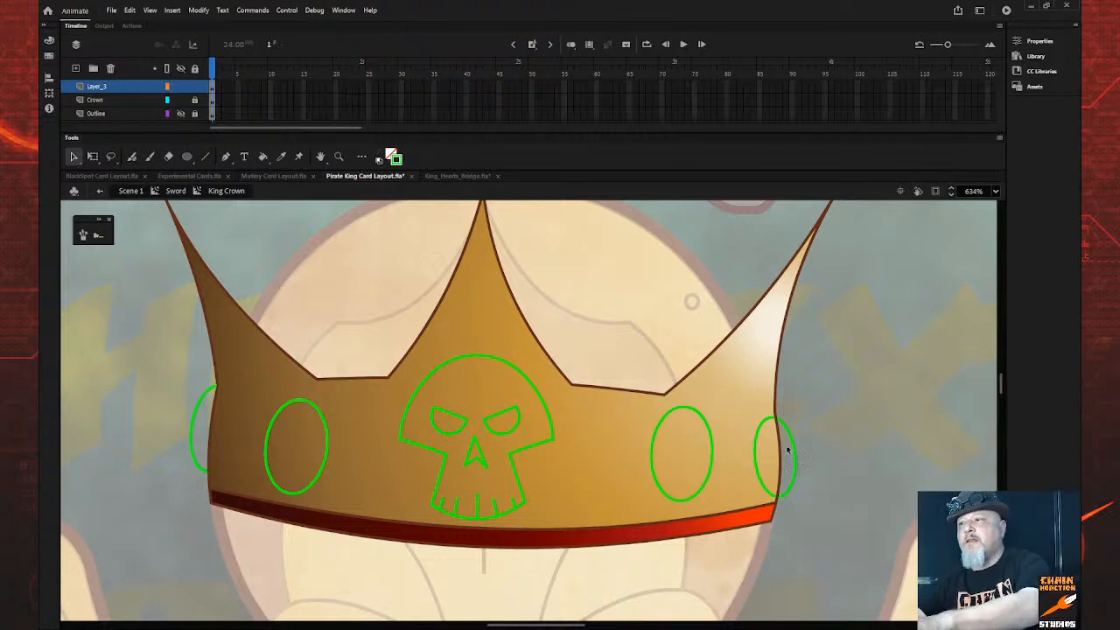
left_click(755, 460)
key("Delete")
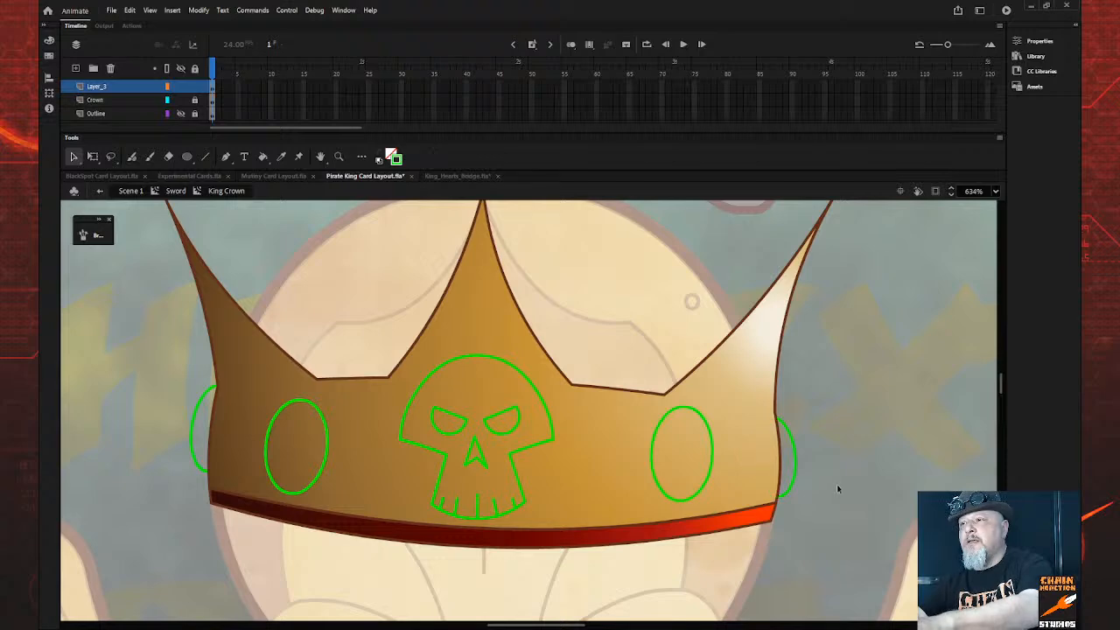
left_click(786, 497)
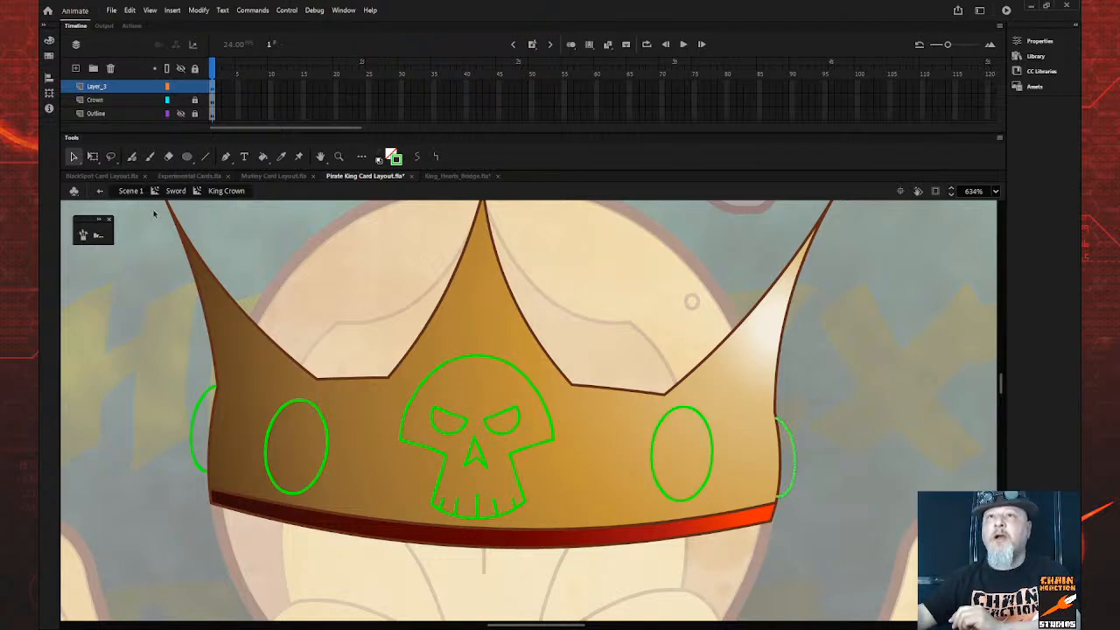
Hide the Crown layer and trim the pasted edge lines above and below the two outer half ovals
left_click(180, 99)
left_click(206, 327)
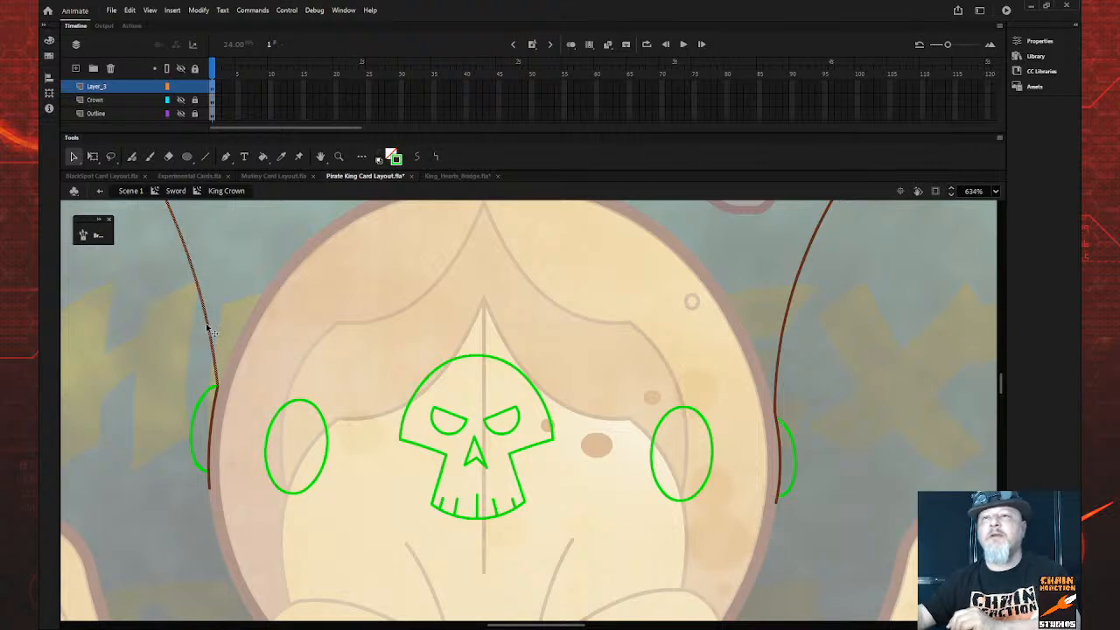
key("Delete")
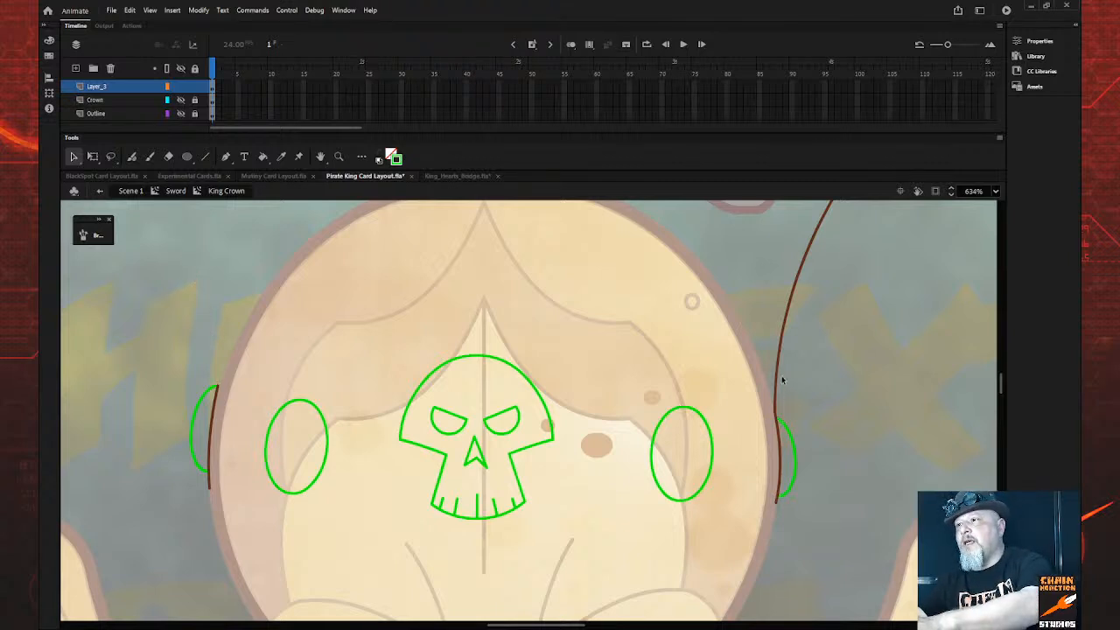
left_click(777, 379)
key("Delete")
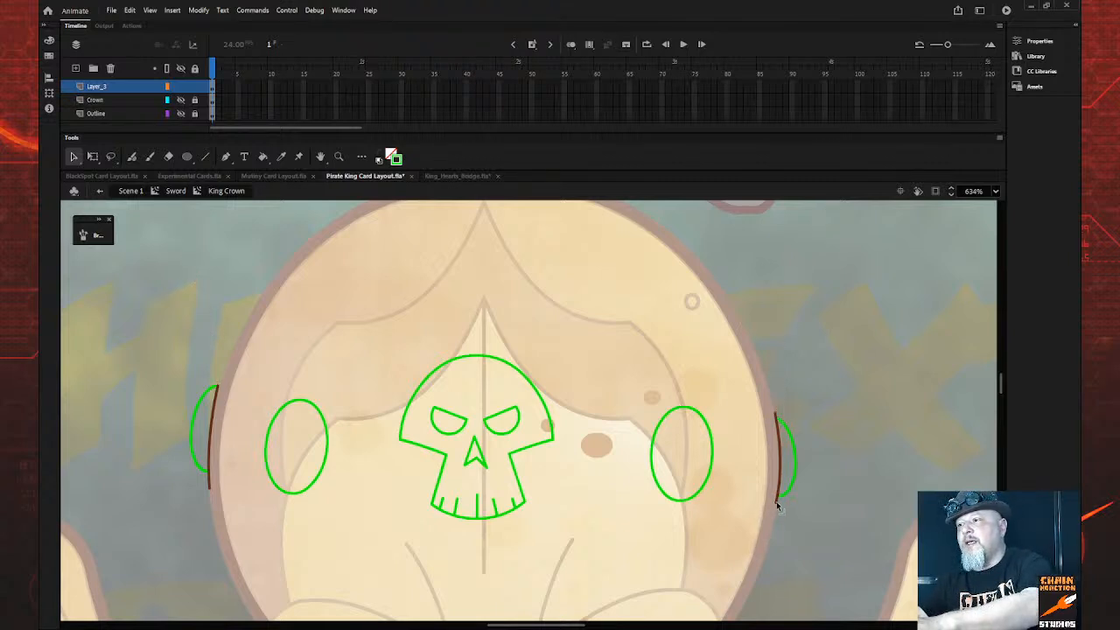
left_click(163, 502)
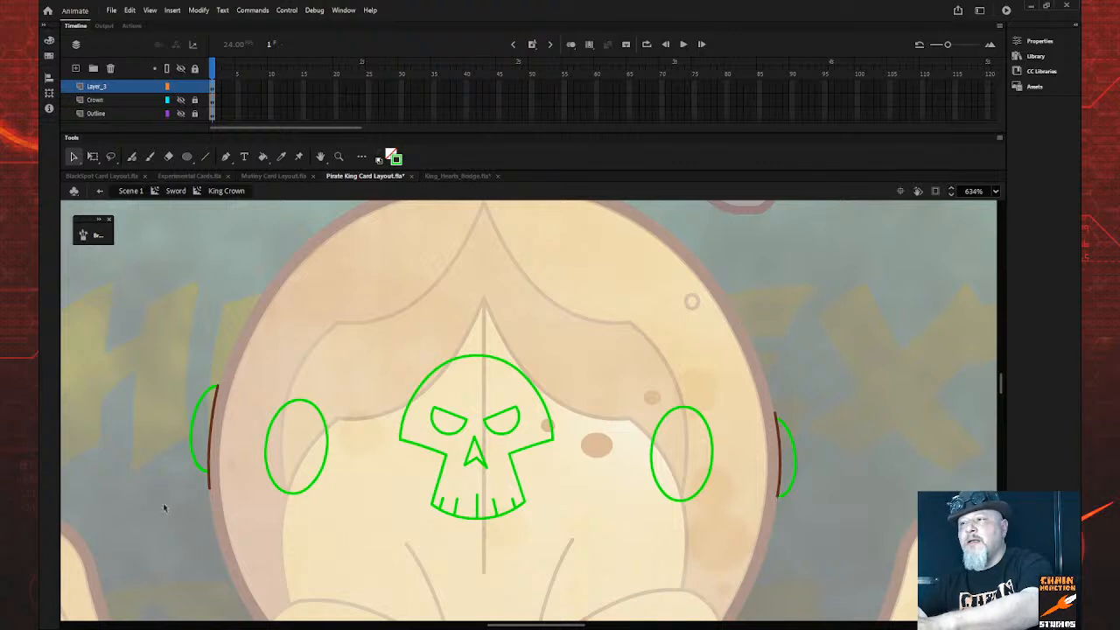
left_click(210, 486)
key("Delete")
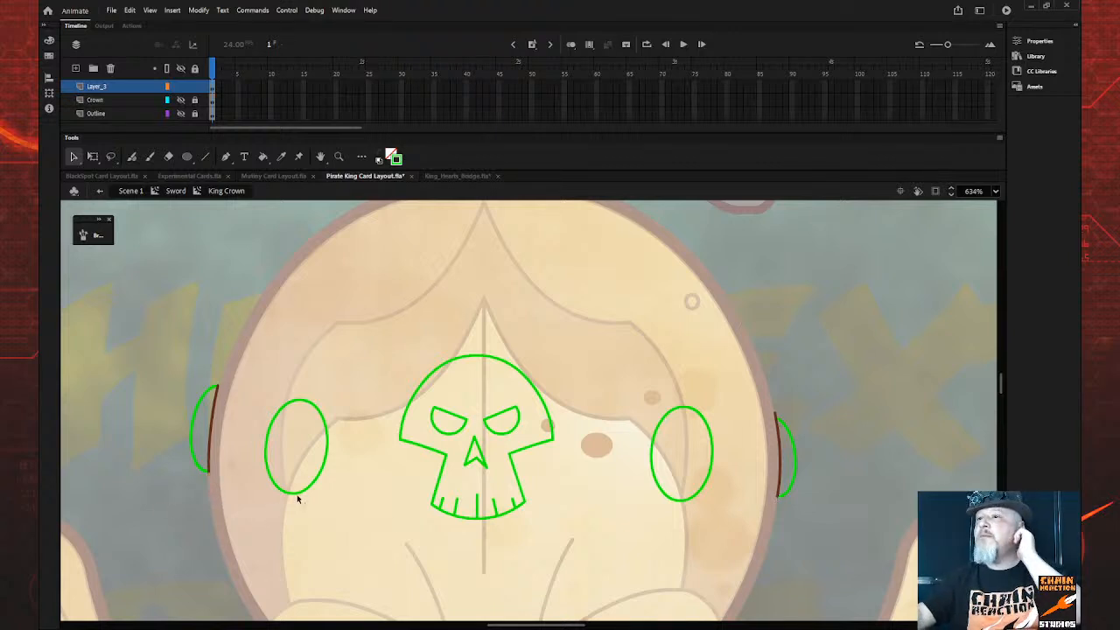
Switch to King_Hearts_Bridge.fla and sample the red gradient from the right end of the king's crown band
left_click(451, 177)
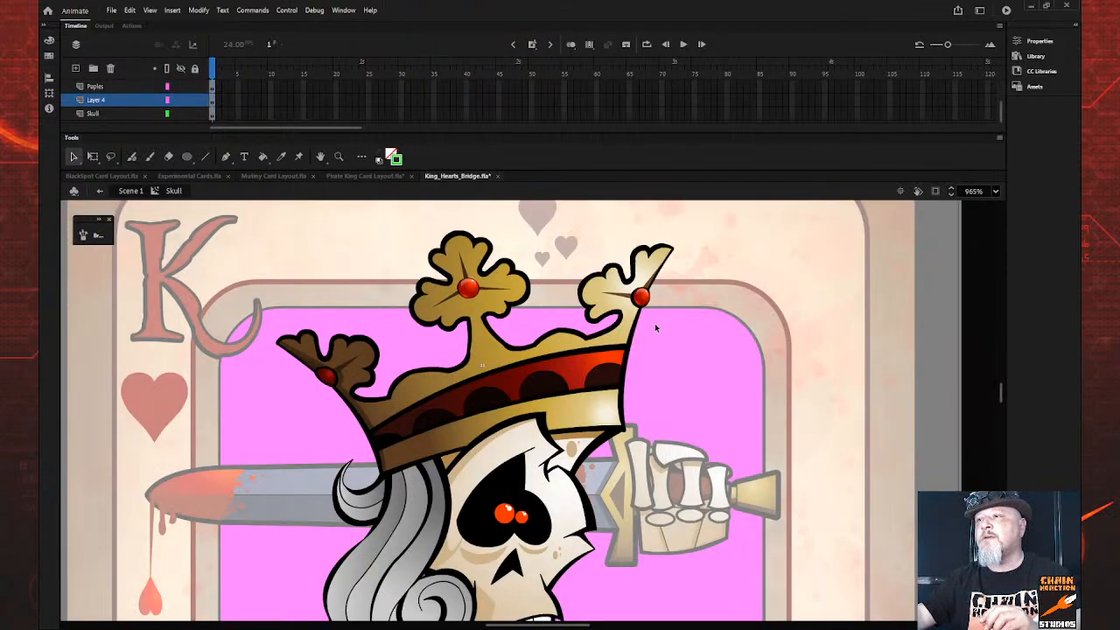
scroll(643, 332, "down", 3)
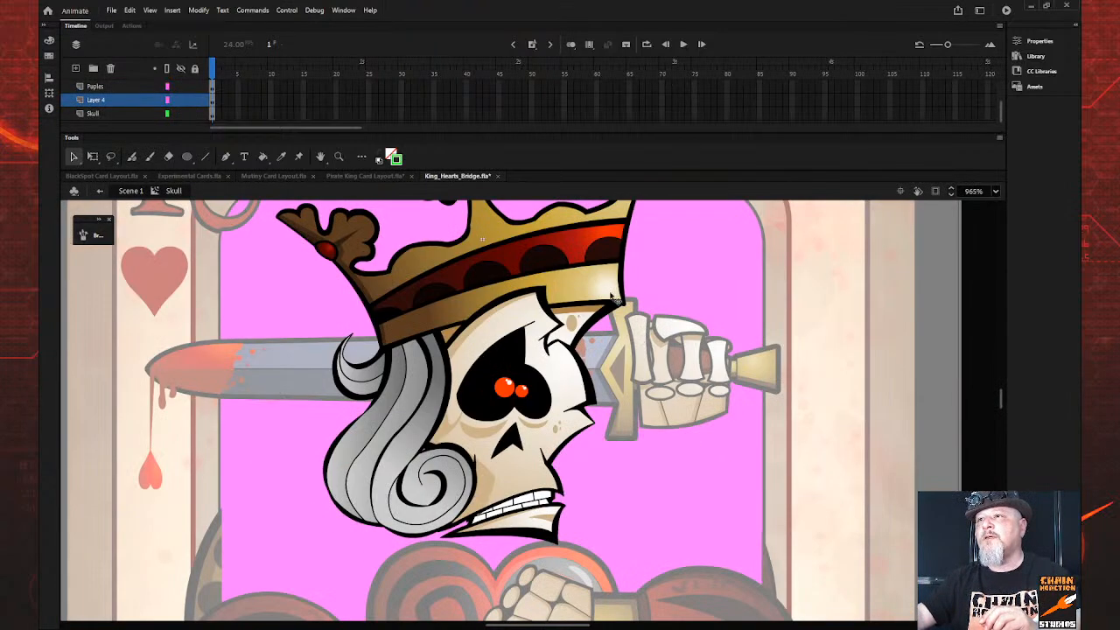
scroll(603, 303, "up", 3)
scroll(583, 401, "down", 6)
scroll(480, 369, "up", 6)
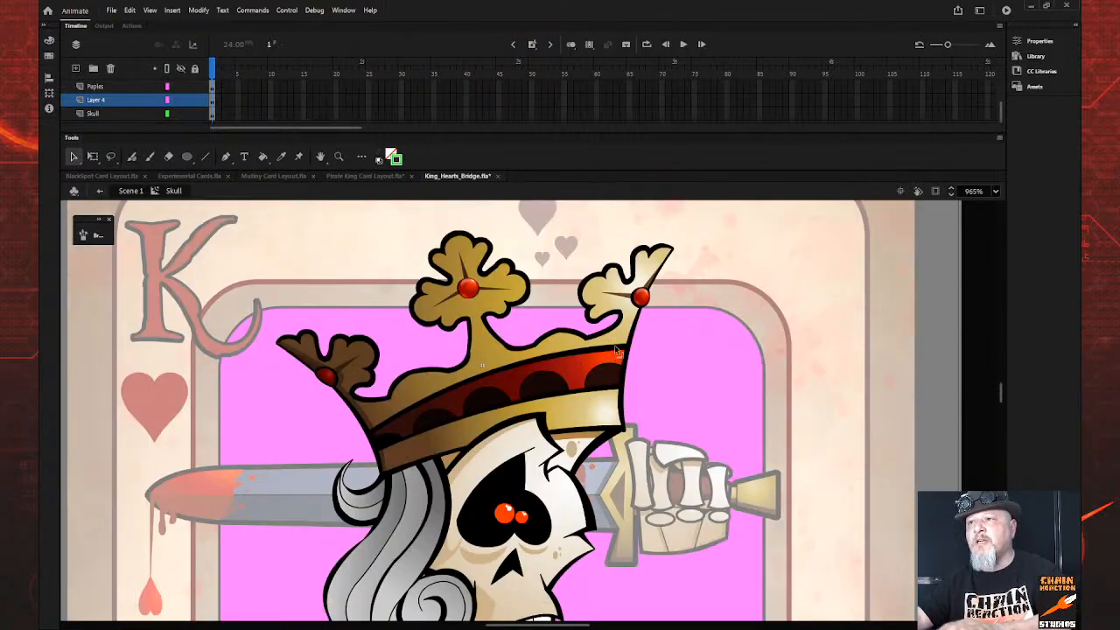
key("i")
left_click(614, 356)
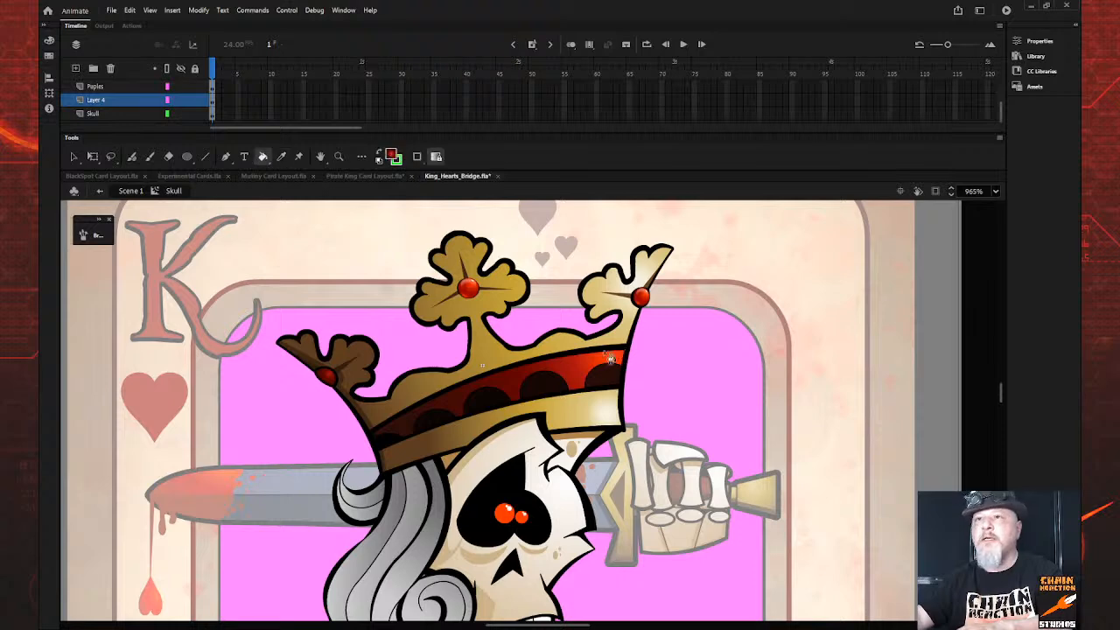
Return to Pirate King Card Layout.fla and fill both inner ovals and the right half oval with the sampled red gradient
left_click(340, 182)
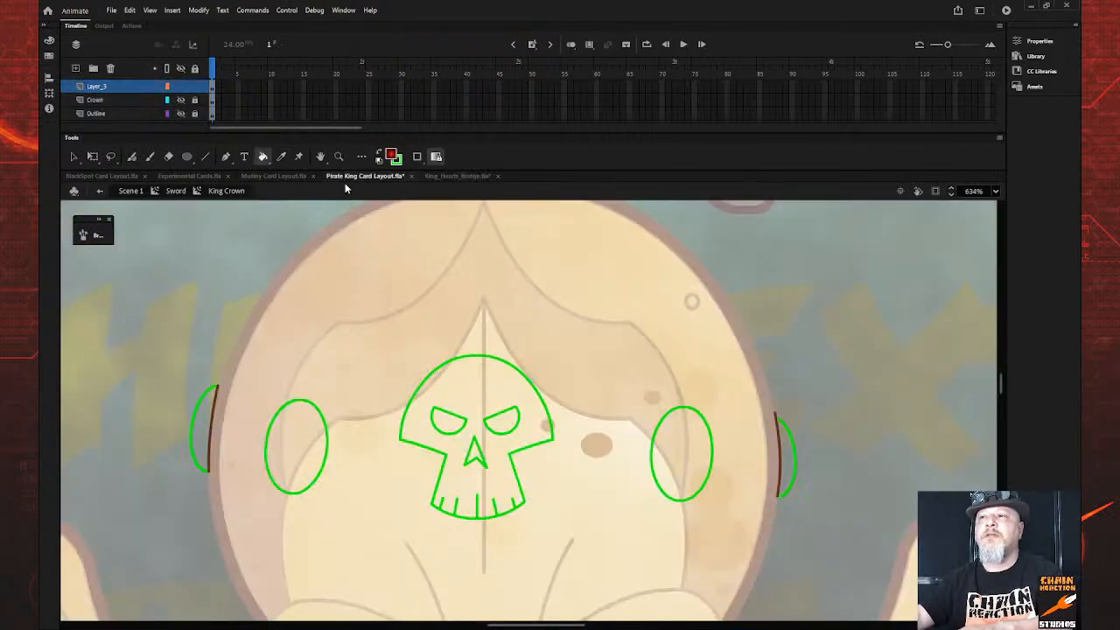
left_click(700, 431)
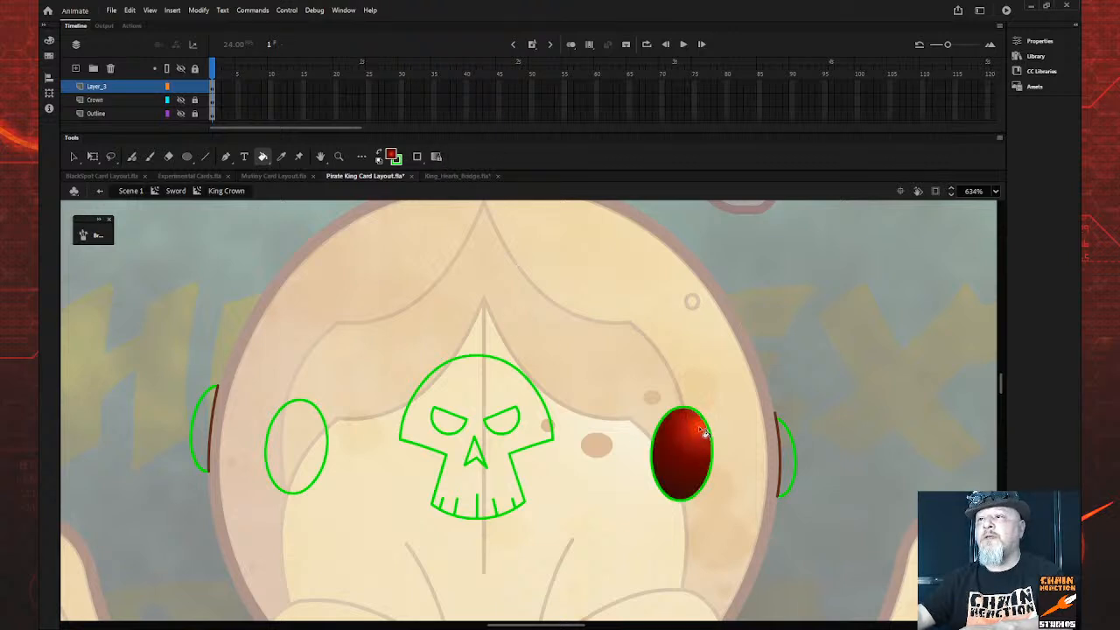
left_click(790, 438)
left_click(306, 417)
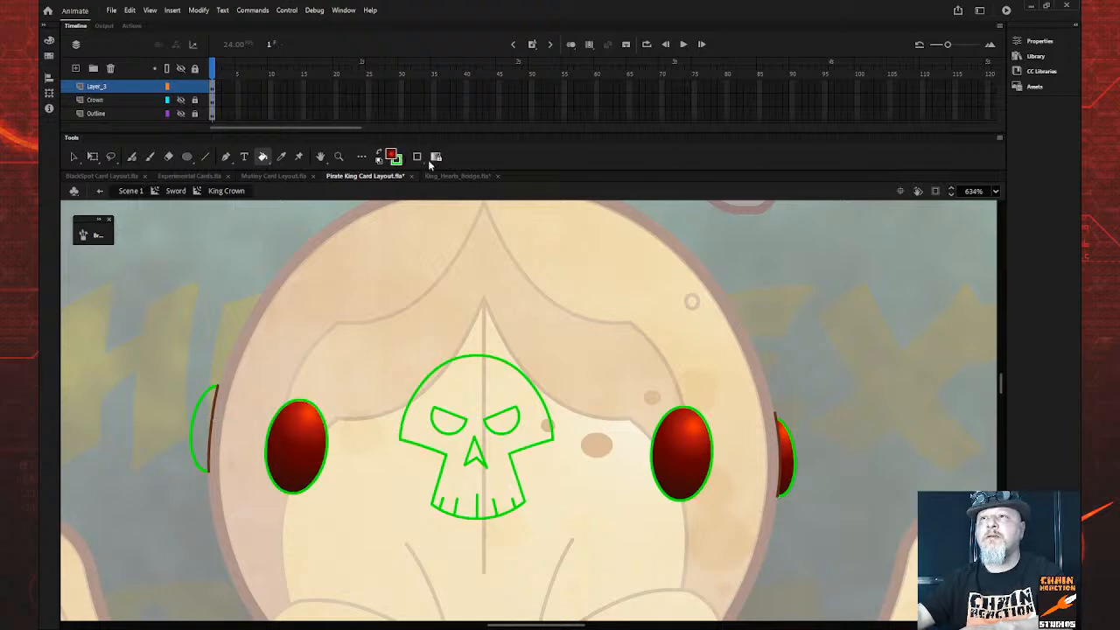
Sample the dark red gem on the King_Hearts_Bridge crown's left tip and fill the pirate crown's left half oval with it
left_click(457, 176)
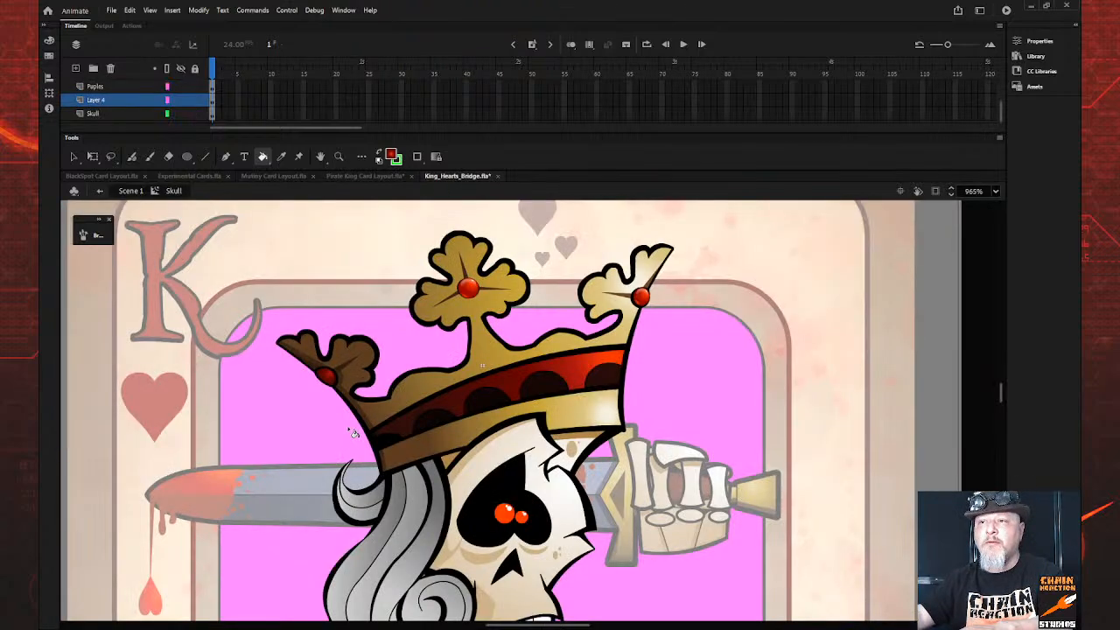
key("i")
left_click(326, 378)
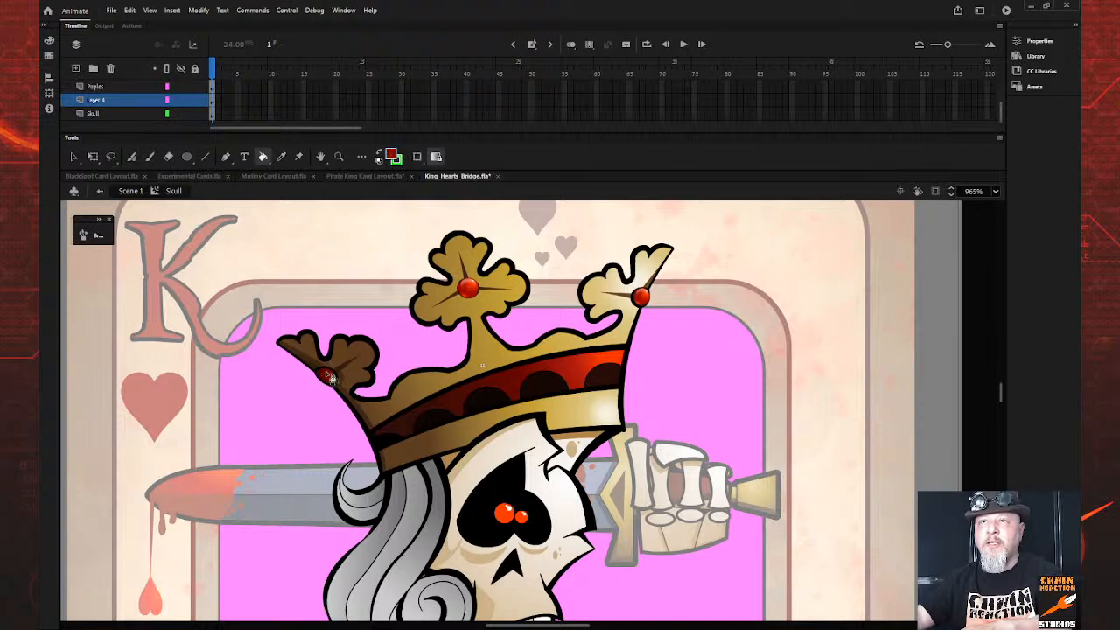
left_click(368, 176)
left_click(216, 422)
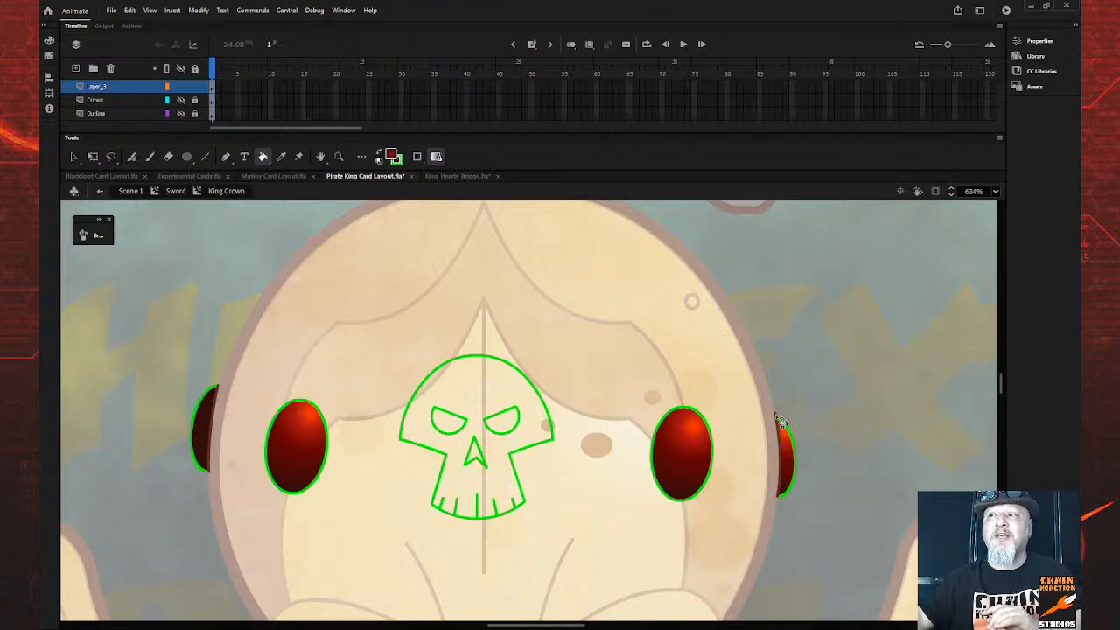
Delete the leftover line stub above the right half gem and show the Crown layer
left_click(75, 157)
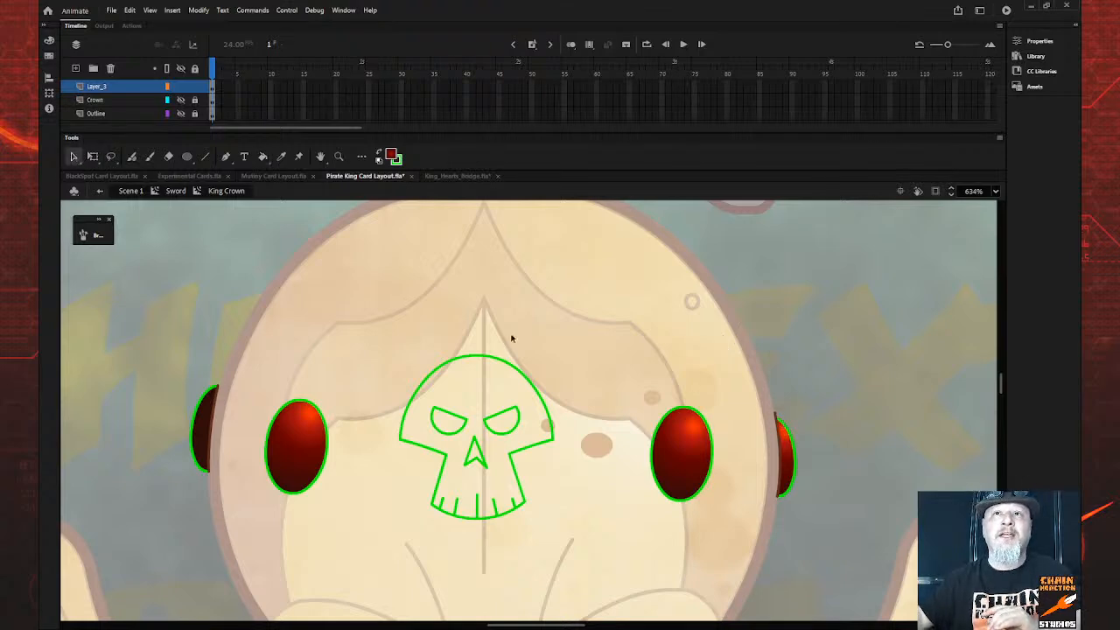
left_click(779, 421)
left_click(819, 428)
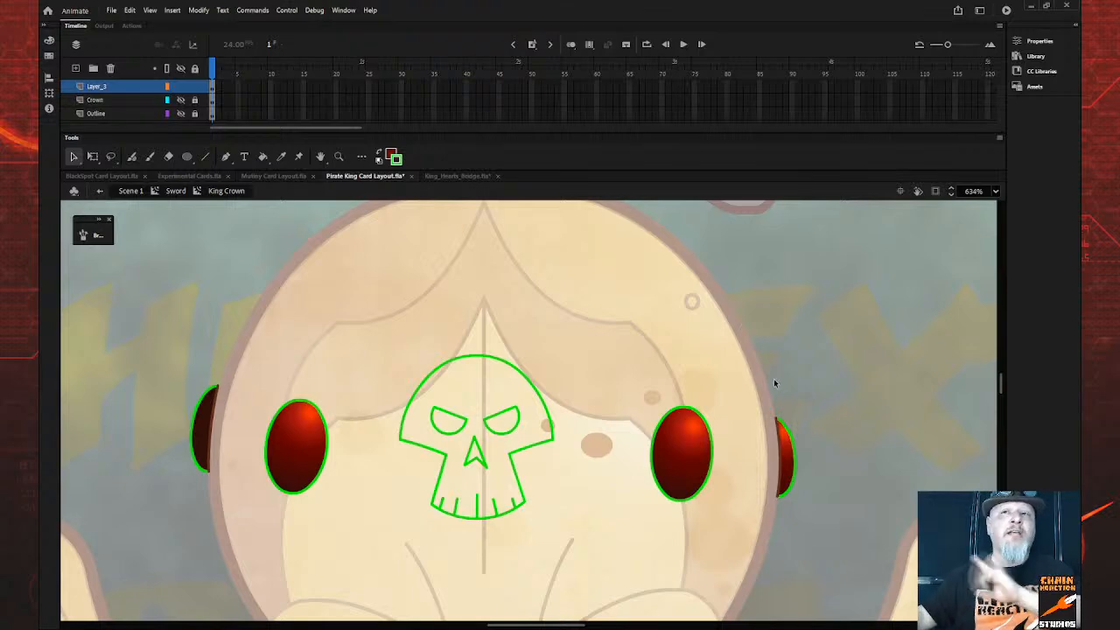
left_click(180, 100)
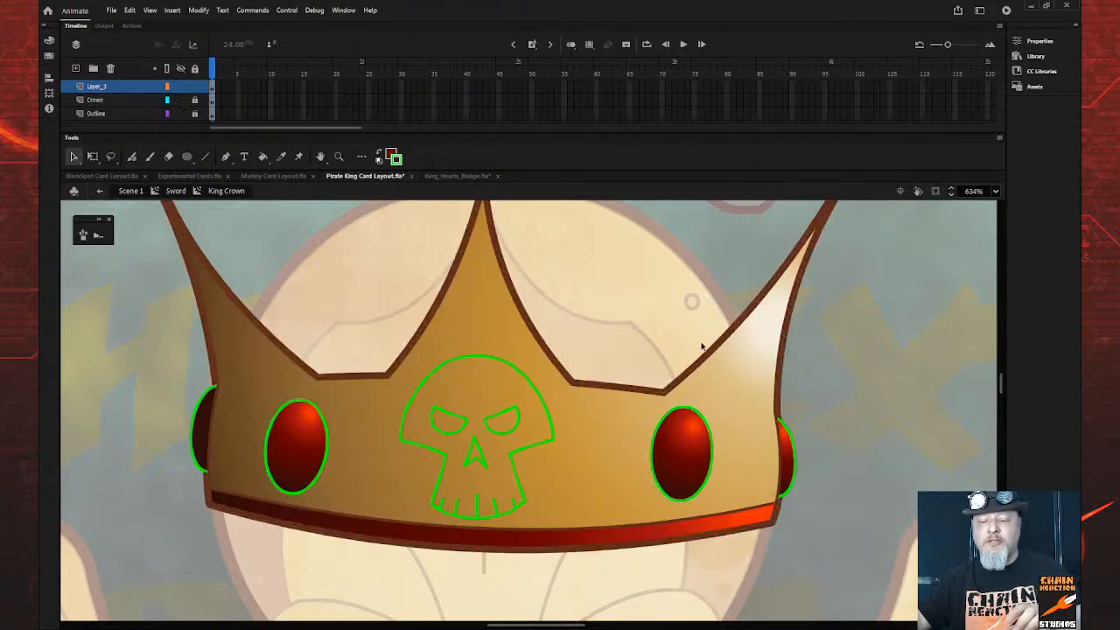
Shift the right inner gem toward the skull and delete the half gem on the crown's right edge
key("z")
left_click(531, 453, "alt")
left_click(532, 452, "alt")
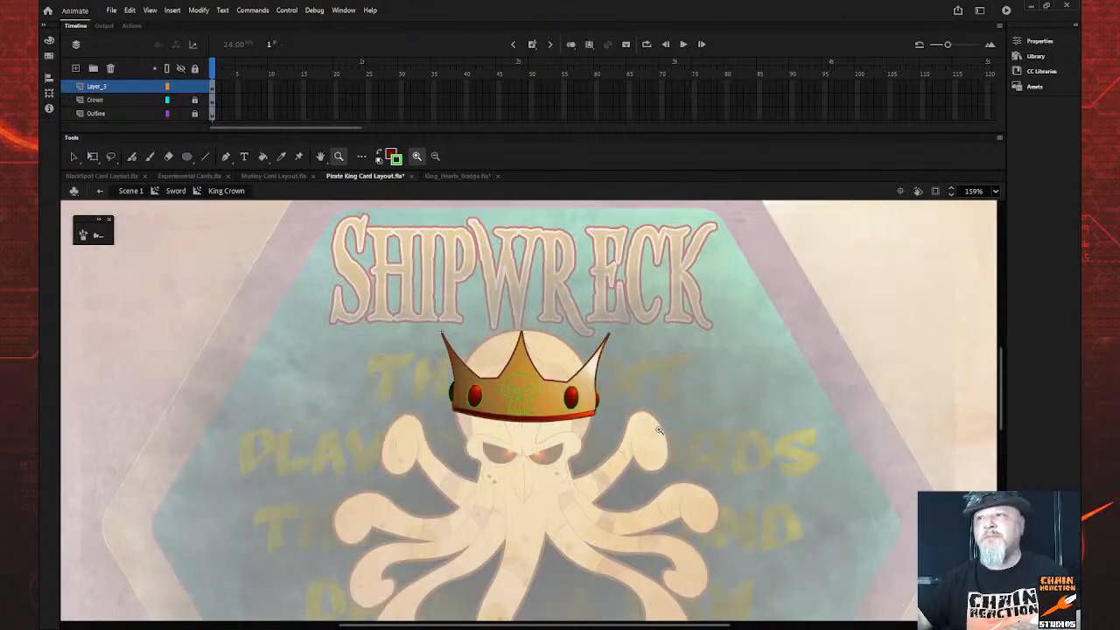
left_click_drag(426, 351, 645, 446)
left_click(73, 156)
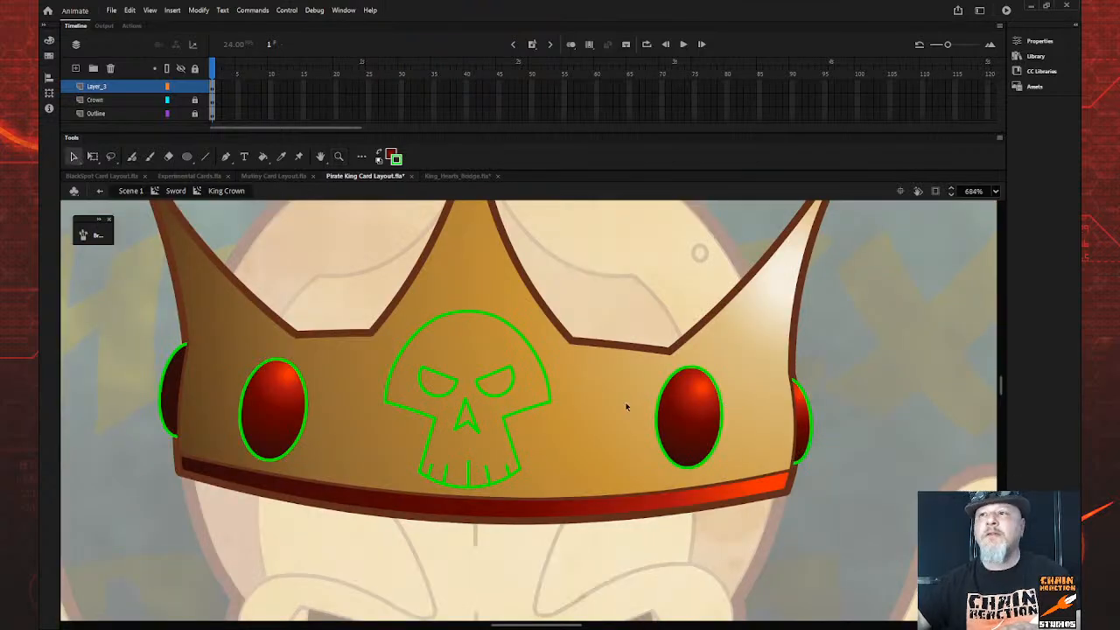
left_click(669, 417)
left_click_drag(669, 417, 647, 420)
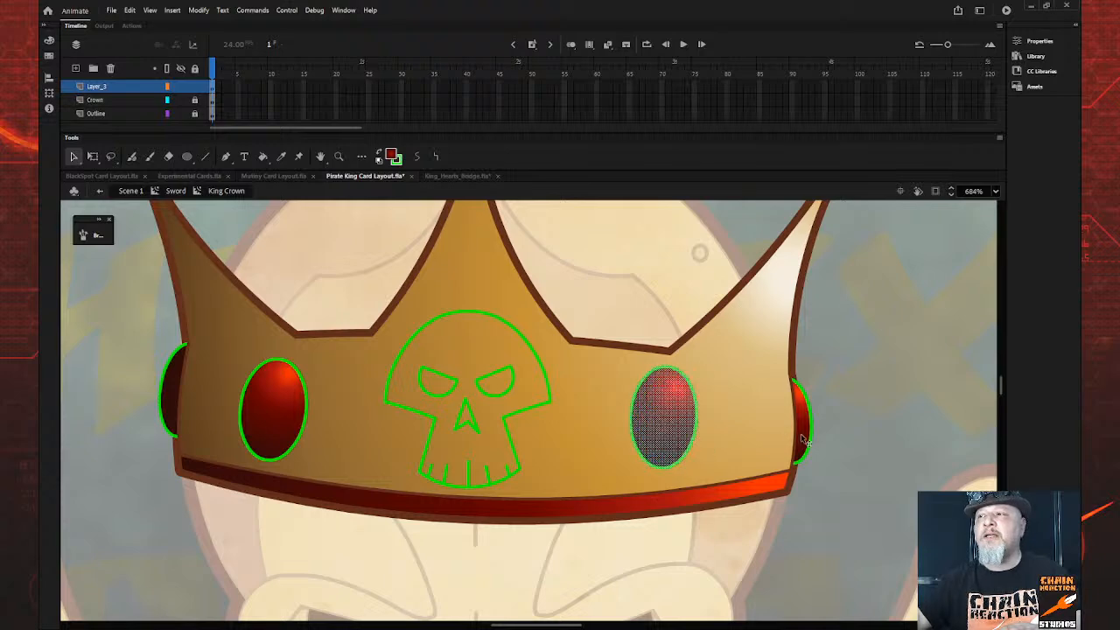
left_click(802, 433)
key("Delete")
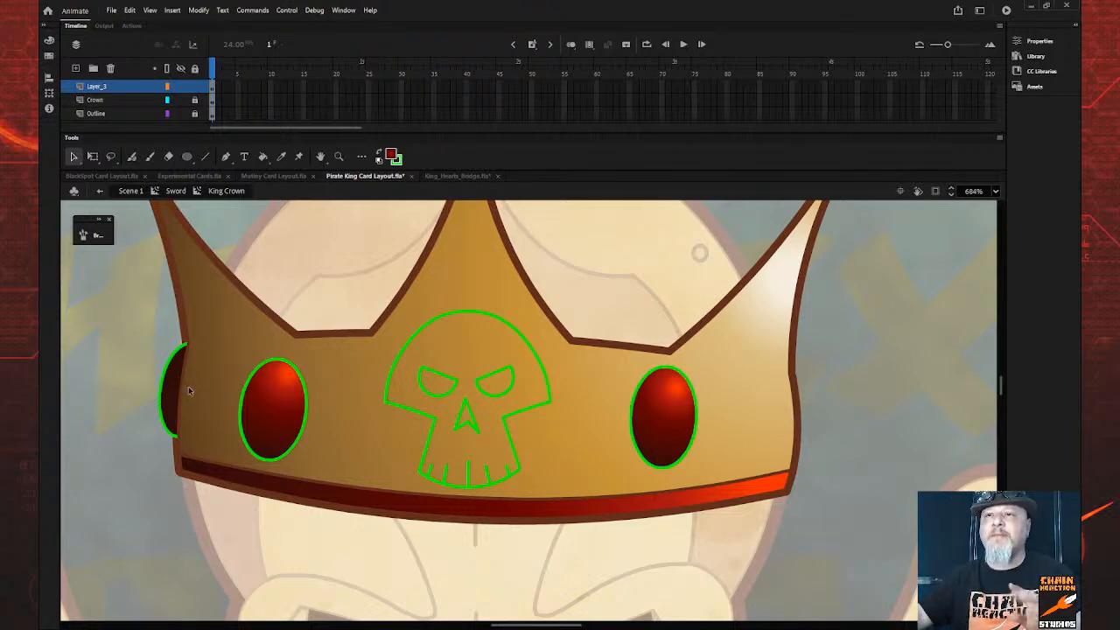
Move the remaining right gem down slightly and enlarge it proportionally about its center
left_click(663, 453)
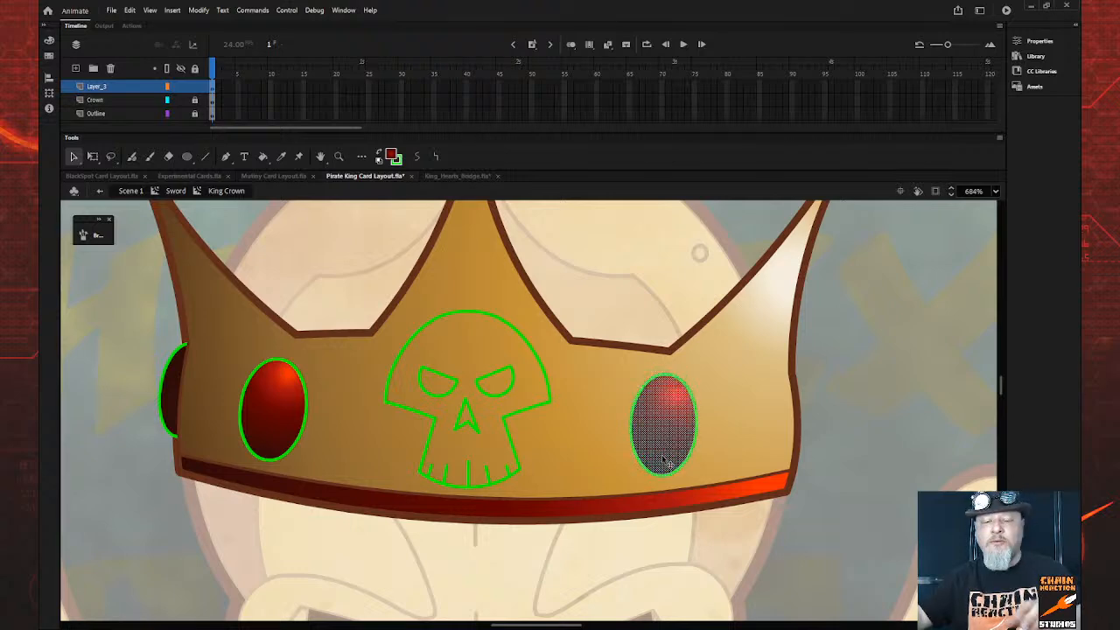
key("q")
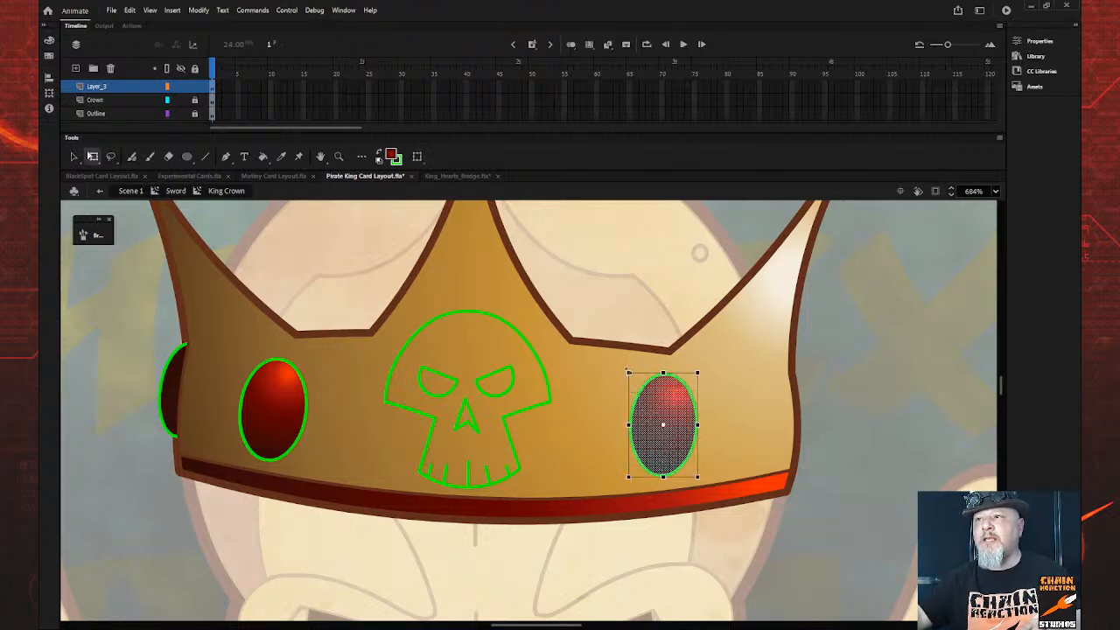
left_click_drag(628, 372, 619, 358)
key("ctrl+z")
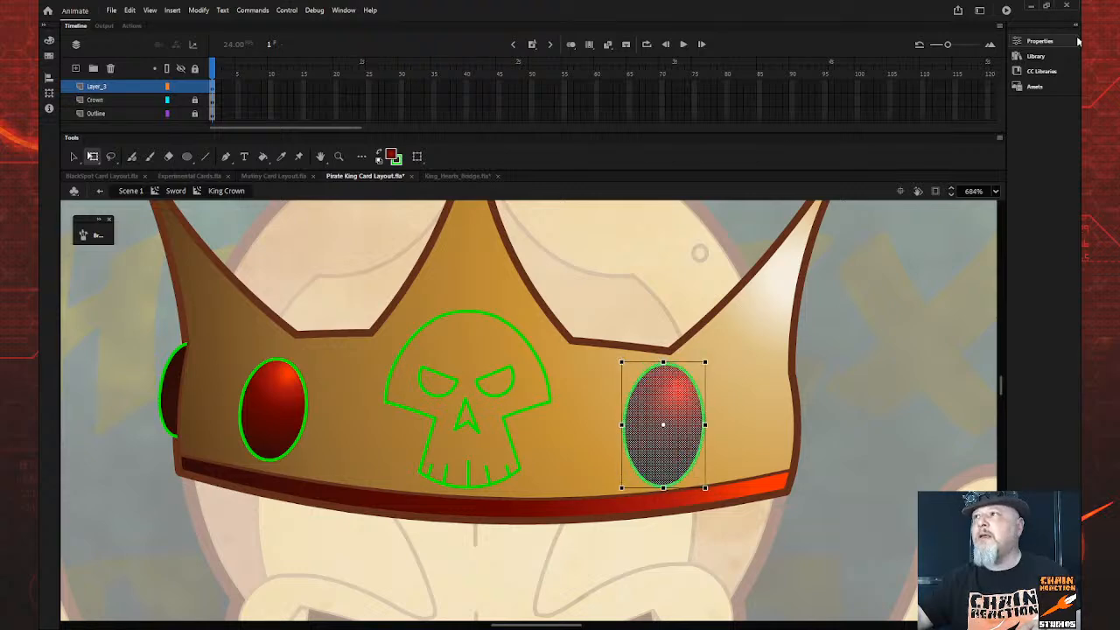
left_click(1036, 41)
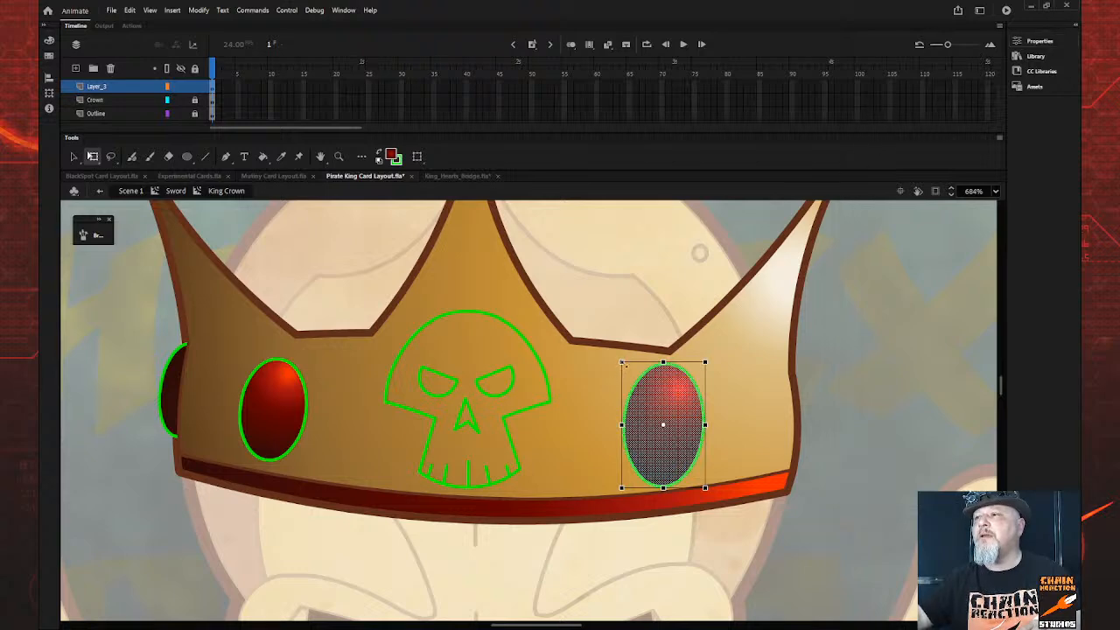
left_click_drag(621, 361, 621, 363)
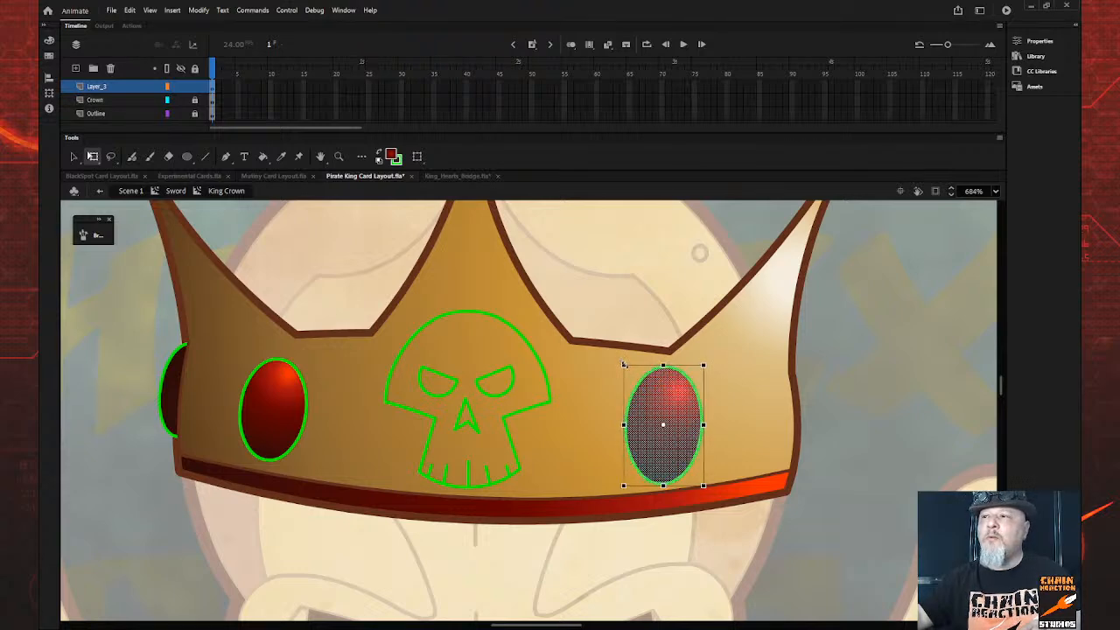
Rotate the right gem slightly counterclockwise to follow the crown's curve, nudge it up and scale it down a little
left_click_drag(711, 369, 700, 364)
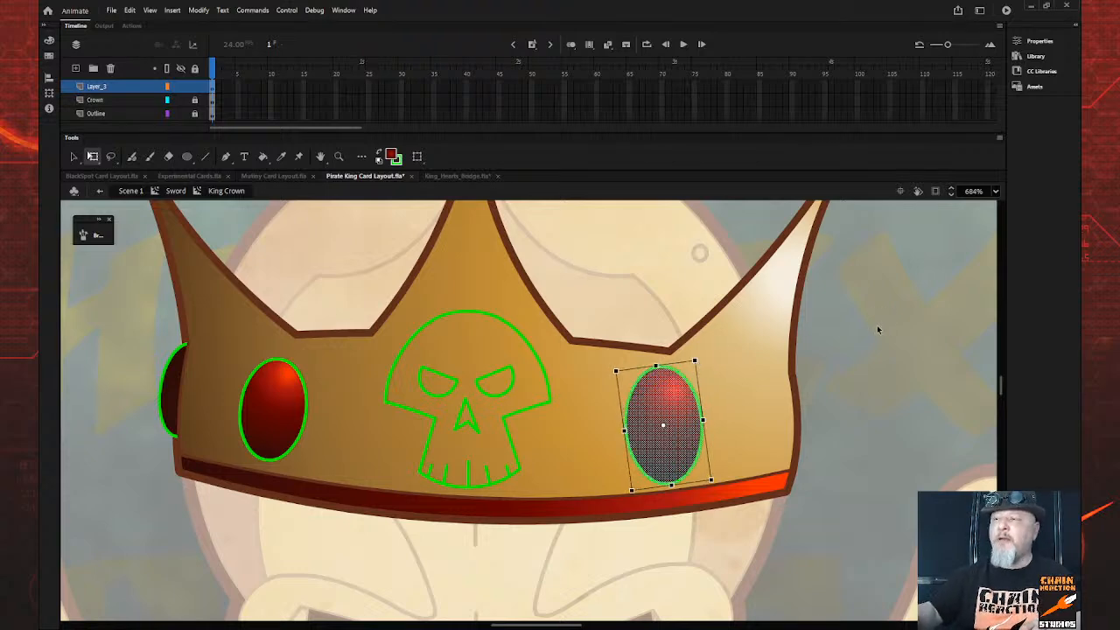
key("Up")
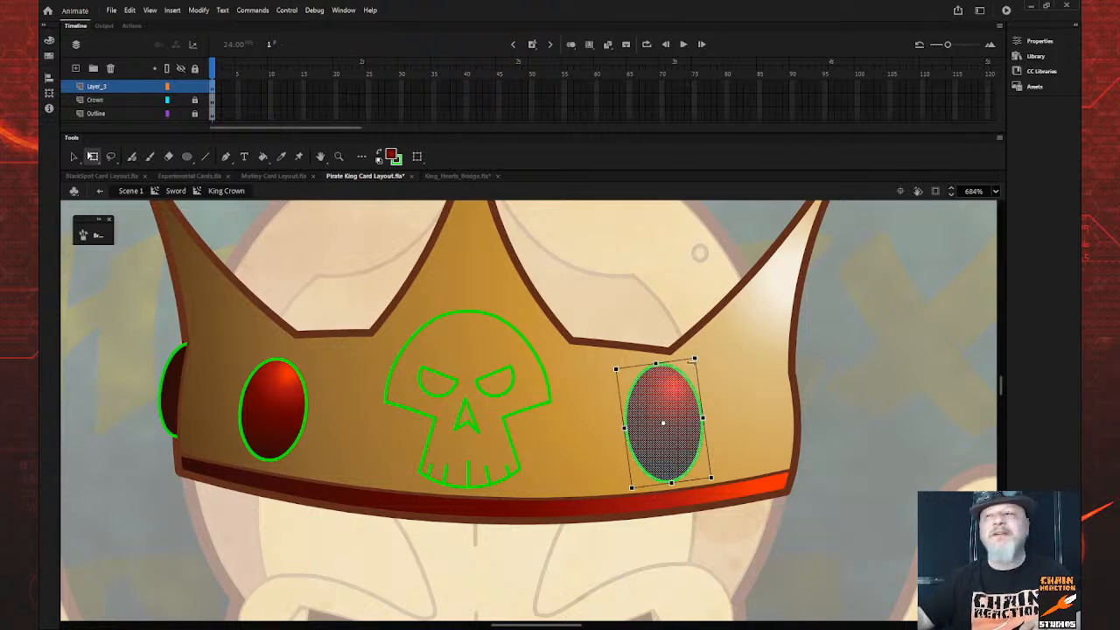
left_click_drag(693, 356, 692, 356)
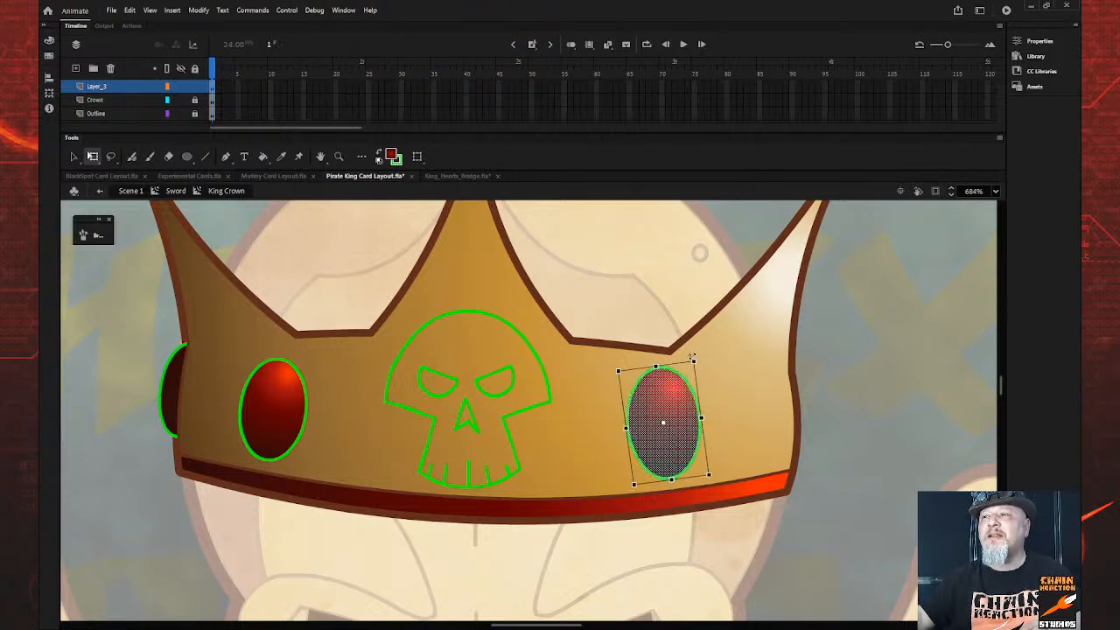
left_click(851, 404)
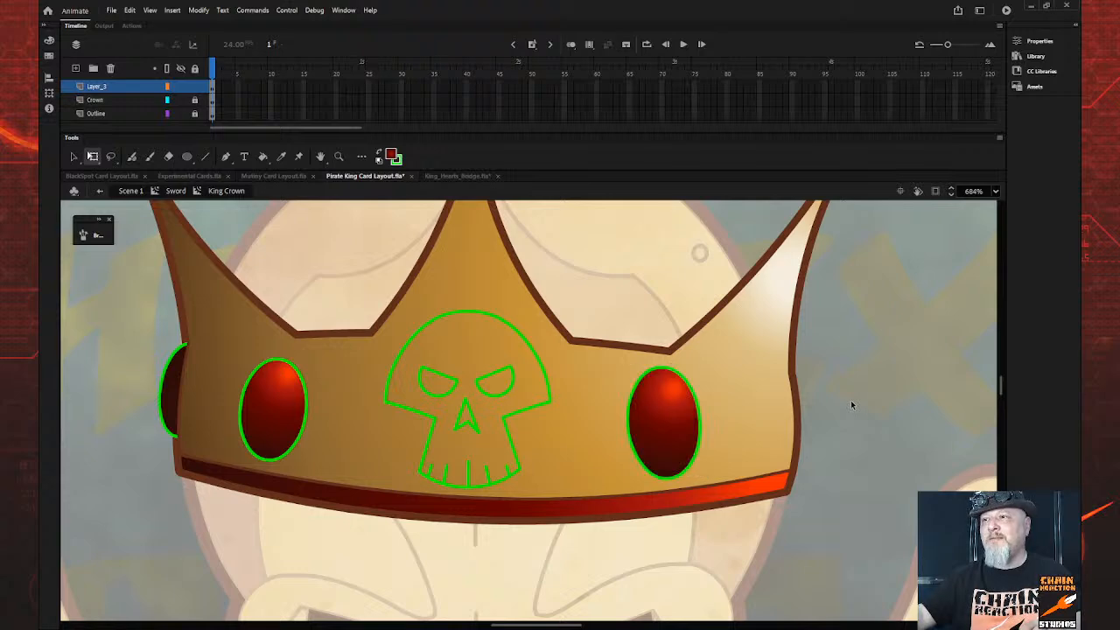
Duplicate the right gem's outline onto the crown's right edge and scale the copy down slightly about its center
left_click(699, 411)
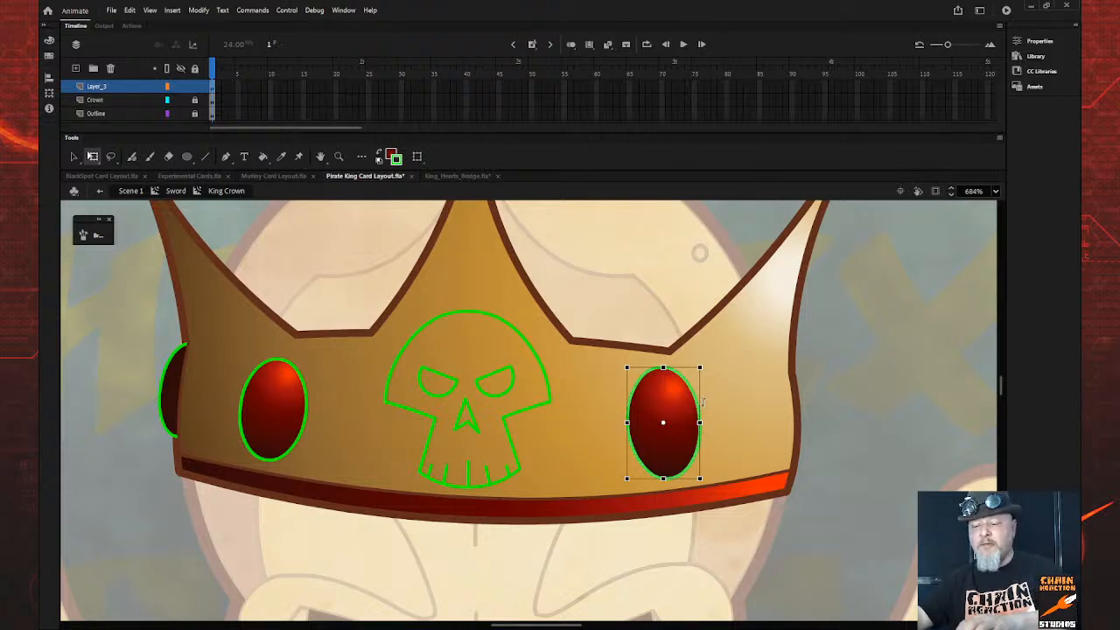
key("n")
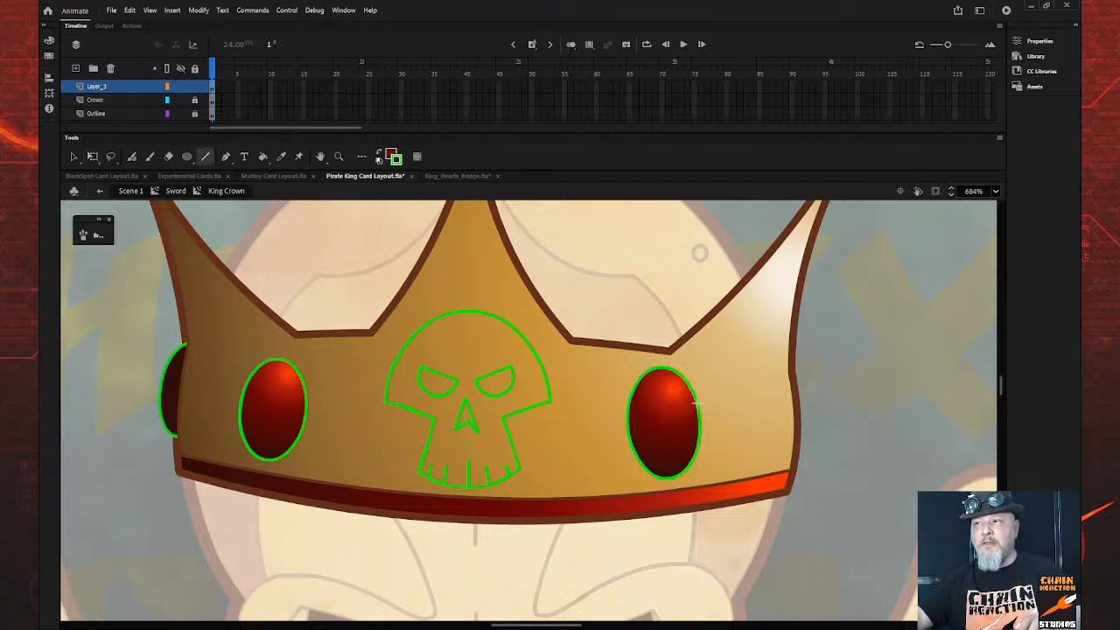
key("v")
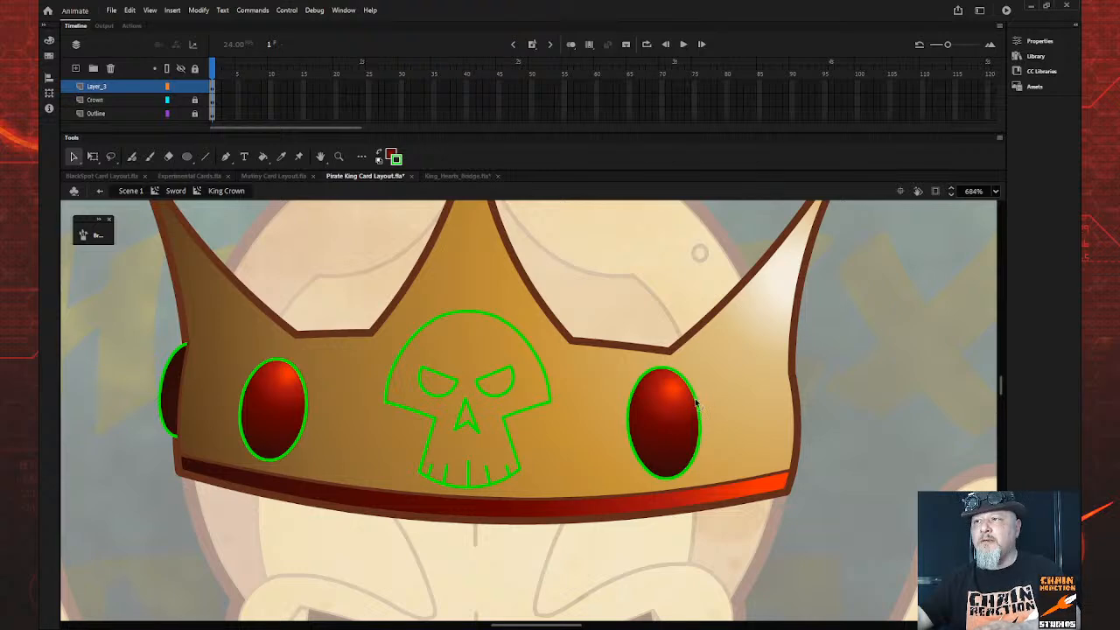
left_click(696, 402)
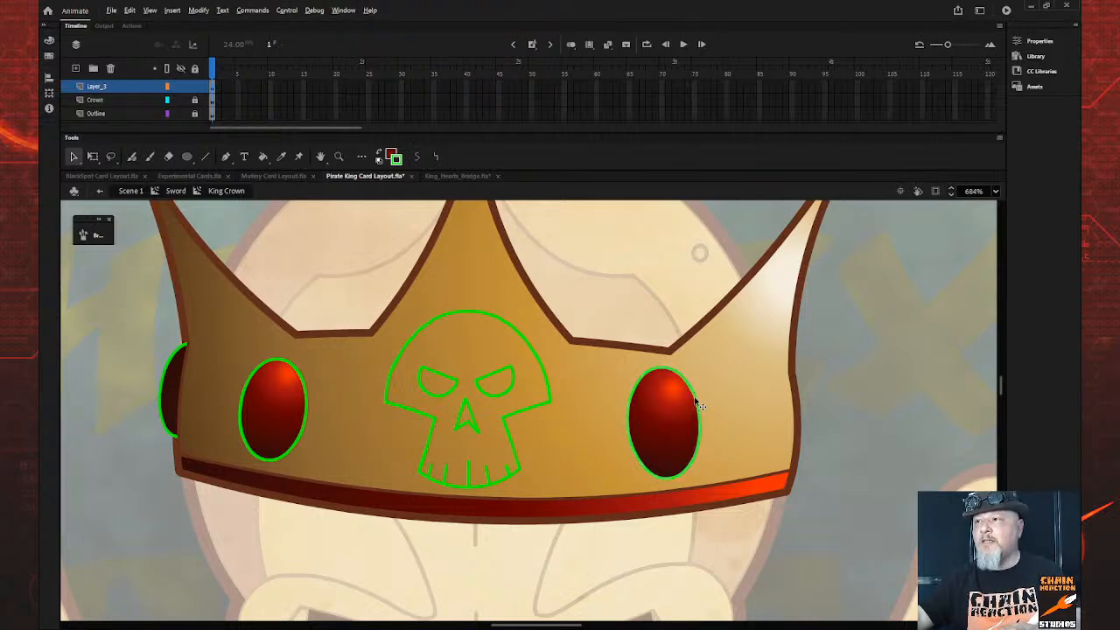
left_click_drag(696, 402, 801, 392)
key("q")
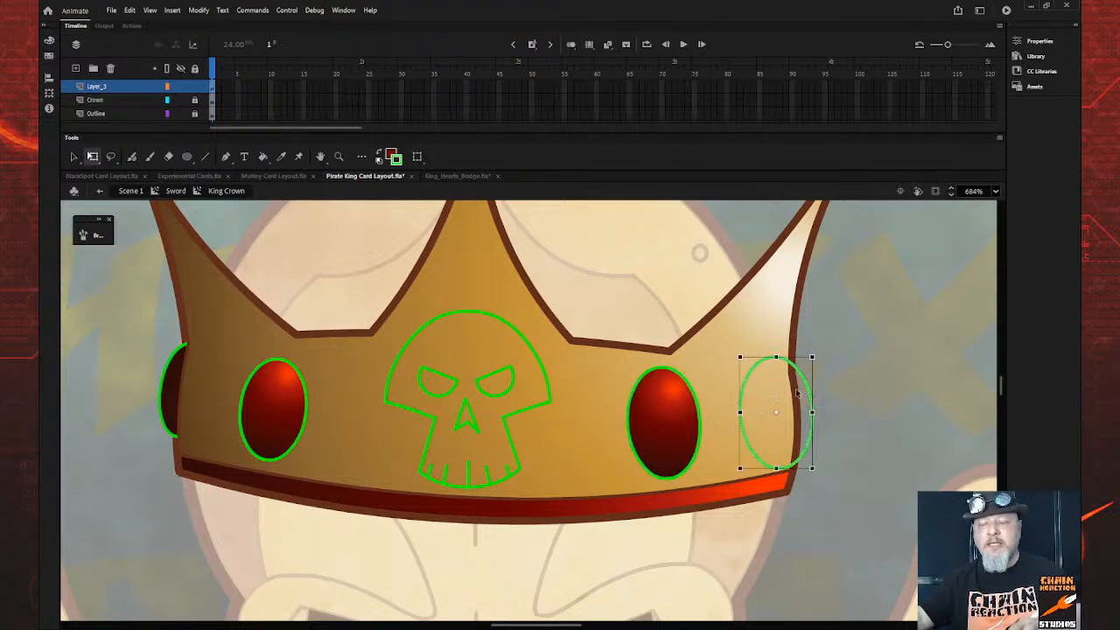
left_click_drag(740, 357, 740, 360)
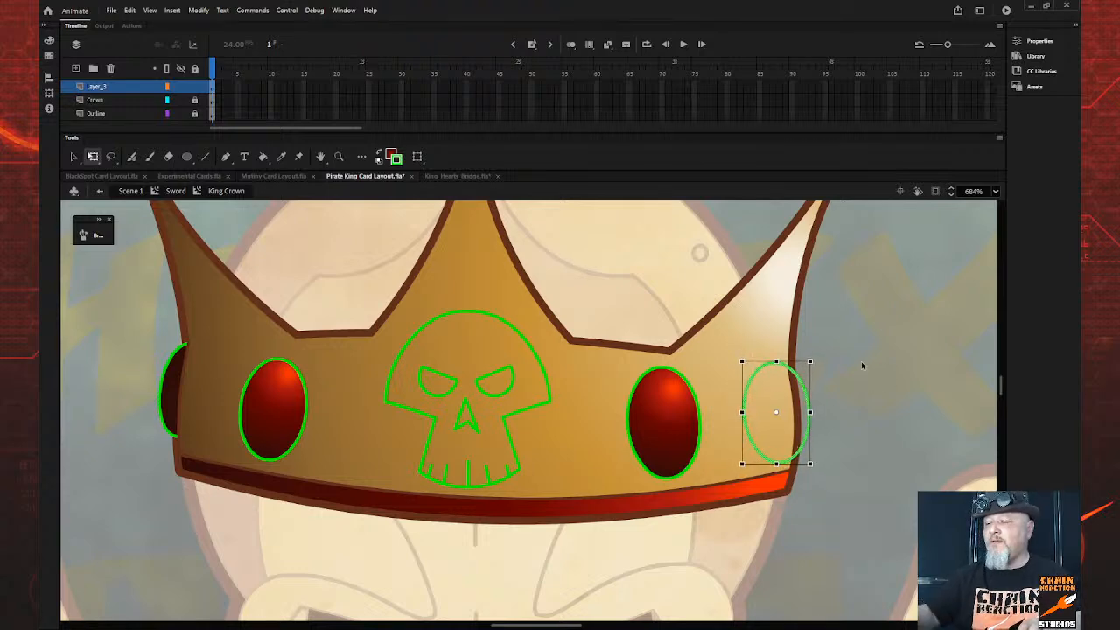
Nudge the duplicated oval outline slightly down and outward so it straddles the crown's right edge
key("Down")
key("Right")
key("Right")
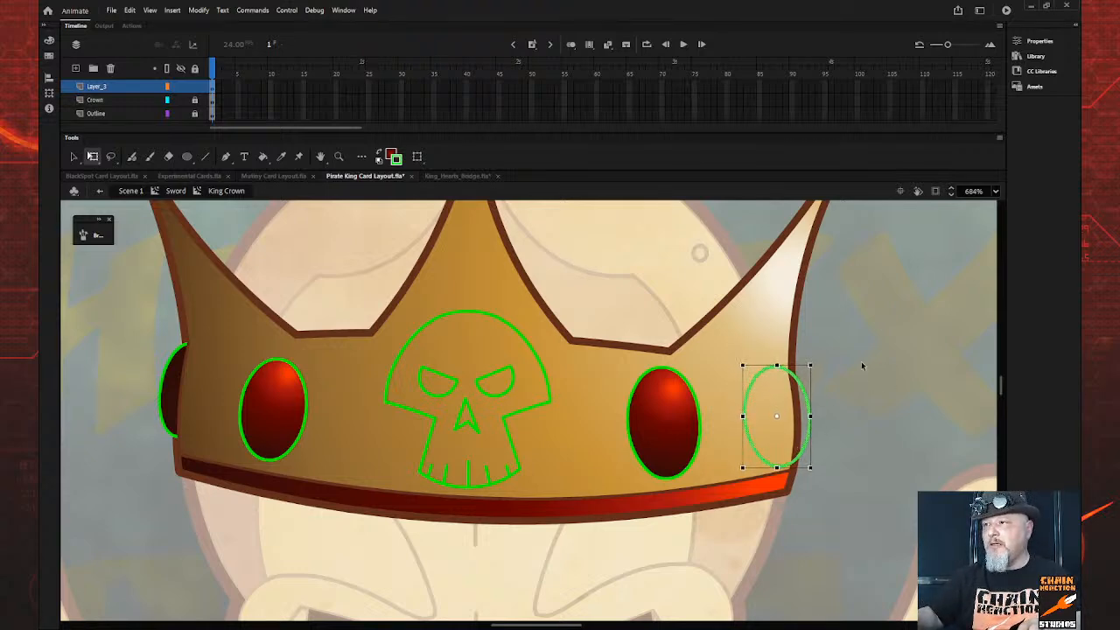
key("Down")
key("Right")
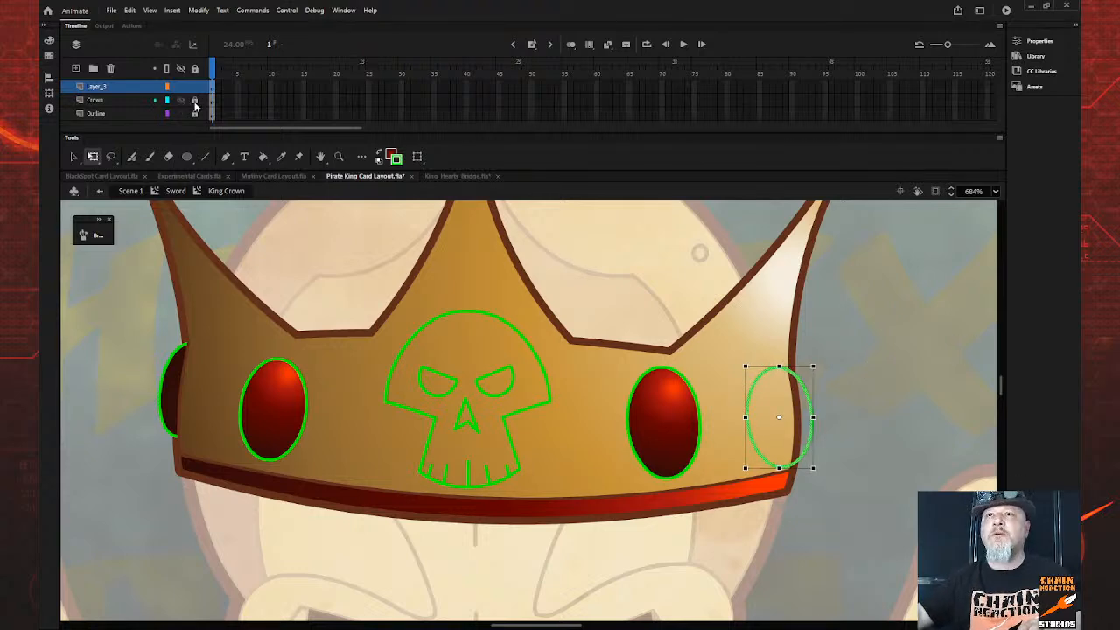
Copy the crown's right edge line from the Crown layer in place onto Layer_3 and lock the Crown layer
left_click(861, 366)
left_click(791, 417)
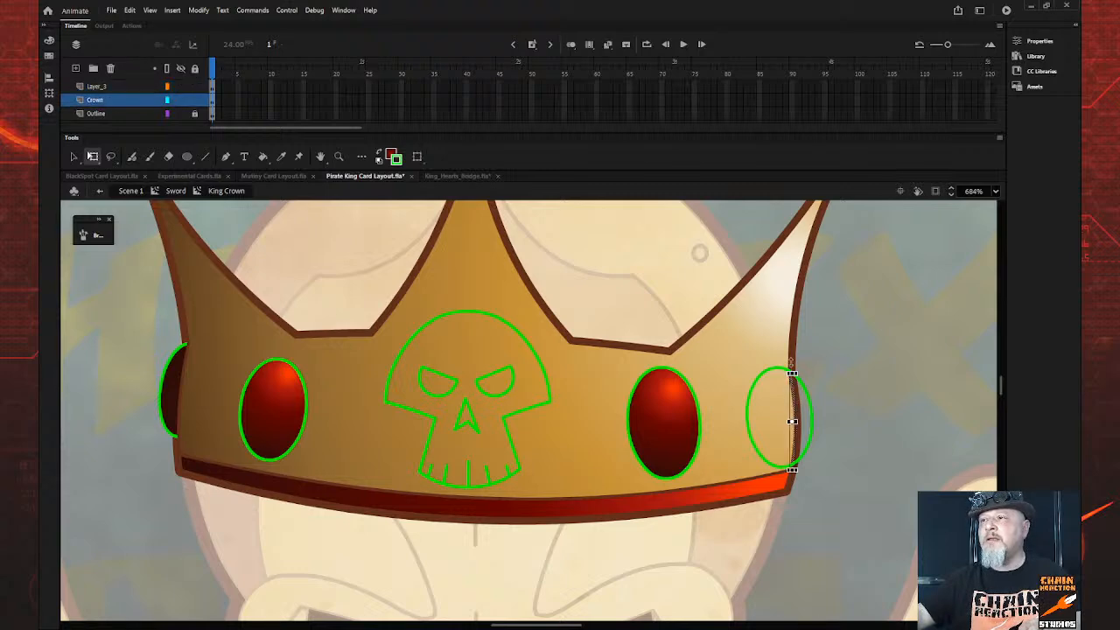
left_click(788, 358)
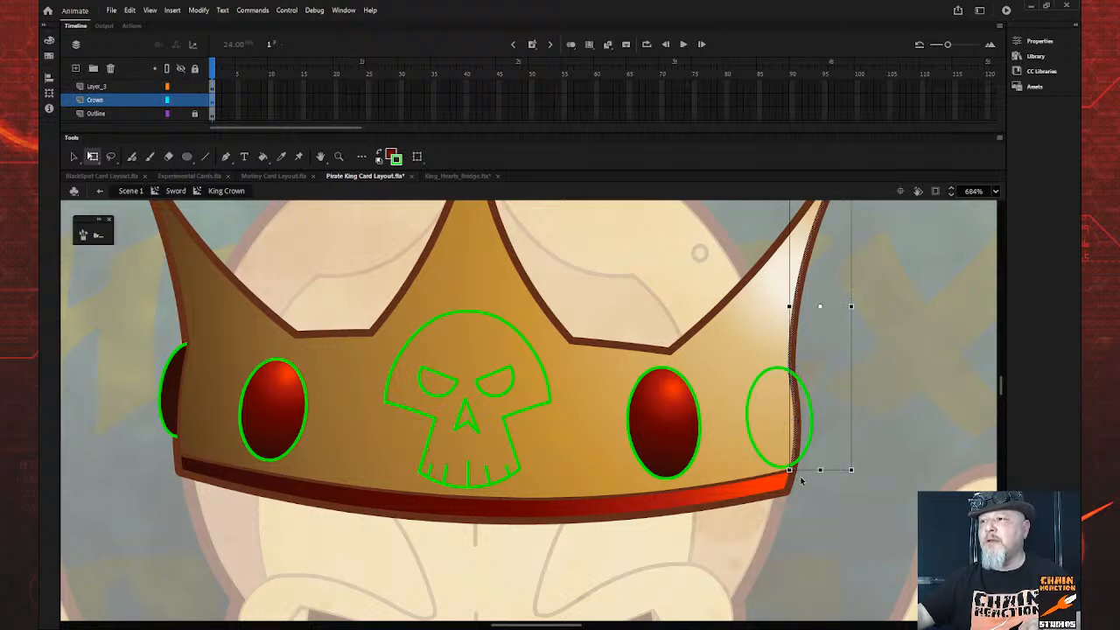
key("v")
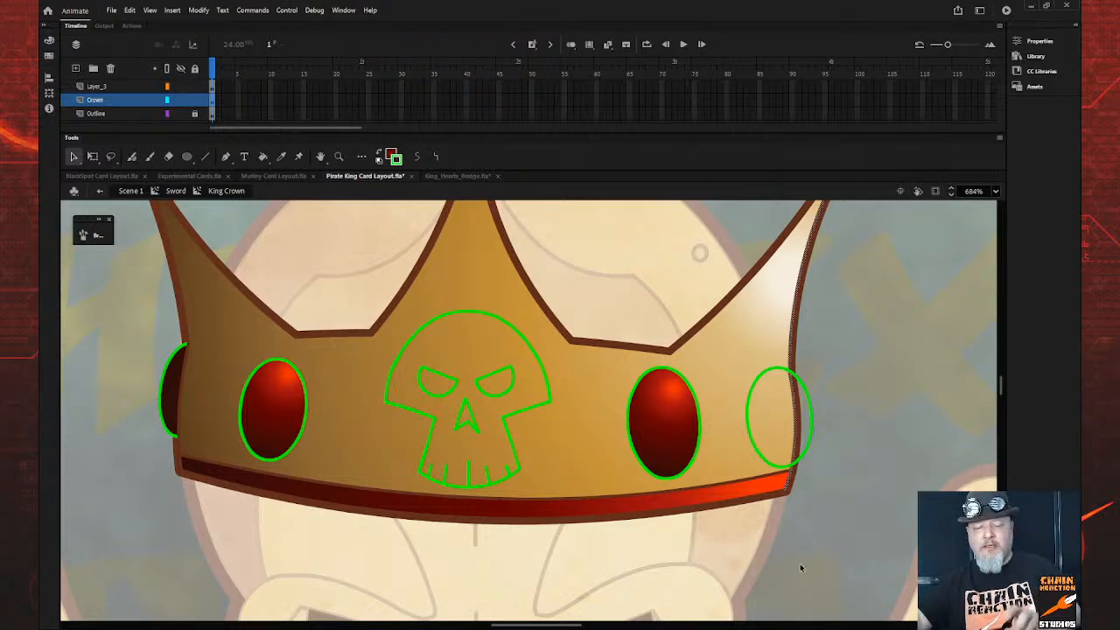
left_click(195, 100)
left_click(194, 113)
left_click(140, 86)
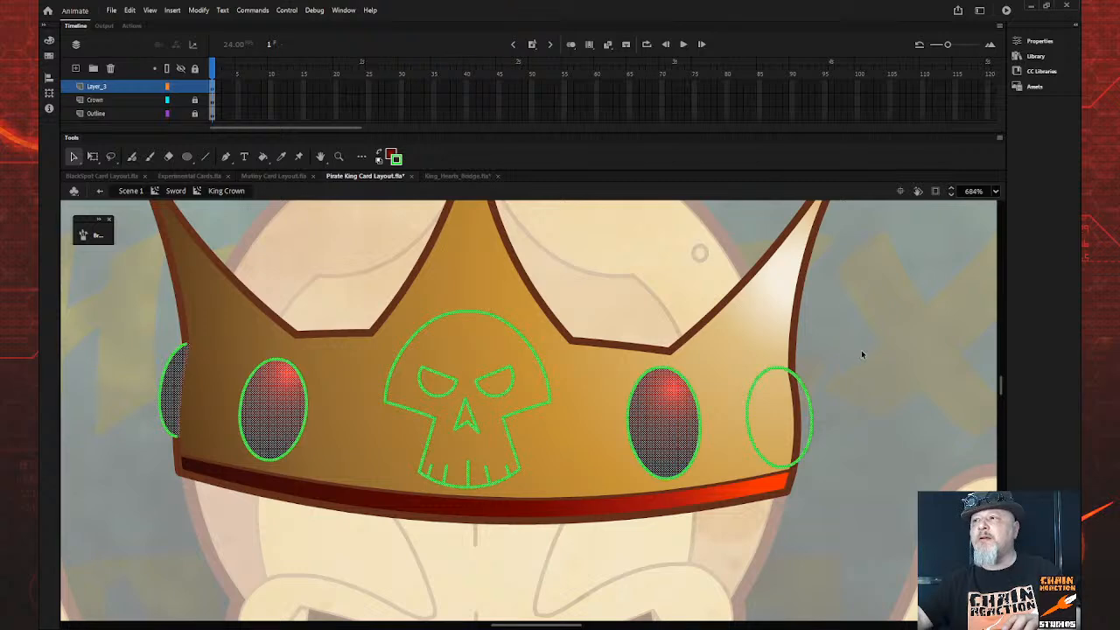
left_click(862, 352)
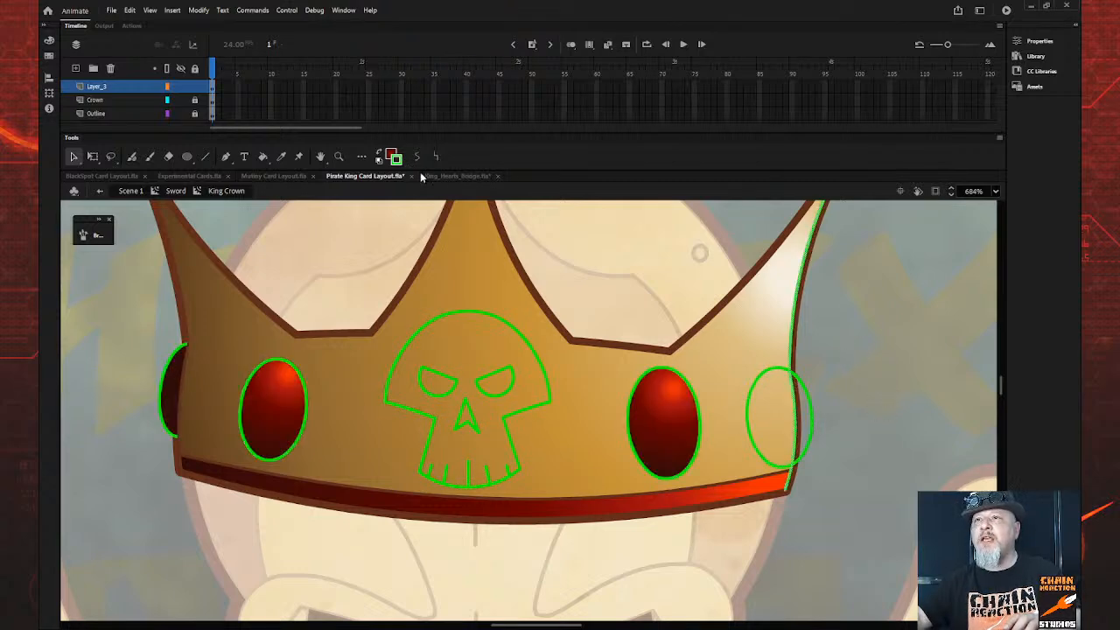
Trim the oval and copied edge line to a half gem outside the crown's edge and fill it with the red gradient
left_click(883, 361)
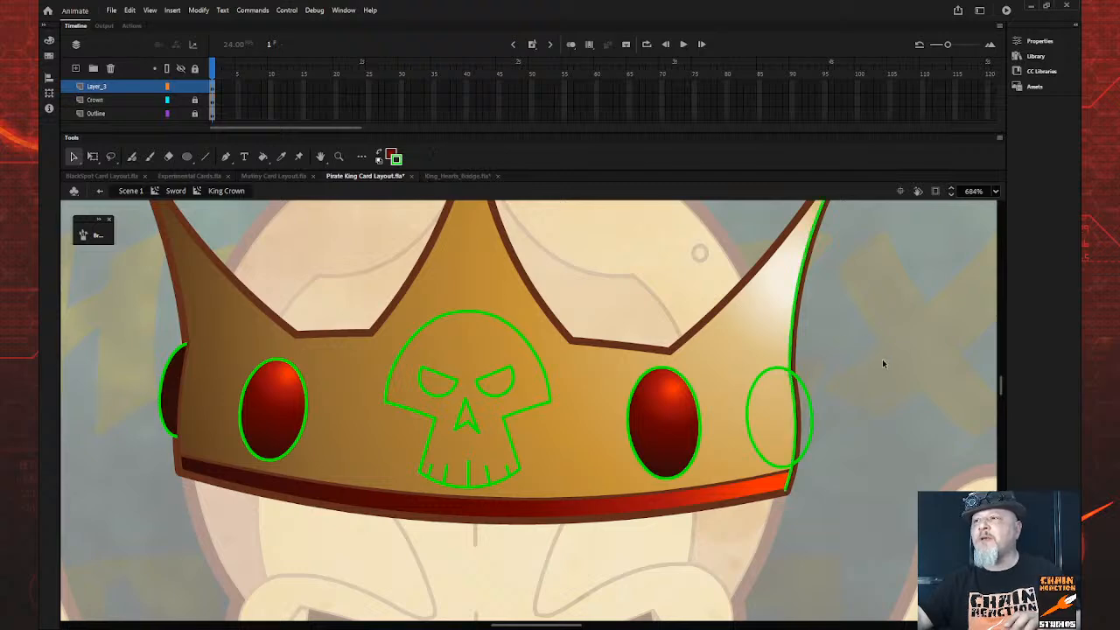
left_click(780, 372)
key("Delete")
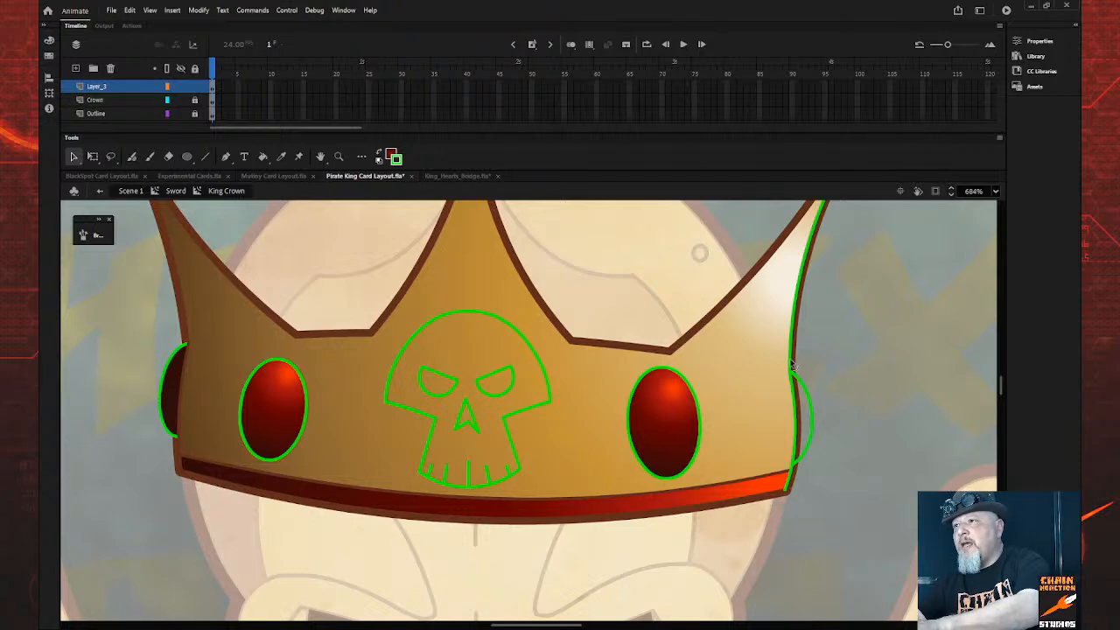
key("Delete")
left_click(790, 480)
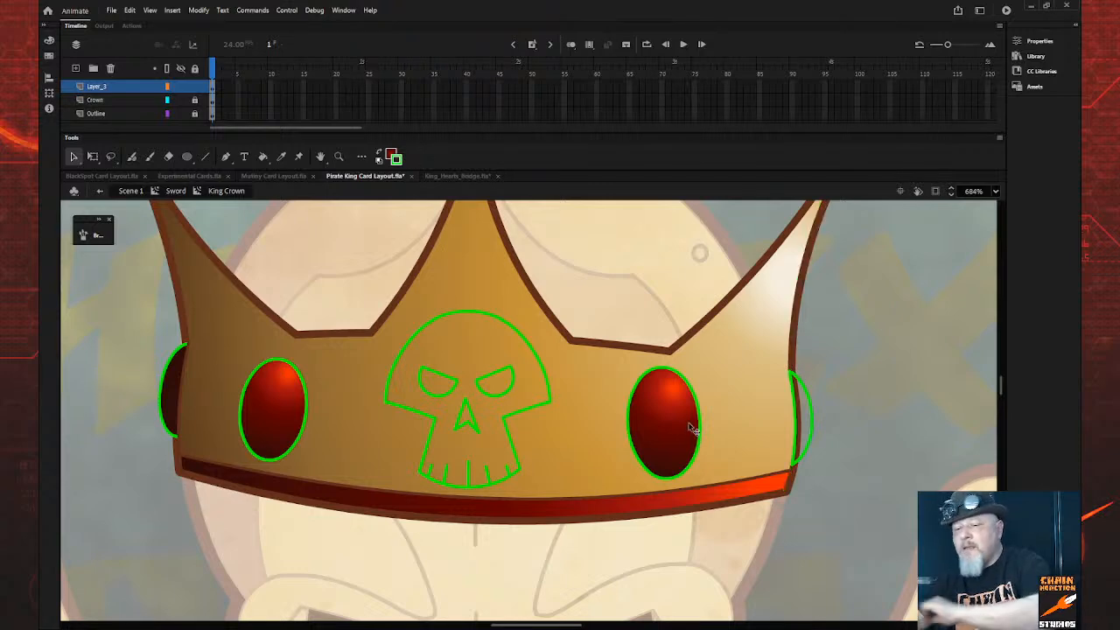
key("k")
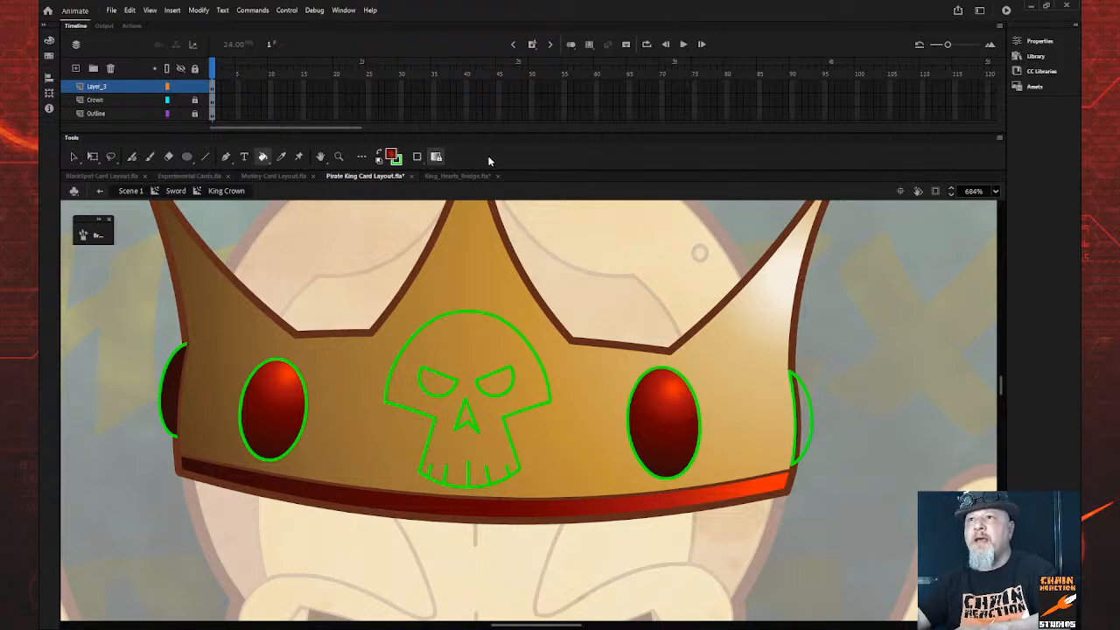
left_click(805, 395)
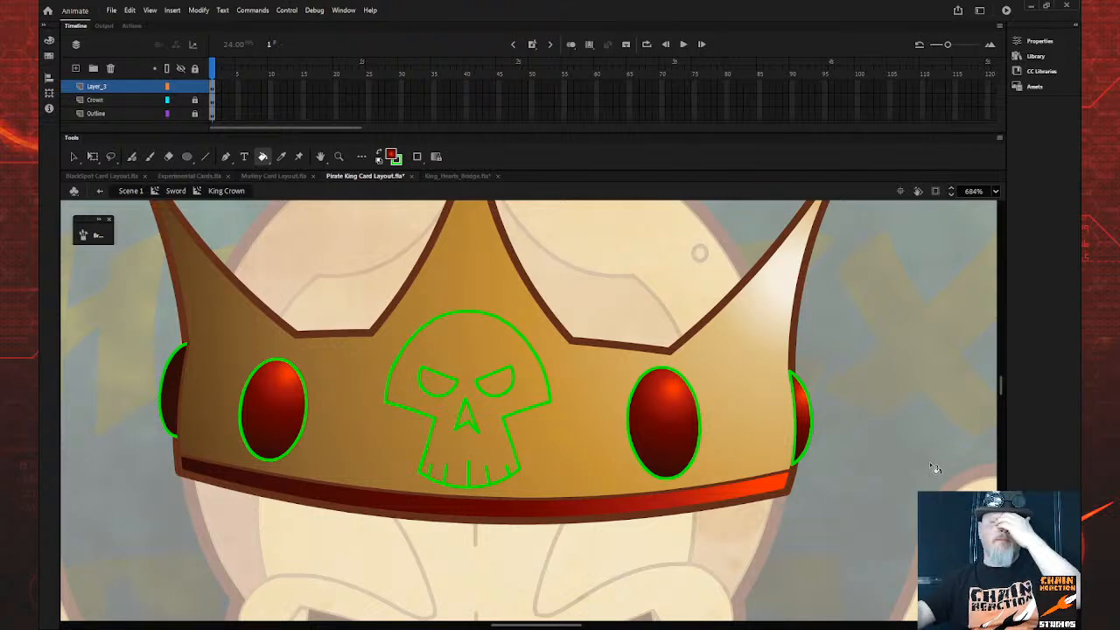
Recolor the green outlines of all the gems with the dark outline color sampled from the King_Hearts_Bridge crown
left_click(432, 175)
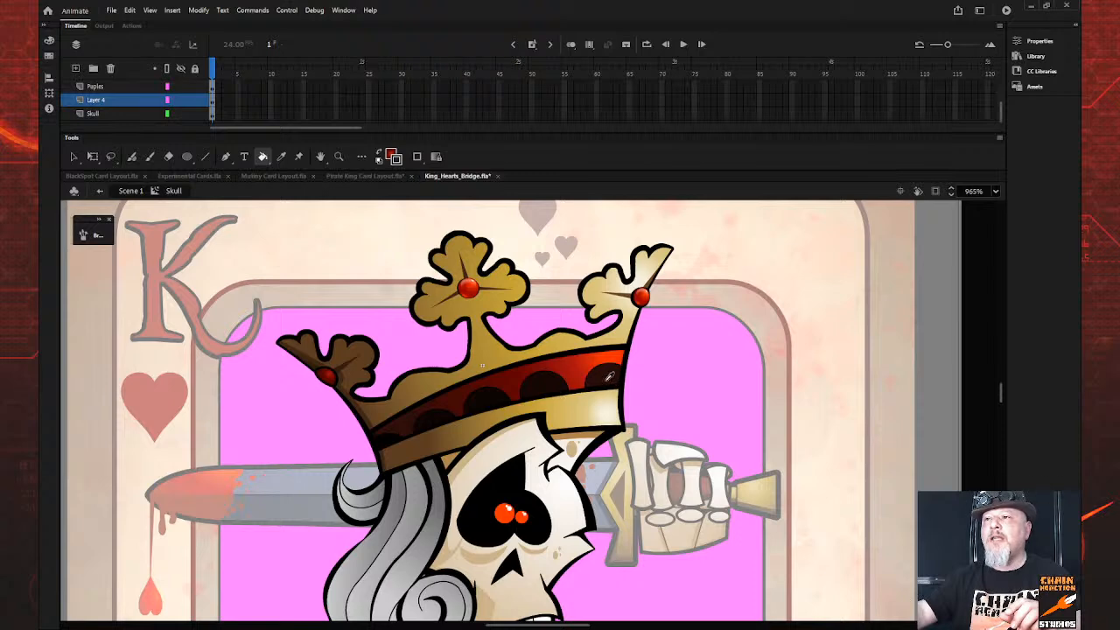
left_click(353, 173)
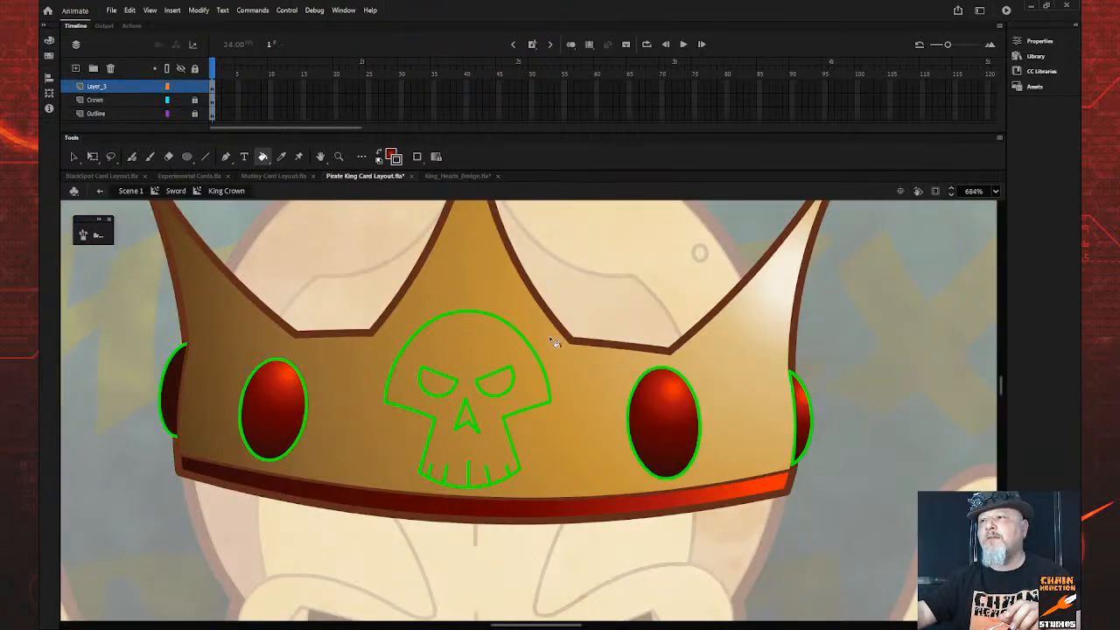
left_click(75, 157)
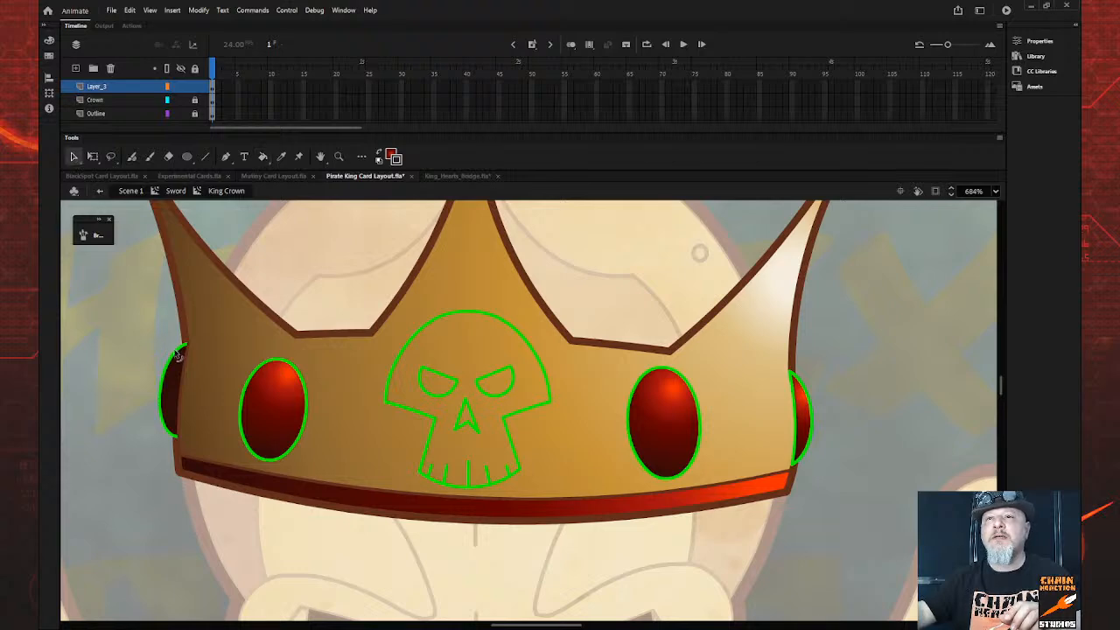
left_click(177, 354)
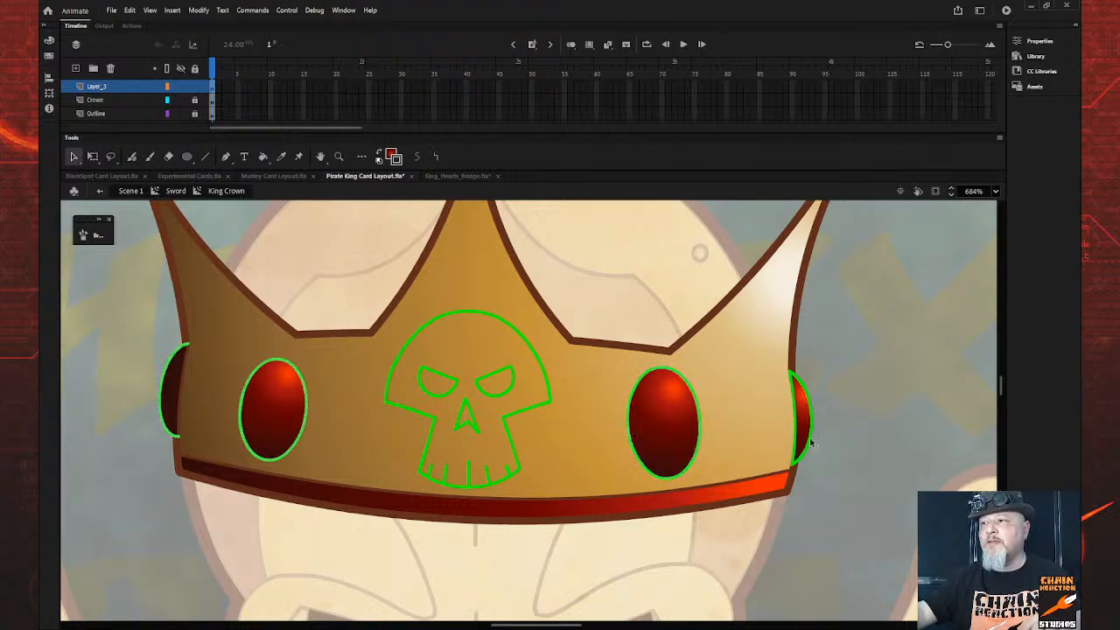
left_click(396, 160)
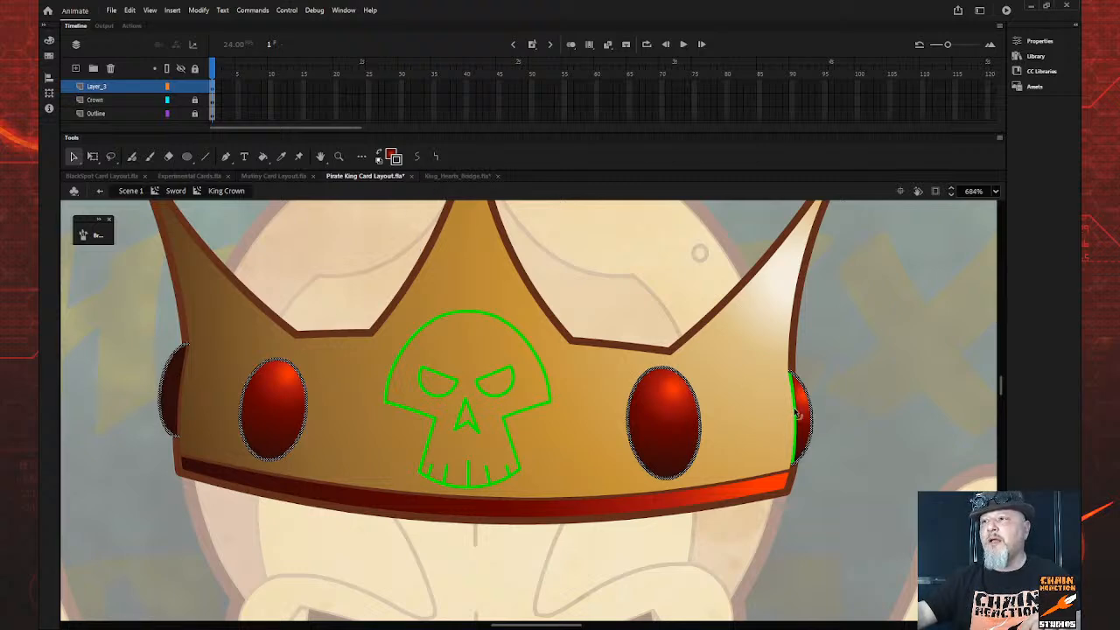
Recolor the right half gem's inner edge line with the brown of the crown's outline
left_click(796, 413)
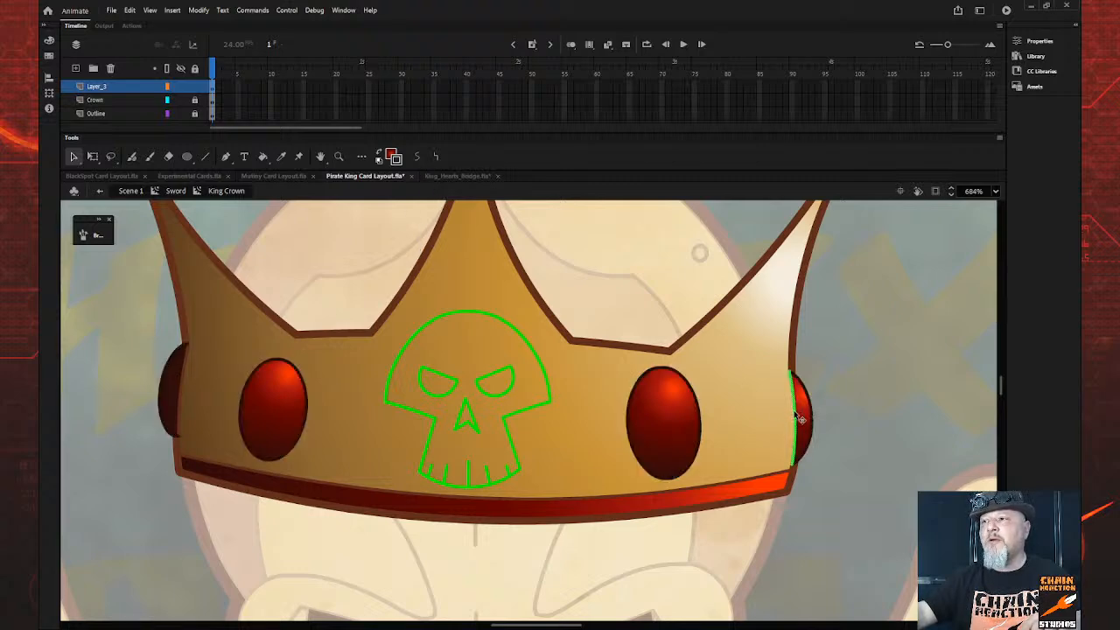
left_click(398, 161)
left_click(352, 331)
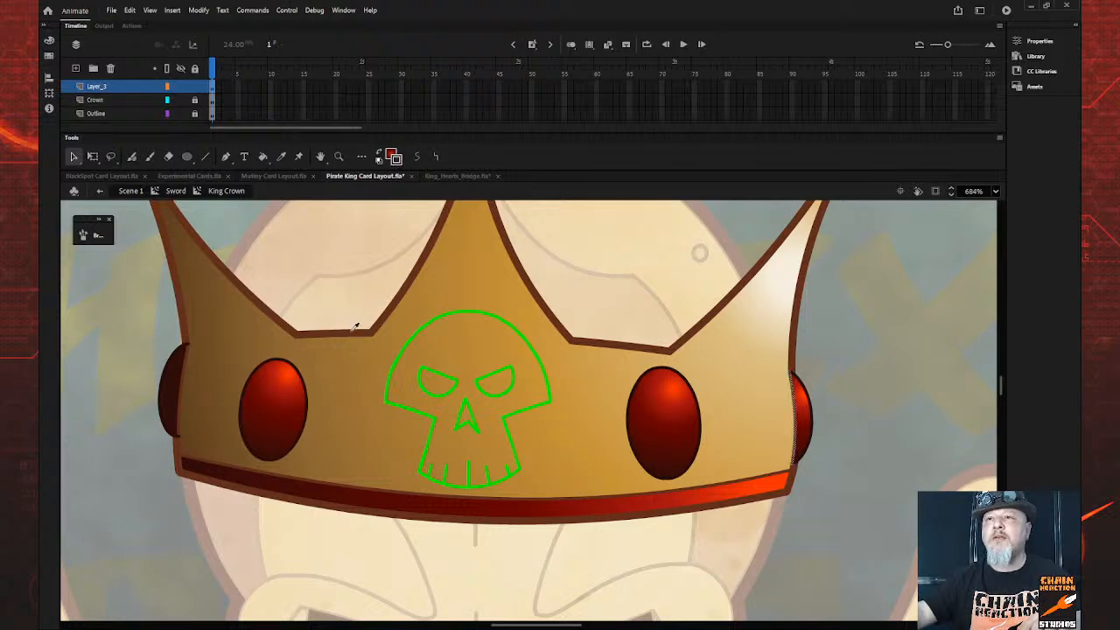
left_click(886, 394)
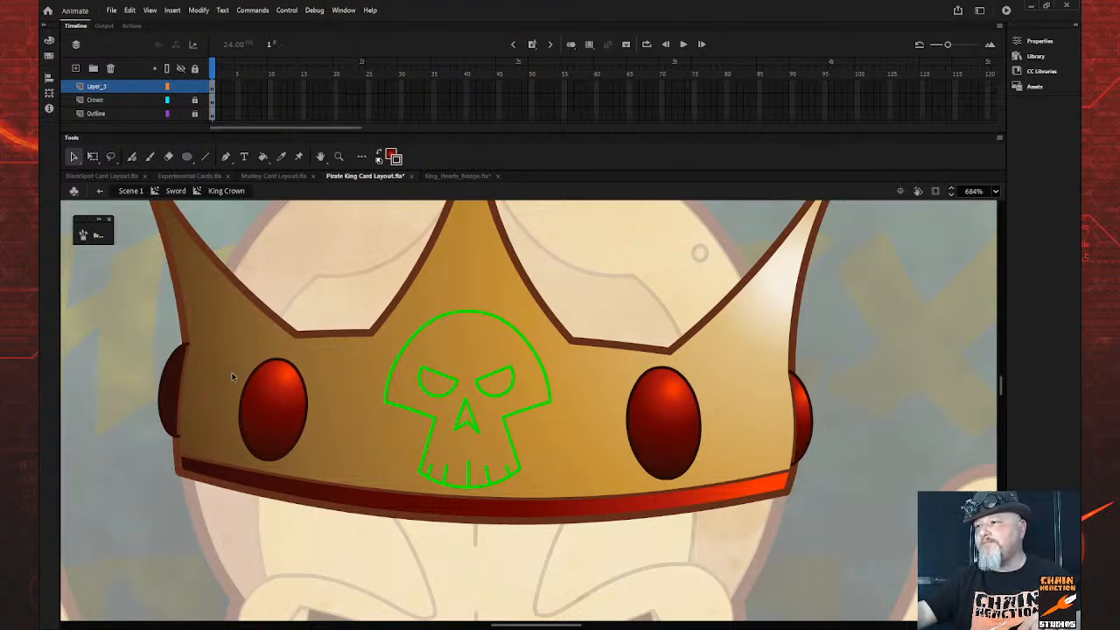
Recolor the inner edge lines of both half gems to match the dark outline of the full gems
left_click(181, 394)
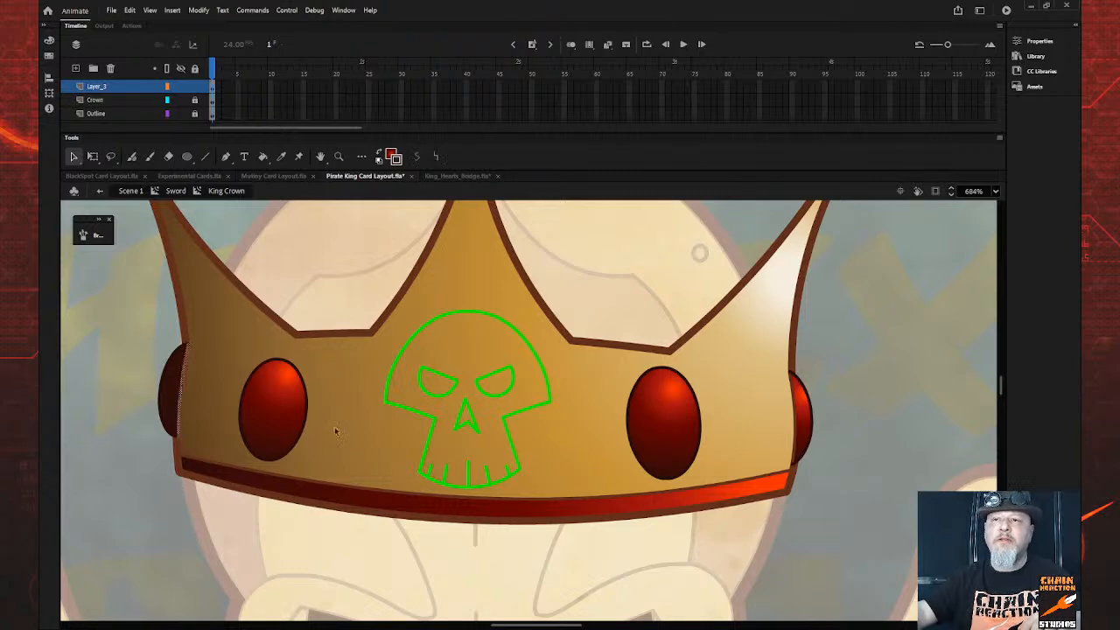
left_click(799, 442, "shift")
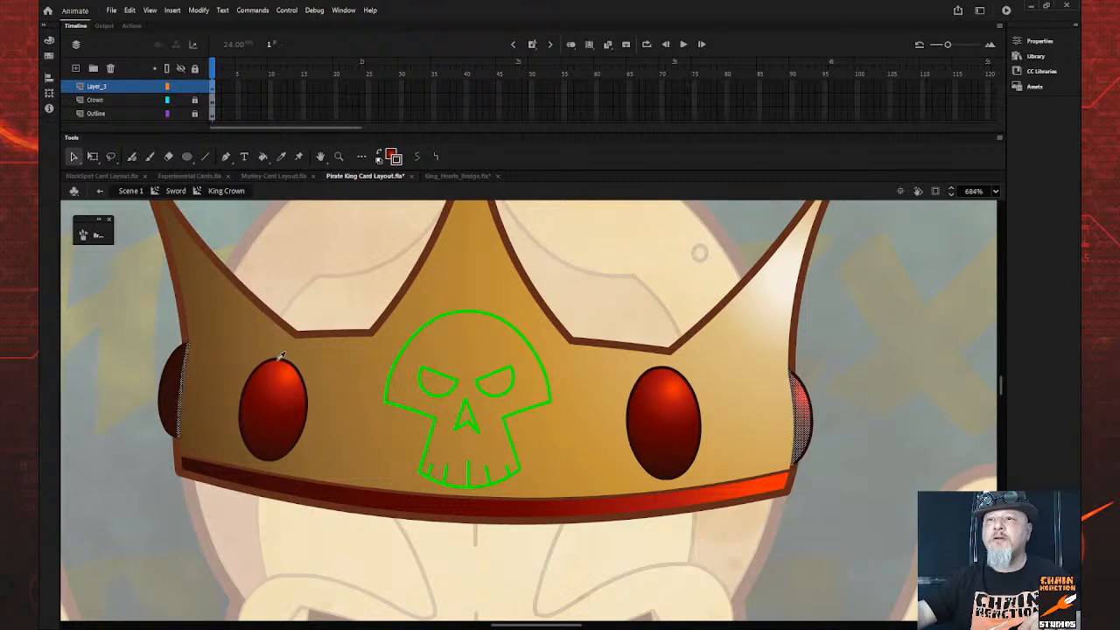
left_click(112, 286)
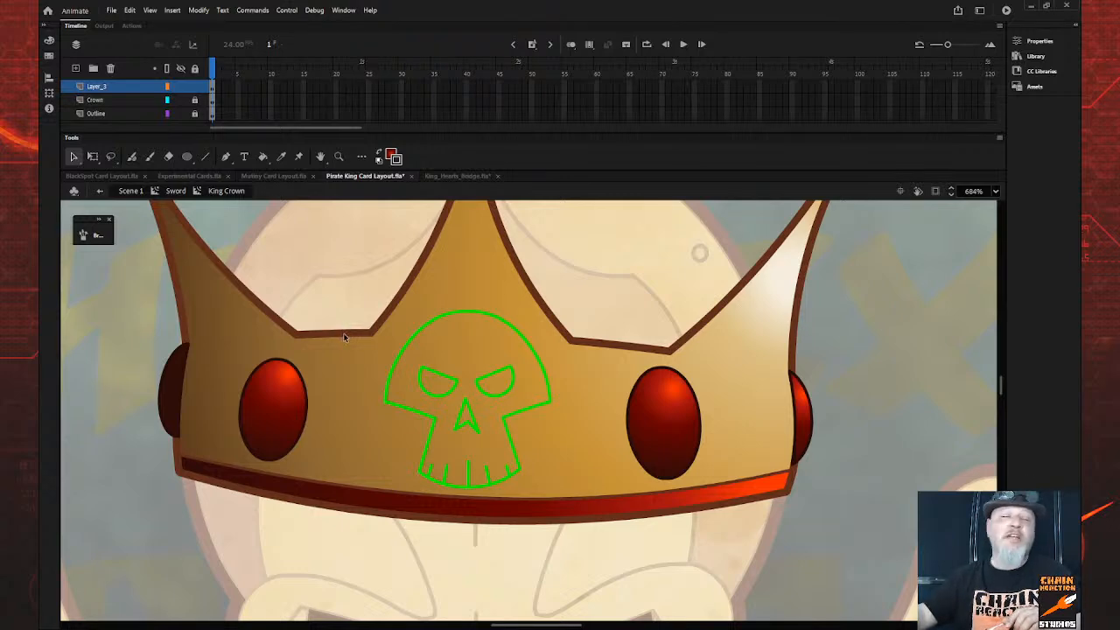
Fill both of the skull's eye sockets with the dark brown shading color sampled from the King_Hearts_Bridge crown
left_click(449, 175)
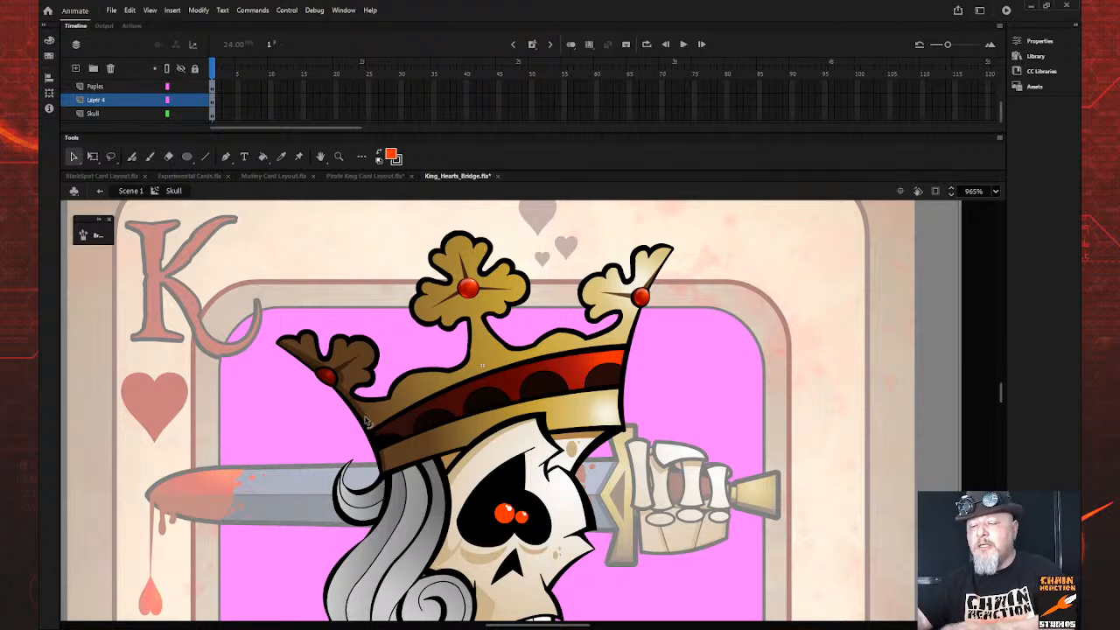
key("z")
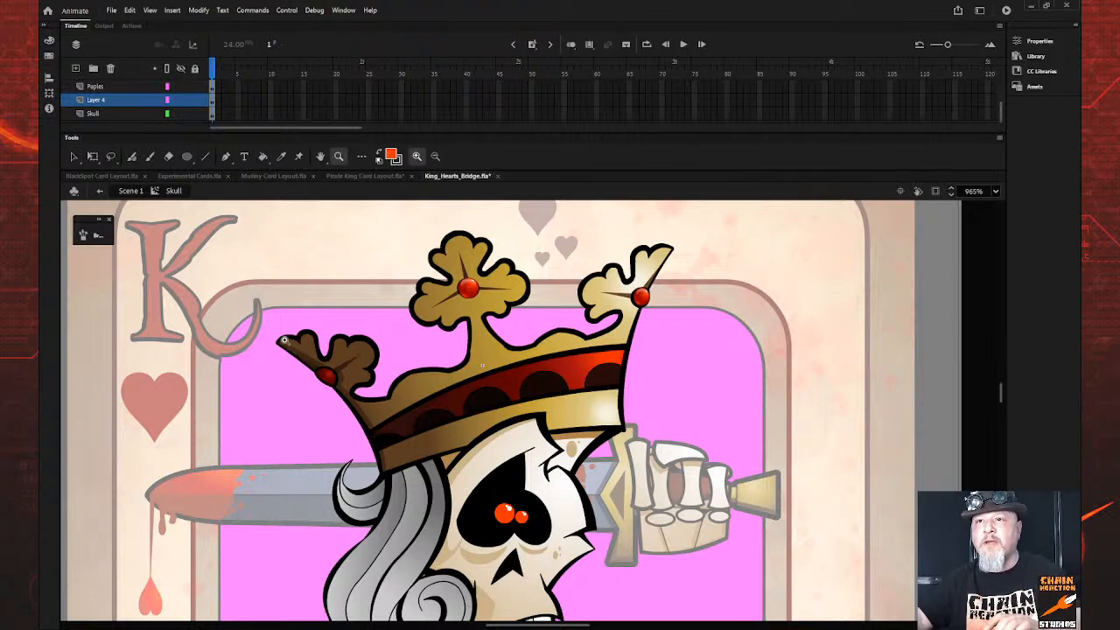
left_click_drag(283, 340, 374, 398)
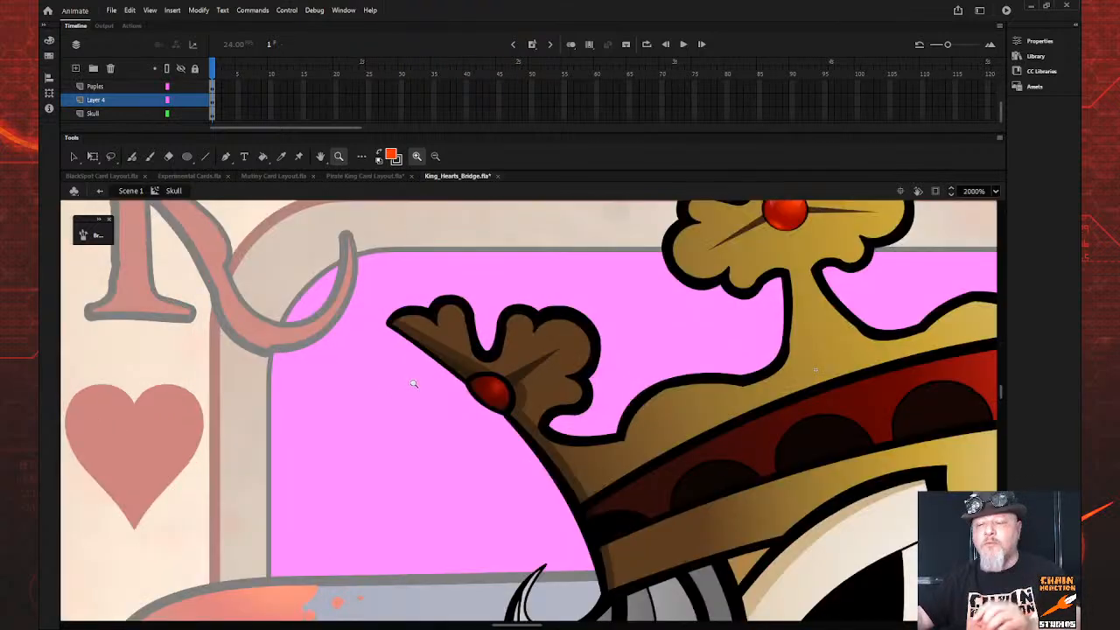
key("k")
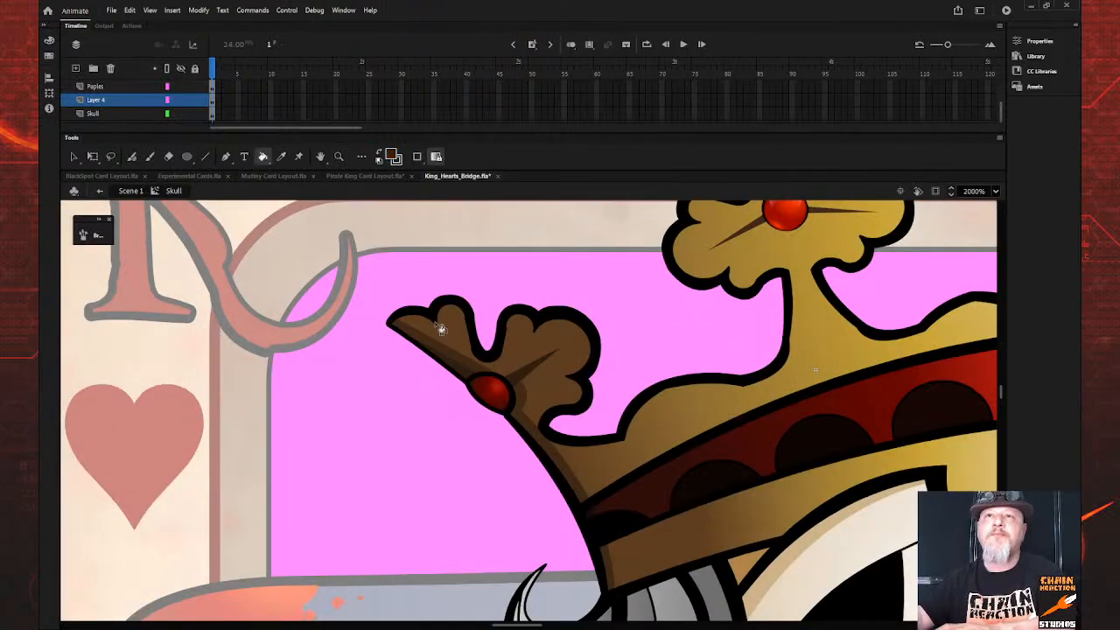
left_click(357, 177)
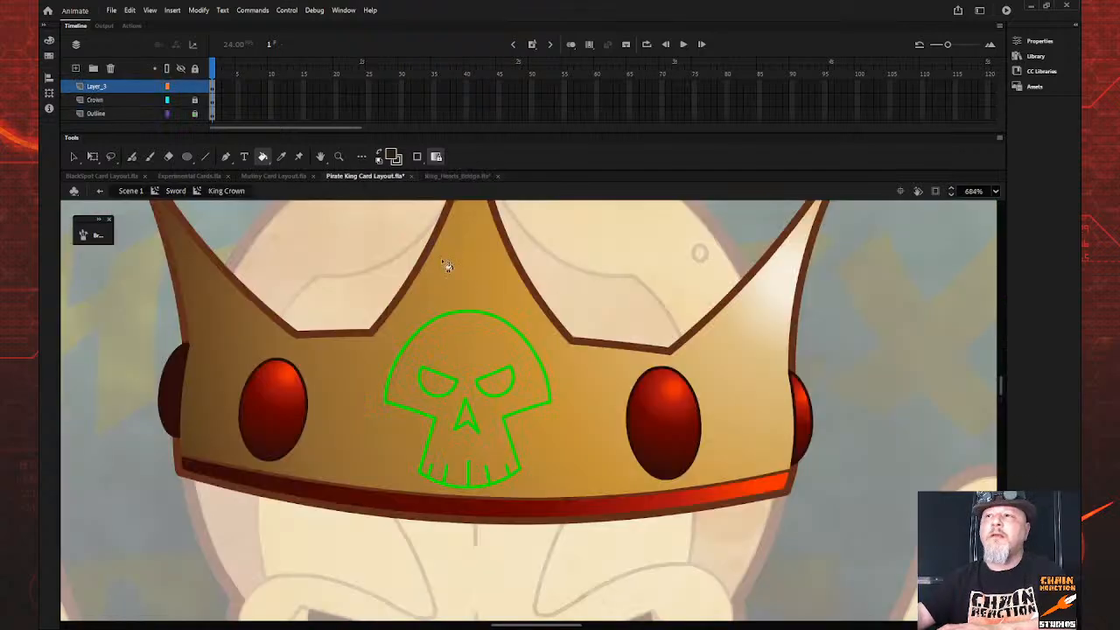
left_click(444, 389)
left_click(496, 385)
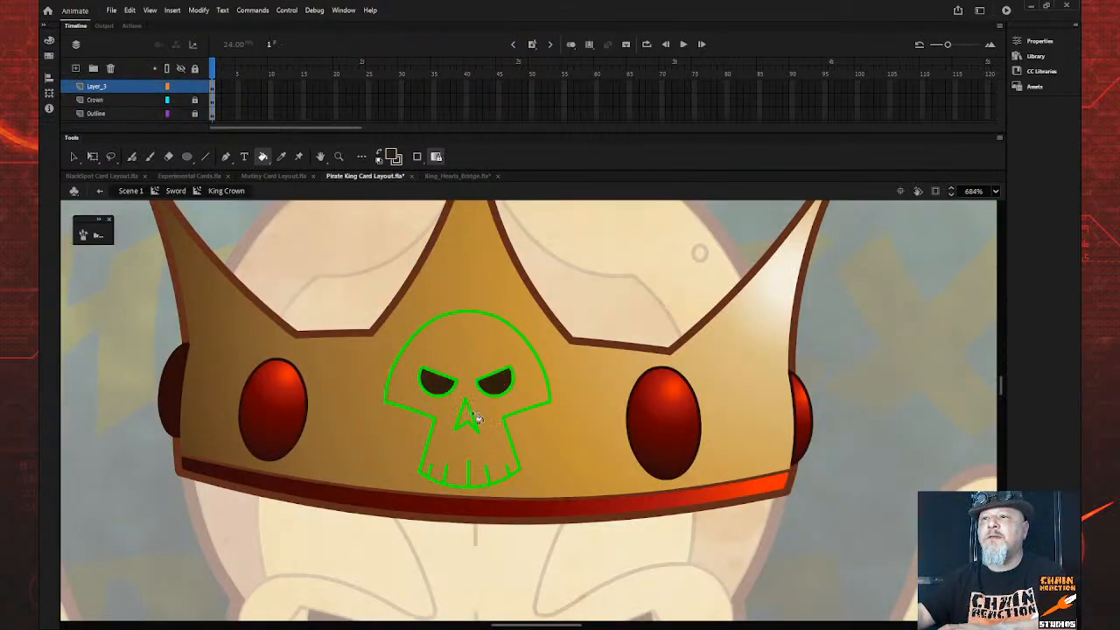
Fill the skull's nose cavity with dark brown and recolor the skull's outer outline and teeth lines from green to the dark outline color
left_click(472, 418)
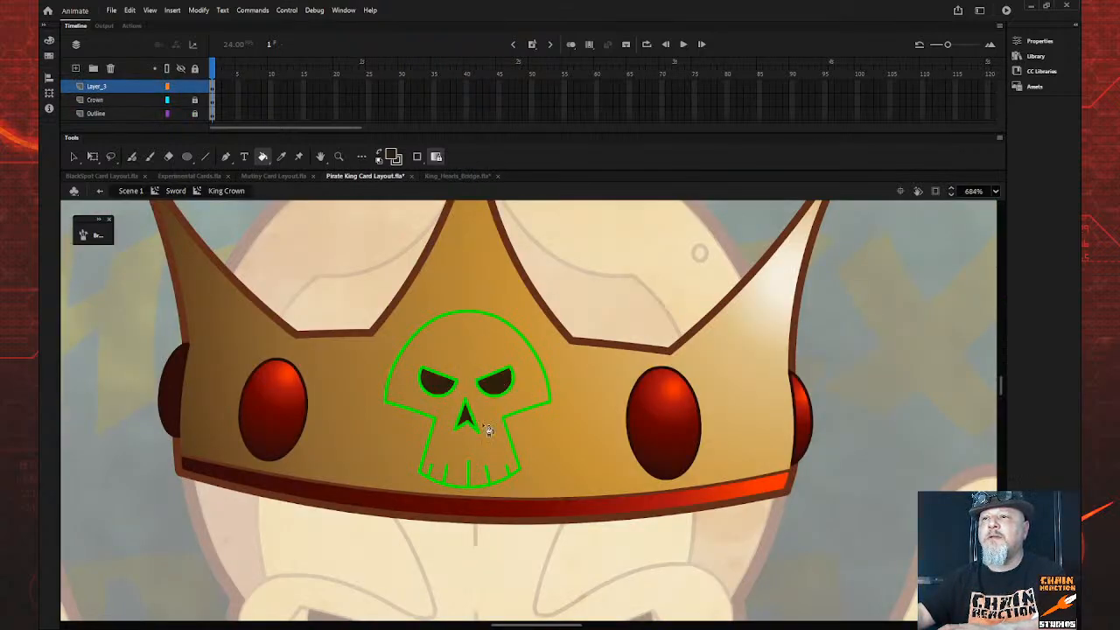
left_click(74, 157)
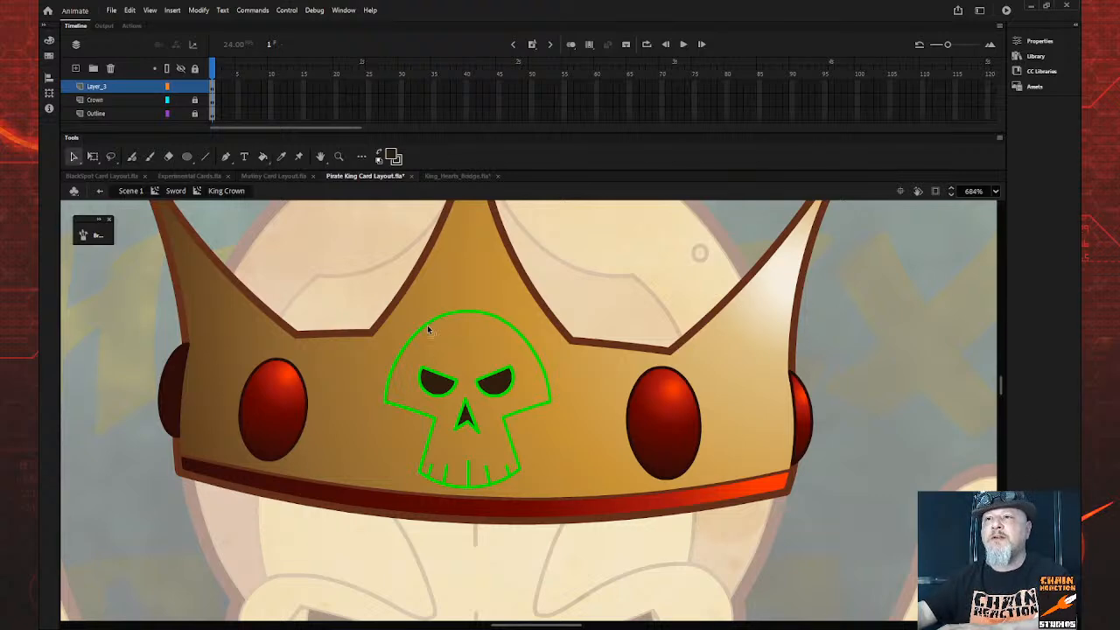
double_click(427, 330)
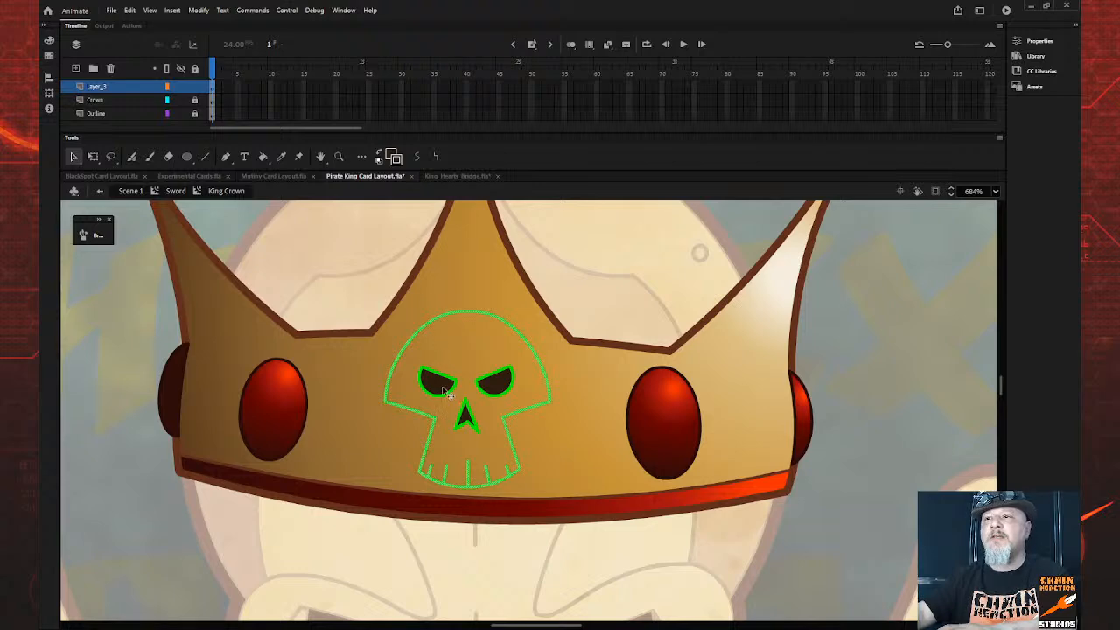
left_click(450, 393)
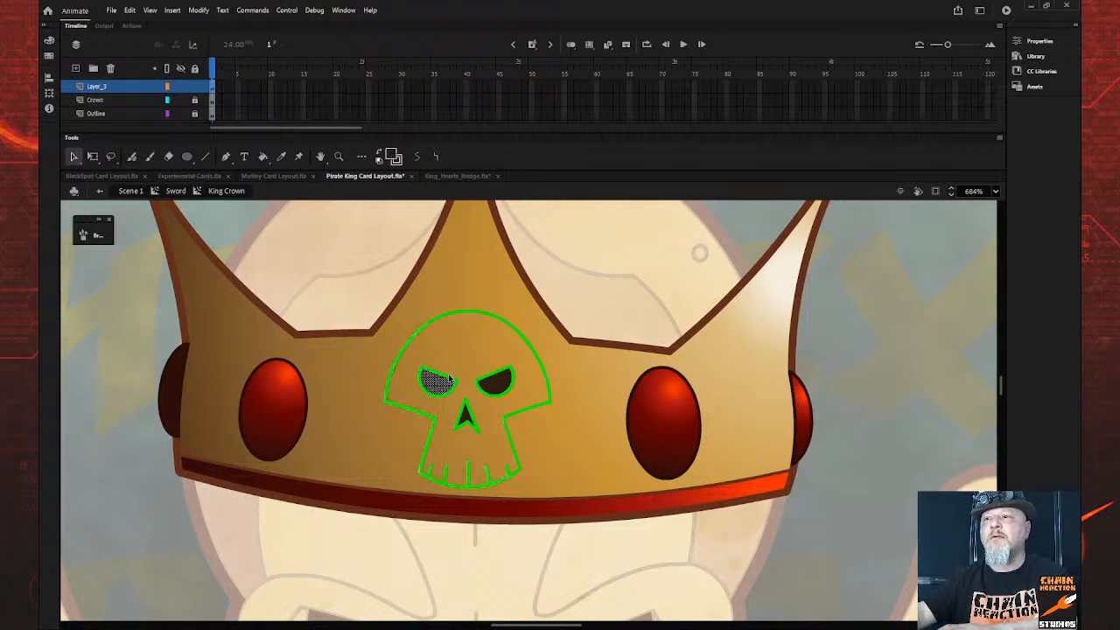
left_click(423, 334)
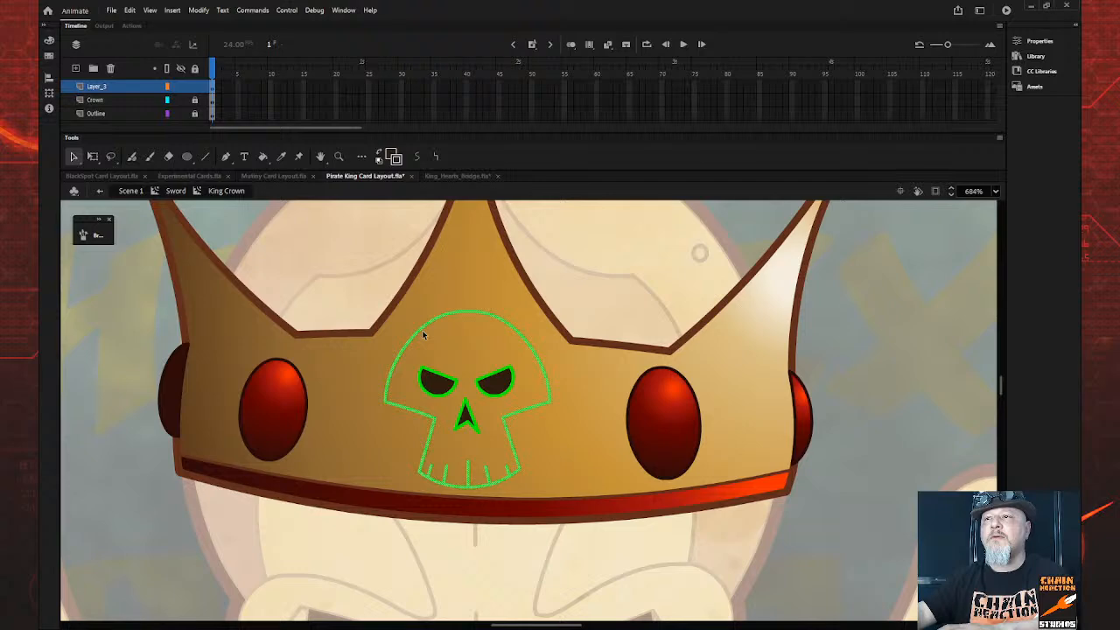
left_click(395, 158)
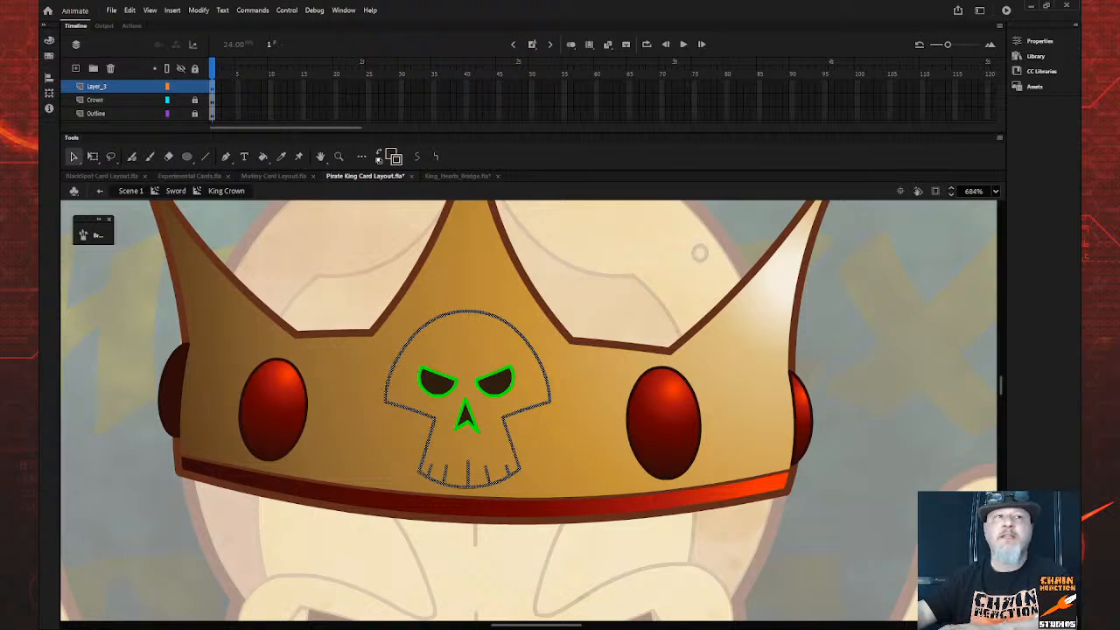
Recolor the green outlines of the skull's eye sockets and nose with the same dark outline color
left_click(429, 376)
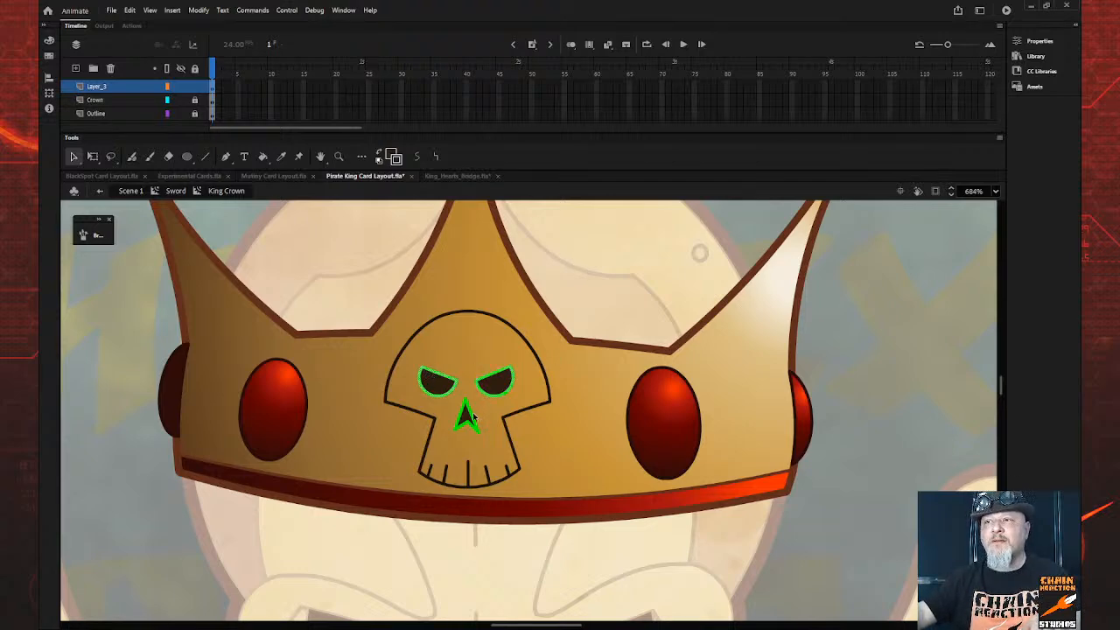
double_click(473, 416, "shift")
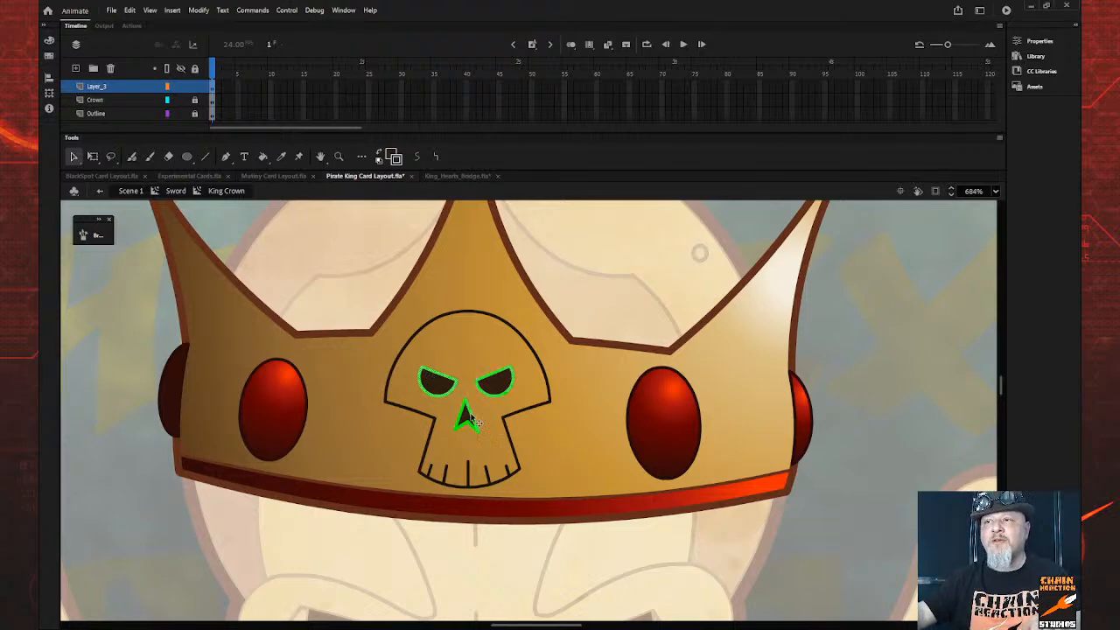
left_click(395, 158)
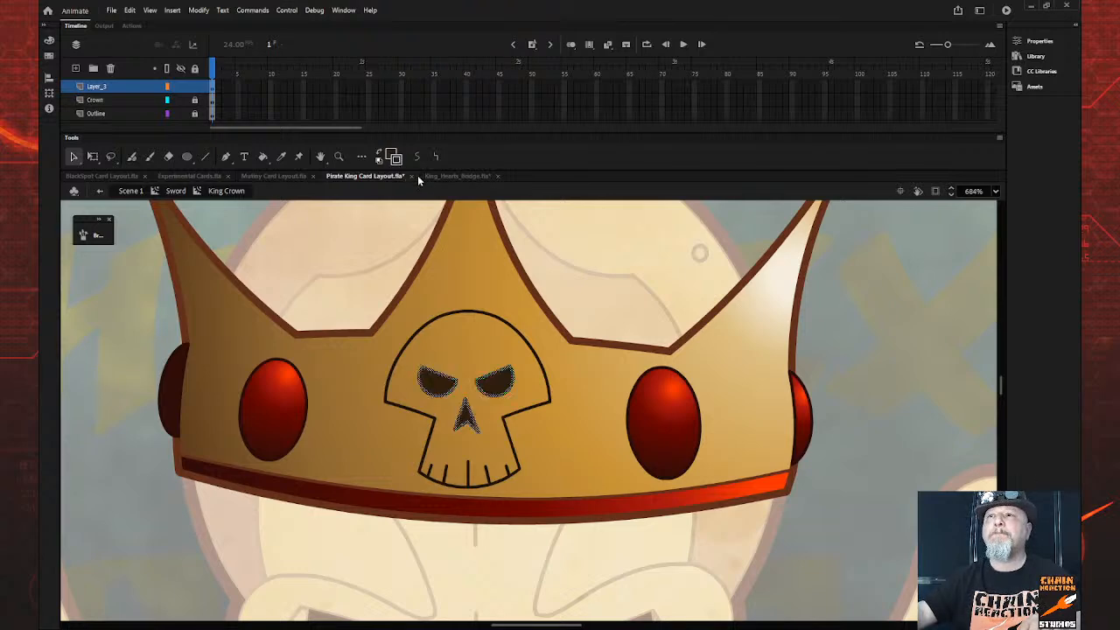
left_click(837, 343)
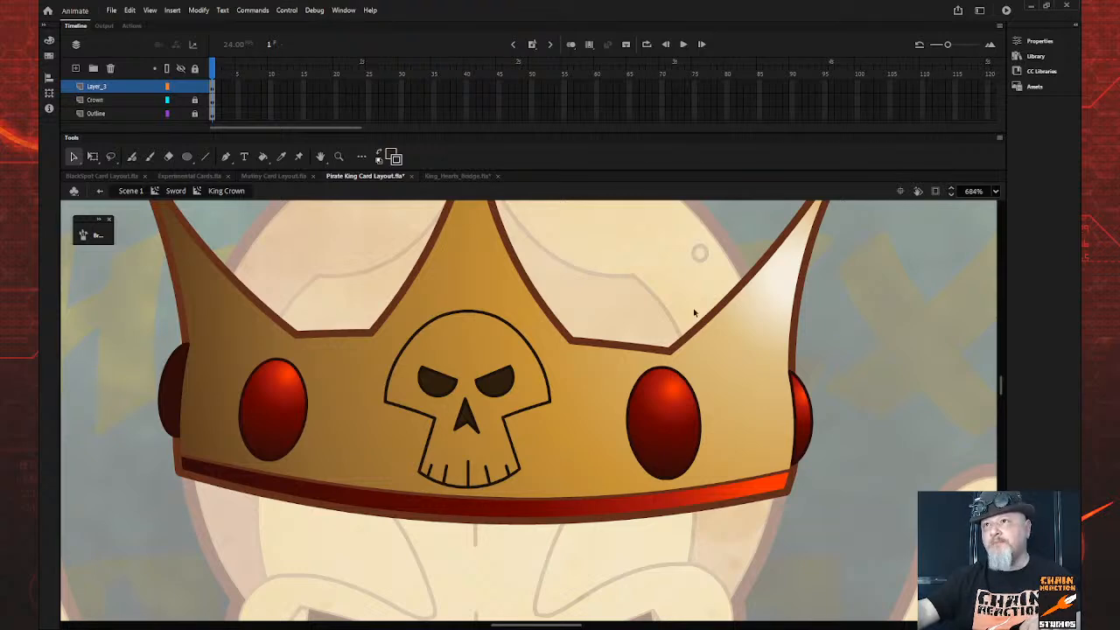
Sample the bone-white gradient from the King_Hearts_Bridge skull's face and fill the face of the crown's skull emblem with it
left_click(435, 176)
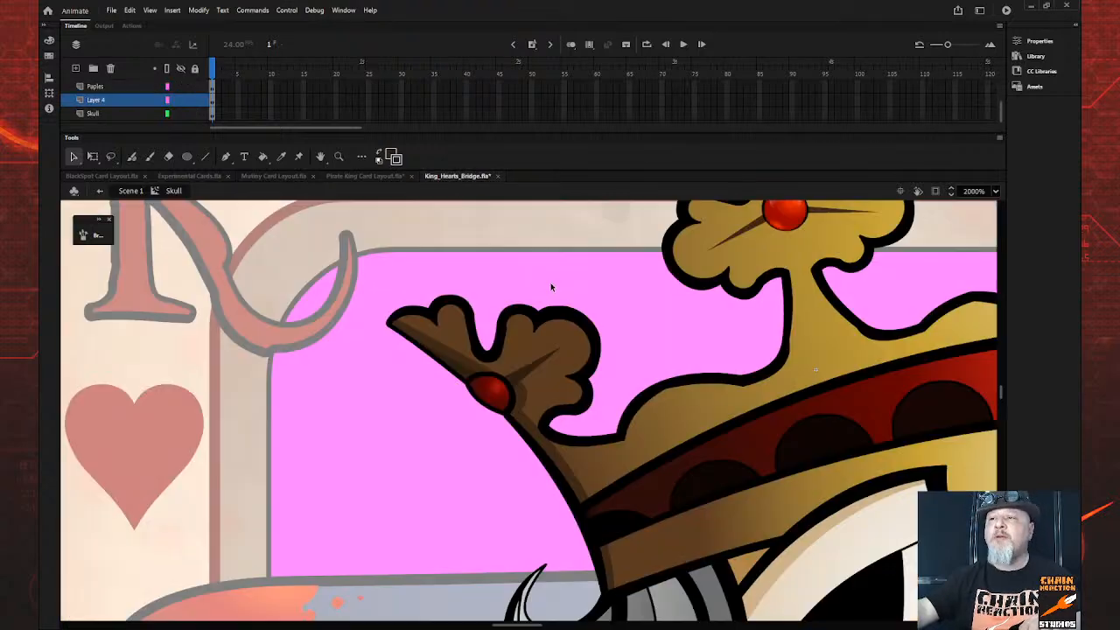
scroll(551, 287, "down", 5)
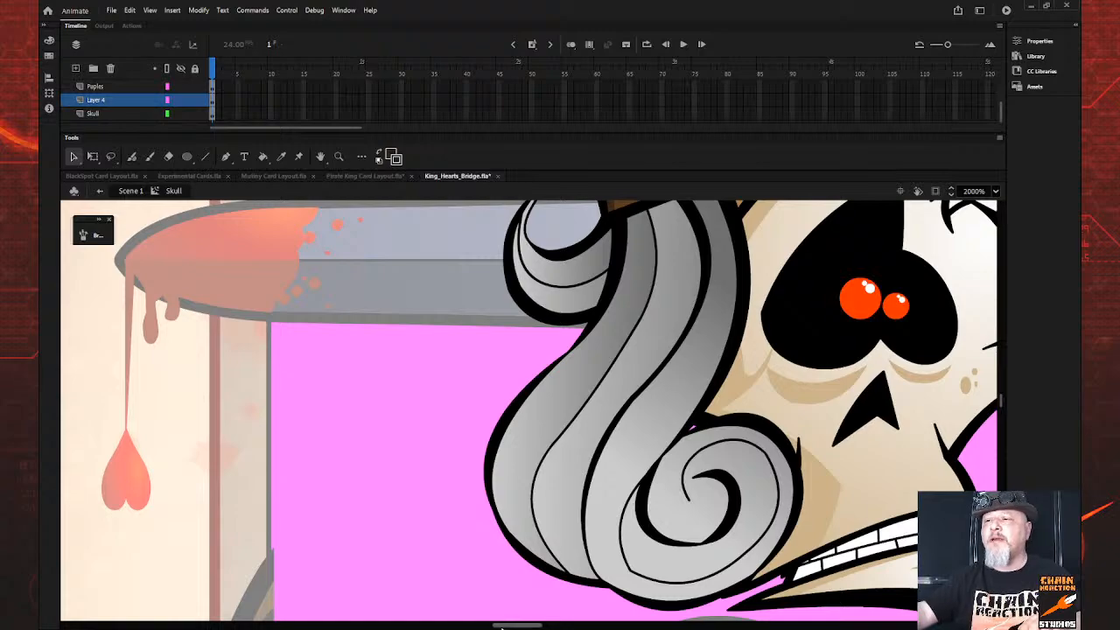
left_click_drag(502, 626, 530, 625)
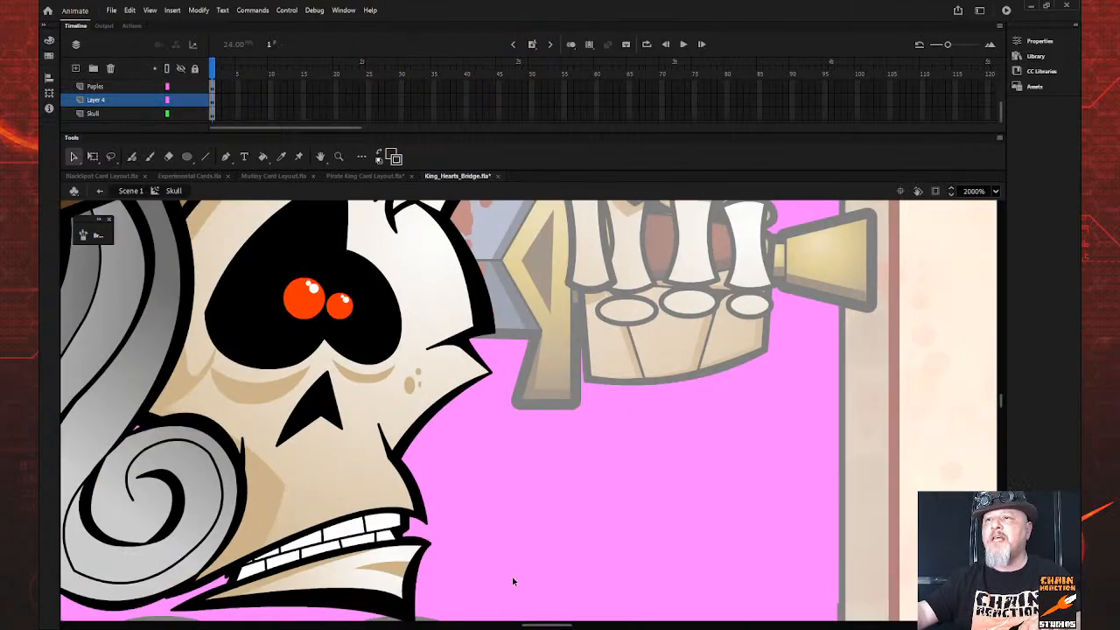
scroll(477, 545, "up", 3)
scroll(477, 549, "down", 3)
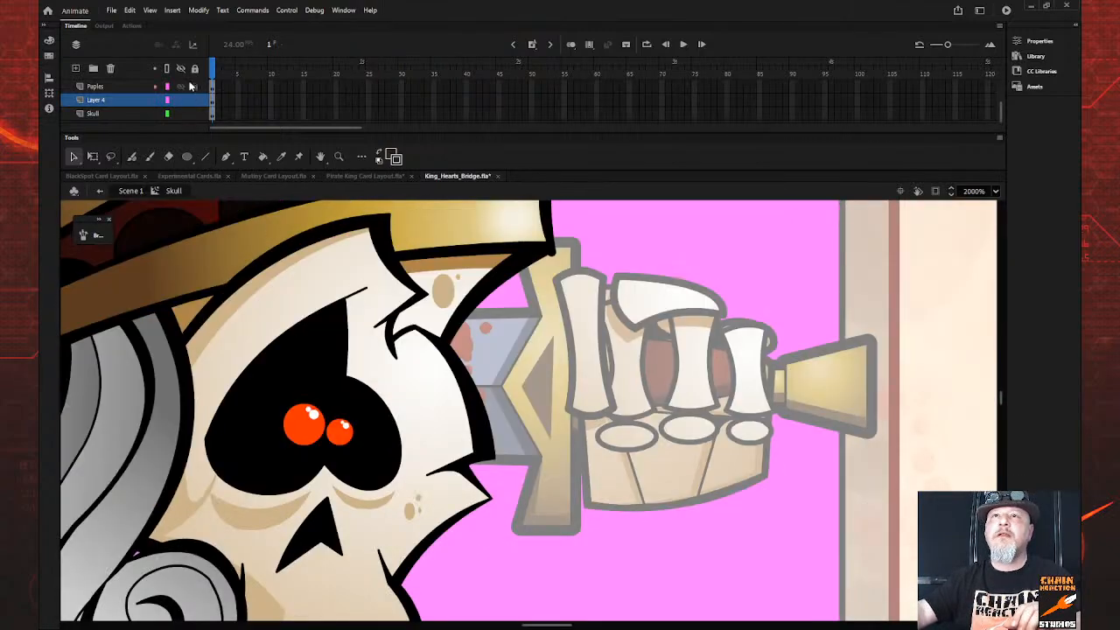
left_click(420, 400)
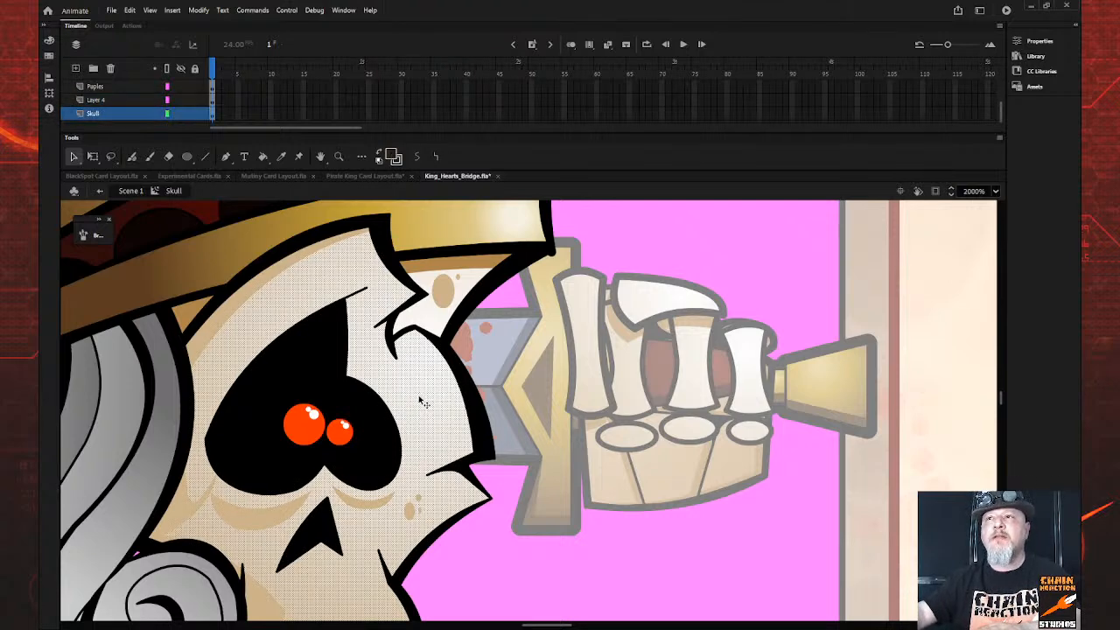
key("i")
left_click(423, 405)
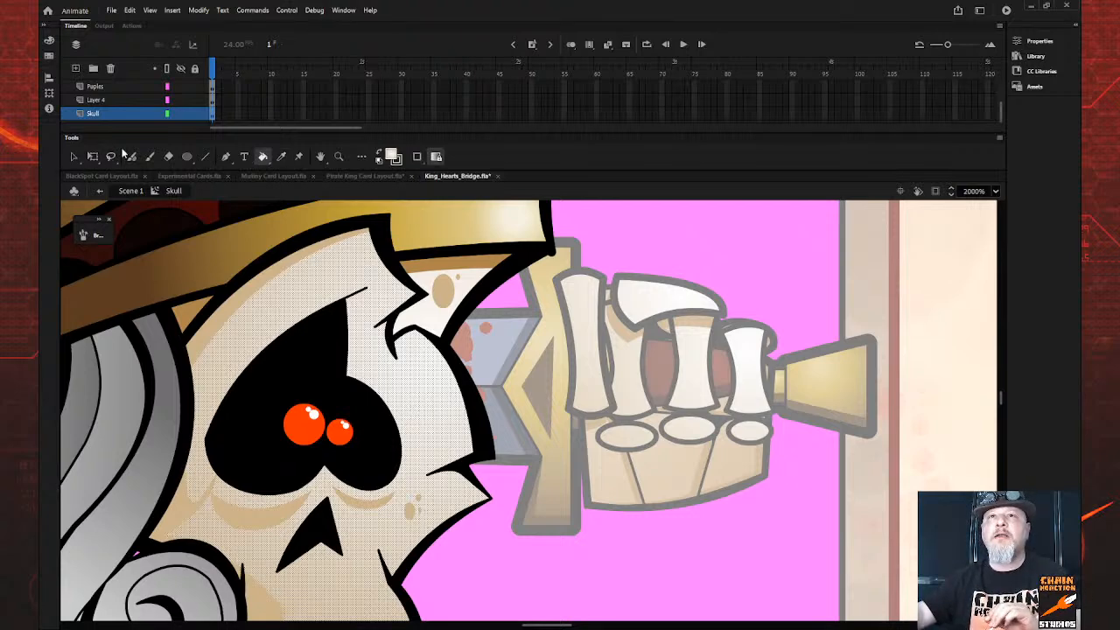
left_click(356, 177)
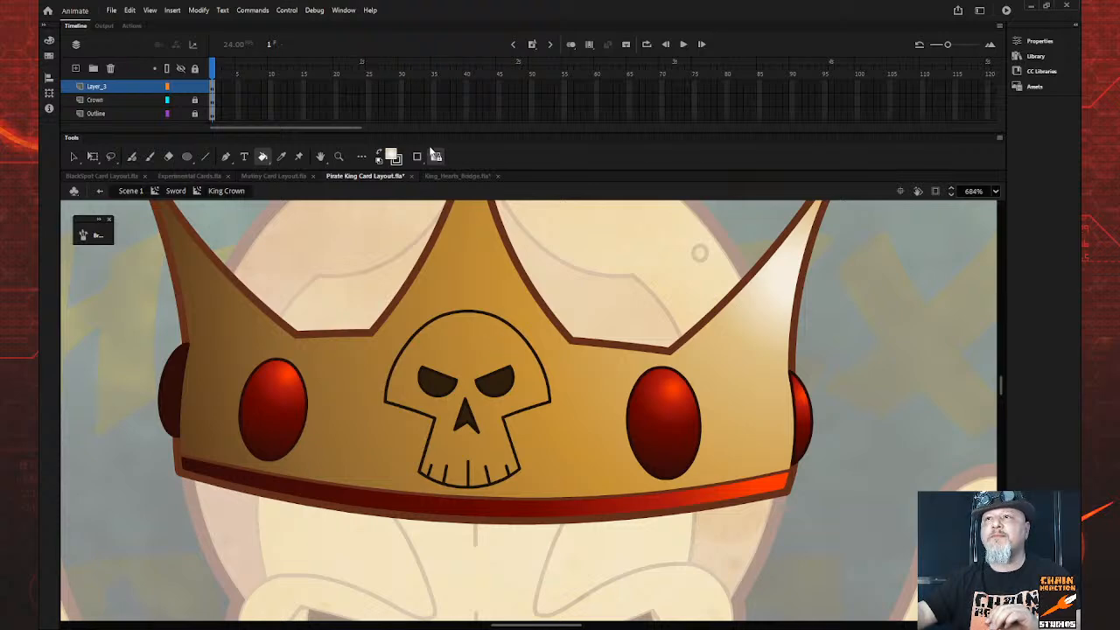
left_click(523, 345)
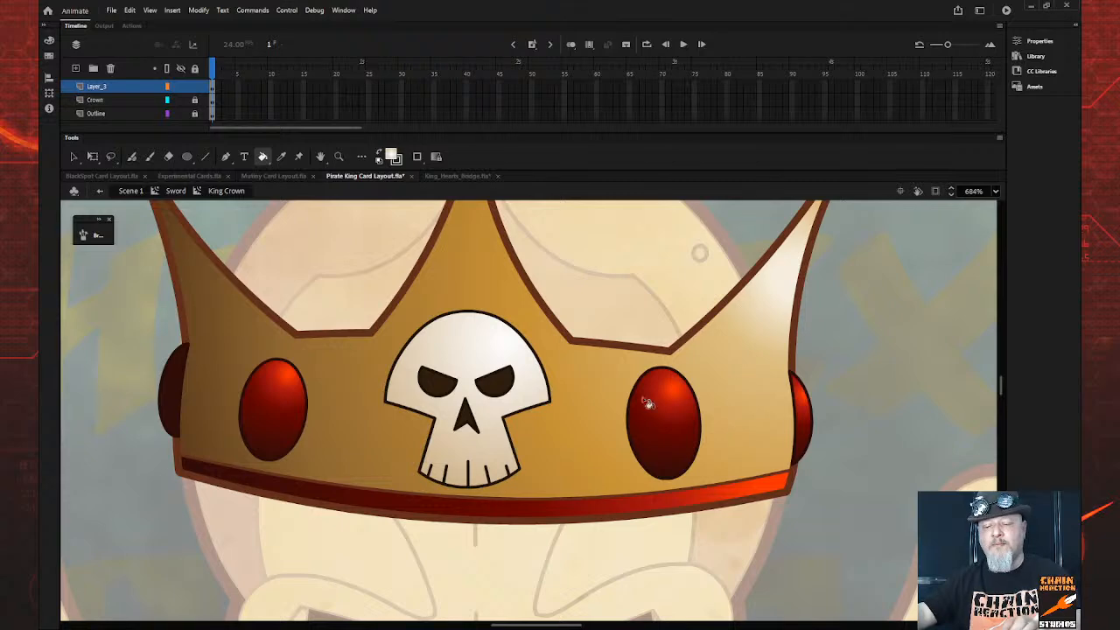
Leave the King Crown and Sword symbols and return to Scene 1 of the card layout
key("z")
left_click(495, 408, "alt")
left_click(496, 408, "alt")
left_click(499, 408, "alt")
left_click(499, 408, "alt")
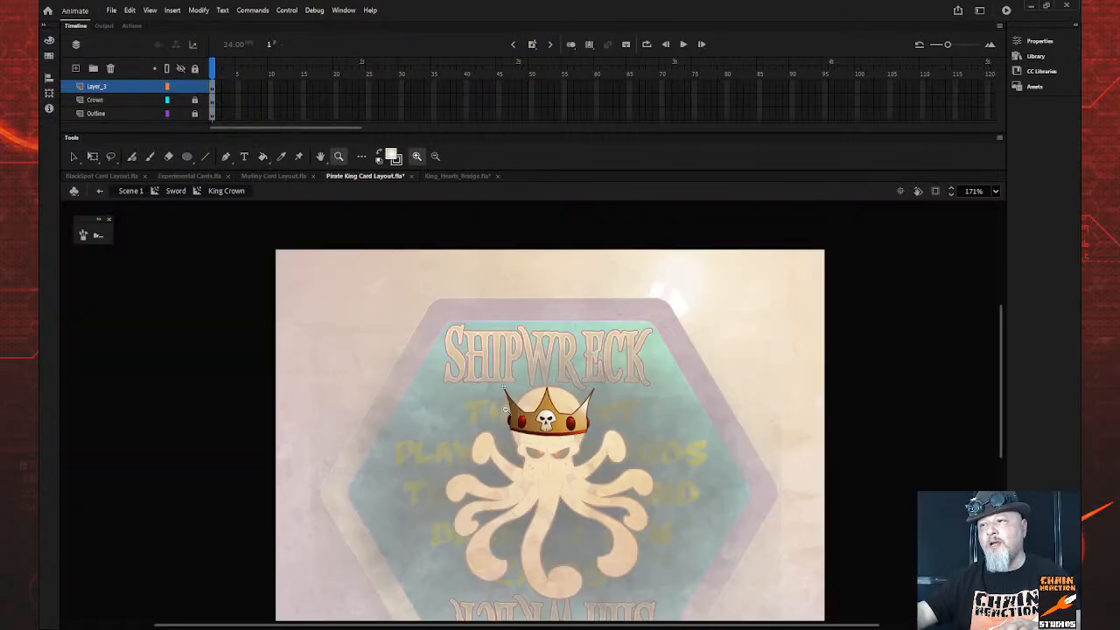
left_click(101, 191)
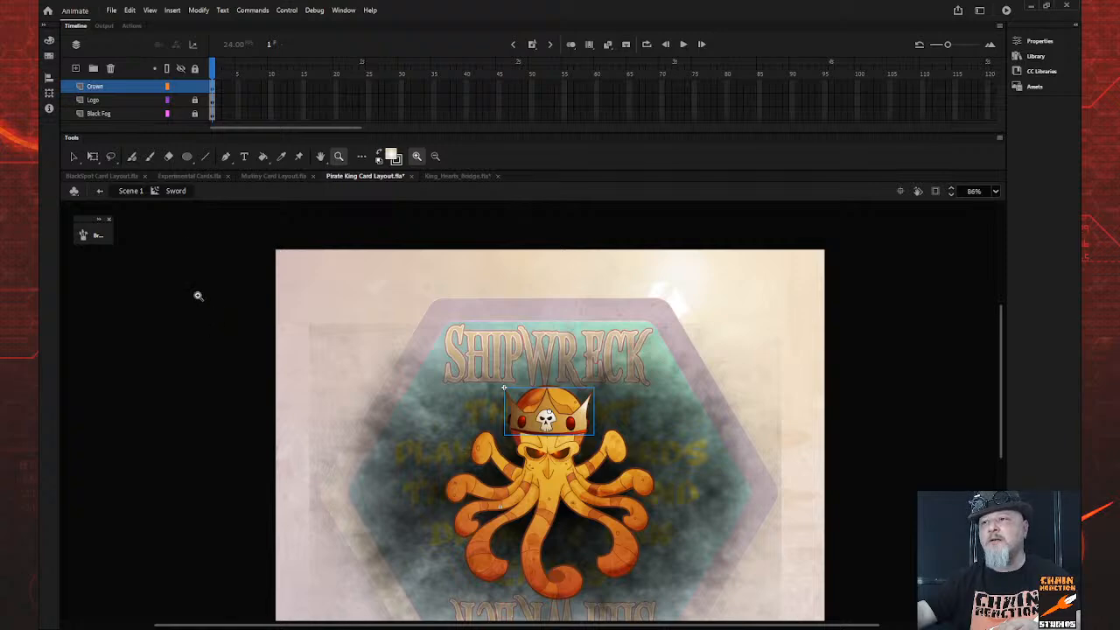
left_click(100, 191)
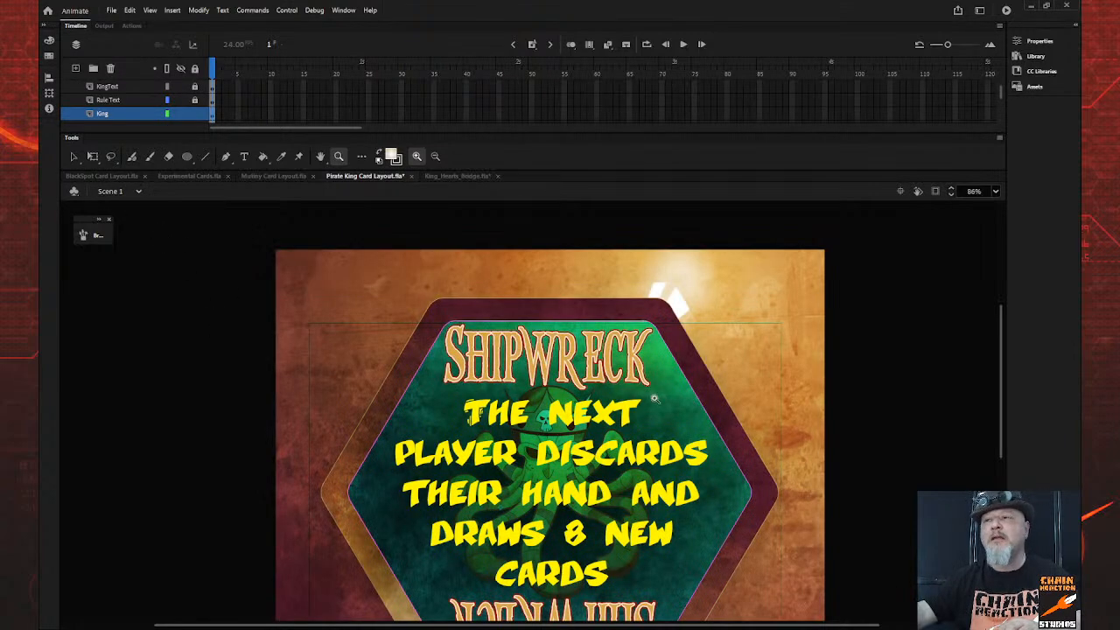
scroll(691, 404, "down", 3)
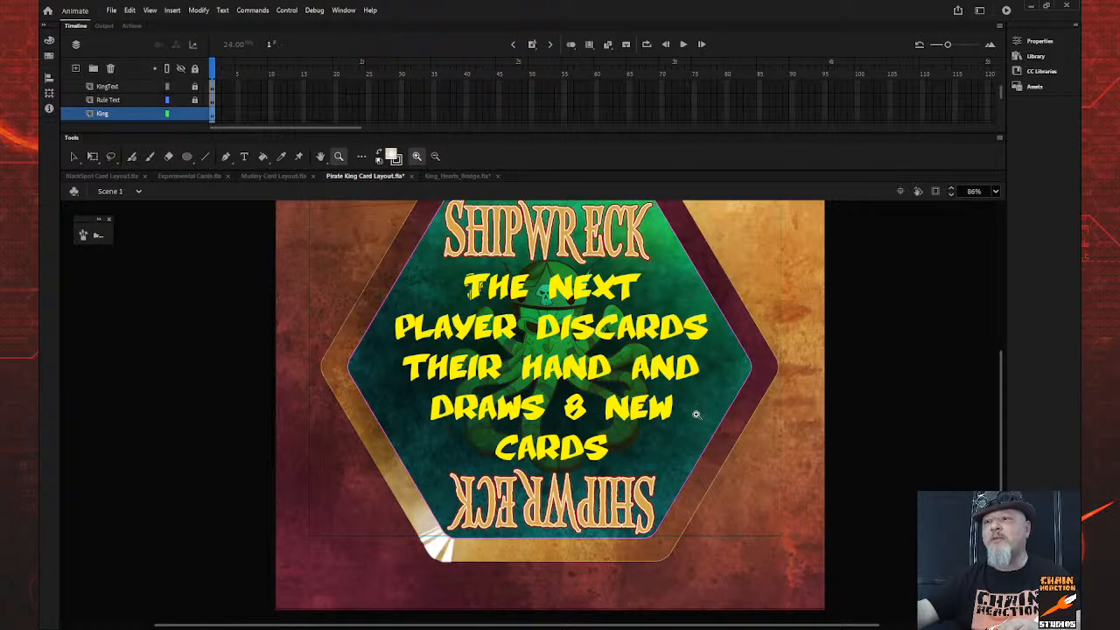
scroll(697, 407, "up", 3)
scroll(697, 410, "down", 3)
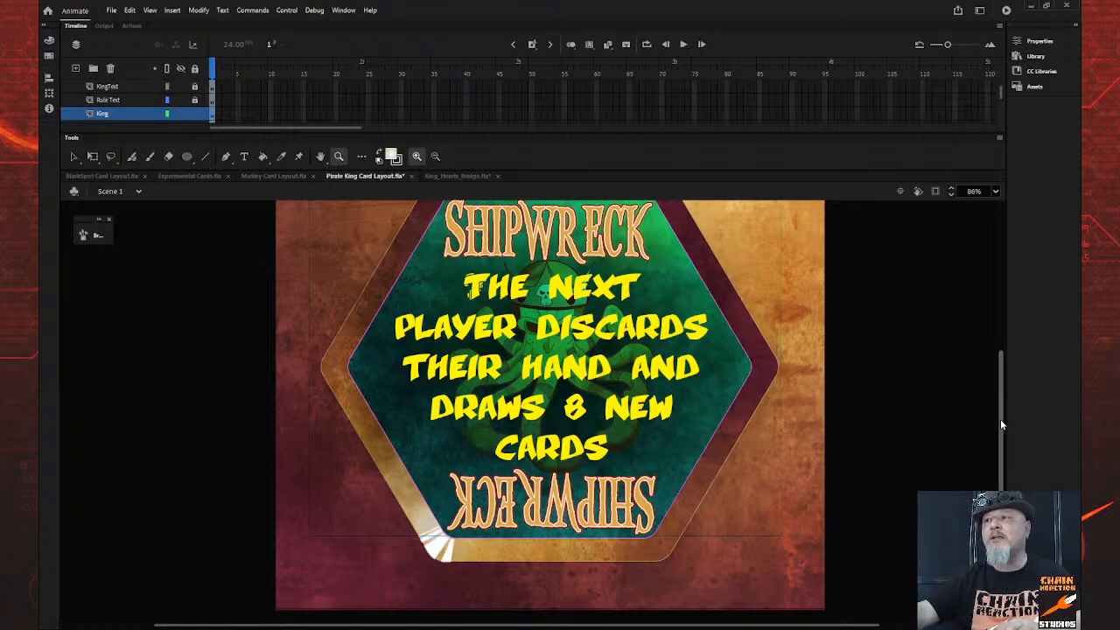
left_click_drag(1000, 419, 1003, 412)
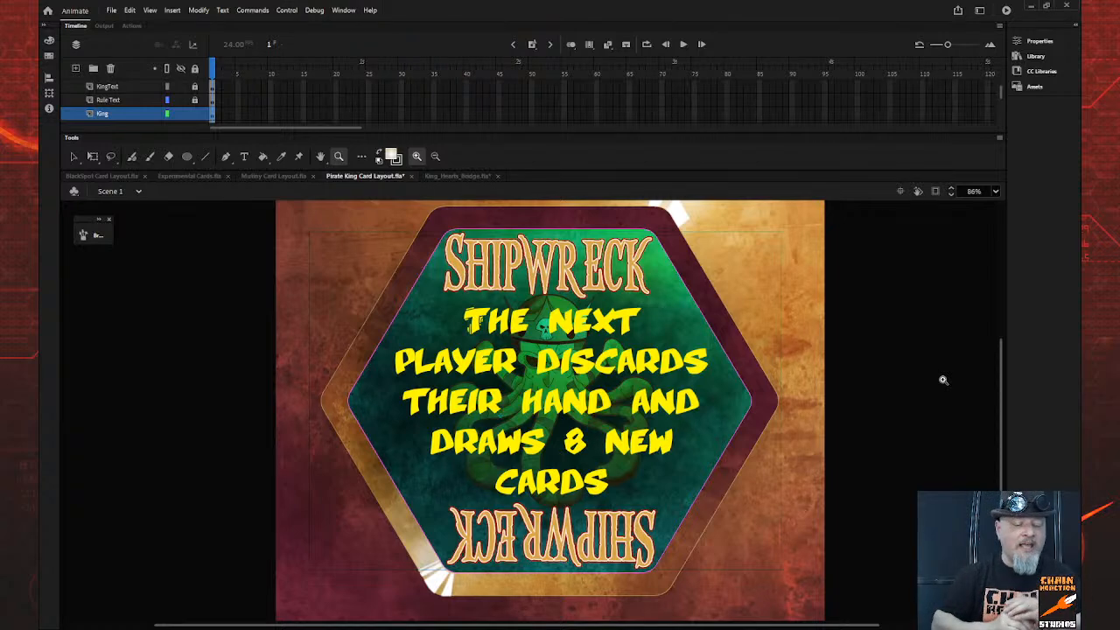
With the King layer locked and the Rule Text layer unlocked, replace the card's whole rule text with a first line reading "CAN *ONLY* BE"
left_click(195, 115)
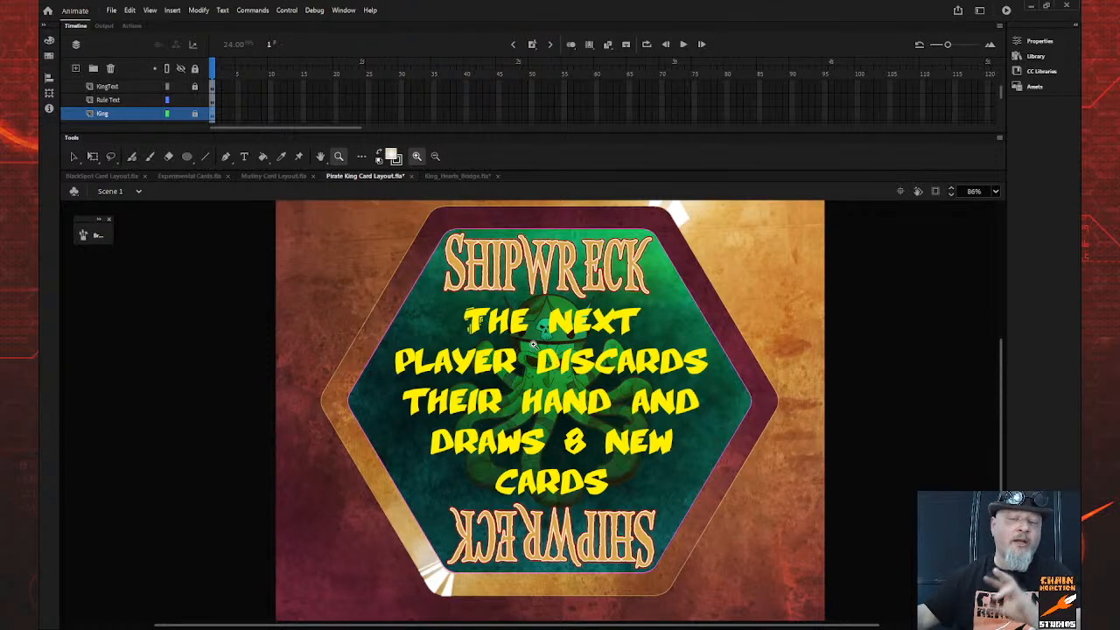
left_click(246, 161)
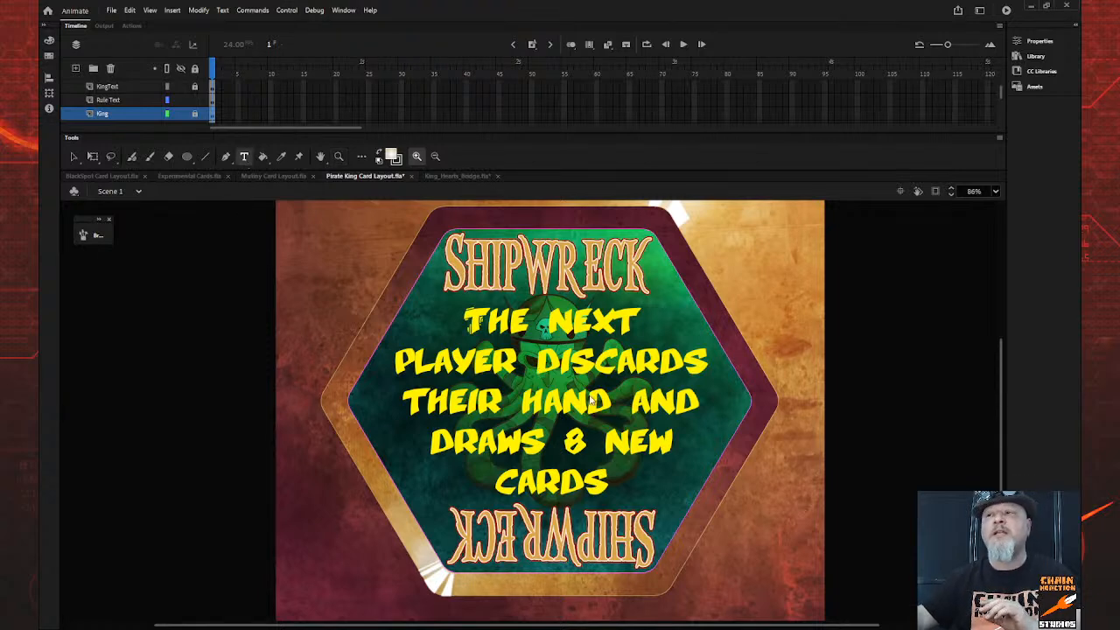
left_click(604, 480)
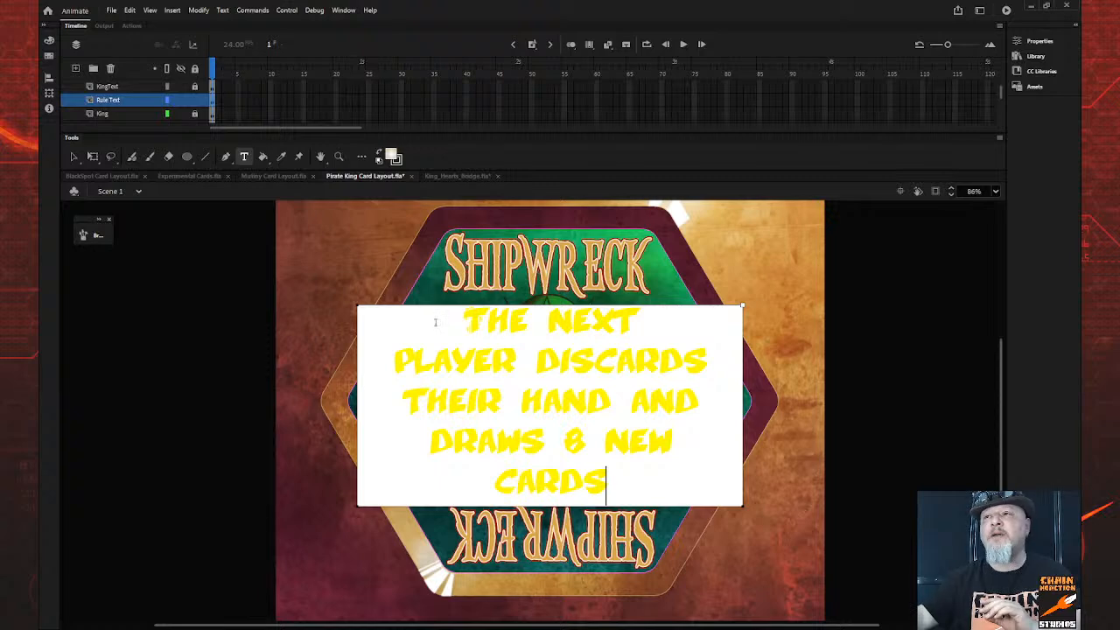
key("ctrl+a")
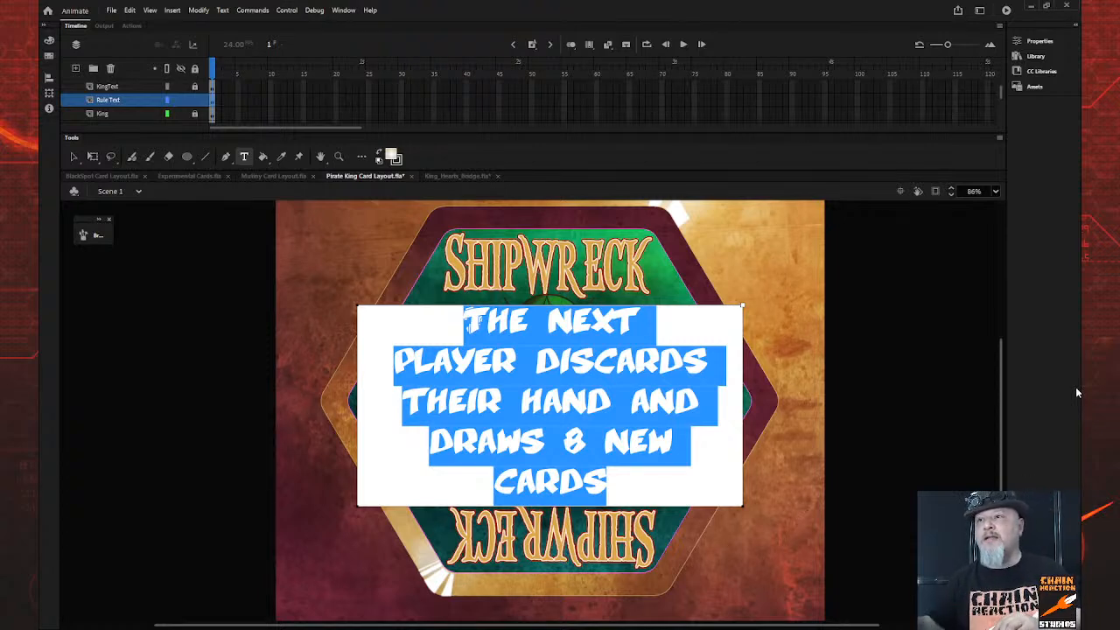
type("CAN ")
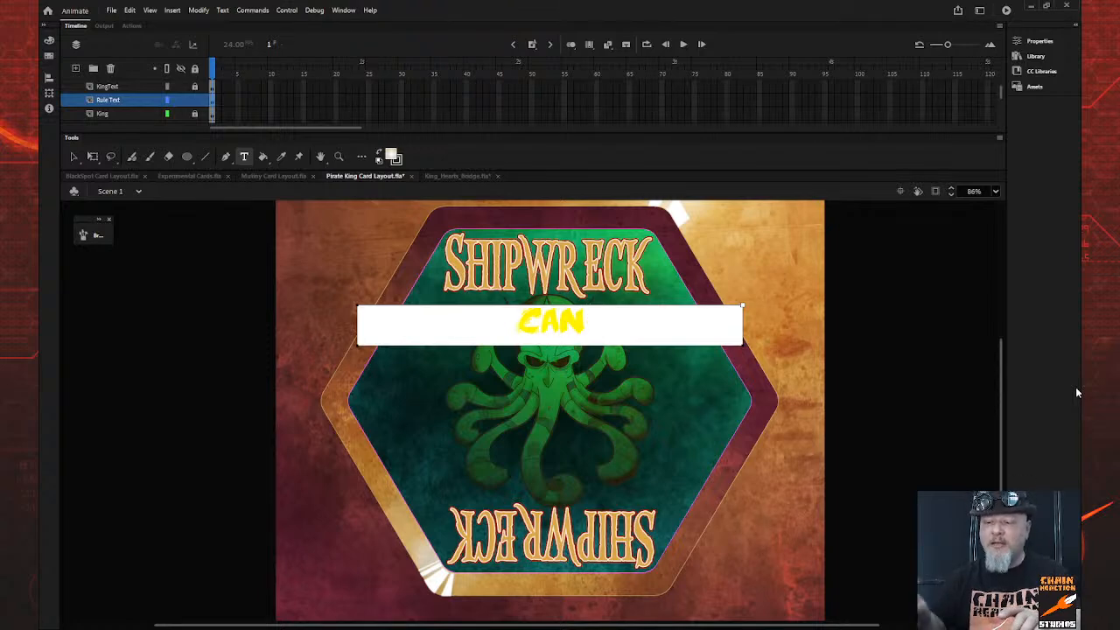
type("'")
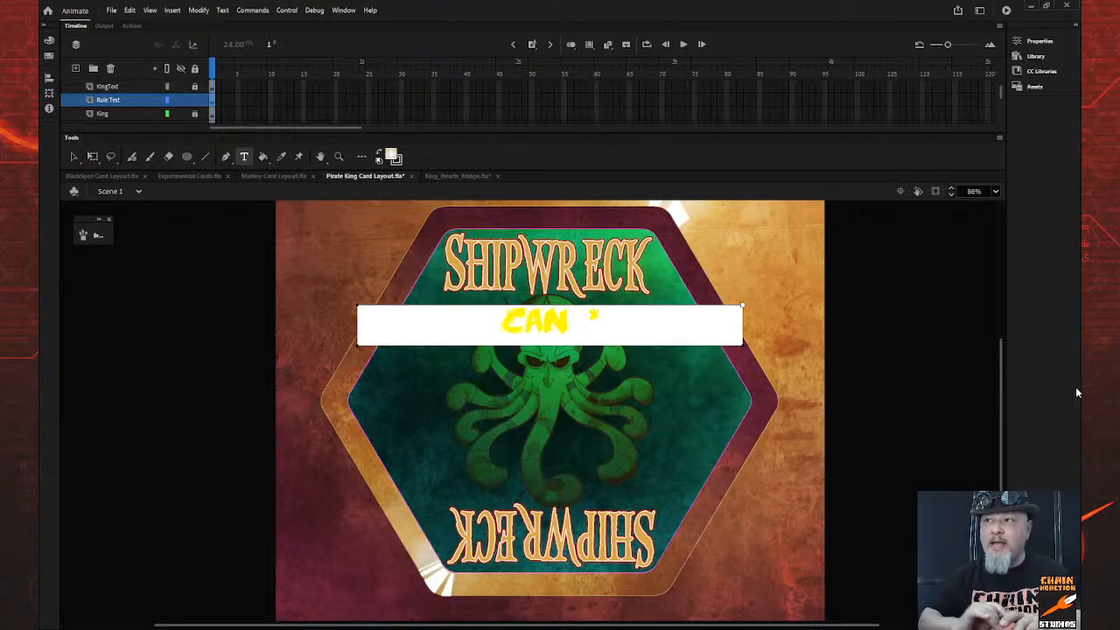
type("ONL")
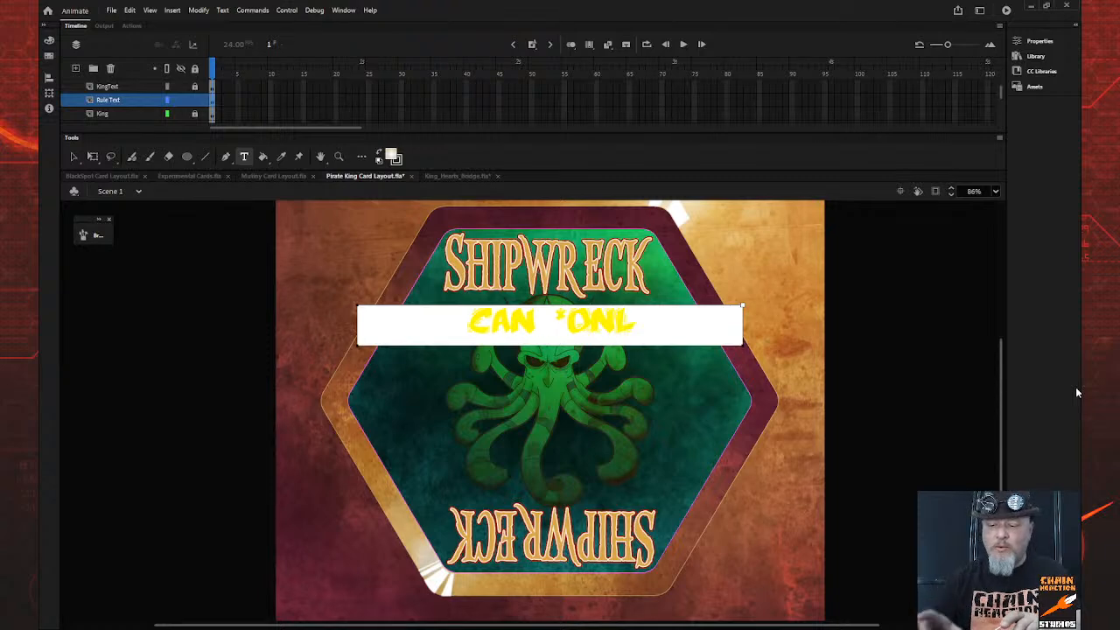
type("Y'")
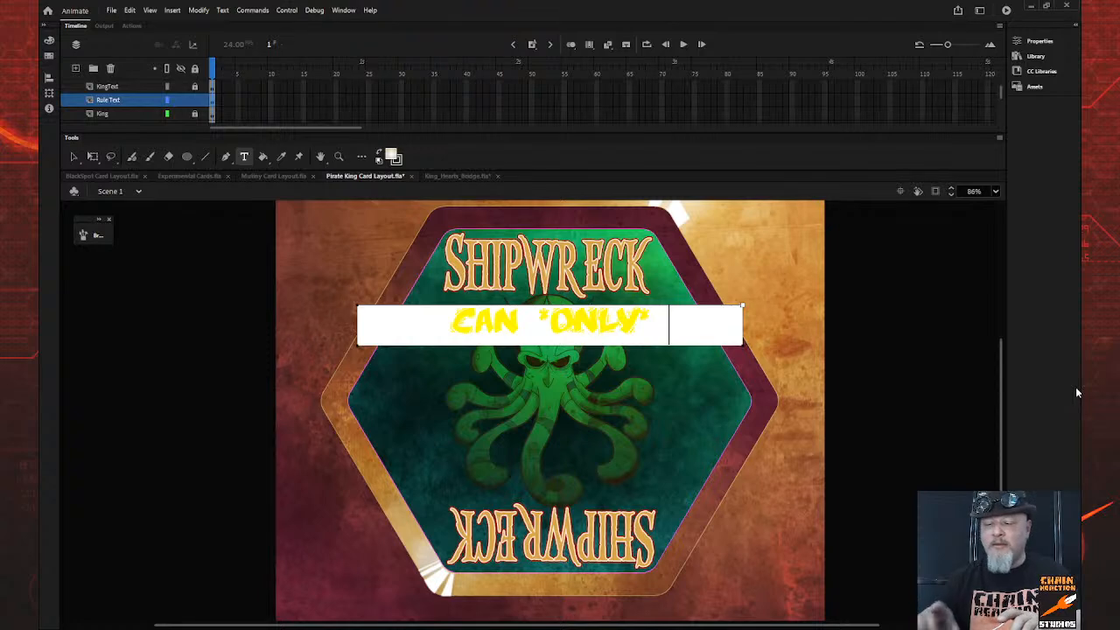
type(" BE")
key("Return")
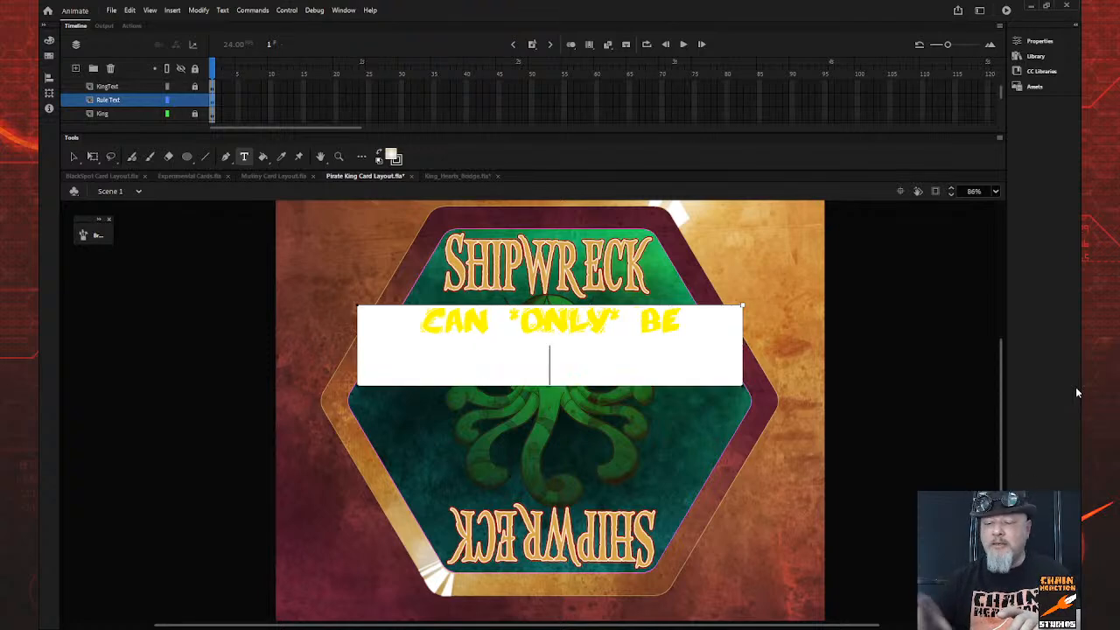
Continue the rule text with the line "PLAYED AS YOUR" followed by the line "LAST CARD."
type("PLAYE")
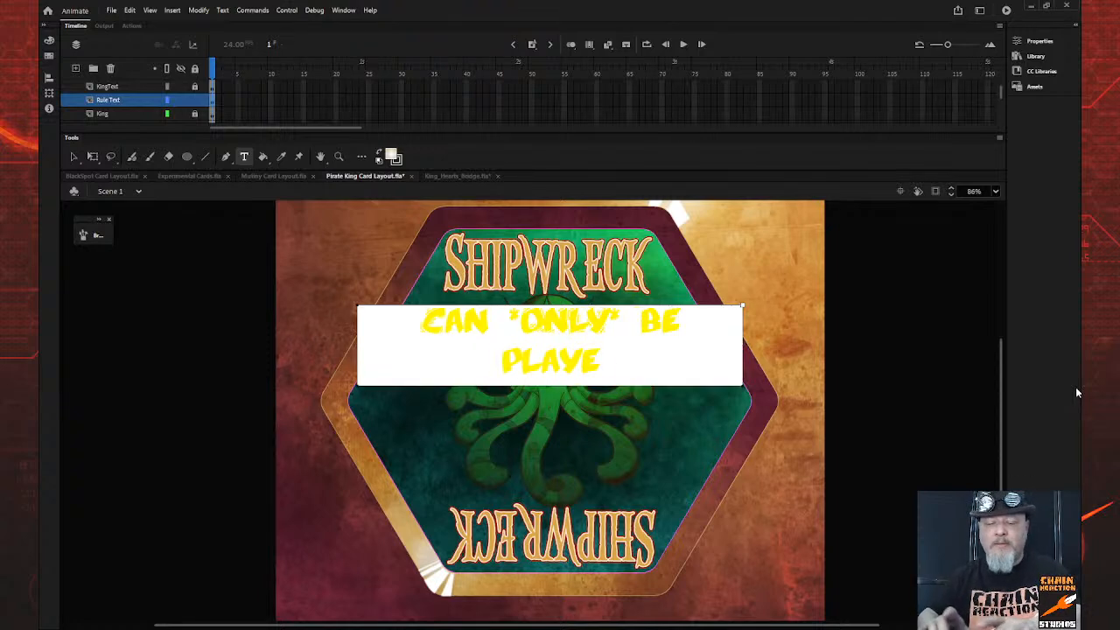
type("D AS")
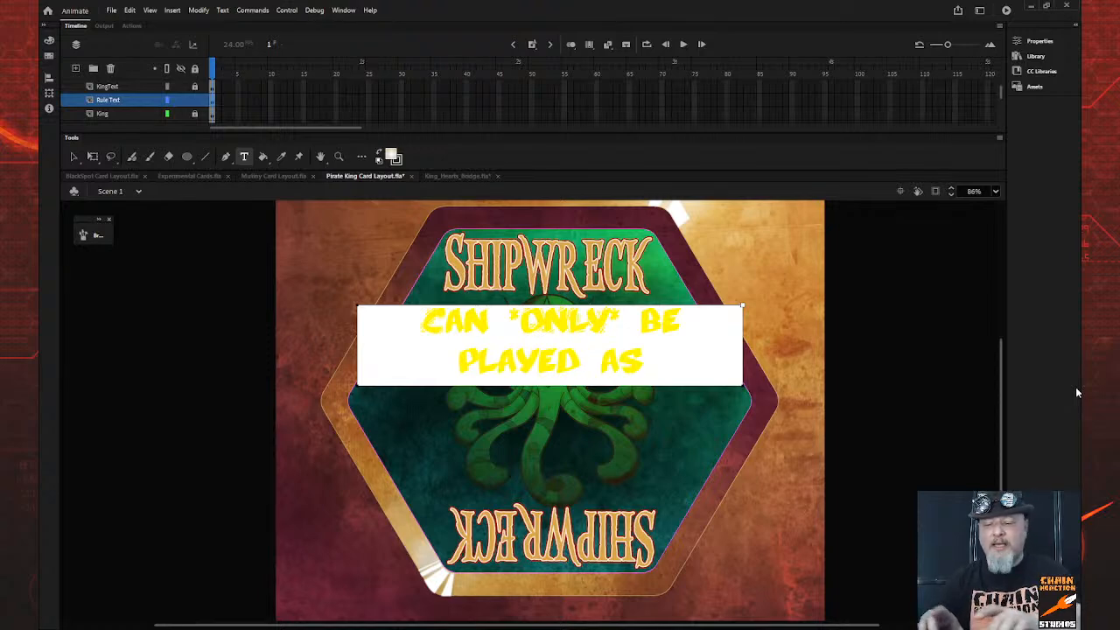
type(" YOUR")
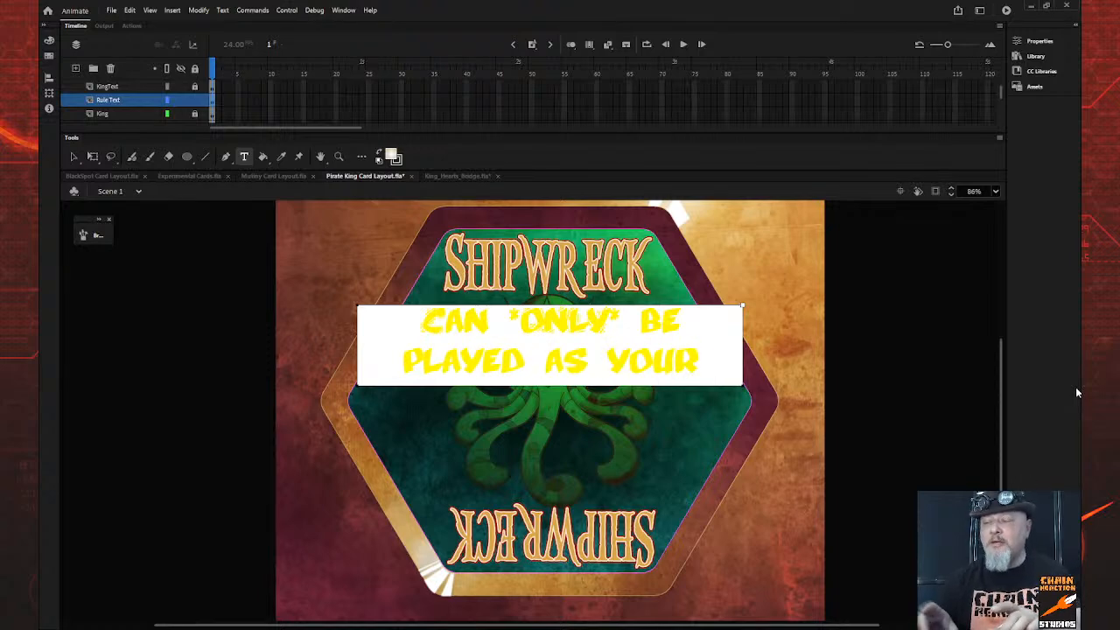
key("Return")
type("LAS")
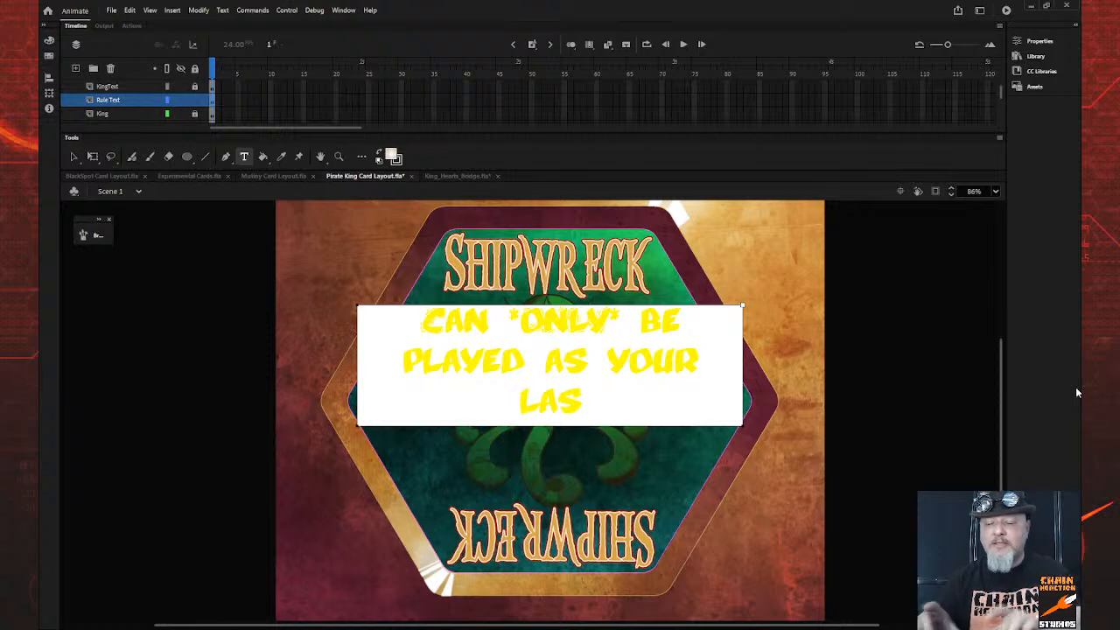
type("T CAR")
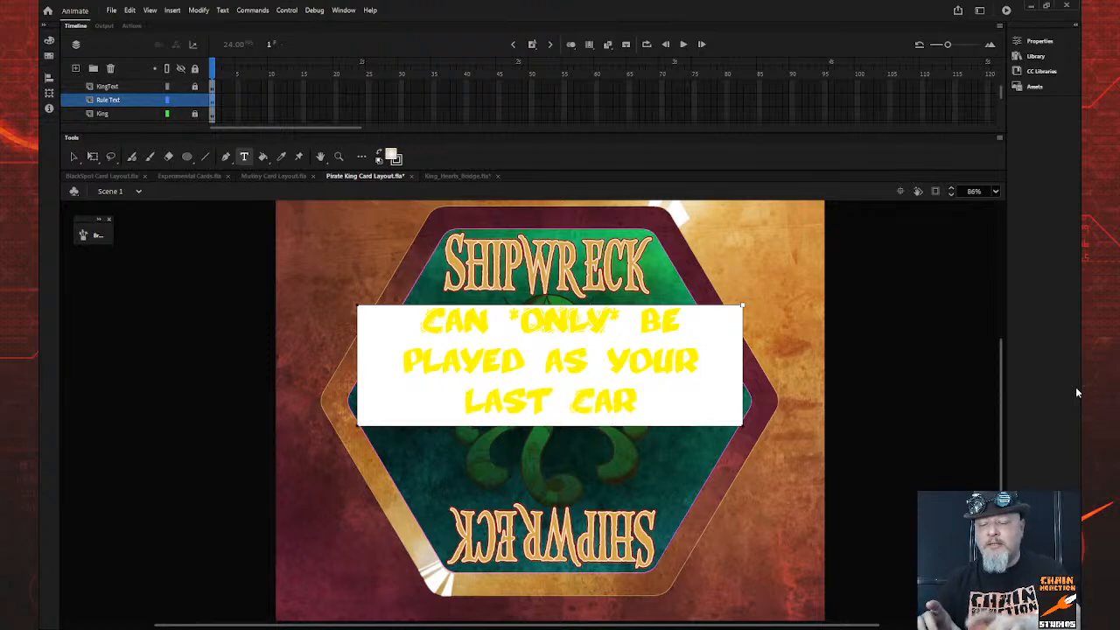
type("D.")
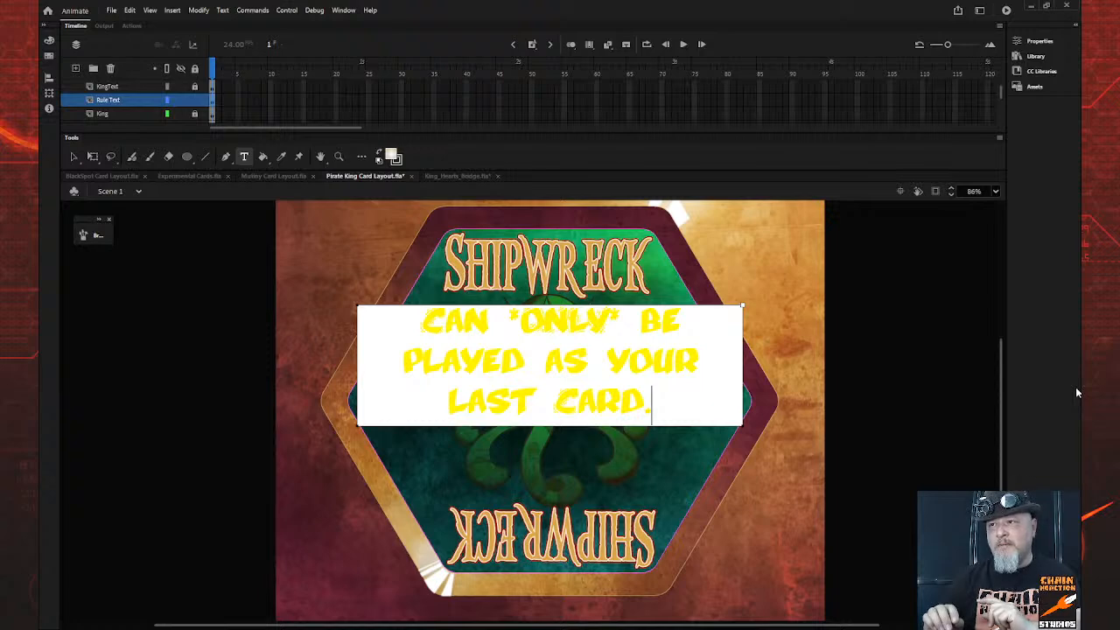
Add a second sentence on new lines below the rule text: "CAN BE PLAYED", "EVEN IF TURN IS SKIPPED"
key("Return")
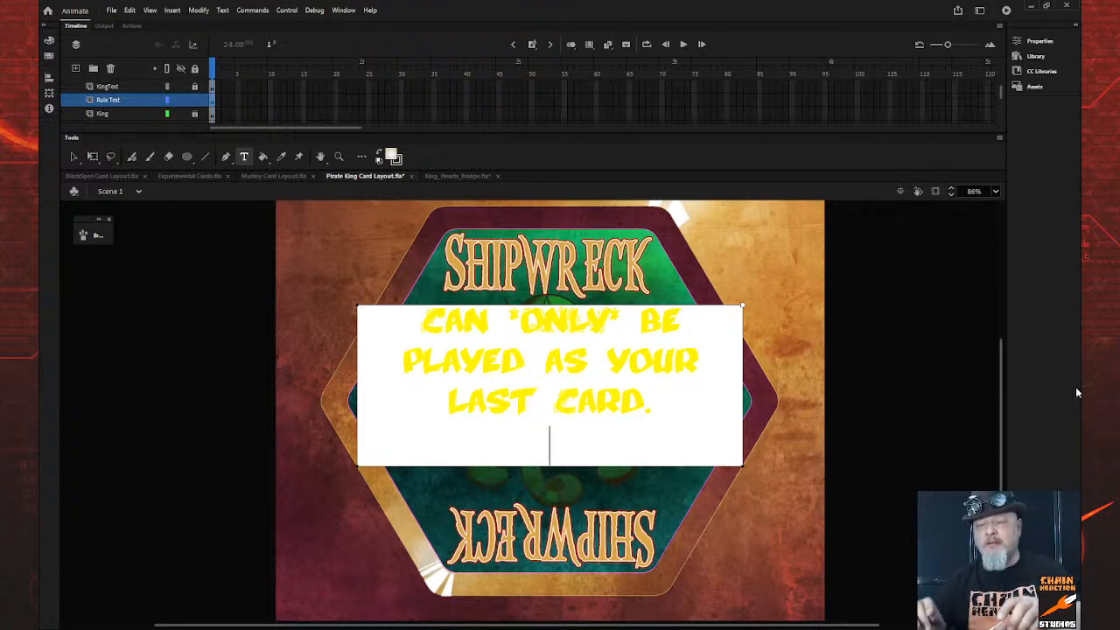
type("CAN BE ")
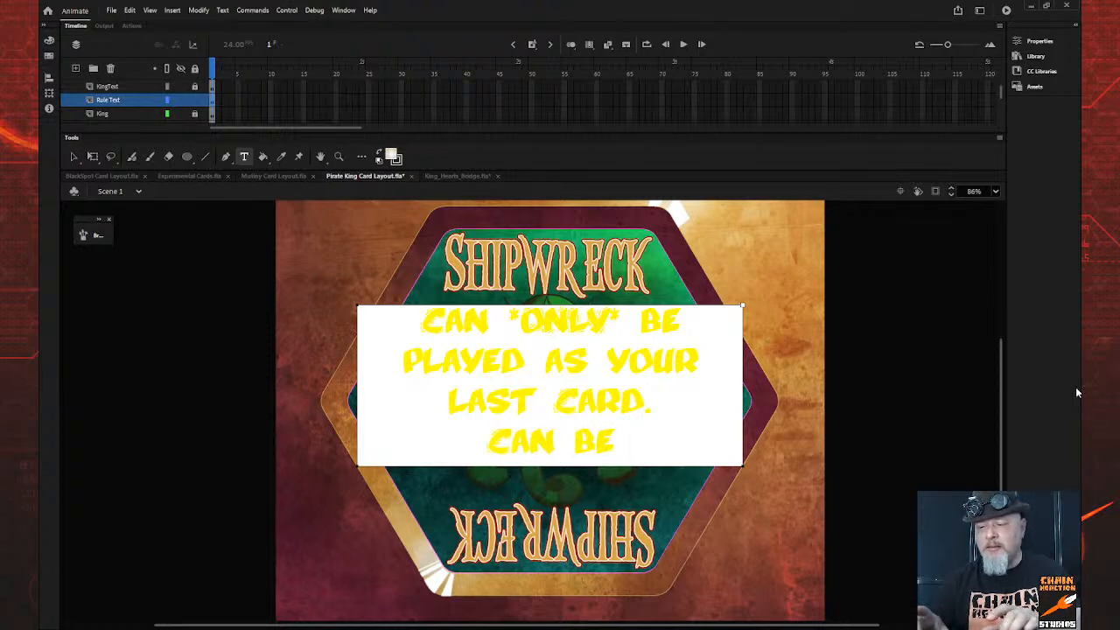
type("PLAYED")
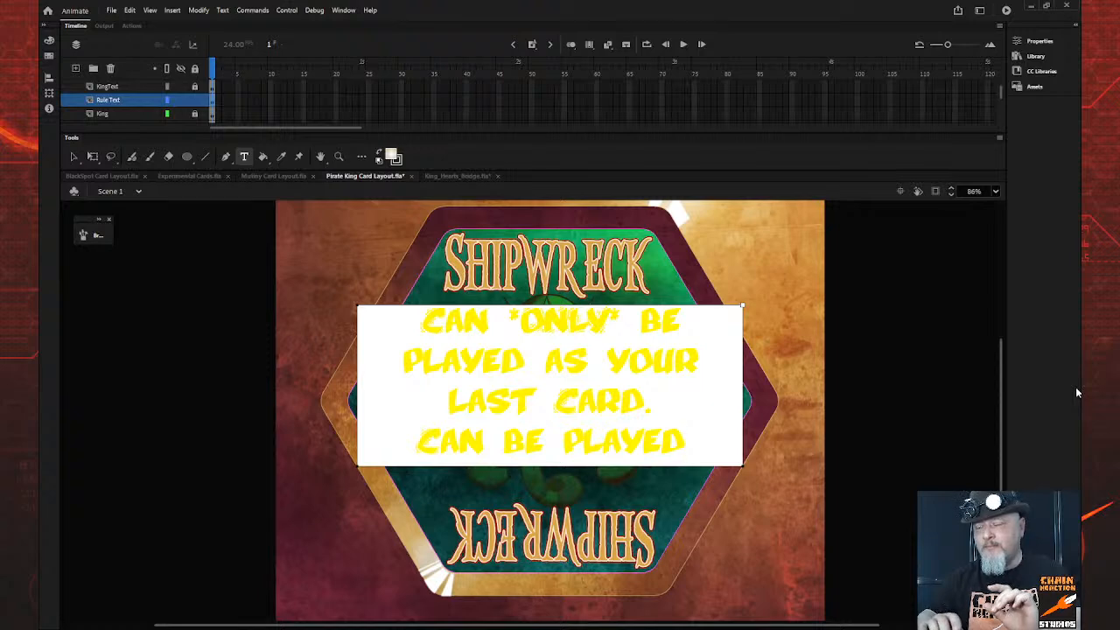
key("Return")
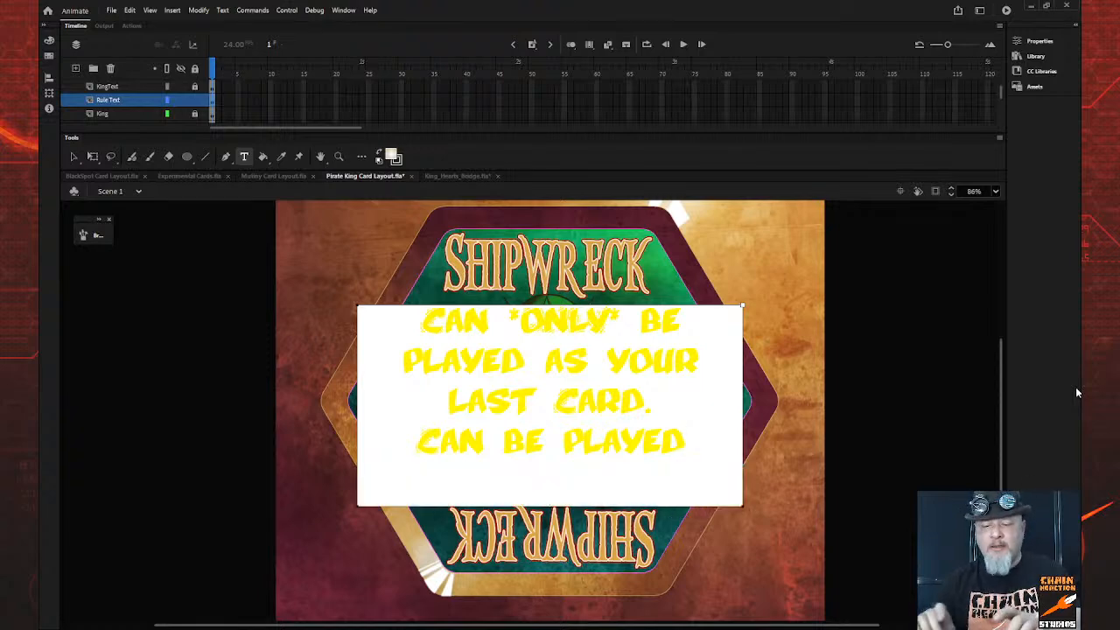
type("EVEN ")
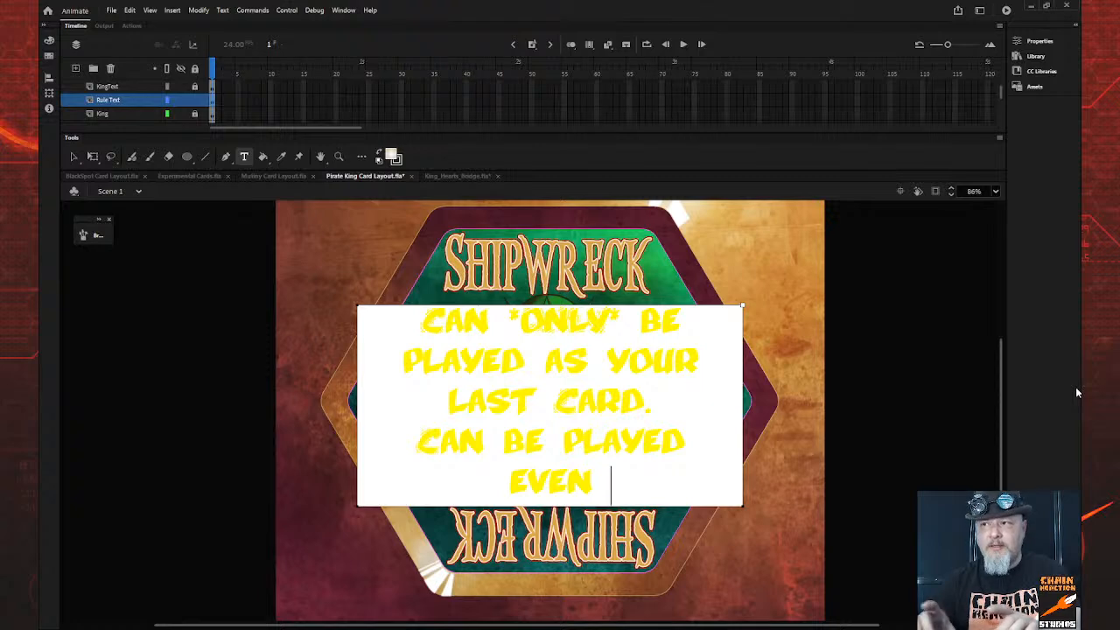
type("IF T")
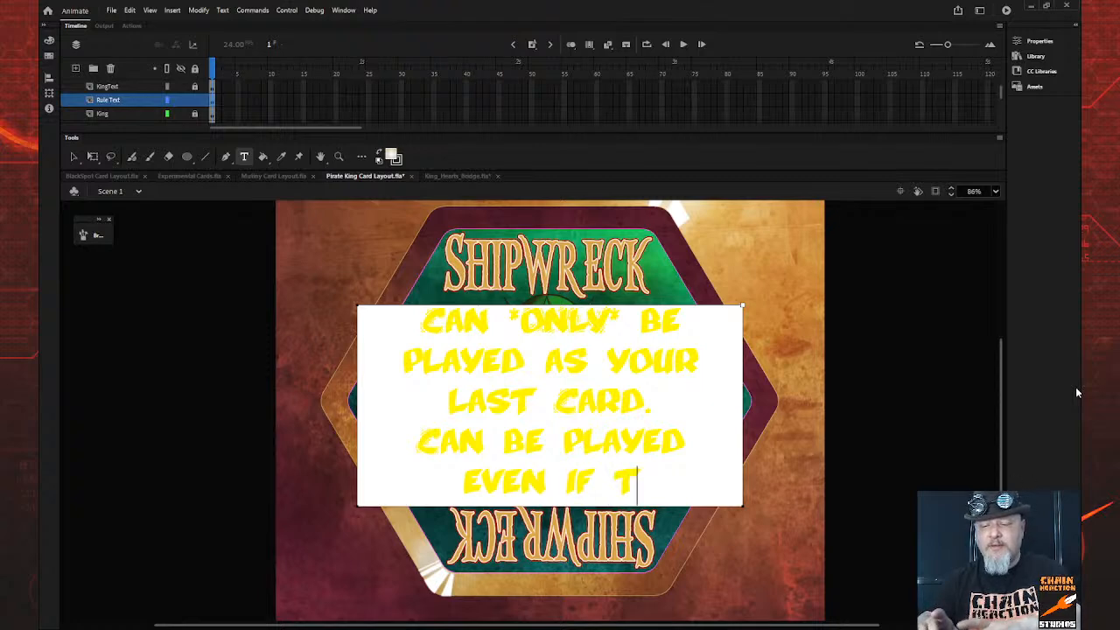
type("URN IS")
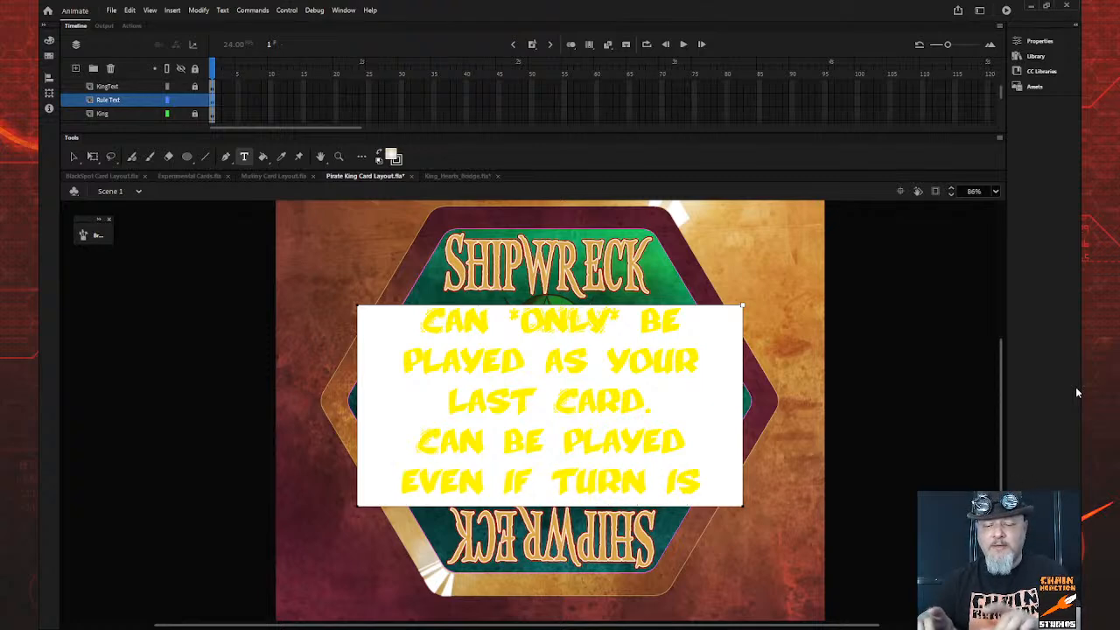
type(" SKIPED")
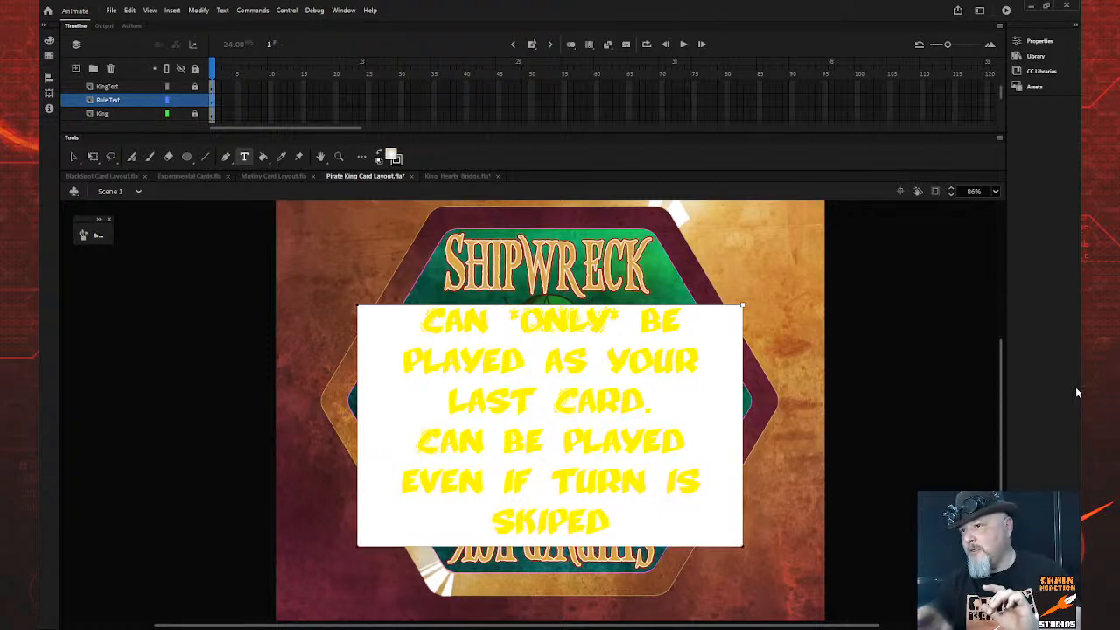
key("BackSpace")
key("BackSpace")
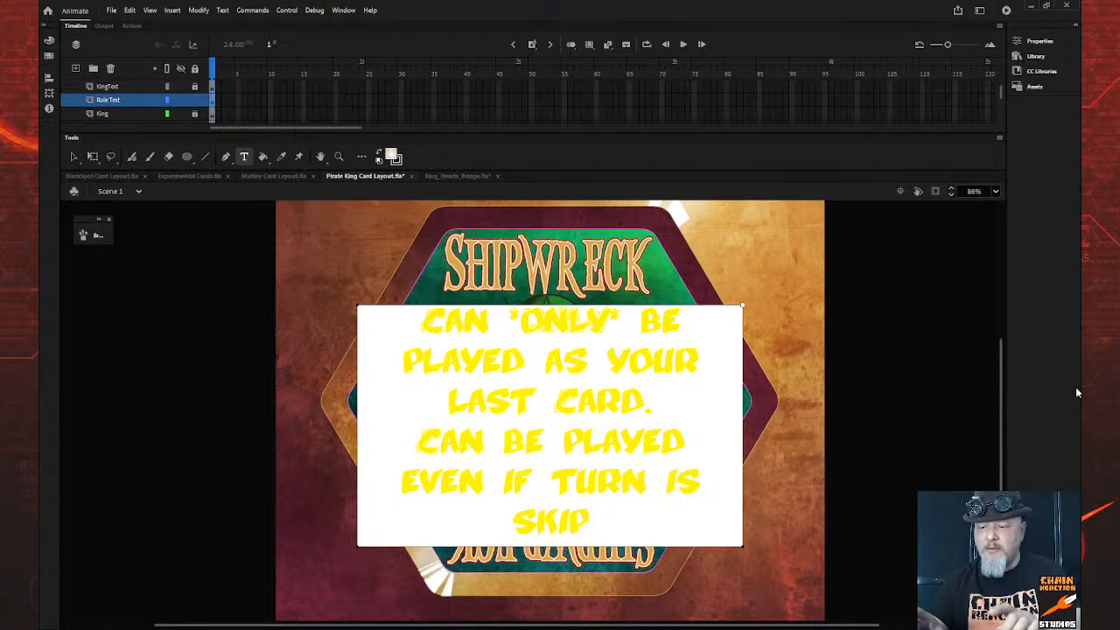
key("BackSpace")
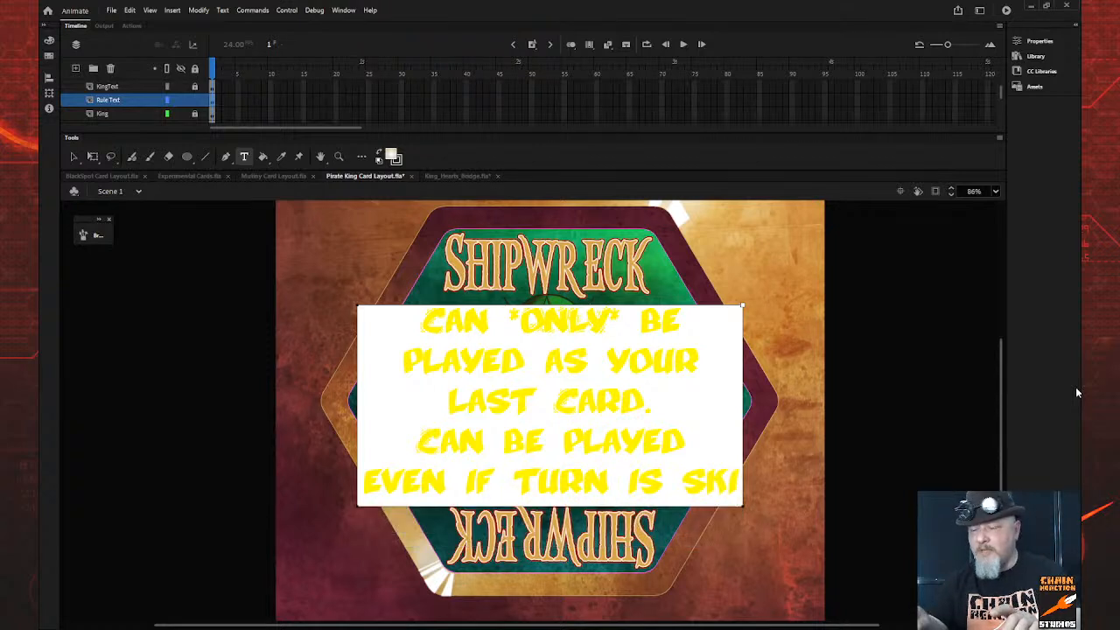
type("PPED")
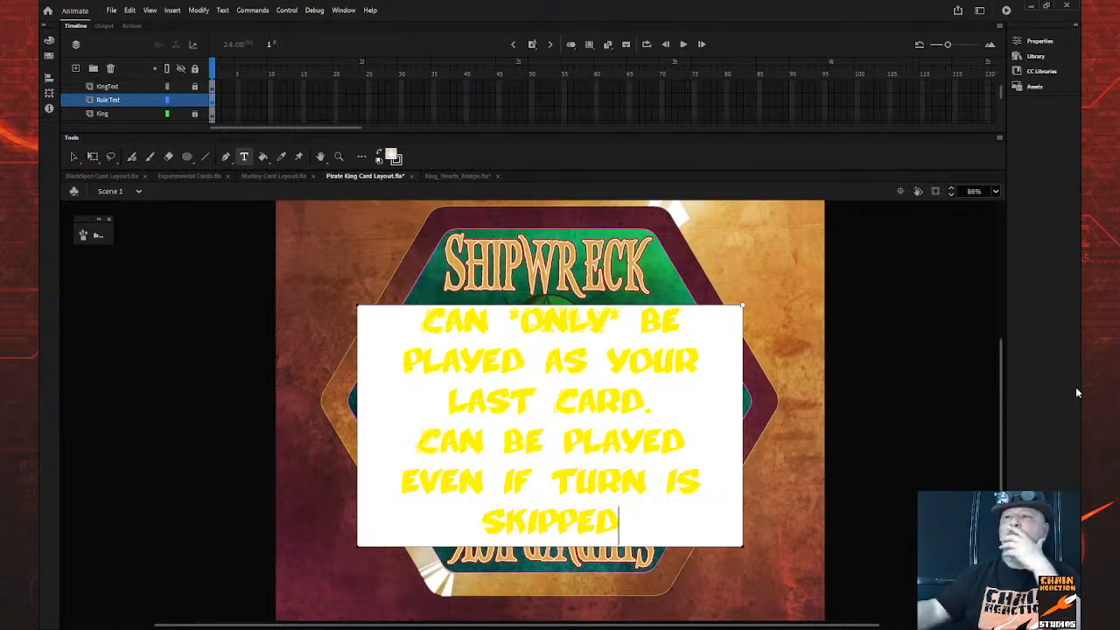
Nudge the rule text block up until its first line sits just beneath the upright SHIPWRECK title
left_click(74, 157)
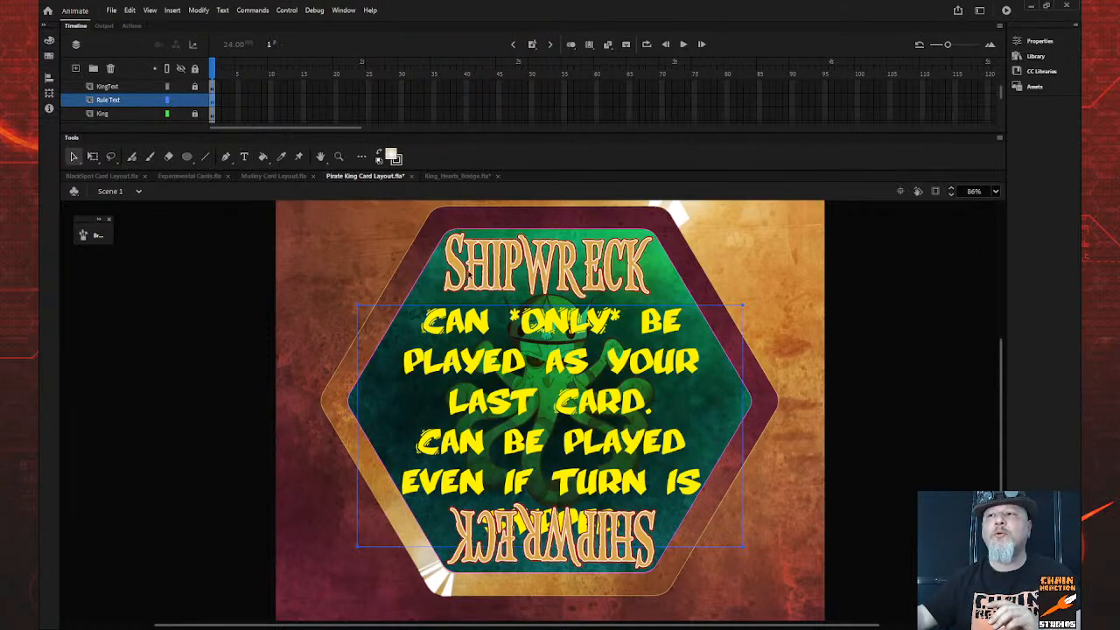
key("Up")
key("Up")
key("Up")
key("Up")
key("Up")
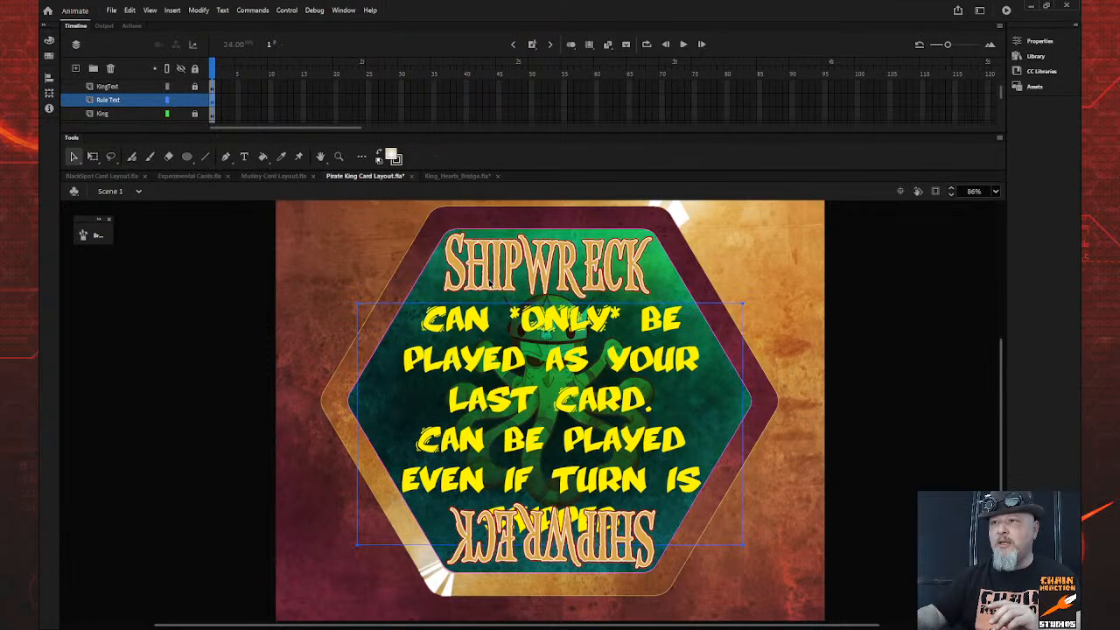
key("Up")
key("Up")
key("Up")
key("Up")
key("Up")
key("Up")
key("Up")
key("Up")
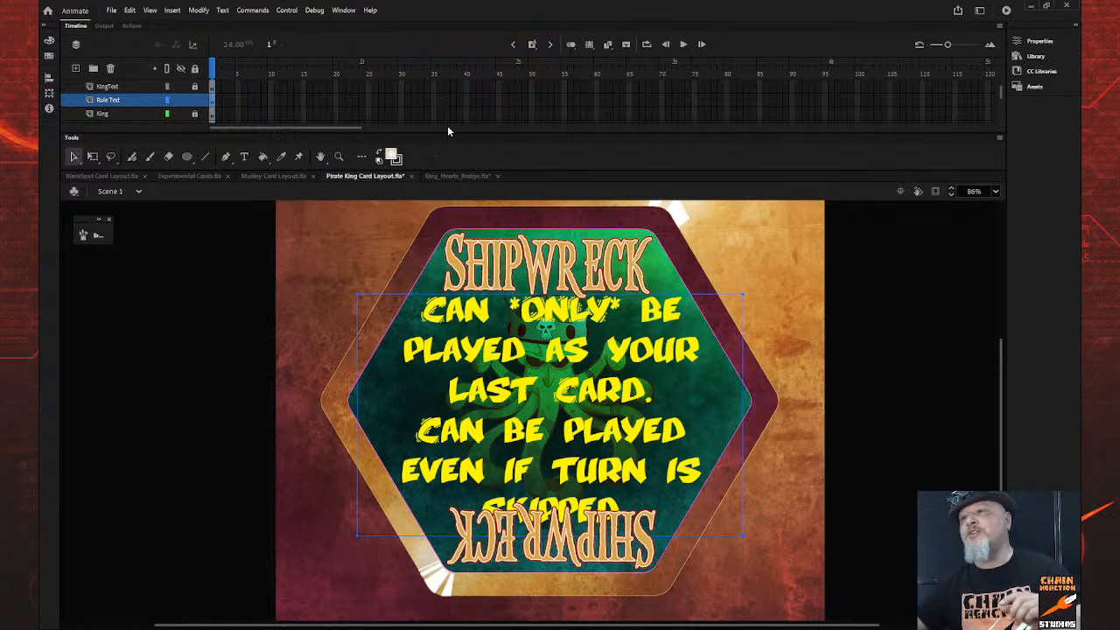
Change the period after "LAST CARD" in the rule text to a comma
left_click(245, 157)
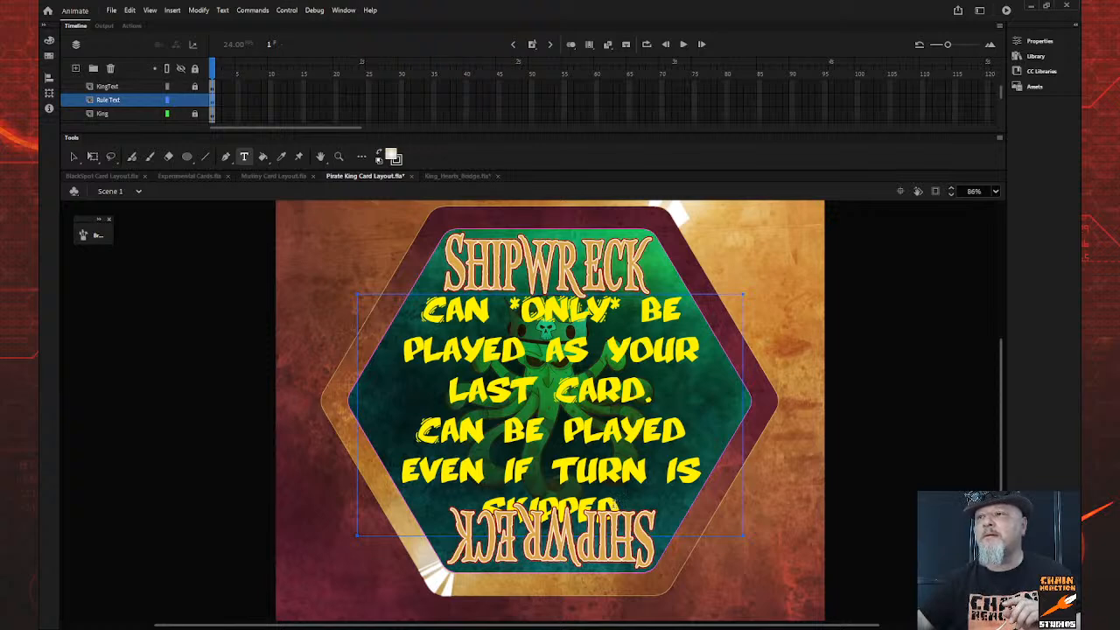
left_click(619, 511)
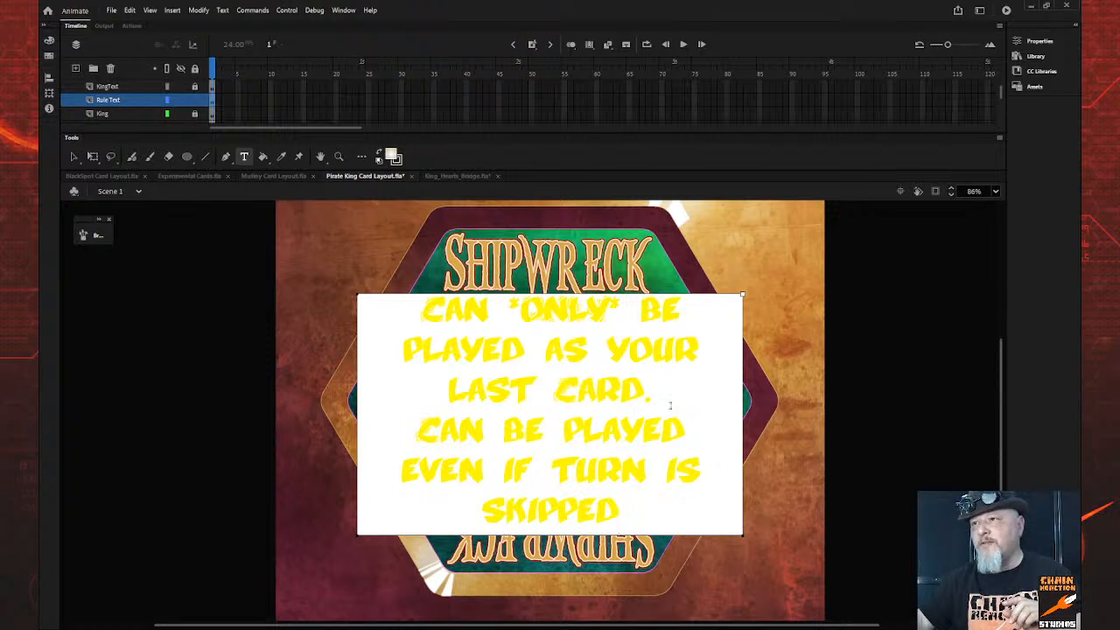
left_click(696, 391)
key("BackSpace")
type(".")
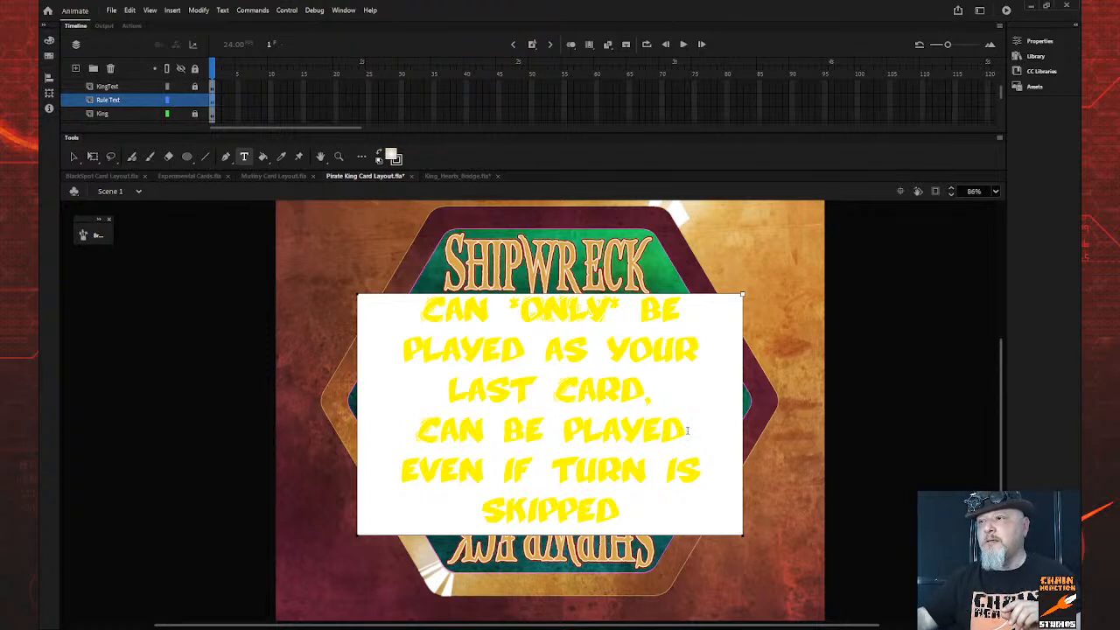
Delete the "CAN BE PLAYED" line from the rule text along with its line break
left_click(684, 429)
left_click(425, 433, "shift")
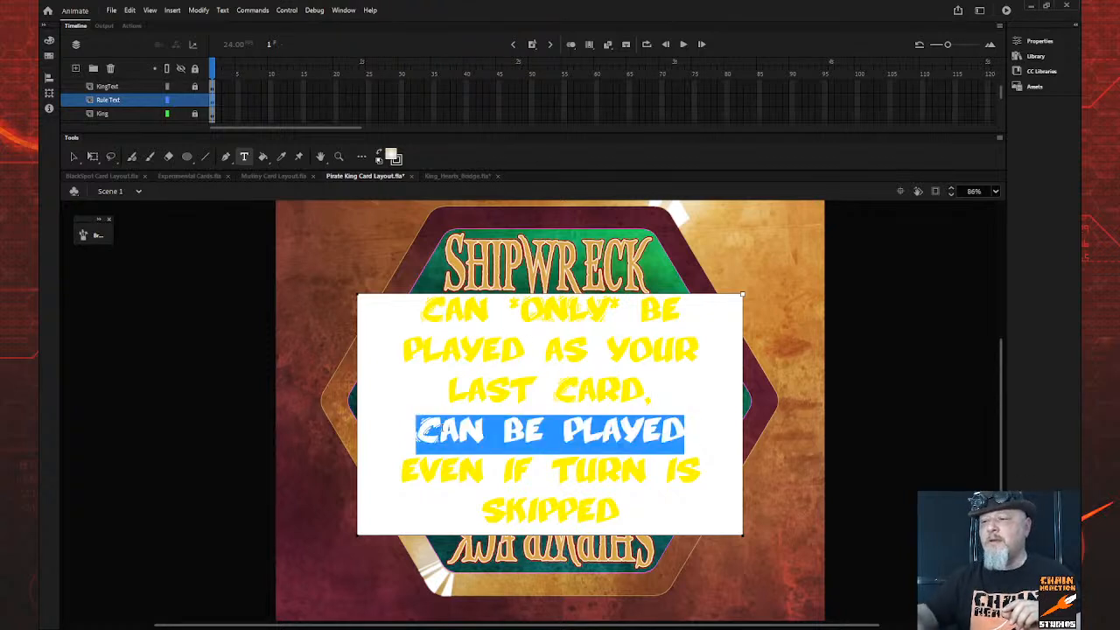
key("BackSpace")
key("BackSpace")
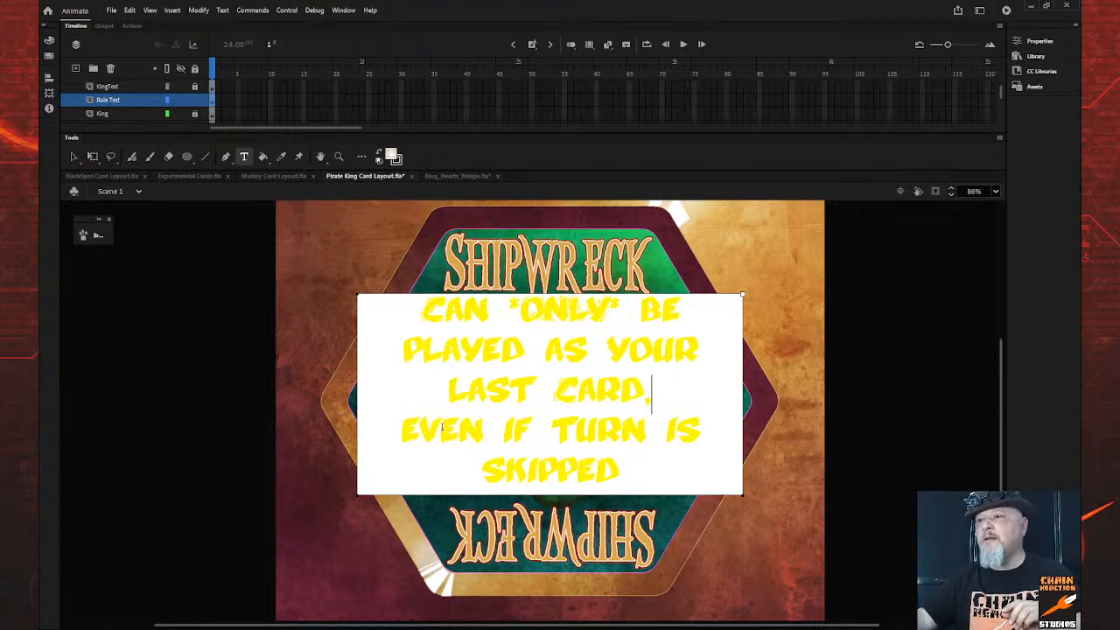
Insert "YOUR" before "TURN" in the rule text and start a new line at "TURN IS SKIPPED"
left_click(550, 429)
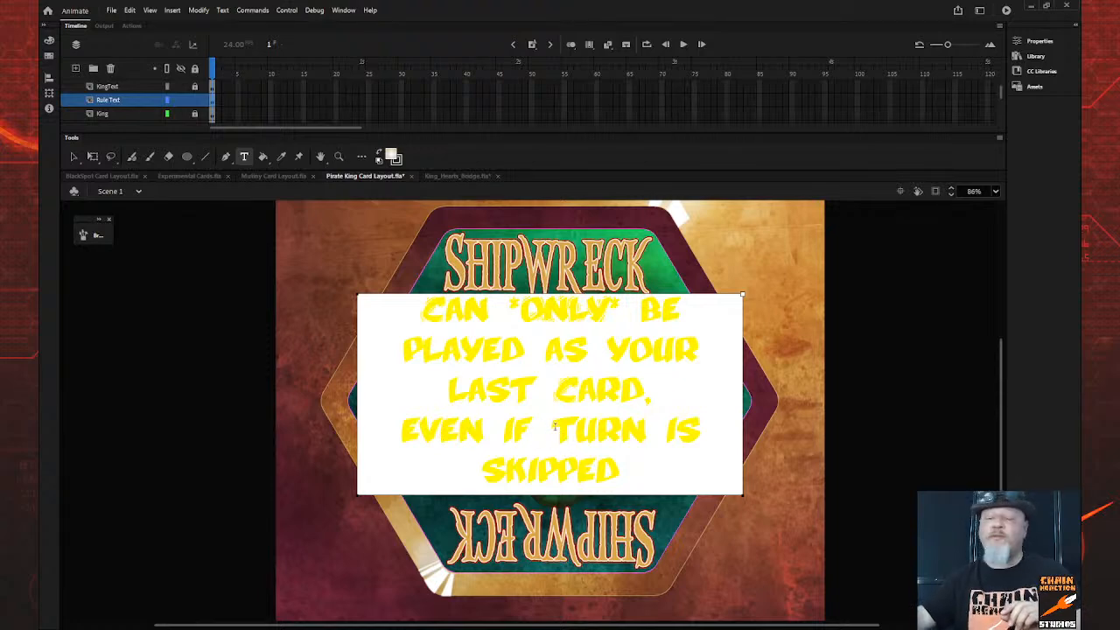
type("YOUR")
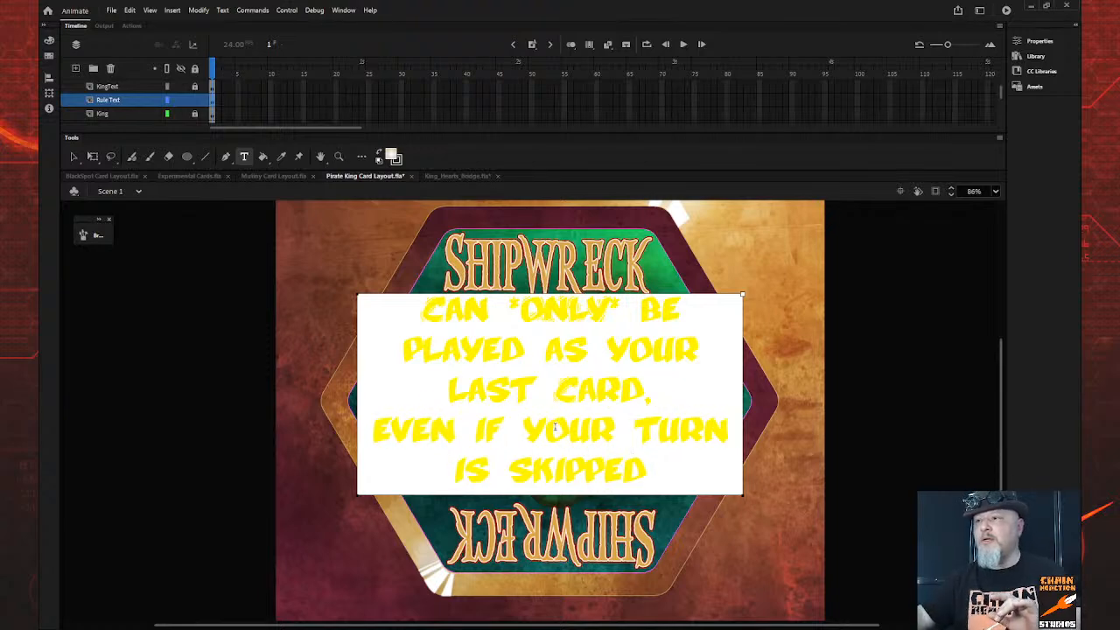
key("Return")
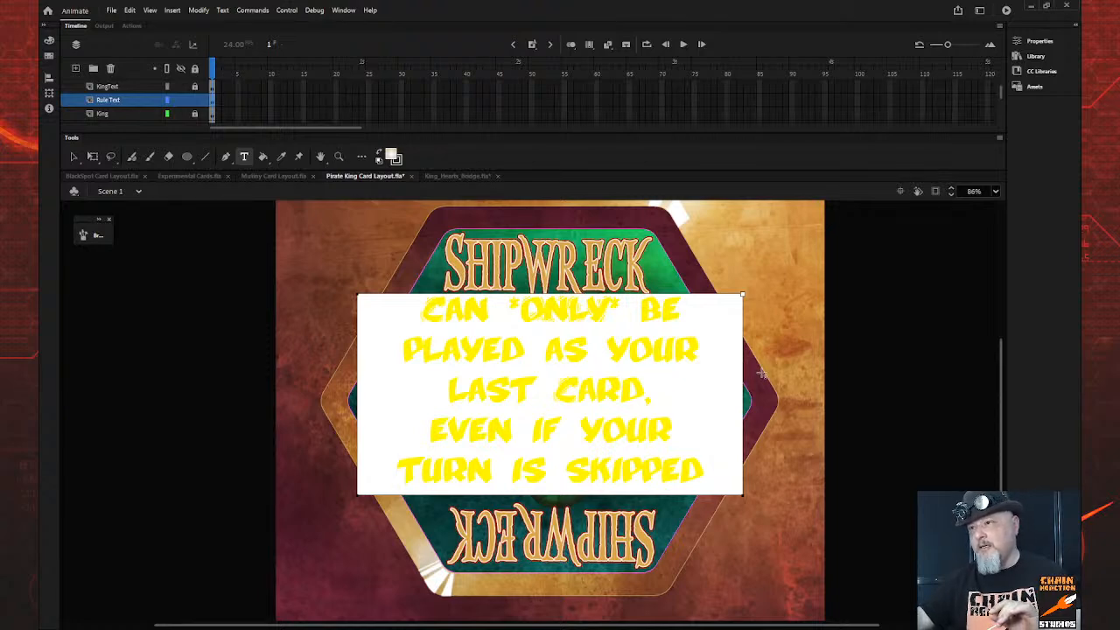
left_click(522, 474)
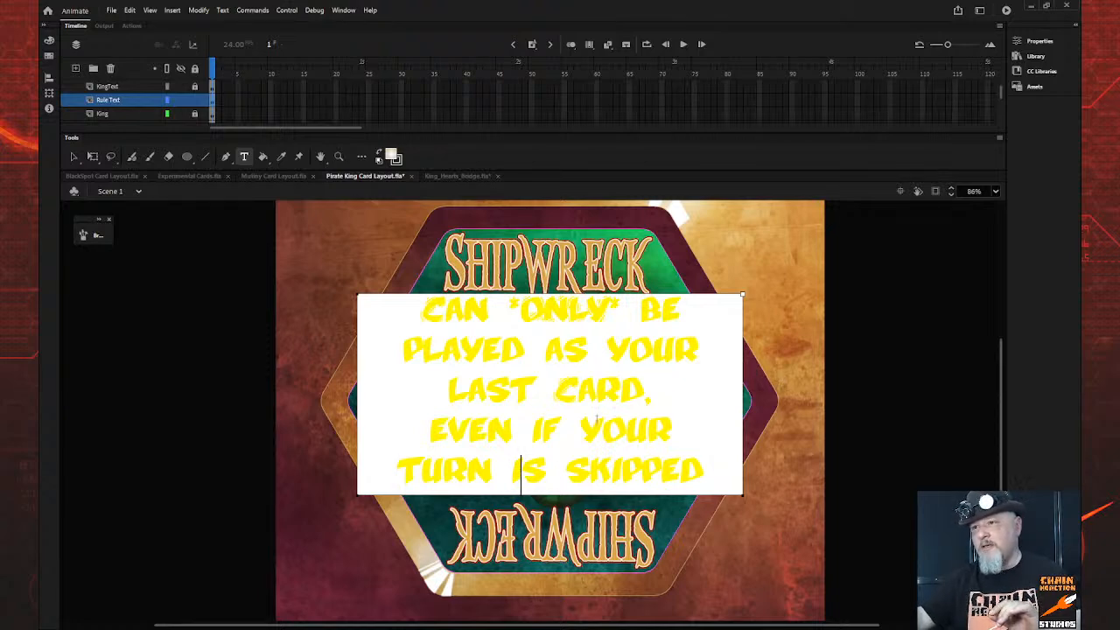
key("Left")
key("Return")
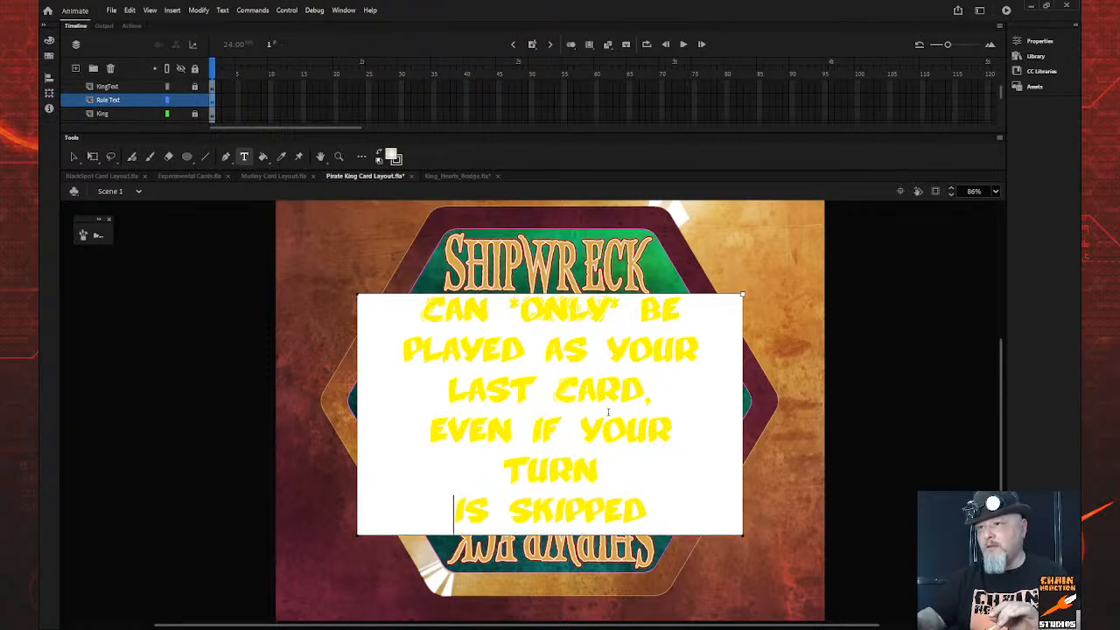
key("BackSpace")
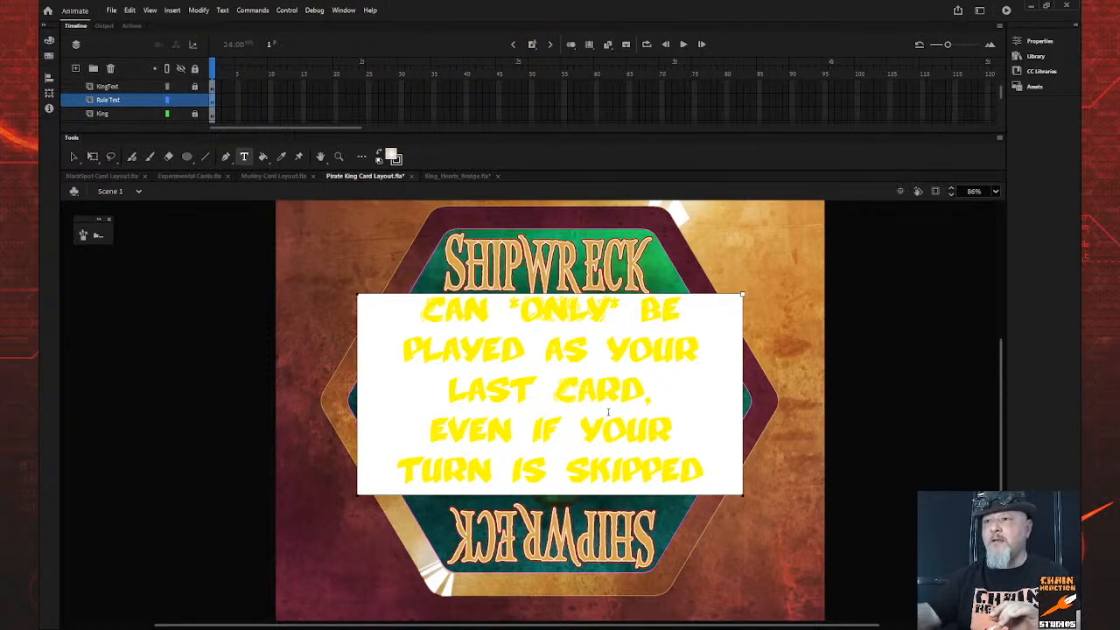
Nudge the five-line rule text block slightly down to even its spacing between the two SHIPWRECK titles
left_click(74, 158)
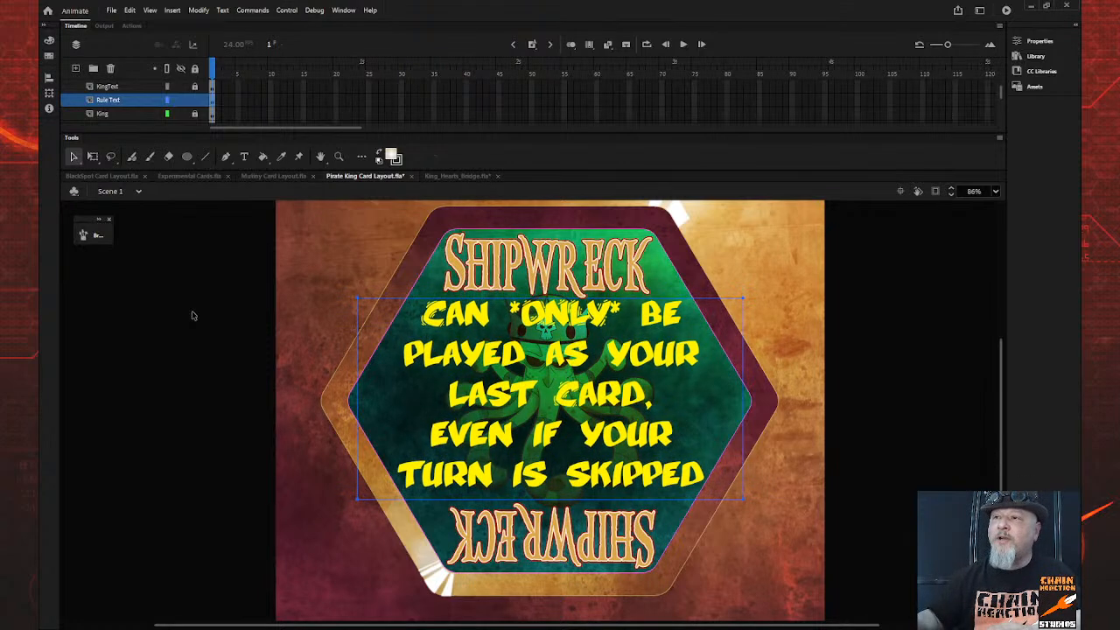
key("Down")
key("Down")
key("Down")
key("Down")
key("Down")
key("Down")
key("Down")
key("Down")
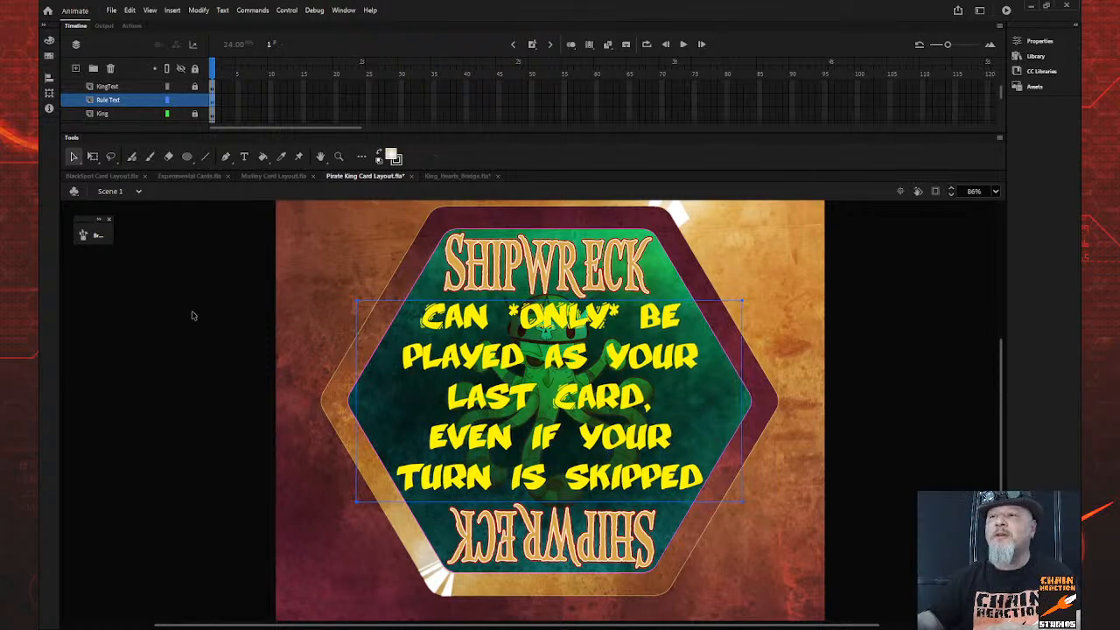
key("Up")
key("Up")
key("Up")
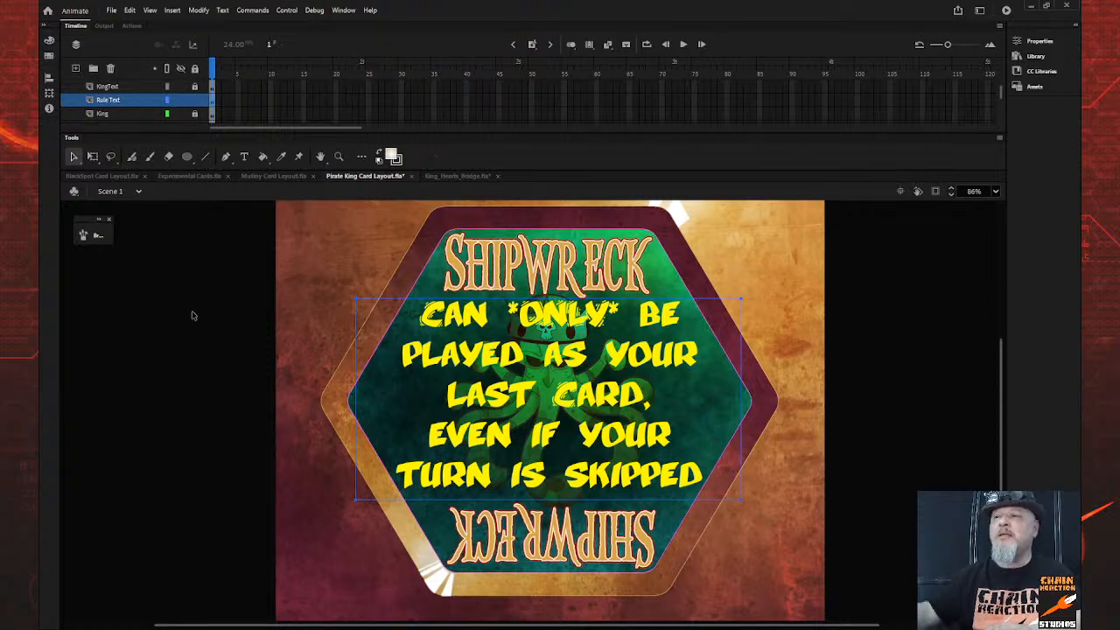
Join the "EVEN IF" line onto the "LAST CARD," line of the rule text, with a space after the comma
left_click(244, 157)
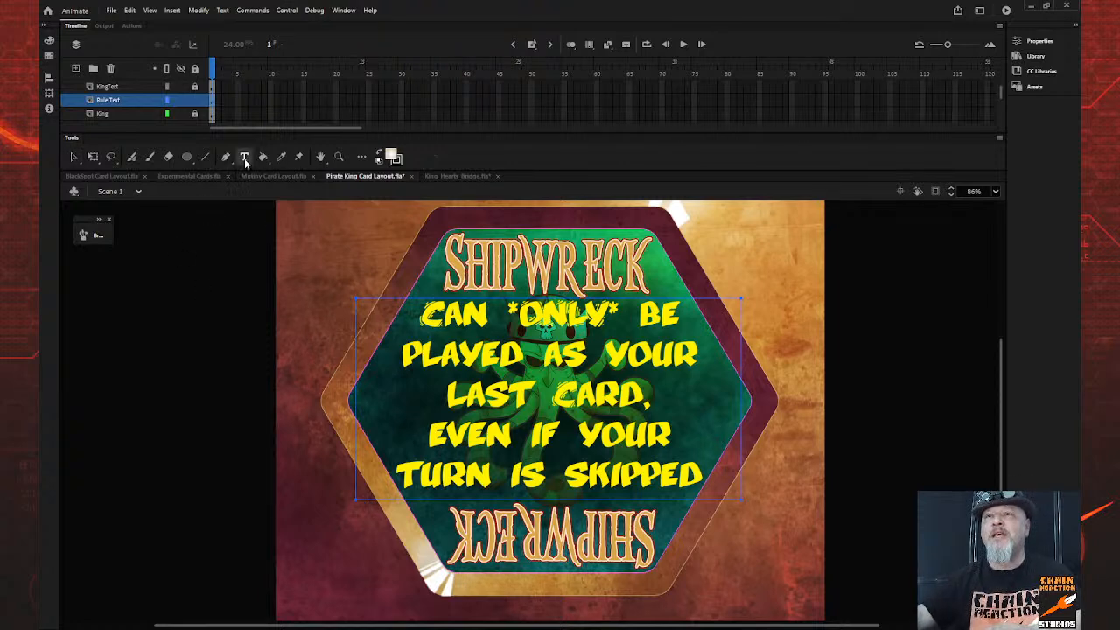
left_click(427, 445)
key("BackSpace")
key("BackSpace")
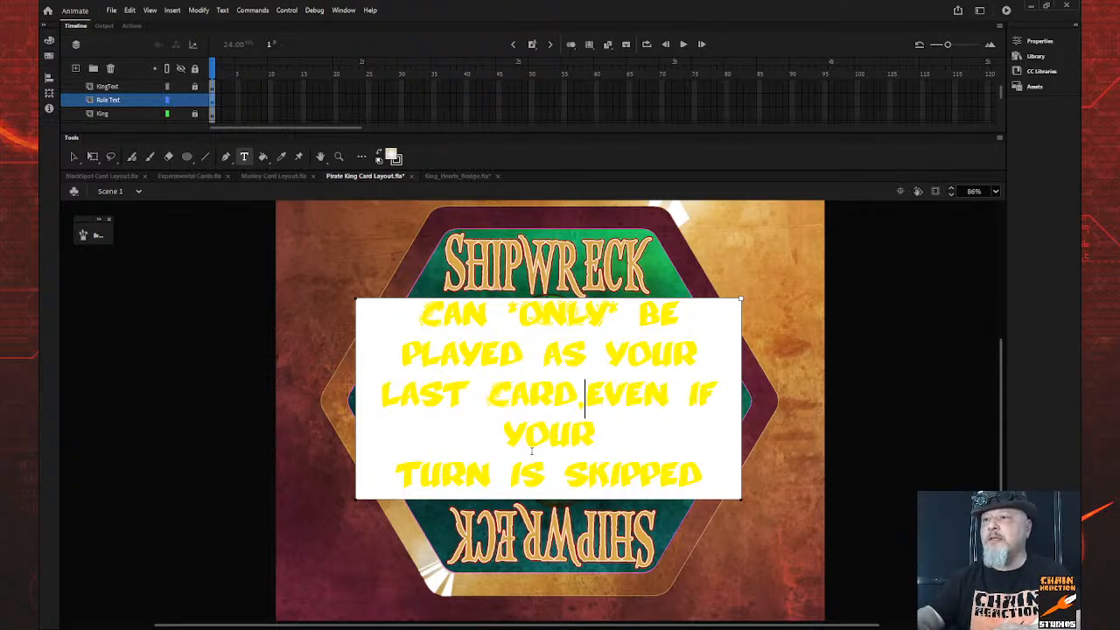
type(",")
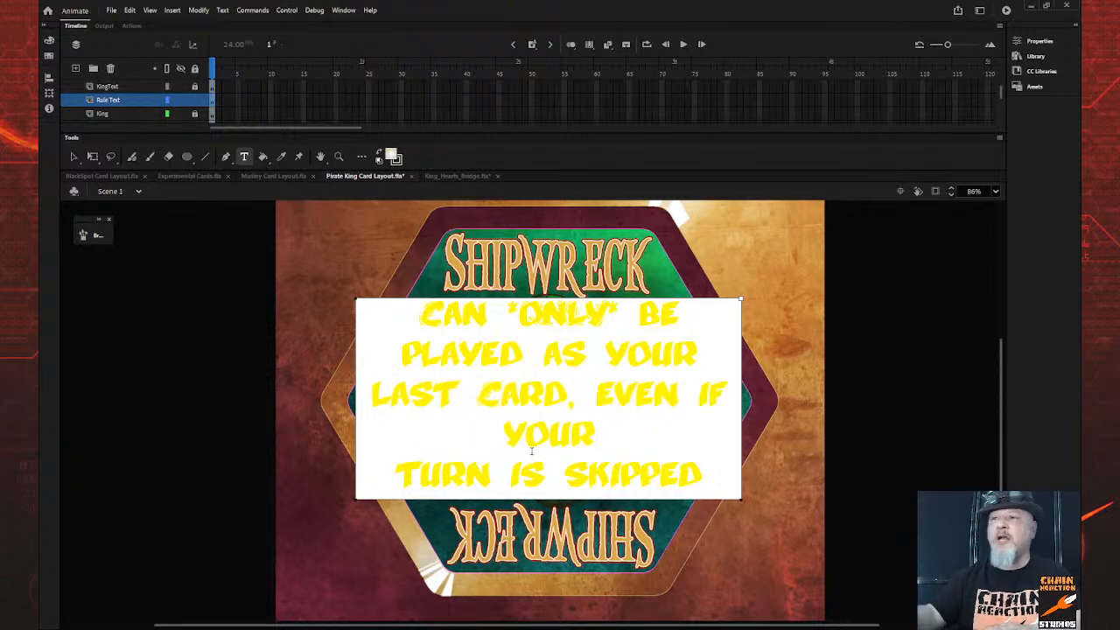
Break the rule text before "IF" and remove the line break between "YOUR" and "TURN"
left_click(701, 395)
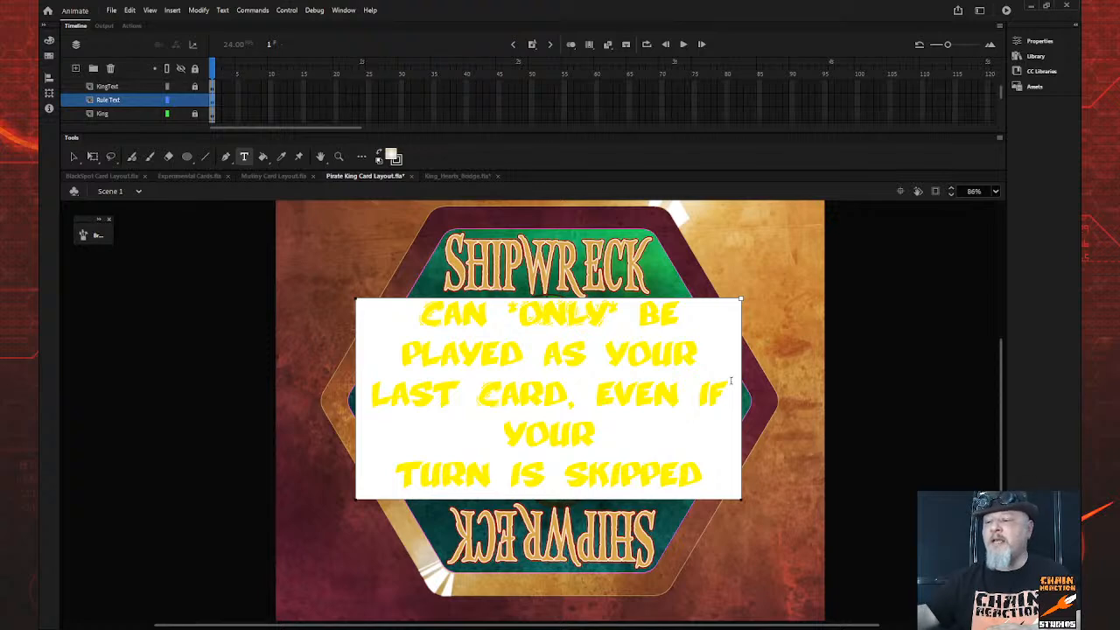
key("Return")
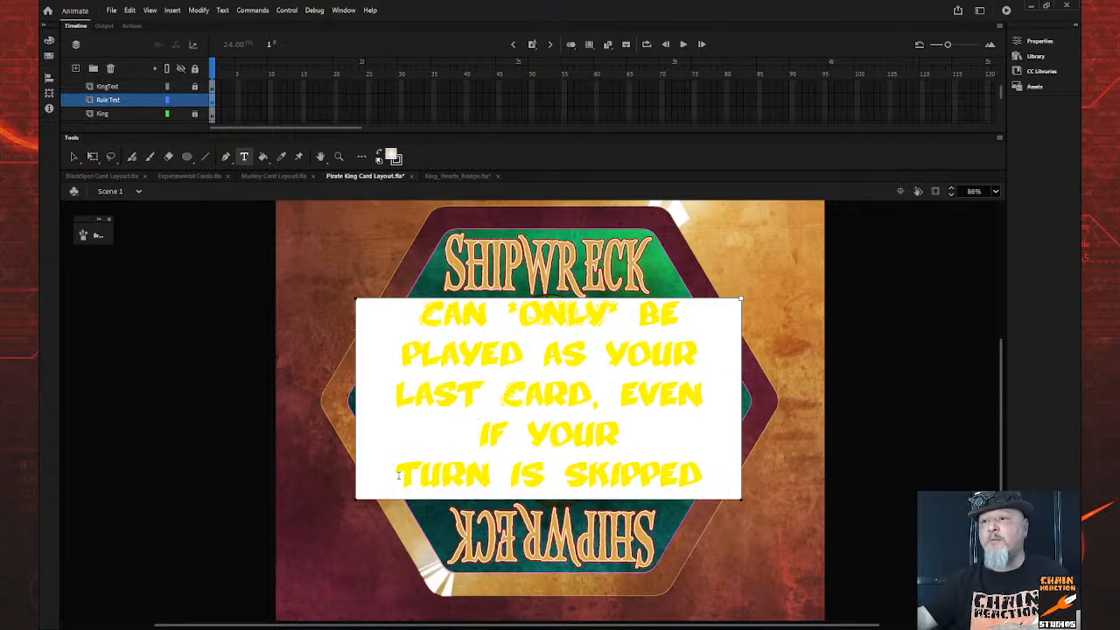
left_click(405, 466)
key("BackSpace")
key("BackSpace")
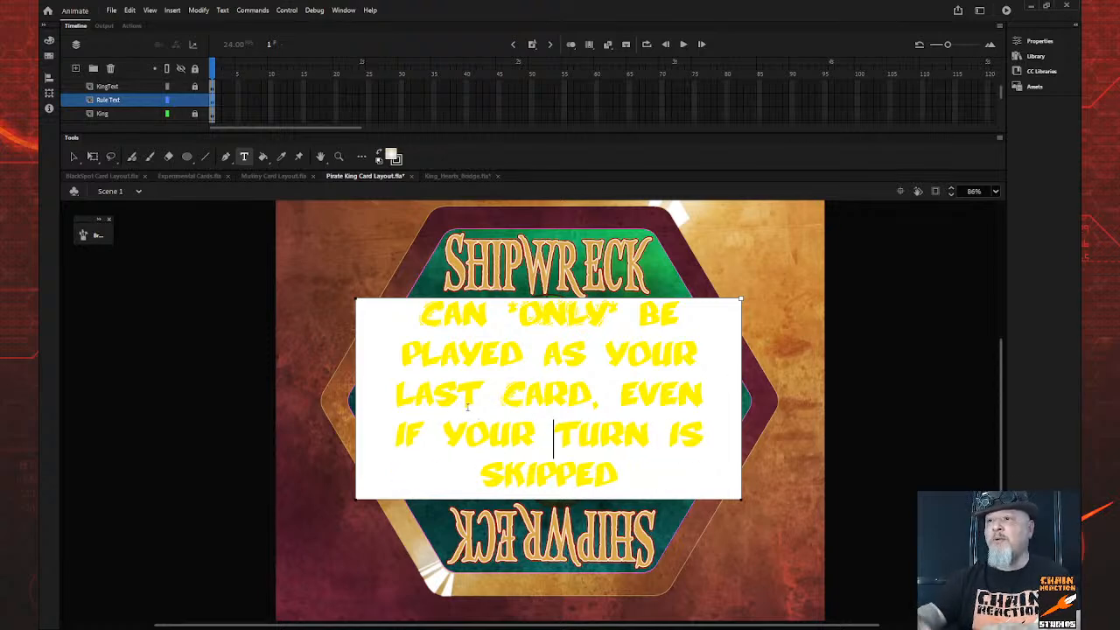
Move the reflowed rule text block down a few pixels, away from the upright SHIPWRECK title
left_click(75, 155)
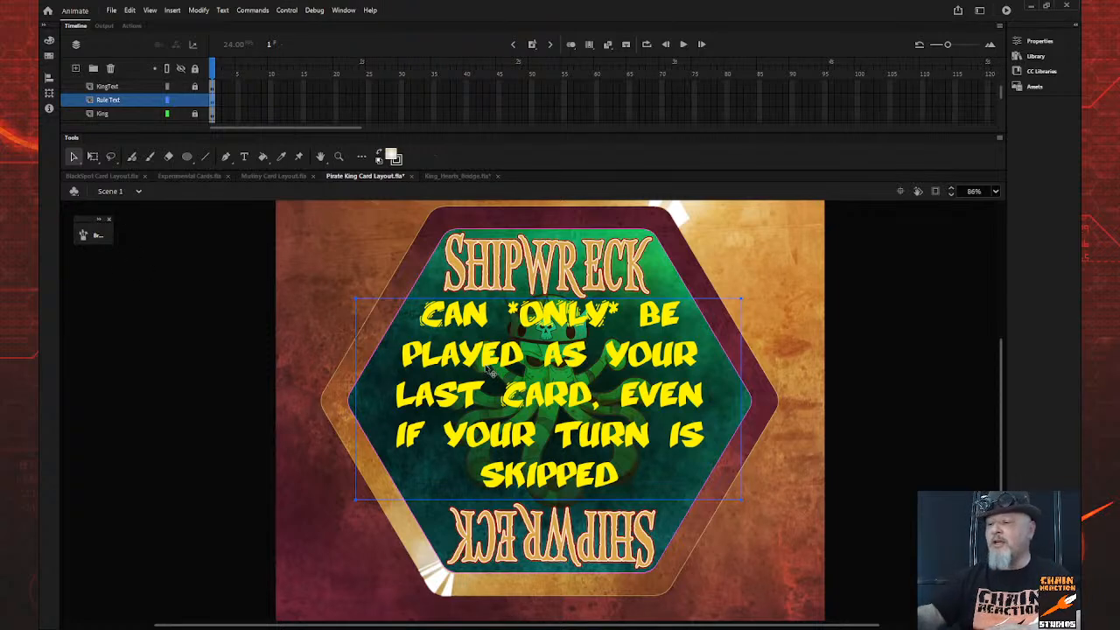
key("Down")
key("Down")
key("Down")
key("Down")
key("Down")
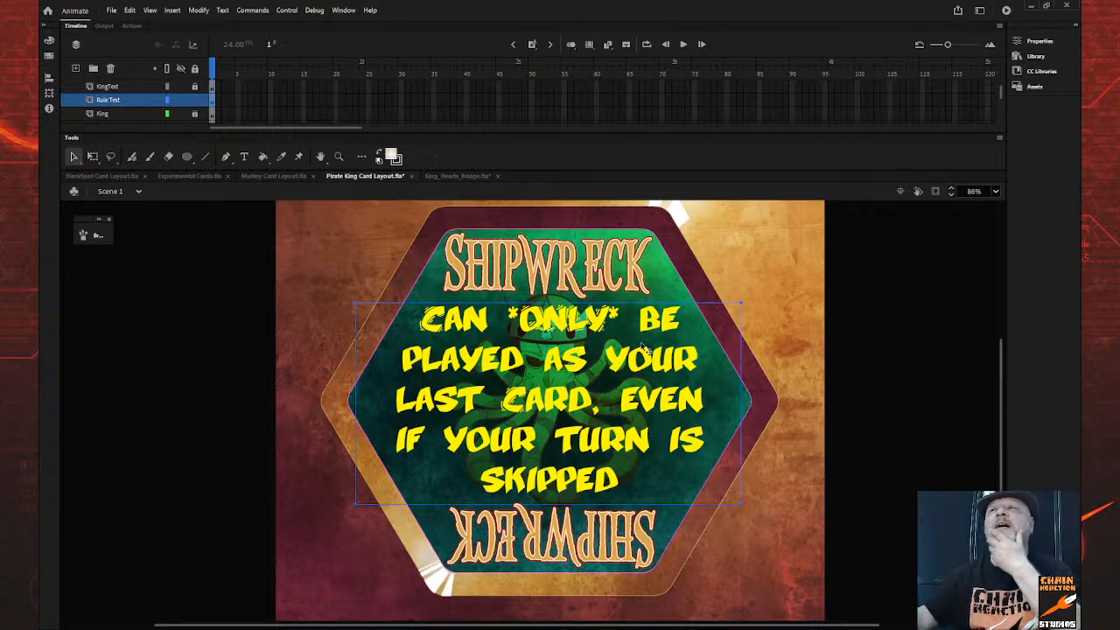
With Rule Text locked and KingText unlocked, open the SHIPWRECK title for editing down to its nested Main text symbol
left_click(193, 101)
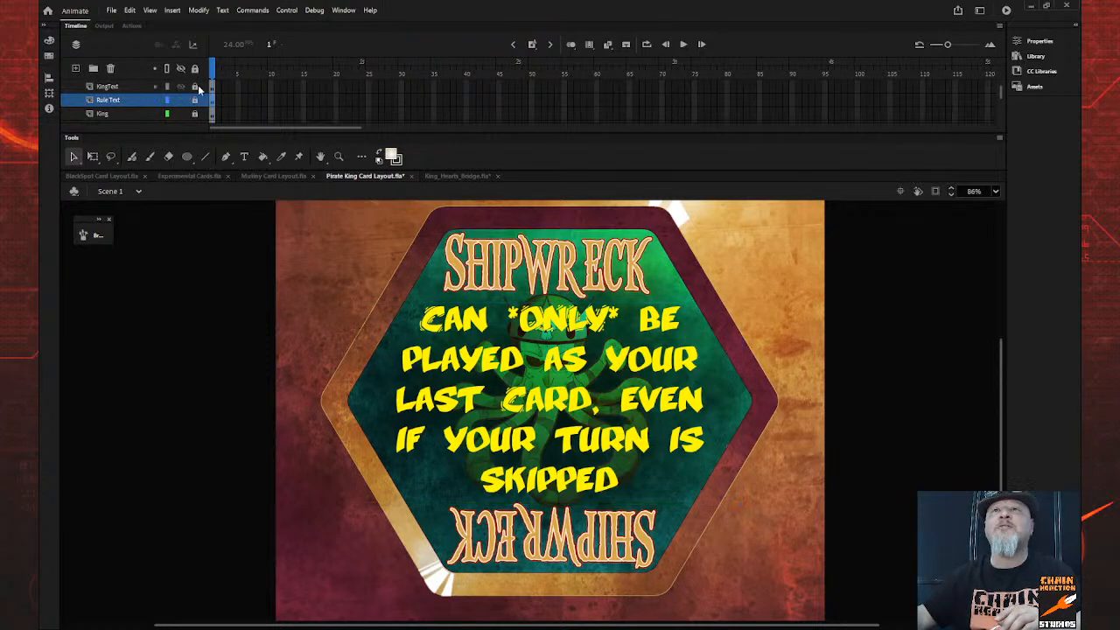
left_click(198, 88)
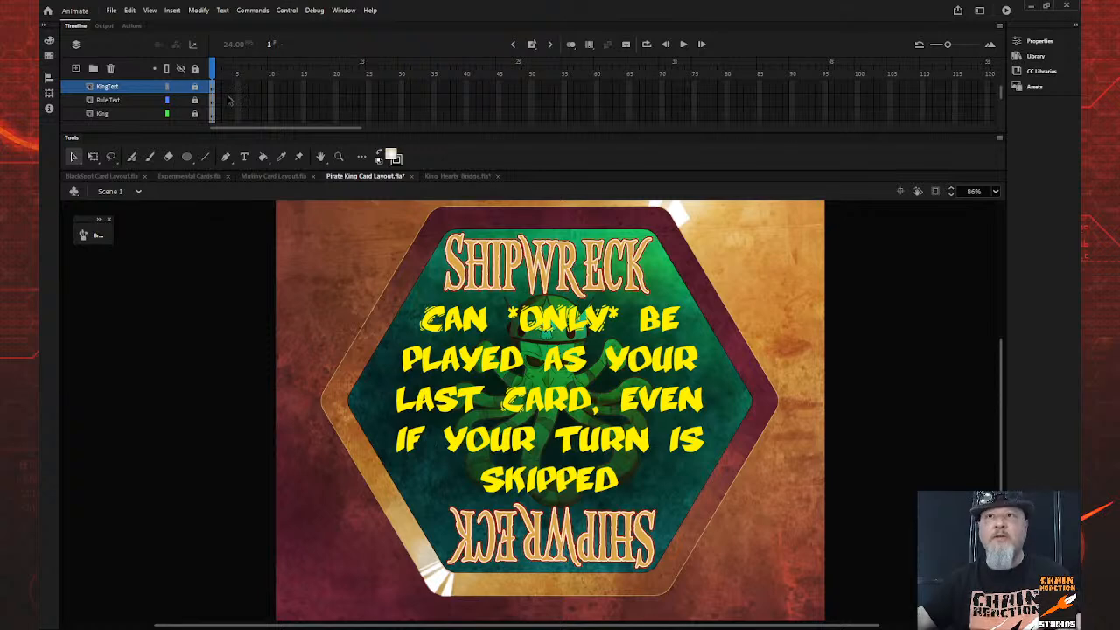
double_click(546, 278)
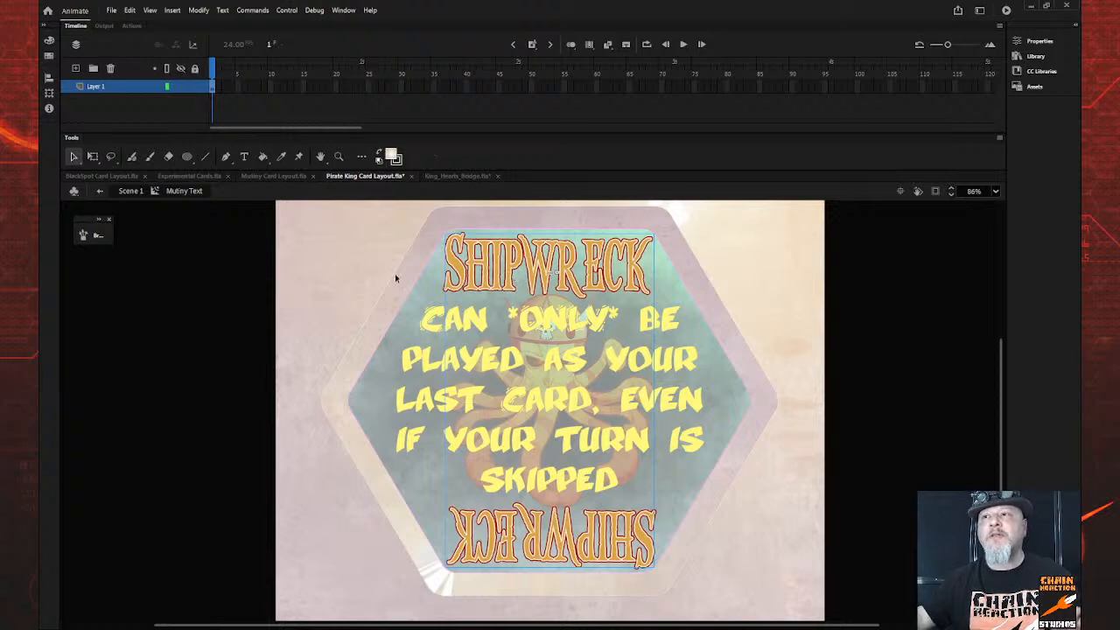
key("z")
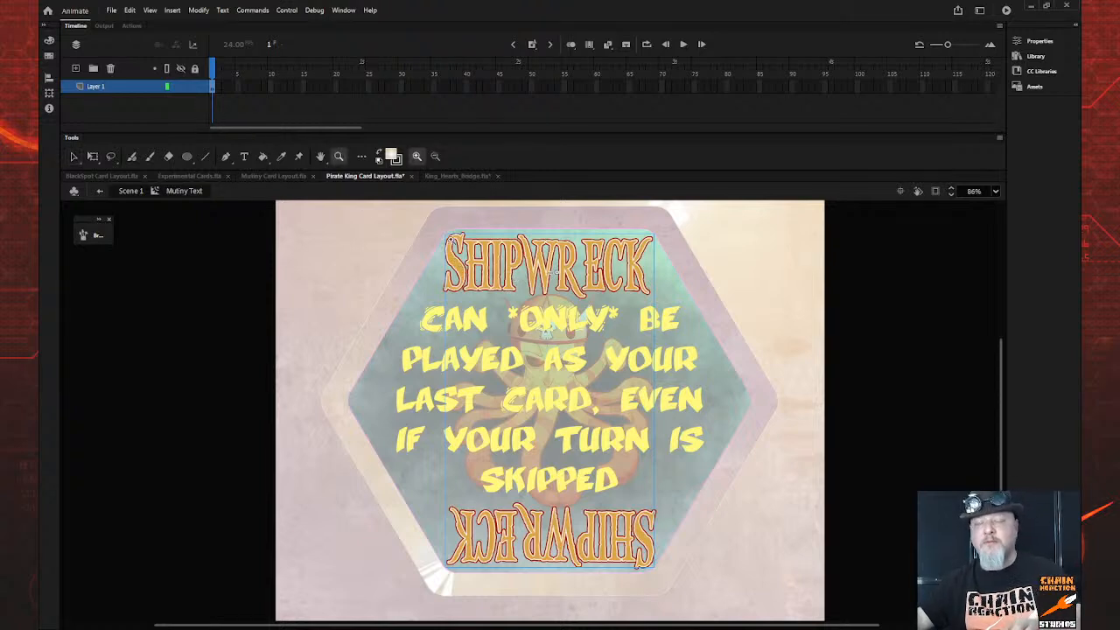
left_click_drag(416, 224, 716, 348)
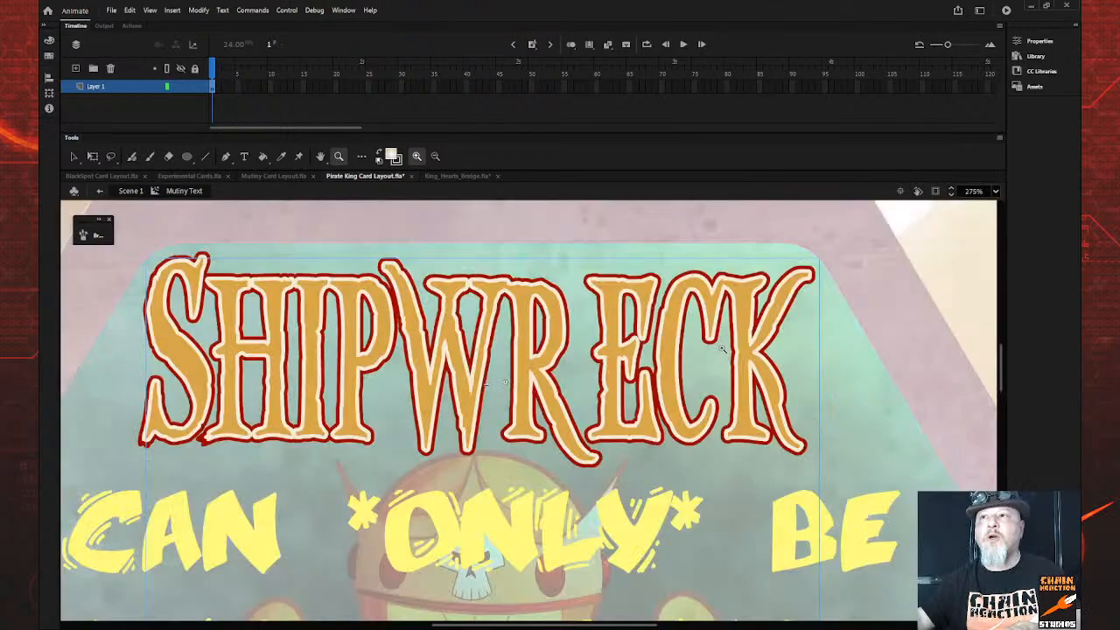
left_click(72, 155)
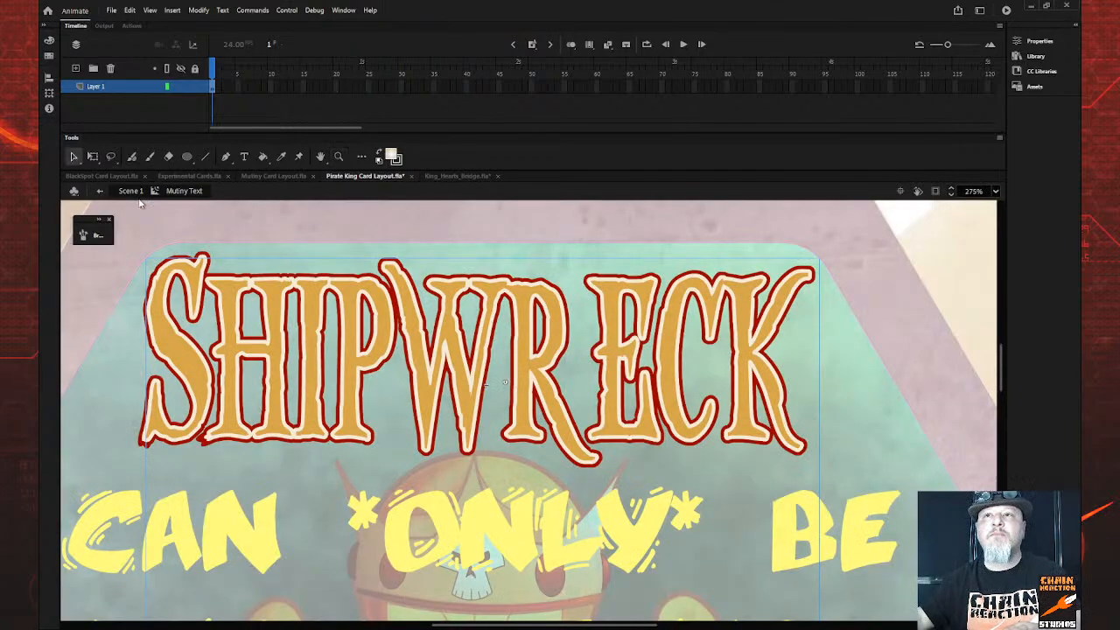
double_click(278, 298)
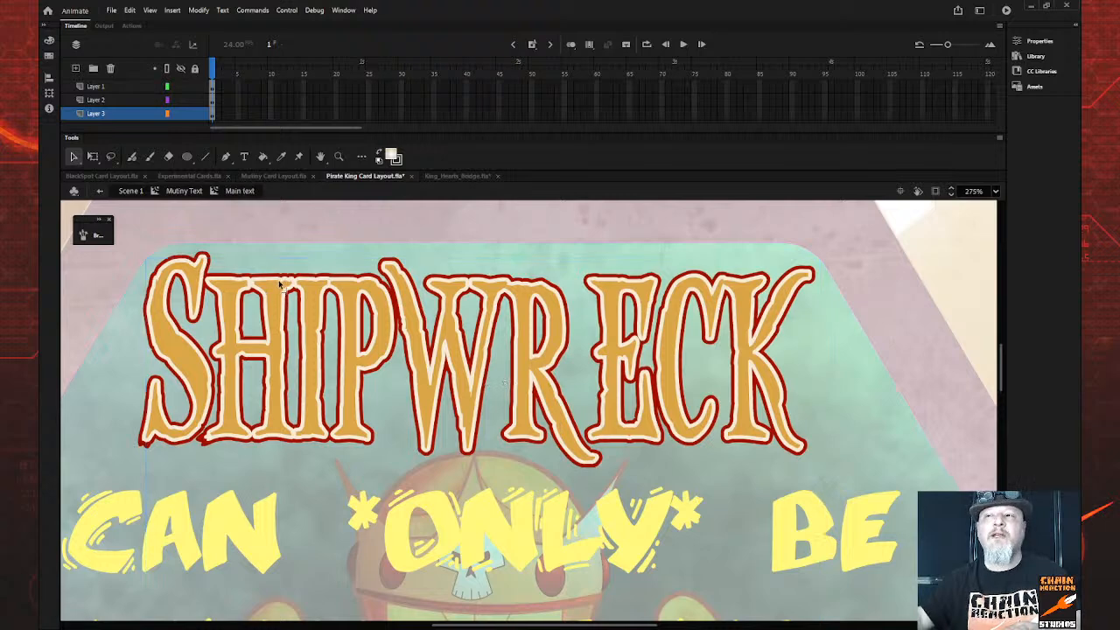
Move a small red outline piece and a small cream outline piece above the upright title as colour samples
left_click(280, 293)
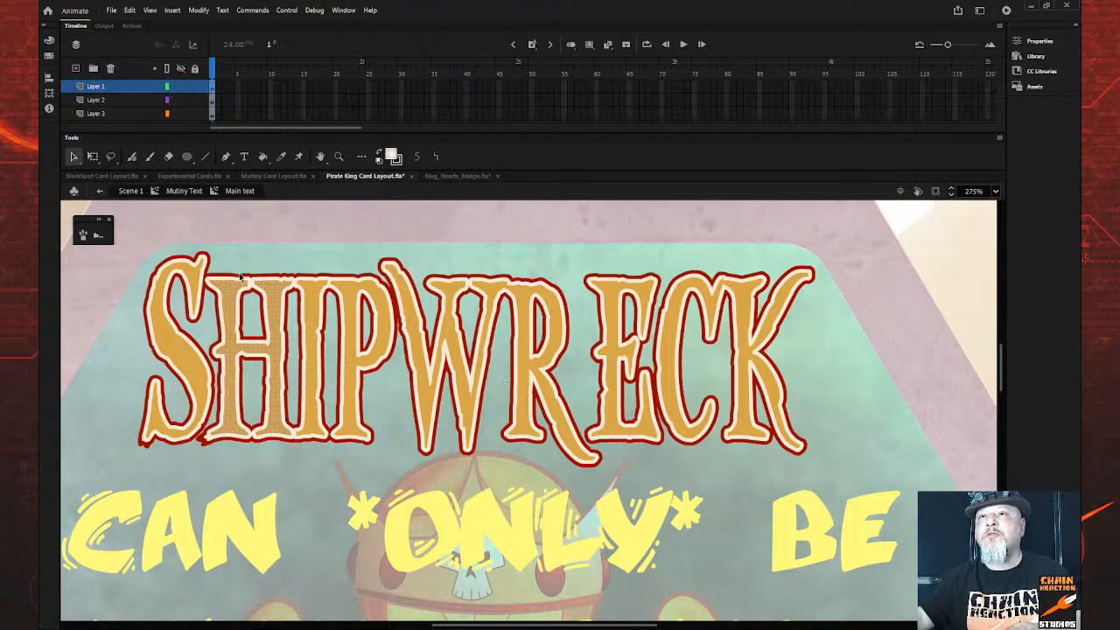
left_click(242, 278)
left_click(246, 224)
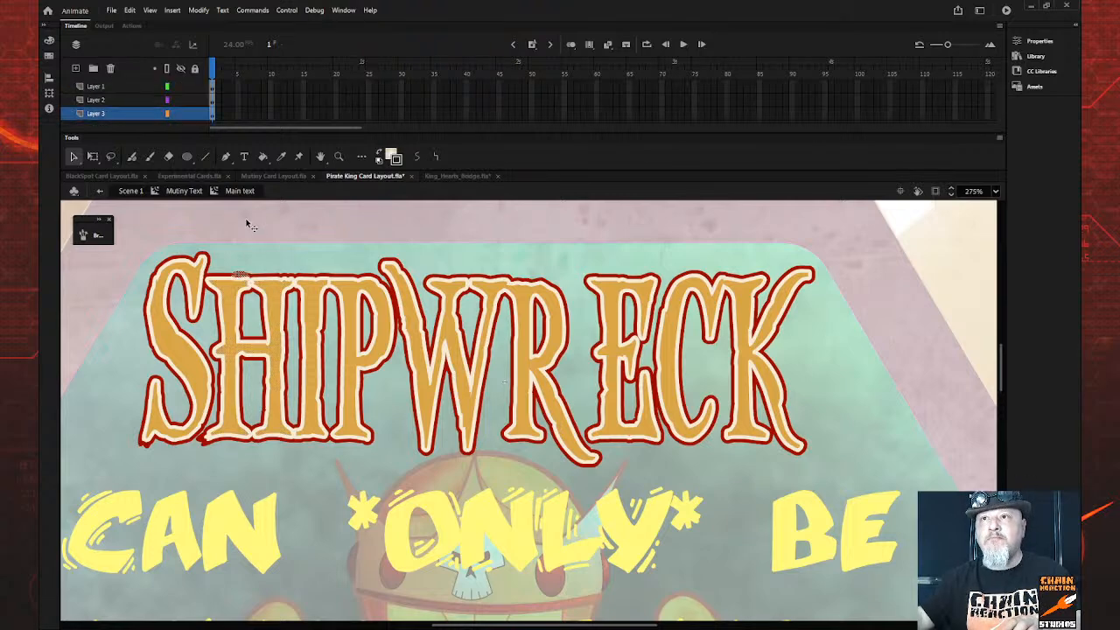
left_click(228, 281)
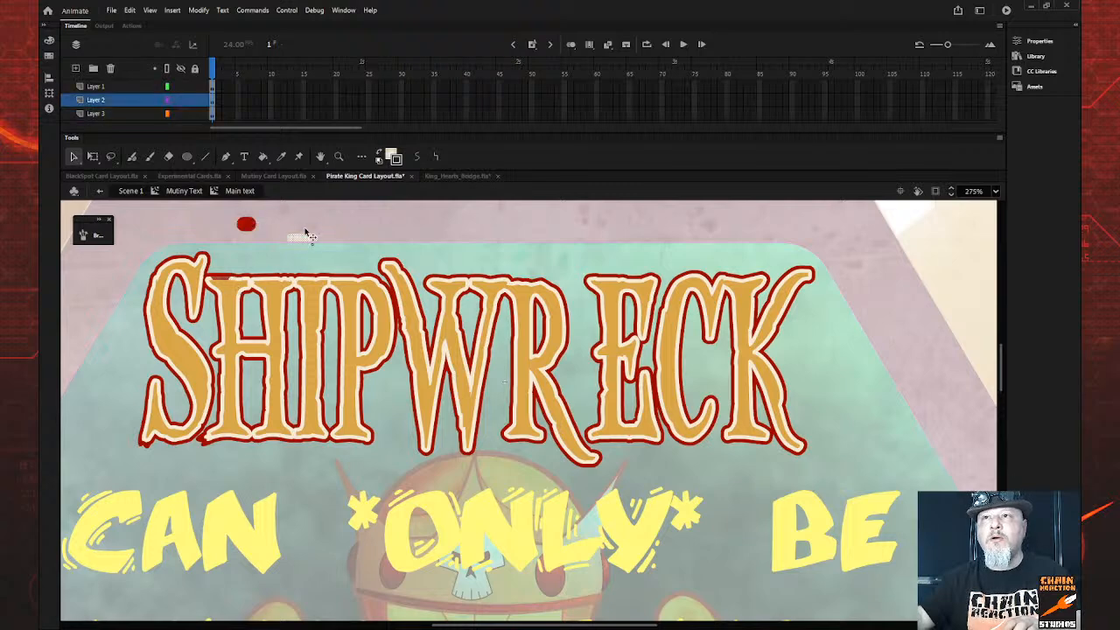
left_click_drag(305, 234, 300, 222)
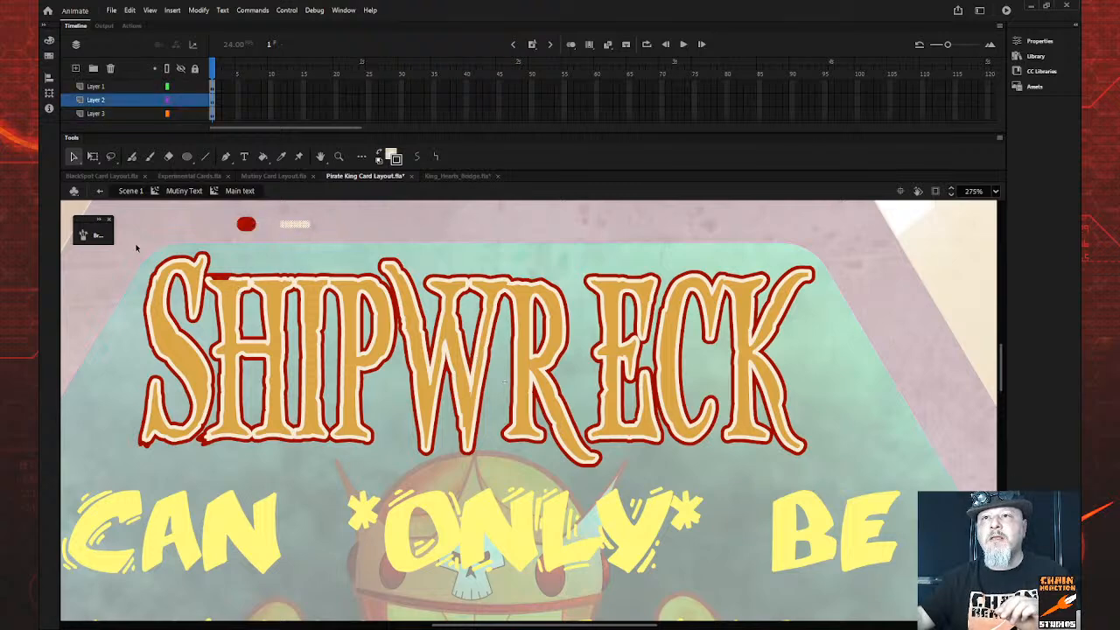
Delete all the upright SHIPWRECK lettering, leaving out the two colour samples above it
mouse_move(136, 248)
left_mouse_down()
mouse_move(595, 427)
mouse_move(872, 492)
left_mouse_up()
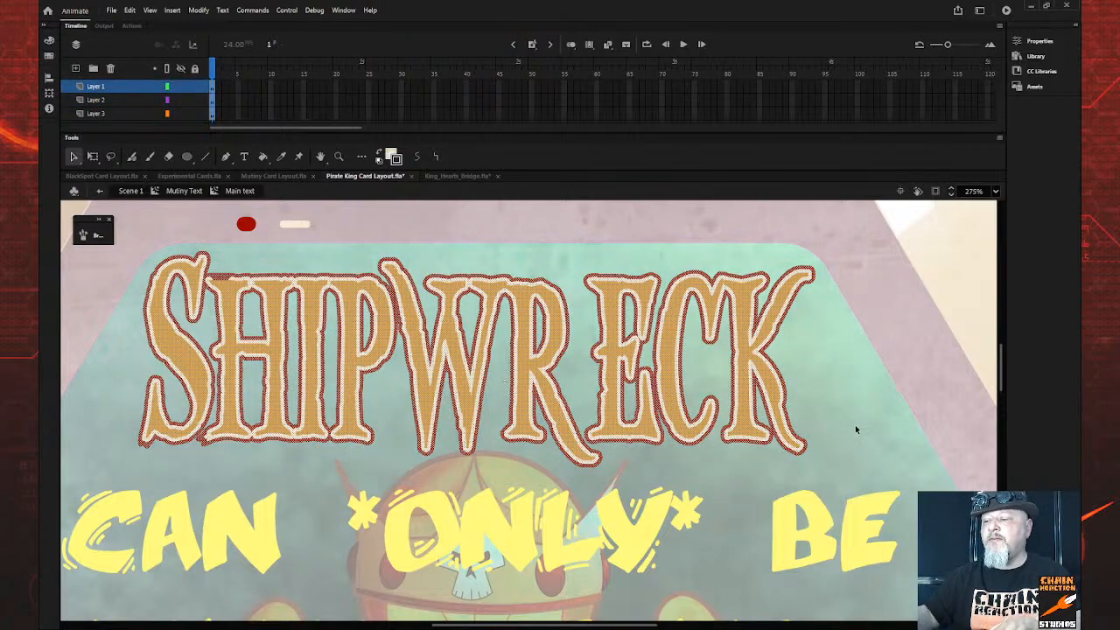
key("Delete")
scroll(595, 463, "down", 10)
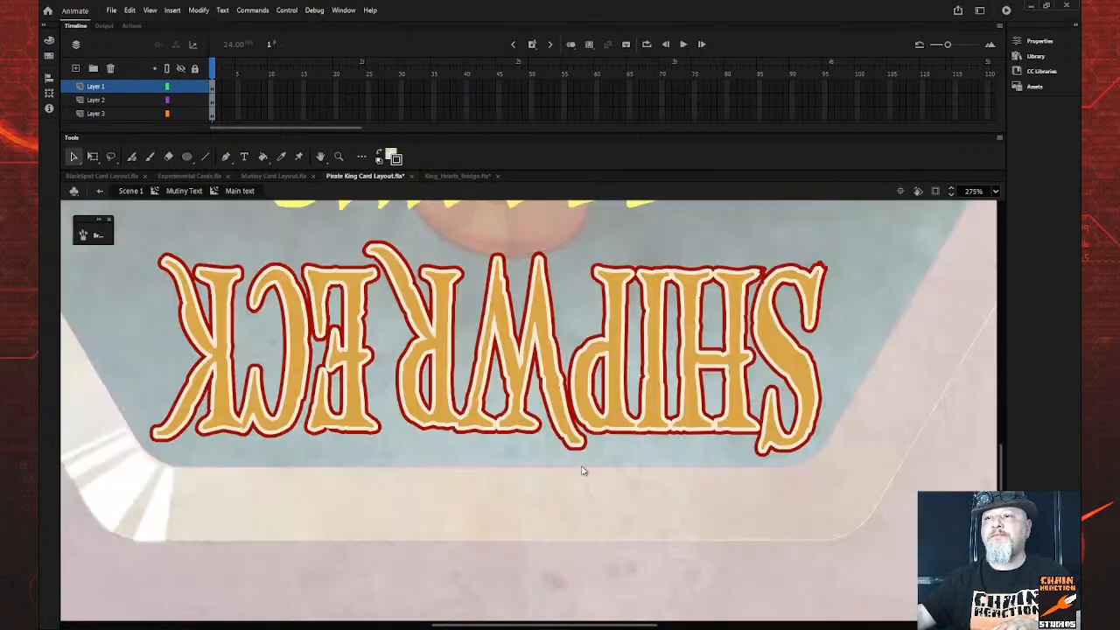
left_click_drag(134, 230, 940, 525)
key("Delete")
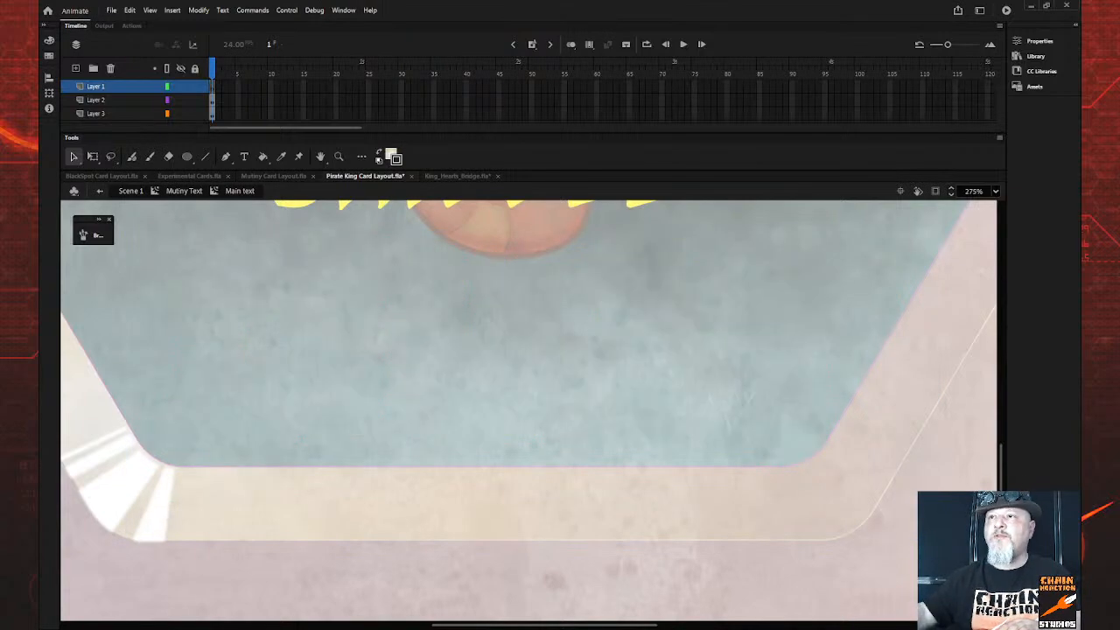
scroll(552, 380, "up", 12)
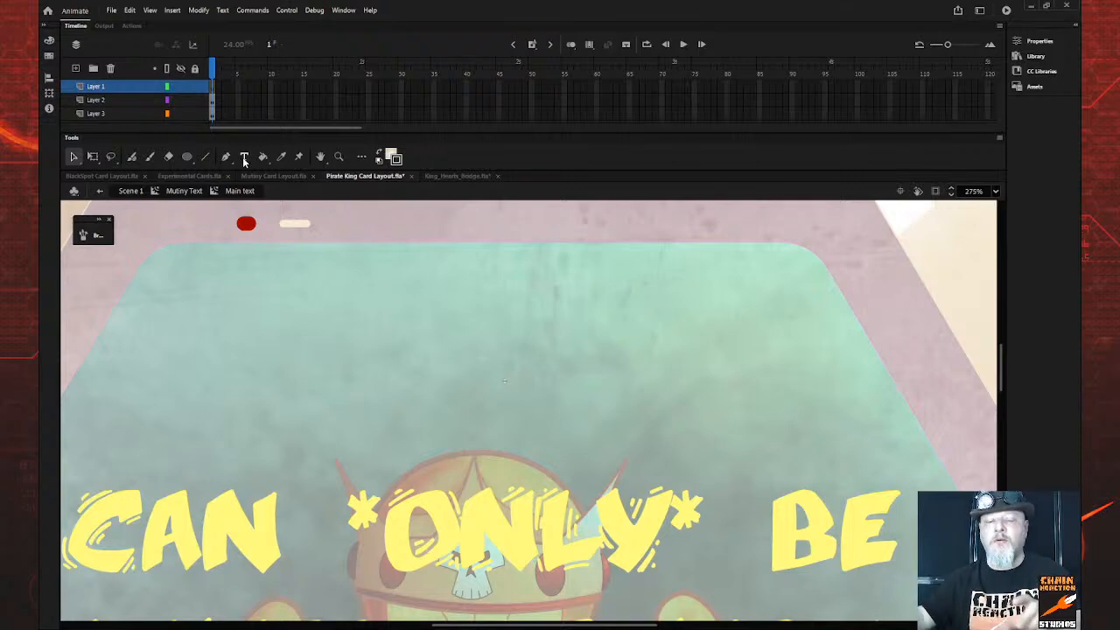
Sample the gold fill colour from the upside-down SHIPWRECK lettering
scroll(408, 325, "down", 10)
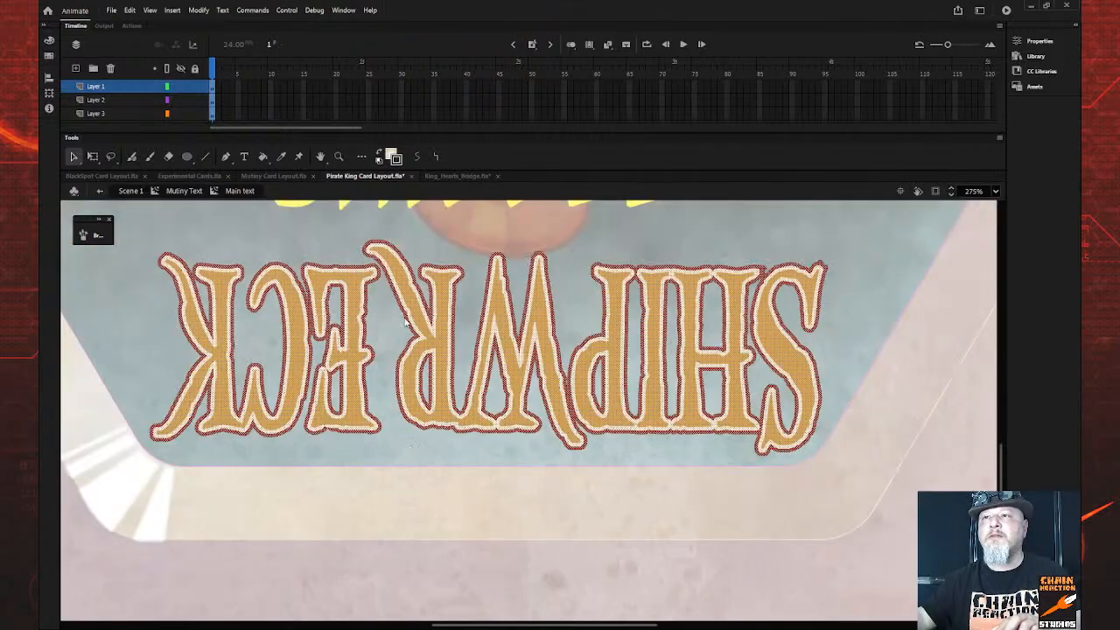
left_click(123, 280)
key("i")
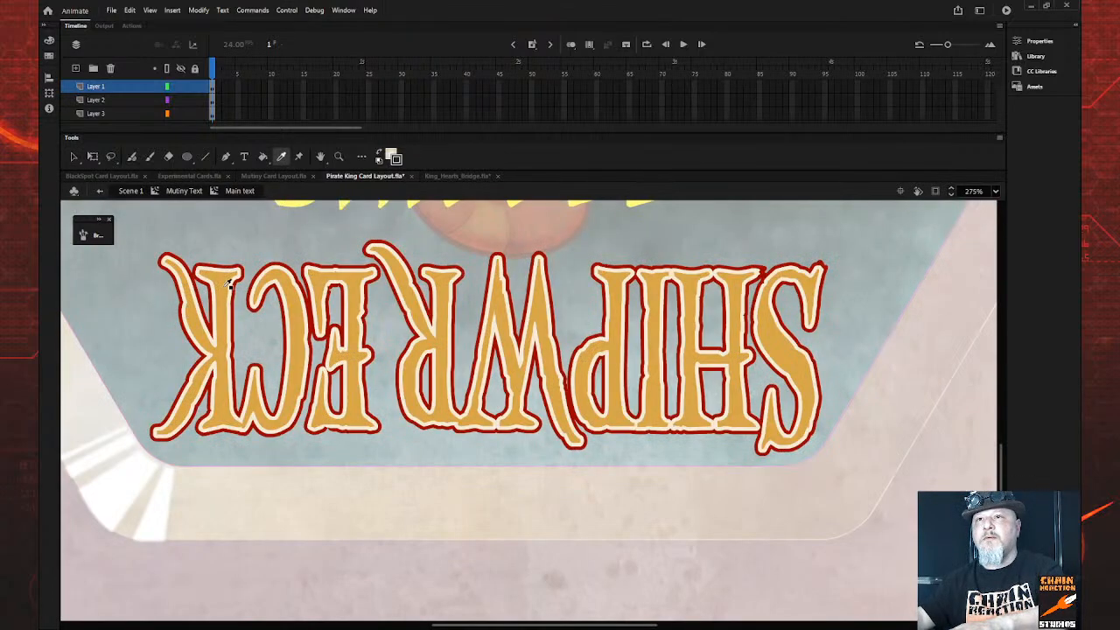
left_click(229, 284)
scroll(404, 306, "up", 10)
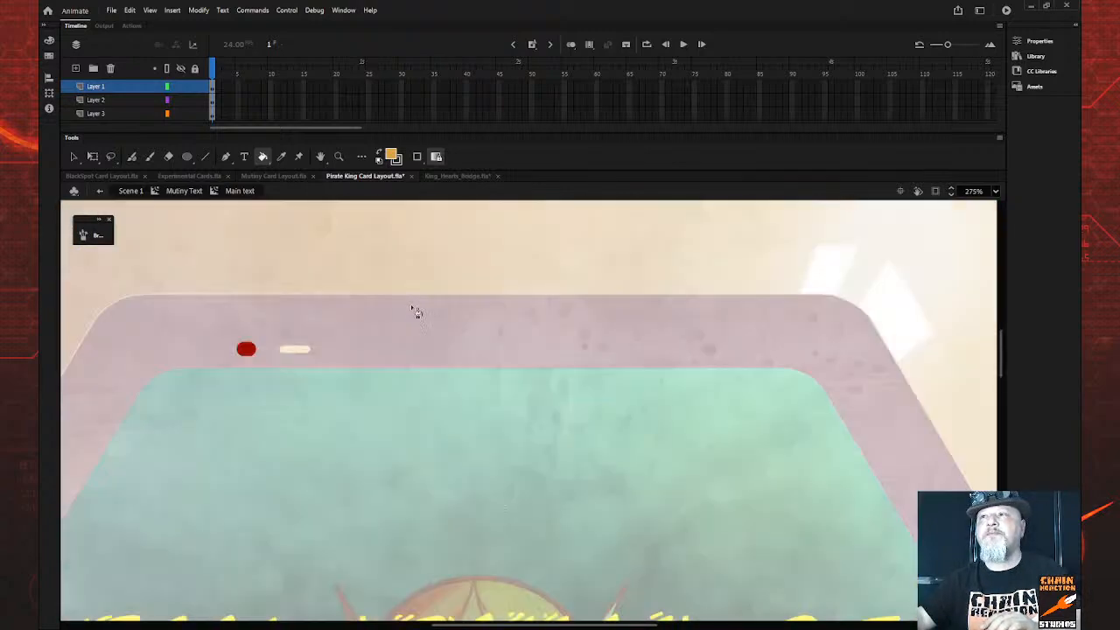
Add a text object in the sampled gold over the colour samples, reading PIRATE KING
left_click(244, 155)
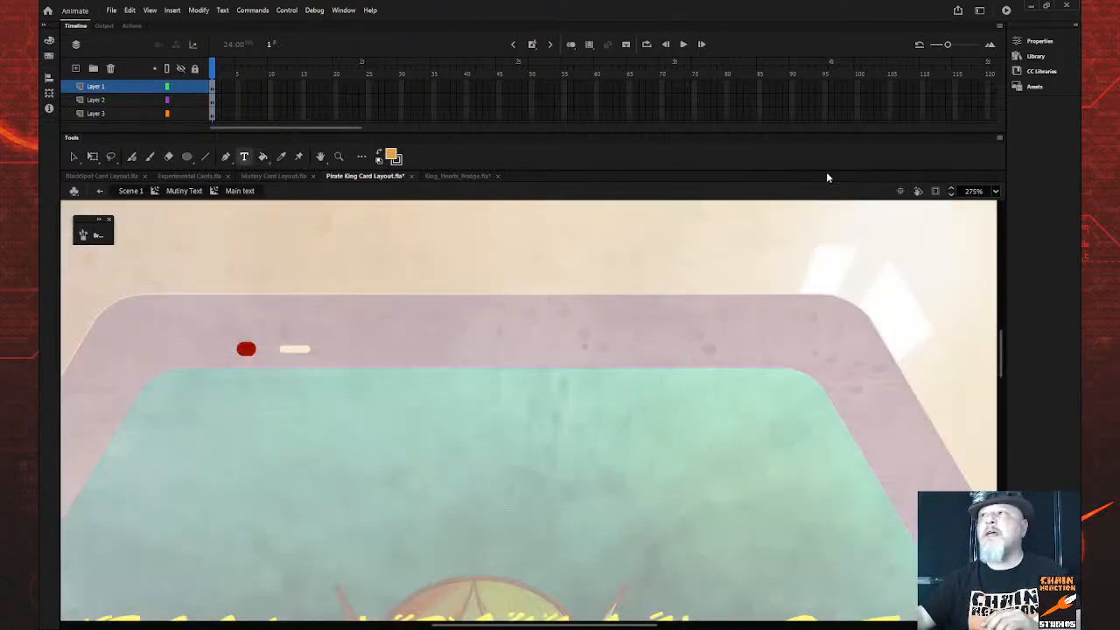
left_click(1042, 43)
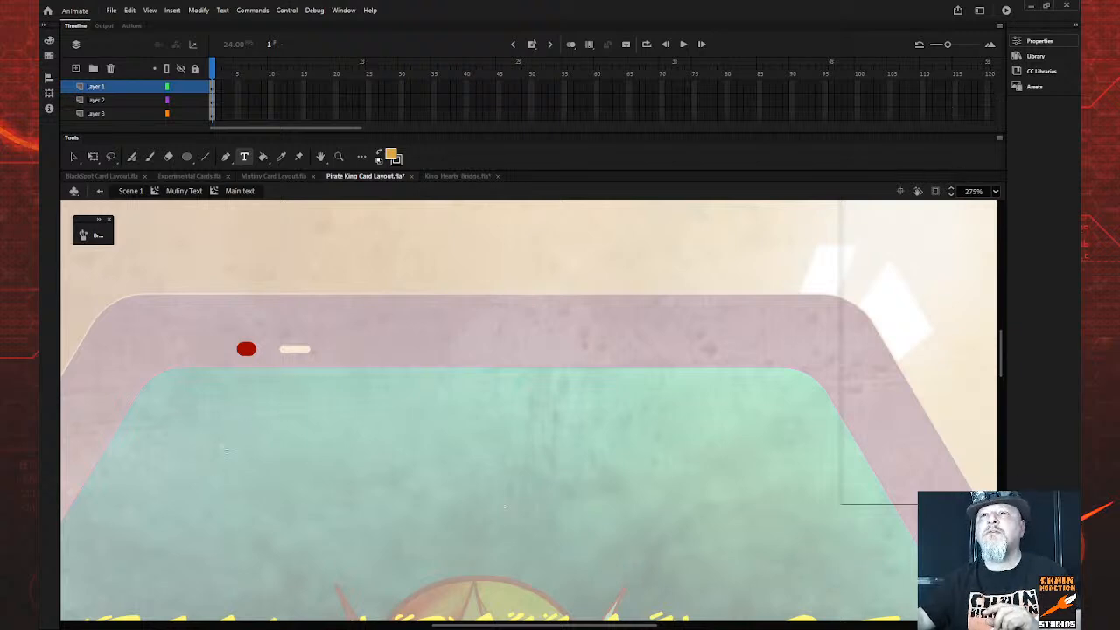
left_click_drag(246, 437, 260, 294)
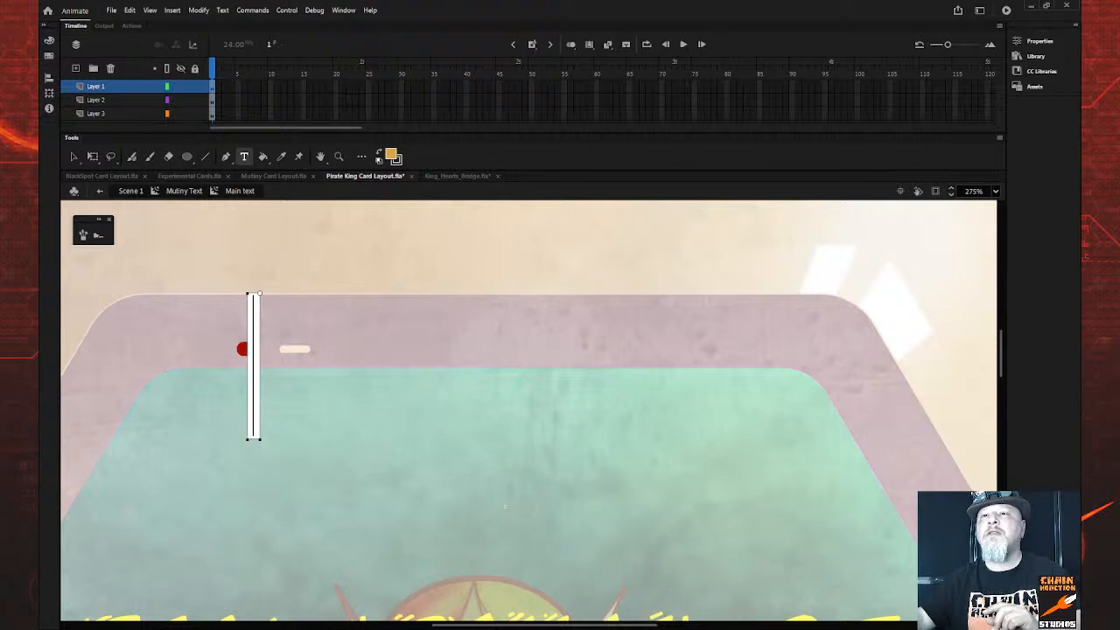
left_click(1038, 42)
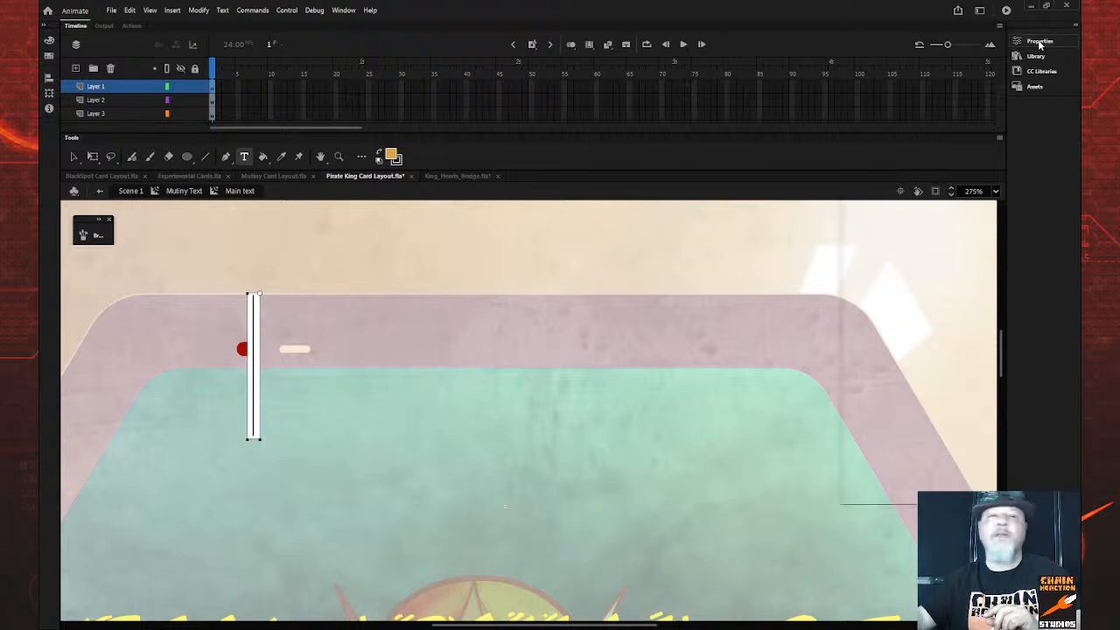
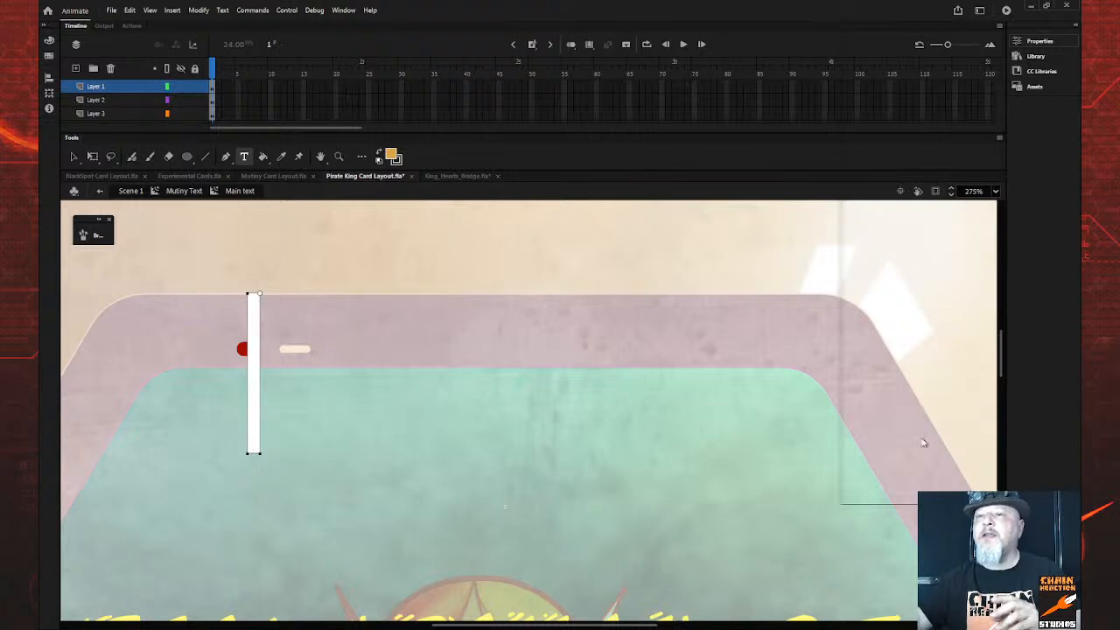
type("P")
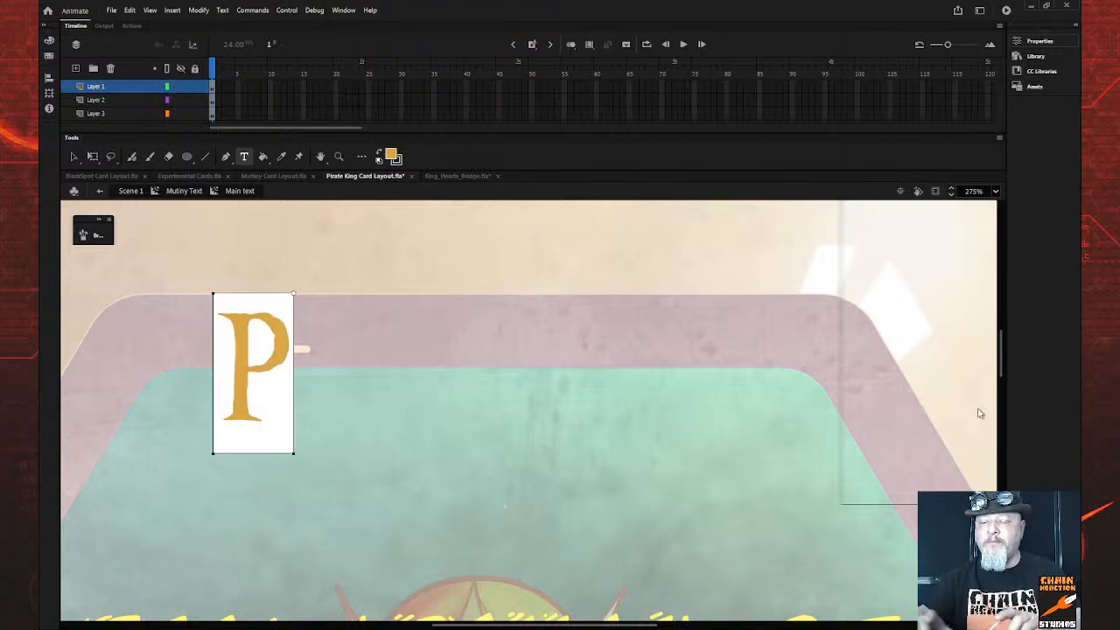
type("IRATE ")
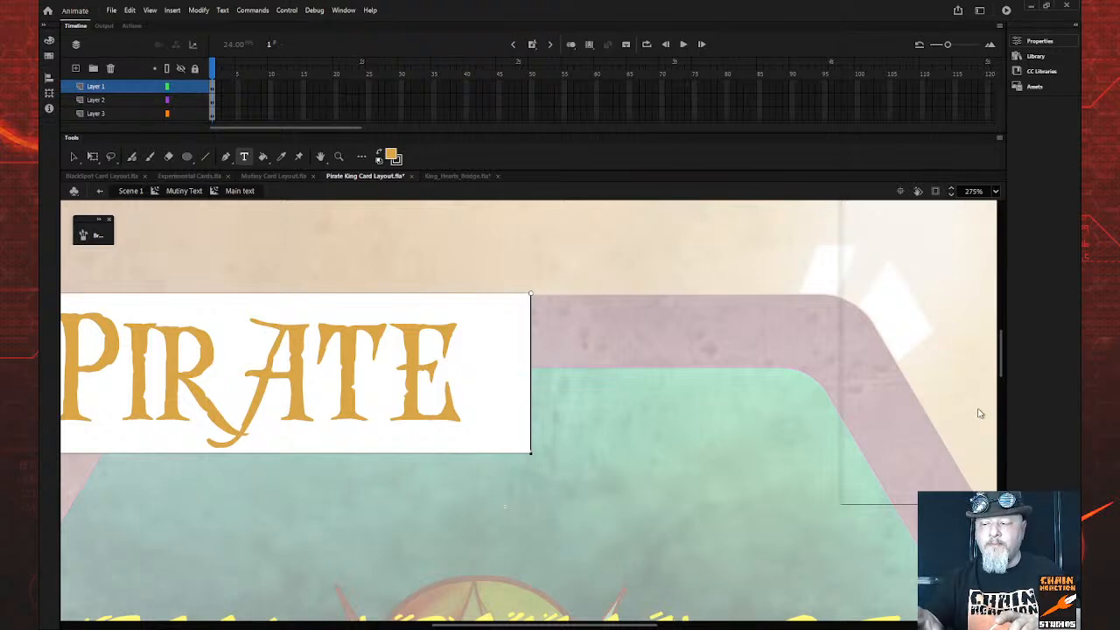
type(" KING")
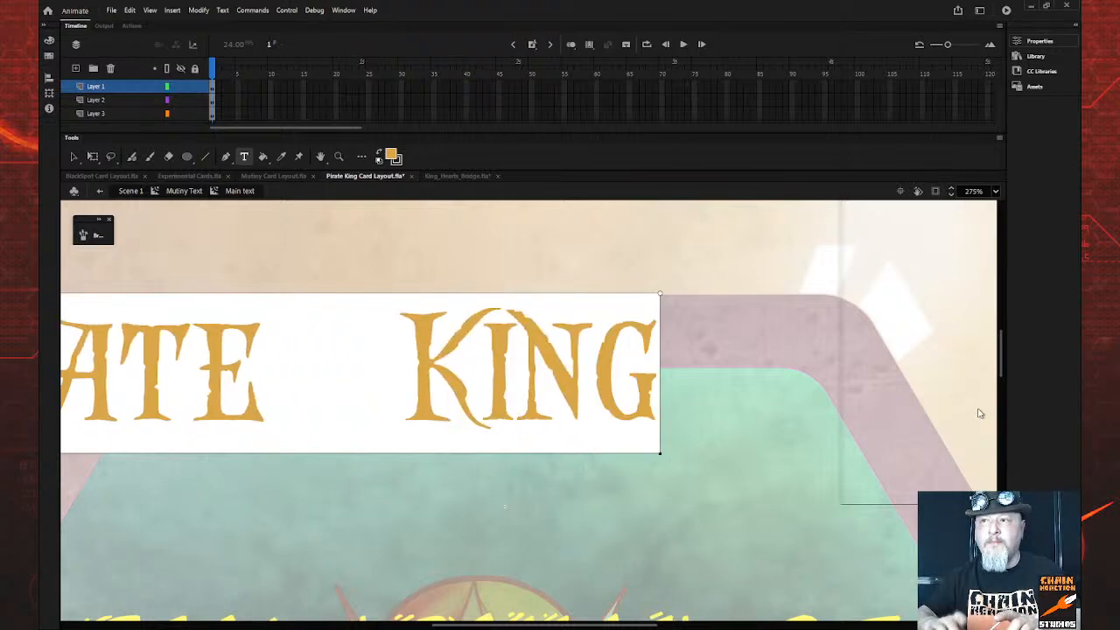
Cut the title text back to PIRATE and move it below the colour samples, near the teal panel's upper edge
key("BackSpace")
key("BackSpace")
key("BackSpace")
key("BackSpace")
key("BackSpace")
key("BackSpace")
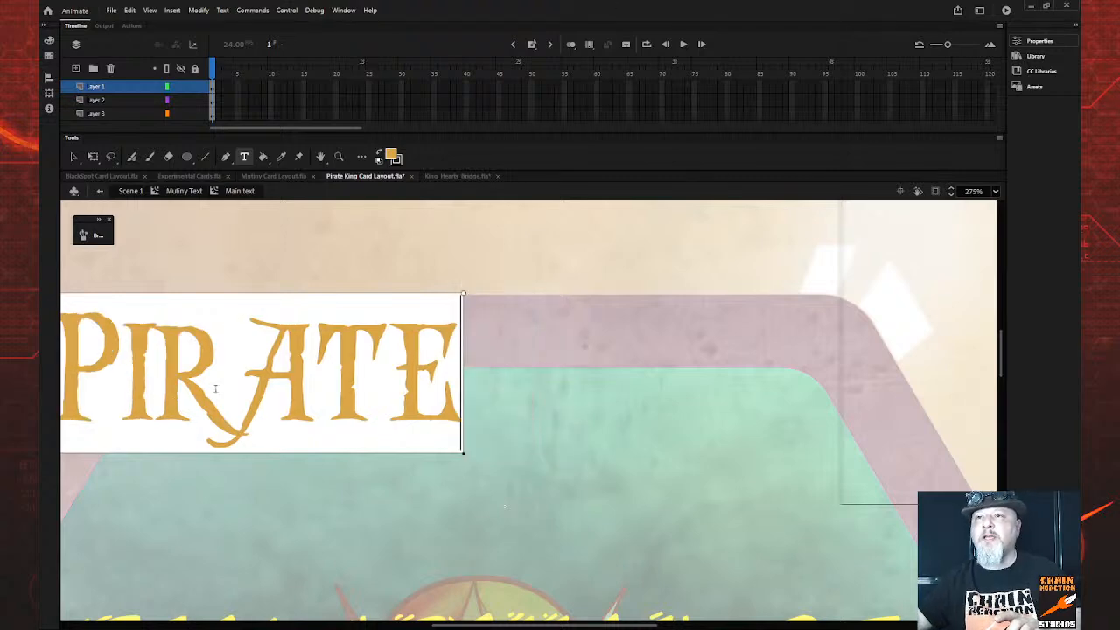
left_click(73, 156)
left_click(234, 357)
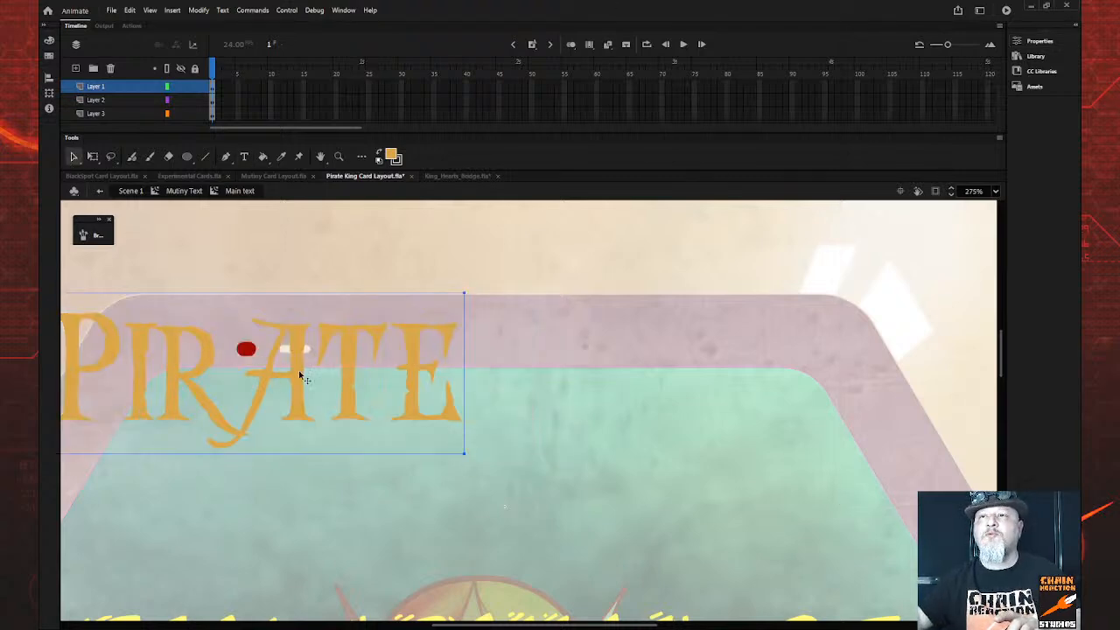
left_click_drag(298, 371, 392, 459)
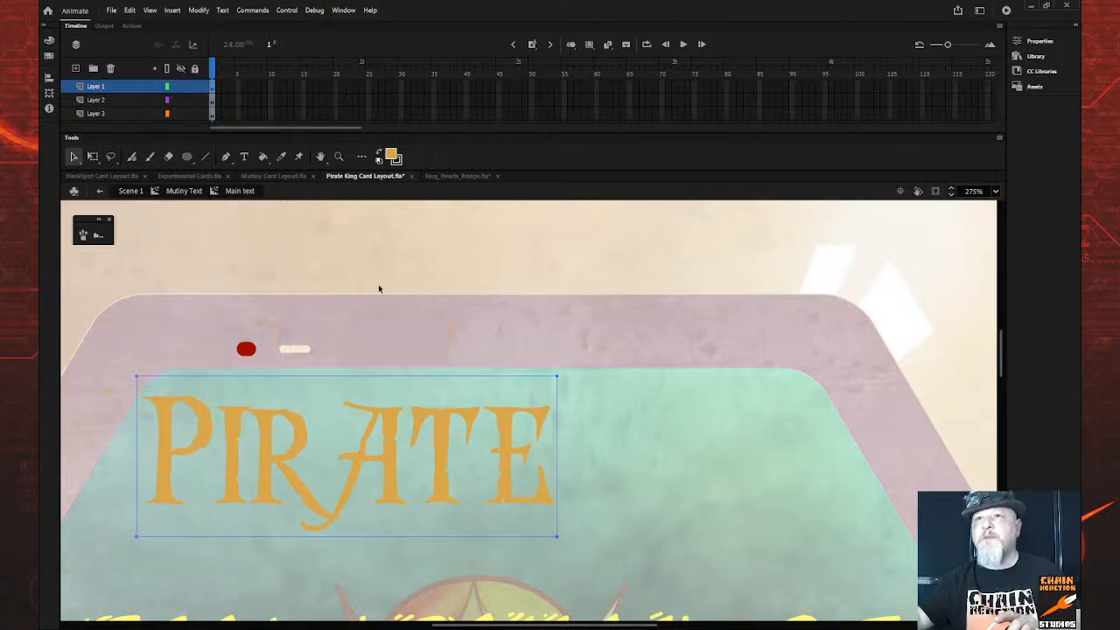
Add a separate gold text object reading KING beside PIRATE
left_click(246, 157)
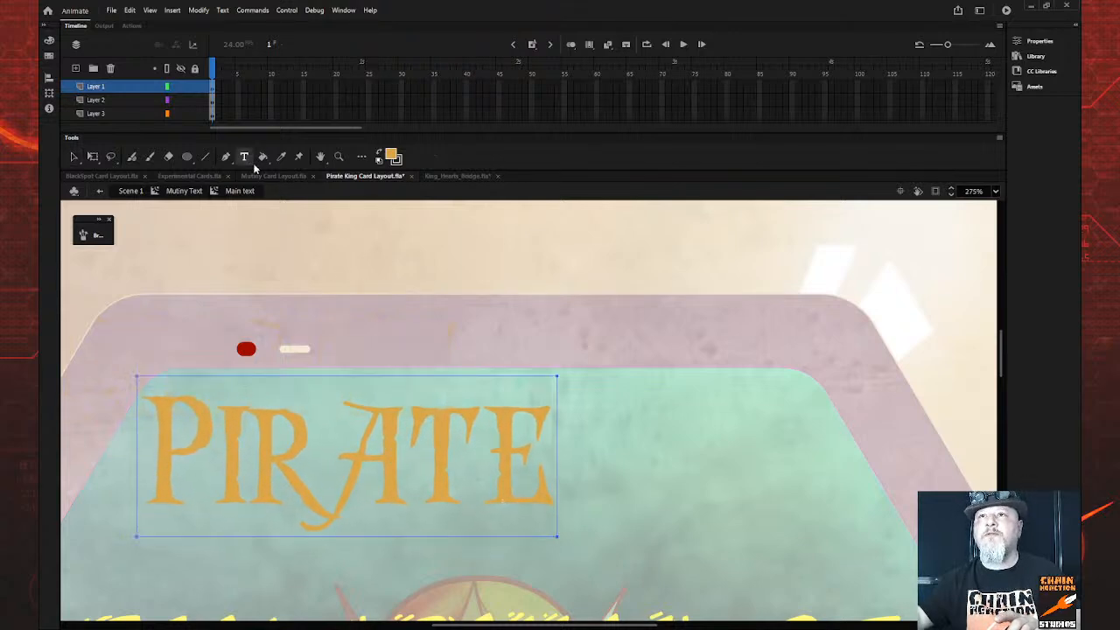
left_click(675, 458)
left_click(656, 456)
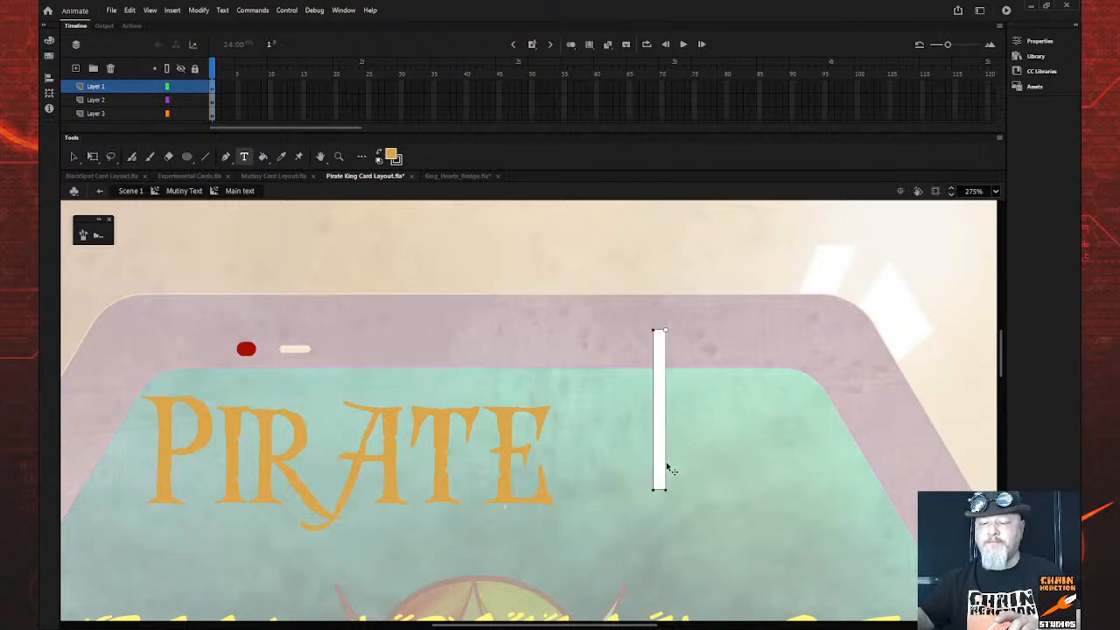
type("KING")
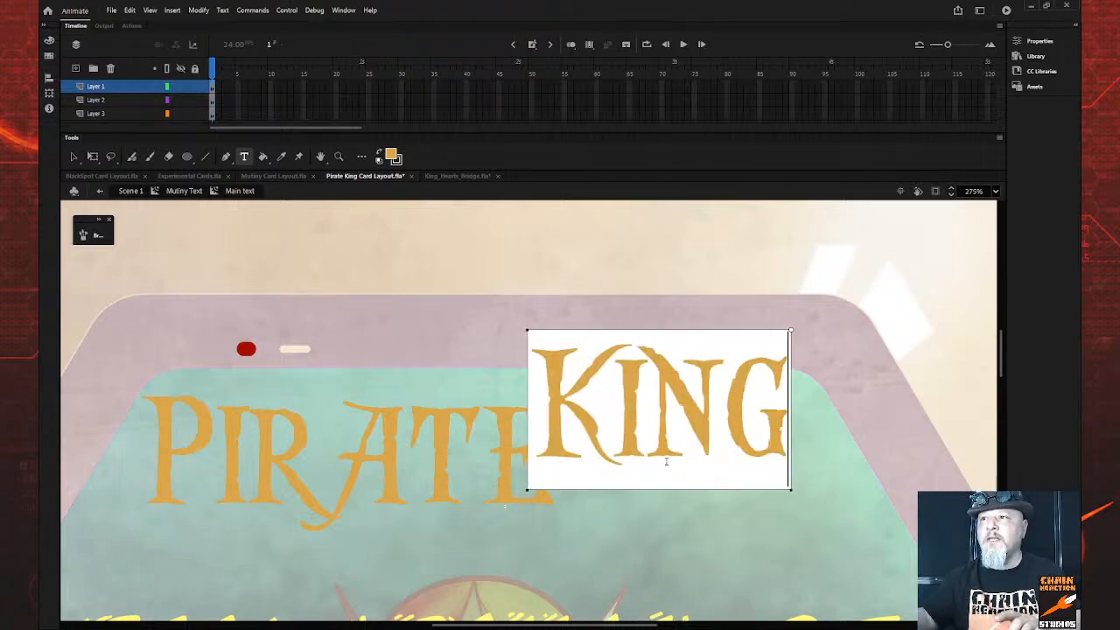
Align KING with the PIRATE lettering and nudge it over to leave a narrow word gap
left_click(73, 158)
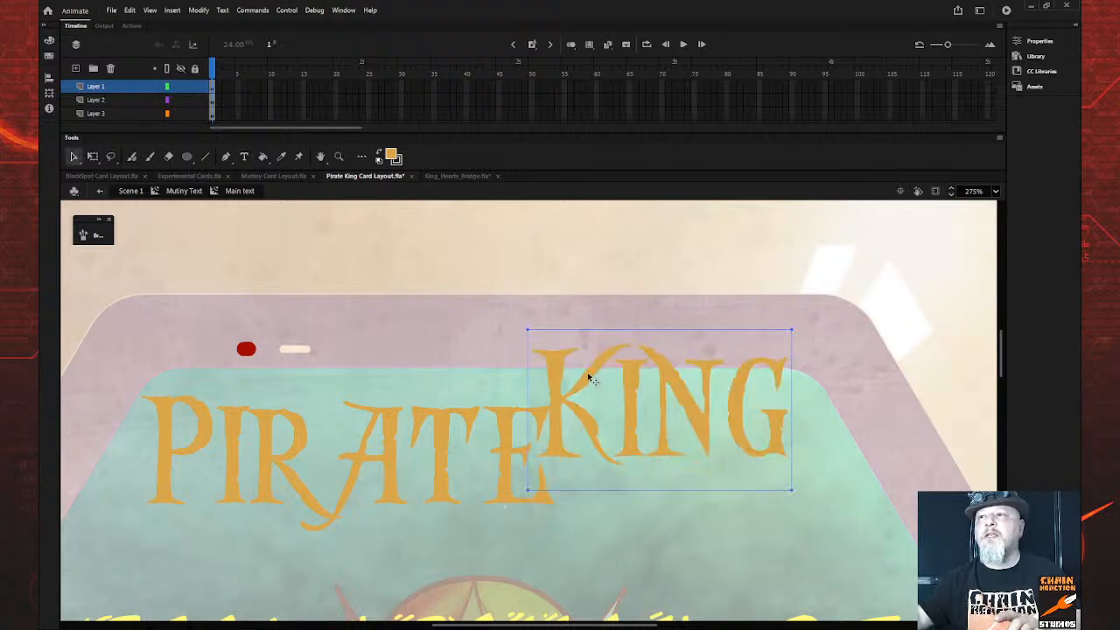
left_click_drag(578, 413, 597, 458)
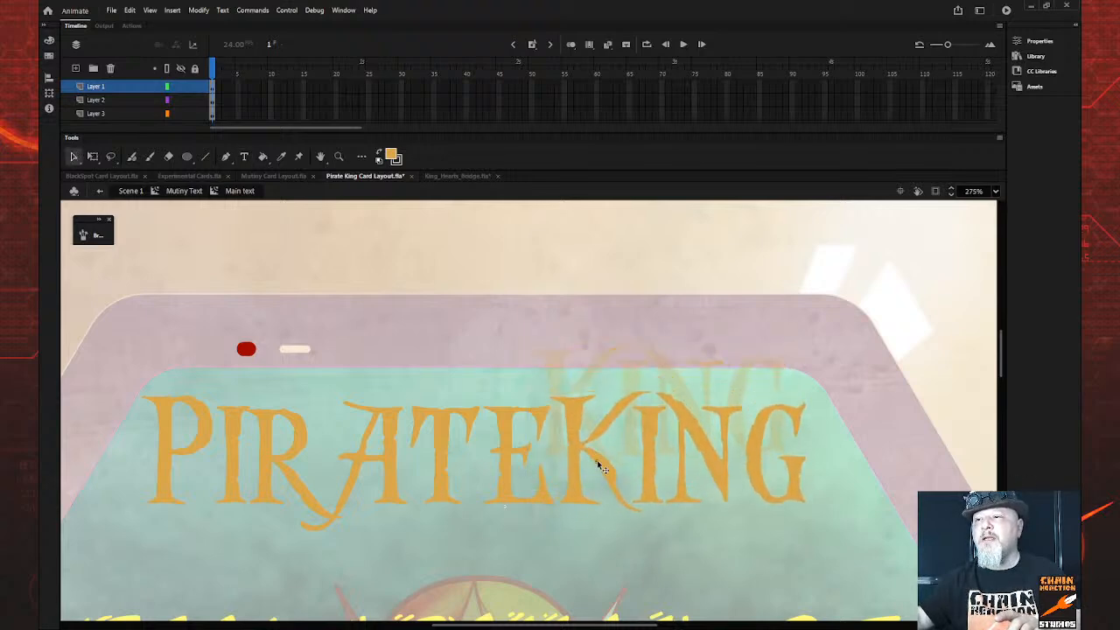
left_click_drag(602, 465, 618, 459)
key("Right")
key("Right")
key("Right")
key("Right")
key("Right")
key("Right")
key("Right")
key("Right")
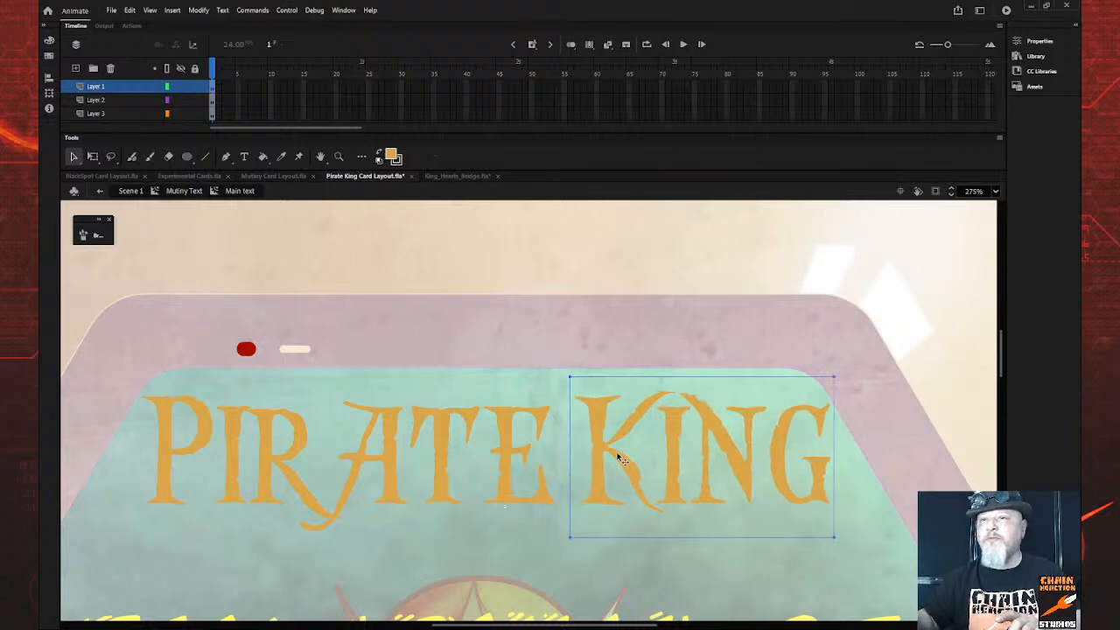
key("Right")
key("Right")
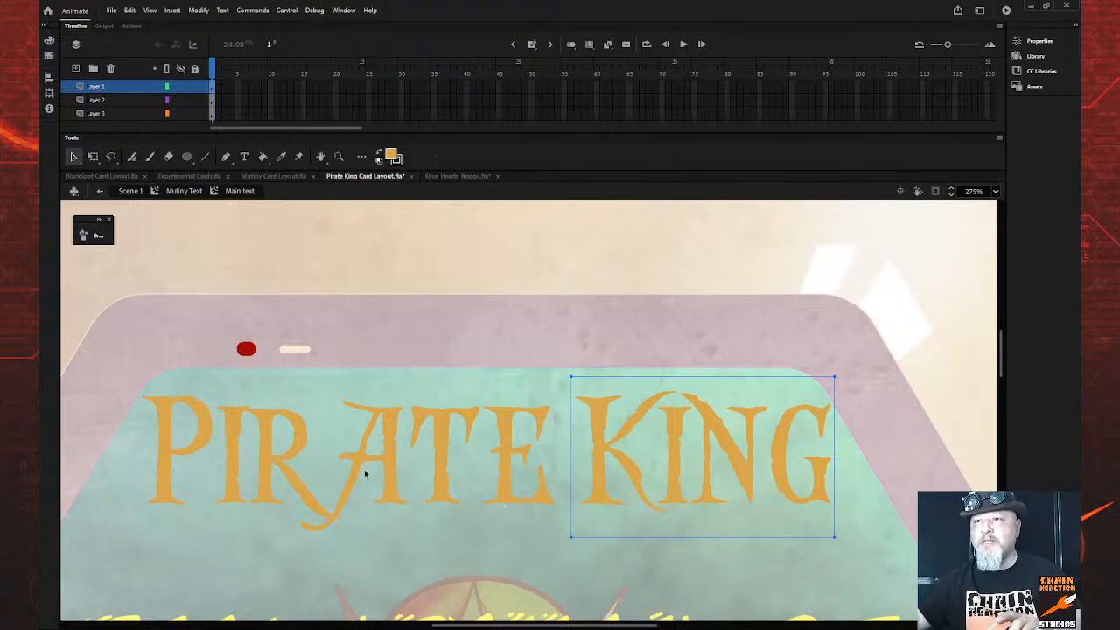
Scale the PIRATE and KING text objects down slightly together to fit within the teal panel's width
left_click(392, 468, "shift")
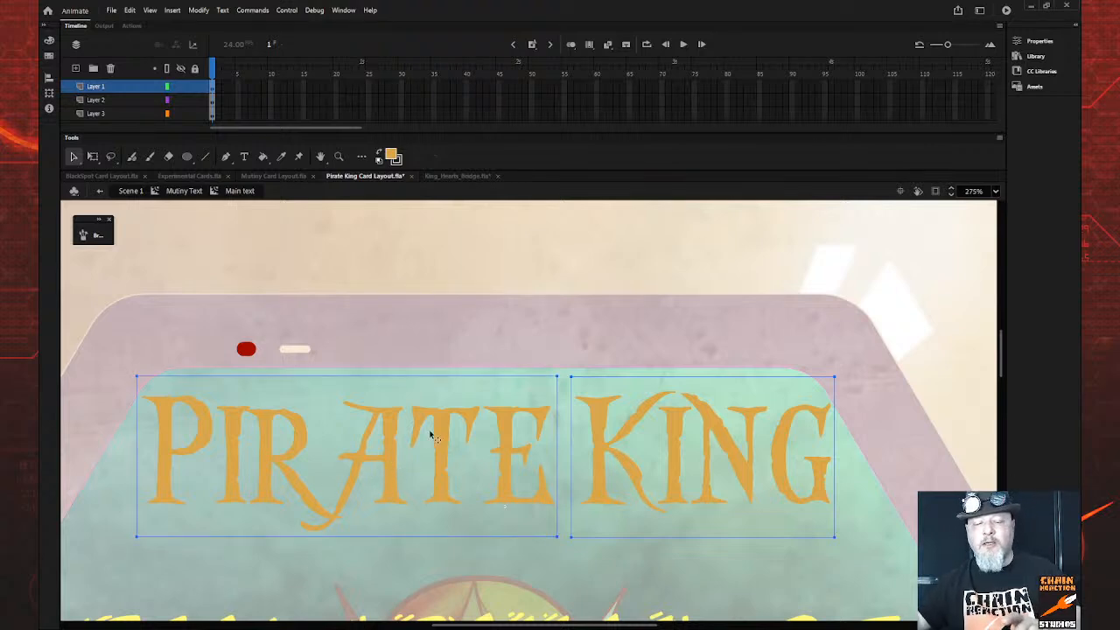
key("q")
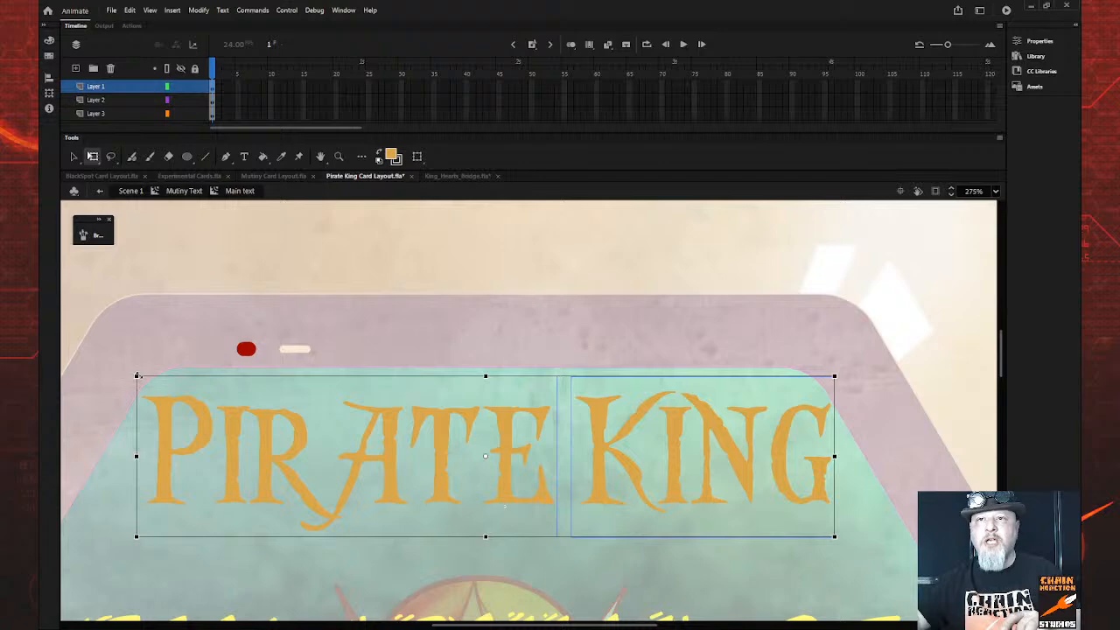
left_click_drag(137, 376, 158, 381)
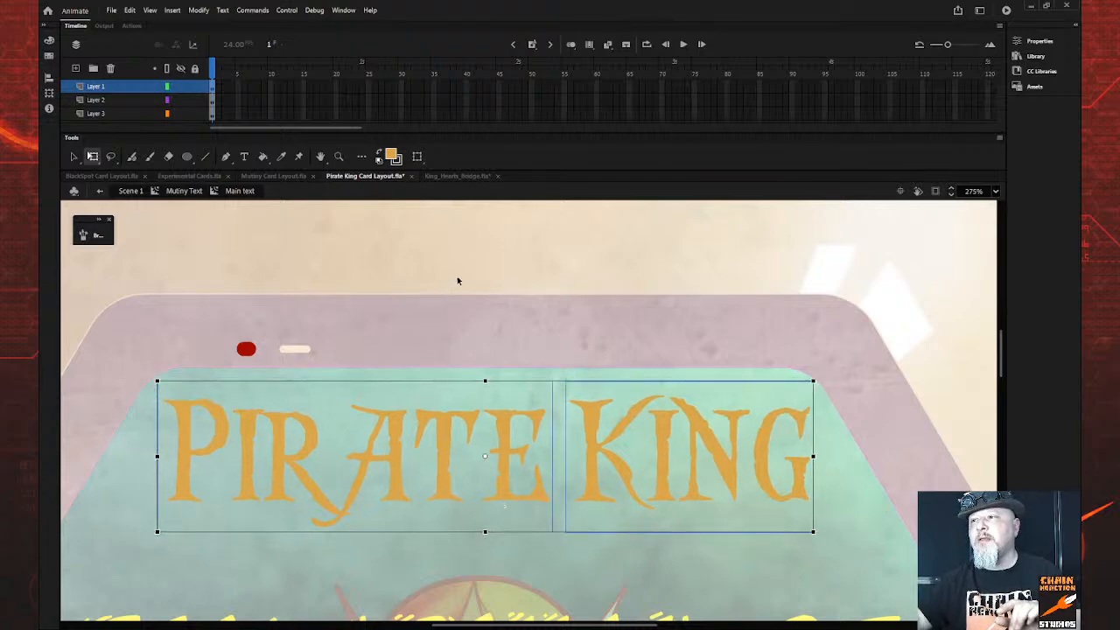
Try to rotate the upside-down SHIPWRECK lettering upright, then undo the rotation and deselect it
scroll(470, 301, "down", 15)
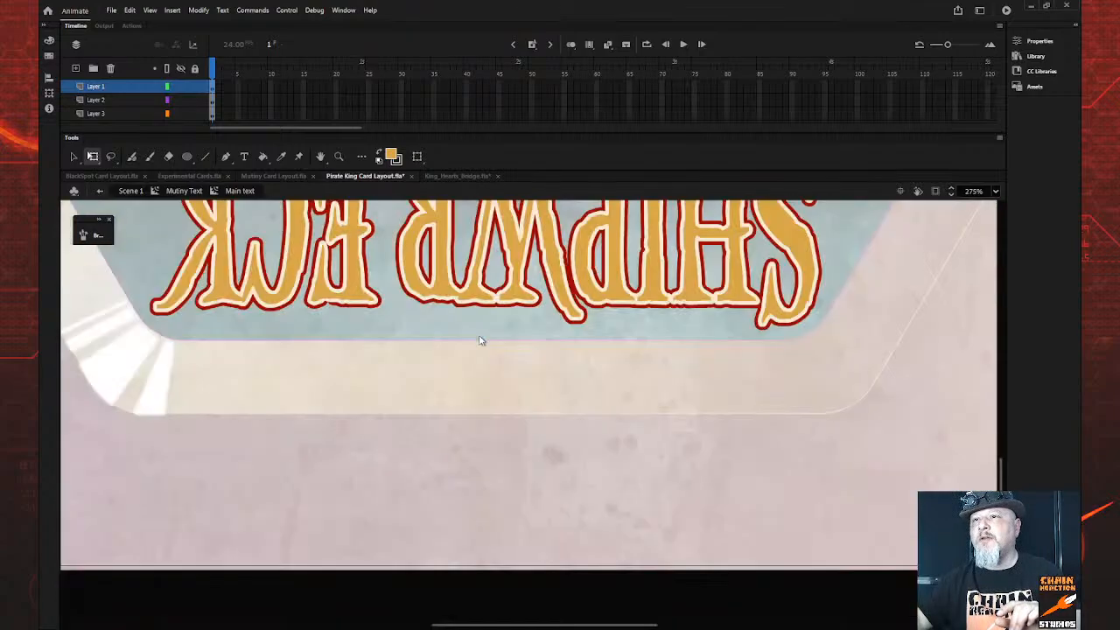
scroll(480, 338, "up", 5)
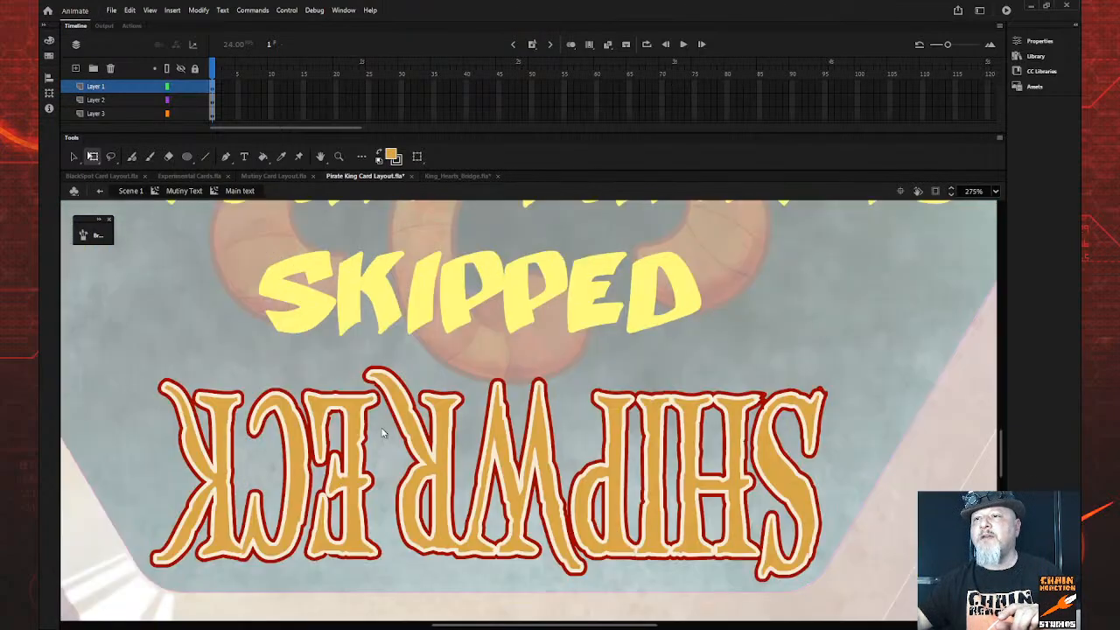
left_click_drag(133, 364, 868, 610)
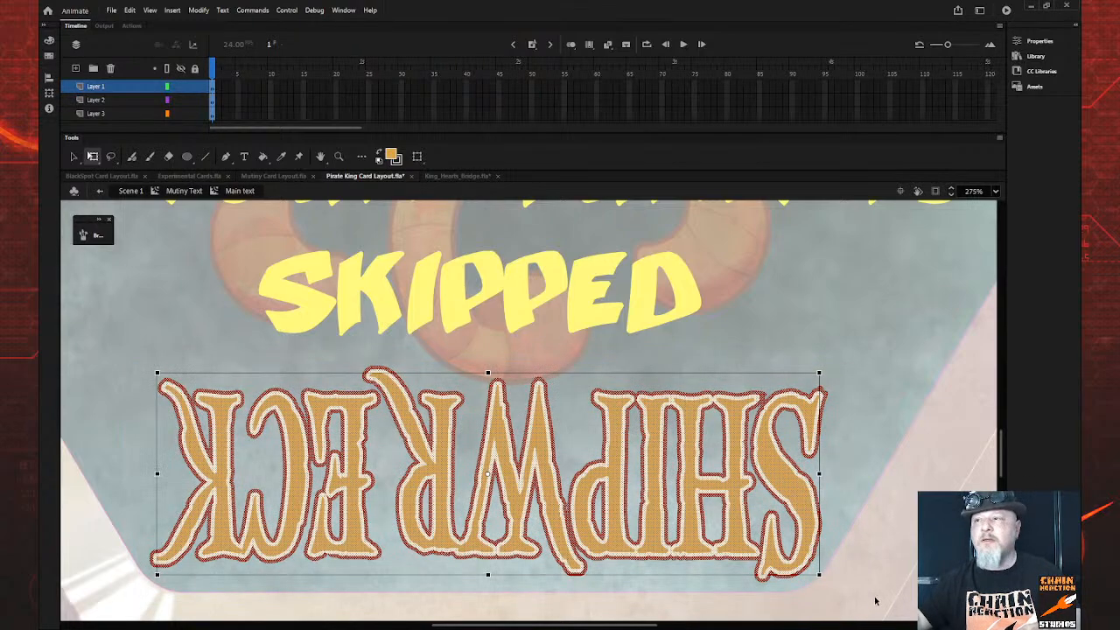
left_click_drag(828, 375, 224, 564)
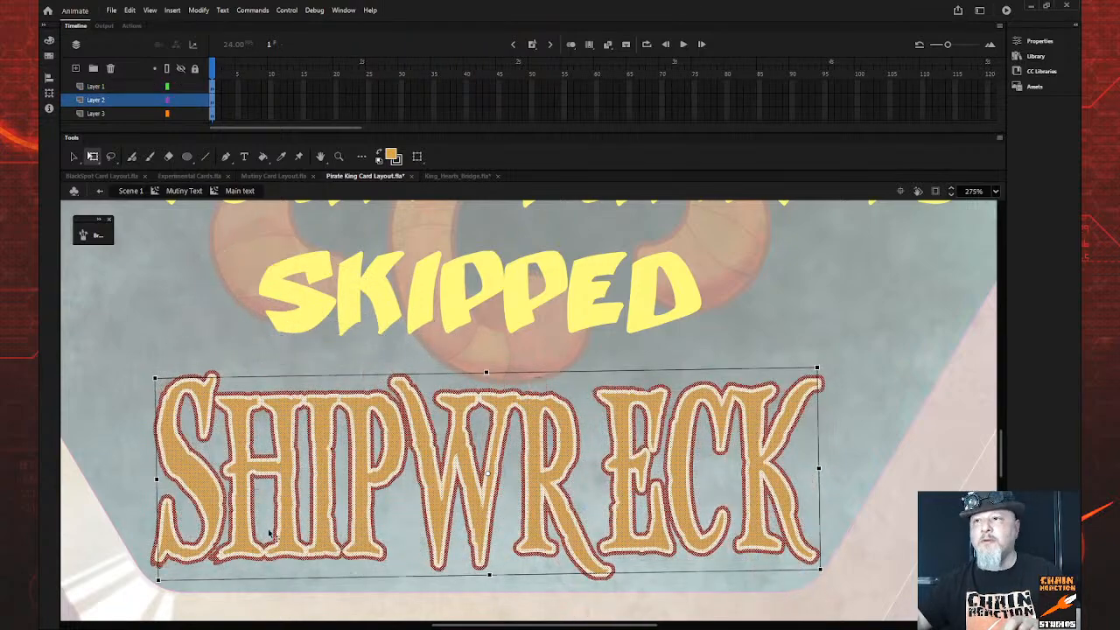
key("ctrl+z")
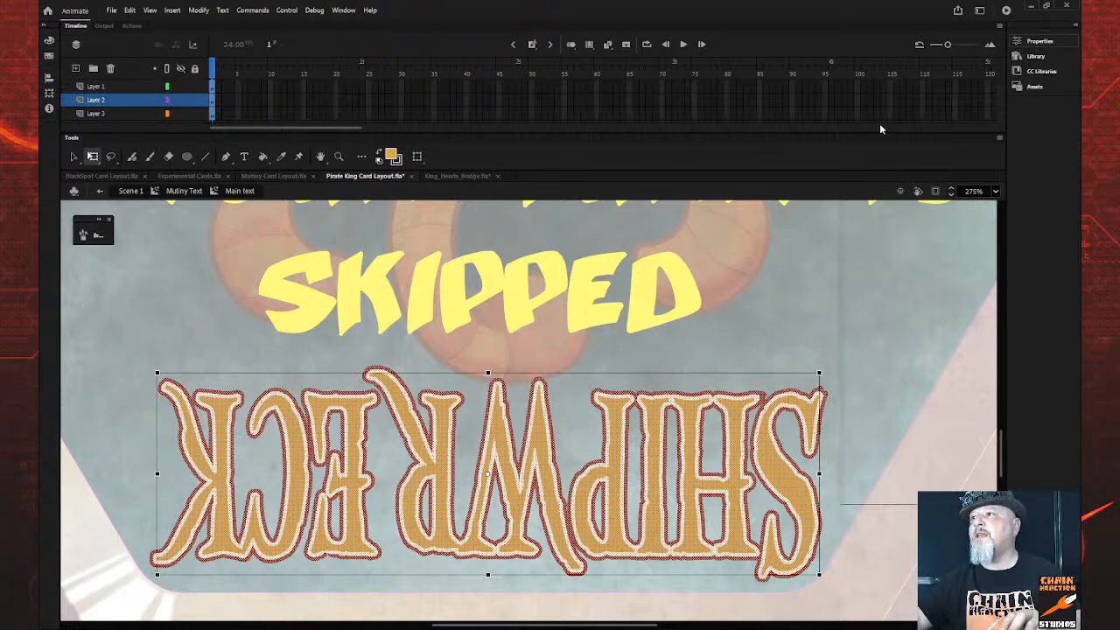
left_click(815, 370)
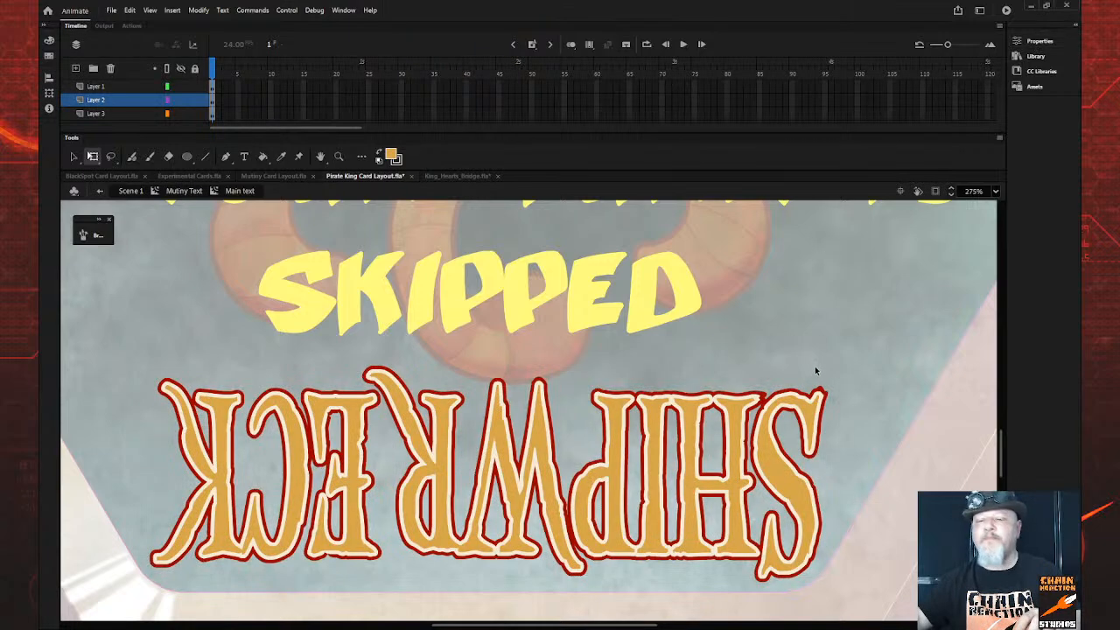
Reselect all the upside-down SHIPWRECK lettering and rotate it exactly 180 degrees so it reads upright
mouse_move(147, 365)
left_mouse_down()
mouse_move(323, 479)
mouse_move(838, 612)
mouse_move(861, 608)
left_mouse_up()
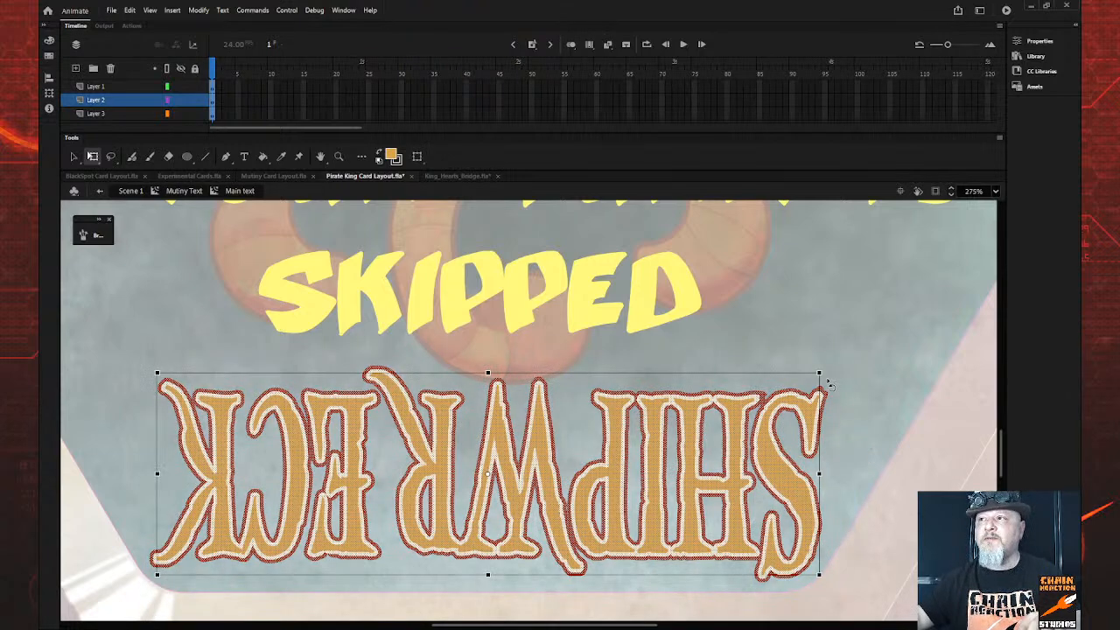
left_click_drag(820, 371, 792, 381)
key("ctrl+z")
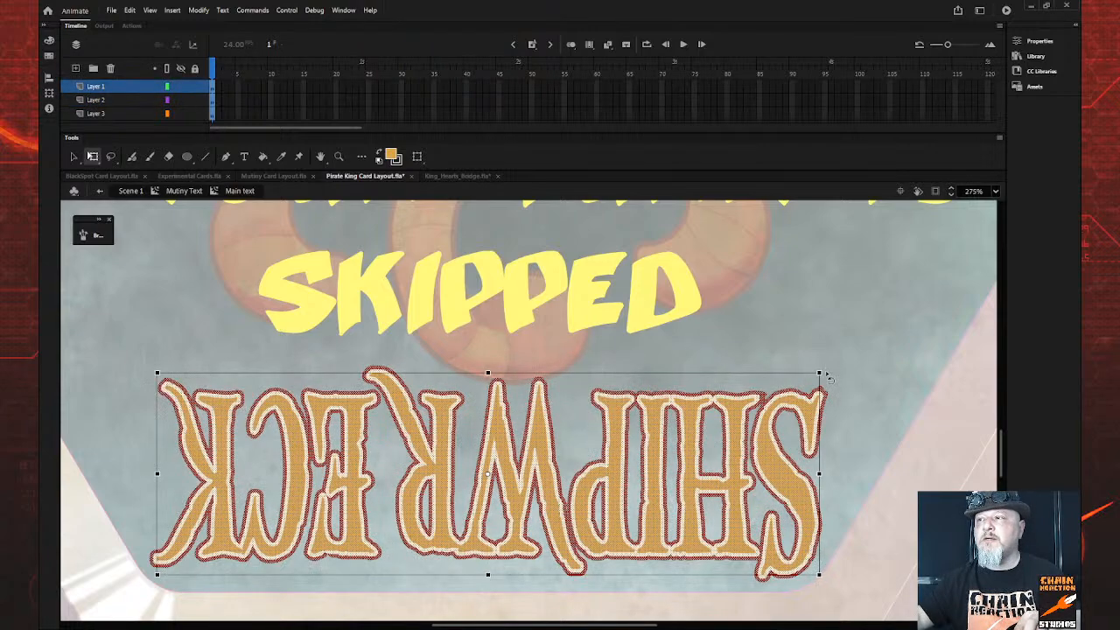
left_click_drag(628, 302, 135, 503)
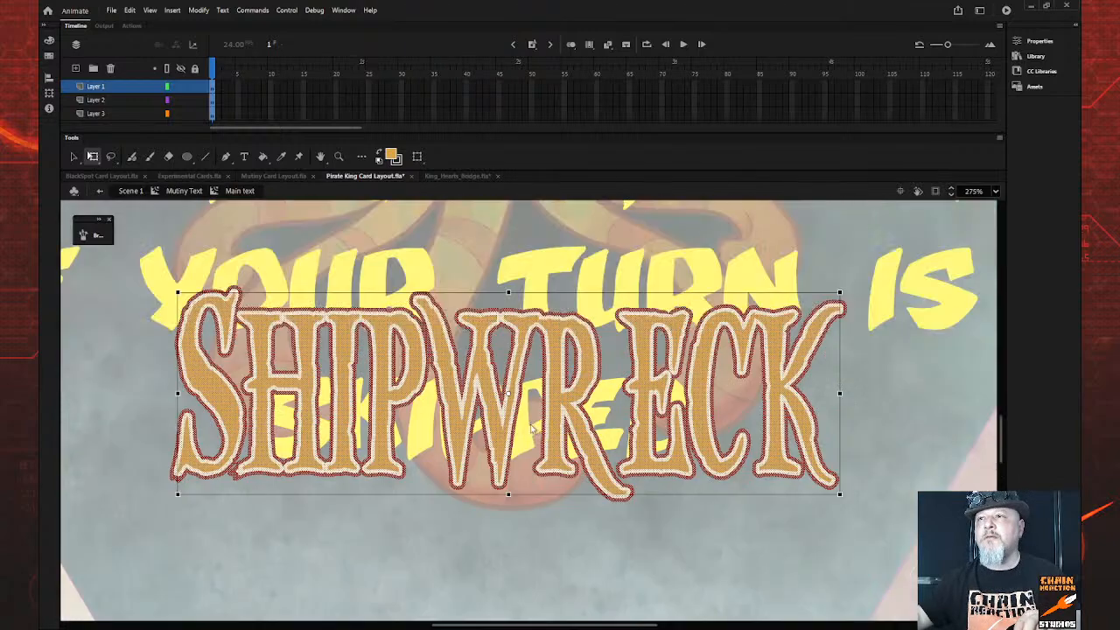
Move the upright SHIPWRECK lettering up the card to directly below the PIRATE KING title for comparison
scroll(531, 428, "up", 5)
scroll(534, 455, "down", 3)
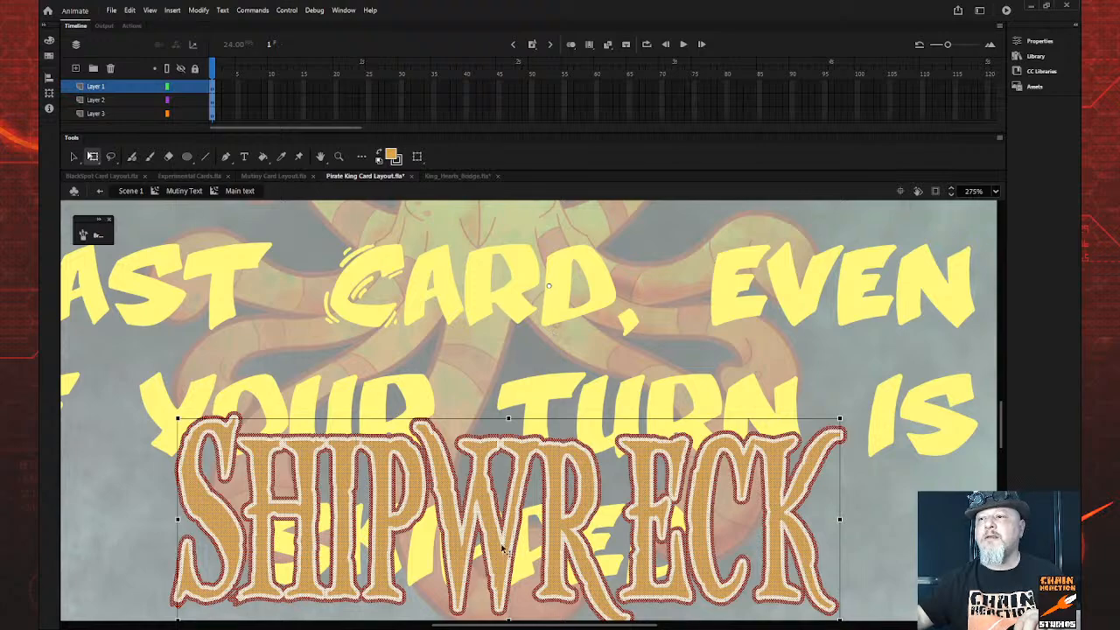
left_click_drag(529, 494, 545, 223)
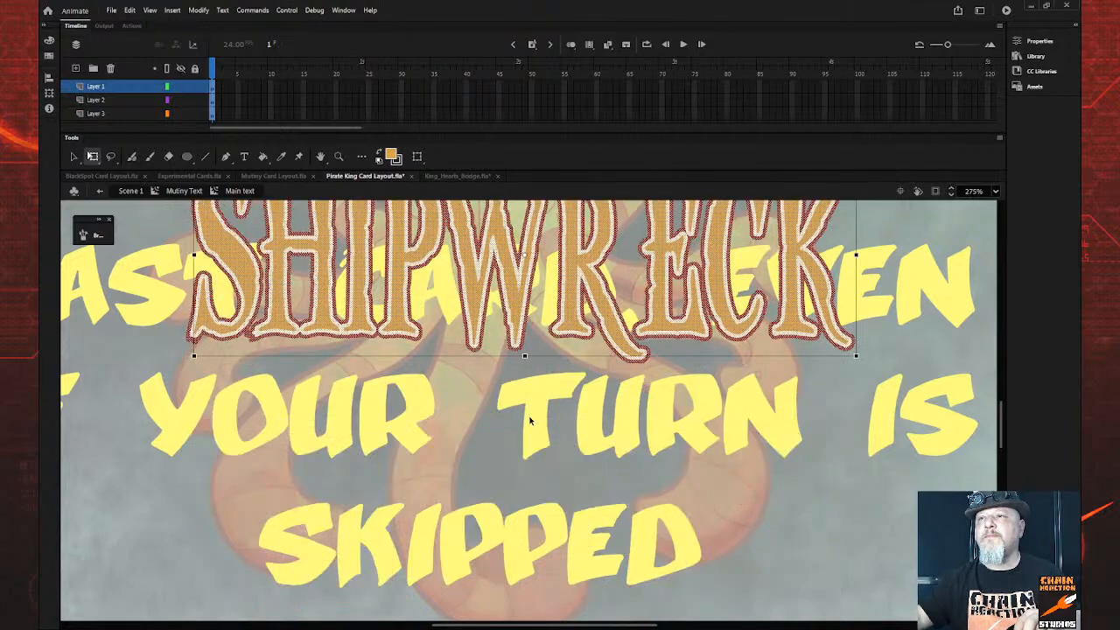
scroll(531, 434, "up", 5)
scroll(530, 435, "up", 3)
scroll(528, 438, "down", 3)
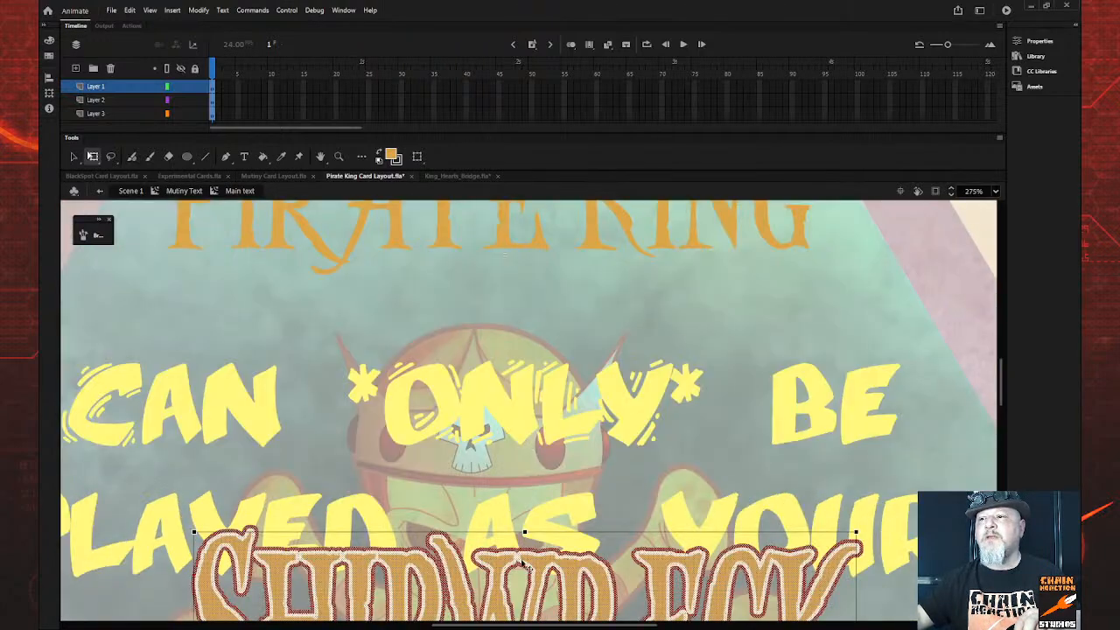
left_click_drag(532, 567, 494, 319)
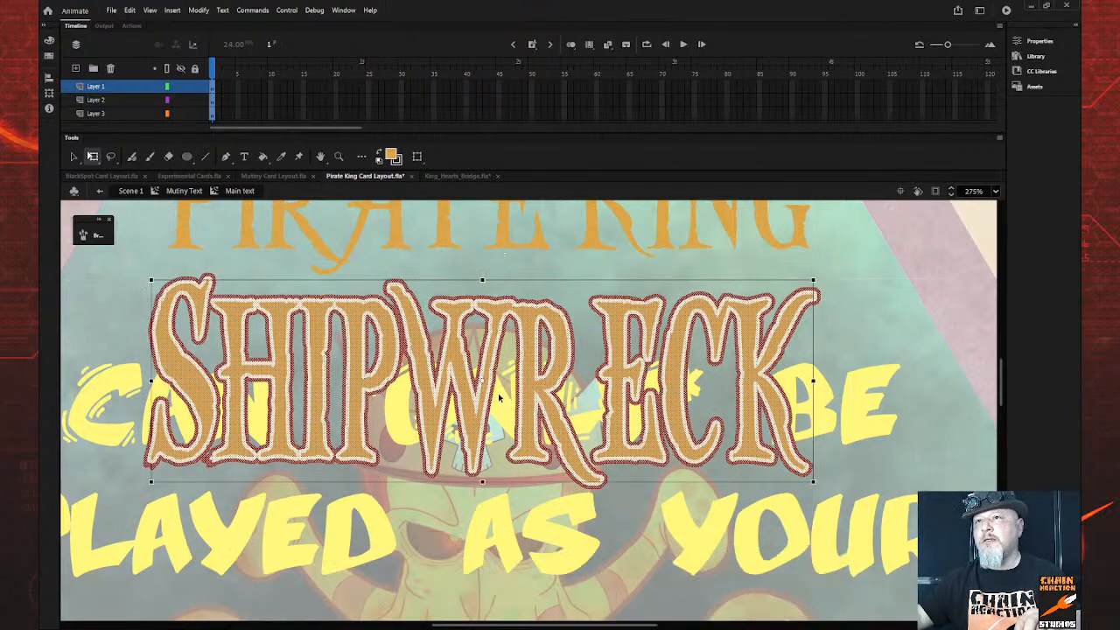
scroll(499, 398, "up", 3)
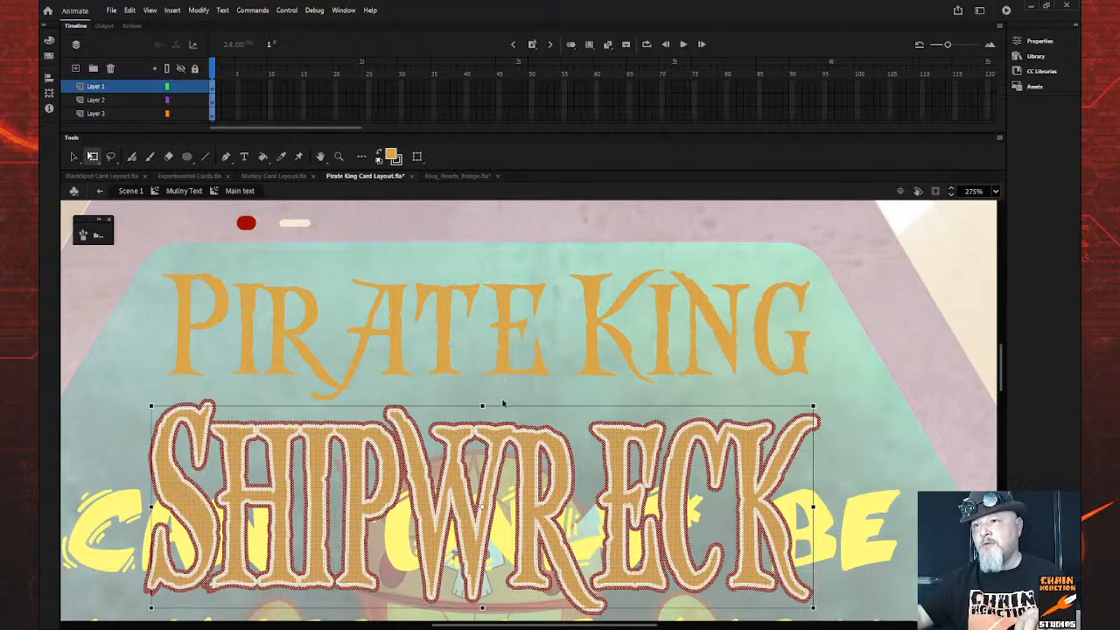
Delete the upright SHIPWRECK lettering below the PIRATE KING title
left_click_drag(452, 623, 509, 624)
left_click_drag(452, 535, 1051, 370)
key("Delete")
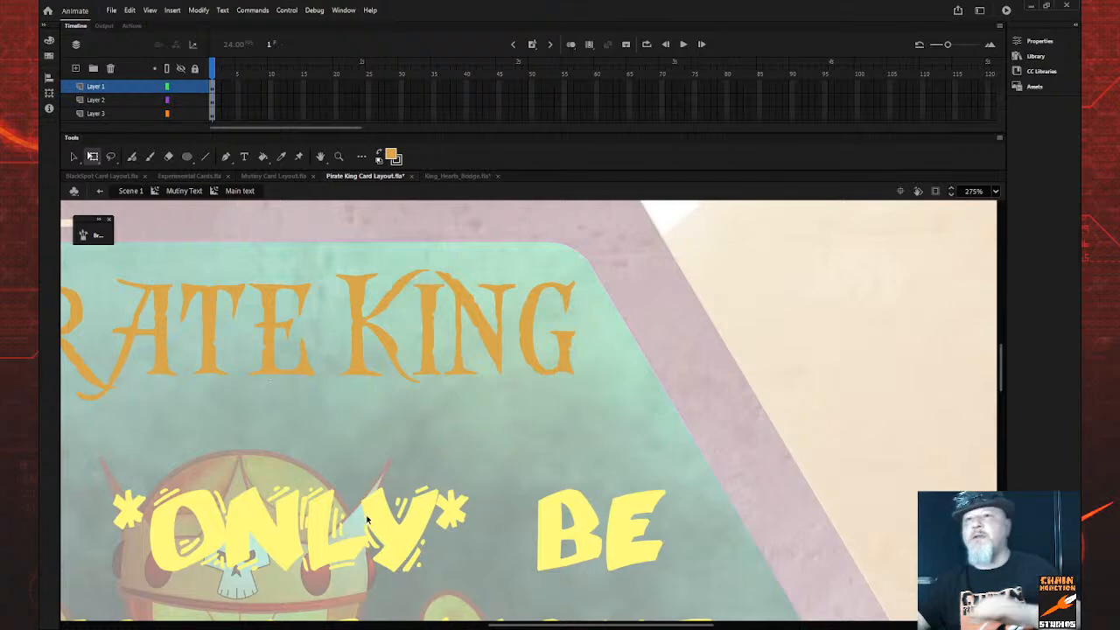
scroll(516, 601, "left", 5)
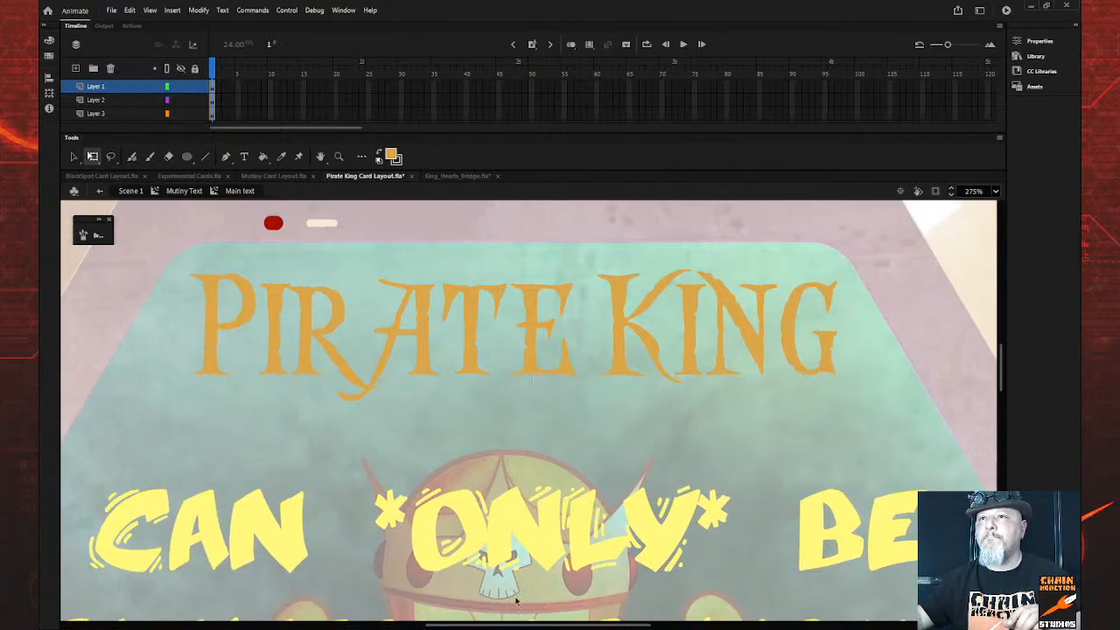
Stretch the PIRATE and KING text objects slightly taller together, and break them apart into editable letter shapes
left_click_drag(155, 255, 849, 418)
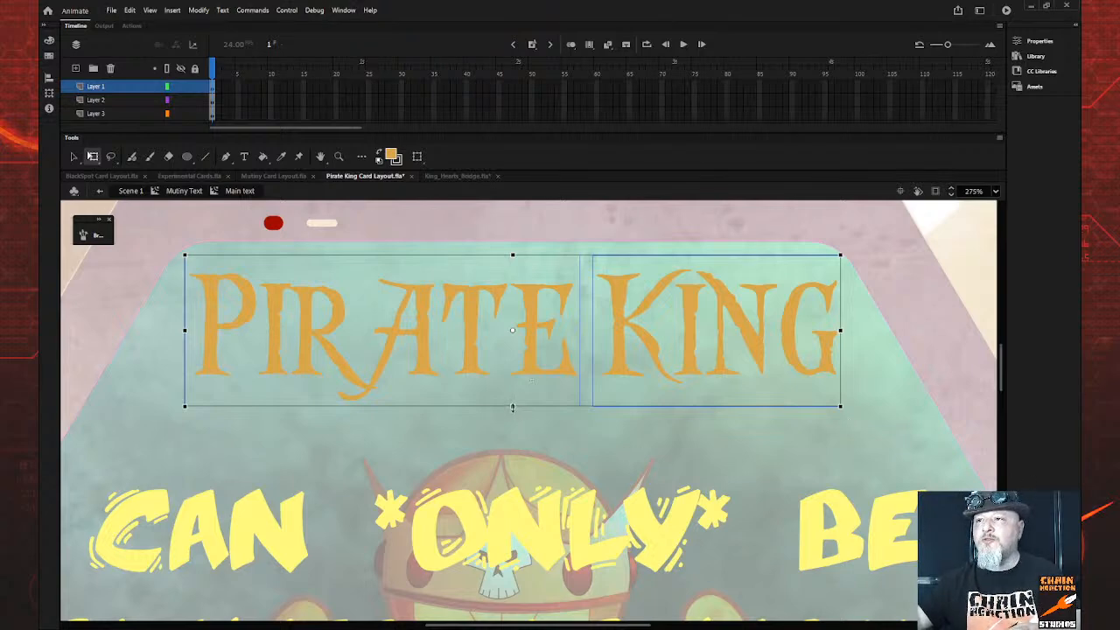
left_click_drag(513, 407, 508, 432)
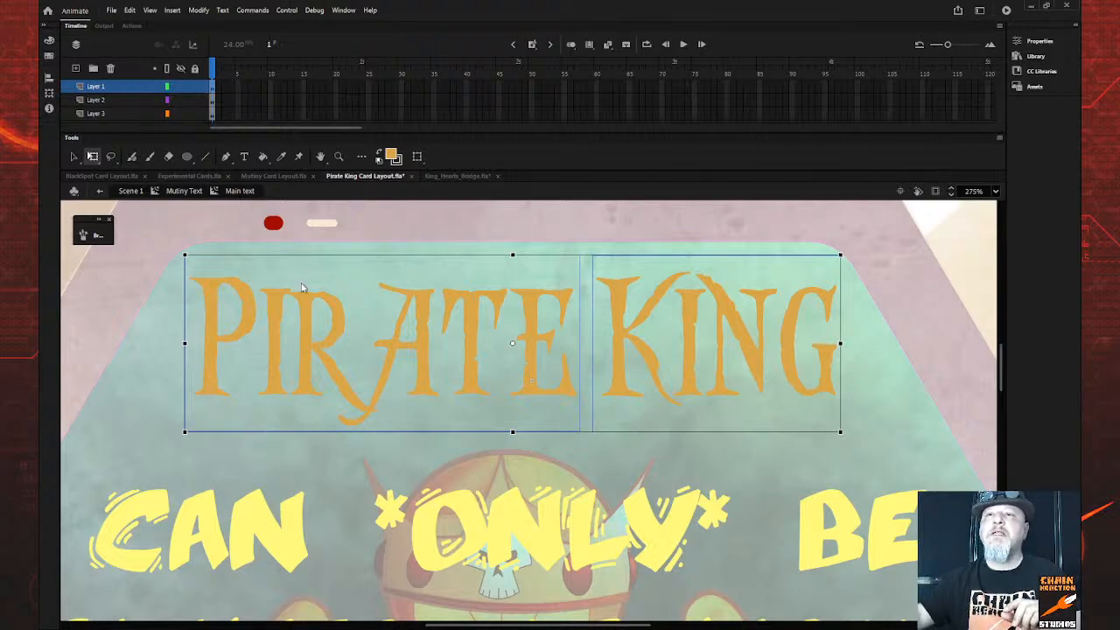
key("ctrl+b")
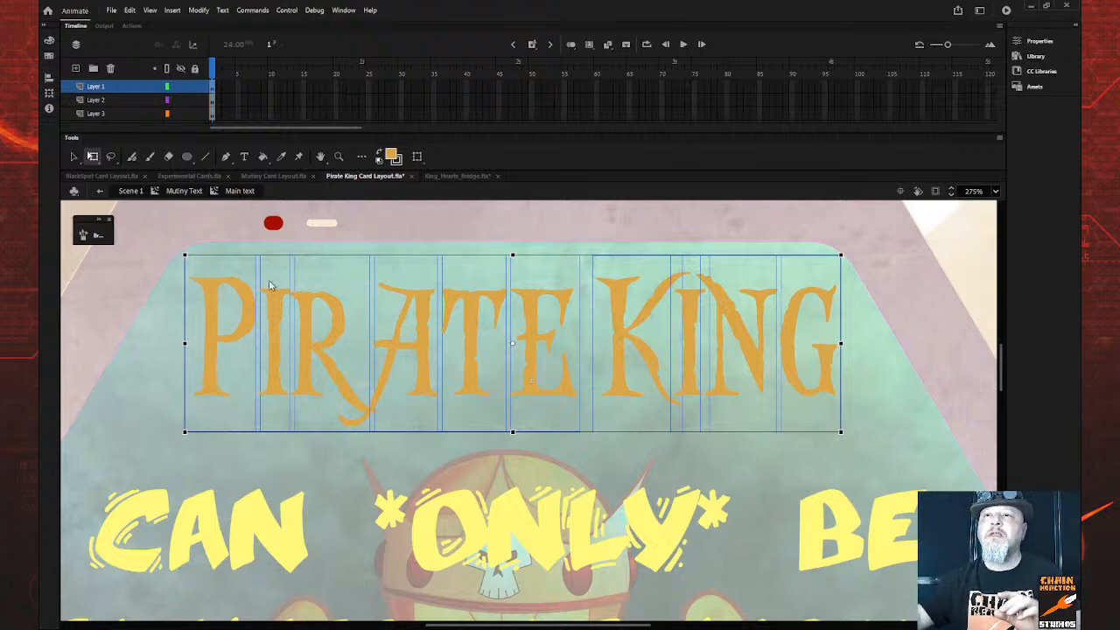
key("ctrl+b")
left_click(163, 384)
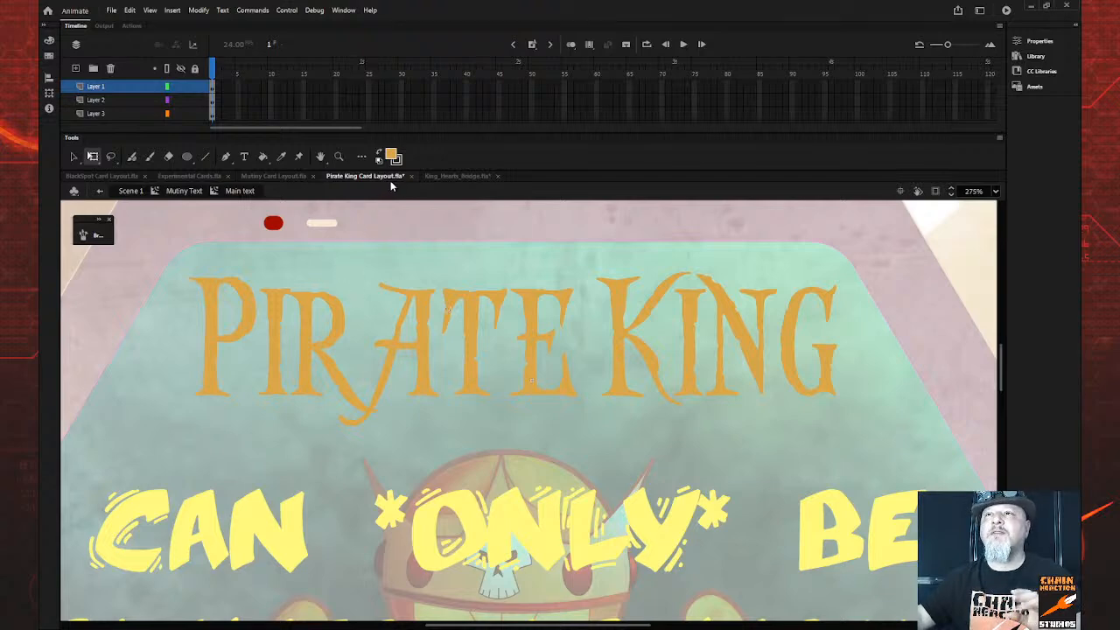
Sample the cream sample stroke above the panel and apply it as an outline to every letter of PIRATE KING
key("i")
left_click(324, 224)
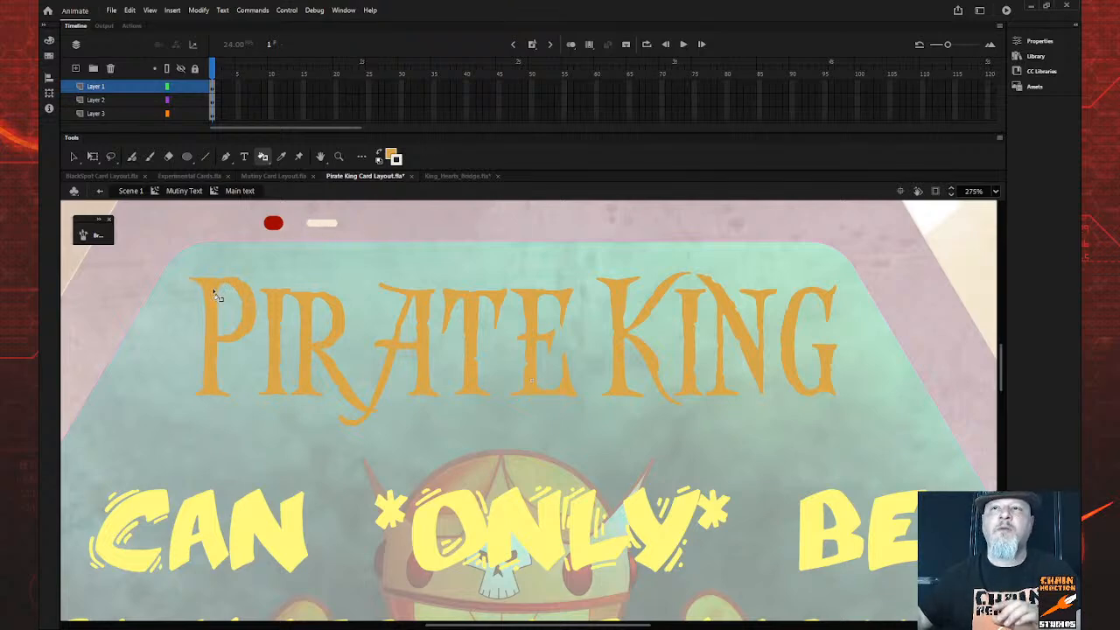
left_click(278, 308)
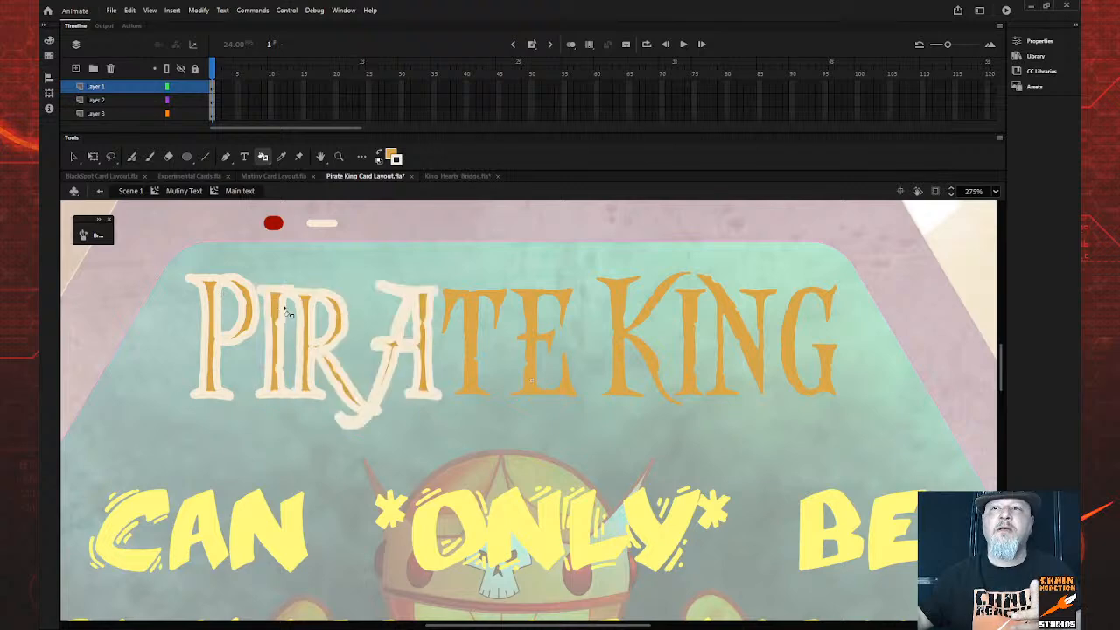
left_click(471, 331)
left_click(535, 325)
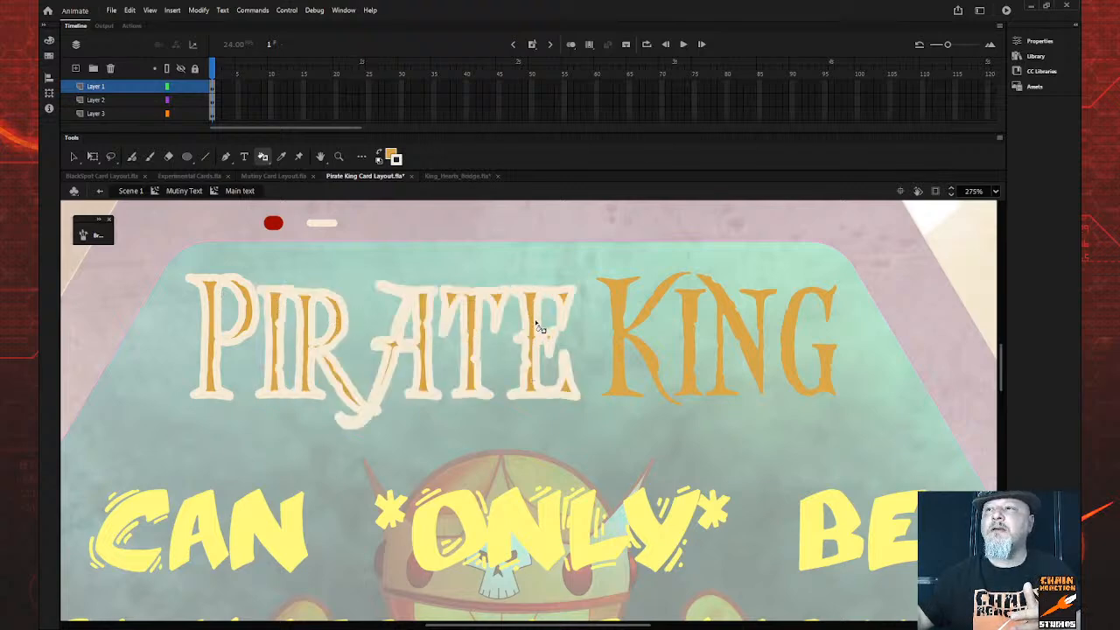
left_click(663, 328)
left_click(696, 326)
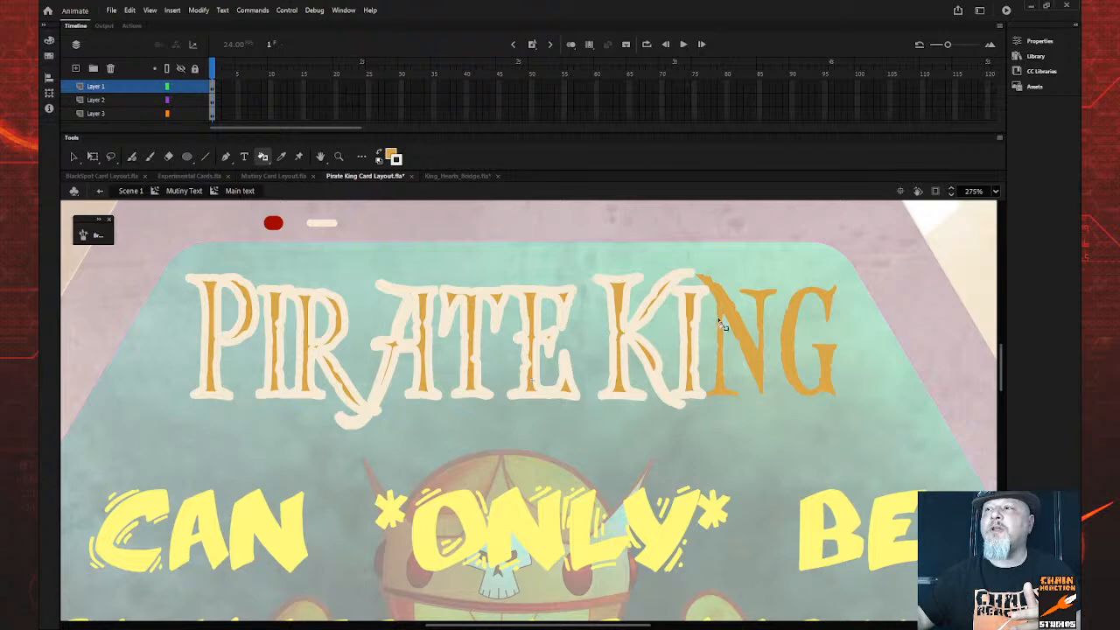
left_click(733, 323)
left_click(789, 328)
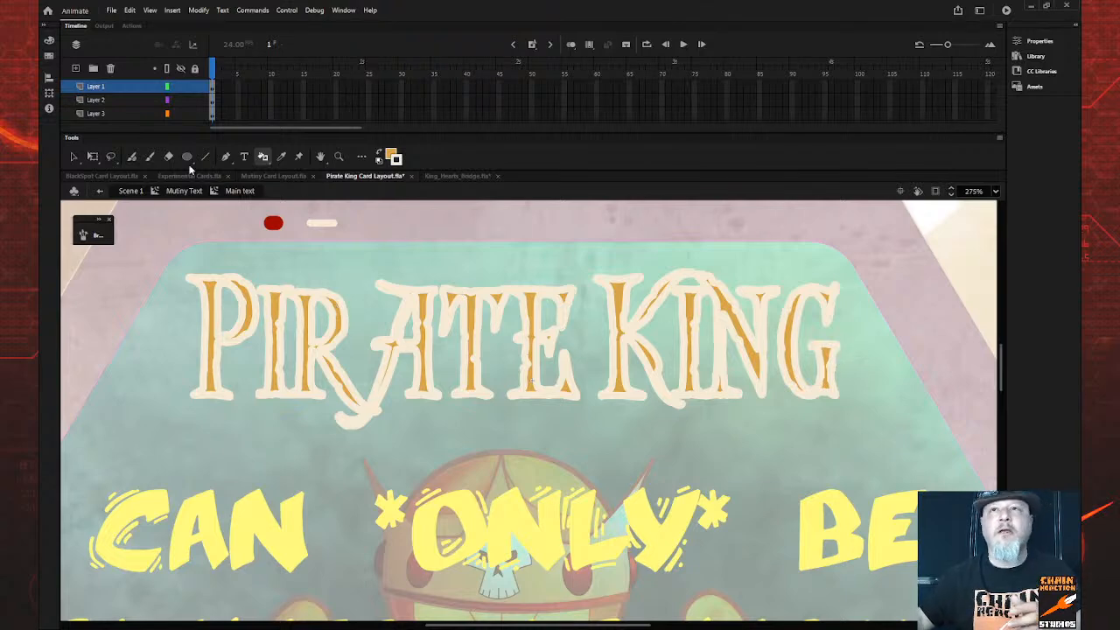
Move the cream outlines of the PIRATE KING letters from Layer 1 to the same position on Layer 2
left_click(73, 157)
left_click_drag(166, 257, 914, 447)
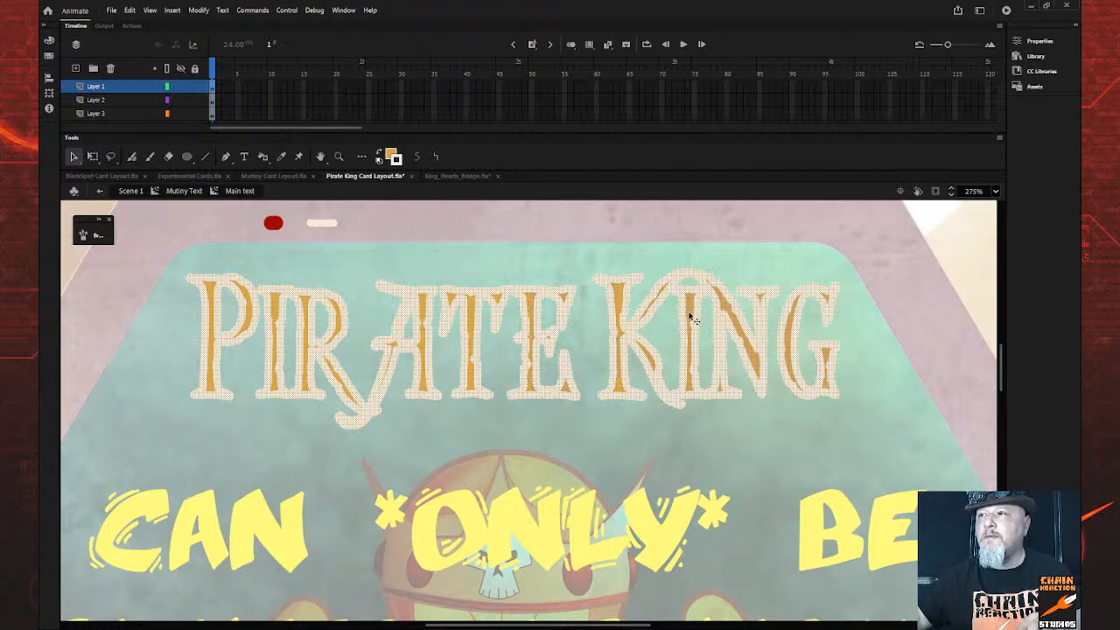
left_click(763, 358)
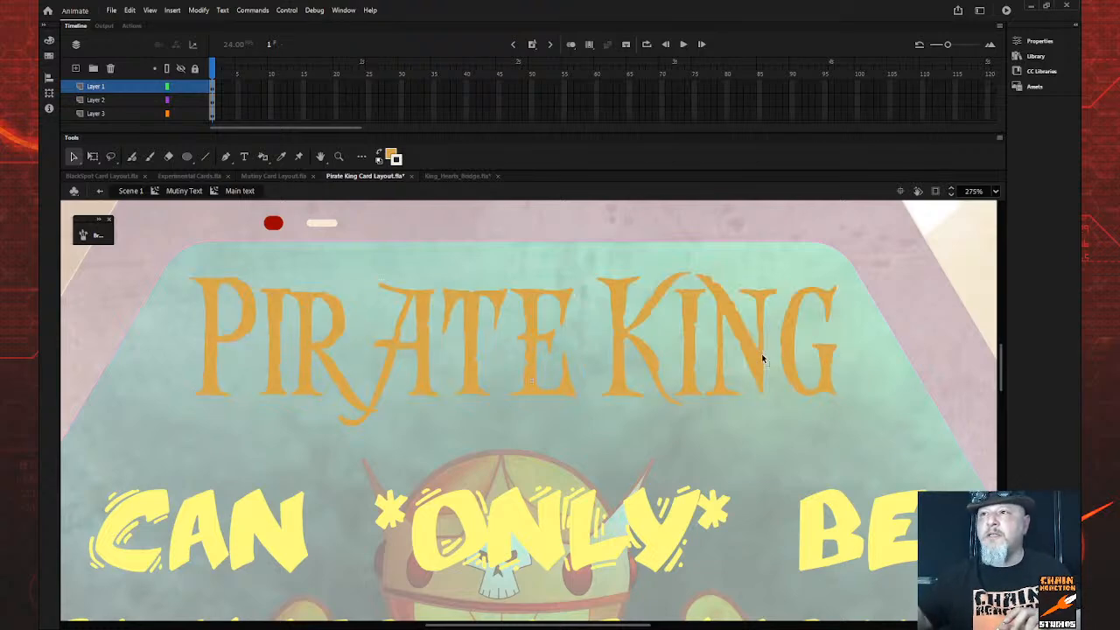
left_click(125, 100)
left_click(126, 324)
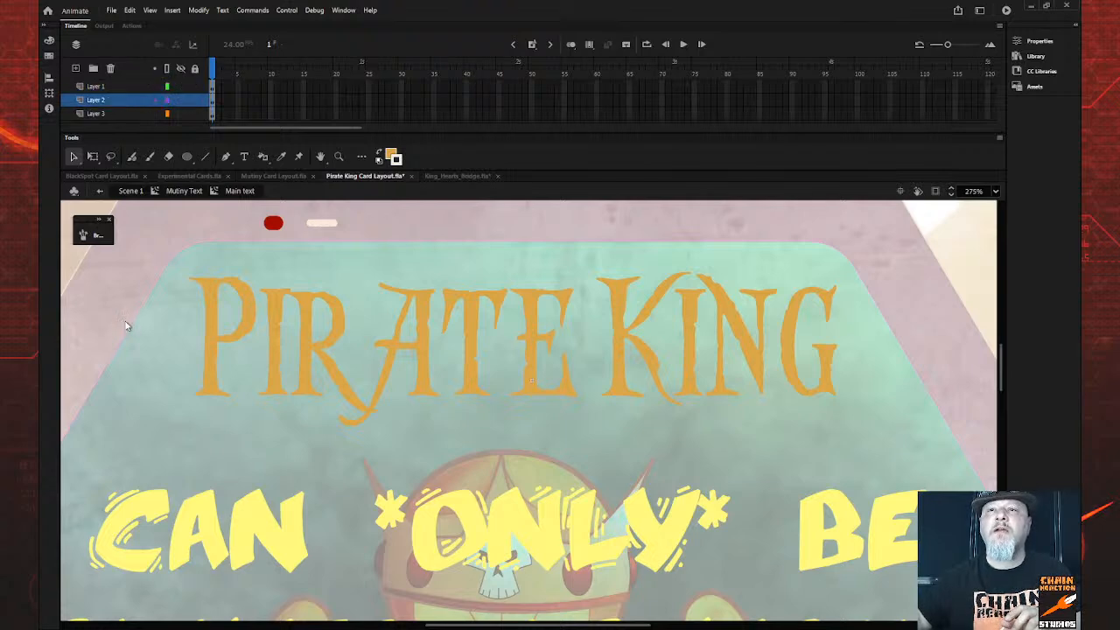
key("ctrl+shift+v")
left_click(176, 373)
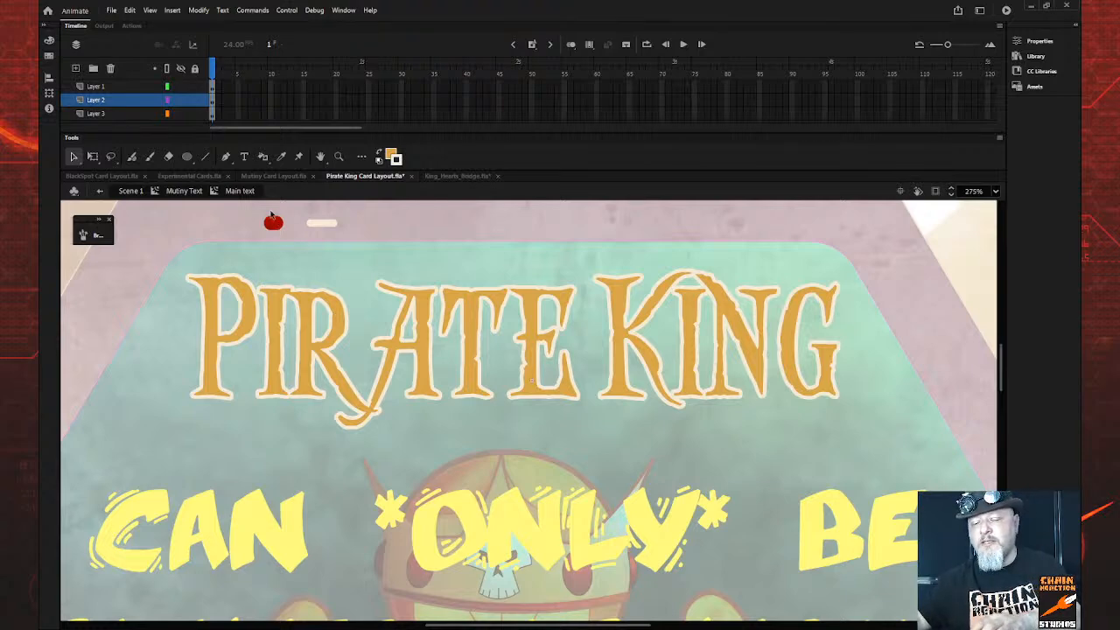
Add a thicker dark red outline of the PIRATE KING letters on Layer 3, and delete the red and cream sample strokes above the panel
left_click(274, 224)
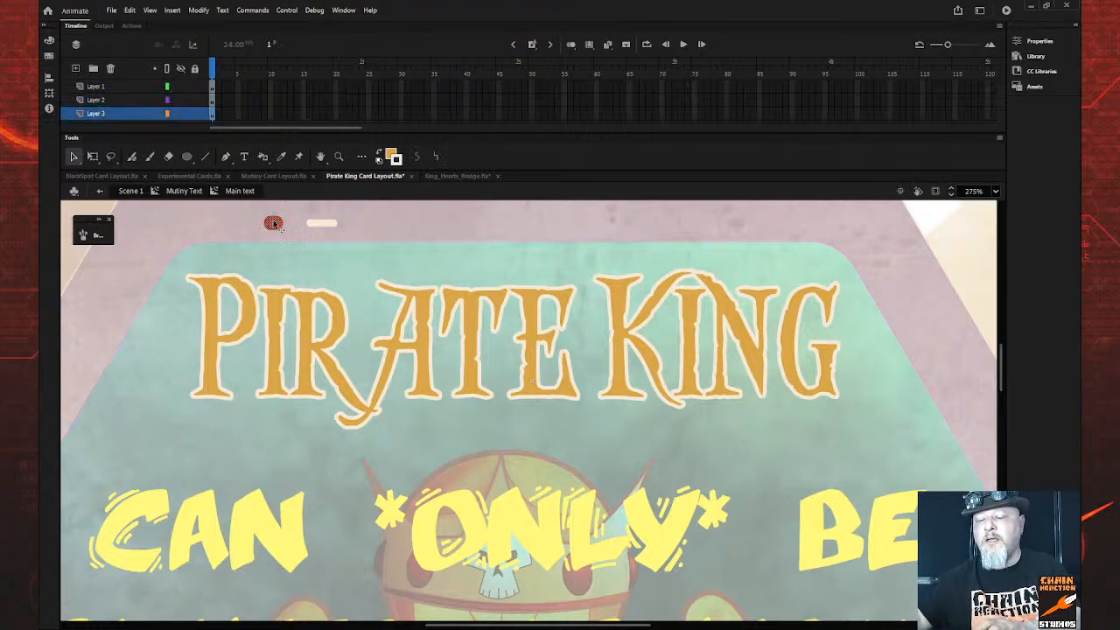
left_click(1042, 43)
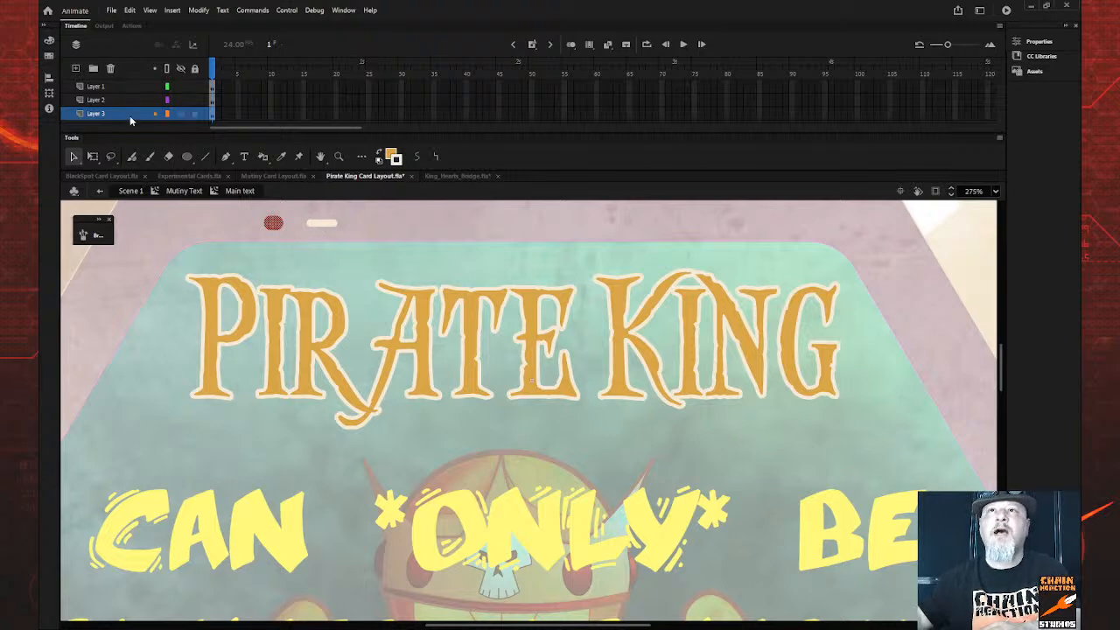
left_click(137, 276)
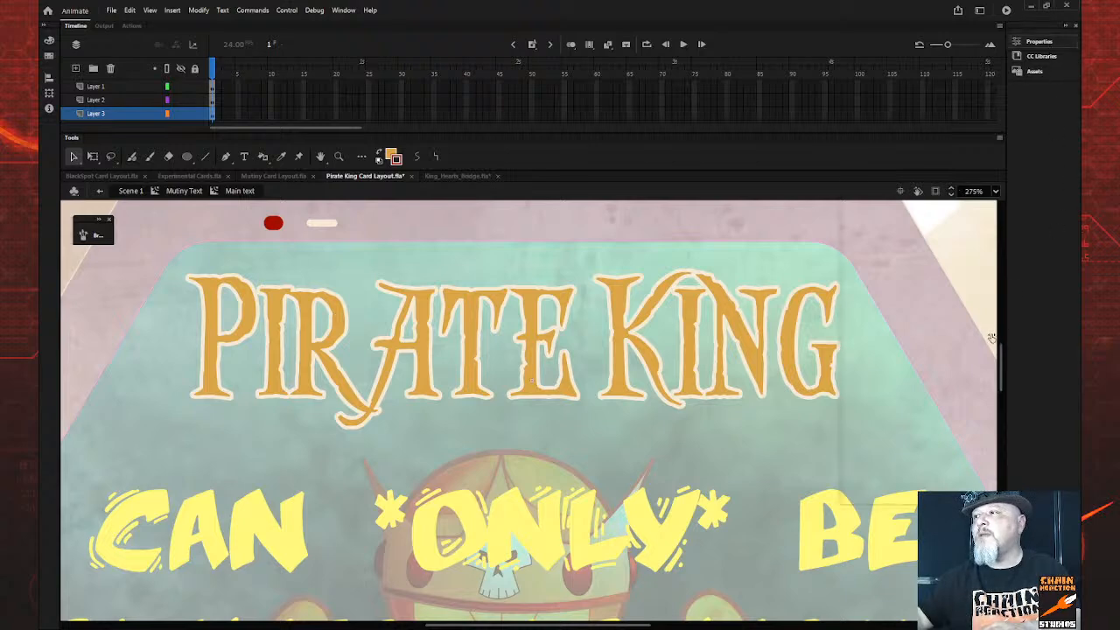
key("ctrl+z")
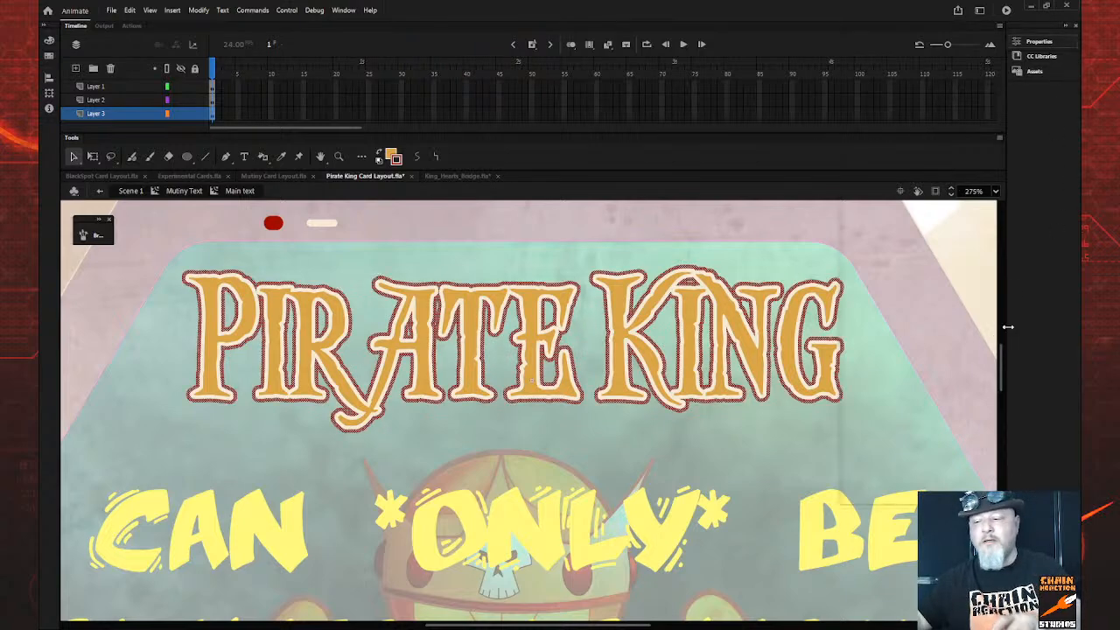
left_click(616, 255)
left_click_drag(244, 213, 361, 238)
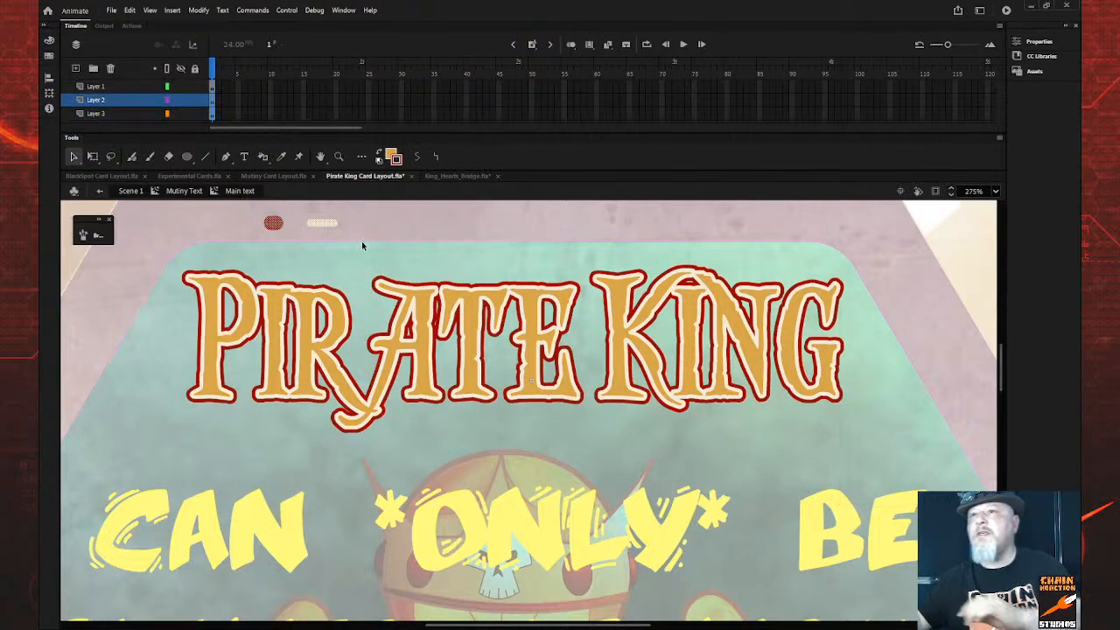
key("Delete")
Select the PIRATE KING artwork on all three layers and nudge it to centre it at the top of the teal panel
key("z")
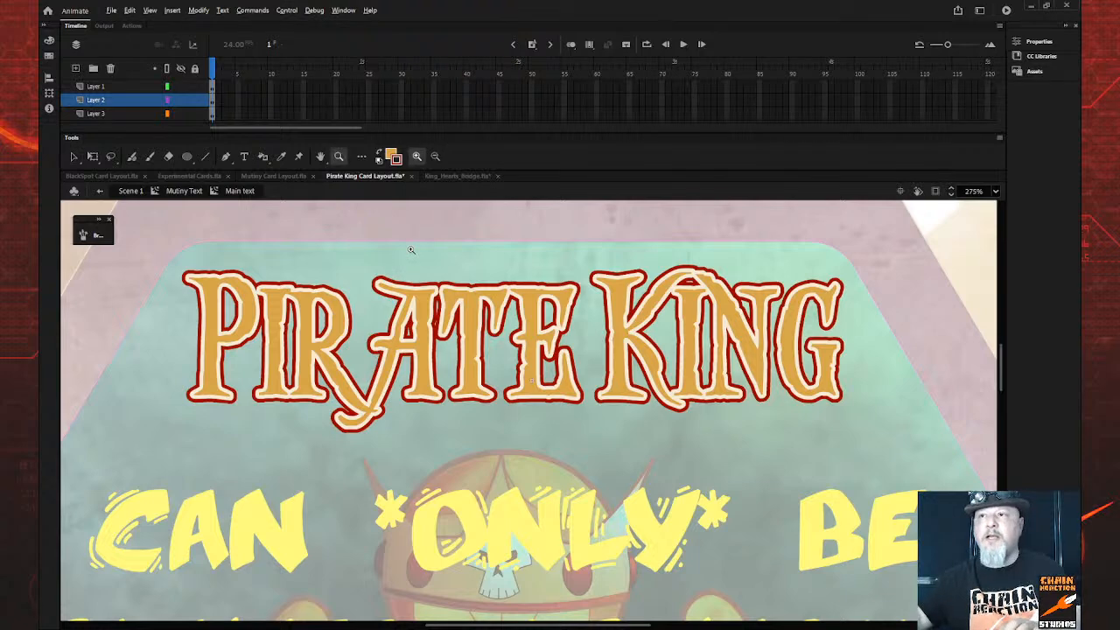
left_click(411, 250, "alt")
left_click(654, 354, "alt")
left_click(686, 368, "alt")
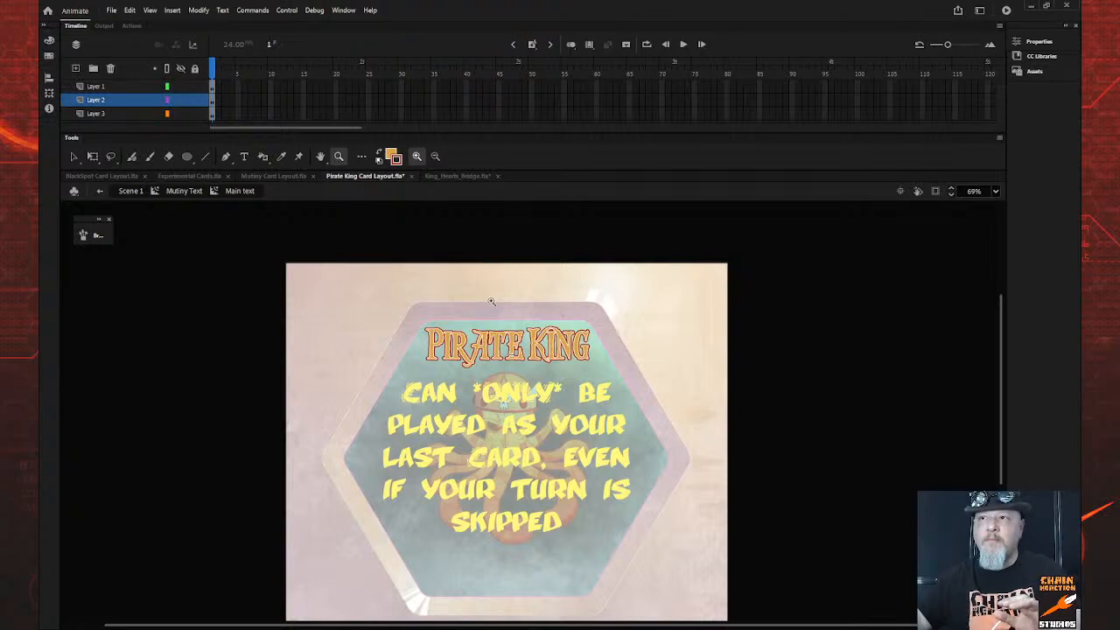
left_click(138, 88)
left_click(135, 112, "shift")
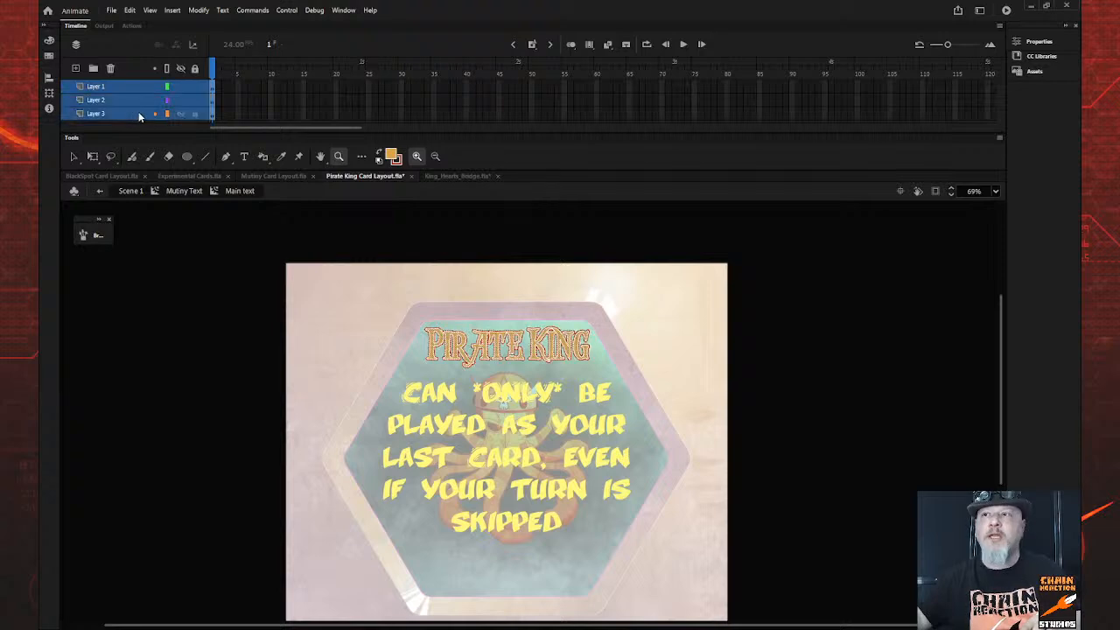
key("q")
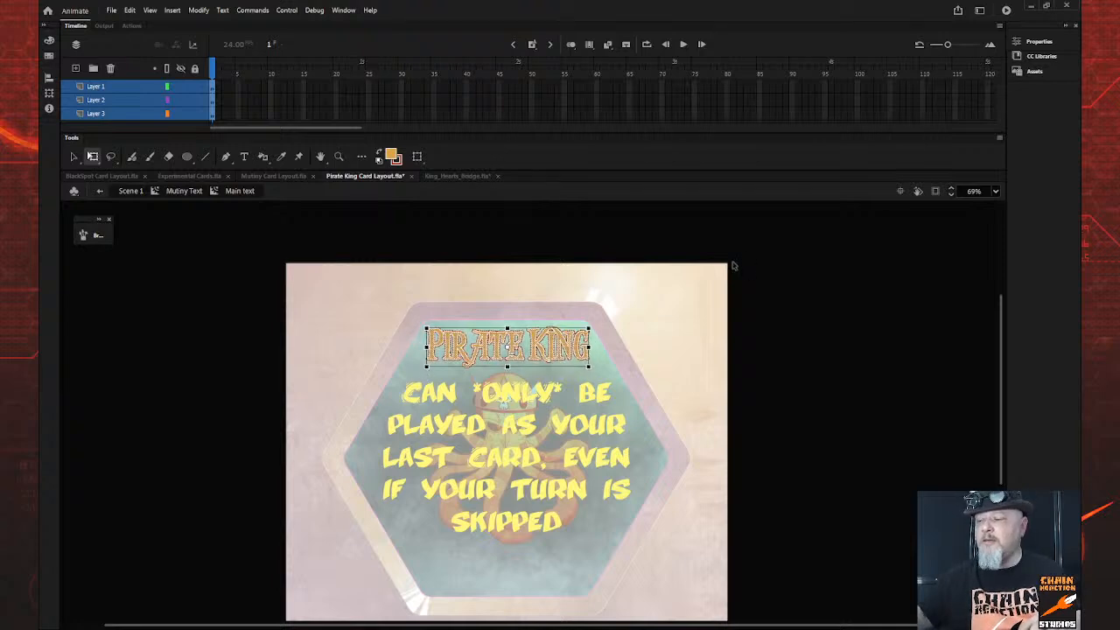
key("Right")
key("Right")
key("Right")
key("Right")
key("Right")
key("Right")
key("Right")
key("Right")
key("Down")
key("Down")
key("Down")
key("Left")
key("Left")
key("Left")
key("Left")
key("Left")
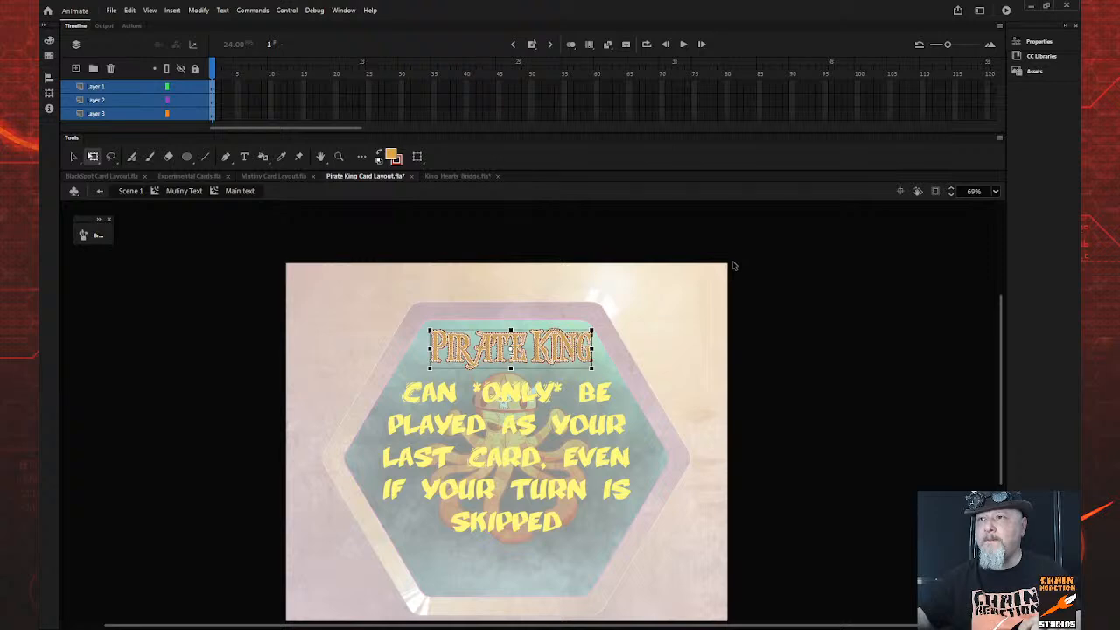
key("Up")
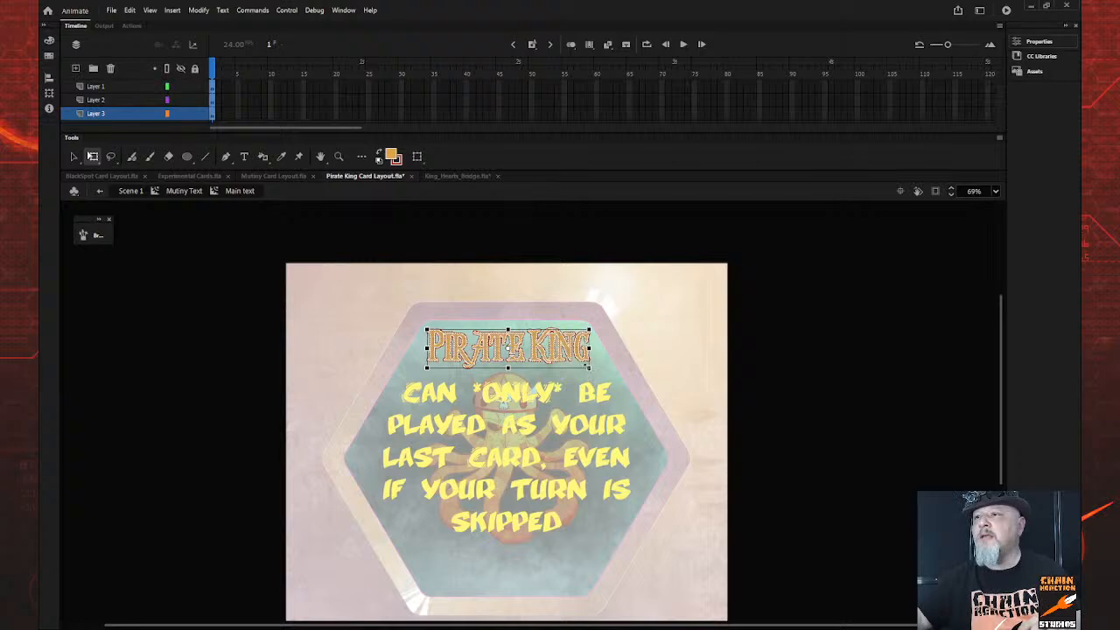
Enlarge the complete PIRATE KING title slightly about its centre and stretch it a little taller
left_click_drag(588, 372, 590, 372)
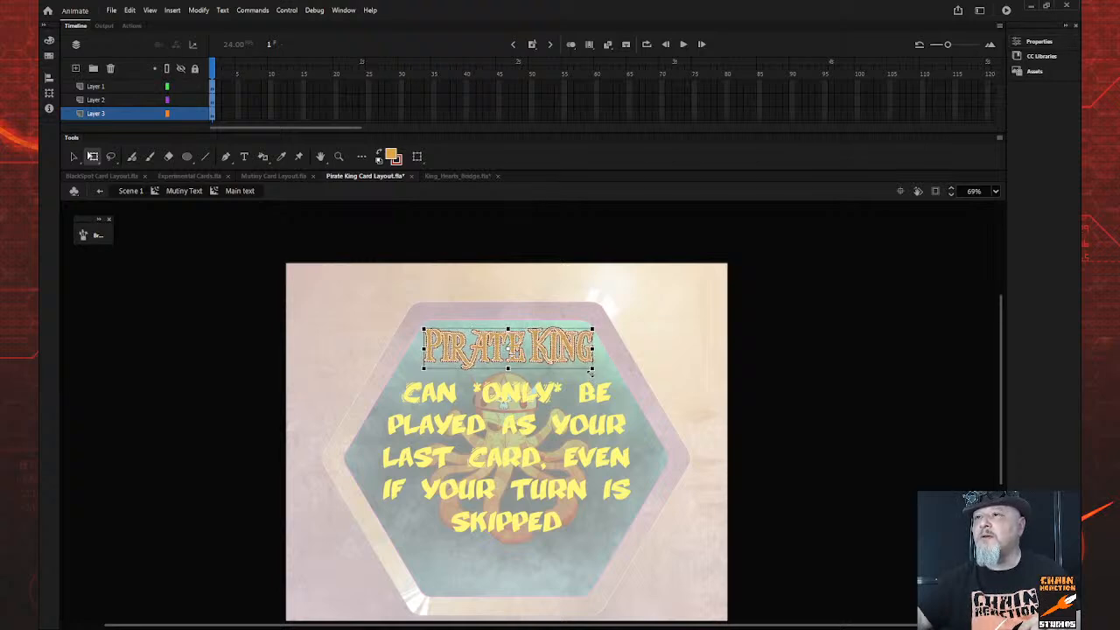
left_click_drag(508, 368, 507, 369)
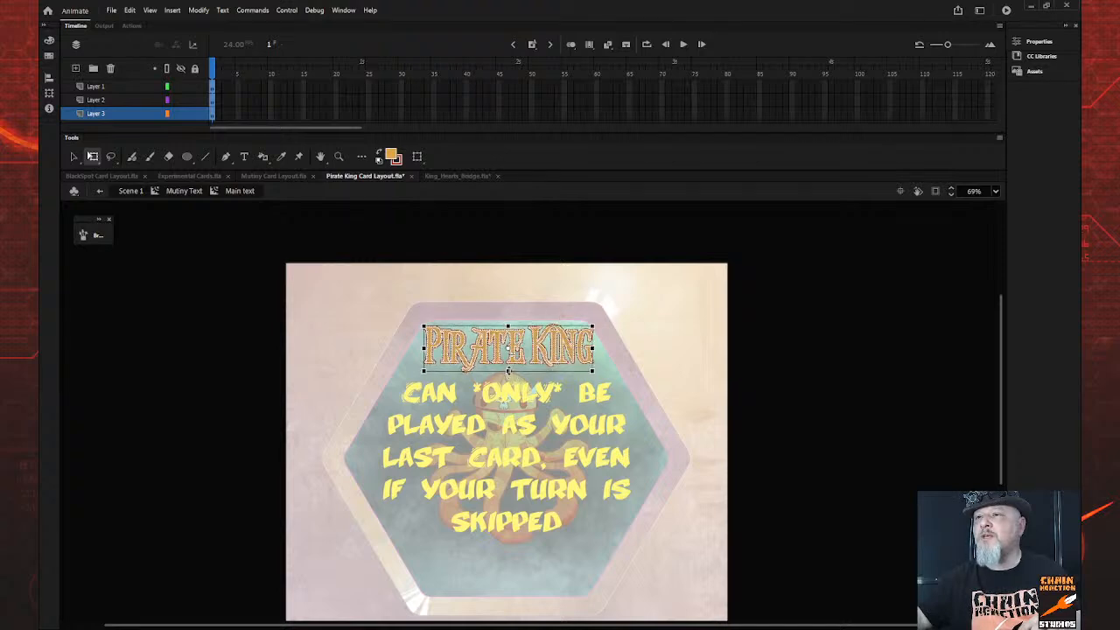
left_click(666, 337)
Copy the PIRATE KING title to the bottom of the teal panel, rotate the copy 180 degrees and centre it below SKIPPED
left_click_drag(373, 304, 664, 383)
key("v")
left_click(677, 371)
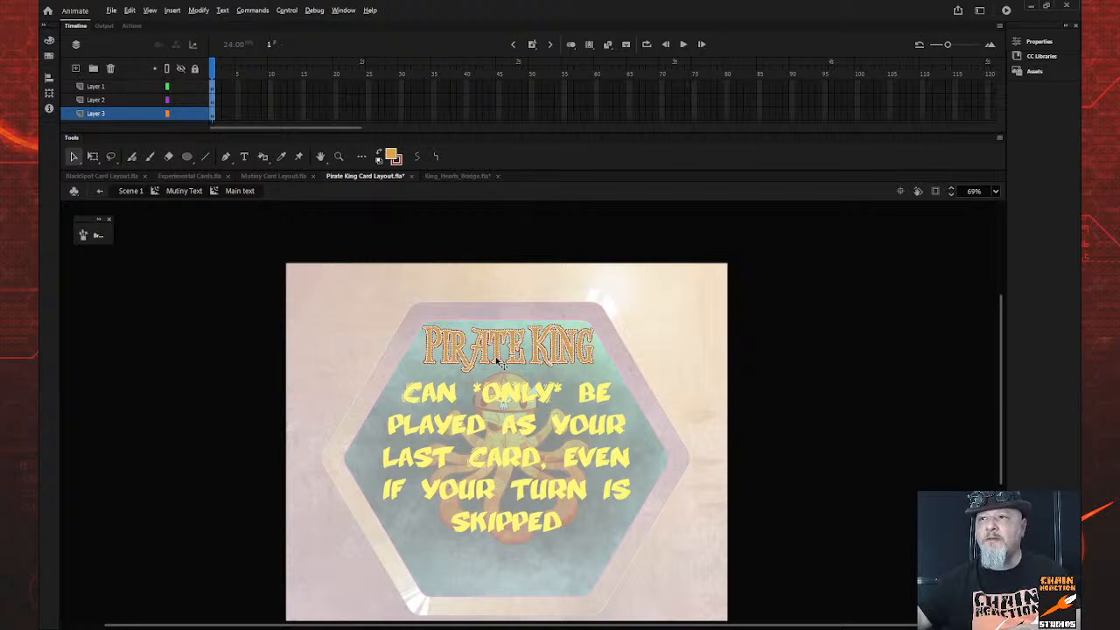
left_click_drag(498, 363, 490, 576)
key("q")
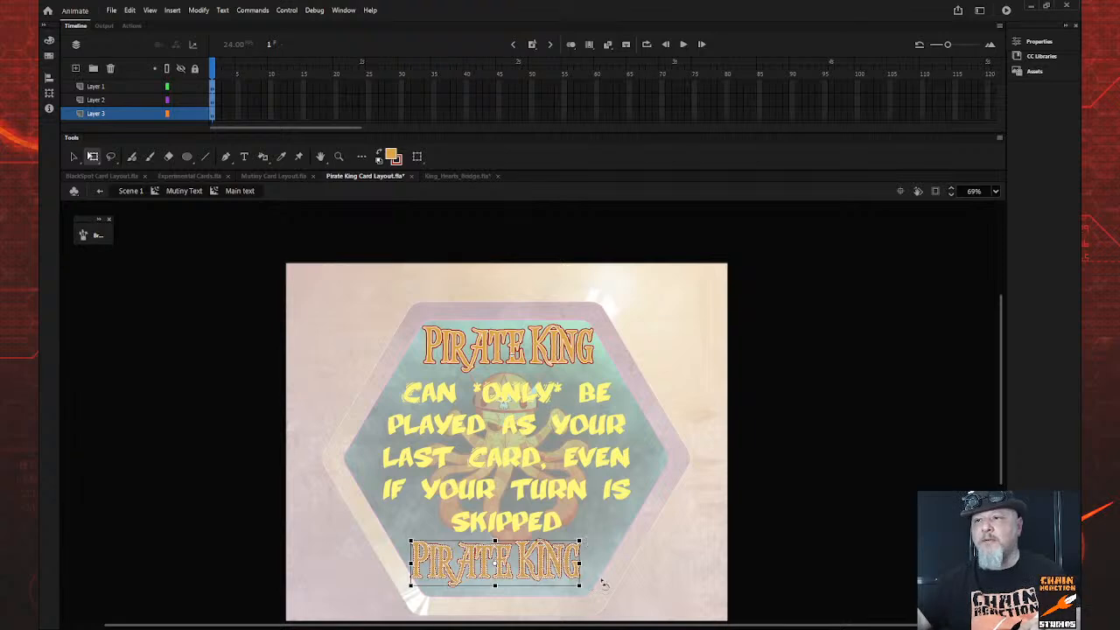
left_click_drag(602, 583, 389, 543)
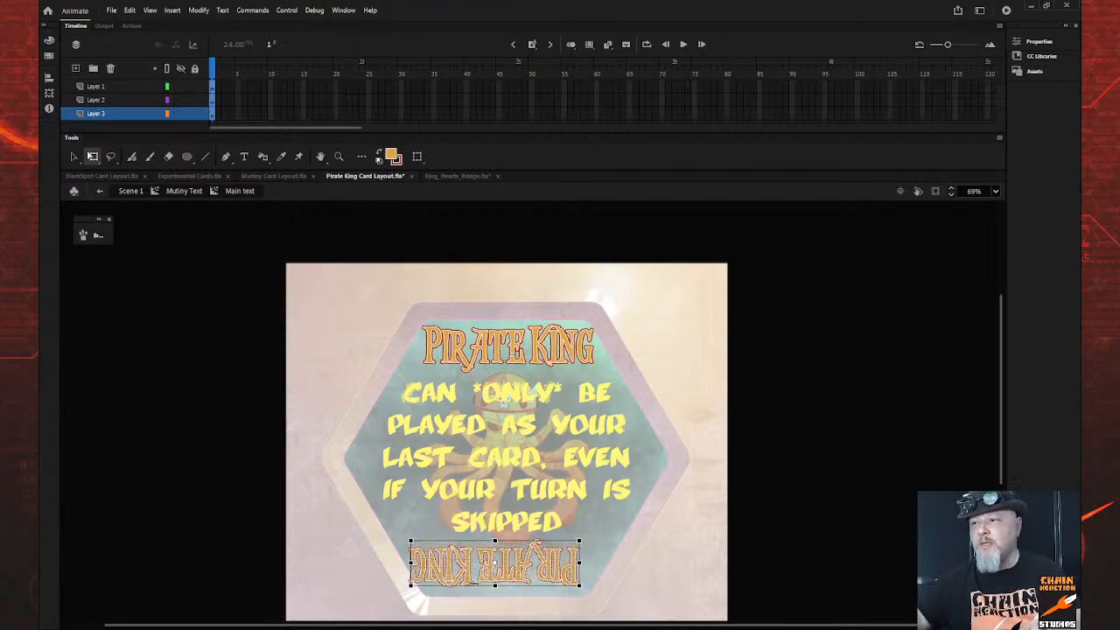
left_click_drag(497, 583, 511, 586)
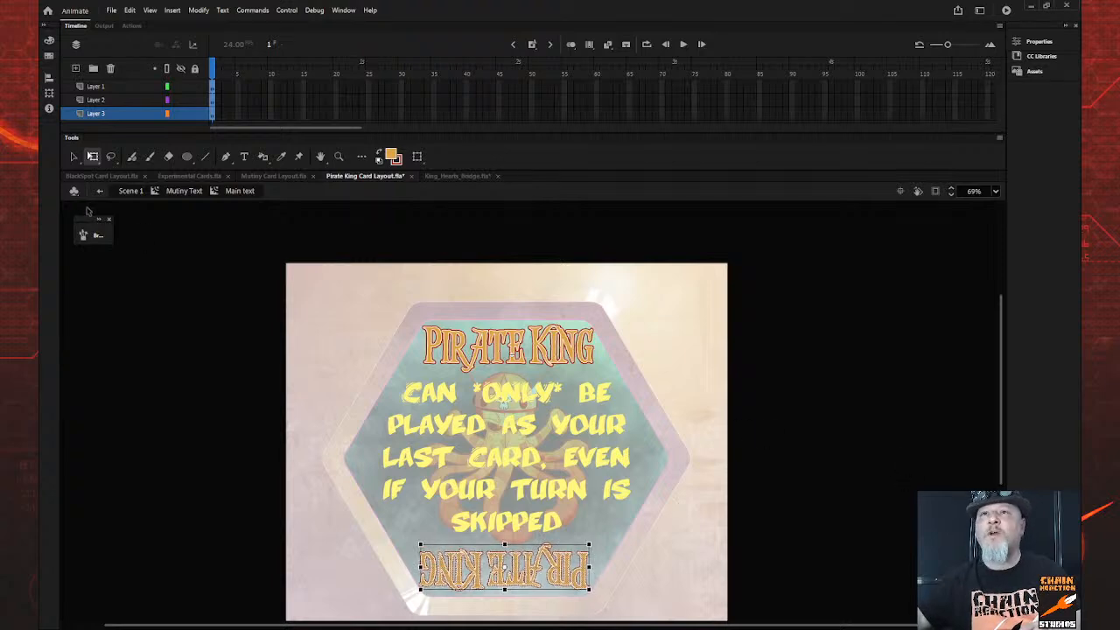
Return to Scene 1, deselect the card text and save the Pirate King card layout
left_click(125, 192)
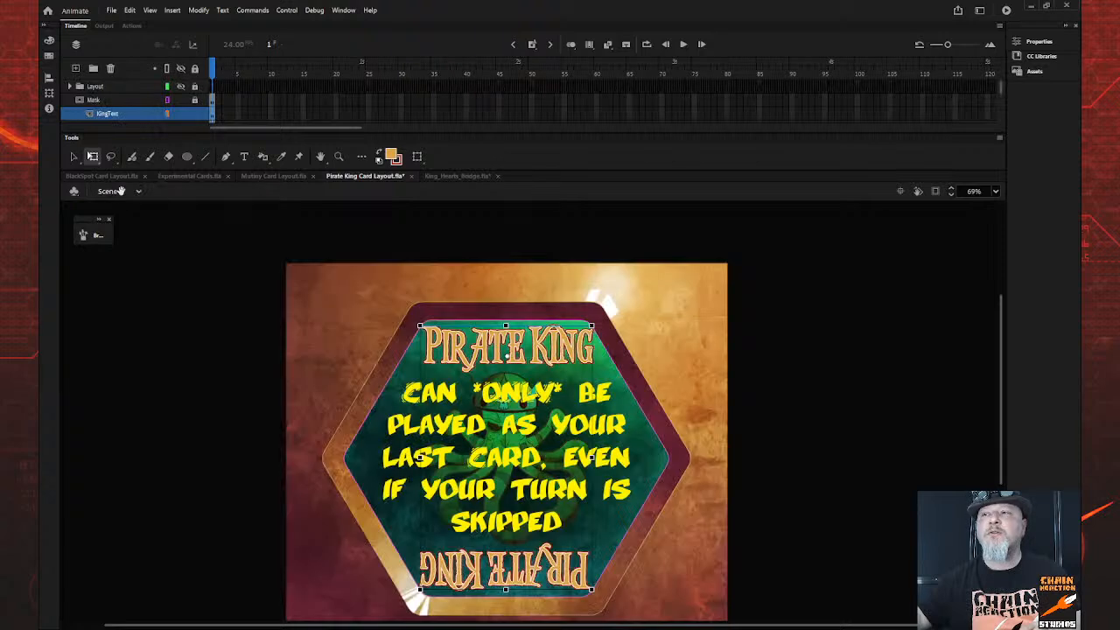
left_click(140, 262)
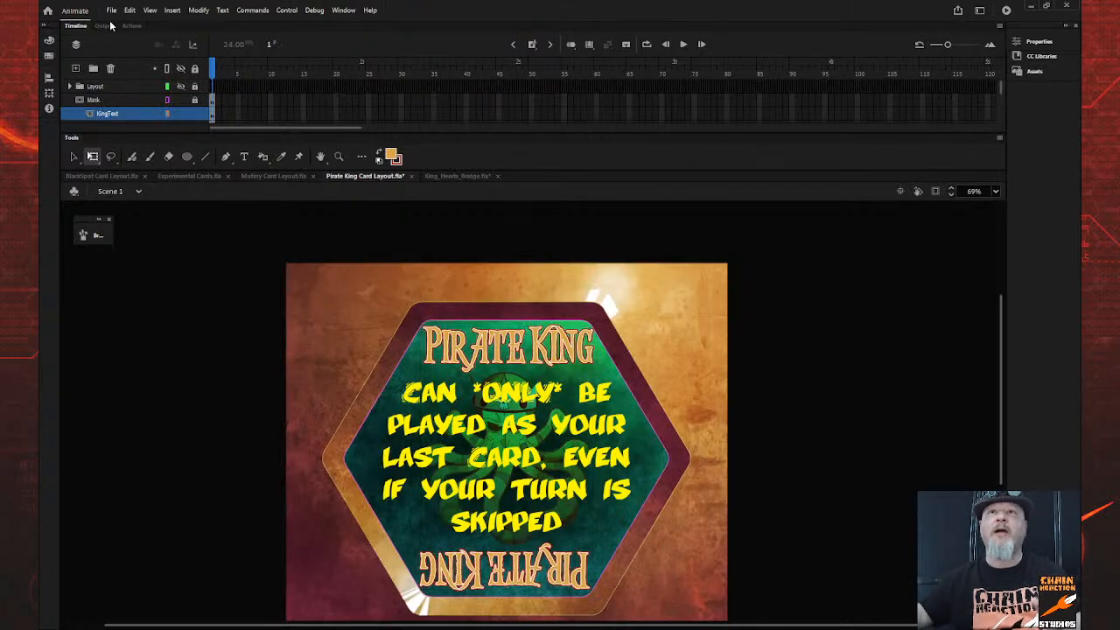
key("ctrl+s")
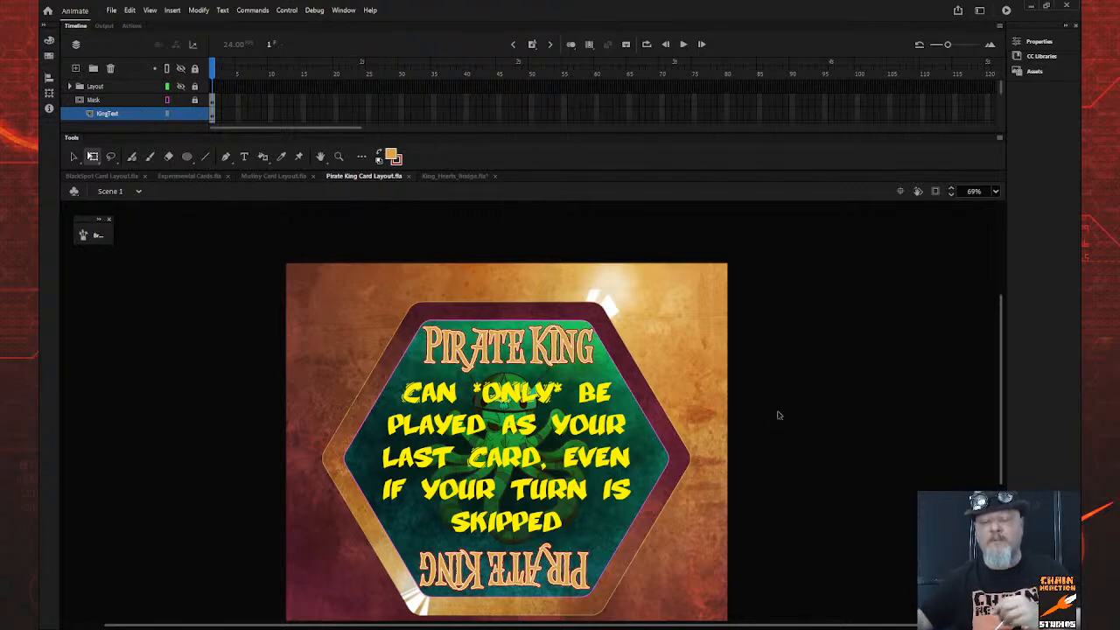
Unlock the King layer and enlarge the octopus king artwork about its centre until it spans nearly the full card width
key("z")
left_click(631, 446, "alt")
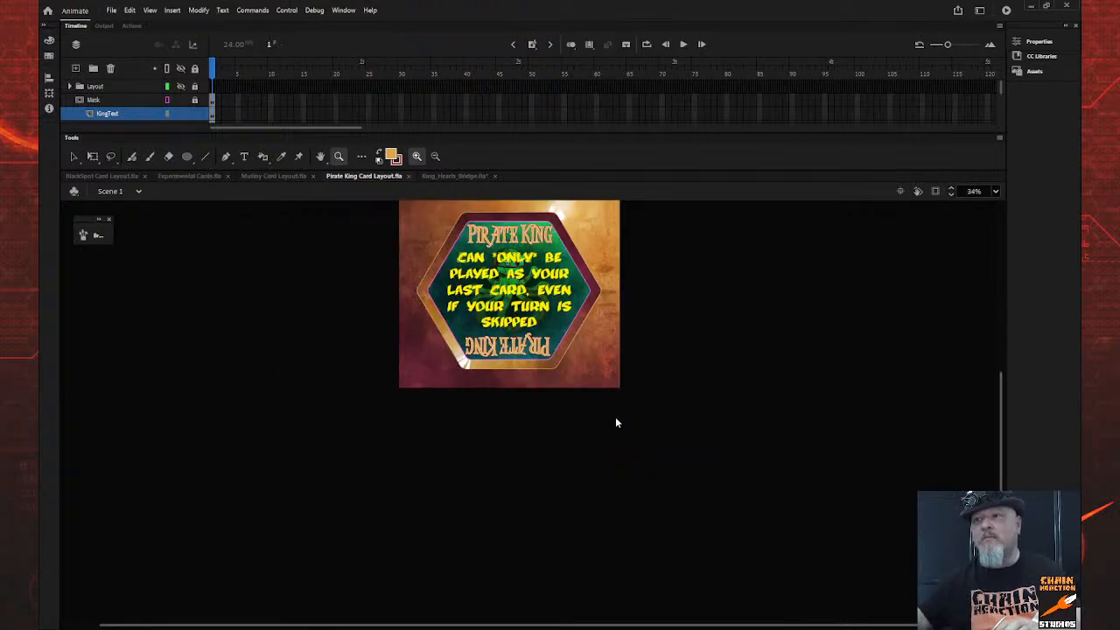
left_click_drag(374, 308, 676, 550)
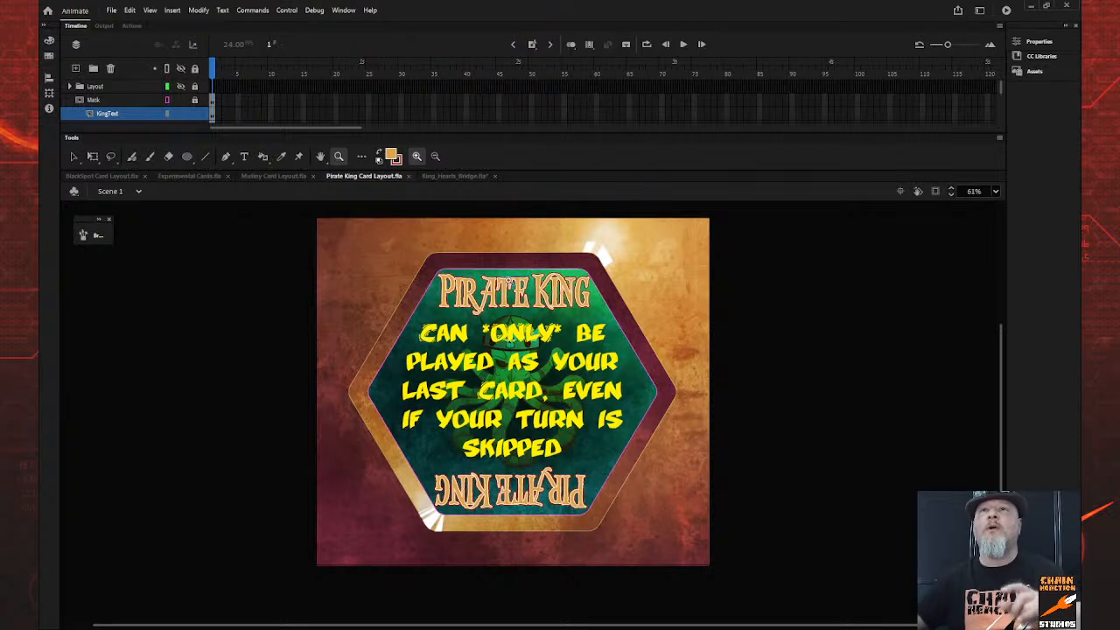
scroll(128, 88, "down", 3)
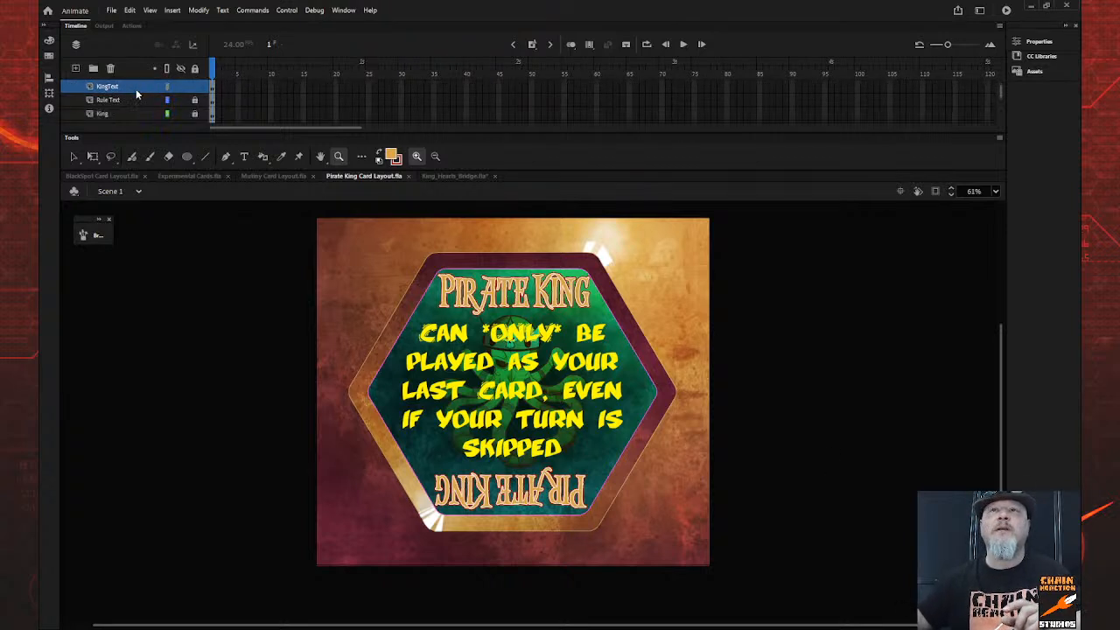
left_click(197, 69)
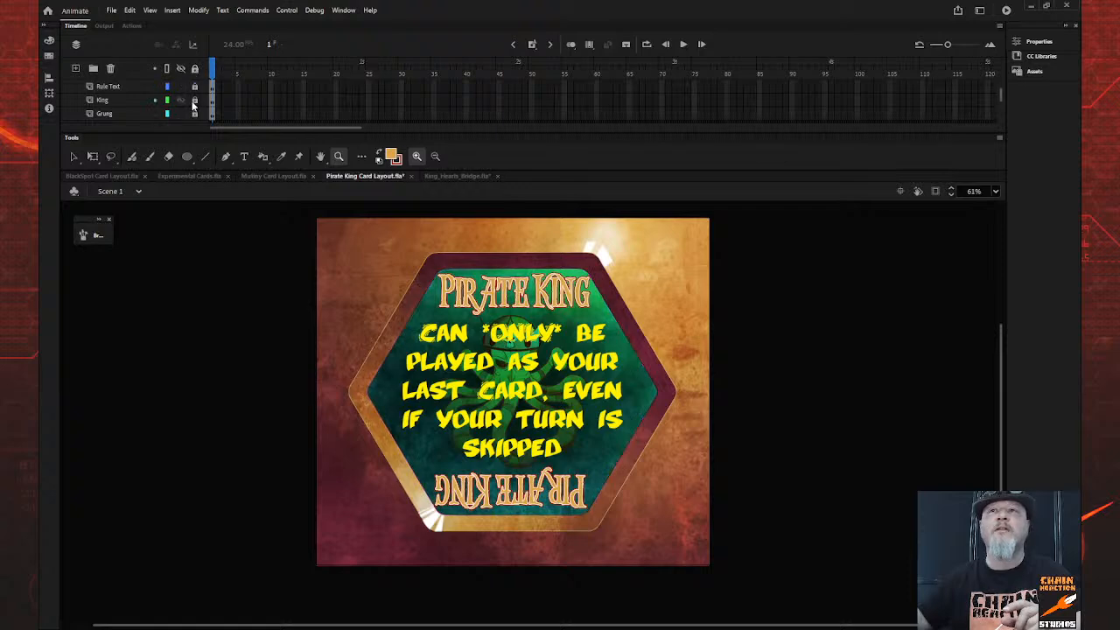
left_click(131, 102)
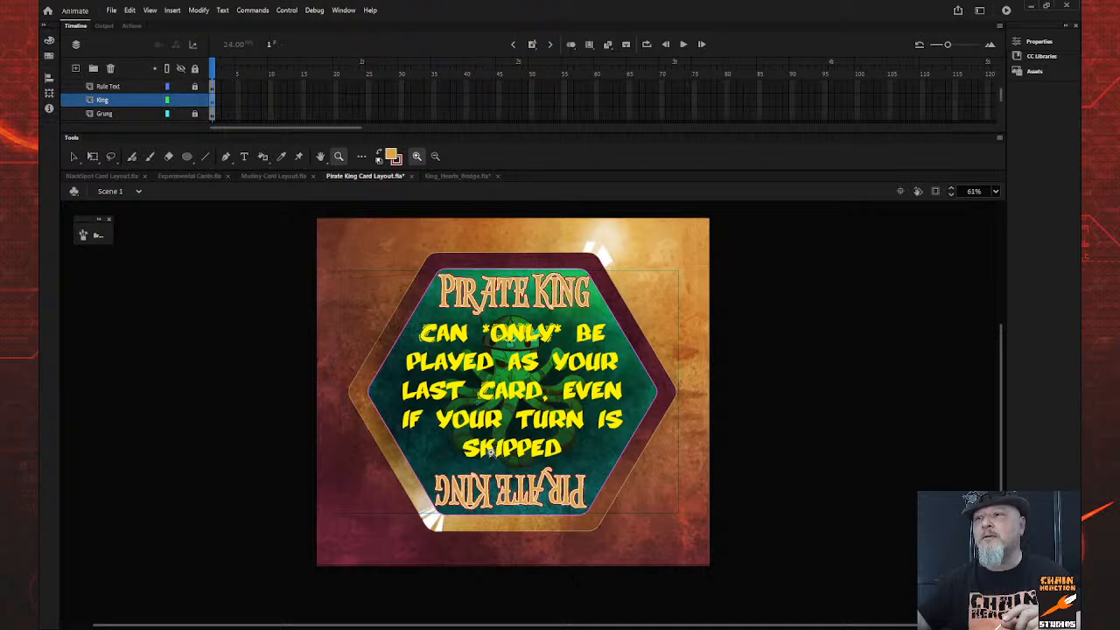
key("q")
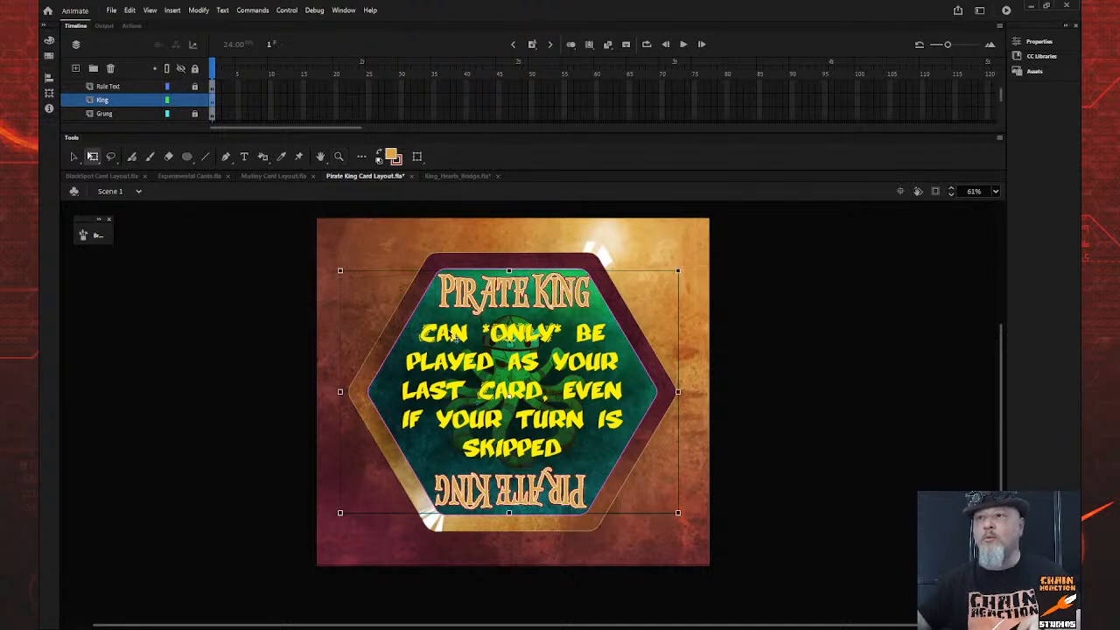
left_click_drag(340, 270, 307, 245)
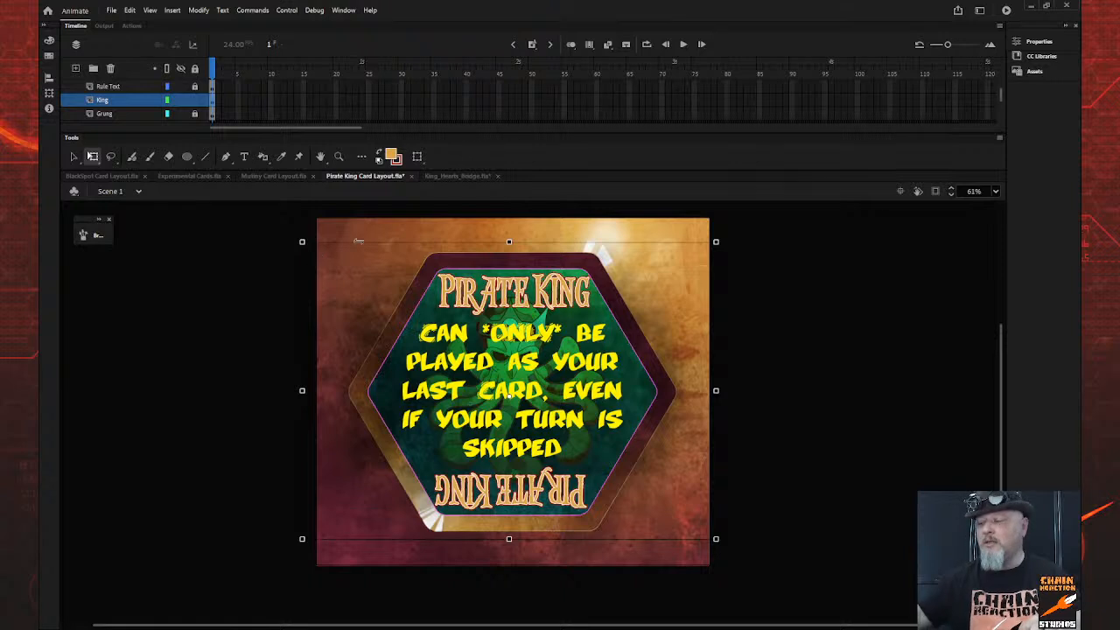
Nudge the enlarged octopus king artwork slightly down behind the rule text and lock the King layer
key("Down")
key("Down")
key("Down")
key("Down")
key("Down")
key("Down")
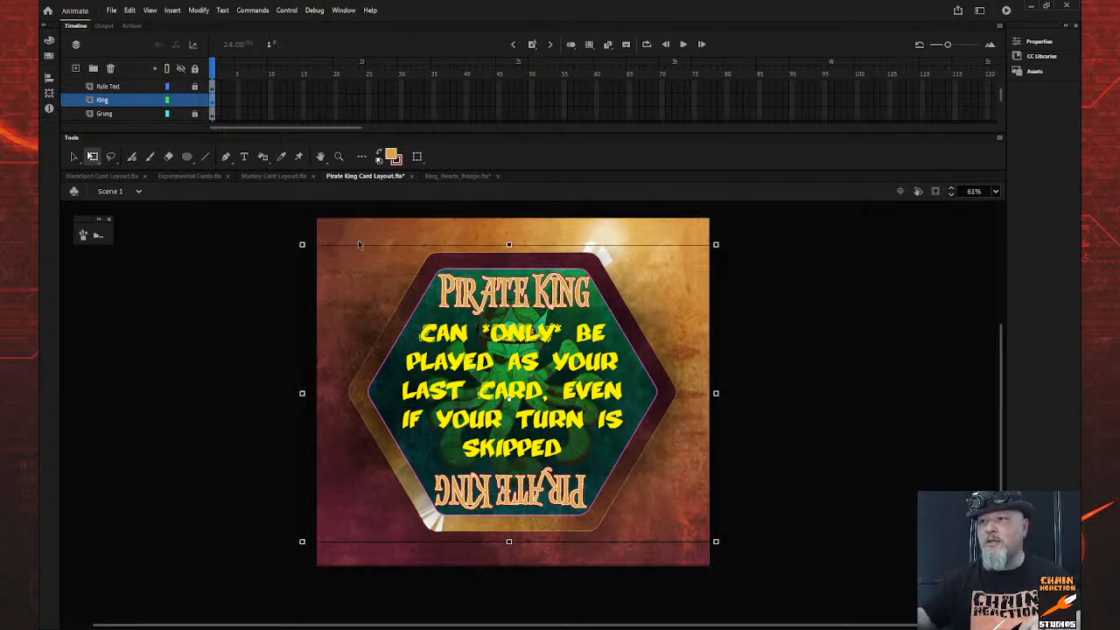
key("Down")
key("Up")
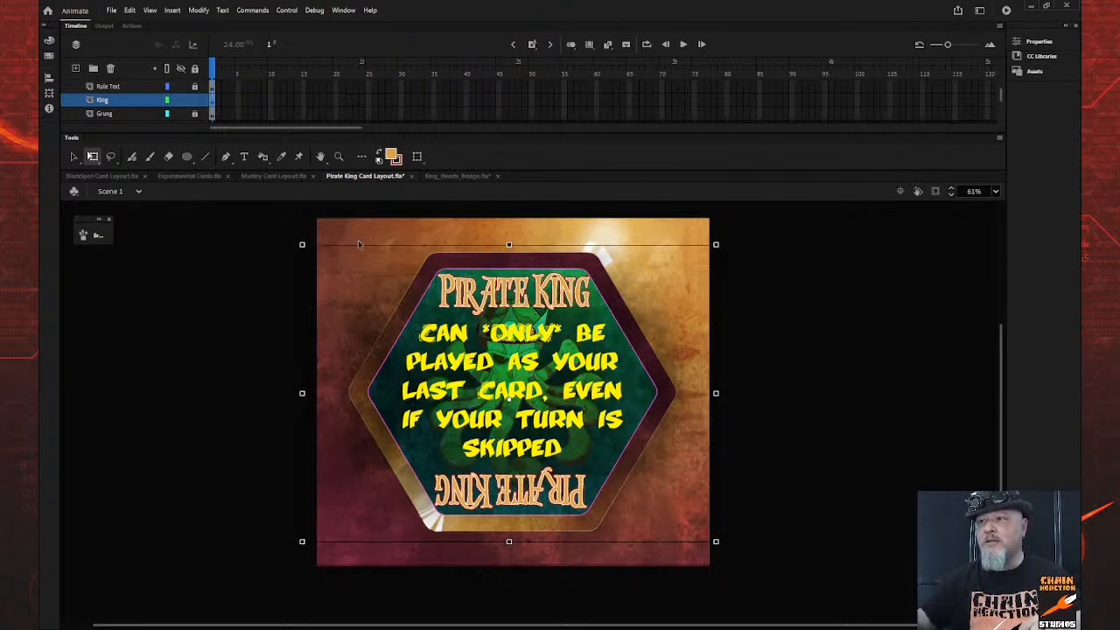
key("Up")
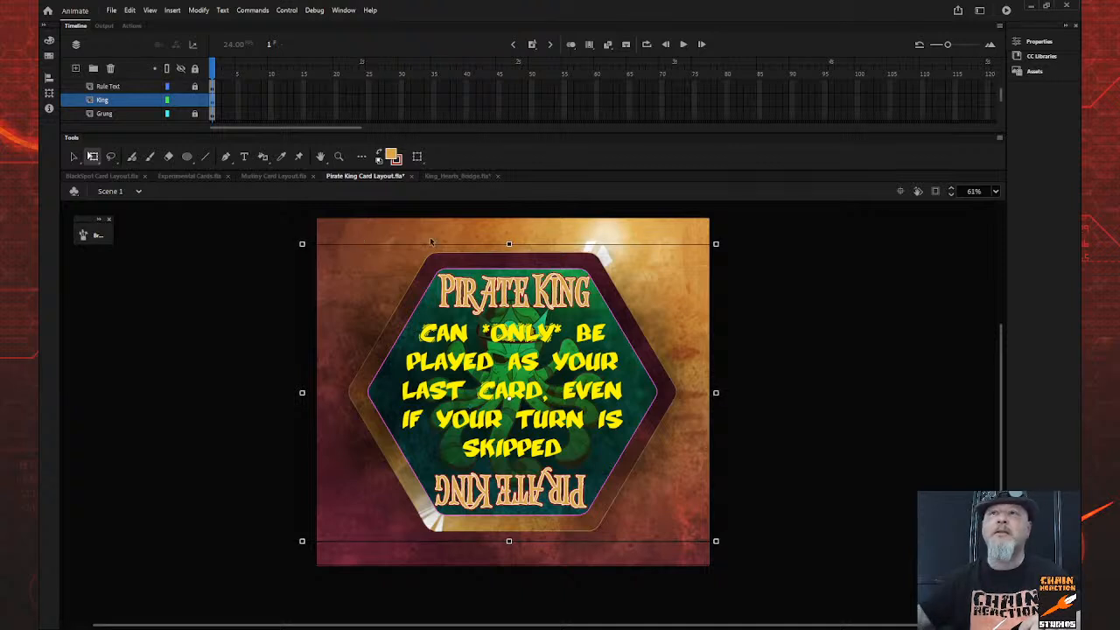
left_click(194, 99)
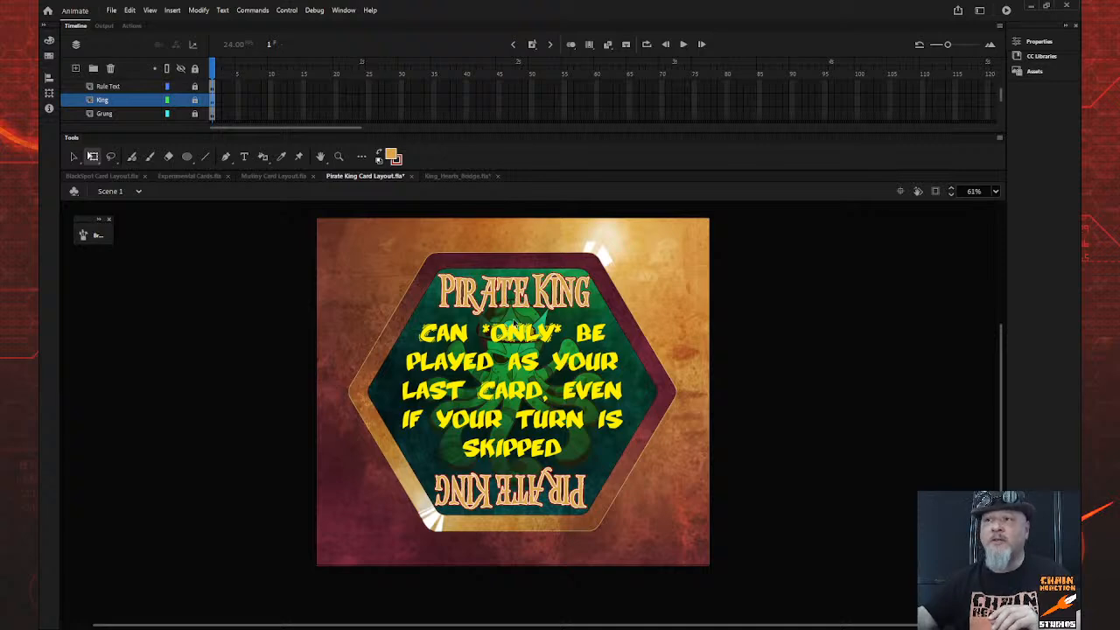
Fine-tune the octopus king's position behind the rule text, then lock all layers and save the card layout
left_click(518, 424)
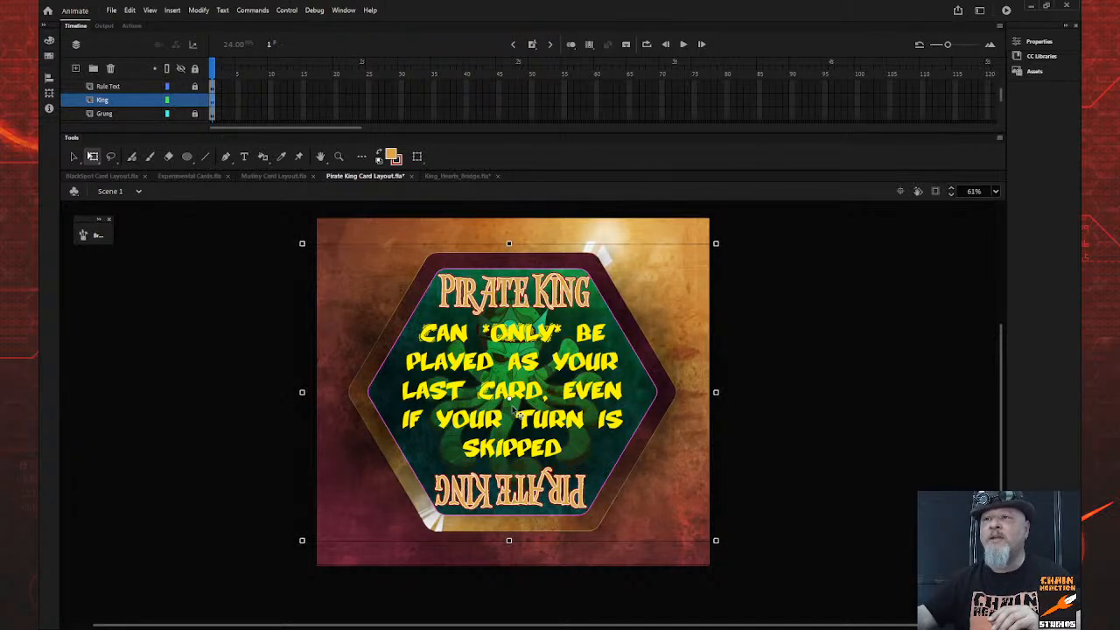
left_click_drag(514, 410, 514, 415)
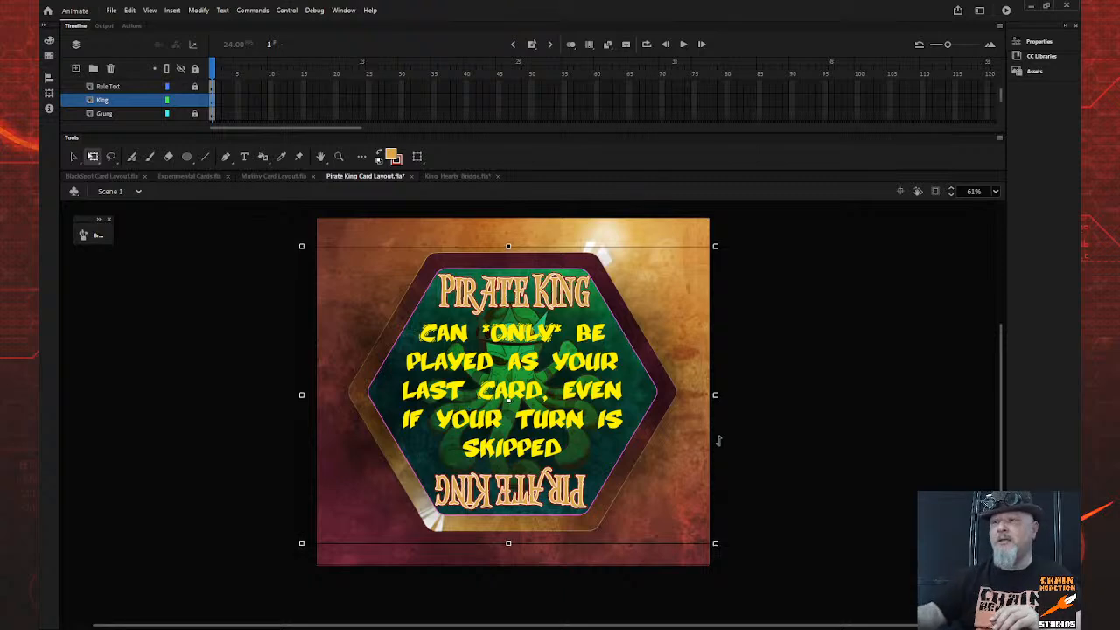
key("Up")
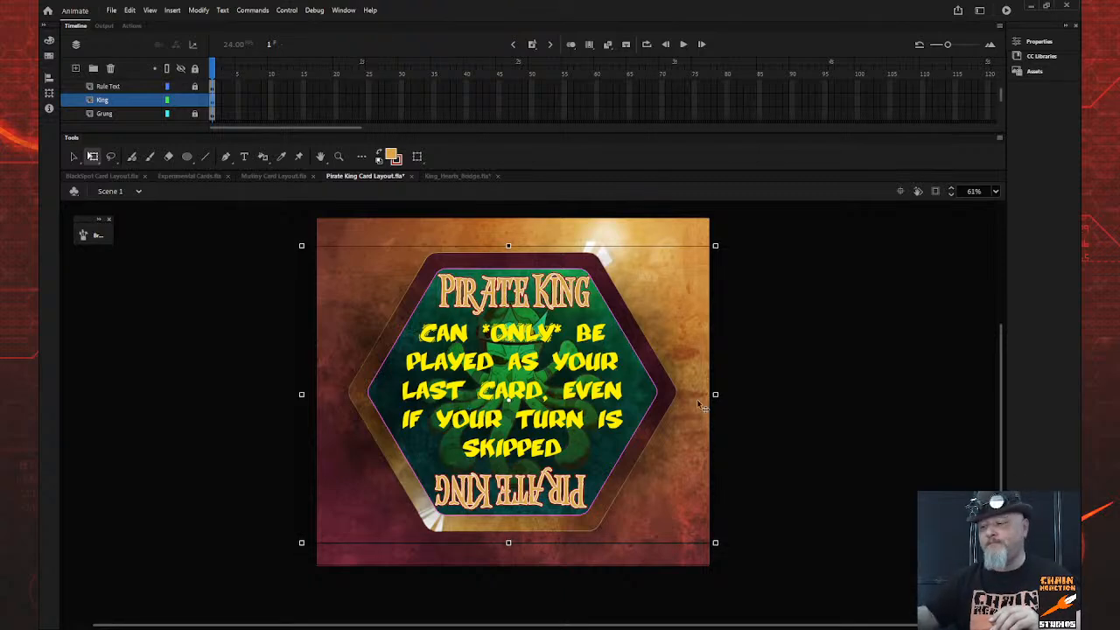
key("Up")
key("Up")
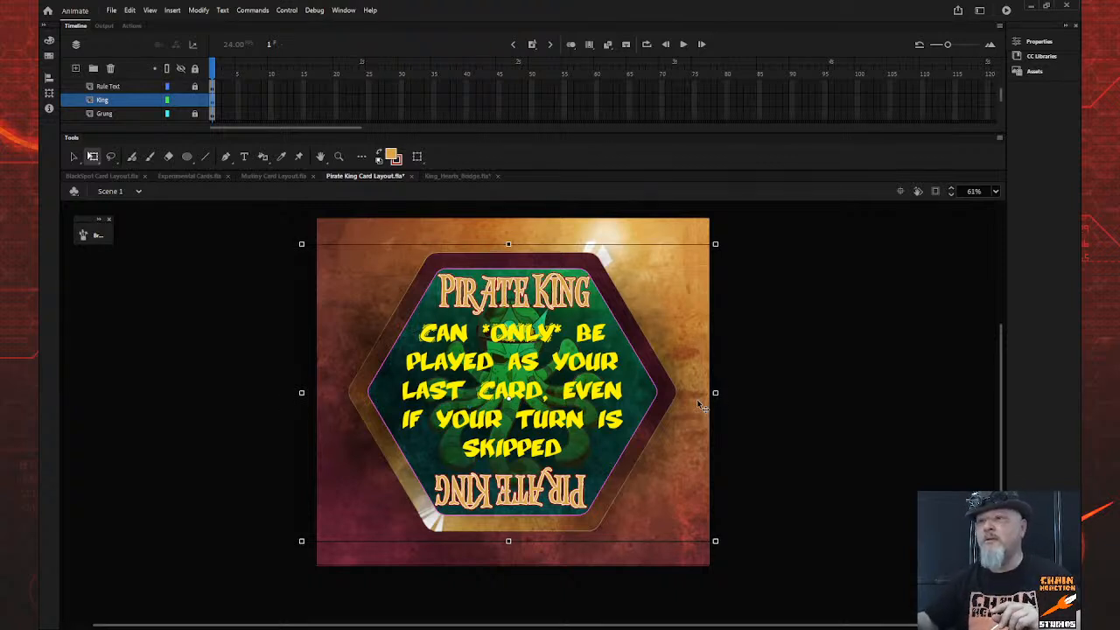
key("Right")
key("Left")
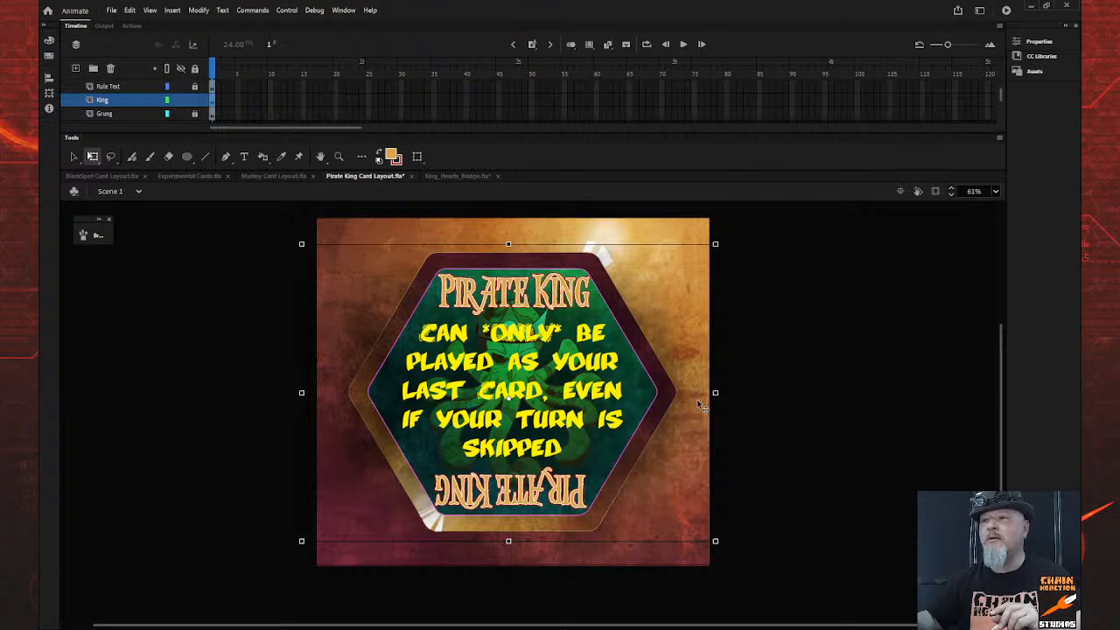
left_click(194, 68)
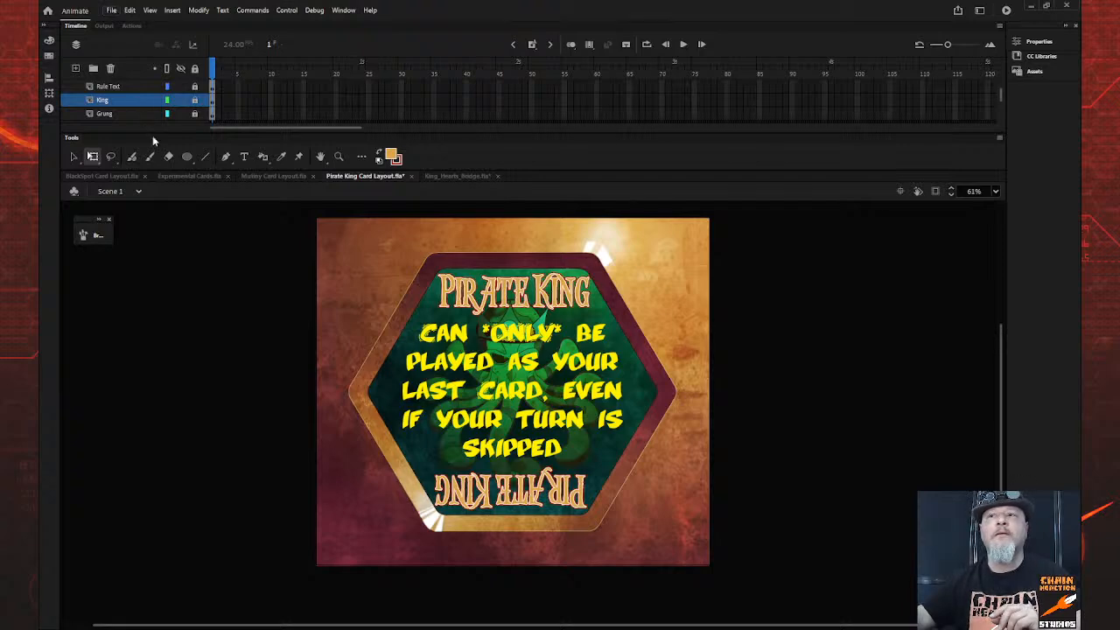
key("ctrl+s")
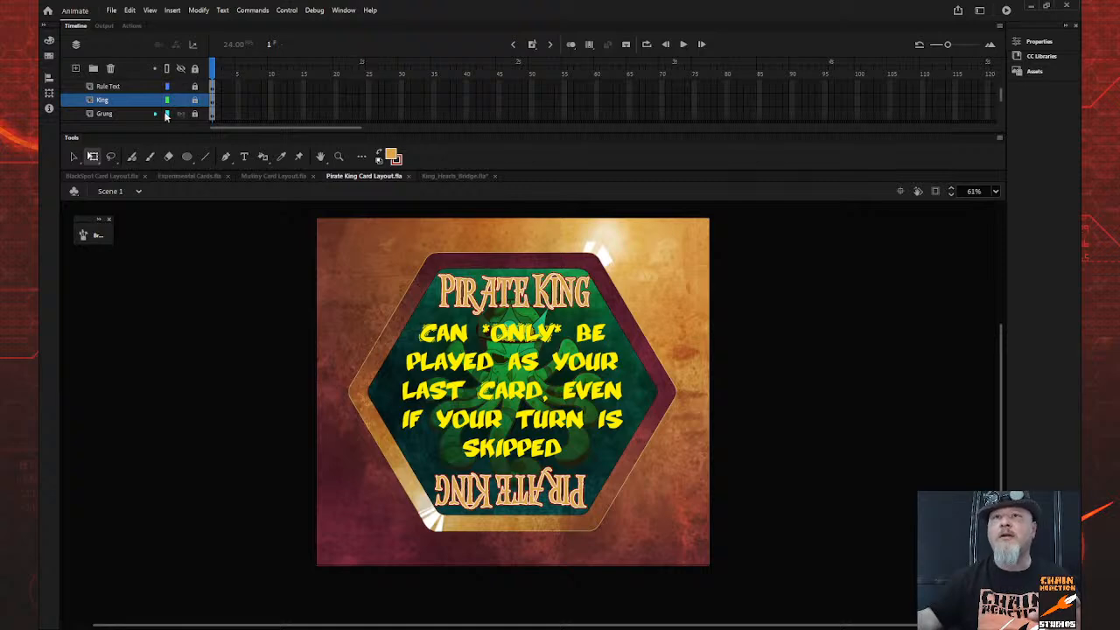
Unlock the Rule Text layer, select the yellow rule text and nudge it down towards the inverted title
left_click(195, 89)
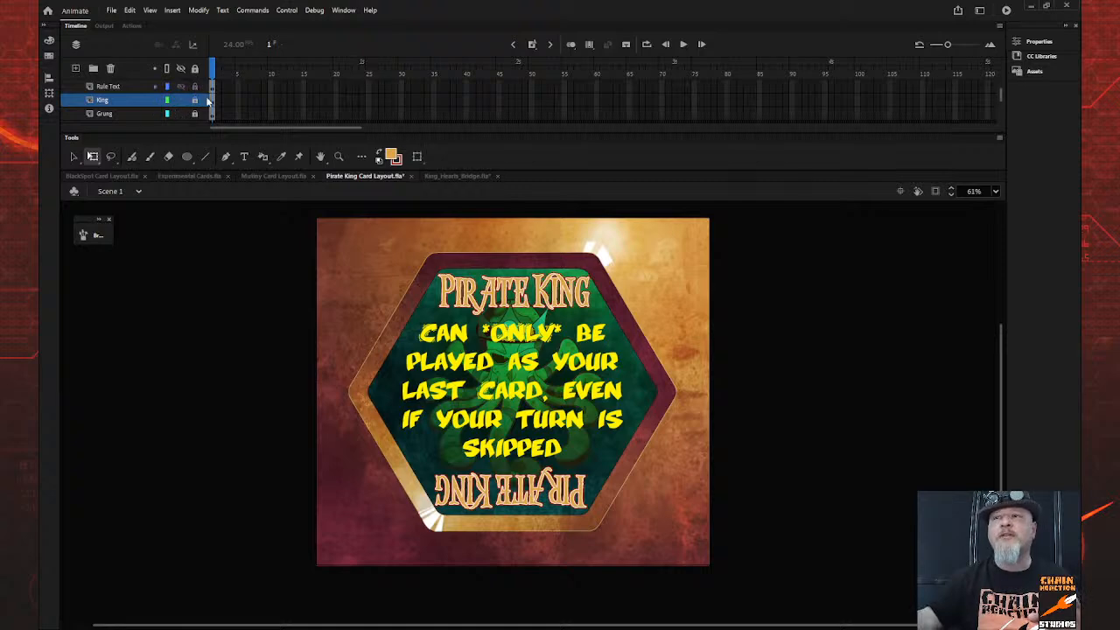
left_click(469, 359)
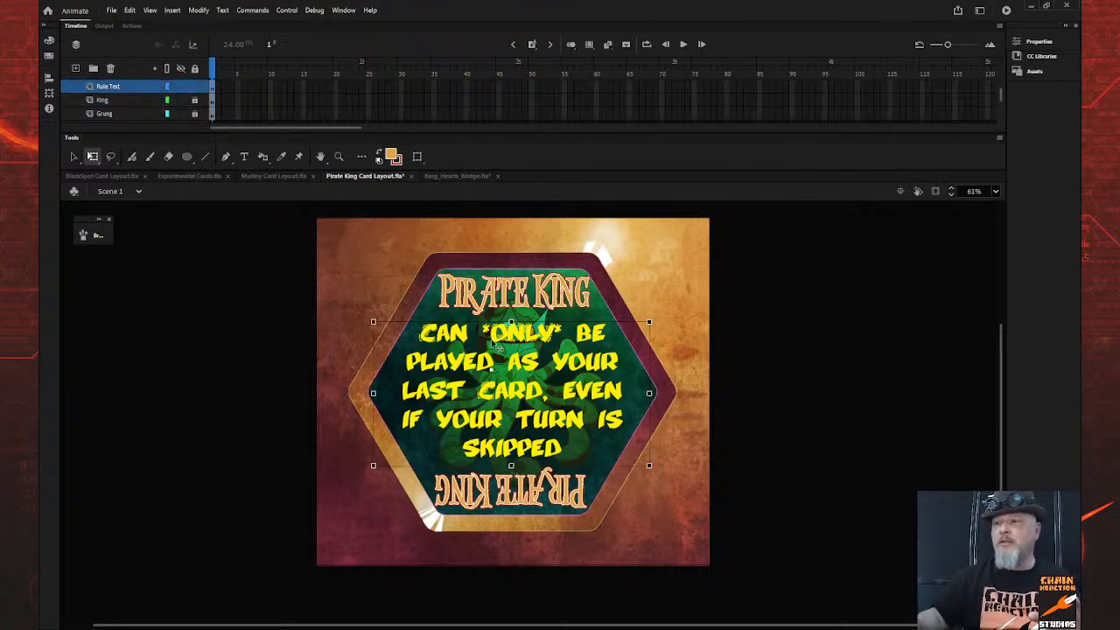
key("Down")
key("Down")
key("Down")
key("Down")
key("Down")
key("Down")
key("Down")
key("Down")
key("Down")
key("Down")
key("Down")
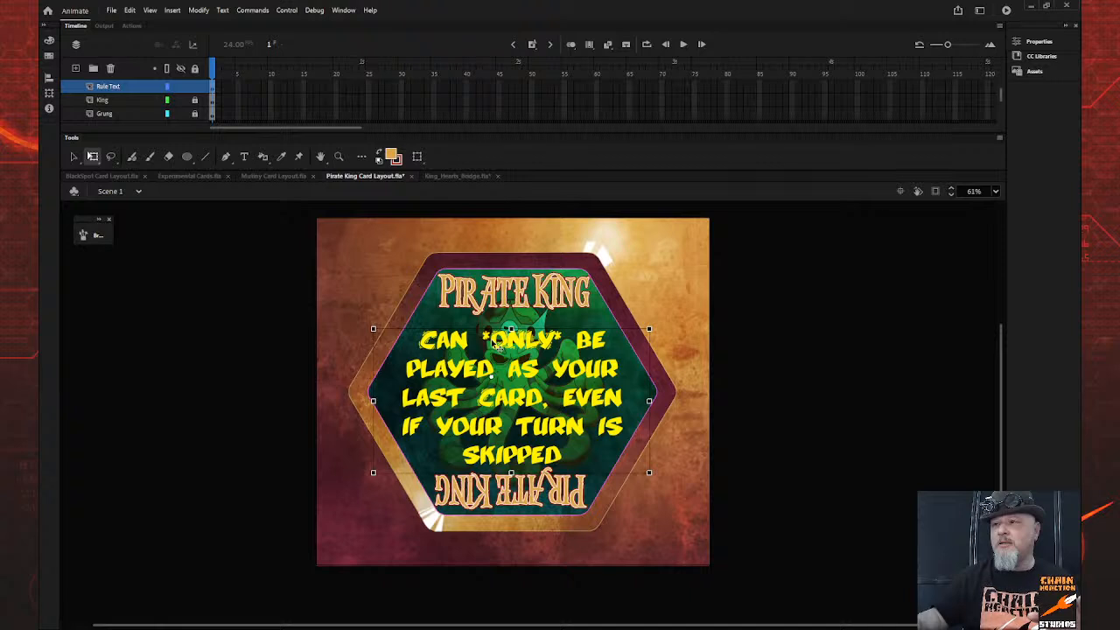
Nudge the rule text slightly left and up to sit between the two PIRATE KING titles, and deselect it
key("Left")
key("Left")
key("Left")
key("Up")
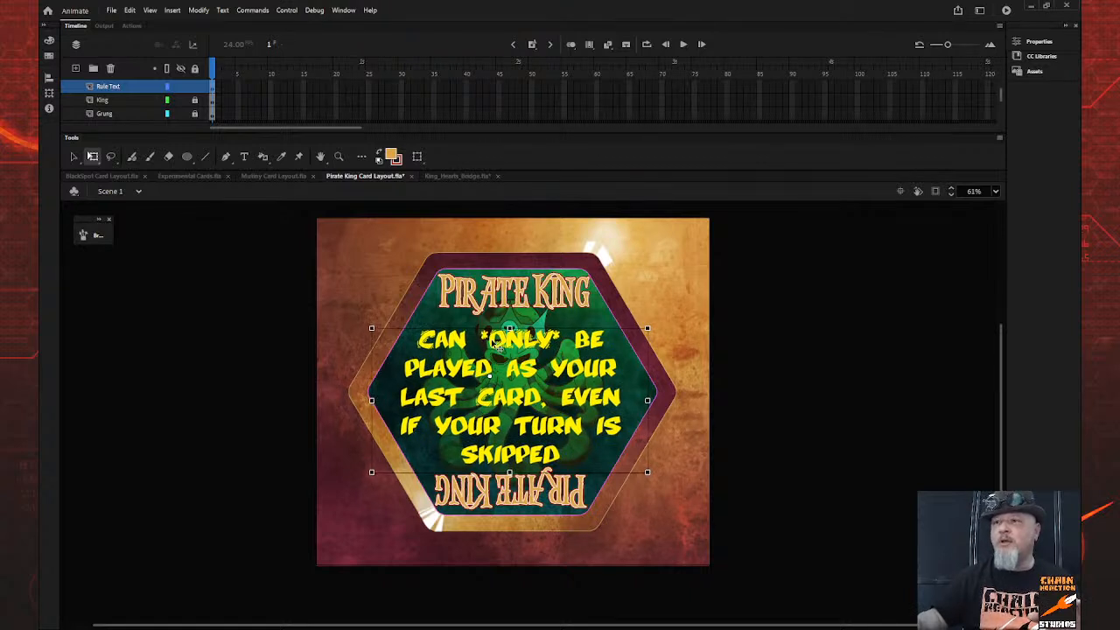
key("Up")
key("Up")
key("Up")
key("Up")
key("Up")
key("Up")
key("Up")
key("Up")
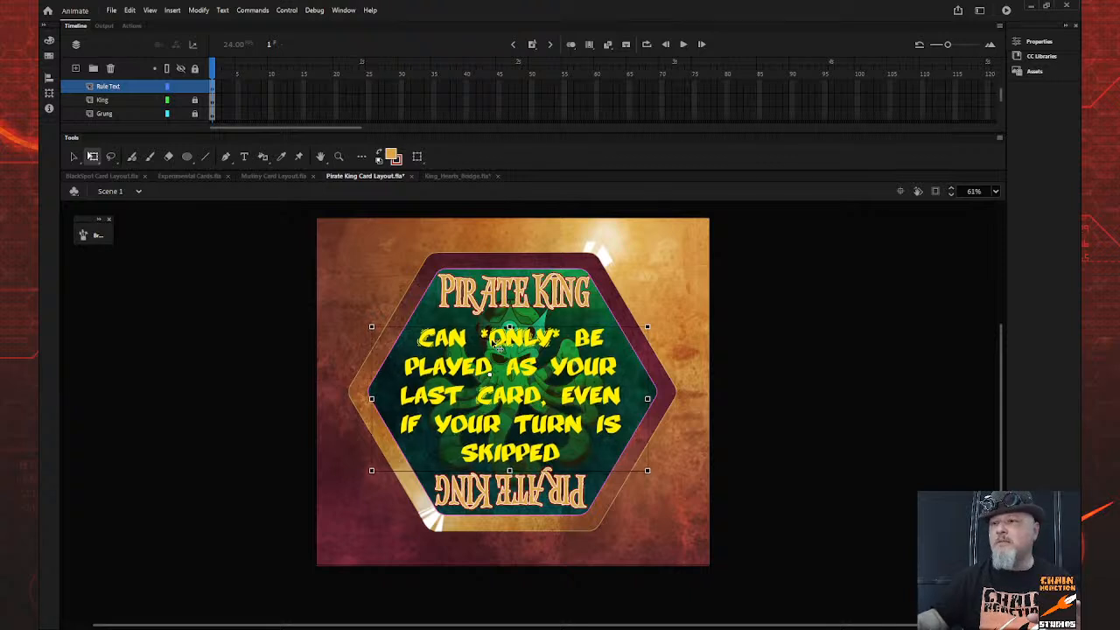
key("Up")
key("Up")
key("Up")
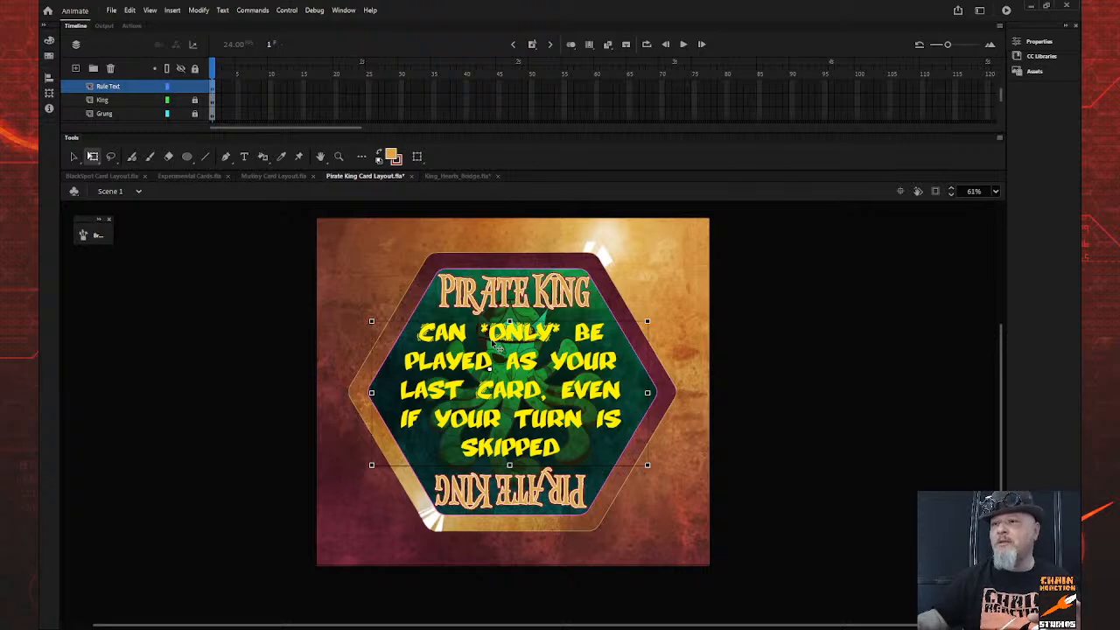
left_click(778, 302)
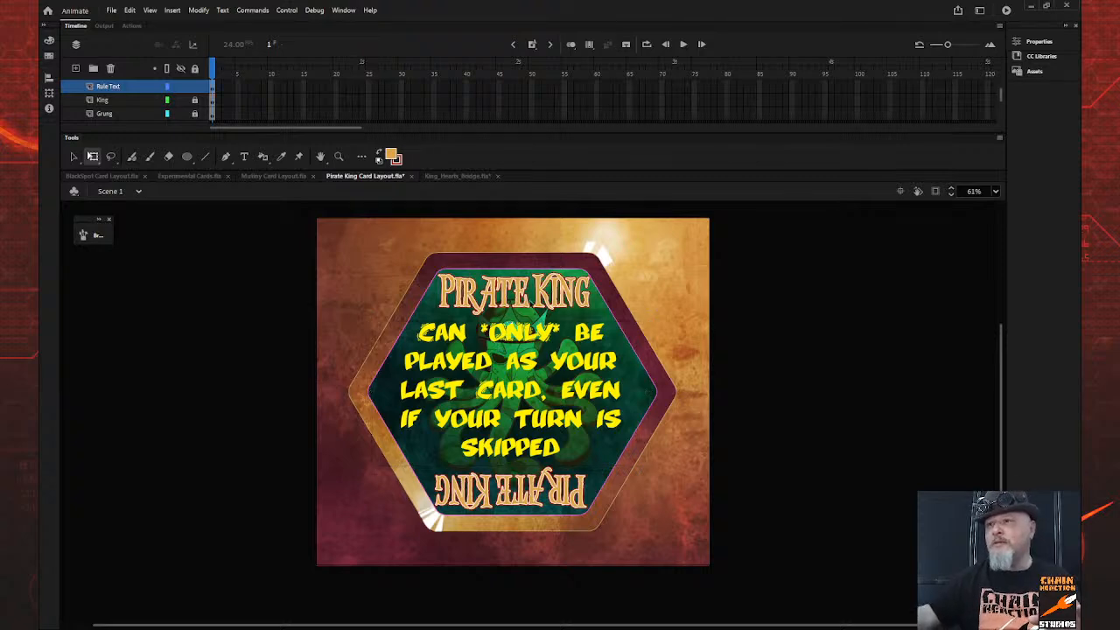
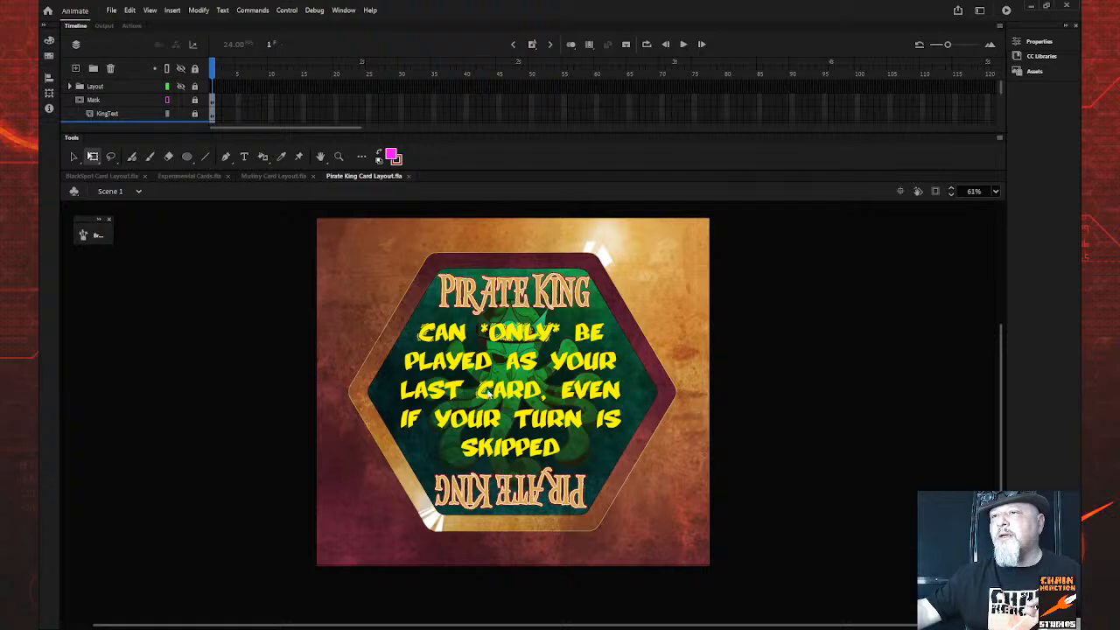
Open the ShipWreck Card Layout file and view the complete card
key("ctrl+Return")
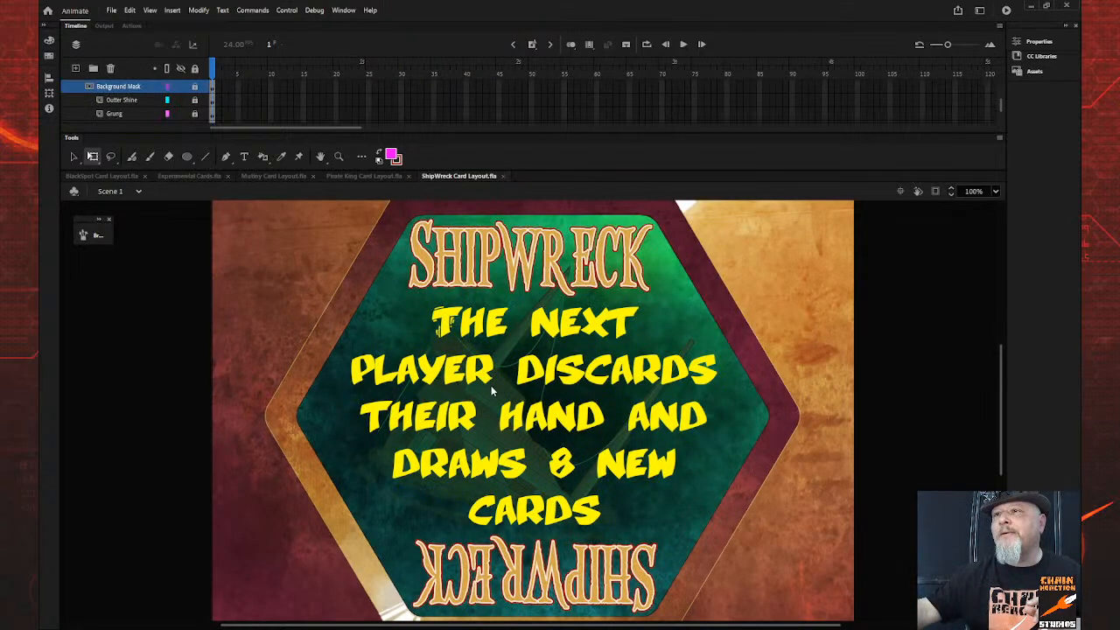
key("z")
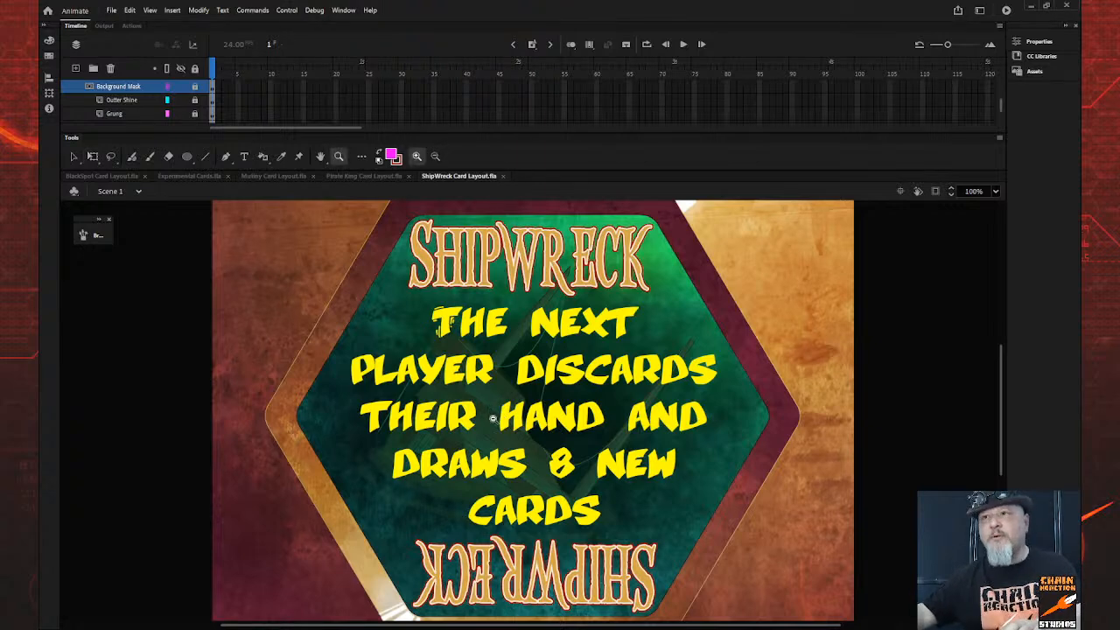
left_click(496, 419, "alt")
left_click_drag(361, 263, 758, 585)
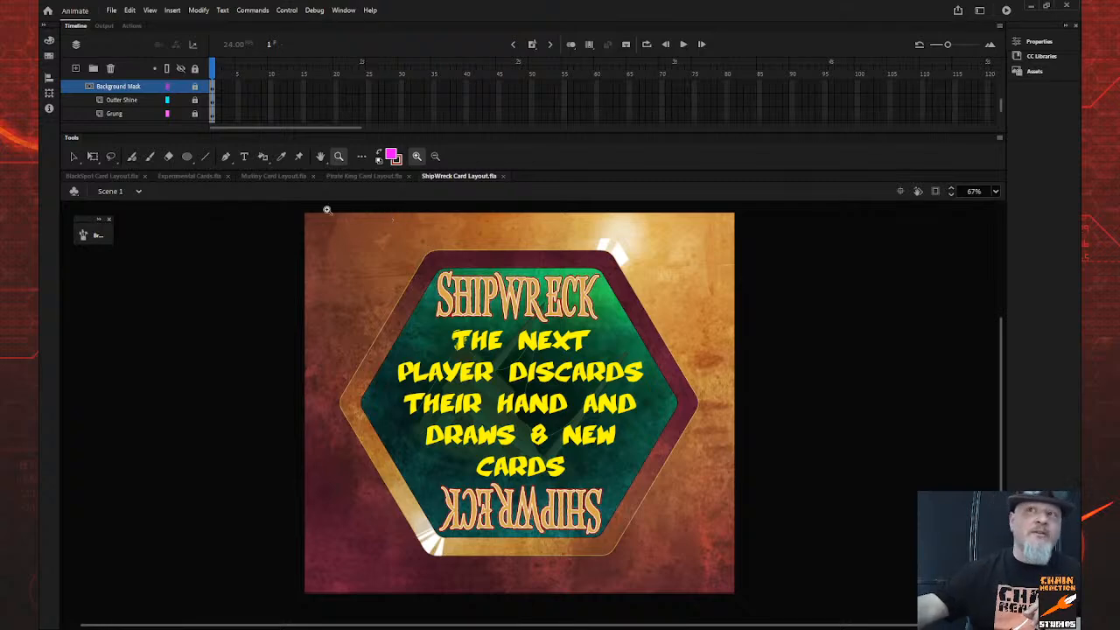
Switch to the Experimental Cards document, lock all layers and compare the card with the Color band-Red layer hidden and shown
left_click(178, 178)
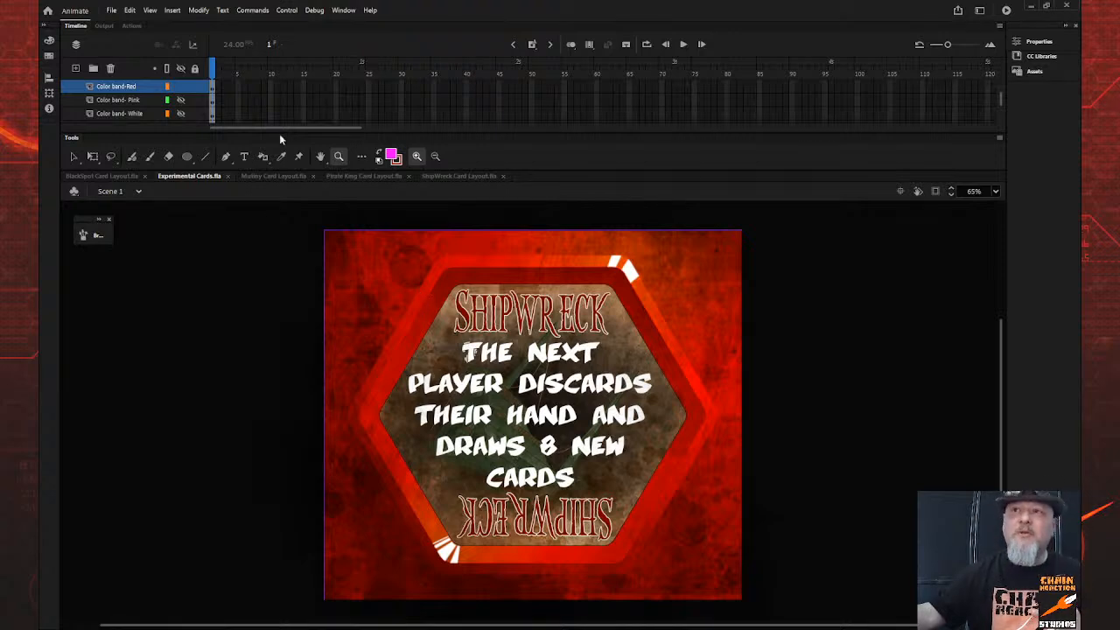
left_click(194, 68)
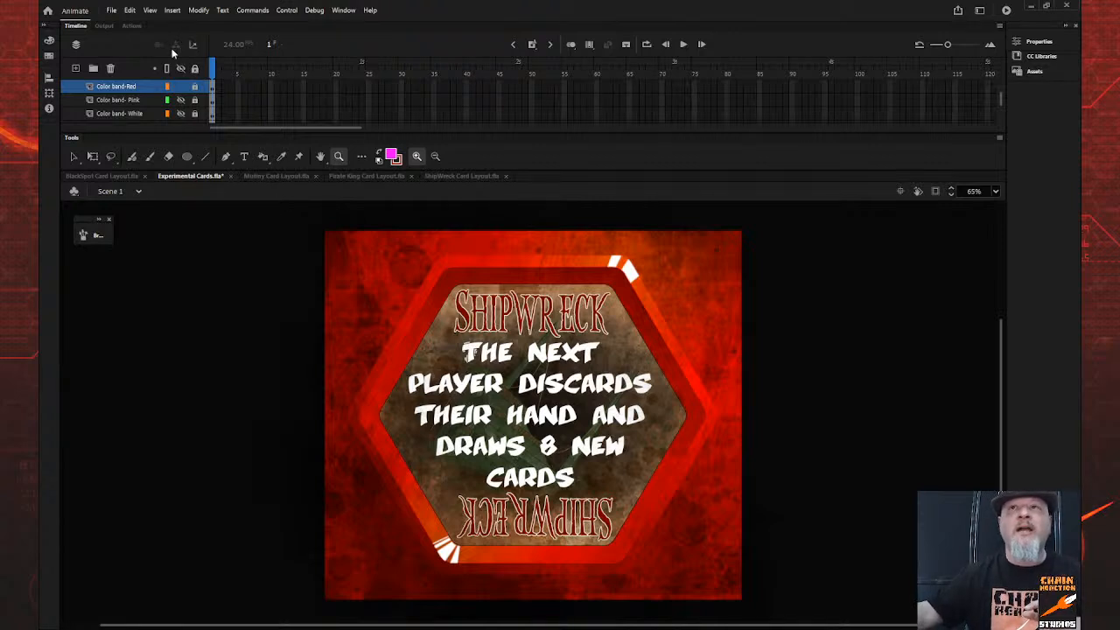
left_click(181, 86)
left_click(181, 85)
left_click(181, 87)
left_click(181, 87)
left_click(181, 86)
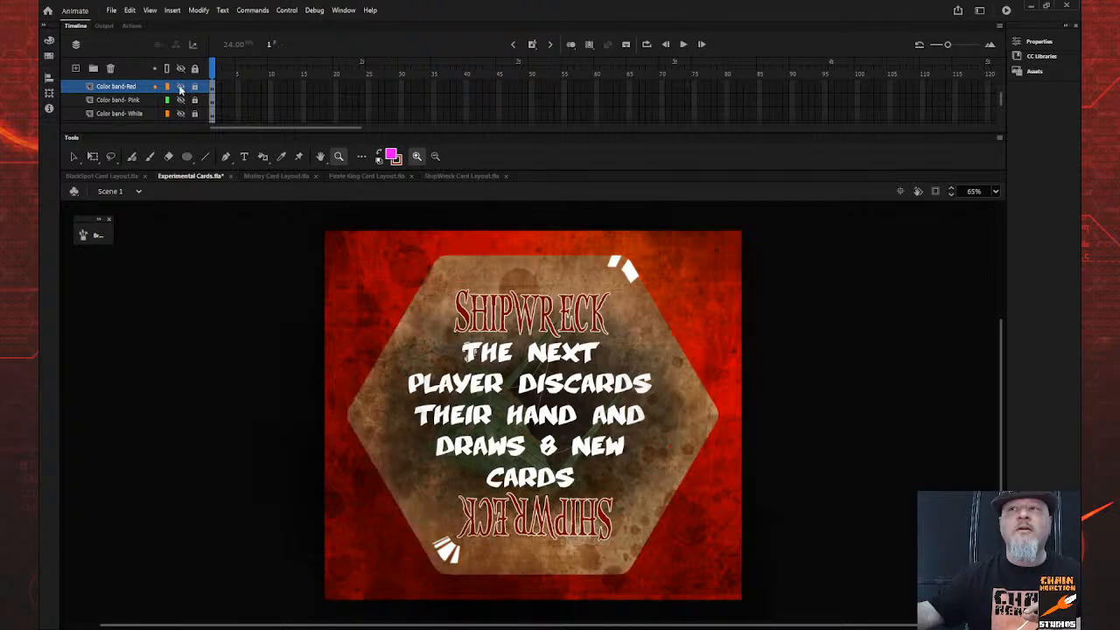
left_click(181, 86)
Compare the ShipWreck card with the Red Plate layer hidden and shown
scroll(181, 90, "down", 3)
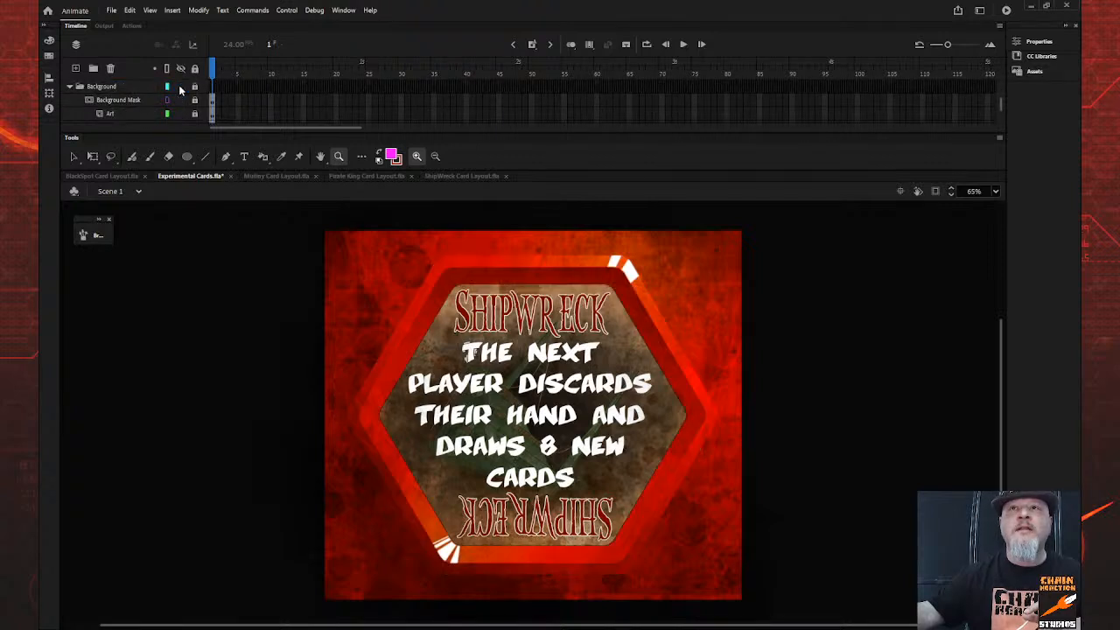
scroll(182, 91, "up", 5)
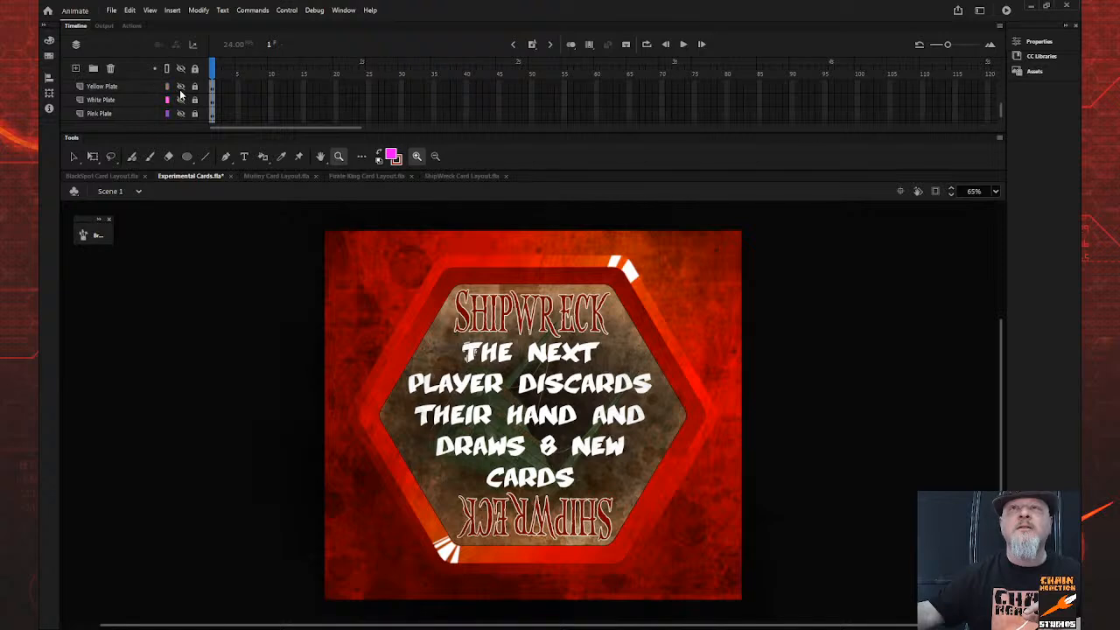
scroll(183, 98, "down", 1)
scroll(155, 114, "up", 1)
scroll(156, 114, "up", 2)
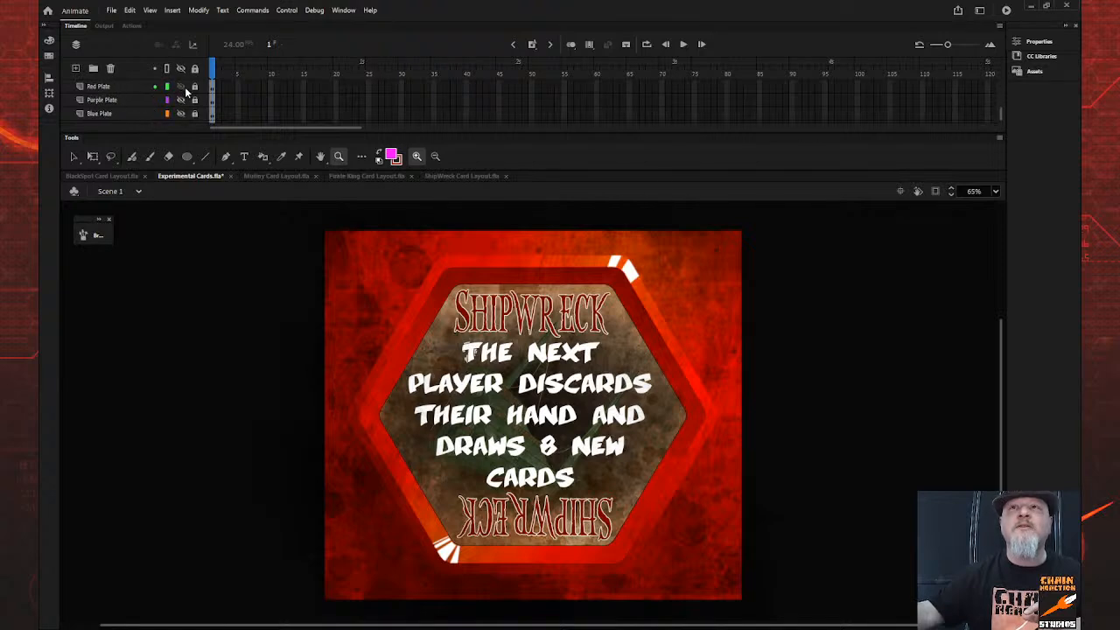
left_click(181, 87)
left_click(181, 86)
left_click(181, 86)
left_click(181, 87)
left_click(181, 87)
left_click(181, 86)
left_click(181, 87)
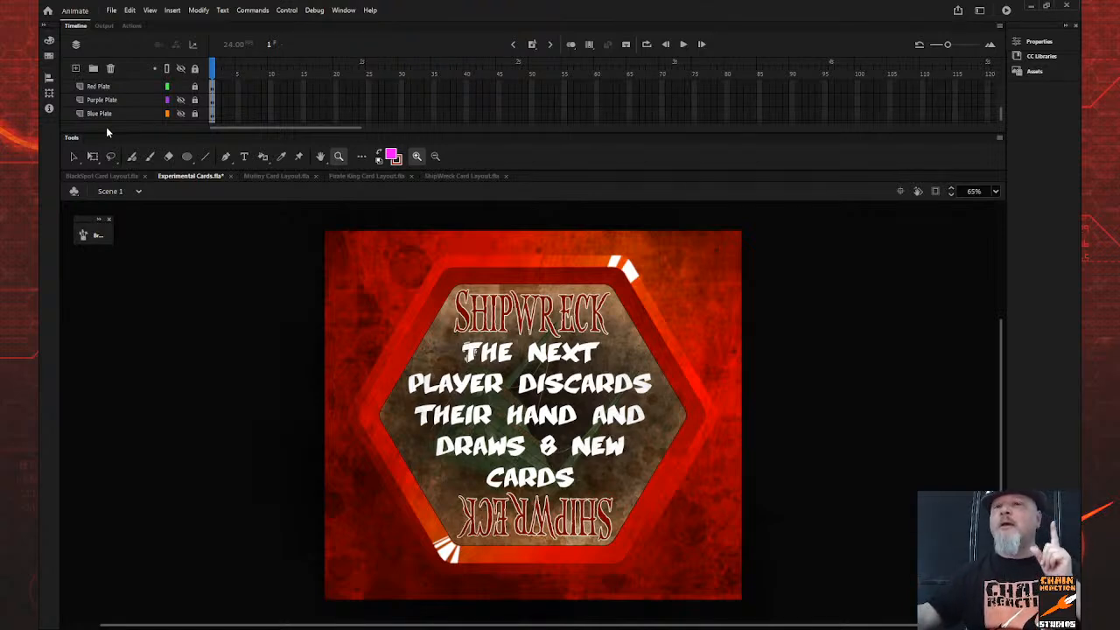
Hide the Red Plate layer and show the Purple Plate layer as the card background
scroll(146, 110, "down", 2)
scroll(140, 102, "up", 2)
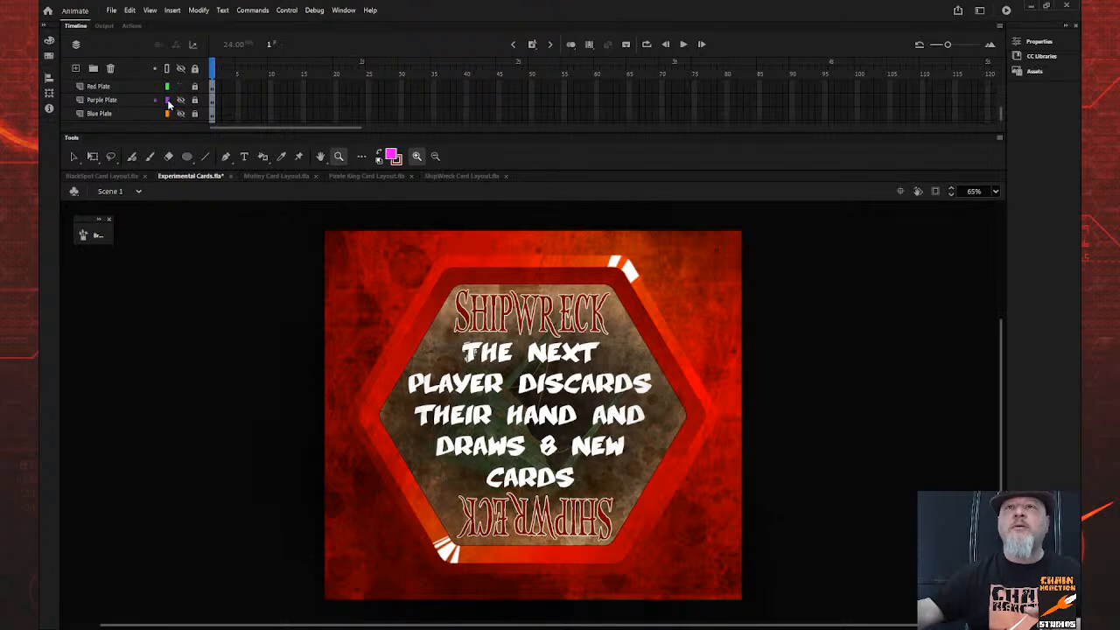
left_click(181, 86)
left_click(181, 99)
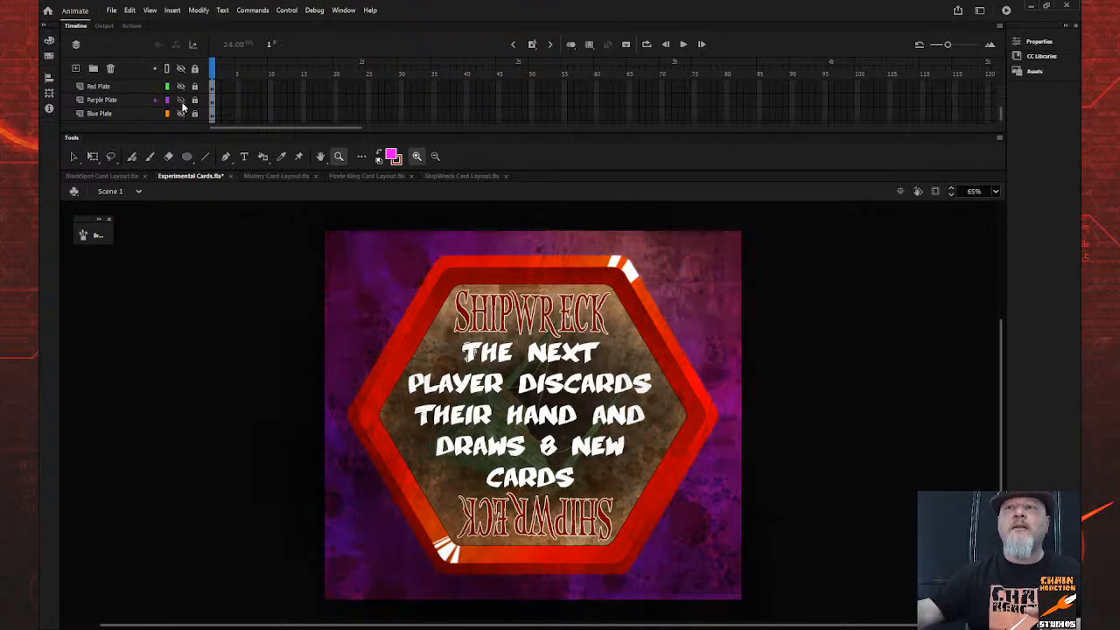
Hide the Color band-Red layer and show the Color band-Purple layer around the hexagon
scroll(163, 110, "down", 3)
scroll(162, 111, "down", 4)
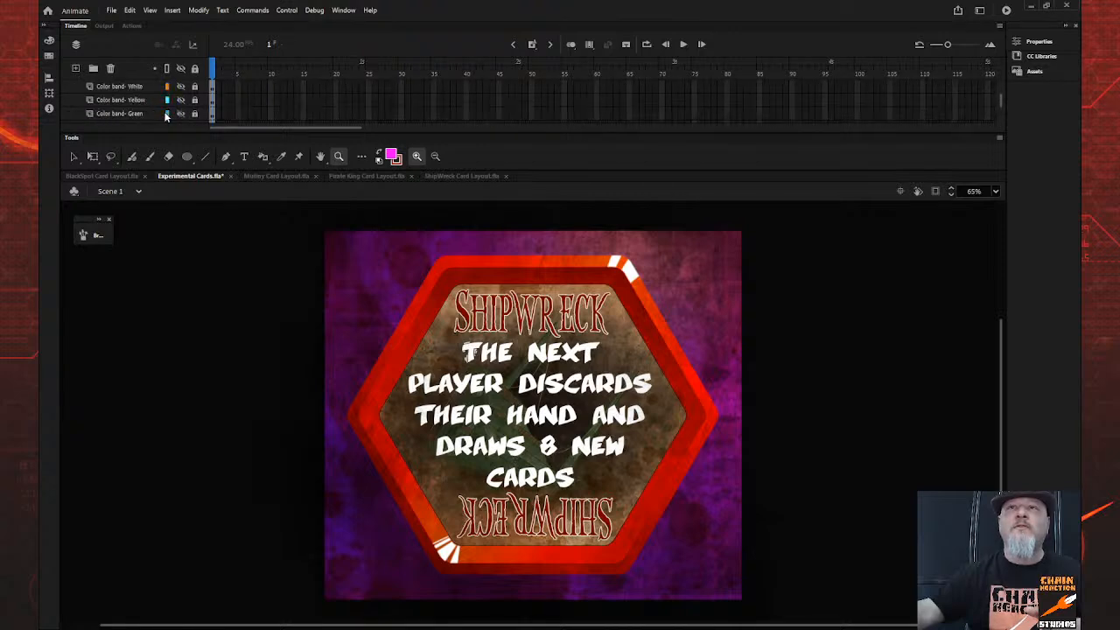
scroll(166, 116, "up", 2)
scroll(166, 114, "up", 1)
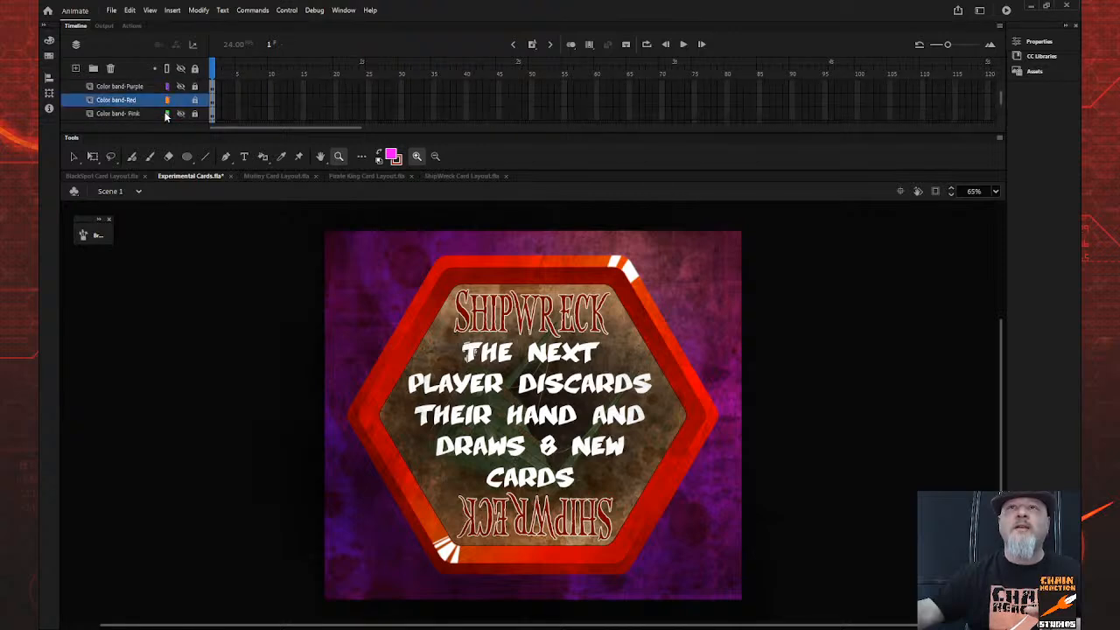
left_click(181, 100)
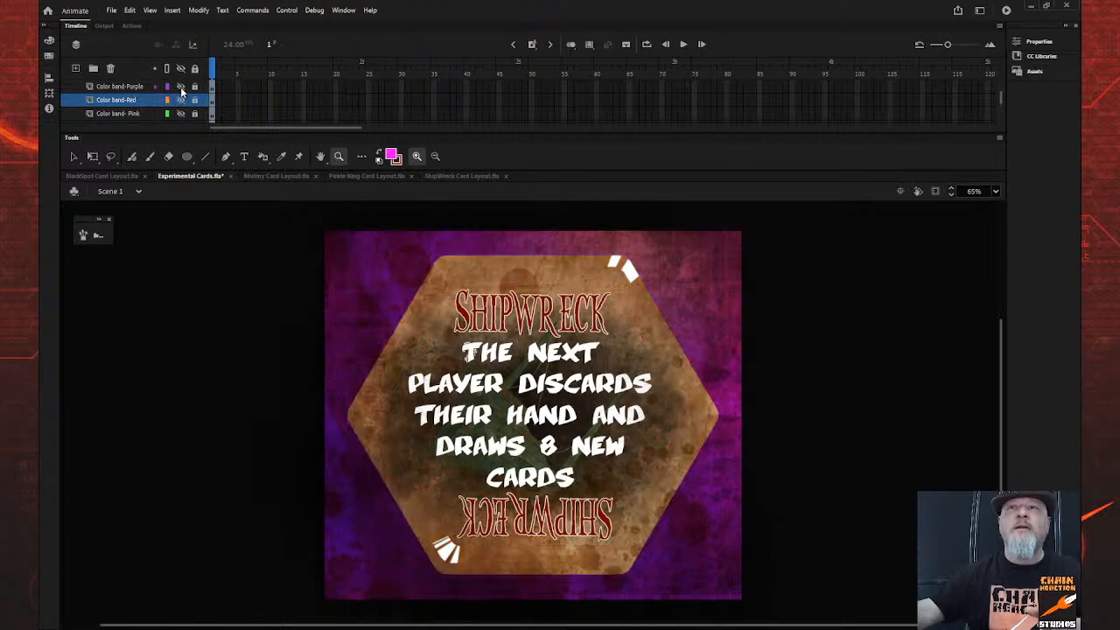
left_click(180, 86)
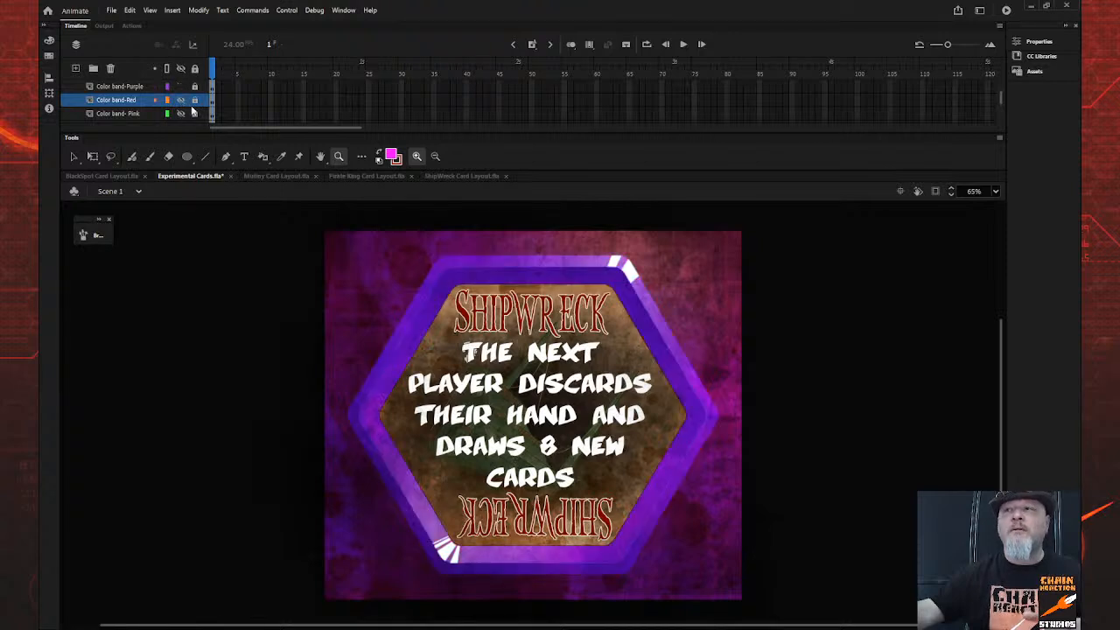
Sample the purple of the hexagon's lower band as the fill colour with the Eyedropper
left_click(74, 159)
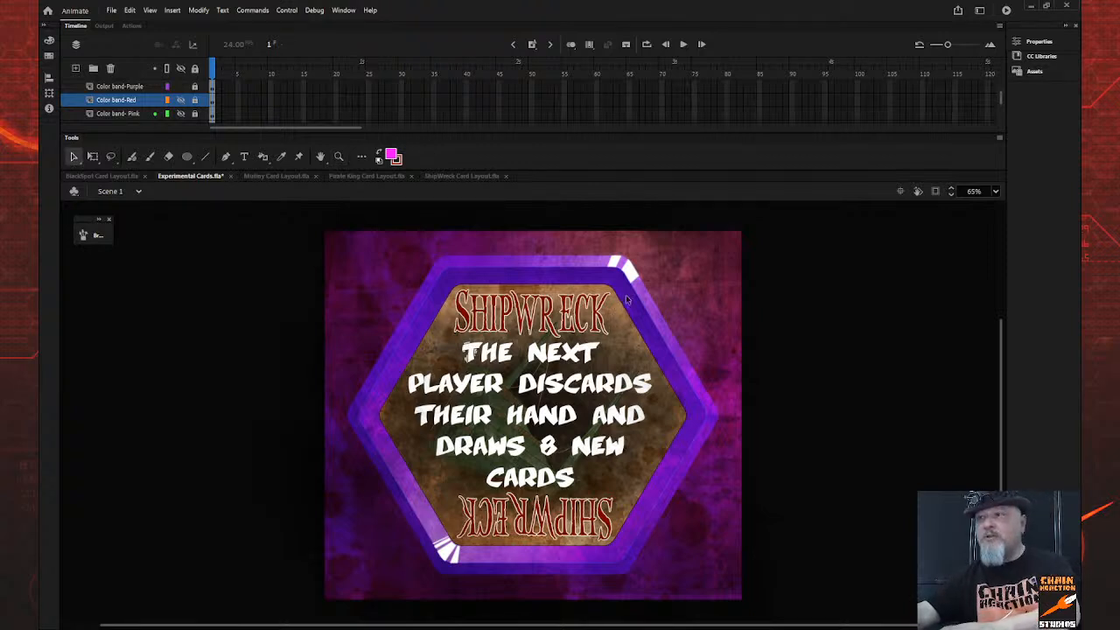
key("i")
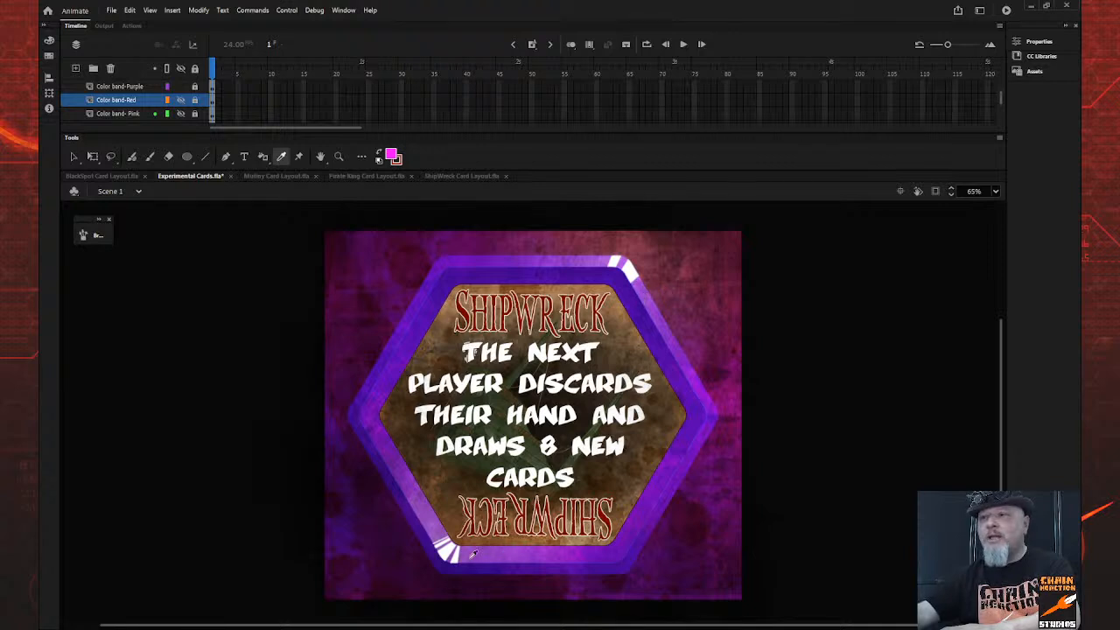
left_click(618, 552)
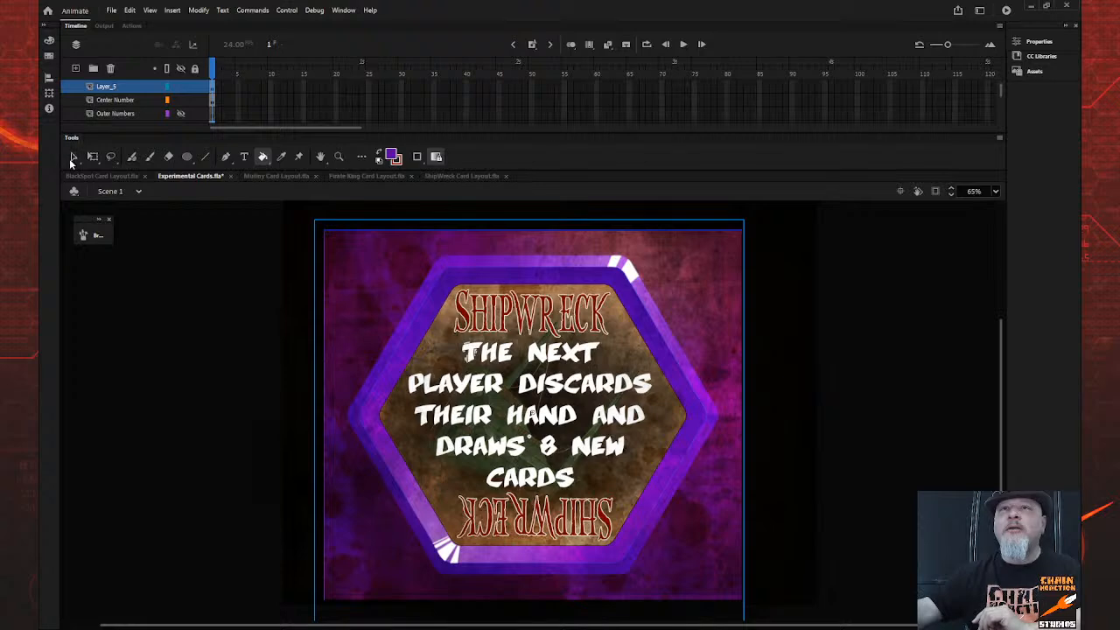
left_click(73, 156)
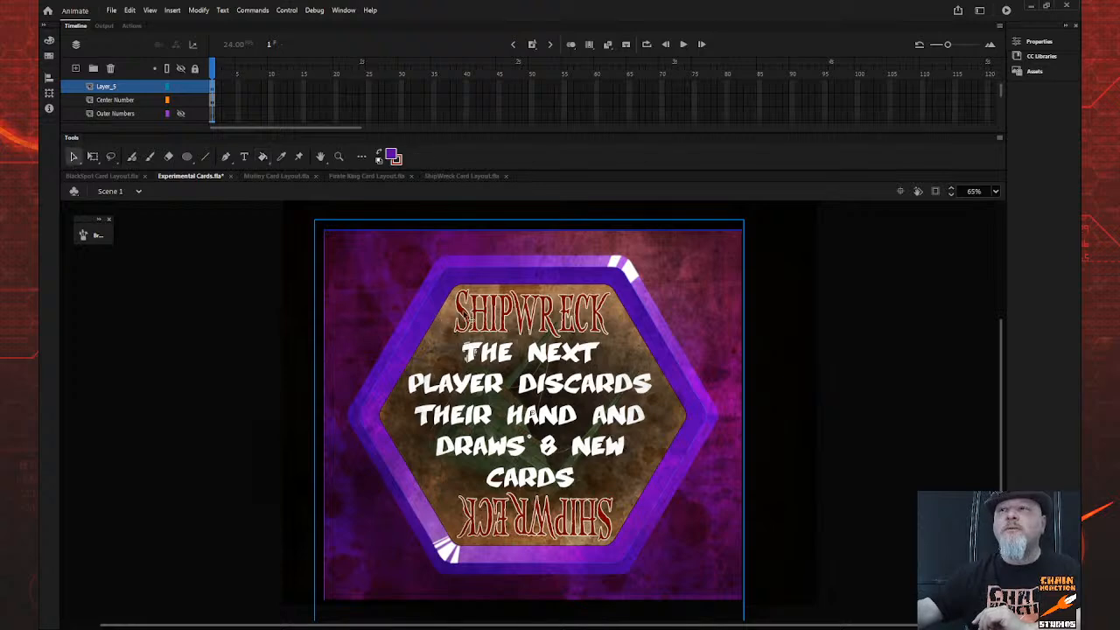
double_click(466, 317)
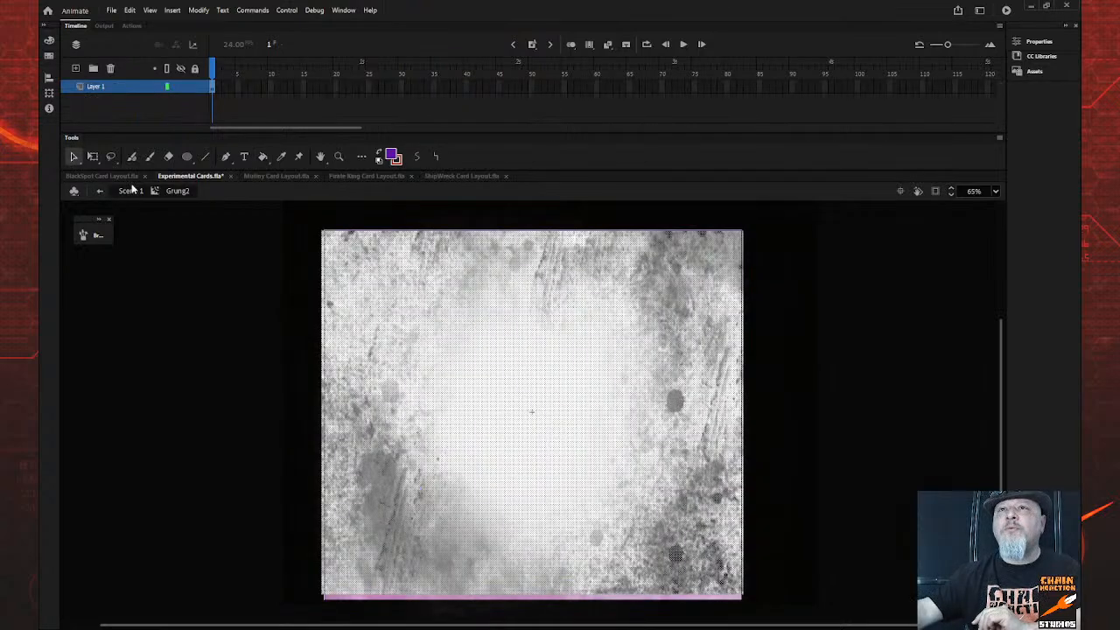
left_click(101, 192)
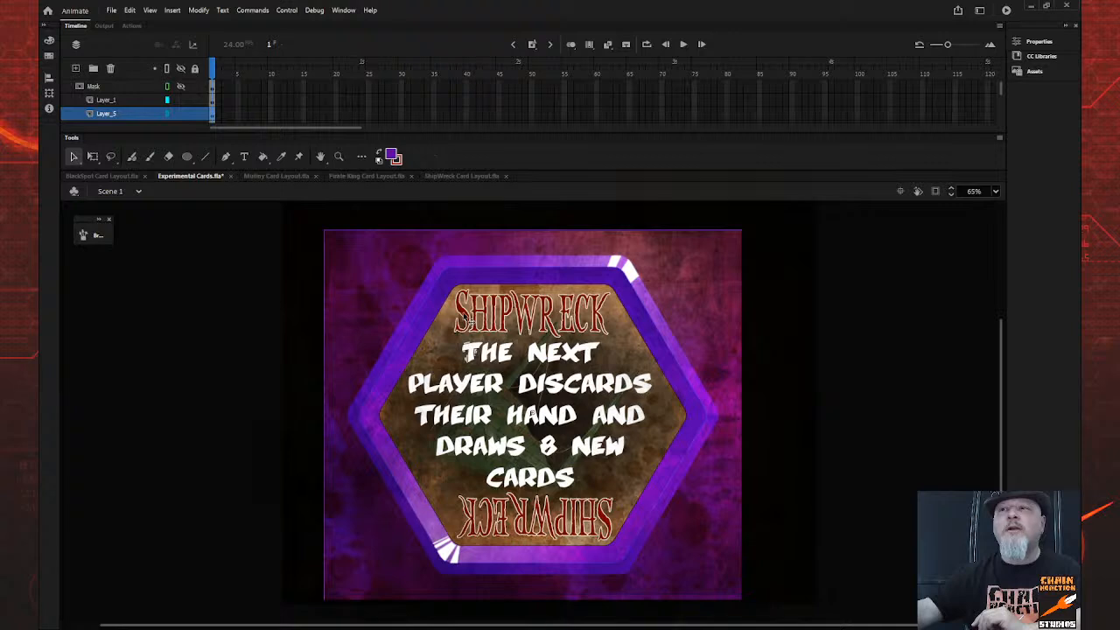
Unlock the Center Number layer and open the SHIPWRECK title's nested Main text symbol inside Mutiny Text
scroll(163, 98, "down", 1)
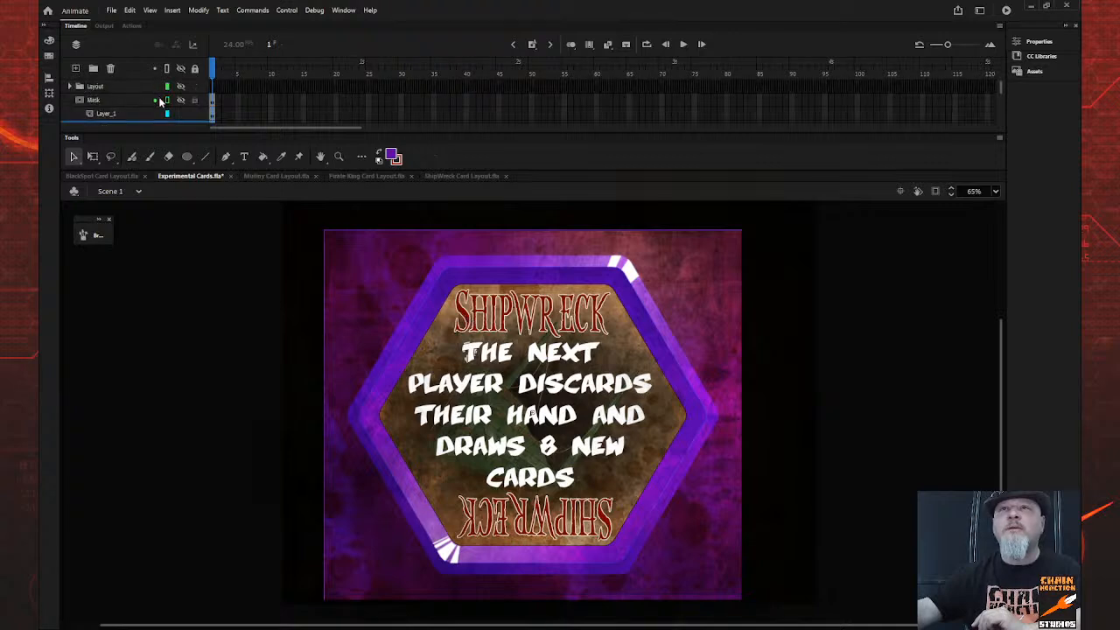
scroll(165, 109, "down", 1)
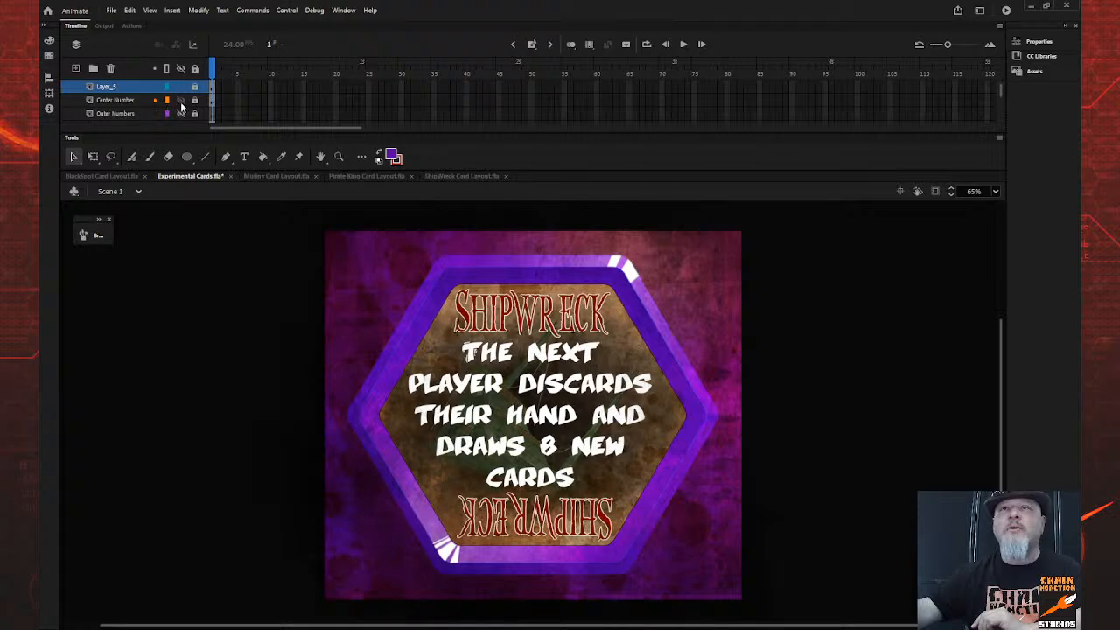
left_click(181, 100)
left_click(181, 101)
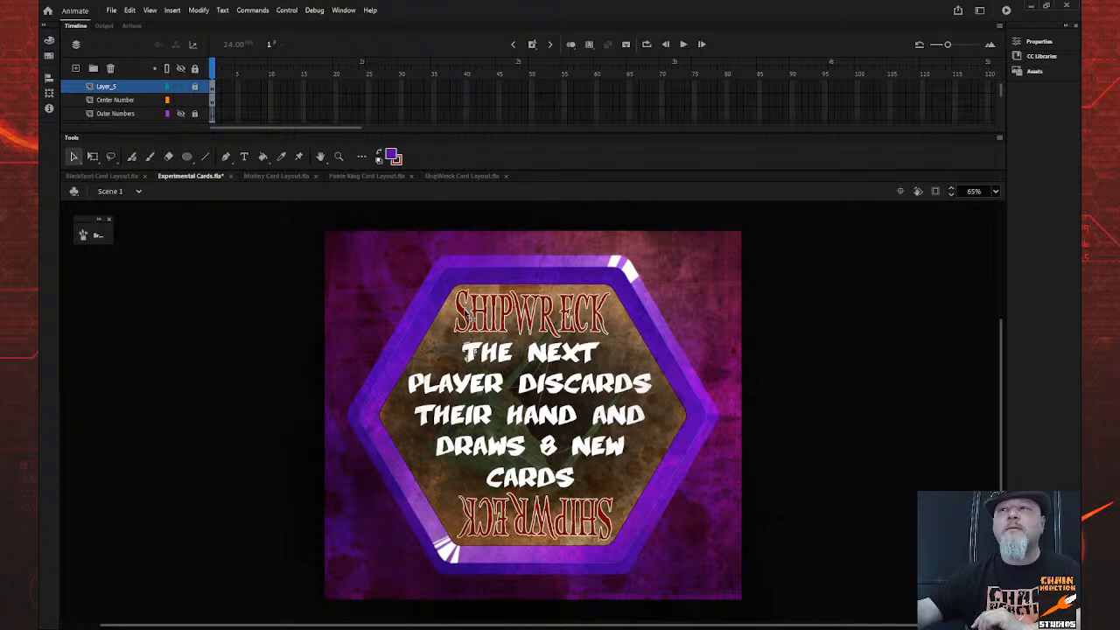
double_click(468, 315)
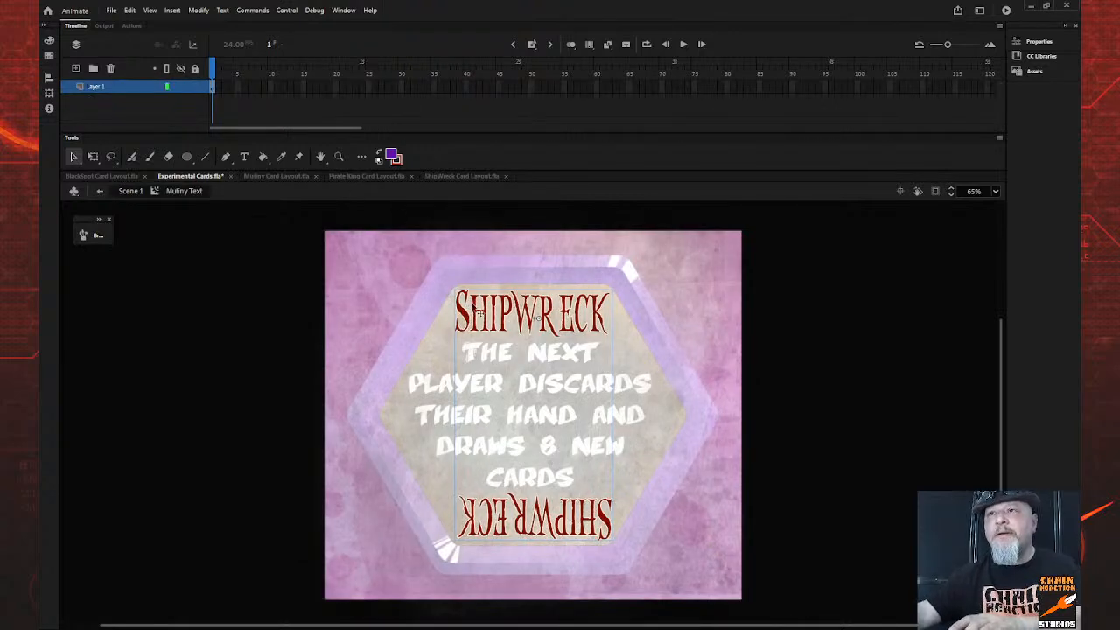
double_click(464, 313)
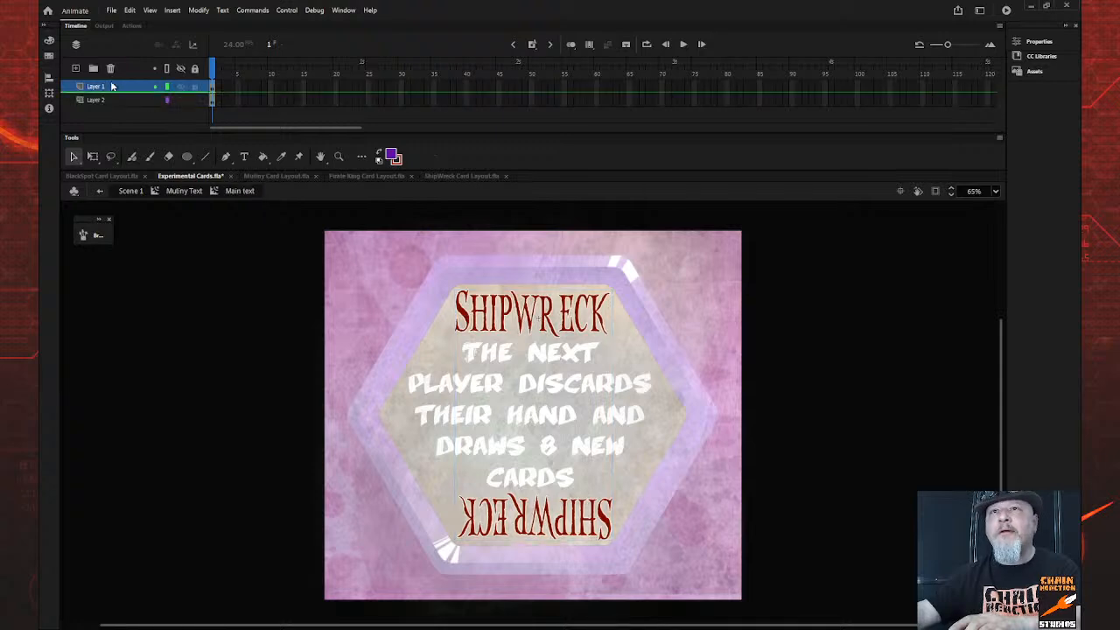
Fill both SHIPWRECK titles on Layer 1 with purple and return to Scene 1
left_click(114, 88)
left_click(394, 155)
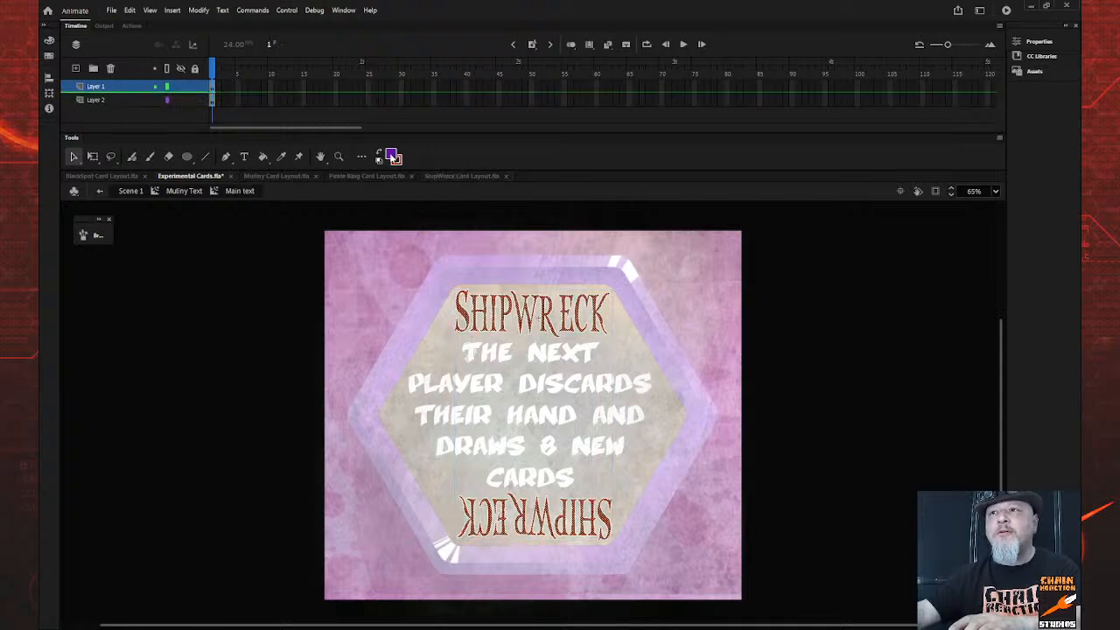
left_click(450, 268)
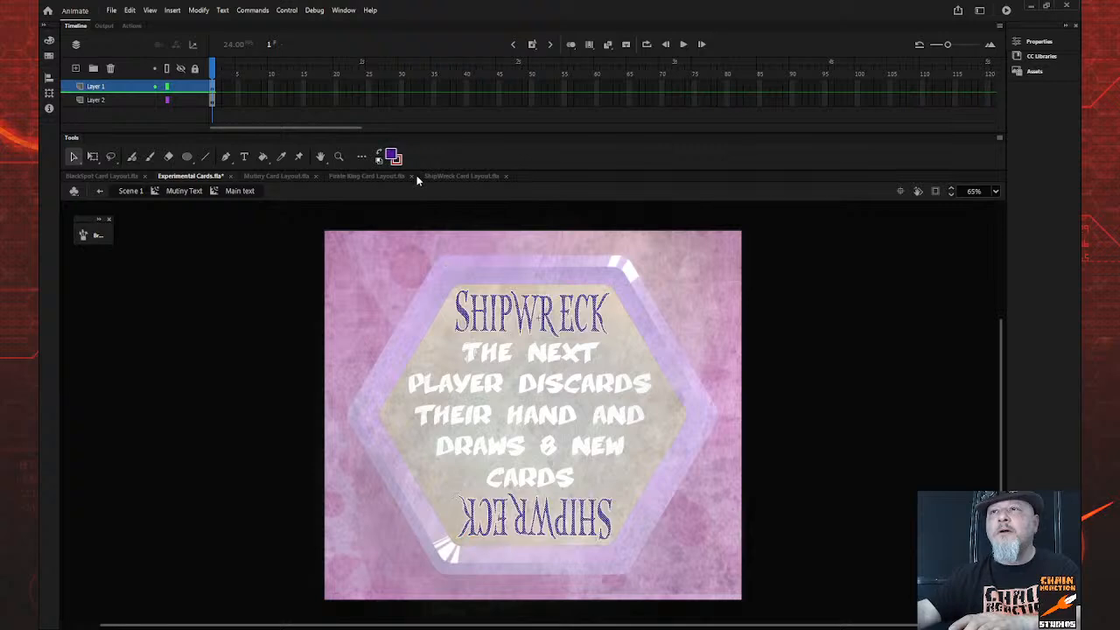
left_click(100, 192)
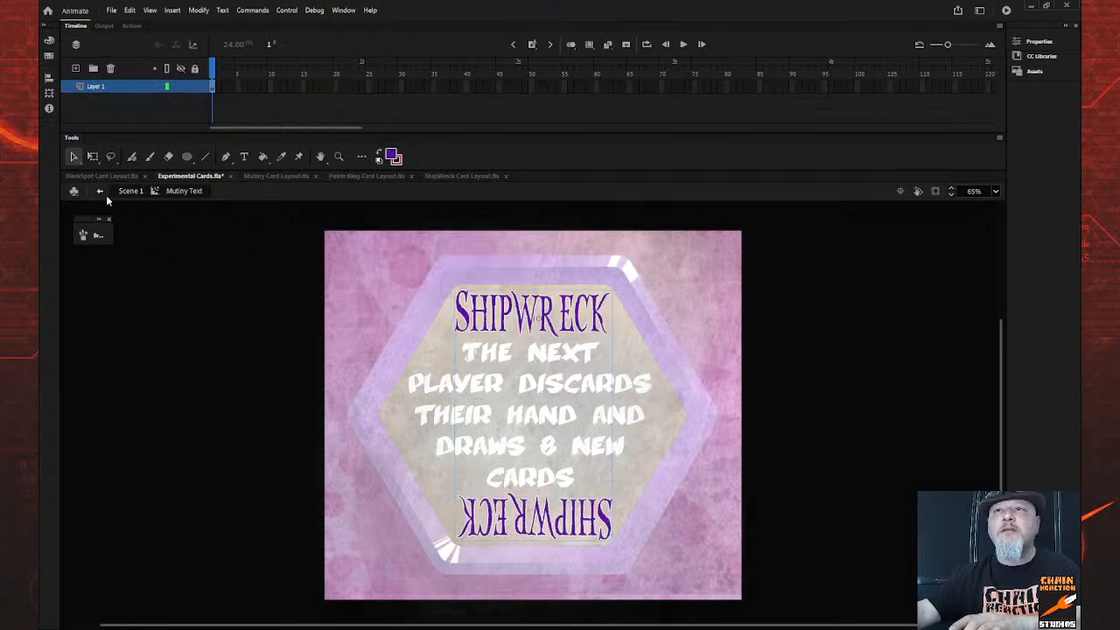
left_click(100, 191)
left_click(146, 237)
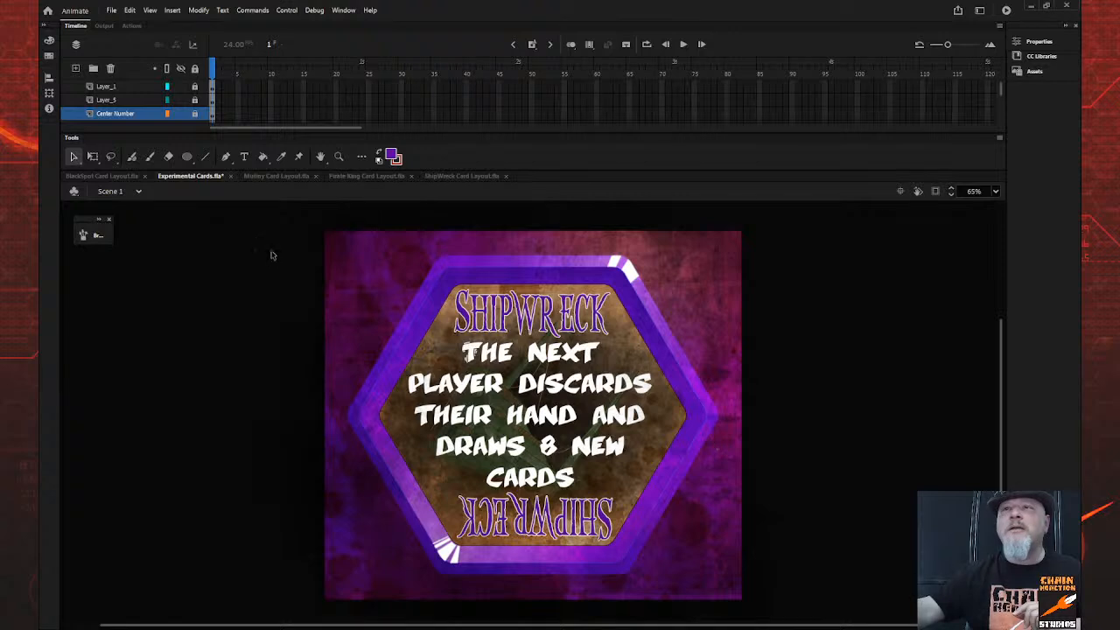
Hide the Color band-Purple layer and show the Color band-Blue layer
scroll(162, 95, "down", 2)
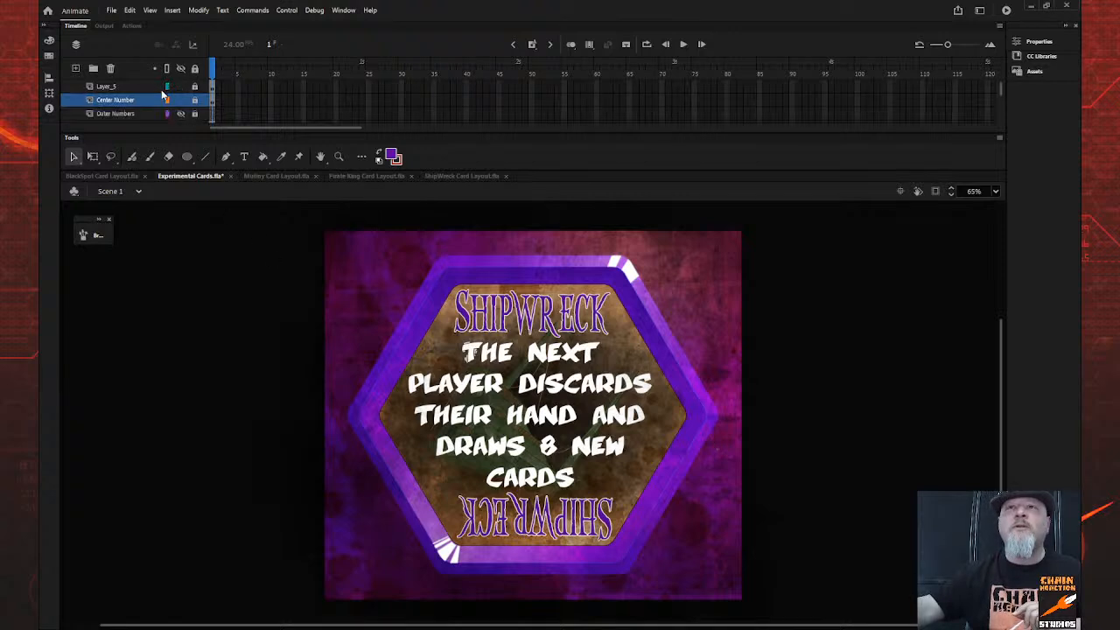
scroll(162, 94, "down", 2)
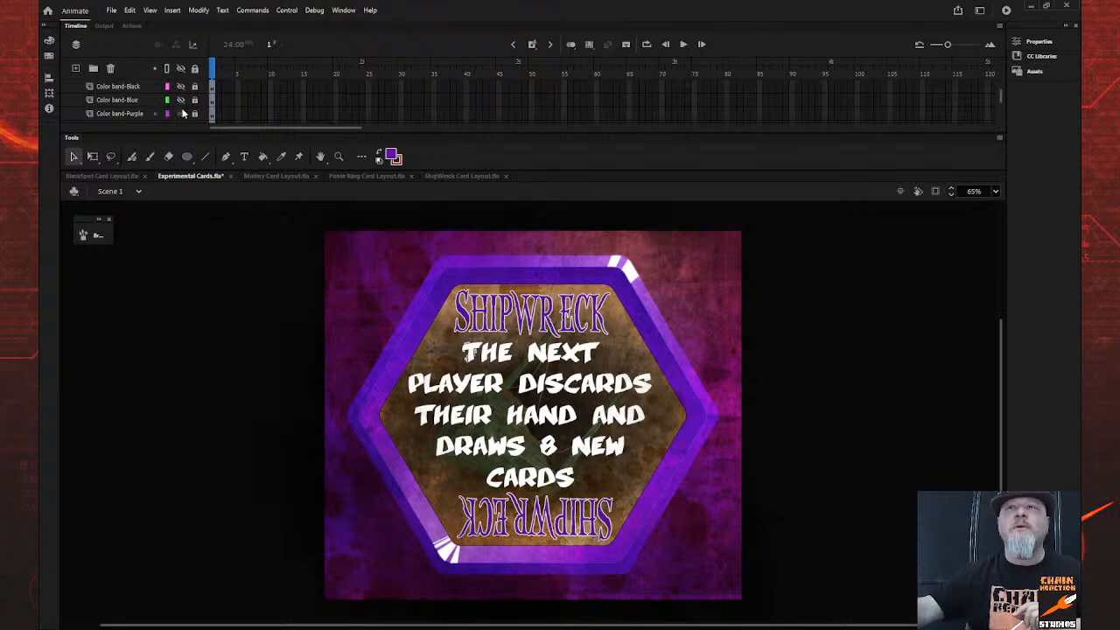
left_click(180, 113)
left_click(180, 100)
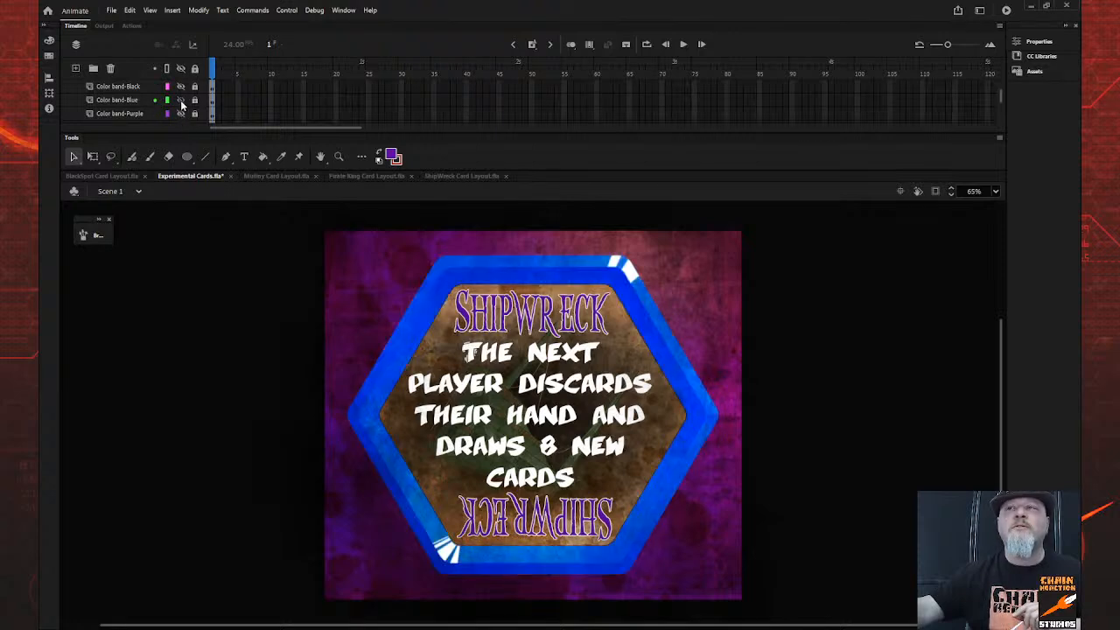
Hide the Purple Plate layer and show the Blue Plate layer as the card background, keeping all layers locked
scroll(151, 100, "up", 3)
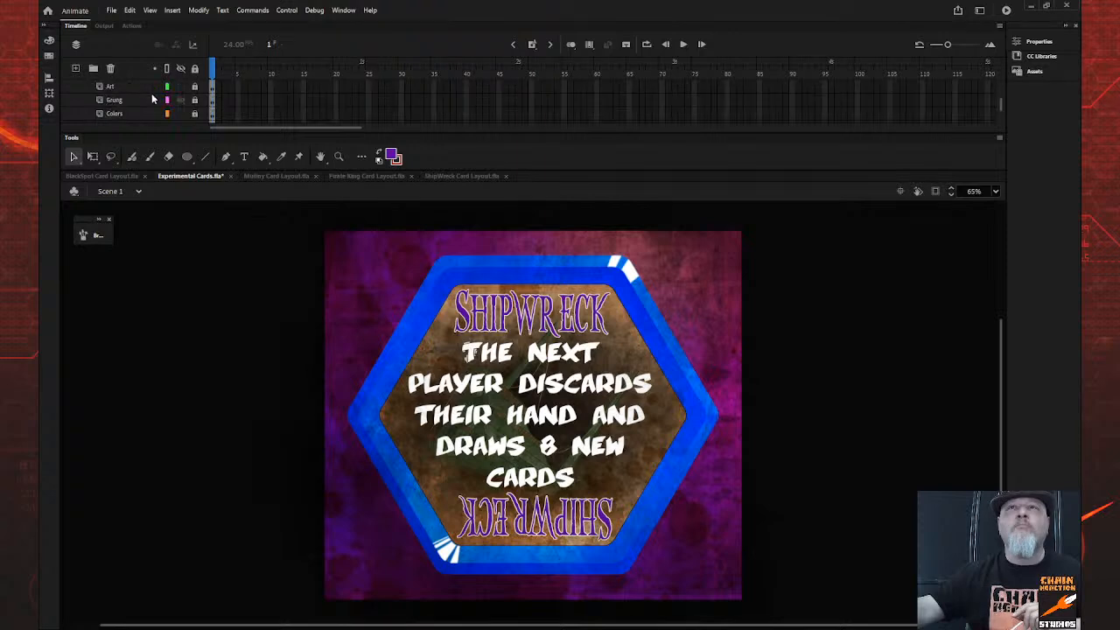
scroll(151, 100, "down", 5)
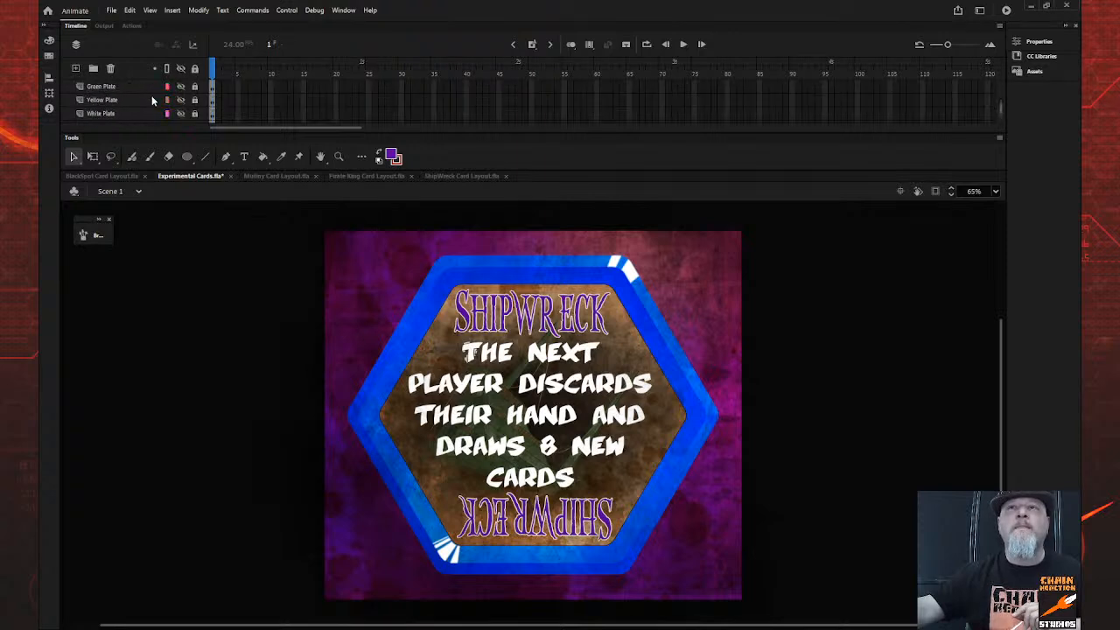
scroll(152, 100, "down", 2)
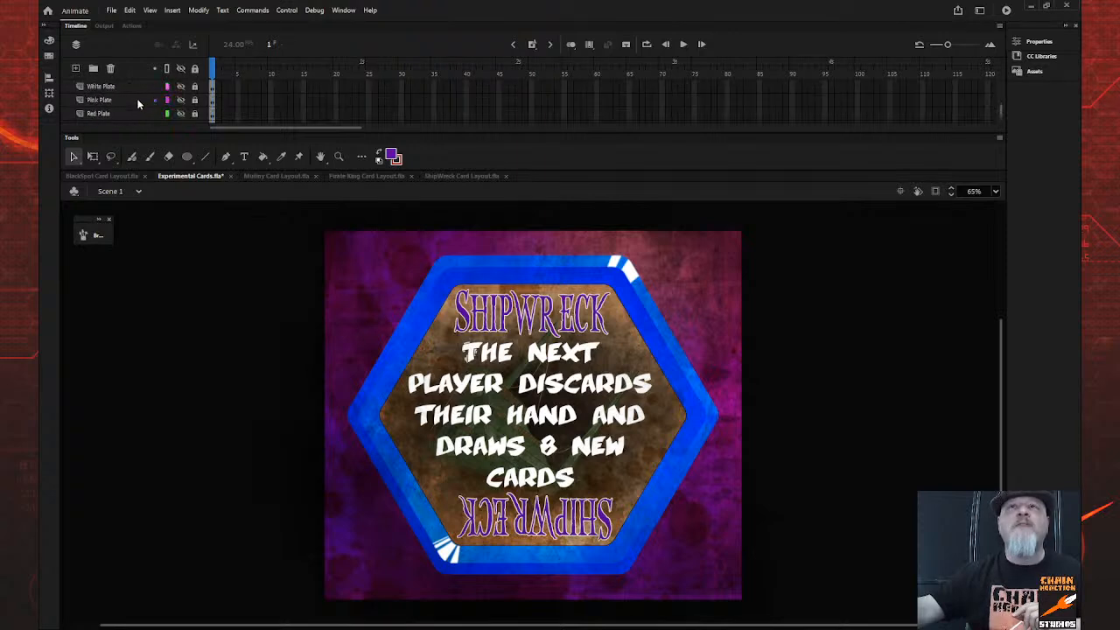
scroll(118, 109, "up", 3)
scroll(121, 102, "down", 3)
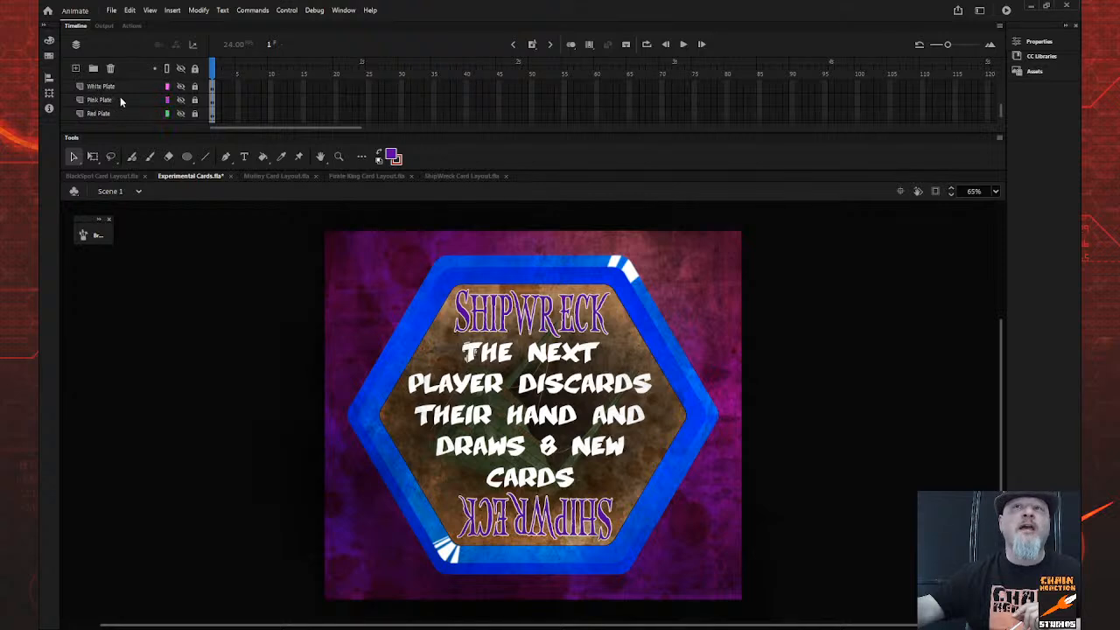
scroll(119, 102, "down", 2)
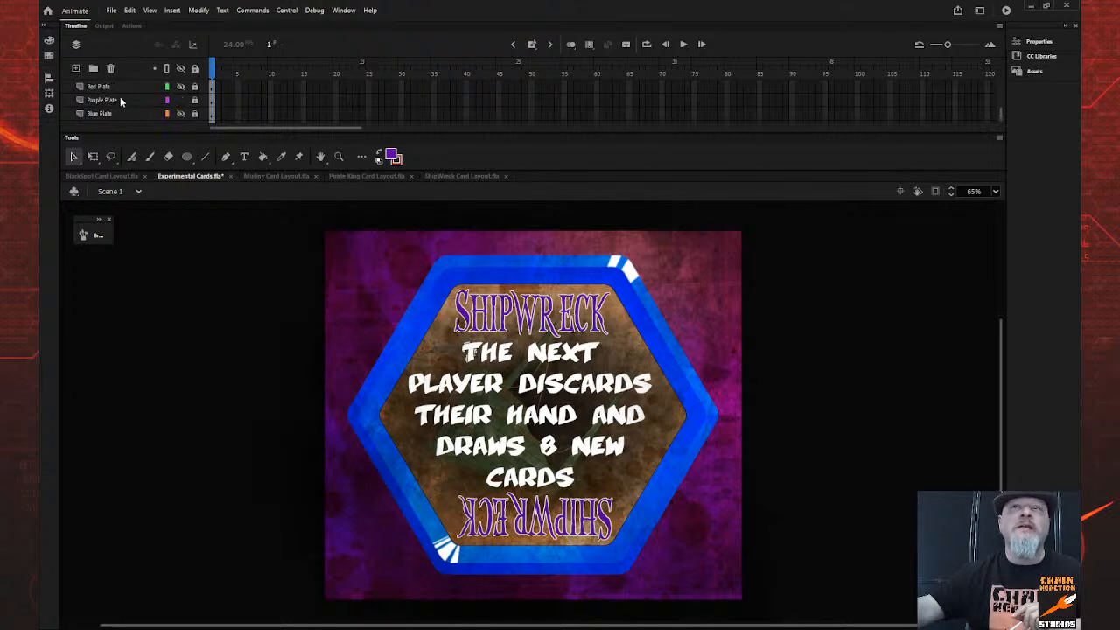
left_click(181, 99)
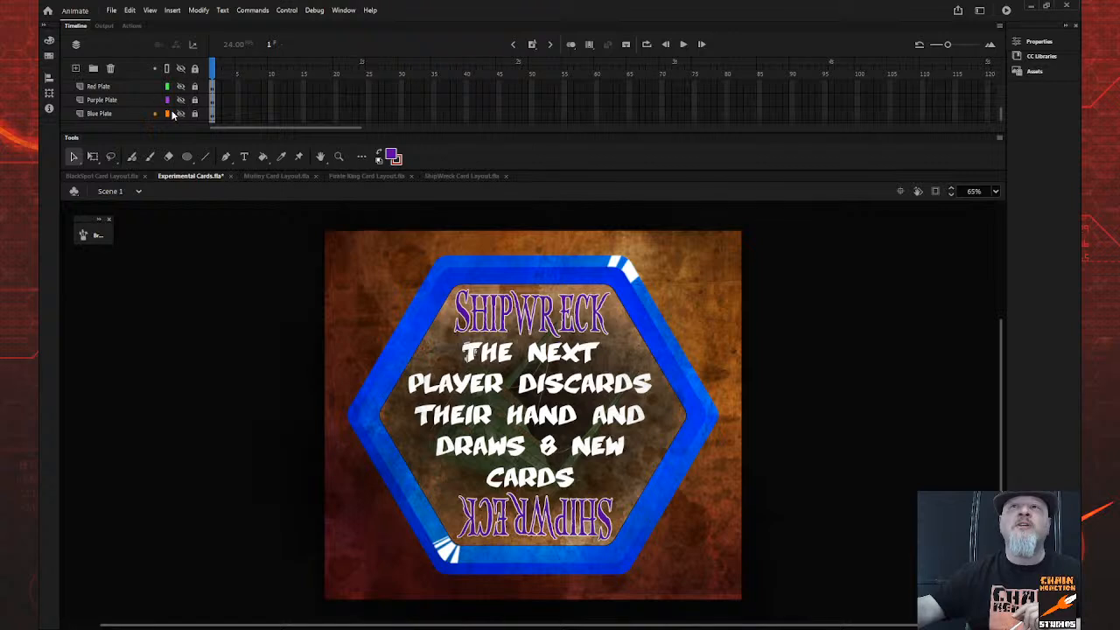
left_click(181, 114)
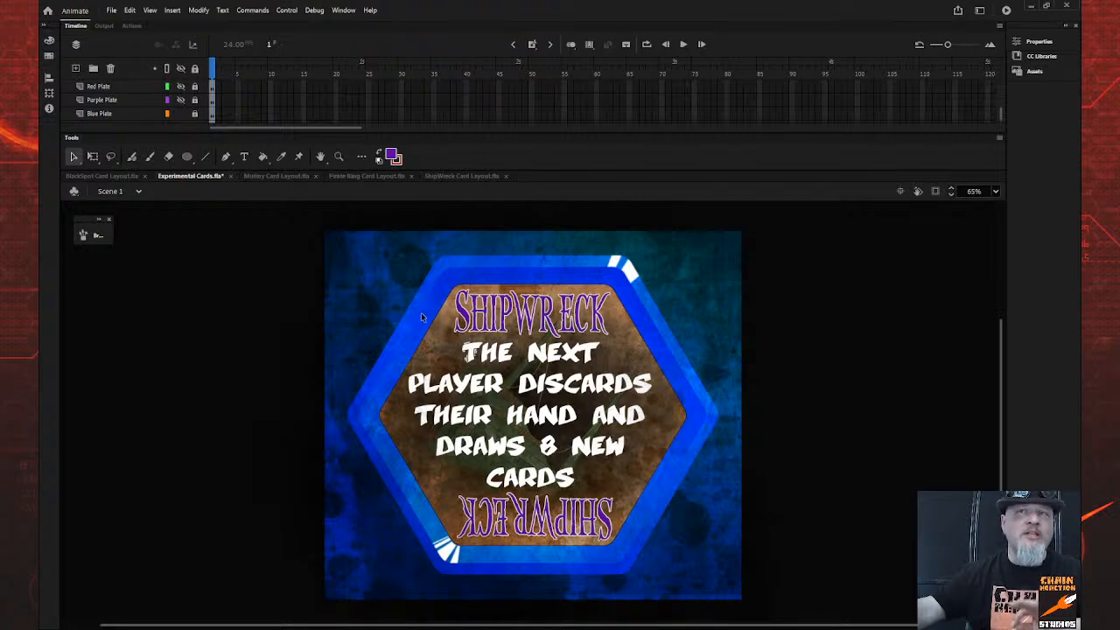
left_click(196, 68)
left_click(195, 69)
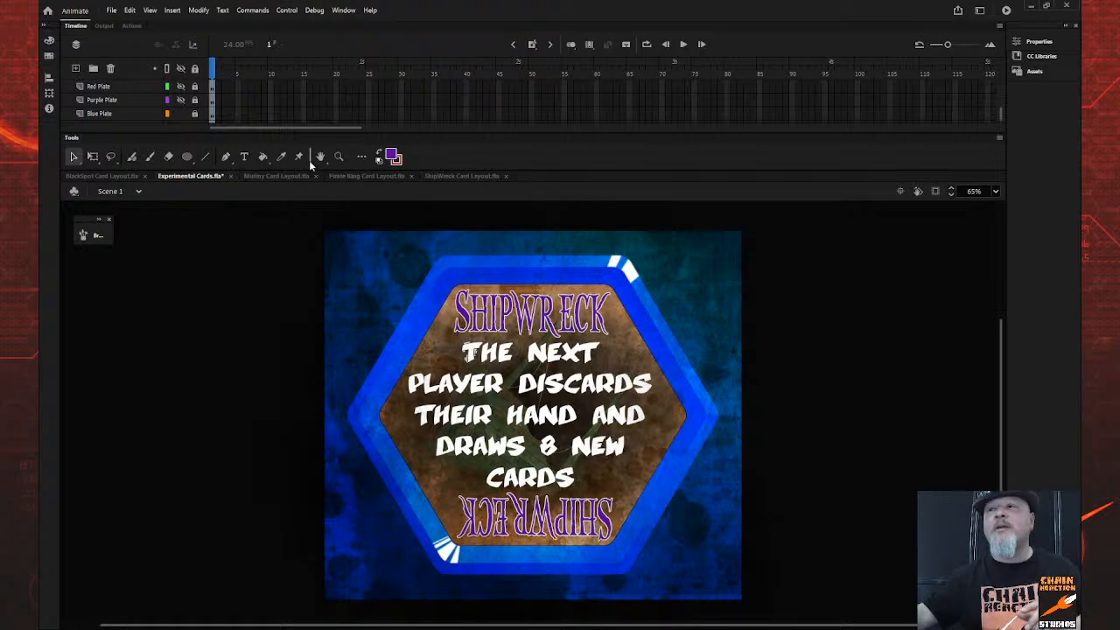
Sample the blue of the hexagon band as the fill color and open the SHIPWRECK title's nested Main text symbol for editing
left_click_drag(385, 158, 618, 553)
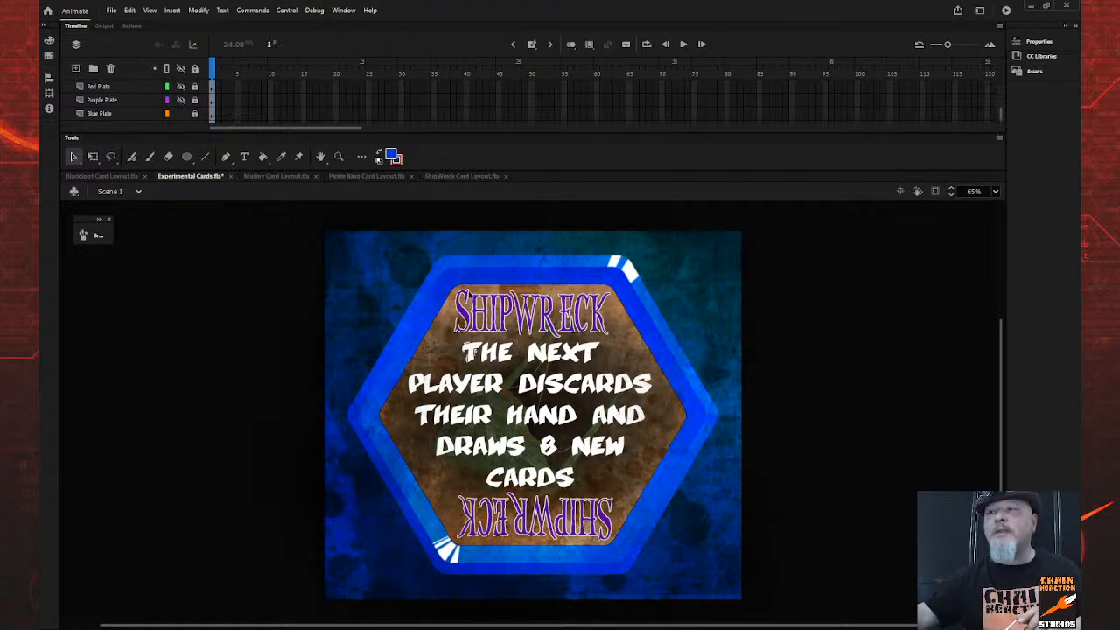
scroll(170, 112, "down", 3)
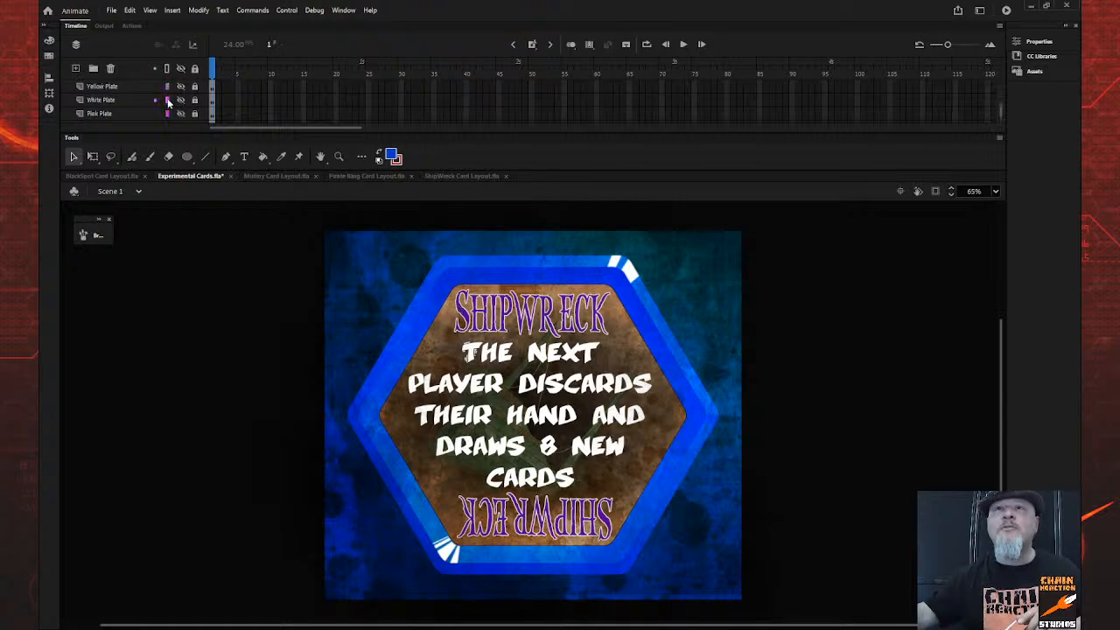
scroll(172, 111, "down", 3)
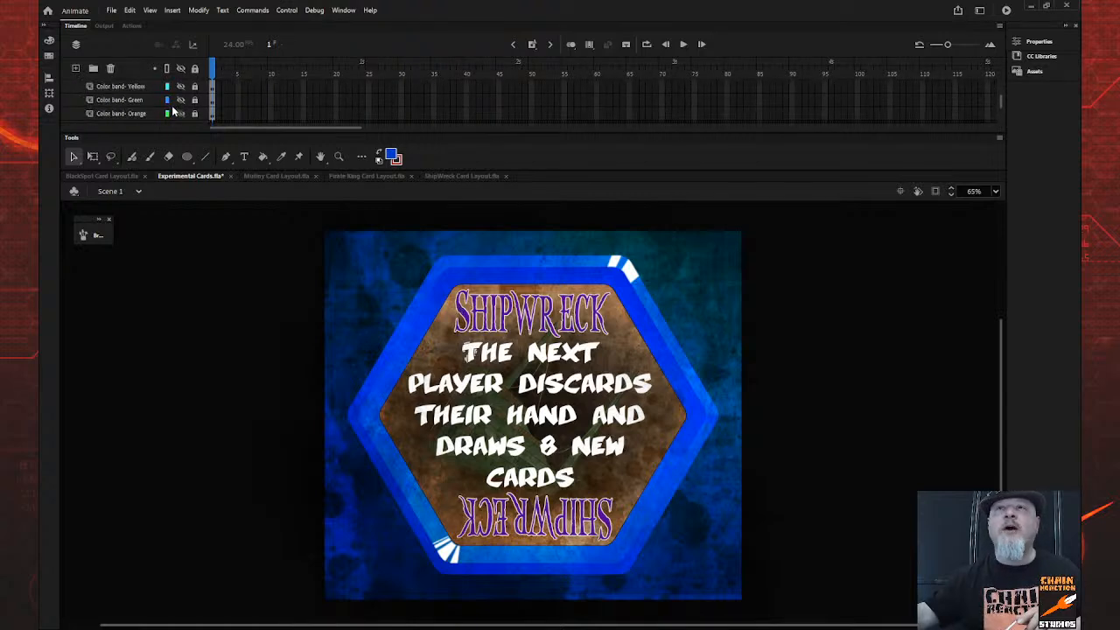
scroll(172, 111, "down", 3)
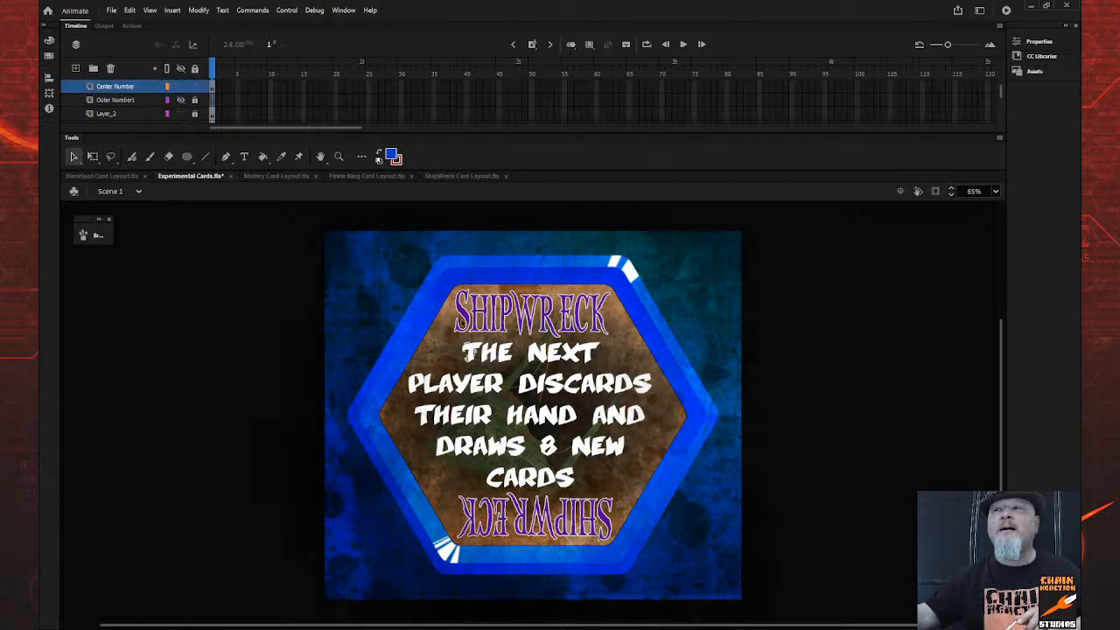
left_click(469, 324)
double_click(470, 324)
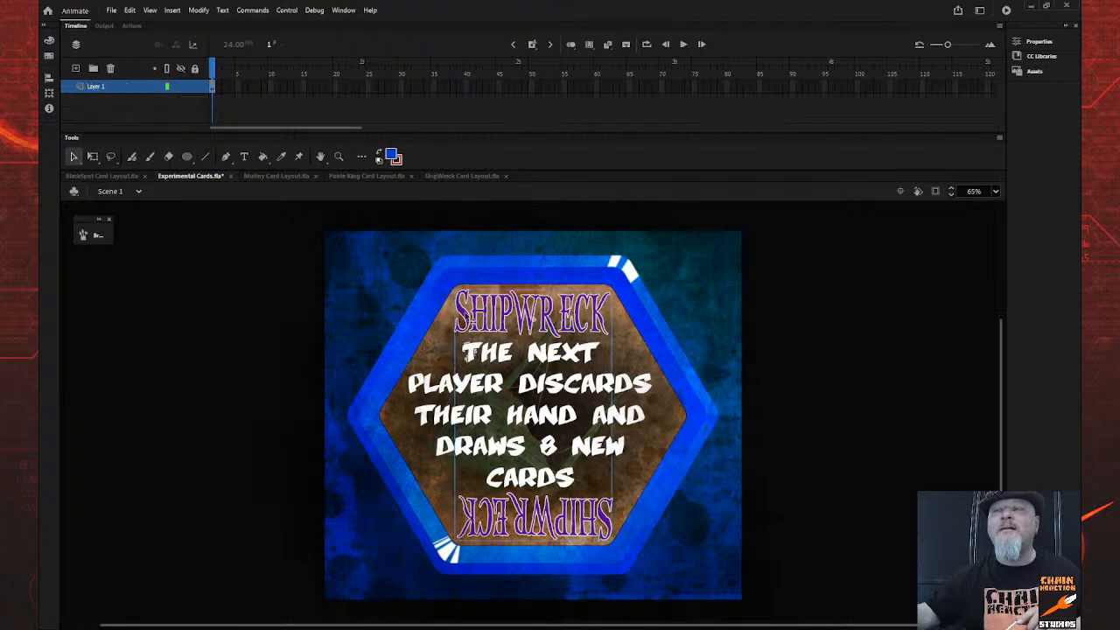
double_click(470, 321)
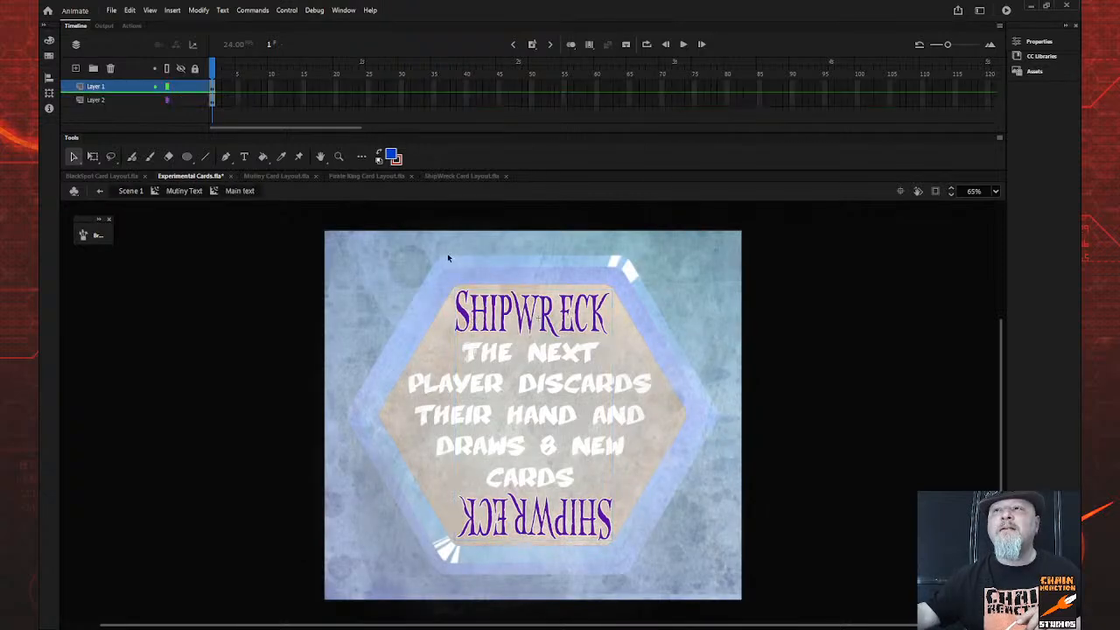
Fill both SHIPWRECK titles on Layer 1 with the sampled blue, then return to Scene 1 and lock all layers
left_click(135, 91)
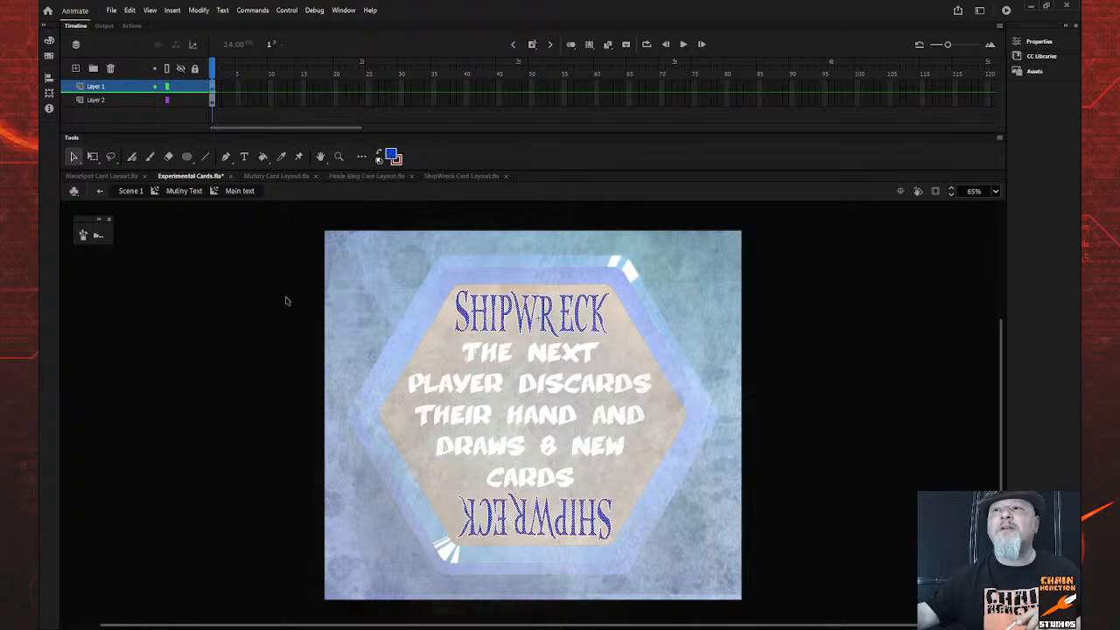
left_click(101, 192)
left_click(102, 191)
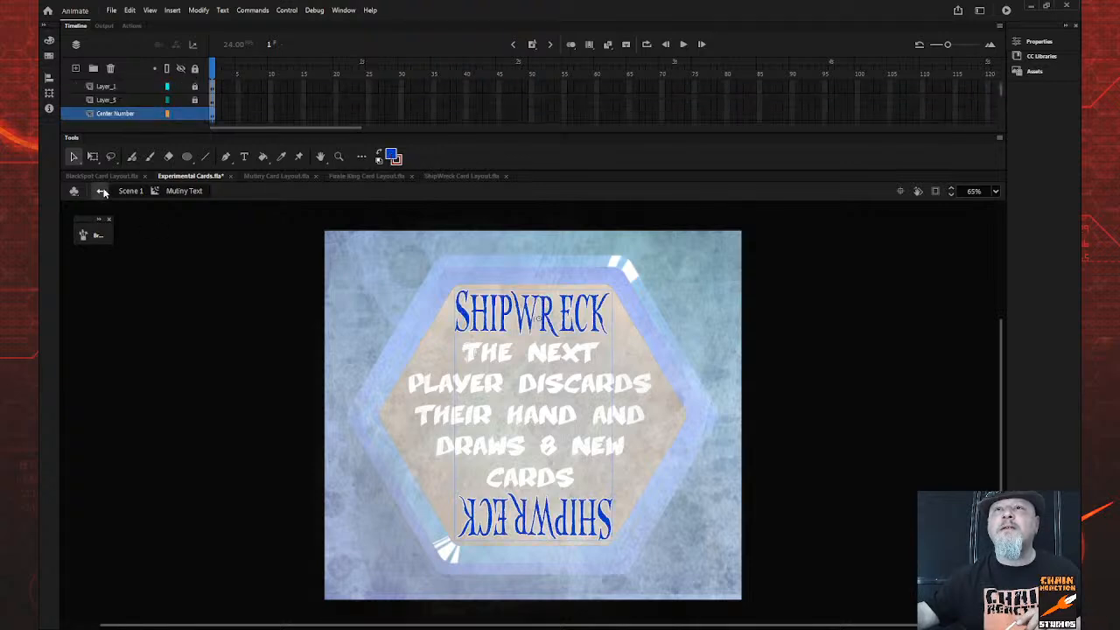
left_click(196, 69)
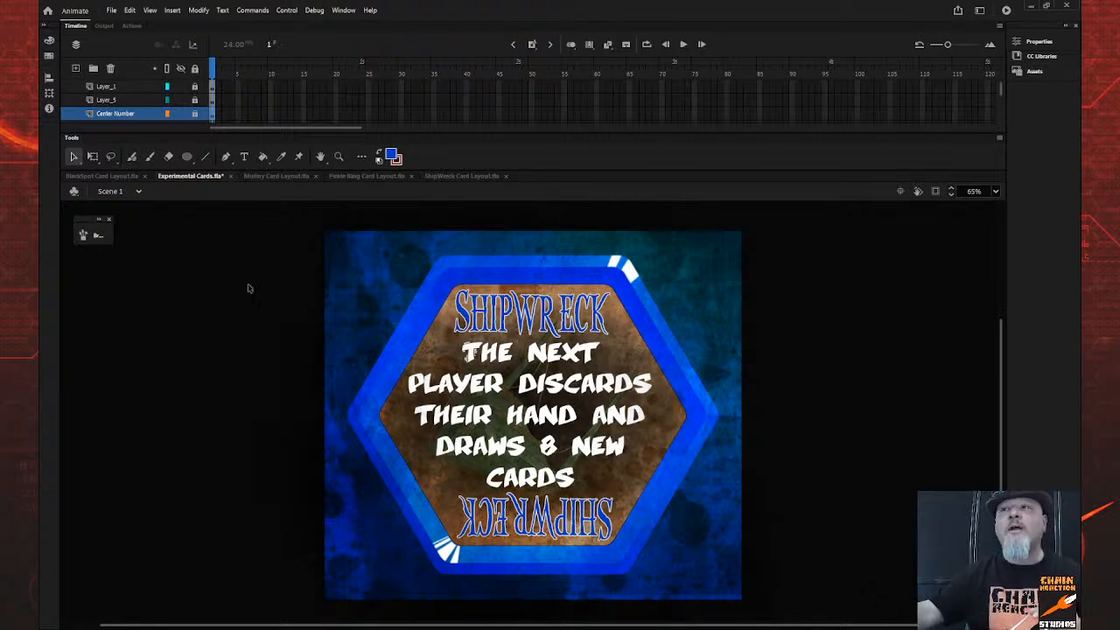
Unlock the Center Number layer and recolor both SHIPWRECK titles black inside the nested Main text symbol
scroll(147, 106, "down", 3)
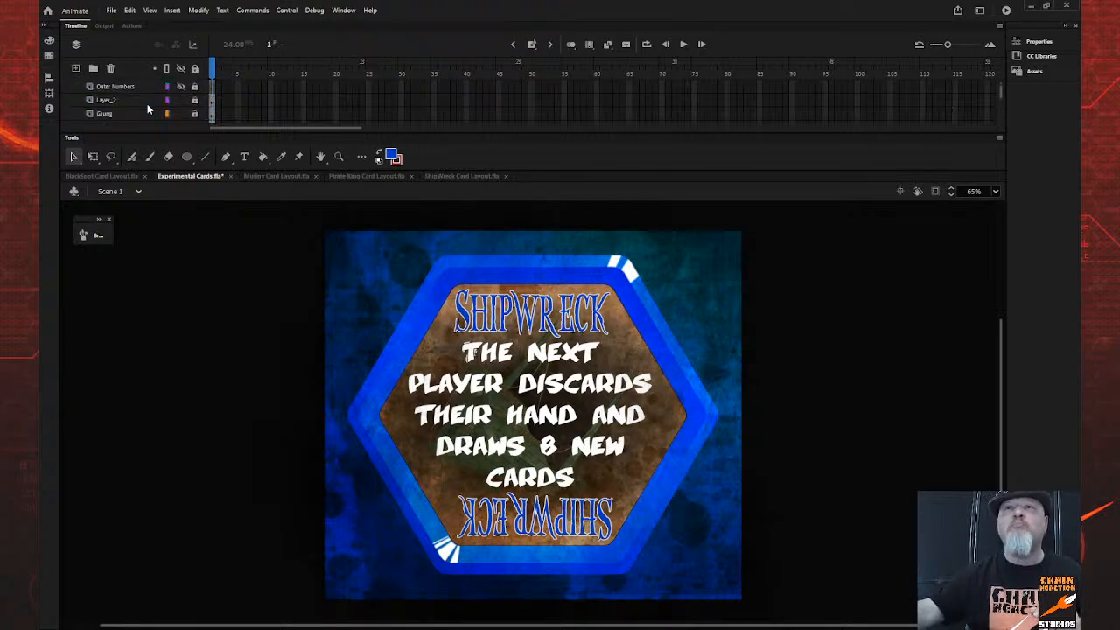
scroll(175, 96, "up", 2)
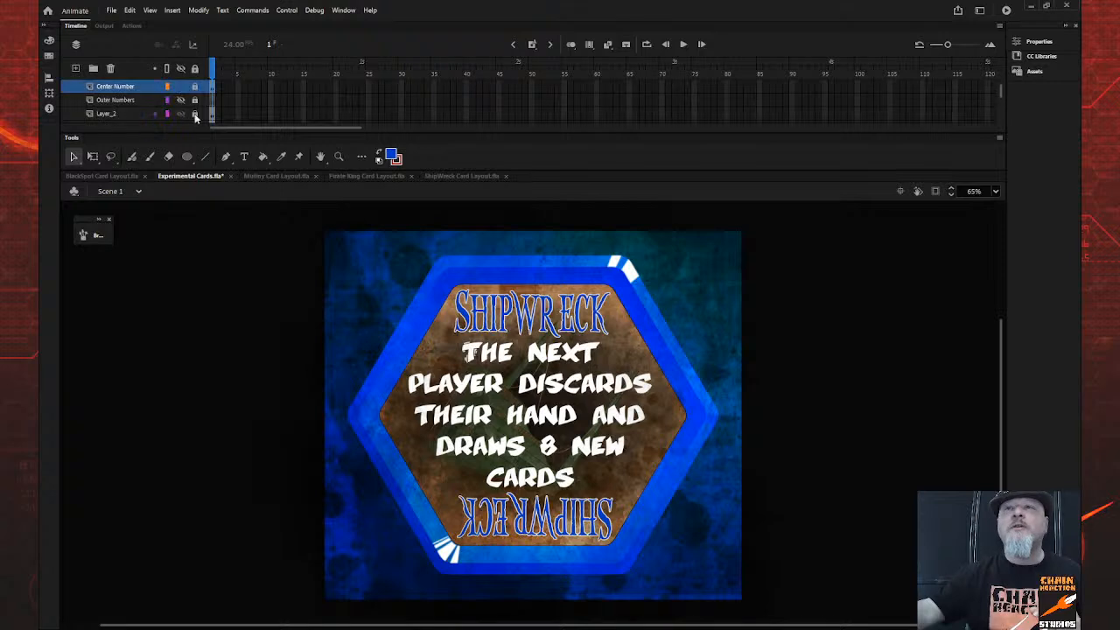
left_click(187, 101)
left_click(201, 109)
double_click(464, 309)
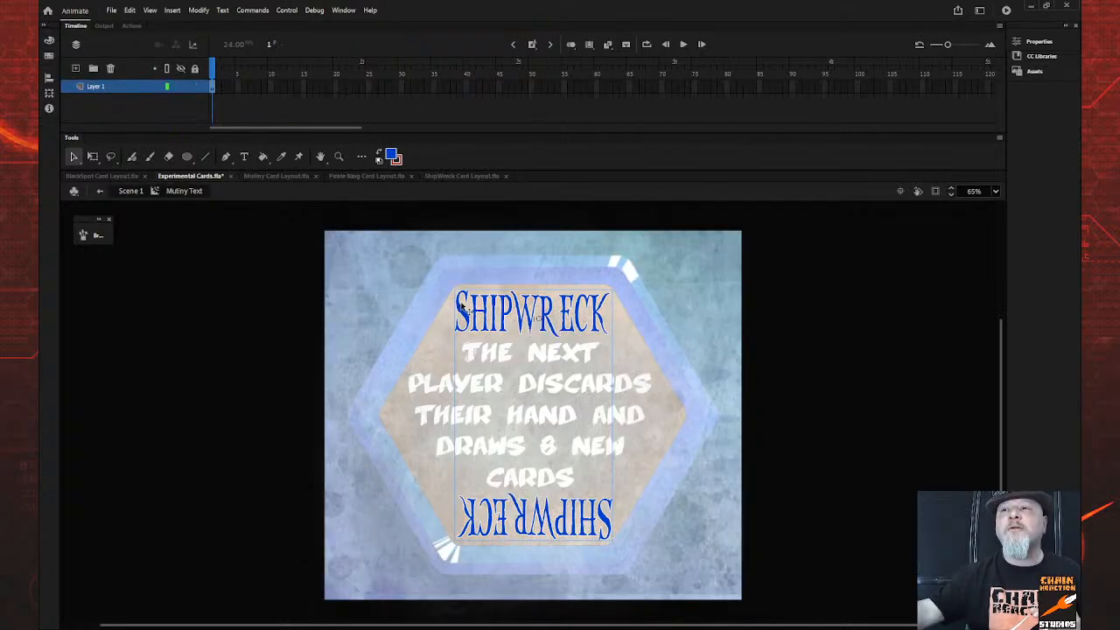
double_click(462, 308)
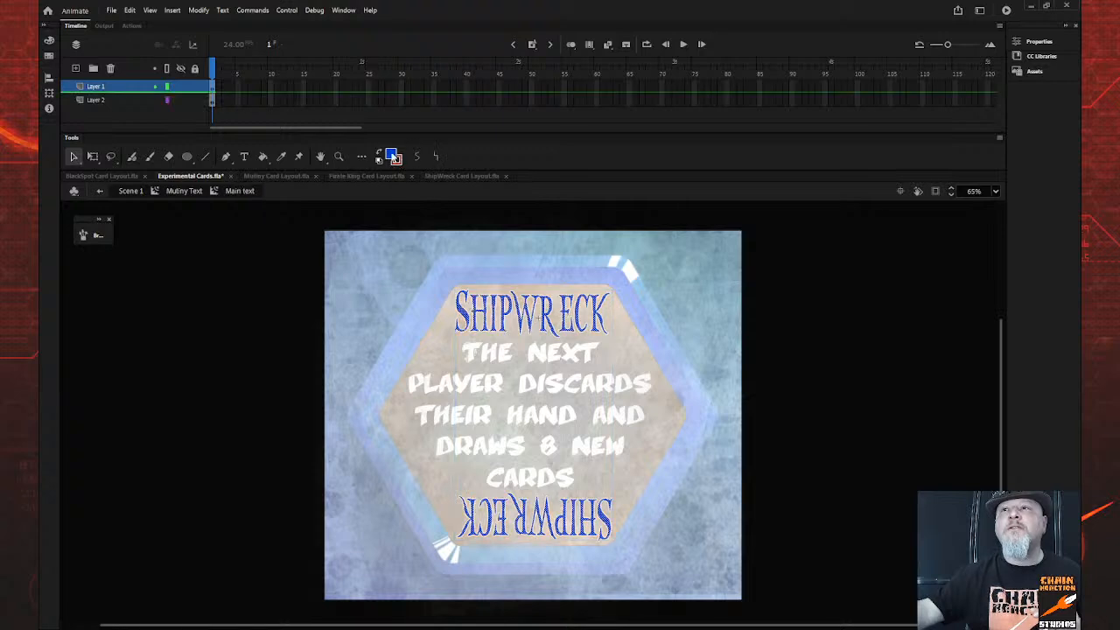
left_click(252, 254)
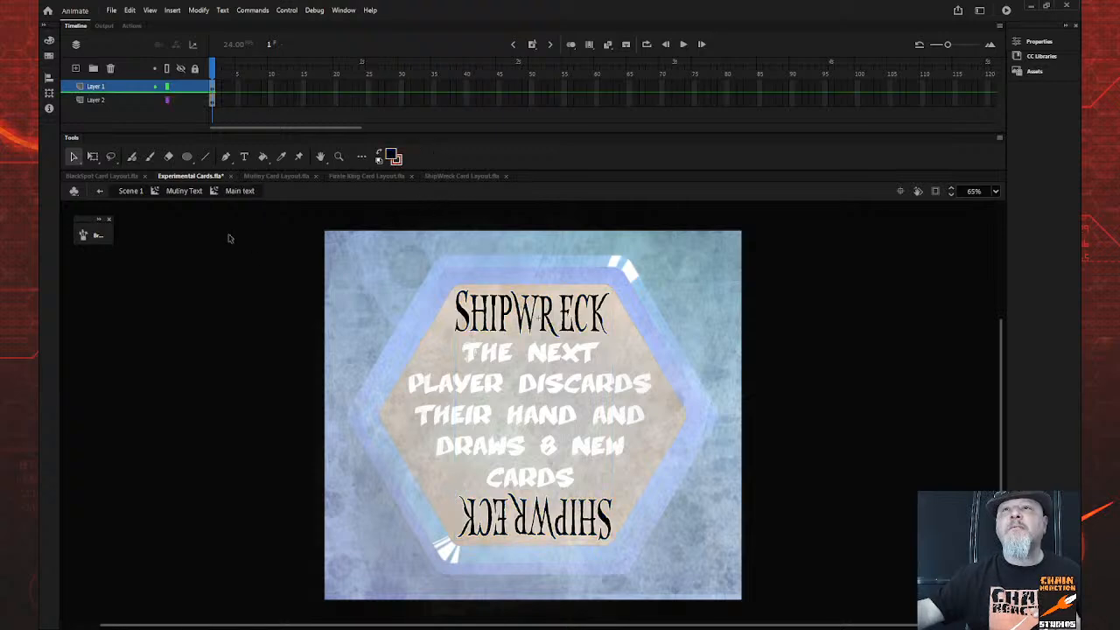
left_click(99, 192)
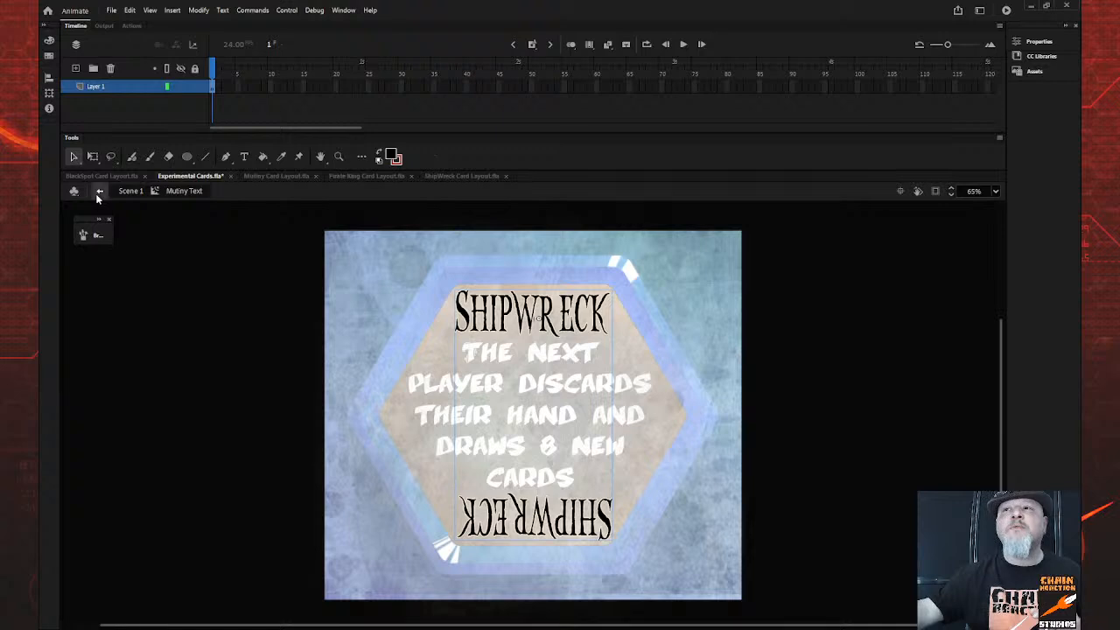
Return to Scene 1, lock all layers, then hide the Color band-Blue layer and show Color band-Black
left_click(96, 194)
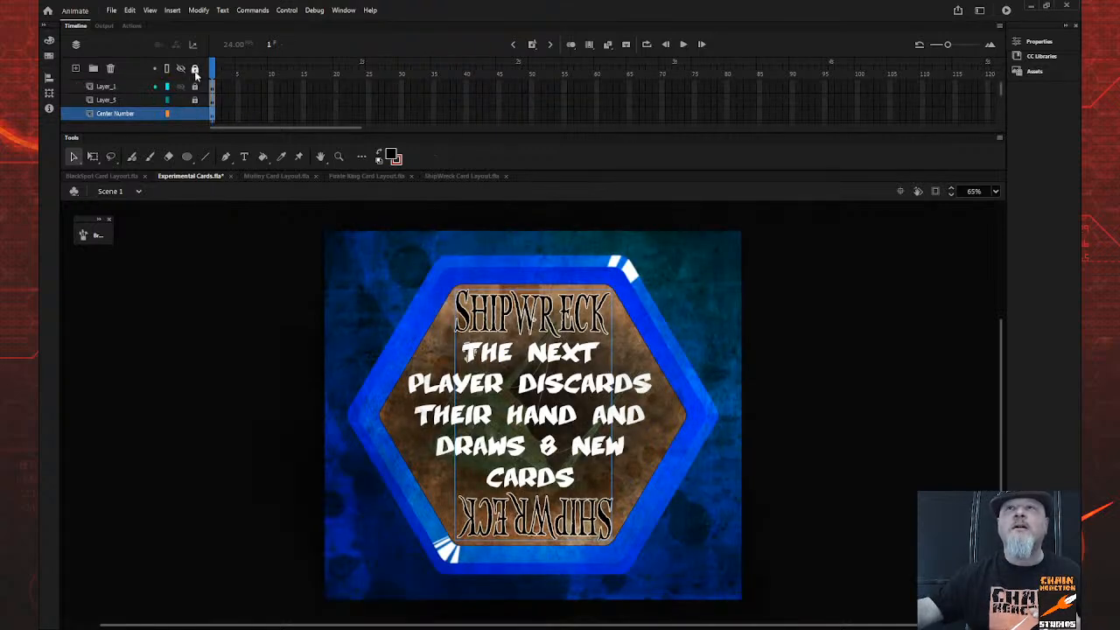
scroll(175, 98, "down", 3)
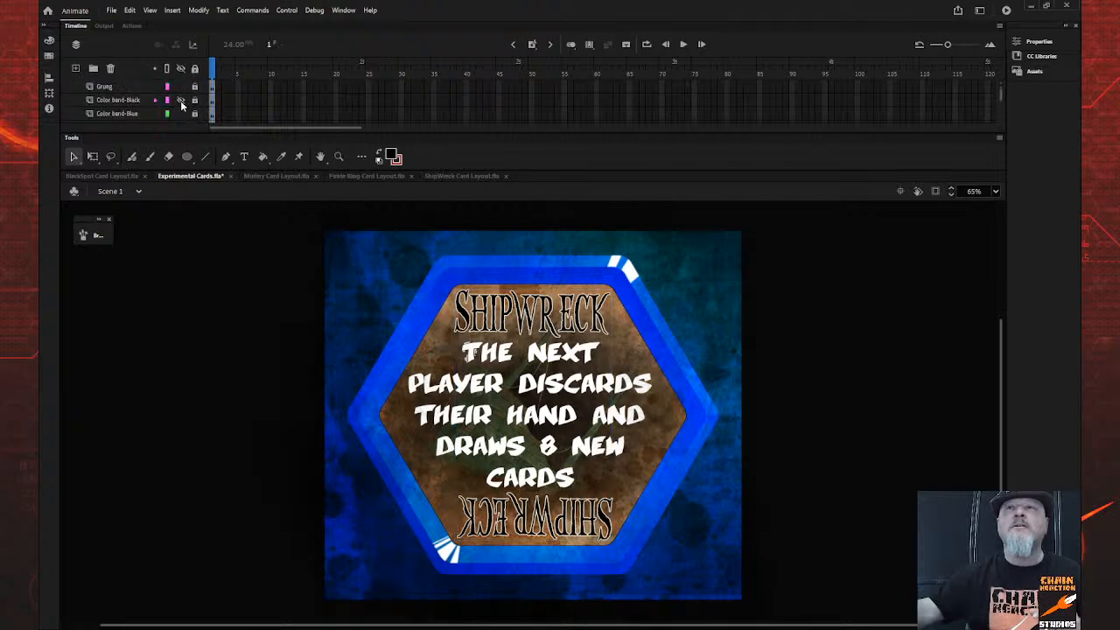
left_click(180, 114)
left_click(180, 100)
Hide the Blue Plate layer, leave the Black Plate layer visible as the card background, and save the file
scroll(154, 90, "down", 2)
scroll(158, 93, "down", 3)
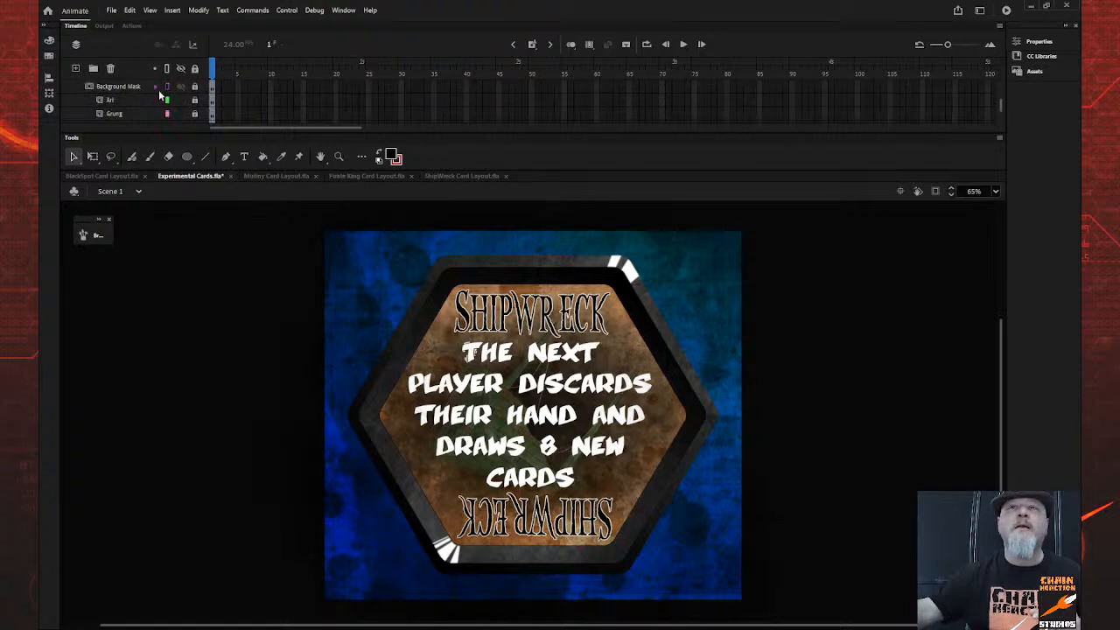
scroll(160, 96, "down", 5)
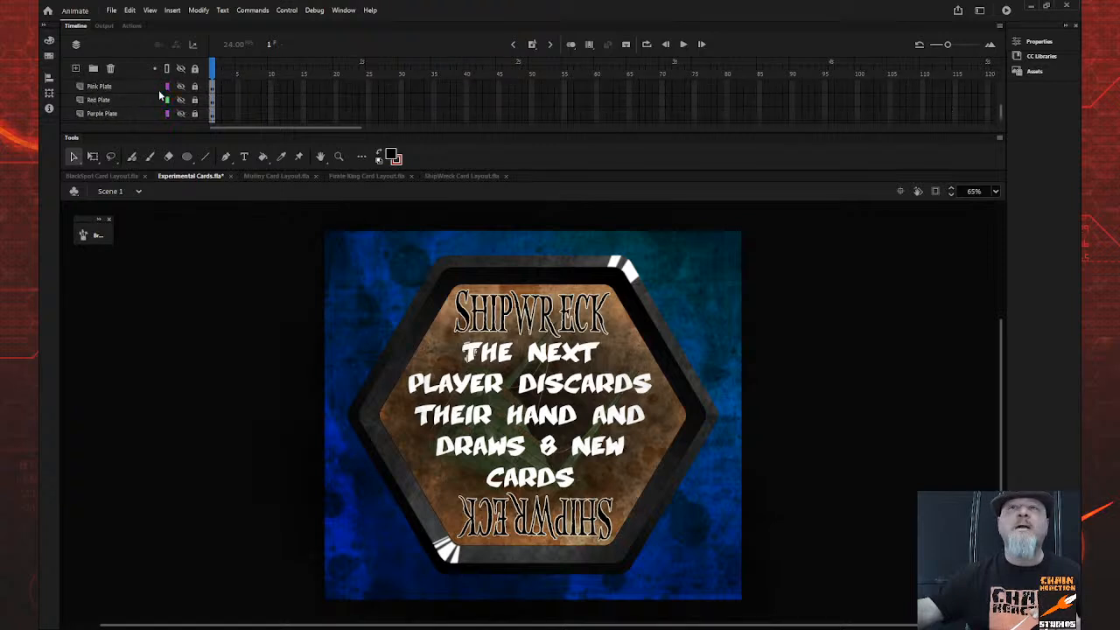
scroll(160, 96, "down", 1)
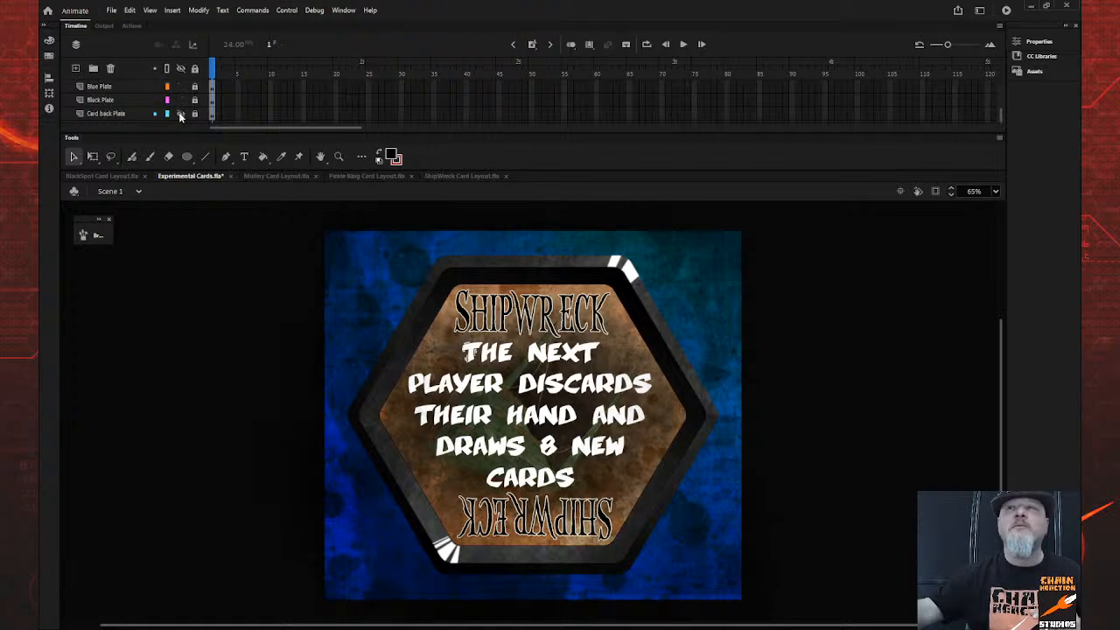
scroll(183, 112, "up", 3)
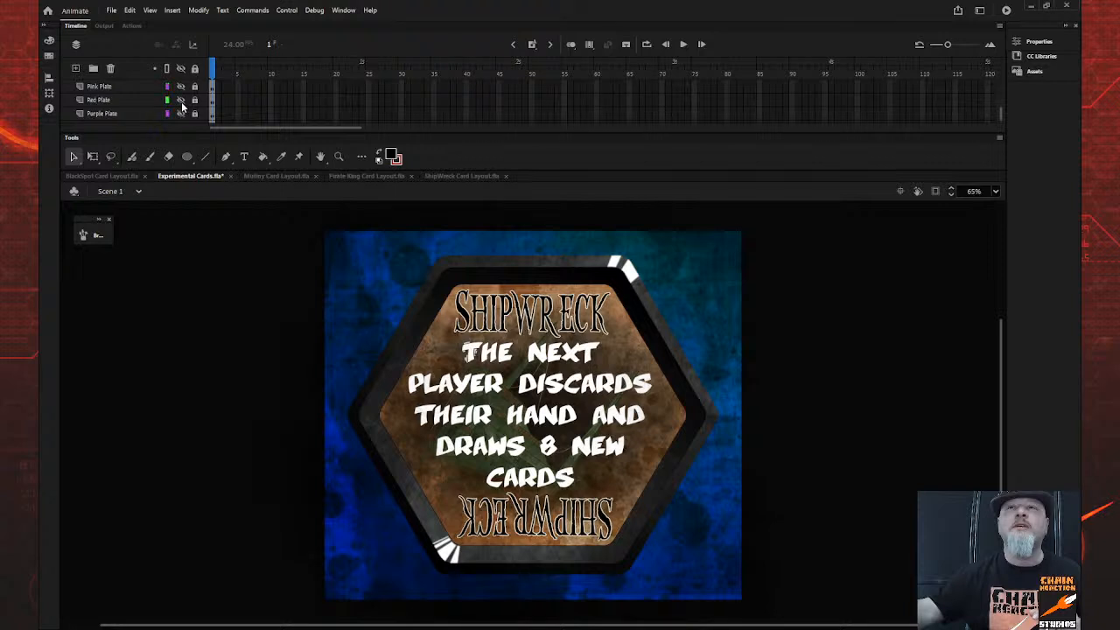
scroll(182, 106, "down", 1)
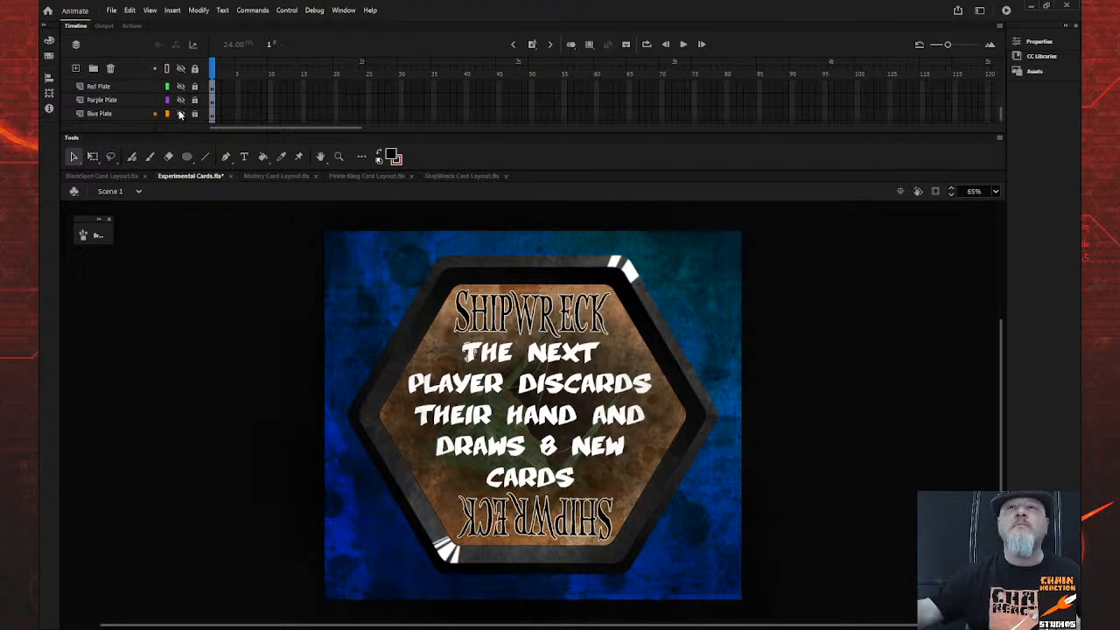
left_click(180, 114)
scroll(175, 111, "down", 2)
left_click(180, 100)
left_click(181, 101)
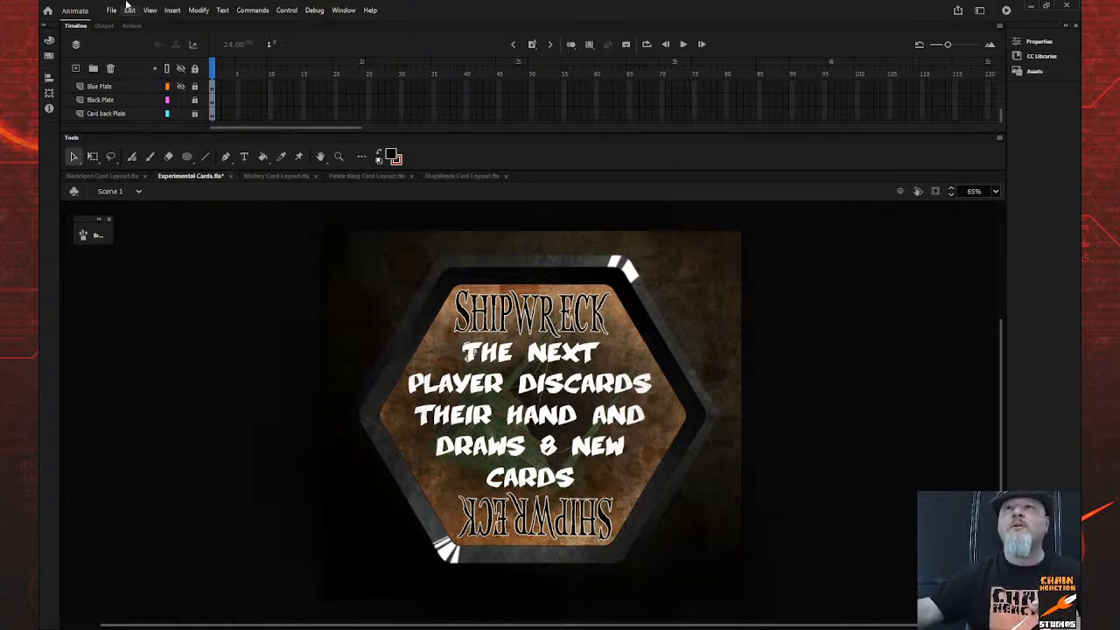
key("ctrl+s")
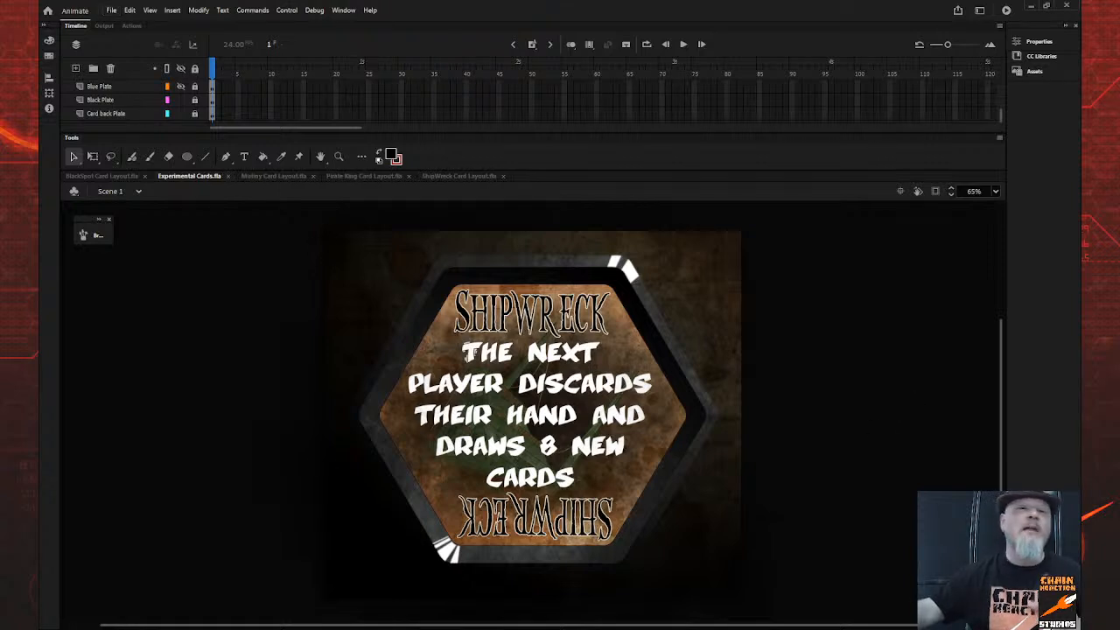
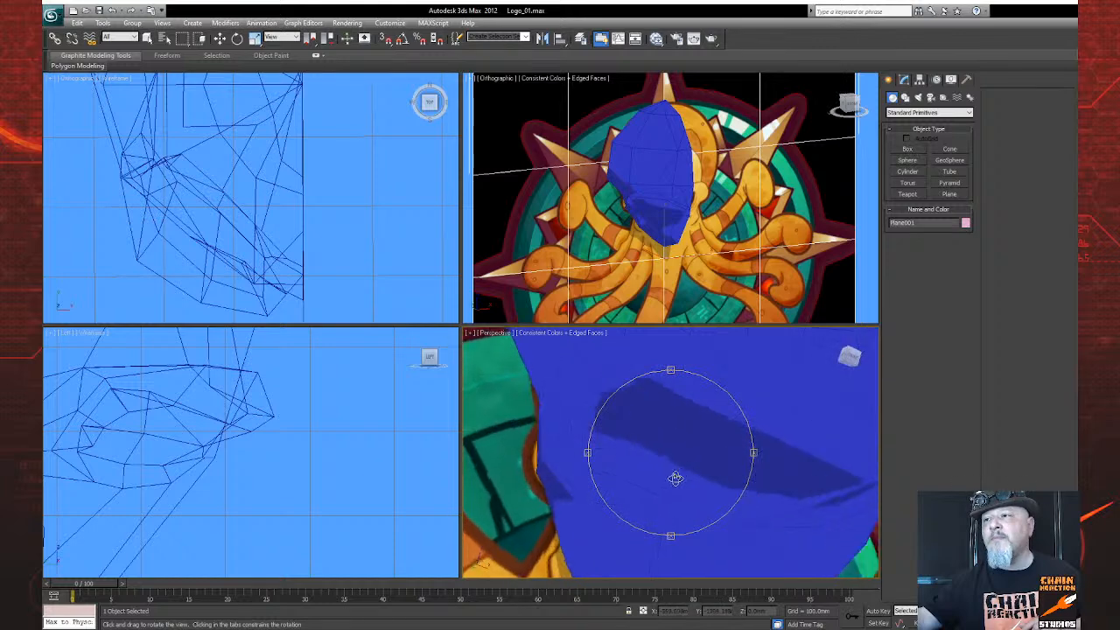
Switch to Logo_01.max in 3ds Max, select the blue head mesh and examine its mouth and crown from several angles
left_click_drag(699, 471, 695, 457)
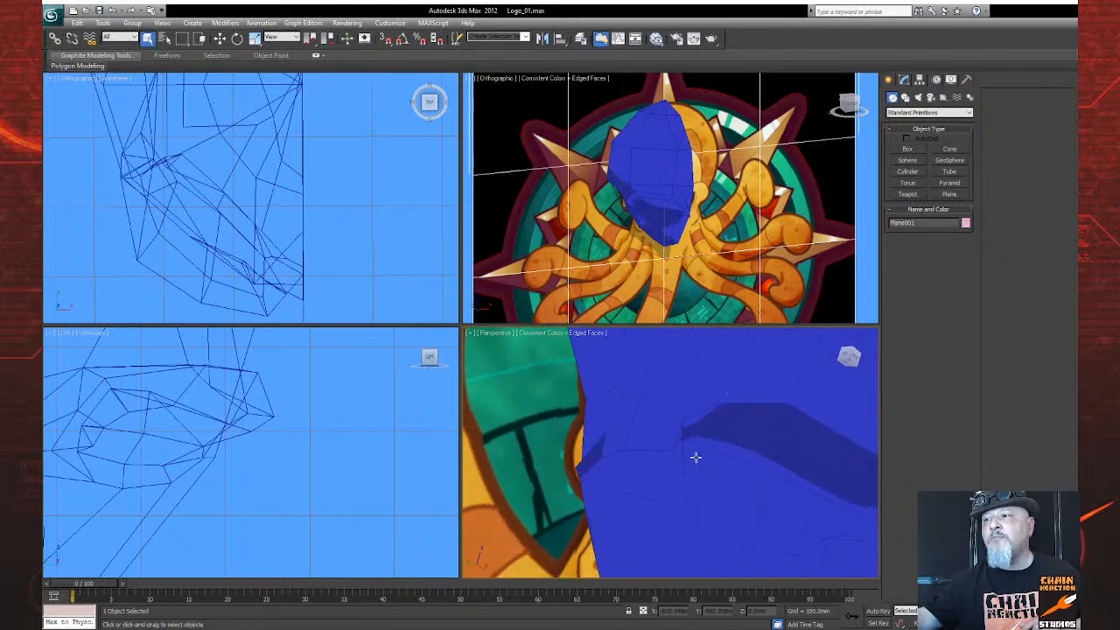
left_click(694, 444)
key("z")
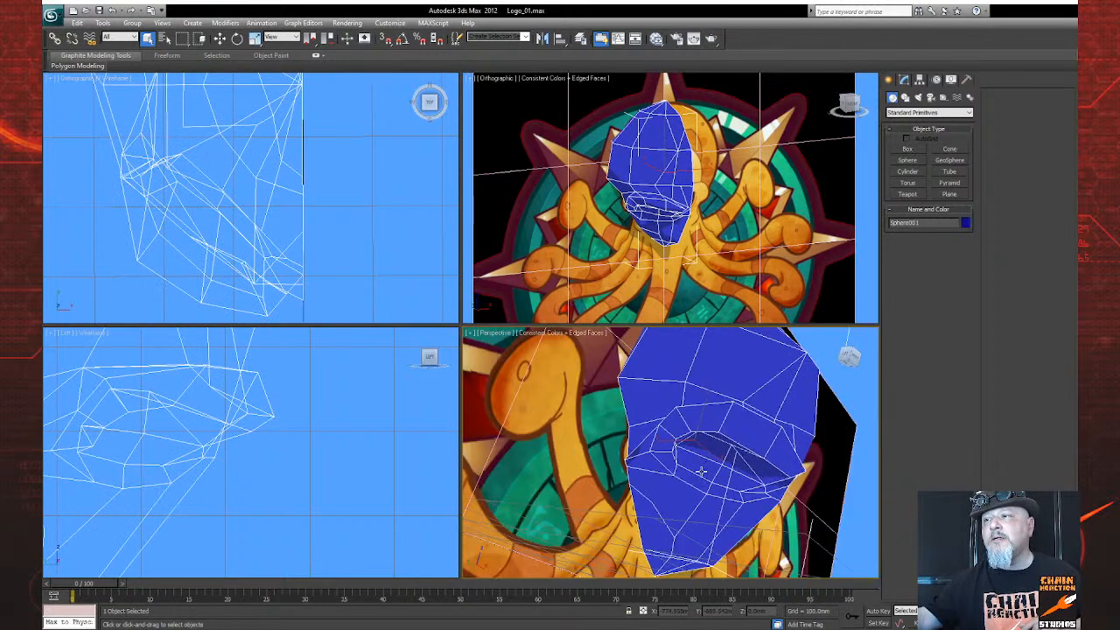
key("ctrl+r")
left_click_drag(699, 508, 676, 500)
scroll(690, 498, "up", 5)
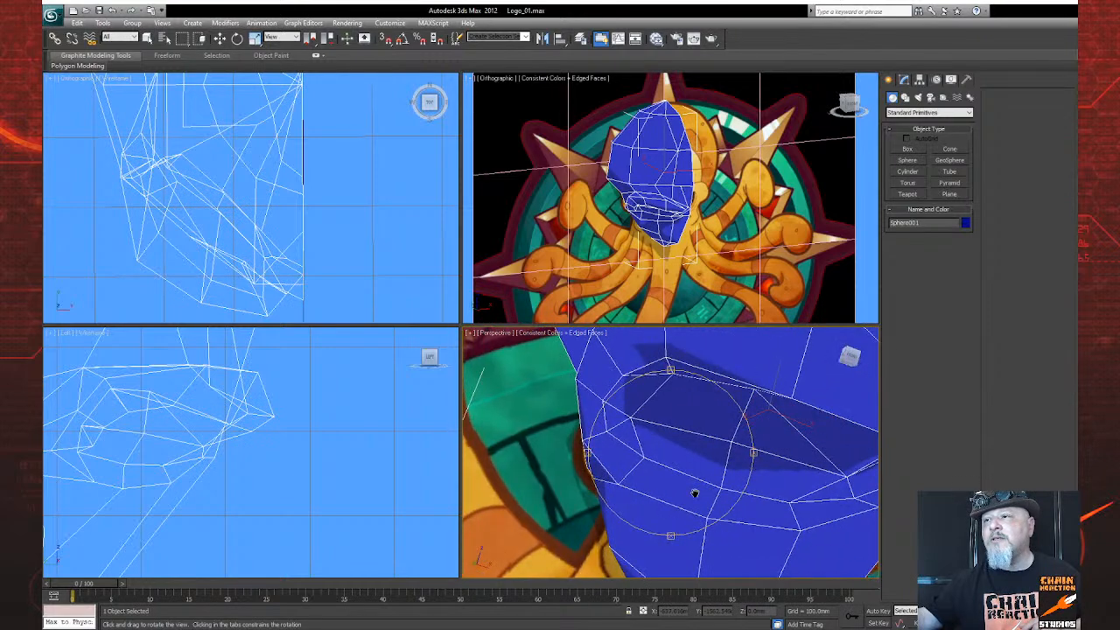
scroll(673, 499, "down", 5)
left_click_drag(672, 499, 681, 506)
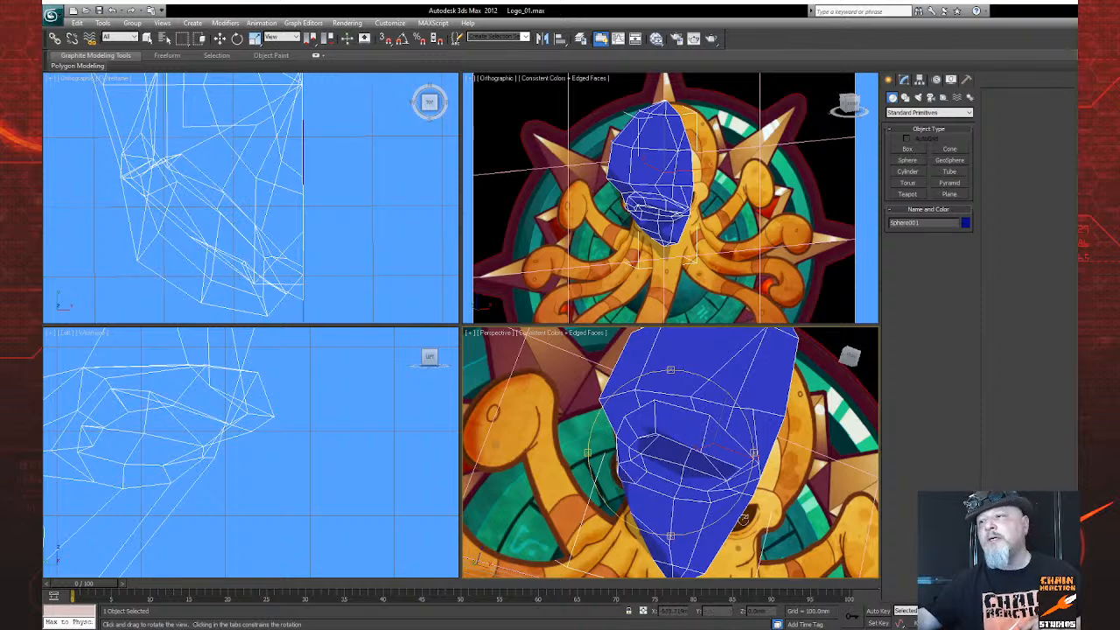
left_click_drag(653, 495, 657, 443)
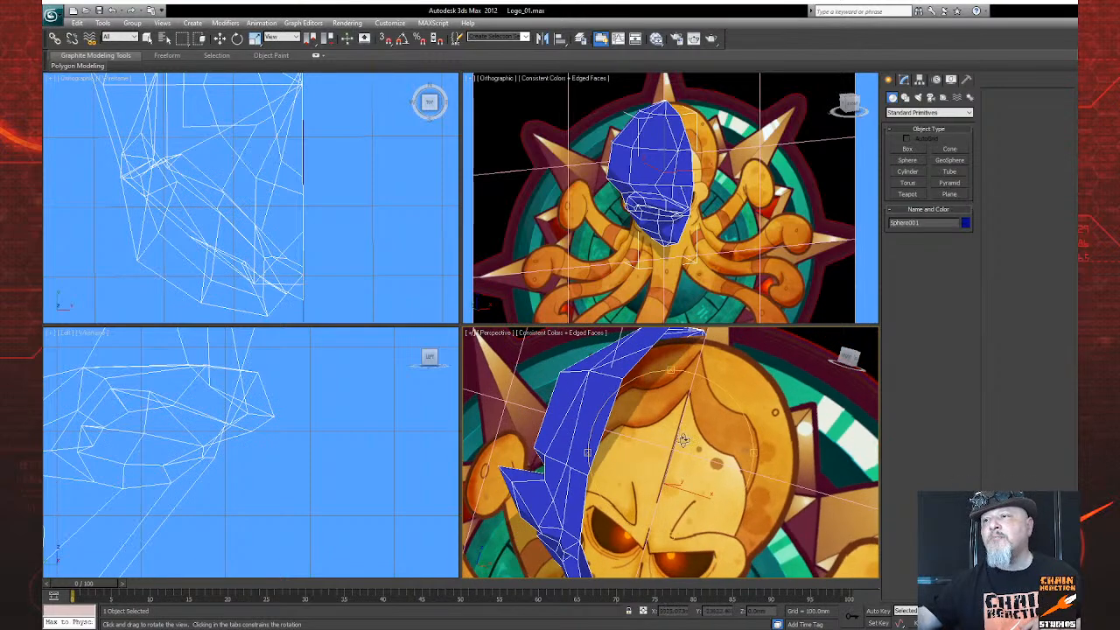
left_click_drag(620, 442, 613, 429)
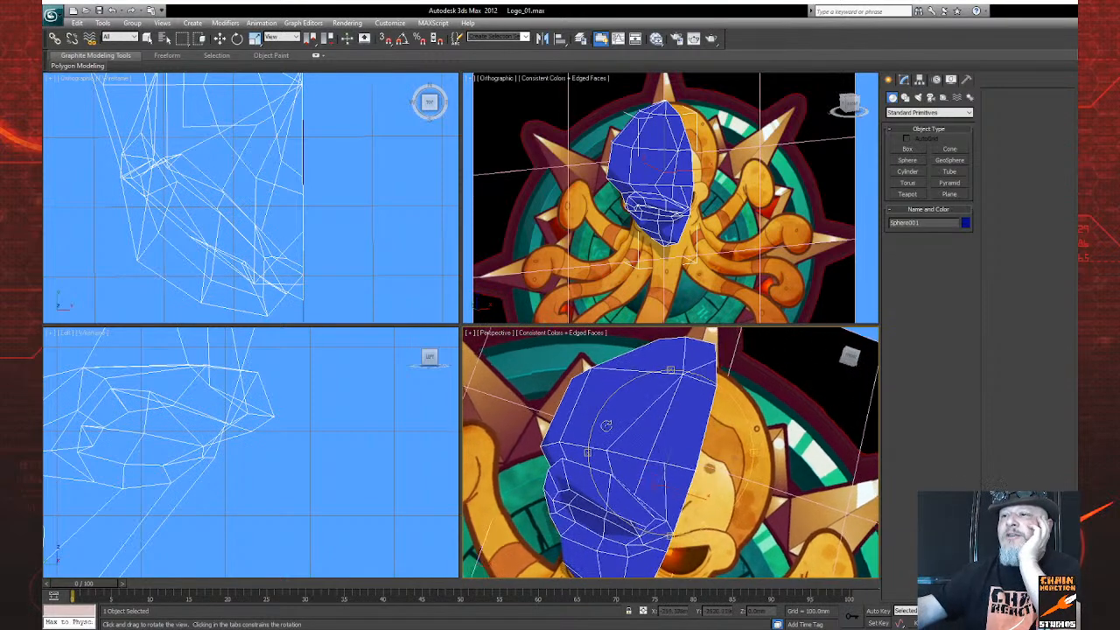
left_click_drag(582, 432, 700, 444)
left_click_drag(677, 382, 667, 397)
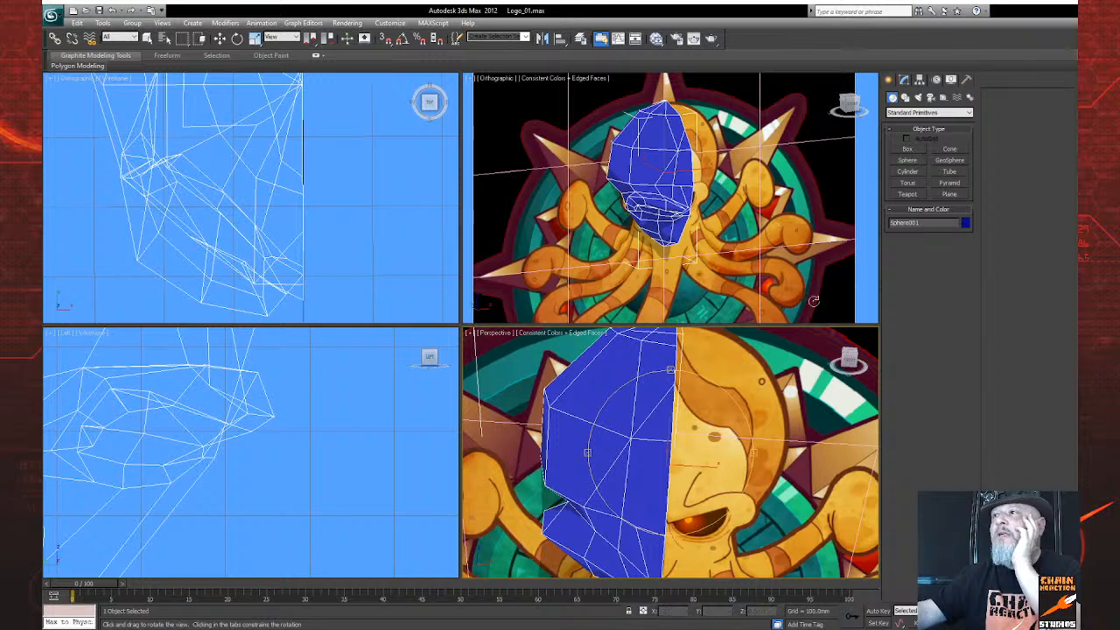
Open the head mesh's Edit Poly settings and target-weld a vertex near the top of its centre edge
left_click(903, 79)
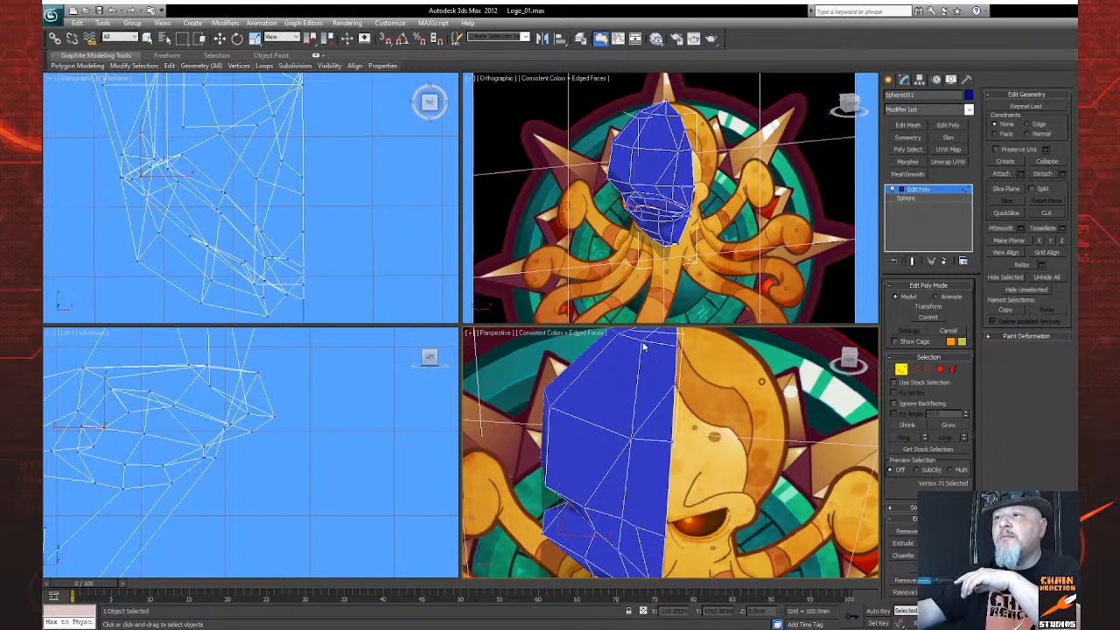
left_click(678, 346)
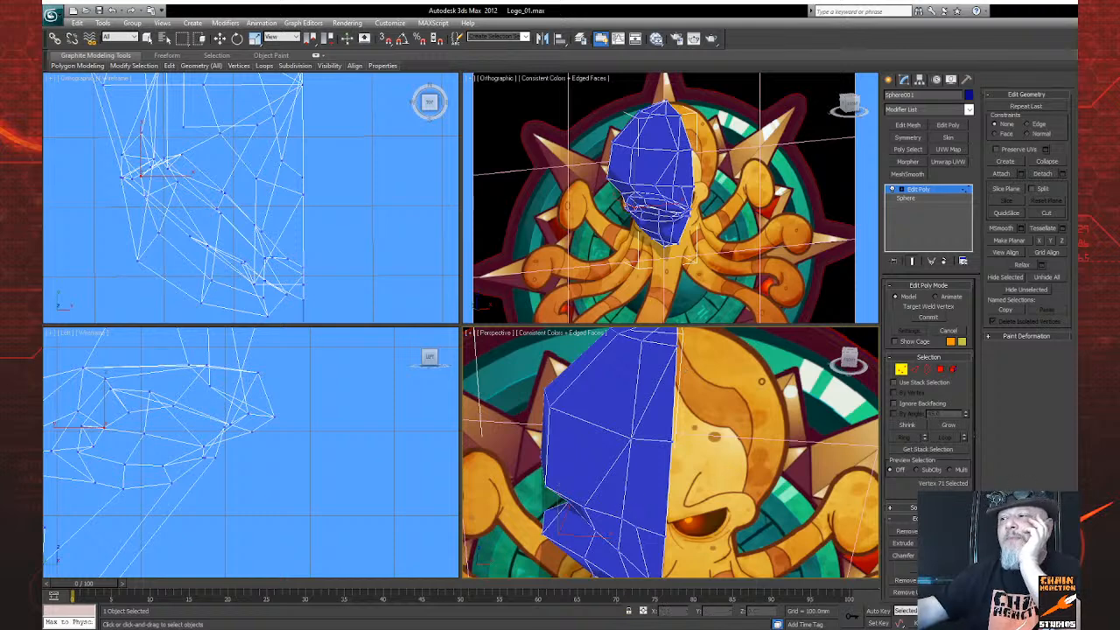
left_click(1054, 623)
left_click_drag(652, 484, 682, 467)
right_click(681, 467)
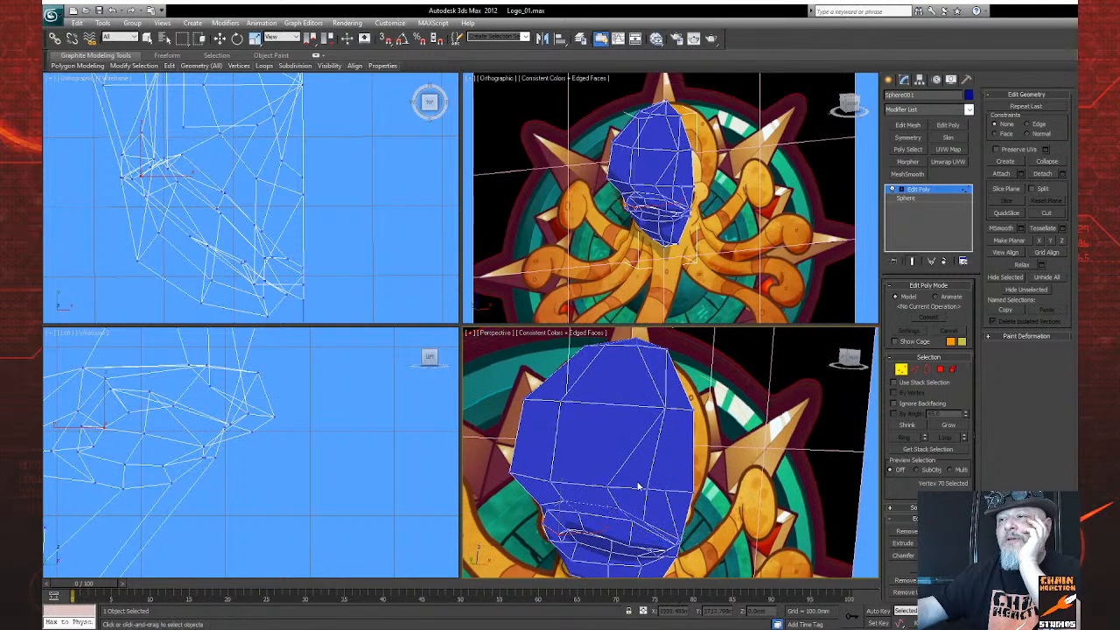
Try a target weld of the vertex above the mouth on the head mesh, check its shape, and undo it
left_click(645, 488)
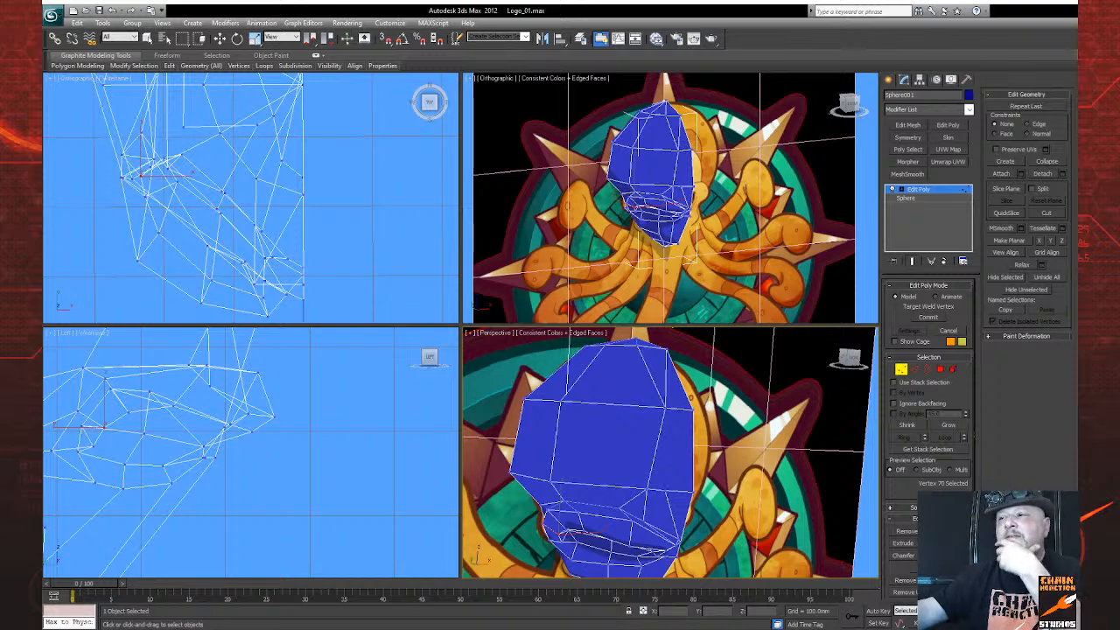
left_click(1056, 623)
left_click_drag(648, 522, 691, 524)
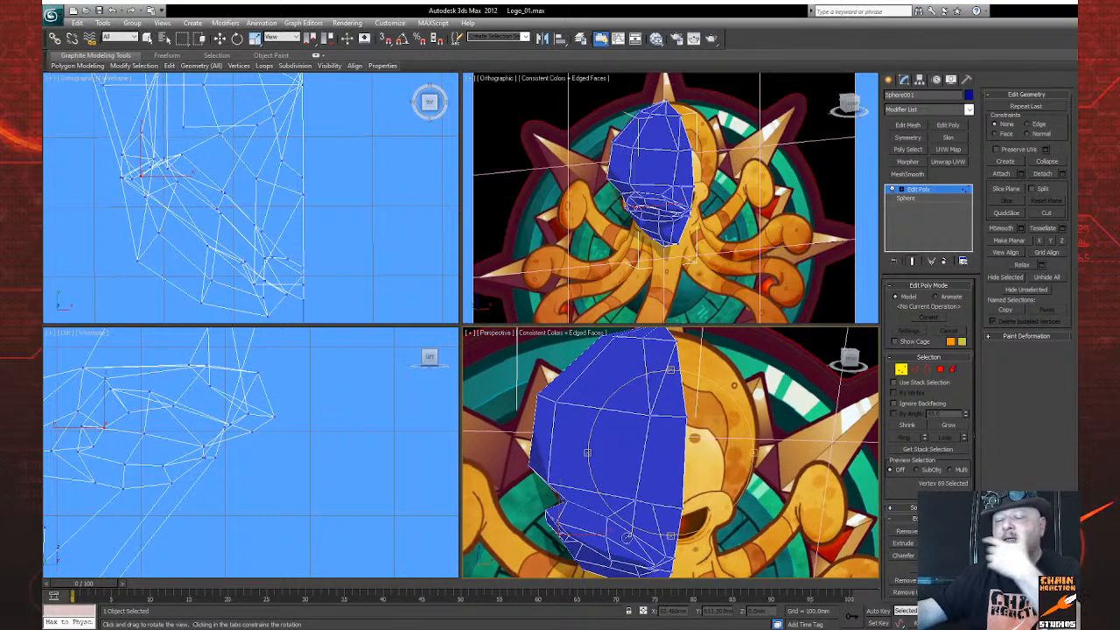
key("ctrl+w")
right_click(693, 523)
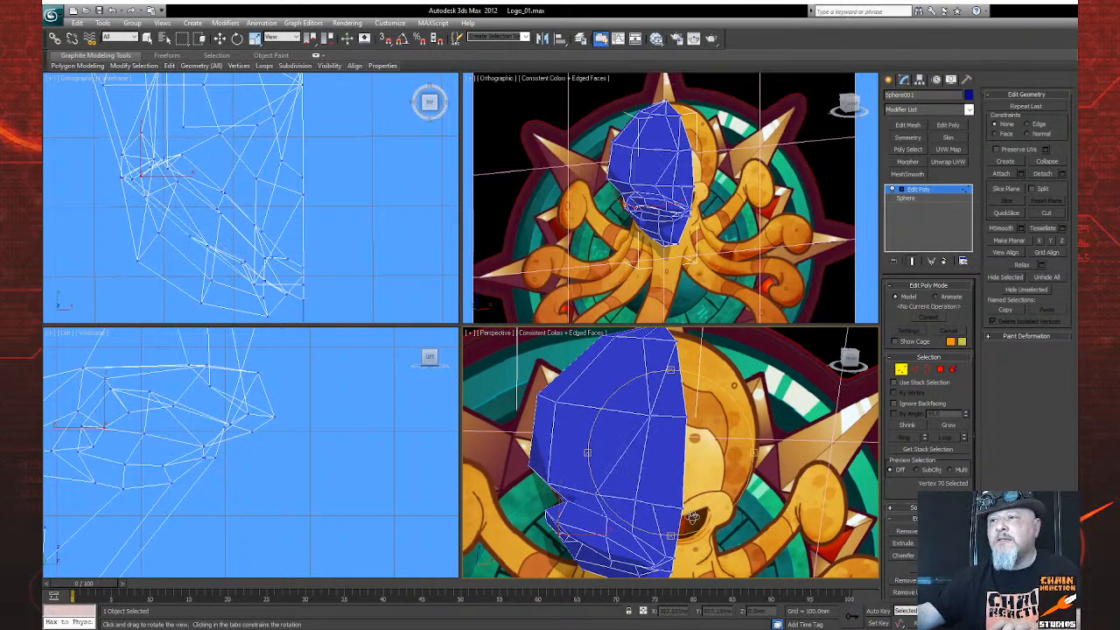
left_click(637, 519, "ctrl")
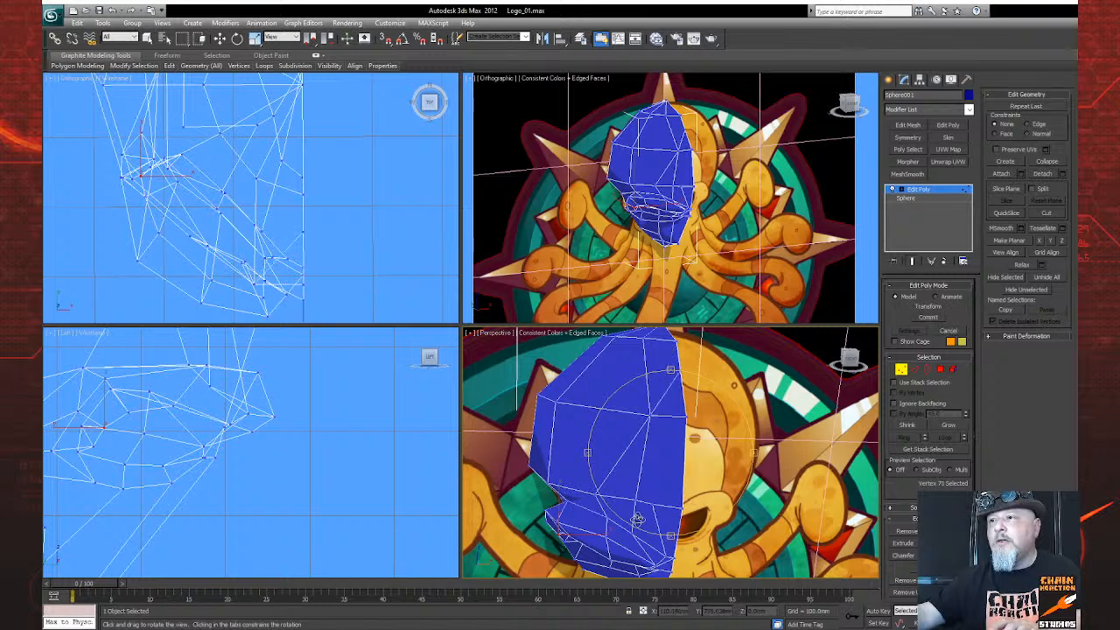
Reselect the head mesh instead of the background plane and target-weld its upper centre-edge vertex to the one below
left_click(637, 519)
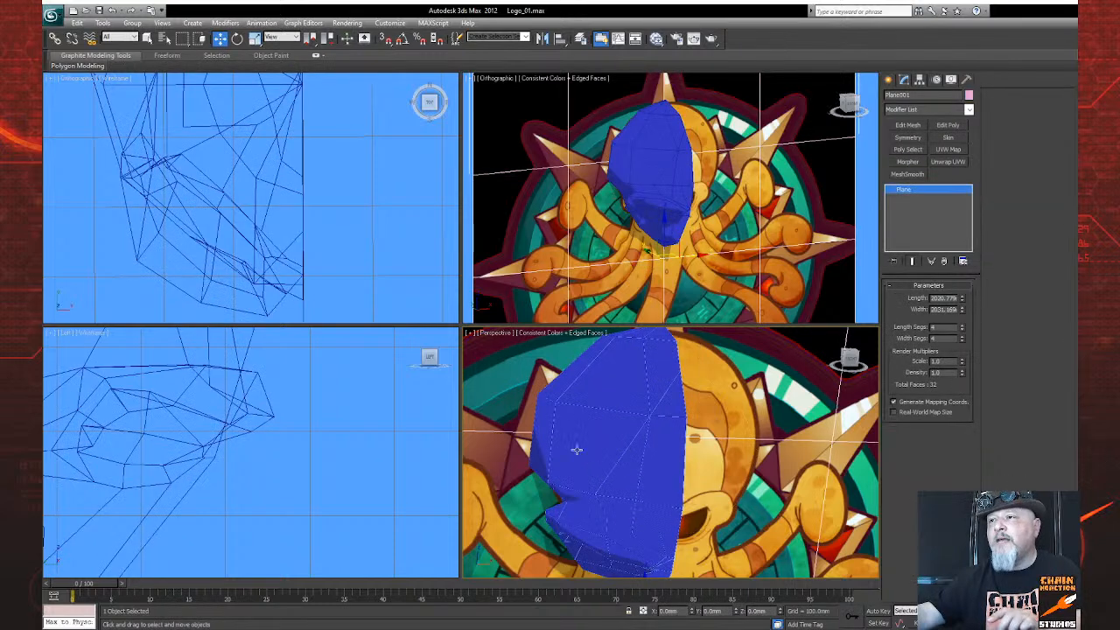
left_click(147, 38)
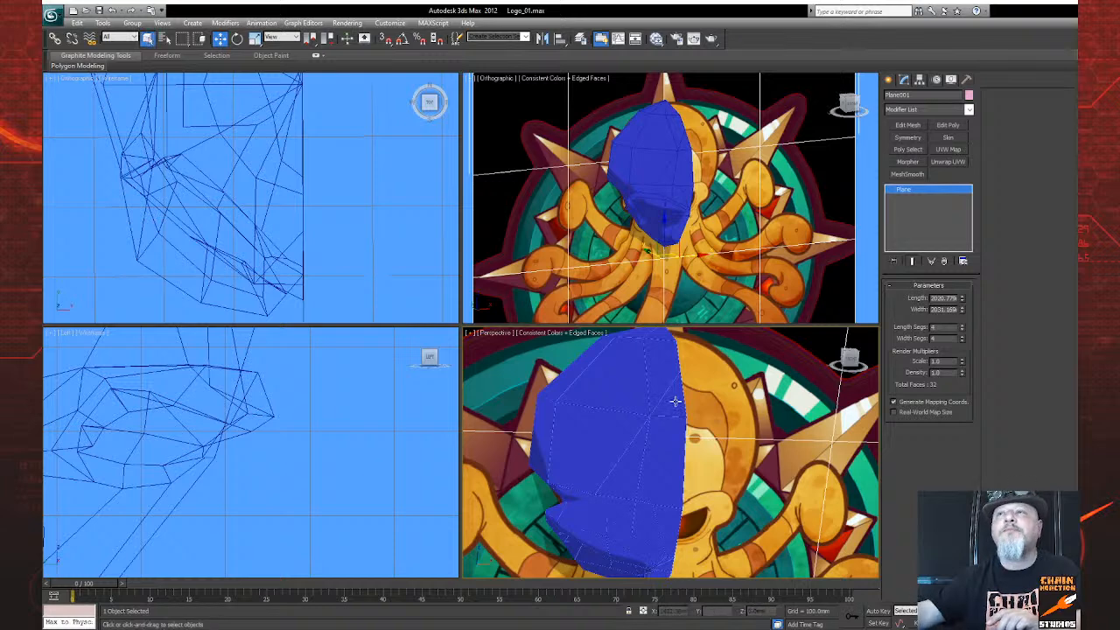
left_click(618, 403)
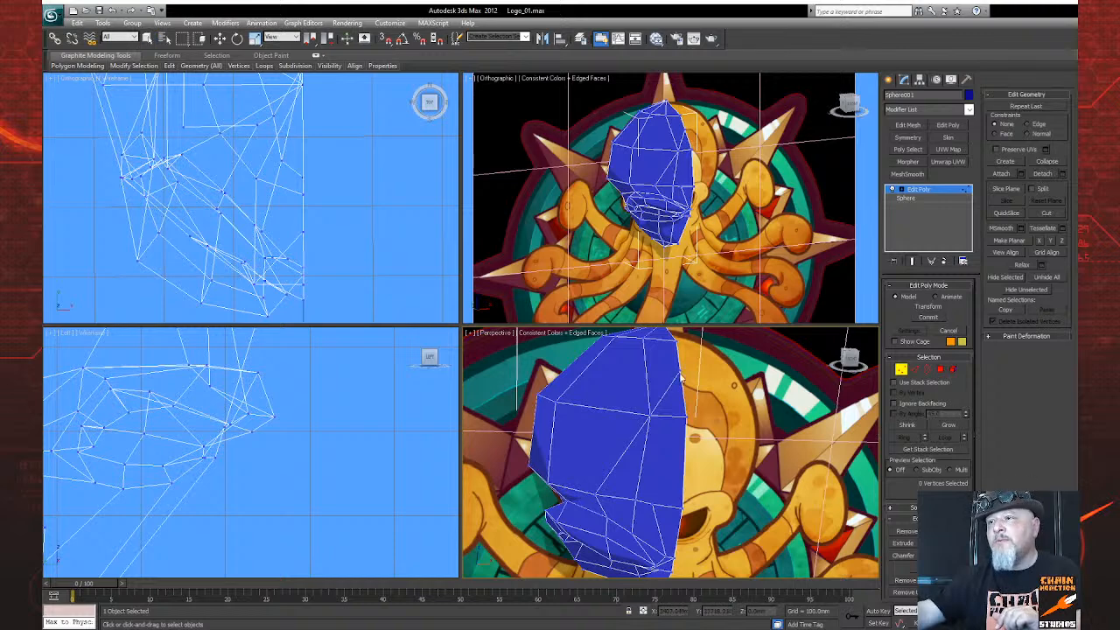
left_click(686, 418)
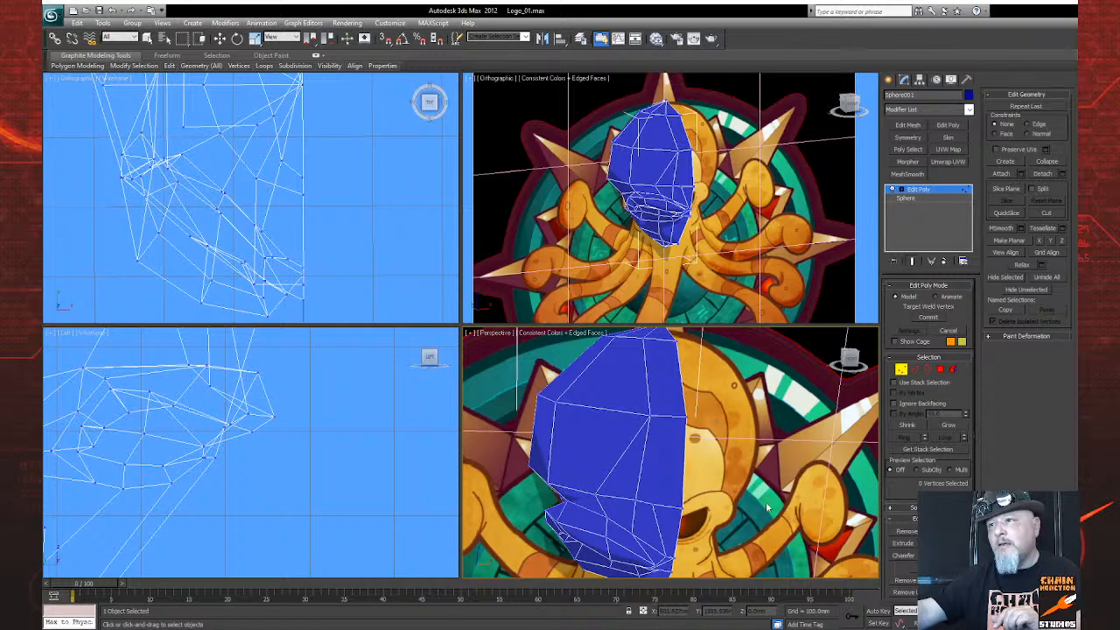
Cut a new edge on the head mesh from the crown's top vertex down to the first edge ring below it
key("ctrl+r")
left_click_drag(635, 467, 661, 510)
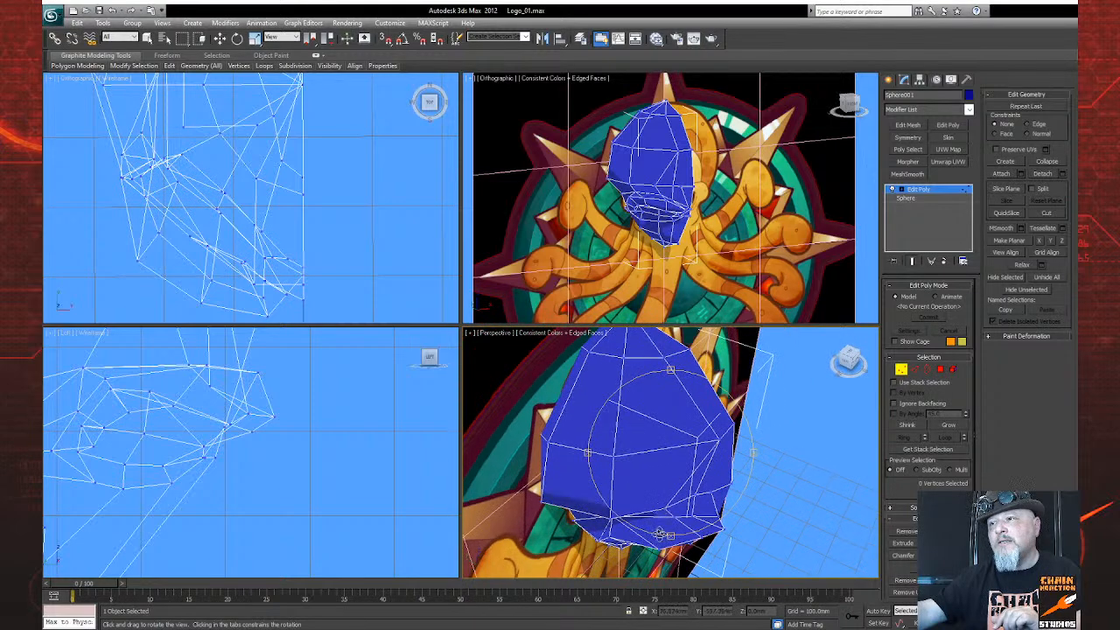
left_click_drag(649, 355, 642, 428)
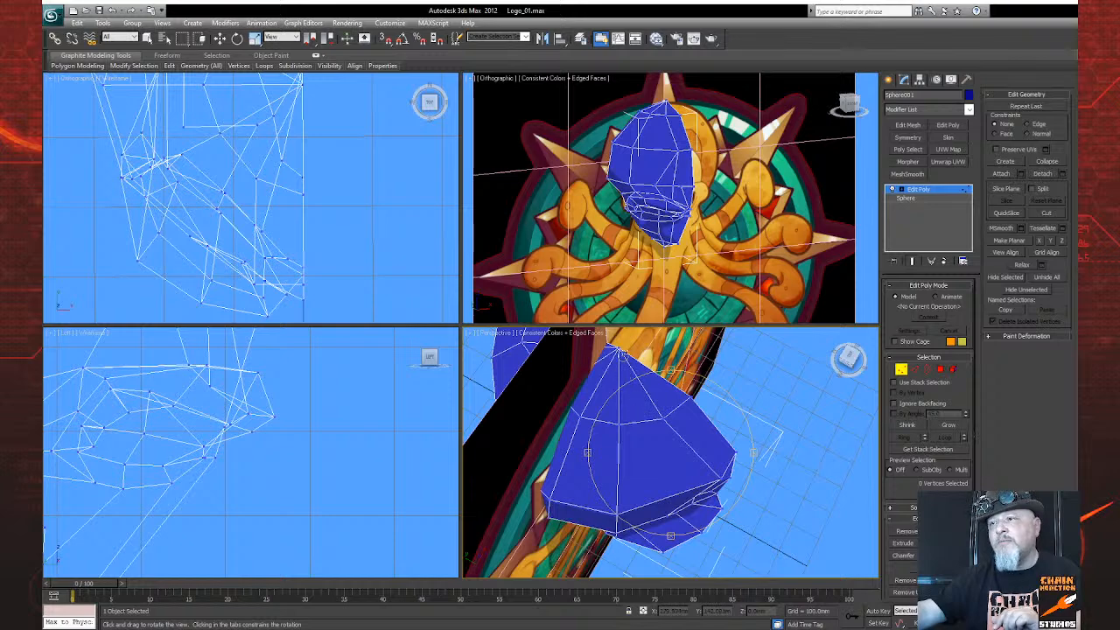
mouse_move(641, 412)
left_mouse_down()
mouse_move(628, 391)
mouse_move(641, 403)
left_mouse_up()
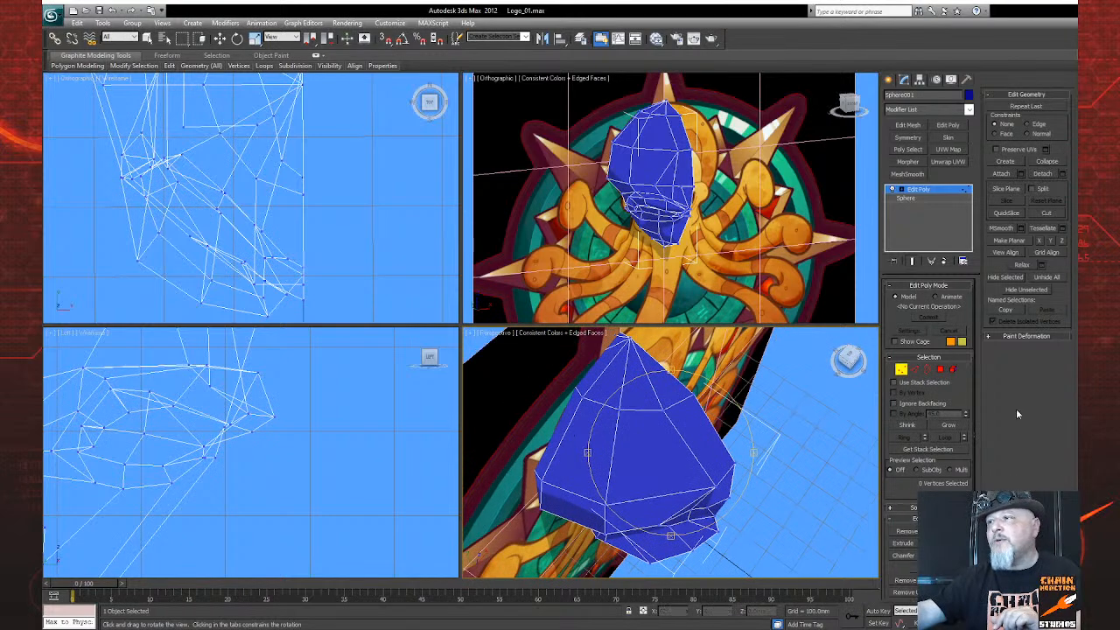
left_click(912, 370)
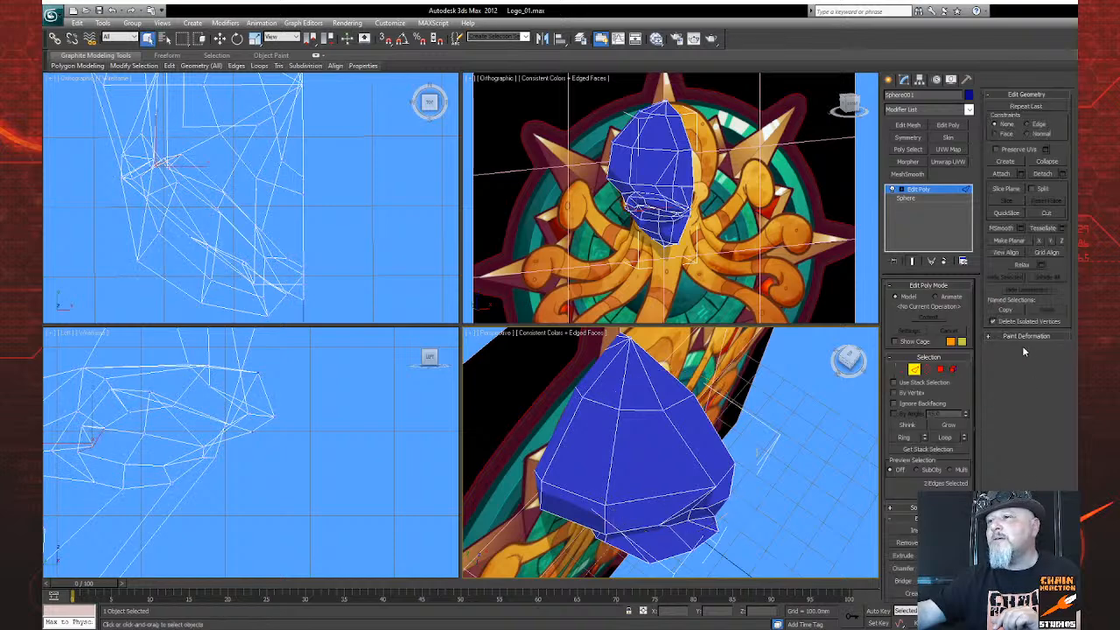
left_click(1045, 212)
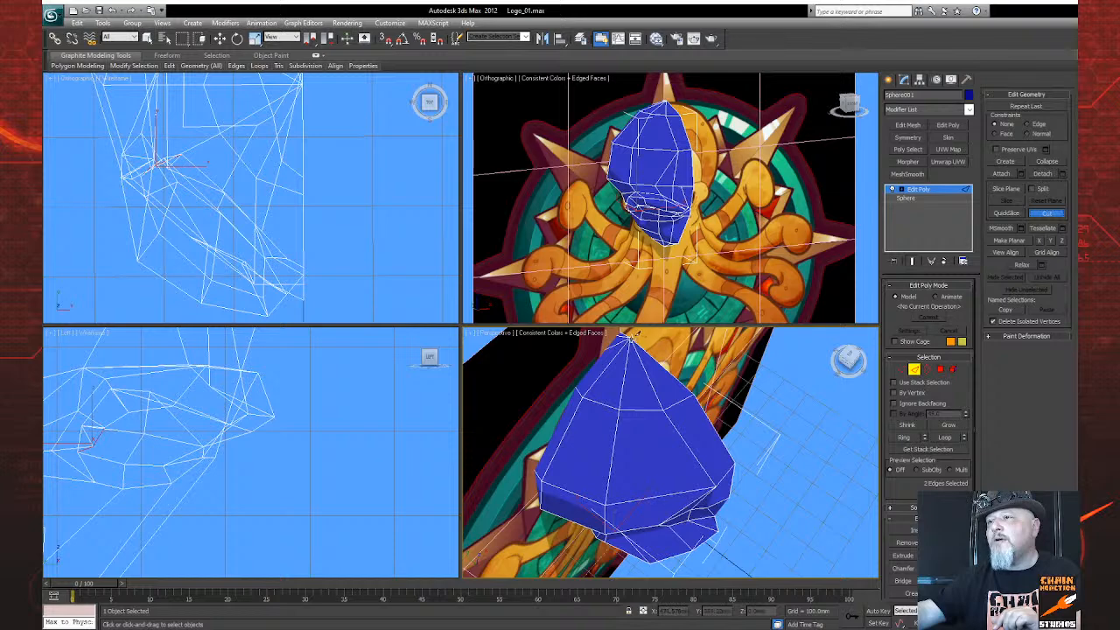
left_click(641, 409)
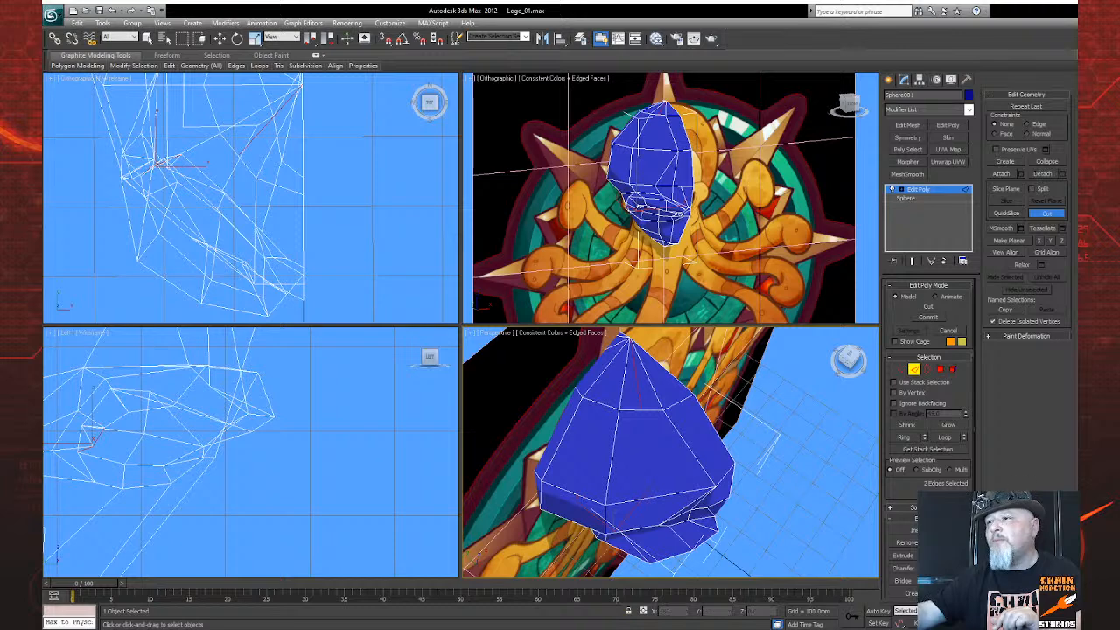
Continue the new cut down the middle of the forehead to the edge just above the mouth
left_click(1056, 622)
left_click_drag(669, 474, 656, 439)
right_click(657, 463)
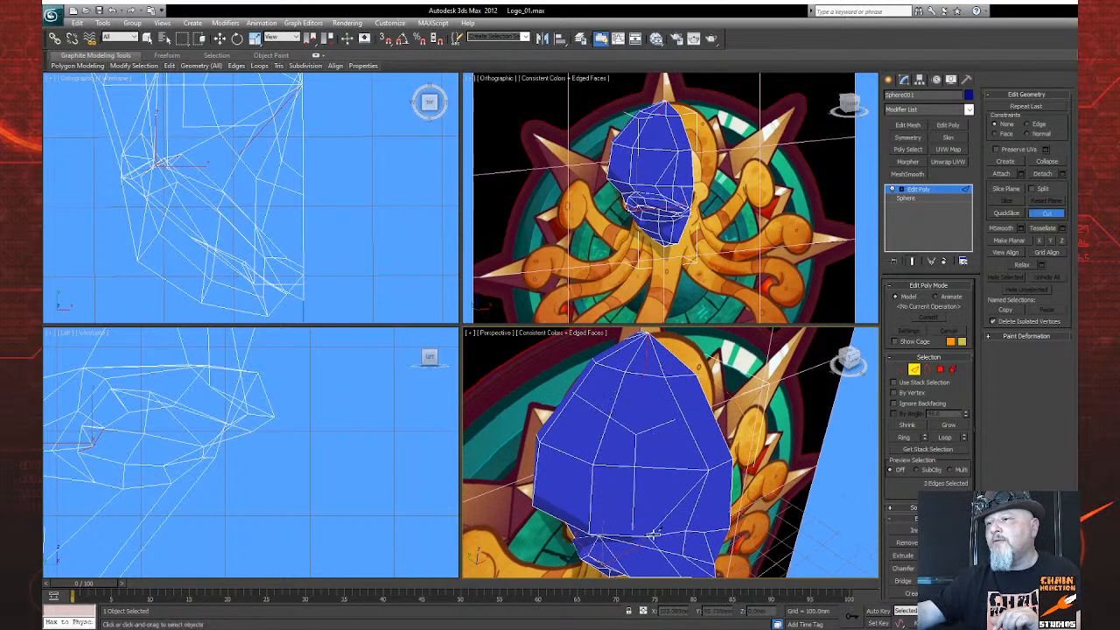
left_click(651, 467)
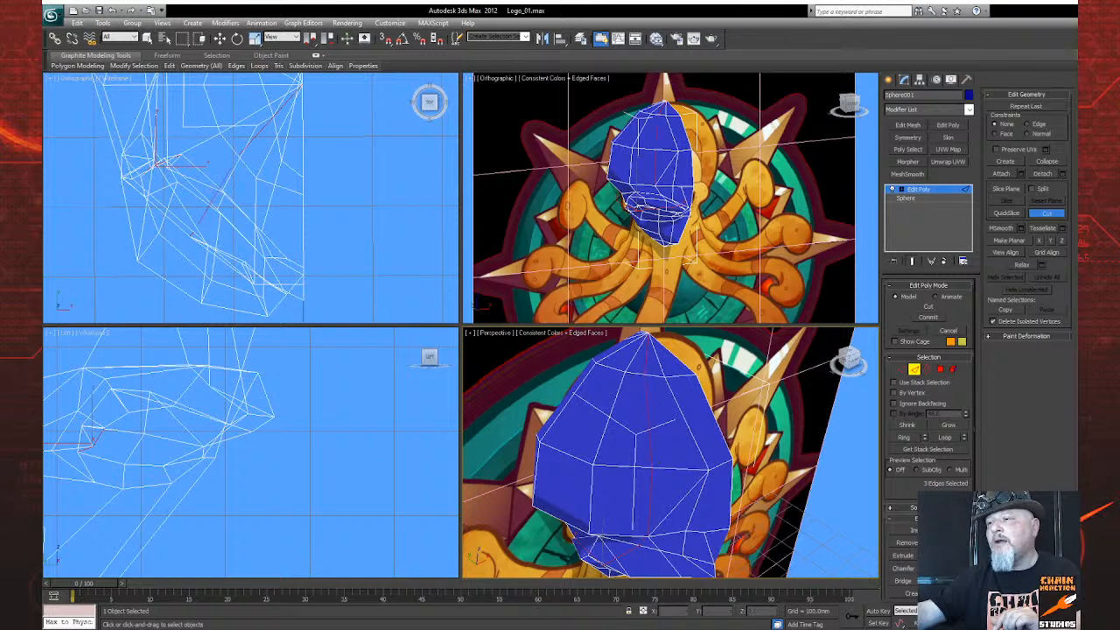
left_click(901, 369)
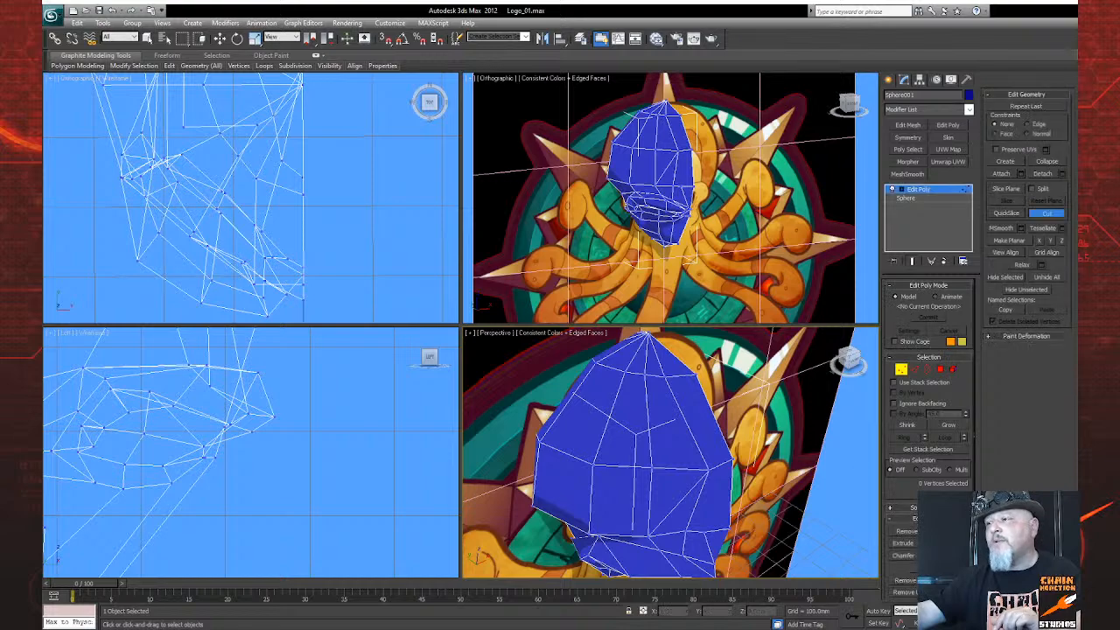
Try removing the selected forehead cut edges from the head mesh, and undo the removal
key("ctrl+r")
left_click_drag(696, 511, 698, 535)
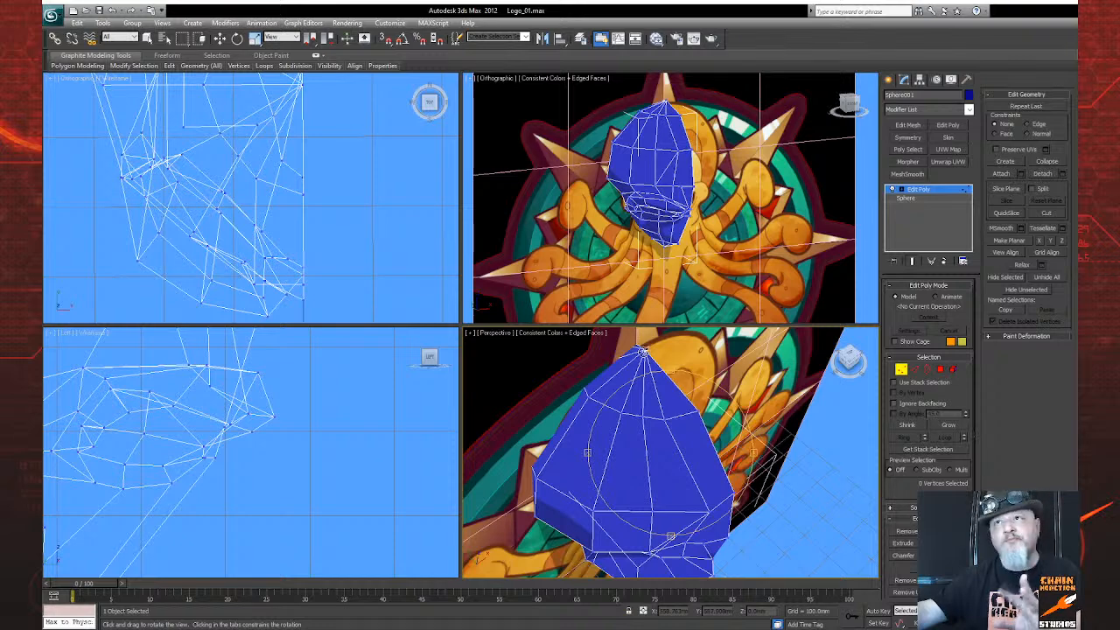
left_click_drag(673, 488, 641, 420)
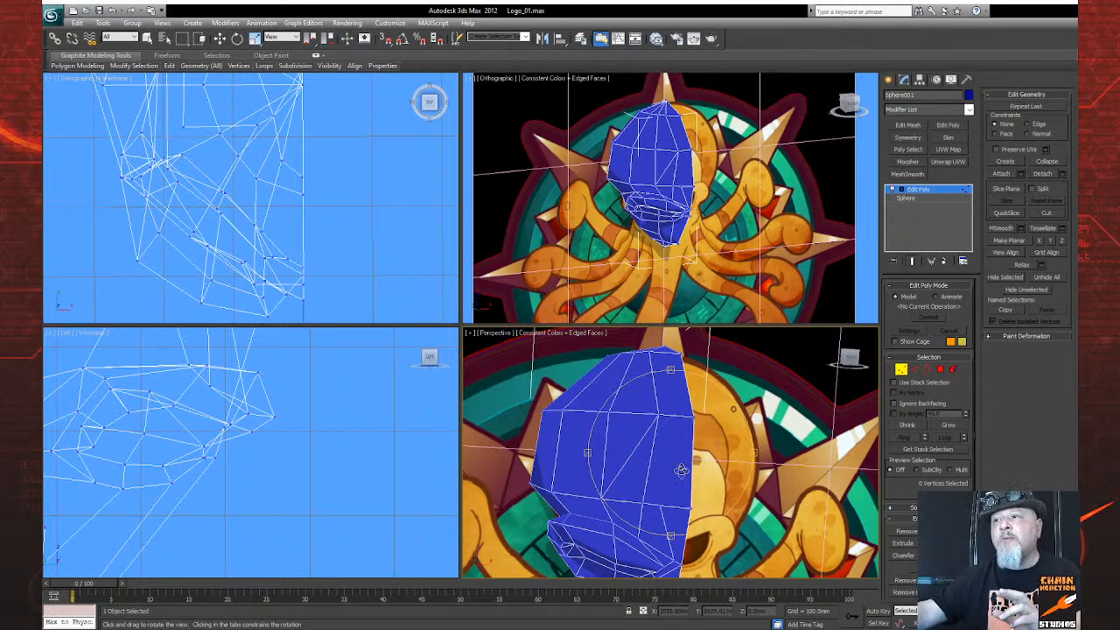
left_click_drag(671, 448, 694, 468)
left_click_drag(709, 464, 691, 449)
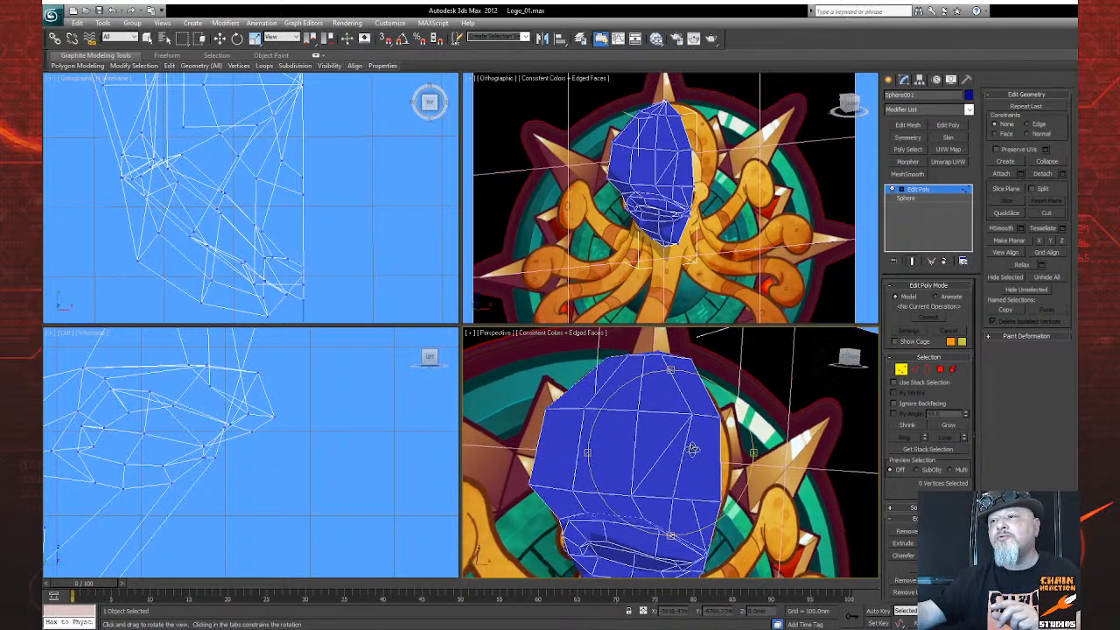
left_click(914, 369)
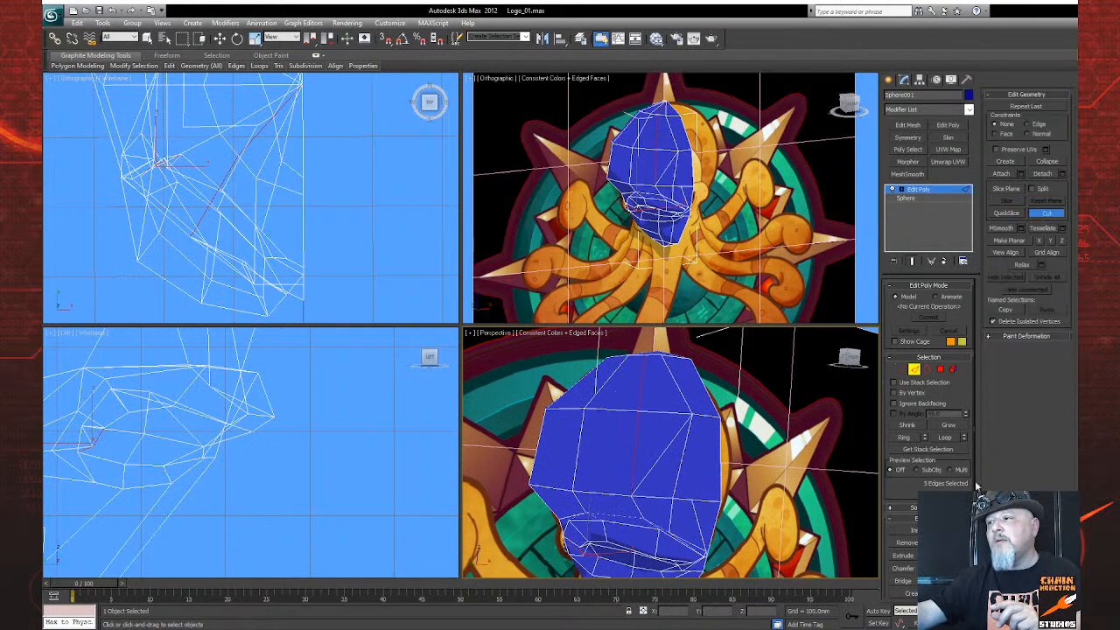
left_click(910, 542)
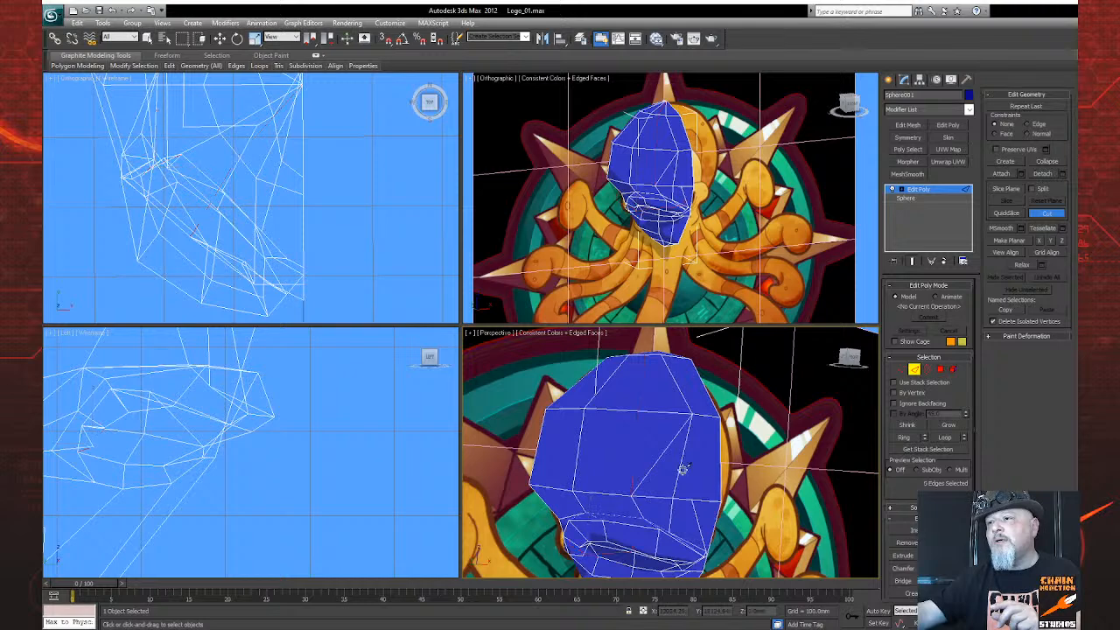
key("ctrl+z")
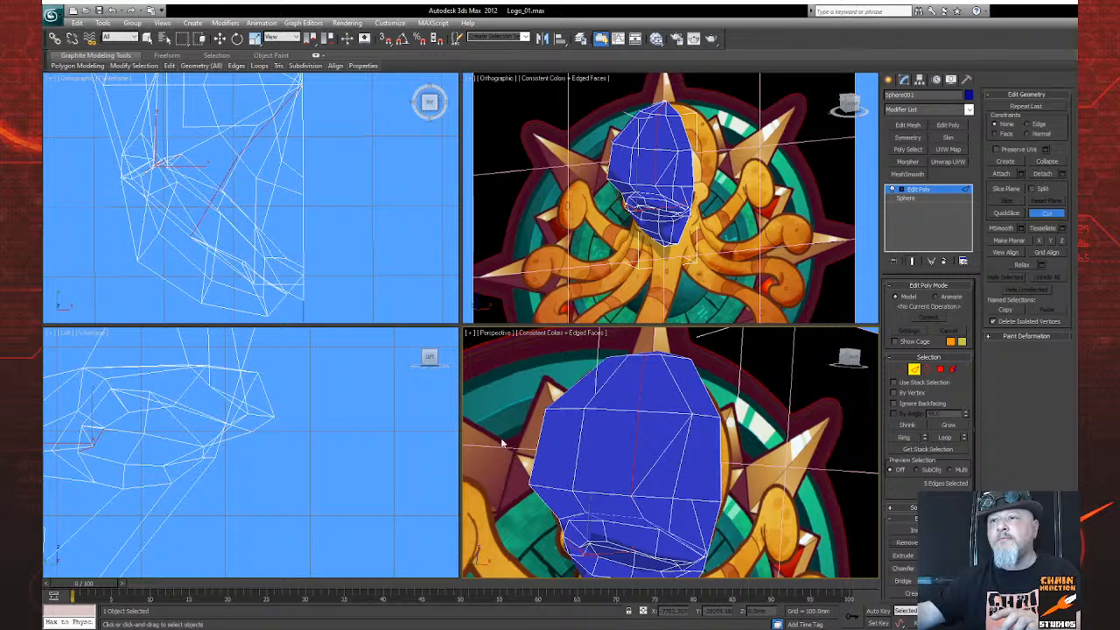
Remove the diagonal edge crossing the forehead beside the new cut and leave edge editing
left_click(147, 37)
left_click(361, 404)
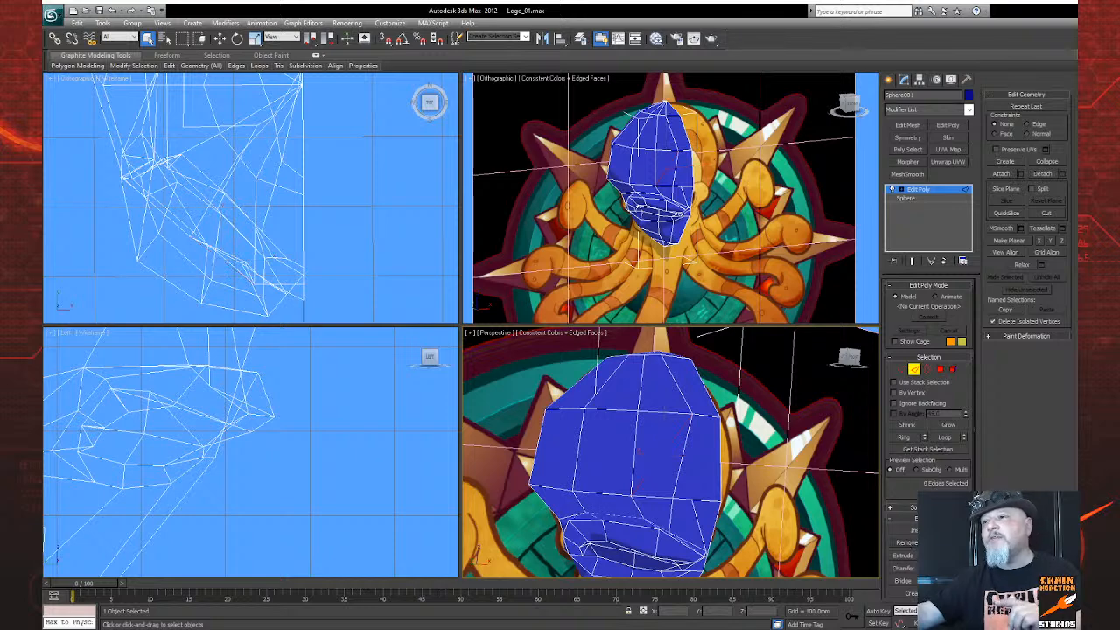
mouse_move(682, 483)
left_mouse_down()
mouse_move(673, 411)
mouse_move(658, 470)
mouse_move(718, 482)
mouse_move(782, 467)
mouse_move(734, 469)
mouse_move(688, 510)
mouse_move(634, 498)
mouse_move(682, 482)
left_mouse_up()
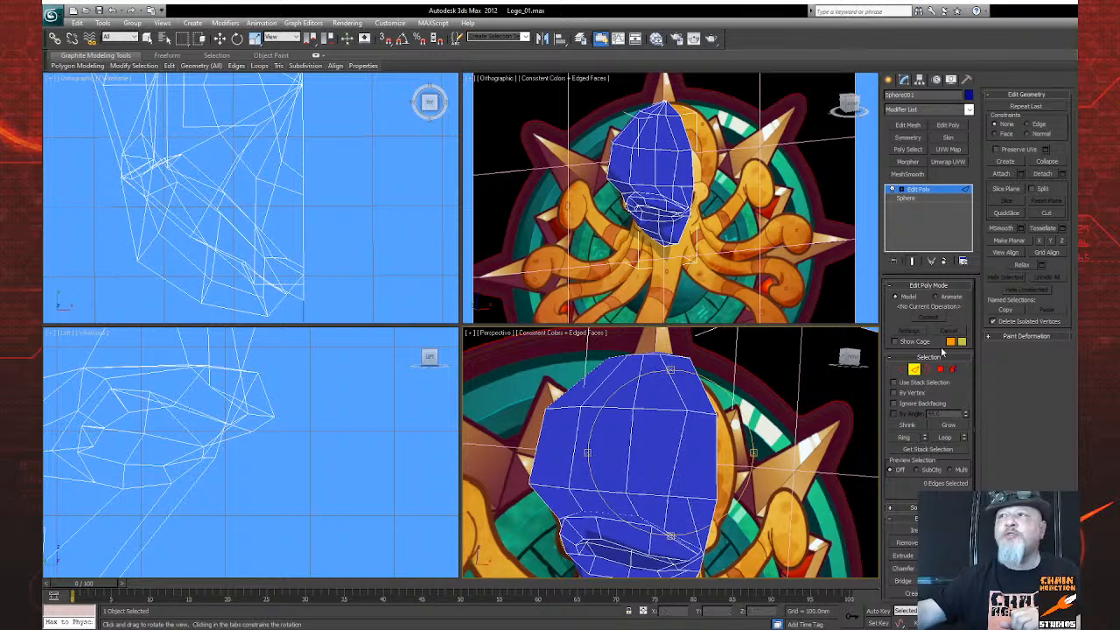
left_click(914, 371)
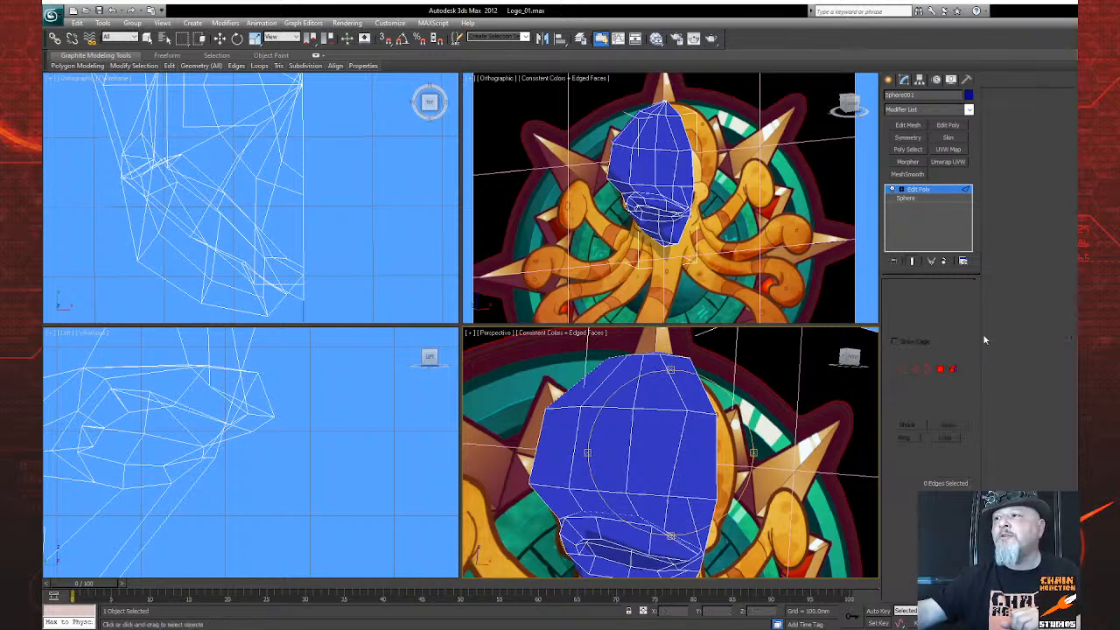
Add a MeshSmooth modifier to the head with 3 iterations, separated by smoothing groups
left_click(917, 175)
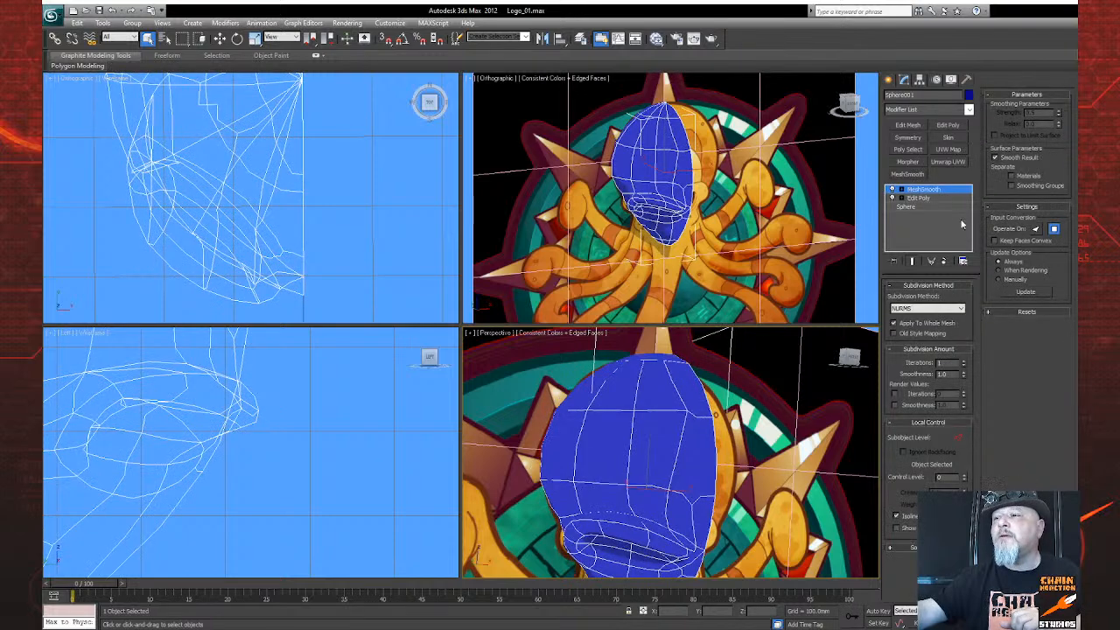
left_click(965, 361)
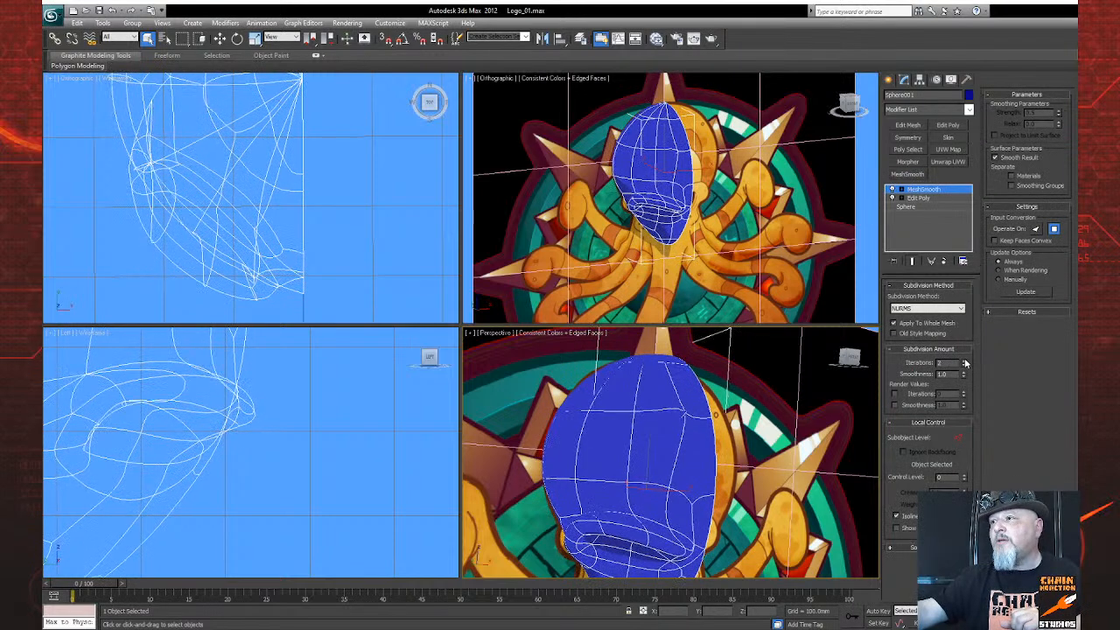
left_click(1012, 186)
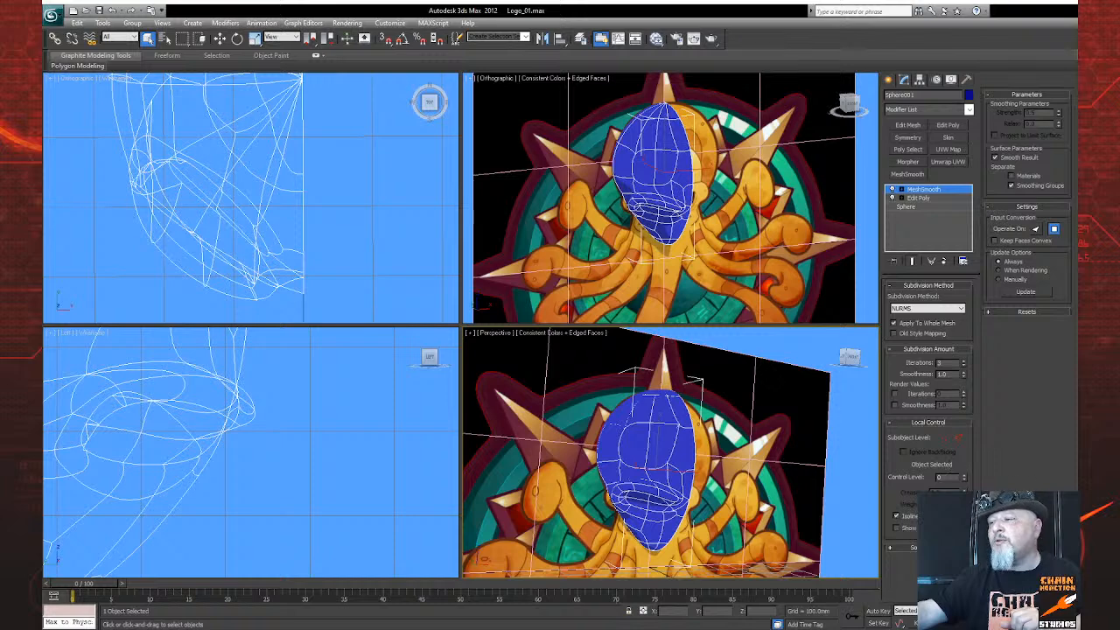
left_click_drag(670, 481, 700, 476)
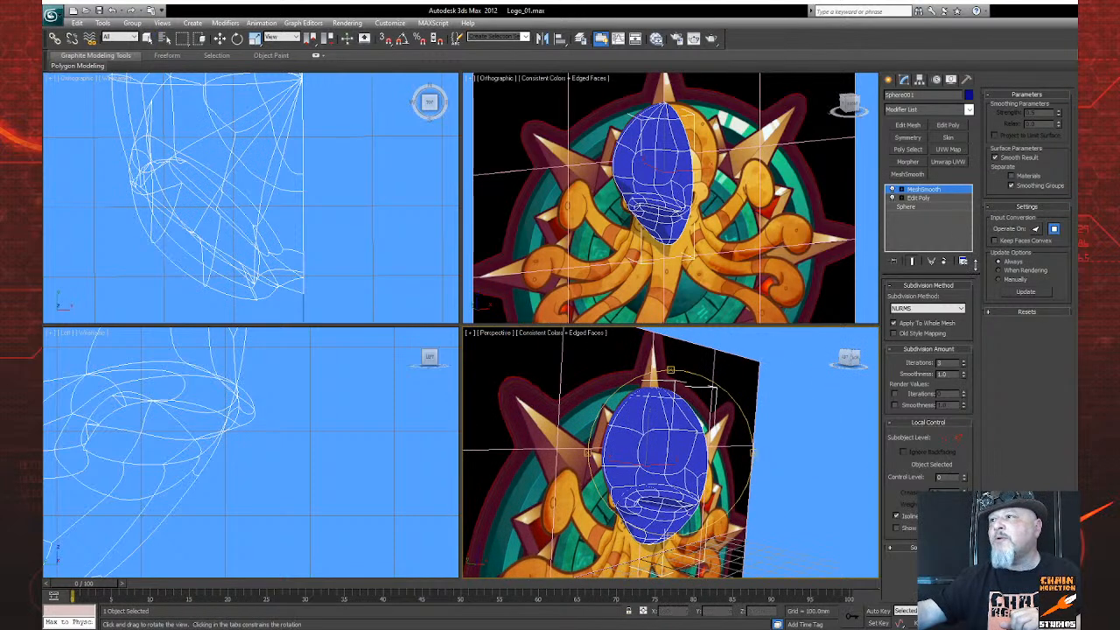
Return to the Edit Poly polygons and change the smoothing group of the two forehead polygons beside the new cut
left_click(923, 197)
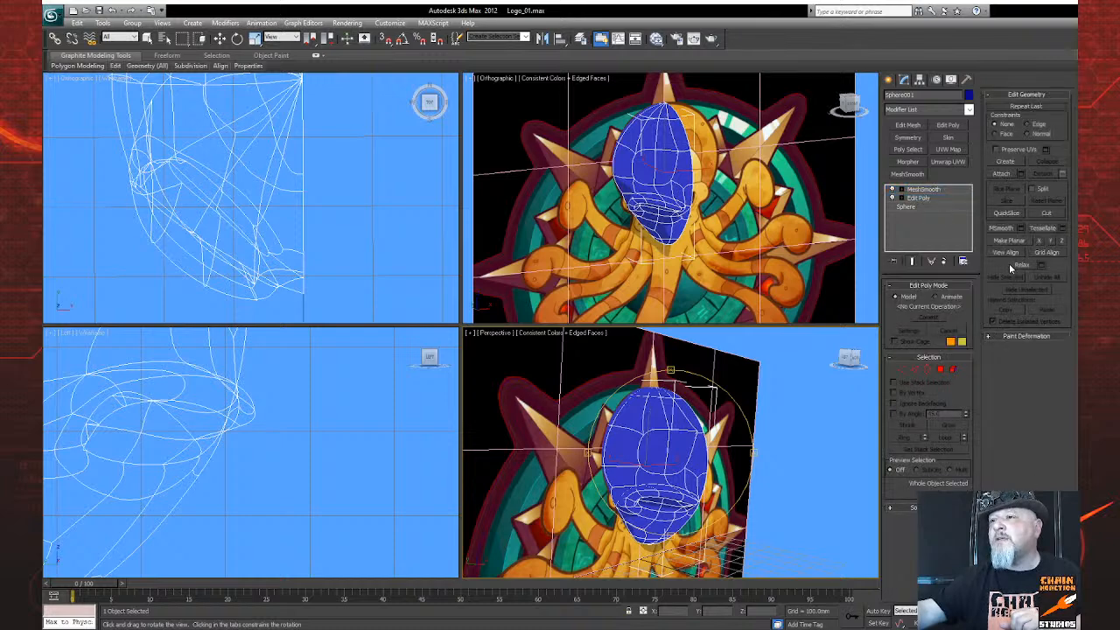
left_click(940, 369)
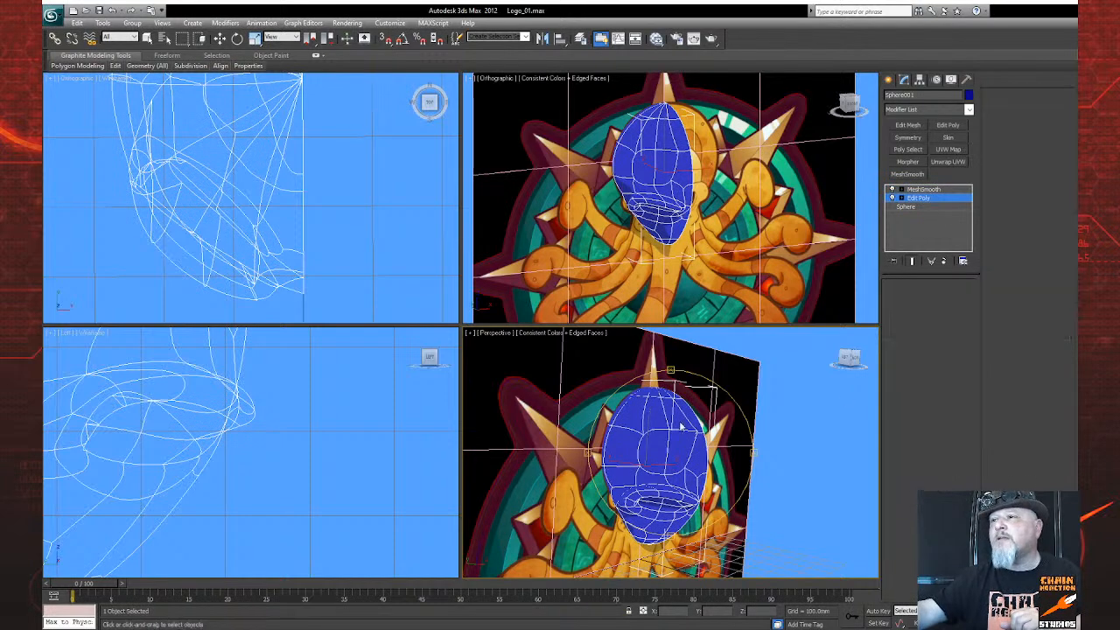
left_click(658, 424)
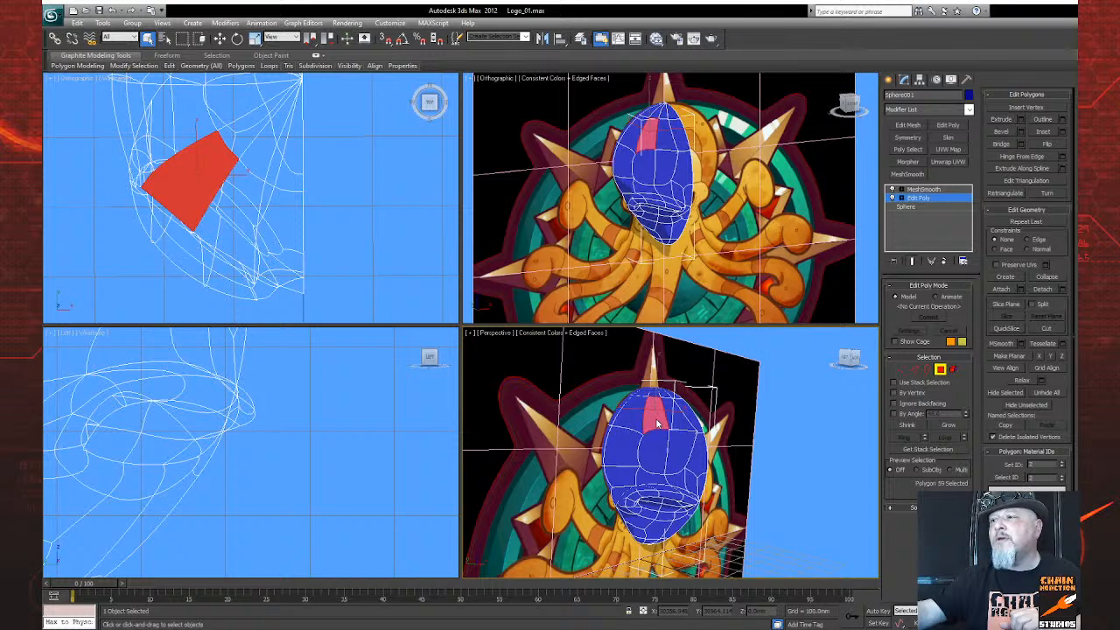
left_click(662, 445)
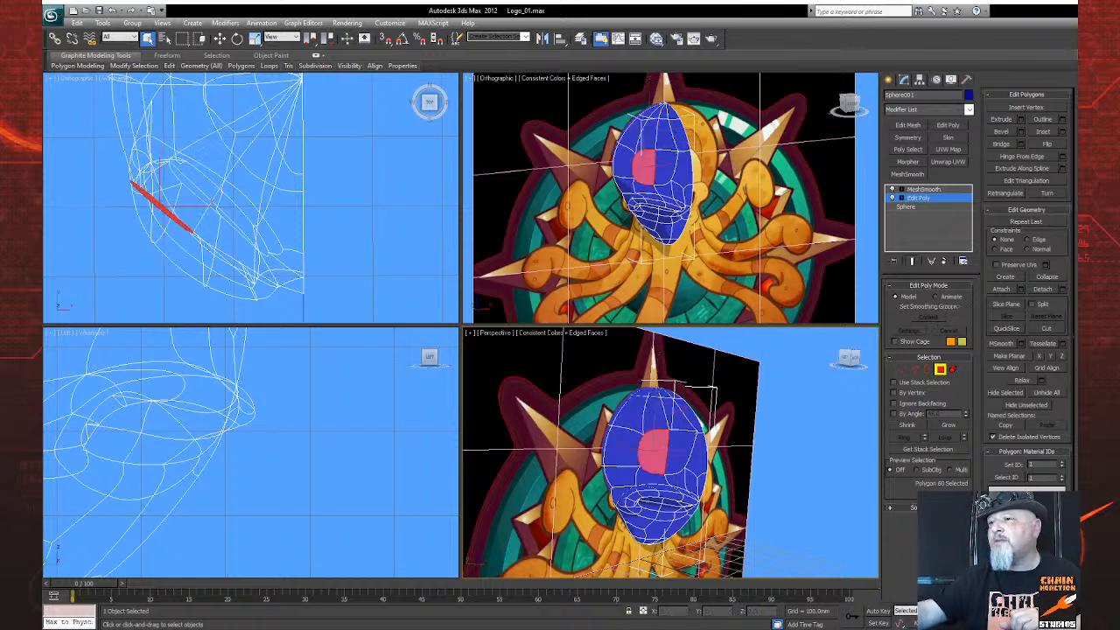
left_click(994, 530)
left_click(673, 447)
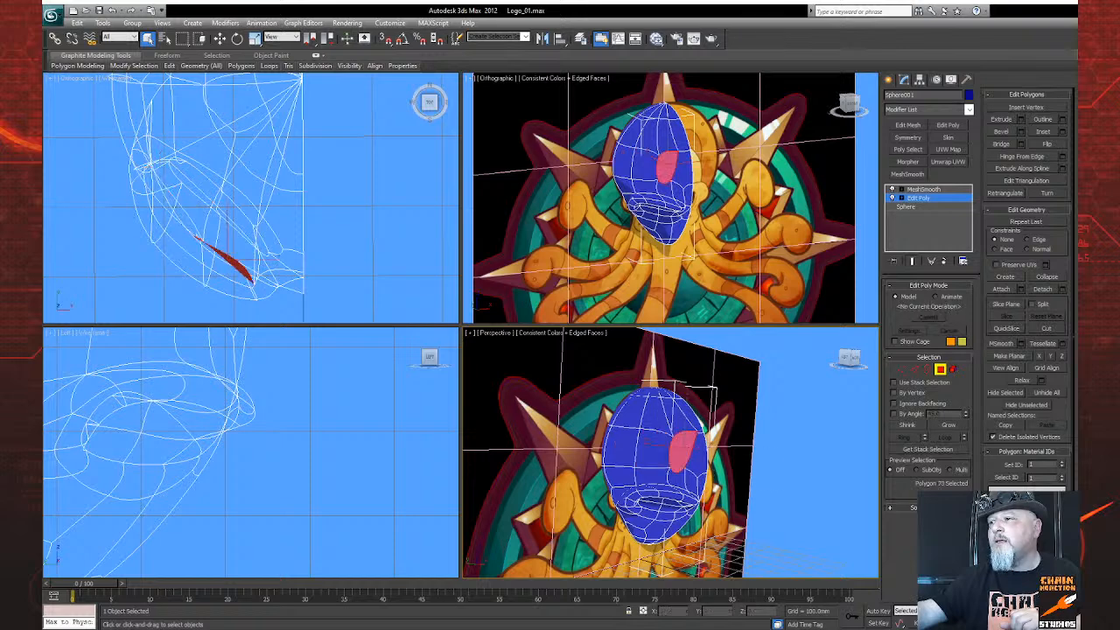
left_click(994, 530)
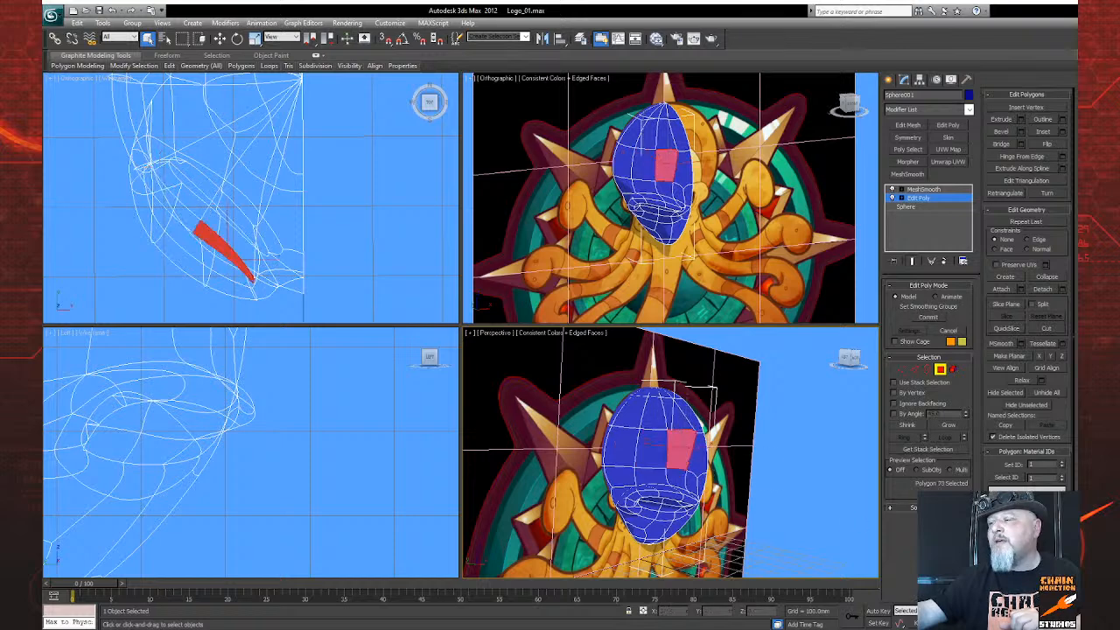
Select the forehead polygons around the cut one by one to examine the mesh flow between them
left_click(699, 462)
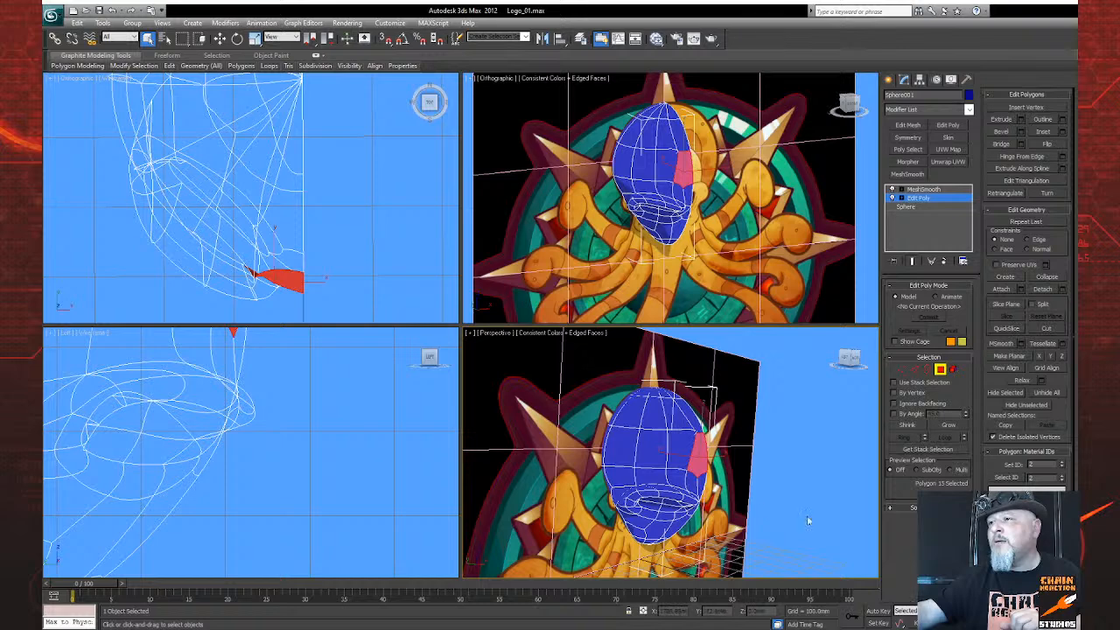
left_click(1054, 623)
left_click_drag(691, 487, 645, 478)
scroll(700, 490, "up", 3)
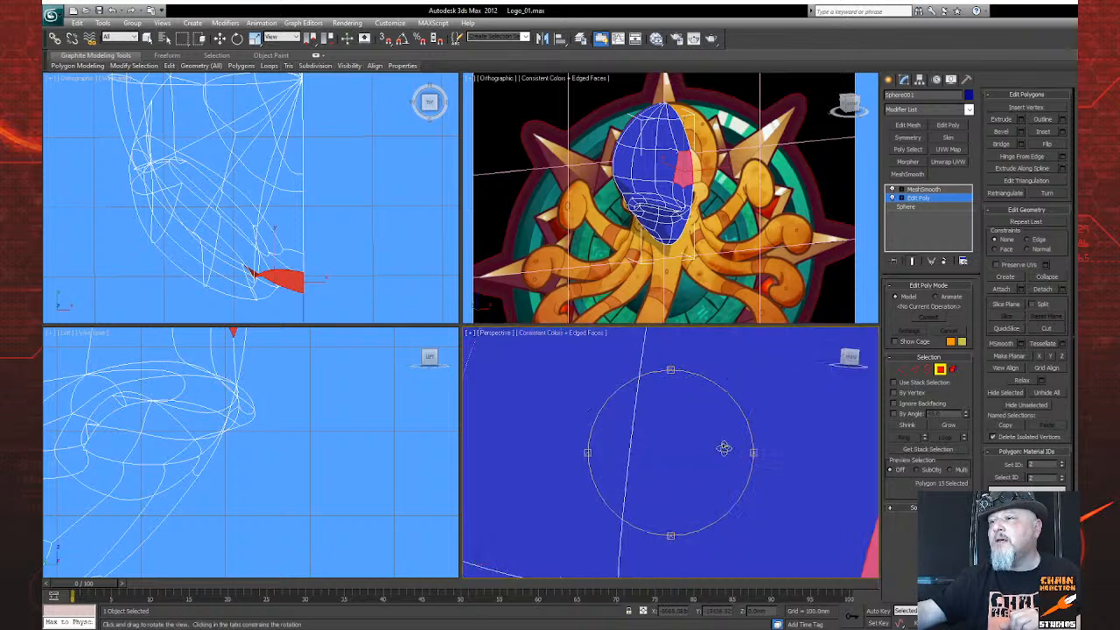
scroll(723, 446, "up", 3)
left_click_drag(627, 426, 689, 437)
right_click(645, 419)
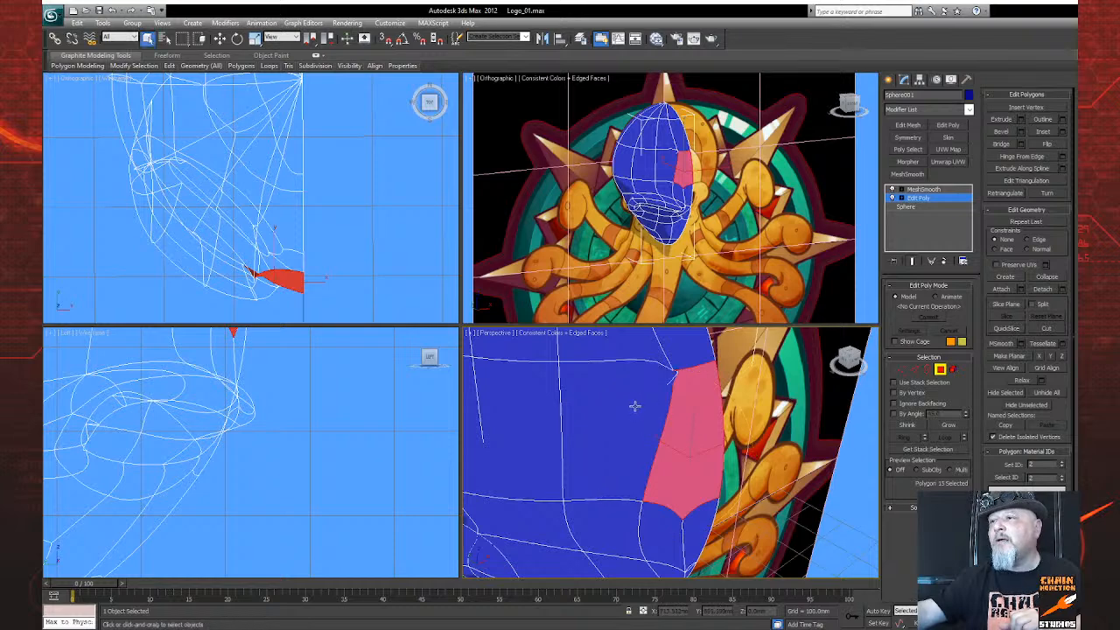
left_click(637, 411)
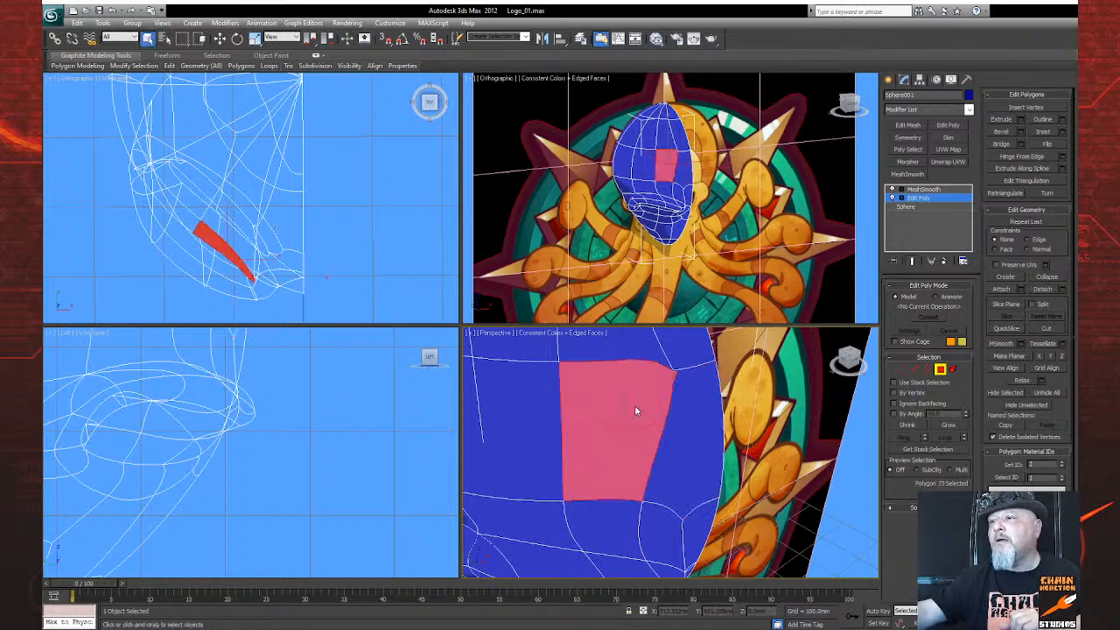
left_click(686, 409)
left_click(651, 350)
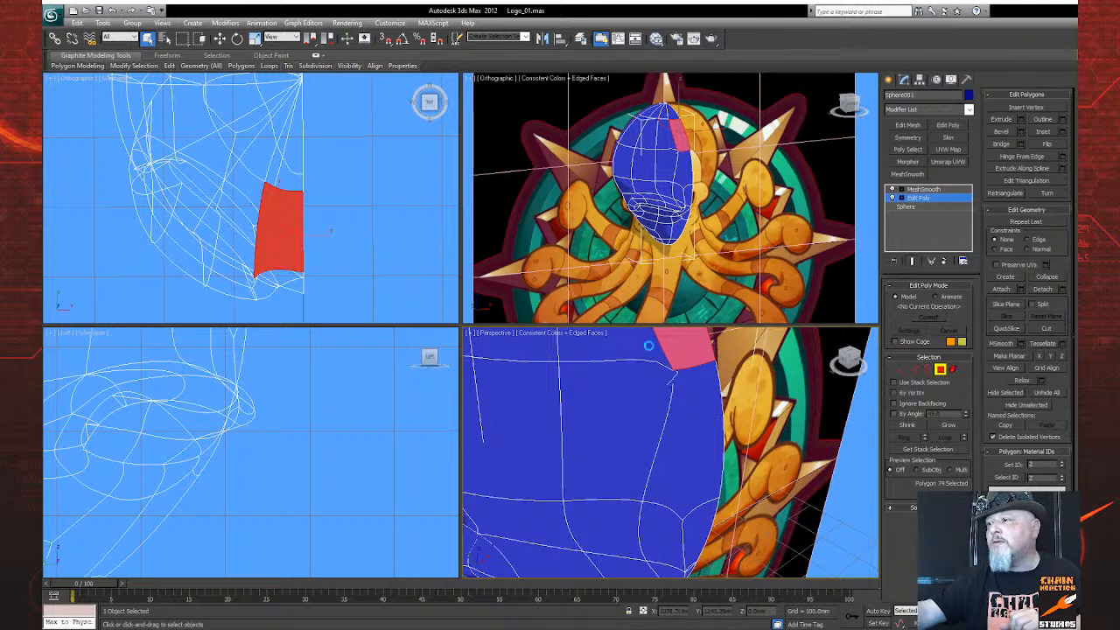
left_click(548, 355)
left_click(539, 392)
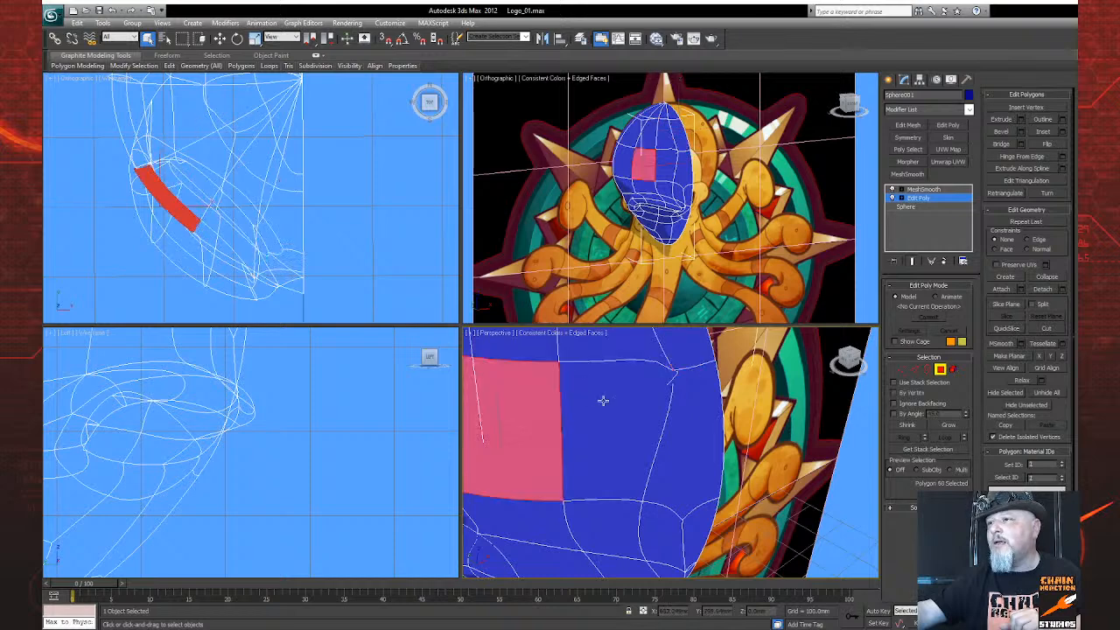
left_click(603, 400)
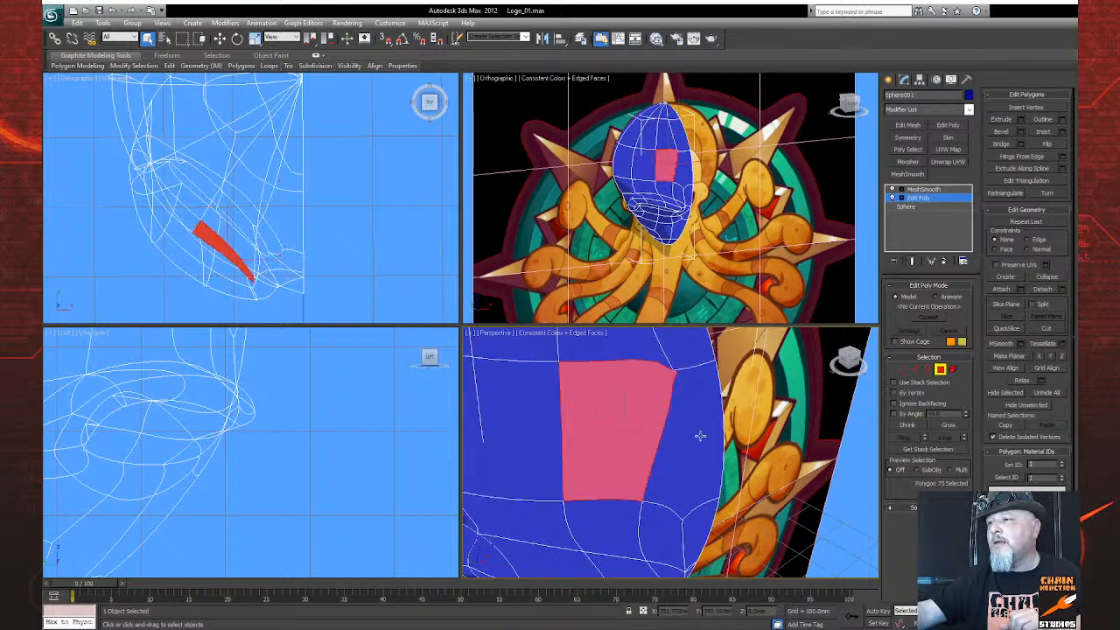
Show the Edit Poly cage and check the vertices along the upper edge of the uneven forehead polygon, selecting its inner upper corner
left_click(901, 370)
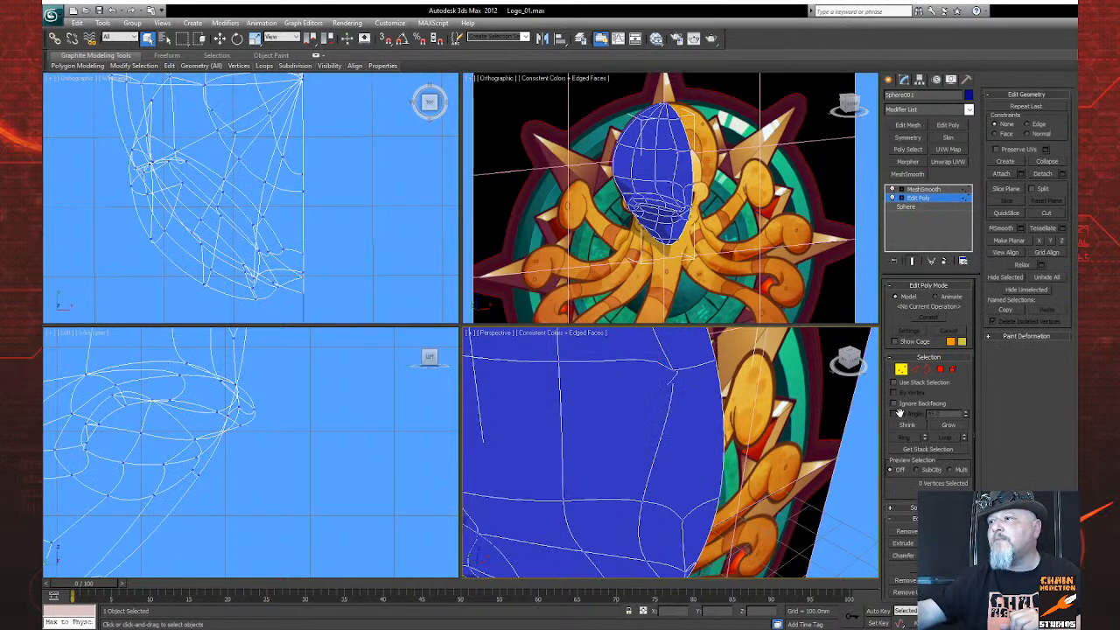
left_click(894, 342)
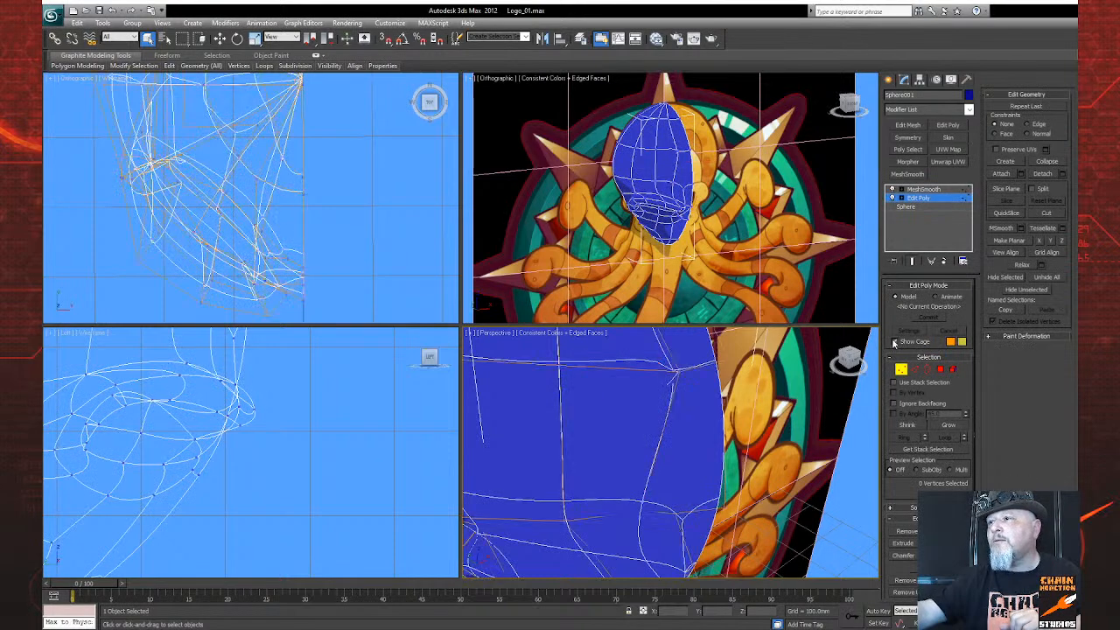
key("ctrl+r")
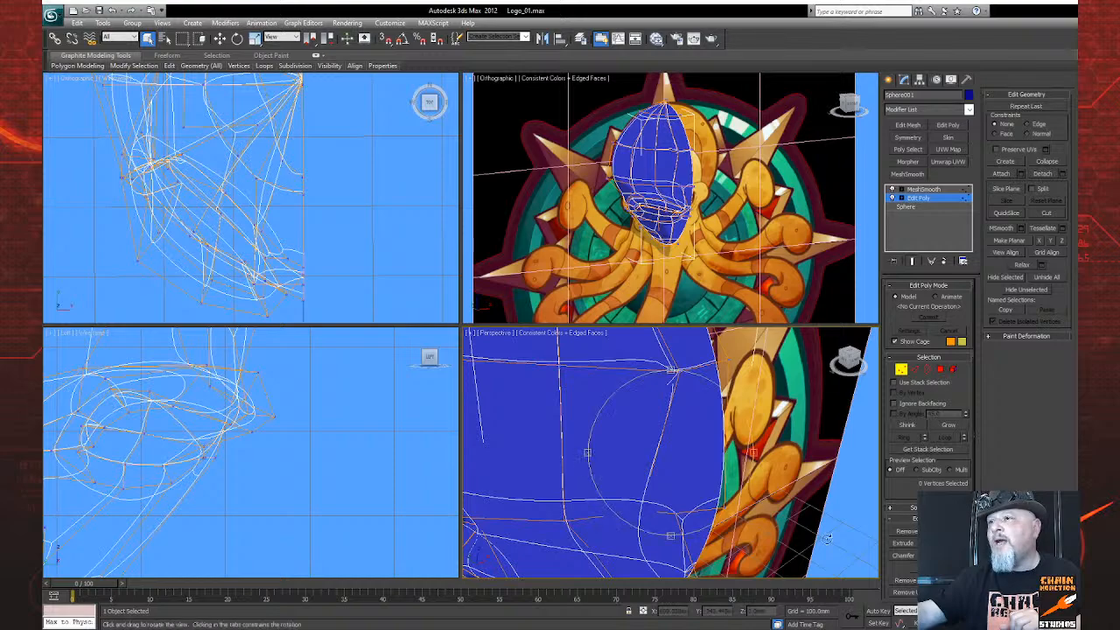
mouse_move(652, 443)
left_mouse_down()
mouse_move(620, 425)
mouse_move(696, 483)
mouse_move(630, 442)
mouse_move(643, 408)
mouse_move(655, 446)
mouse_move(643, 448)
left_mouse_up()
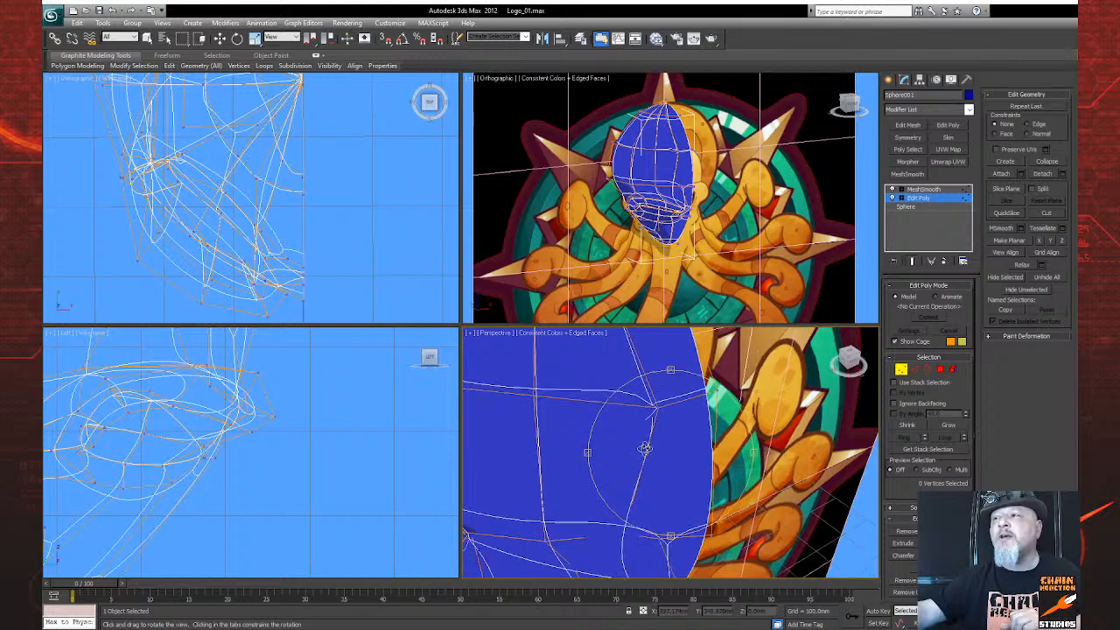
right_click(660, 439)
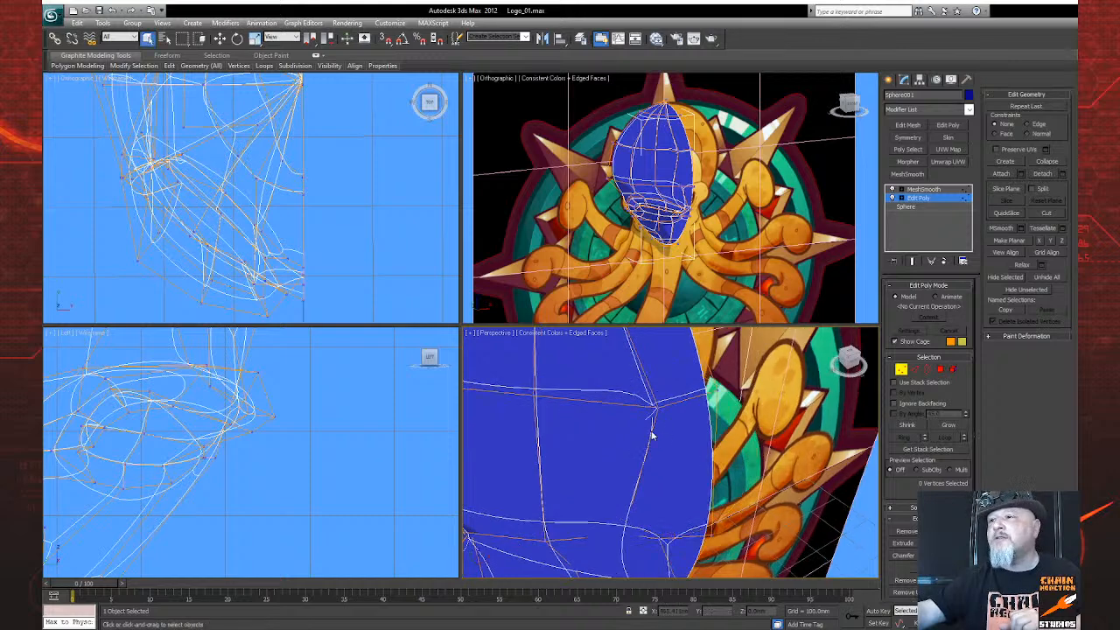
left_click(666, 404)
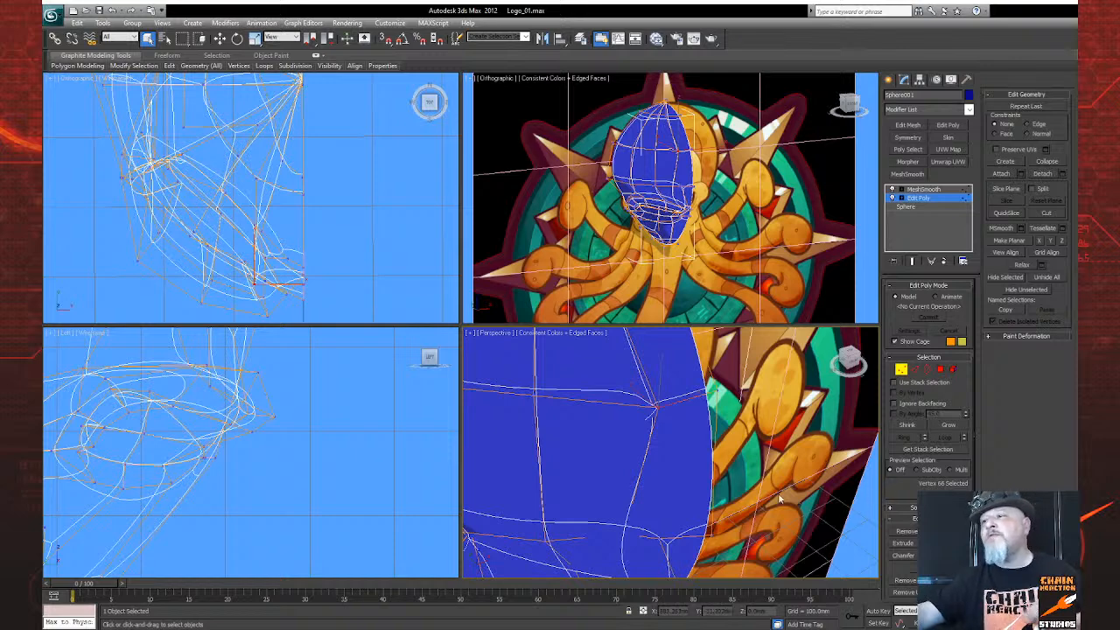
left_click(711, 404)
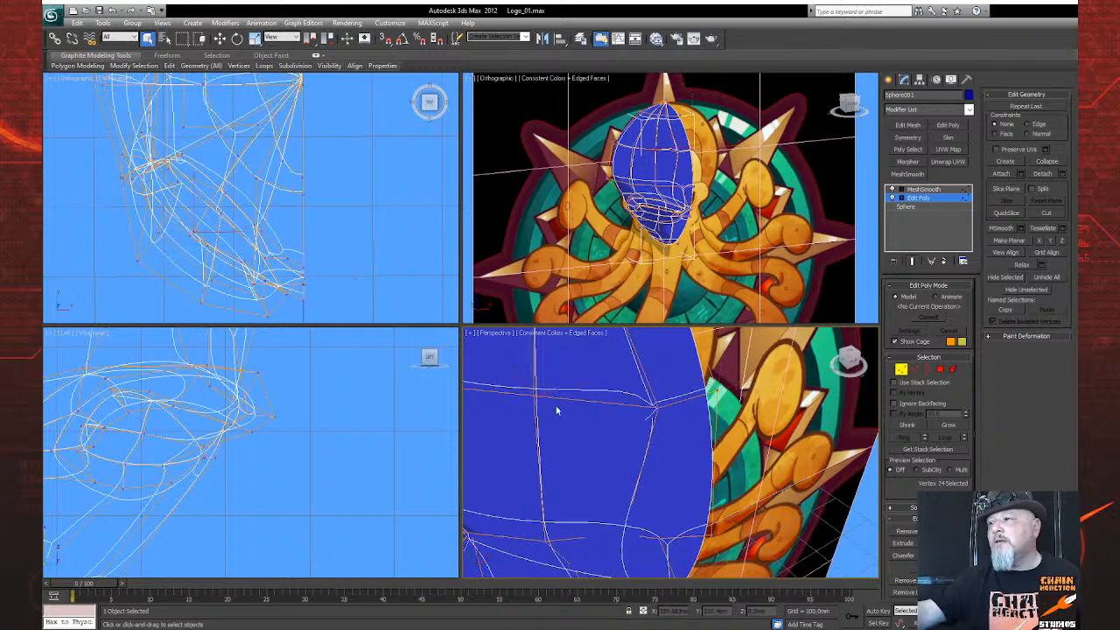
scroll(616, 452, "down", 5)
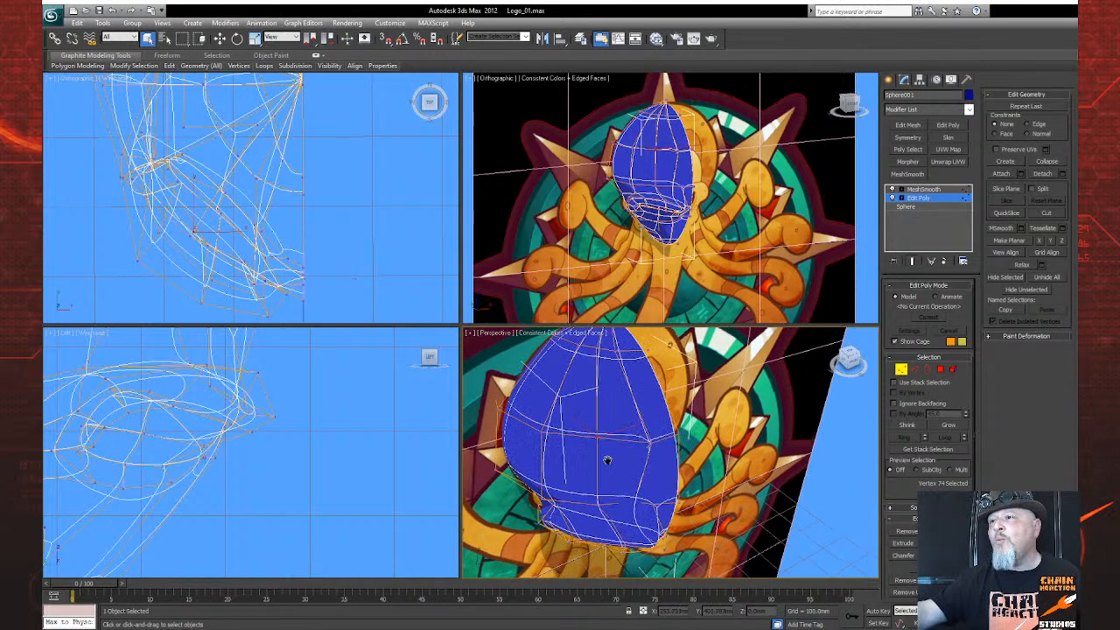
left_click_drag(589, 477, 610, 490)
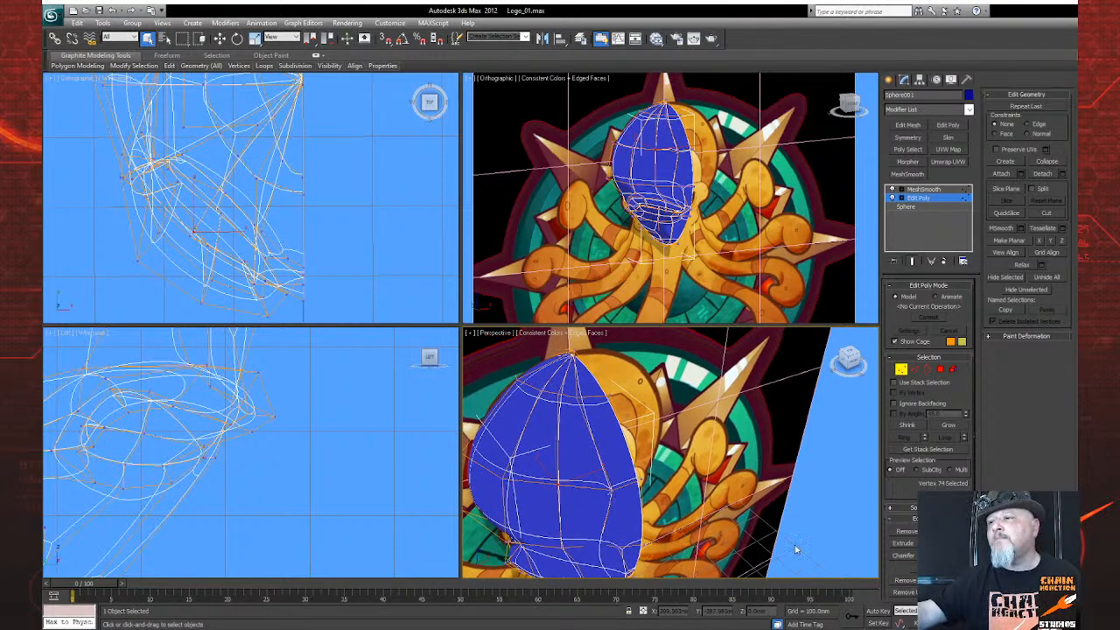
left_click_drag(656, 499, 632, 495)
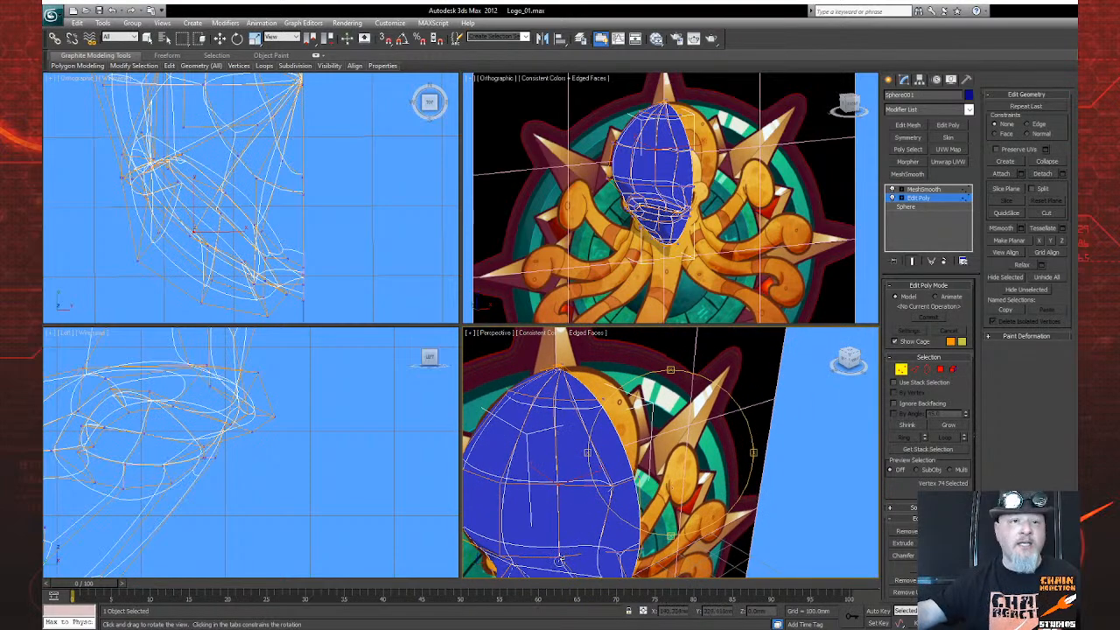
left_click_drag(596, 515, 629, 475)
Delete the forehead polygon beside the cut
left_click(940, 371)
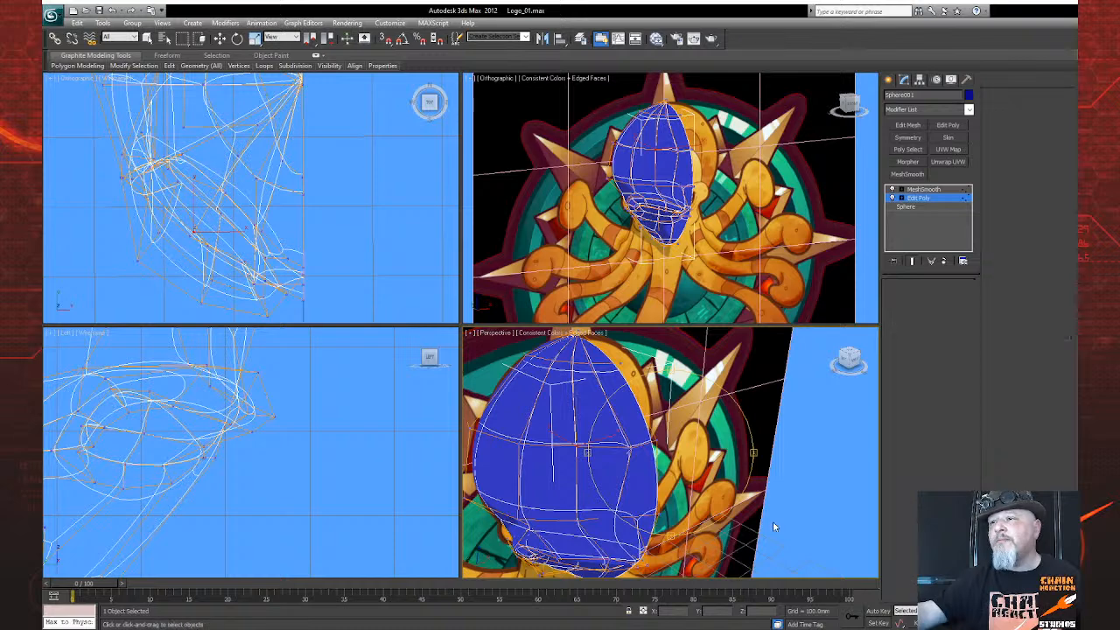
left_click(600, 476)
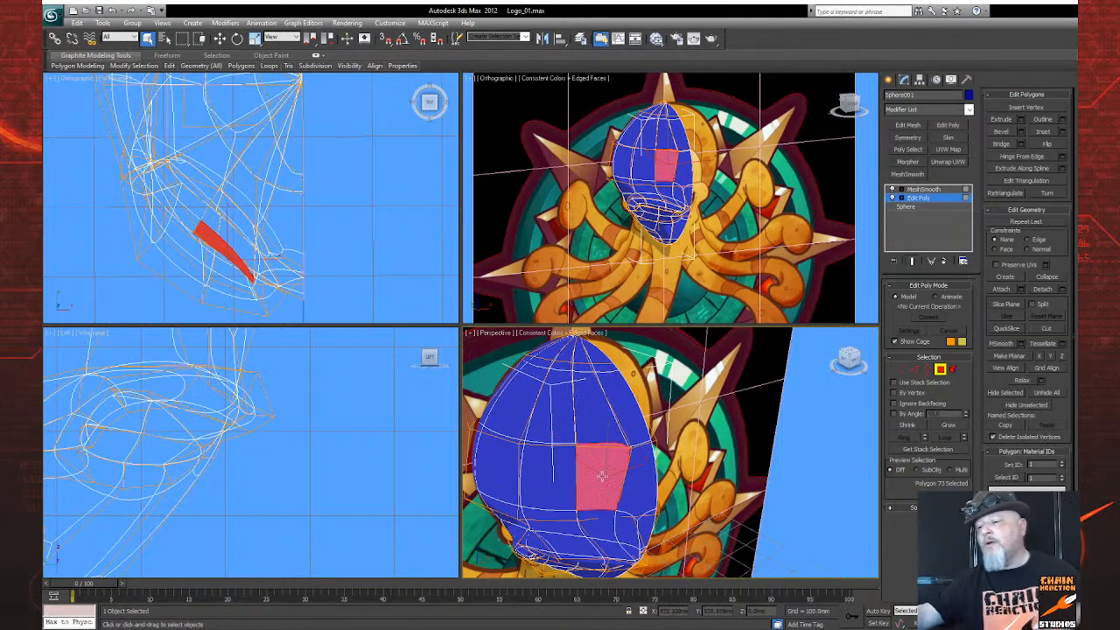
key("Delete")
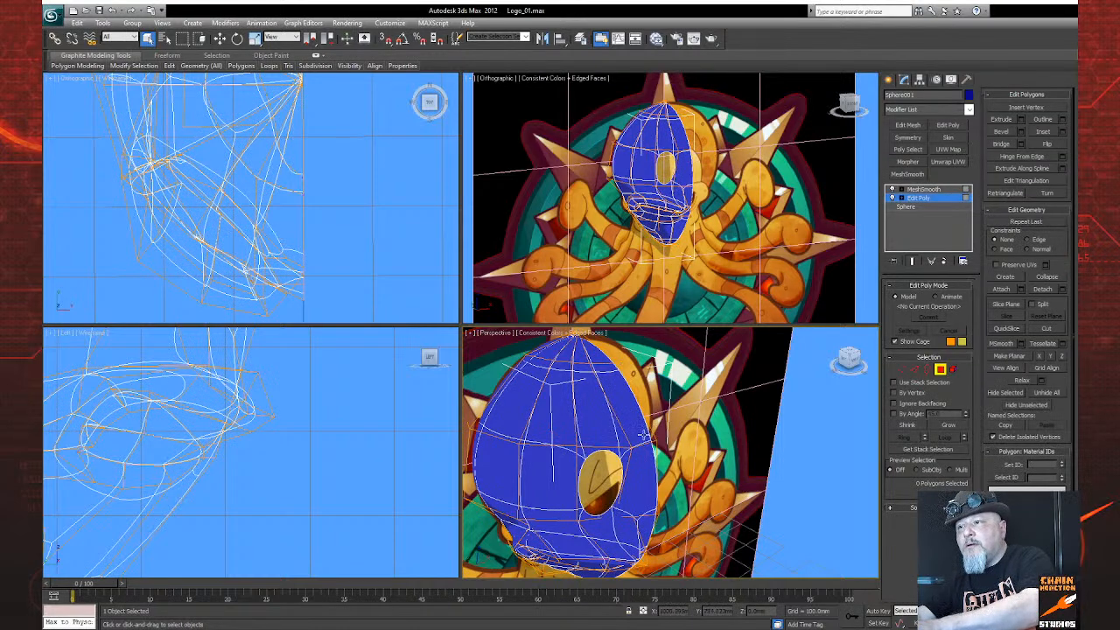
Bridge the open edges on opposite sides of the forehead hole to close it with a new polygon
left_click(1057, 623)
left_click_drag(686, 472, 546, 435)
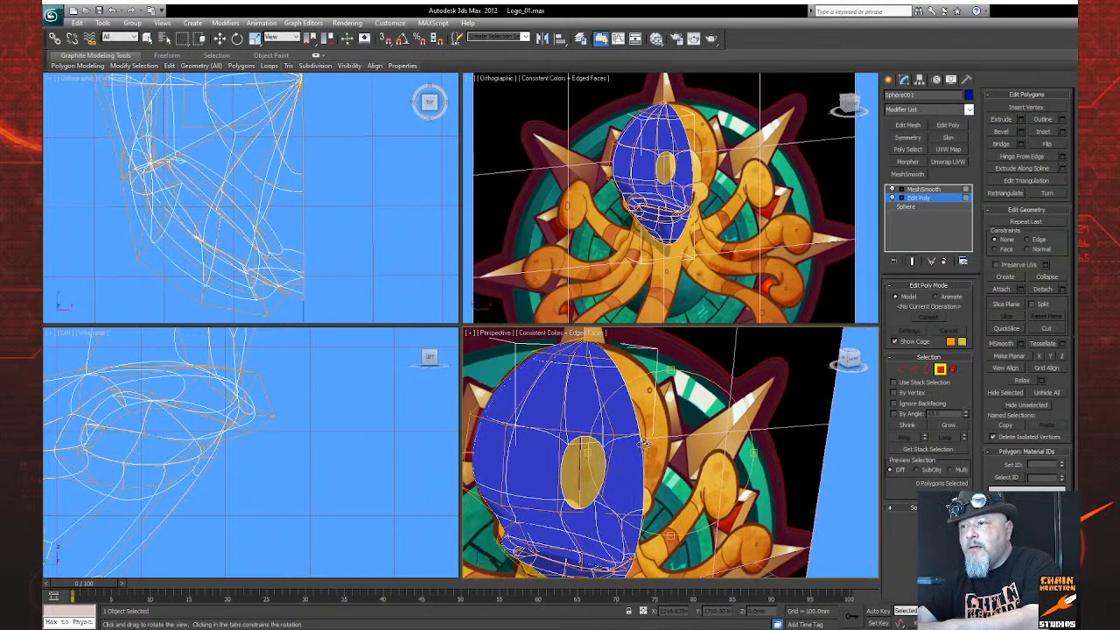
left_click(917, 368)
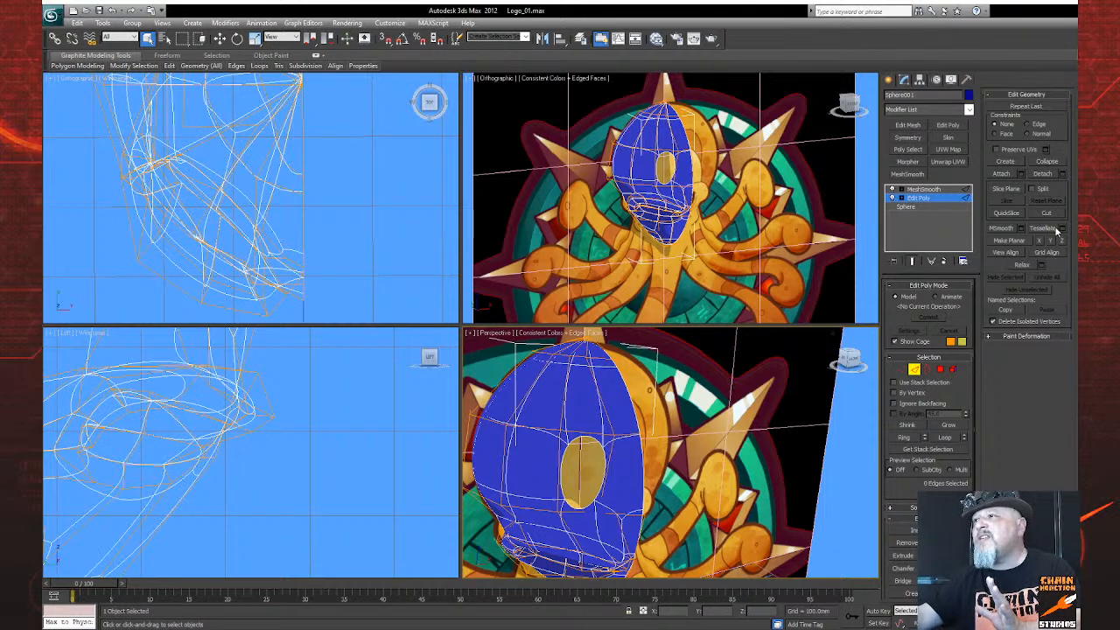
left_click(894, 579)
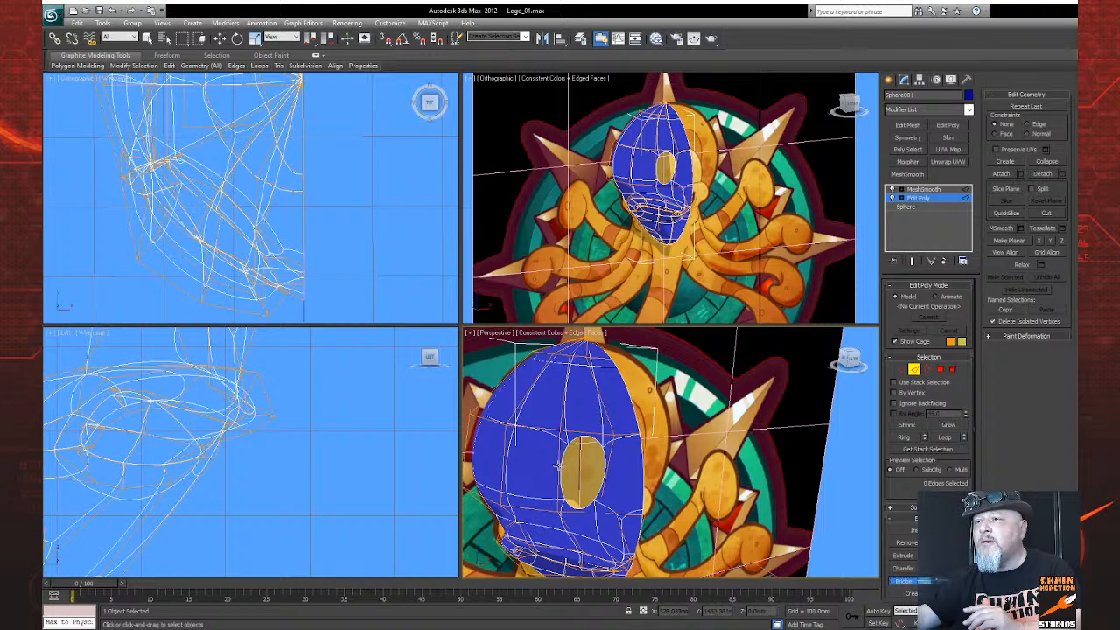
left_click(610, 470)
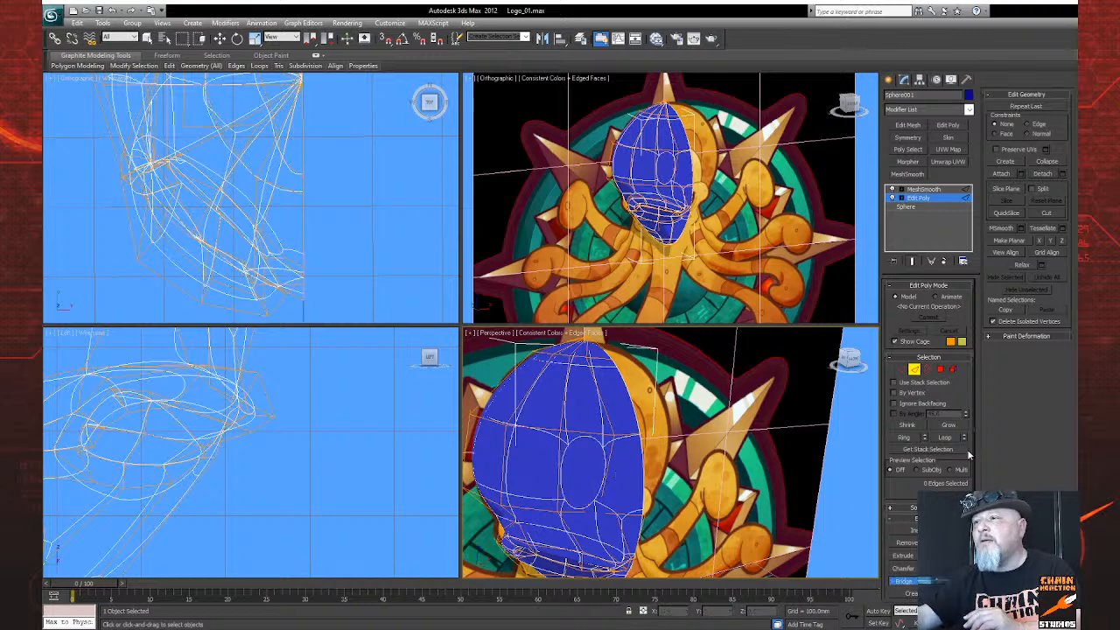
left_click(908, 582)
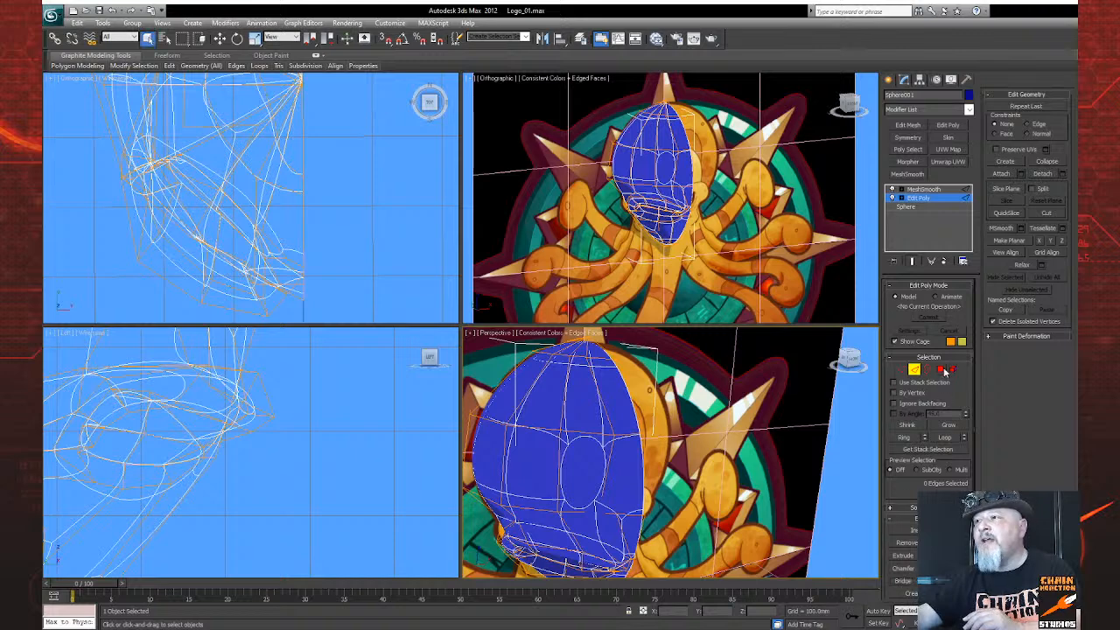
Assign the new forehead polygon to the smoothing group of the surrounding head surface
left_click(943, 370)
left_click(581, 470)
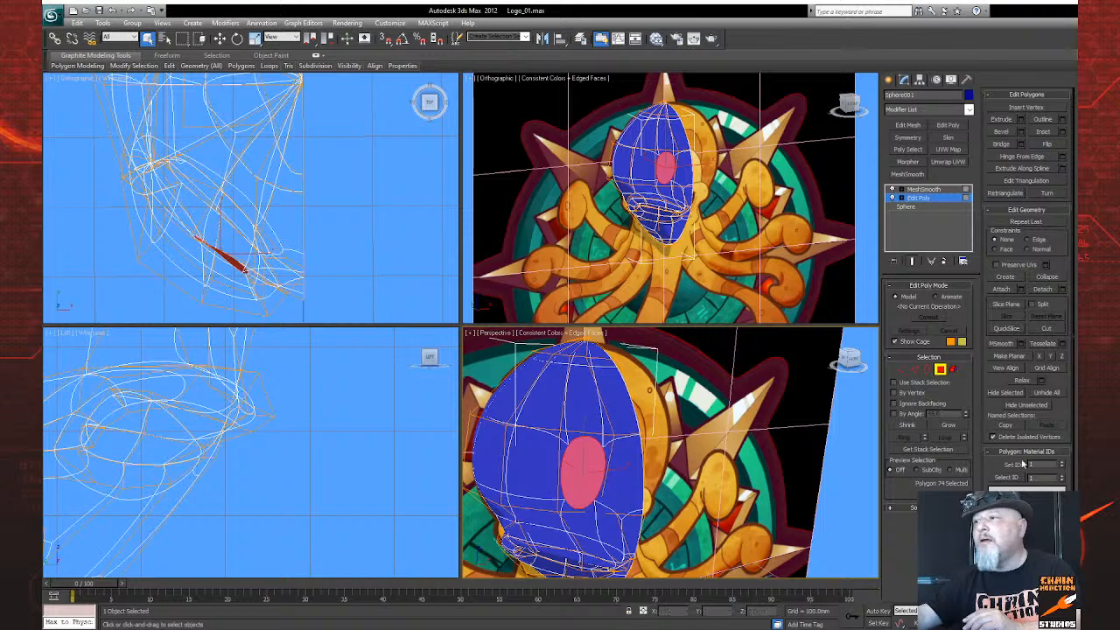
left_click(1046, 573)
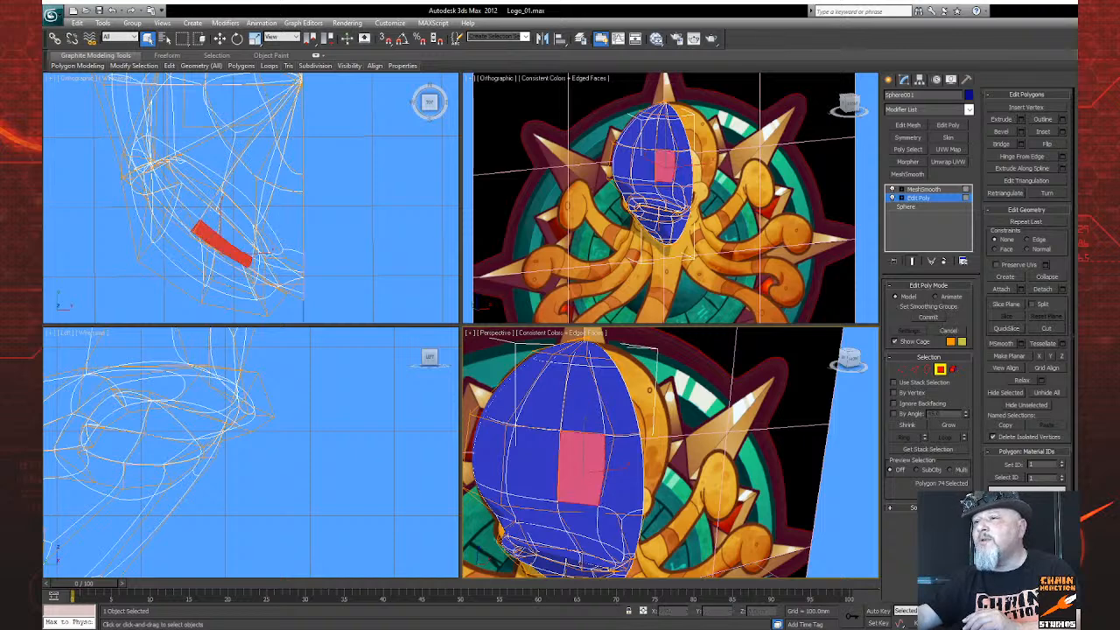
Move the vertex at the rebuilt forehead polygon's upper corner outward to round the head, and return to the MeshSmooth level
left_click(1056, 622)
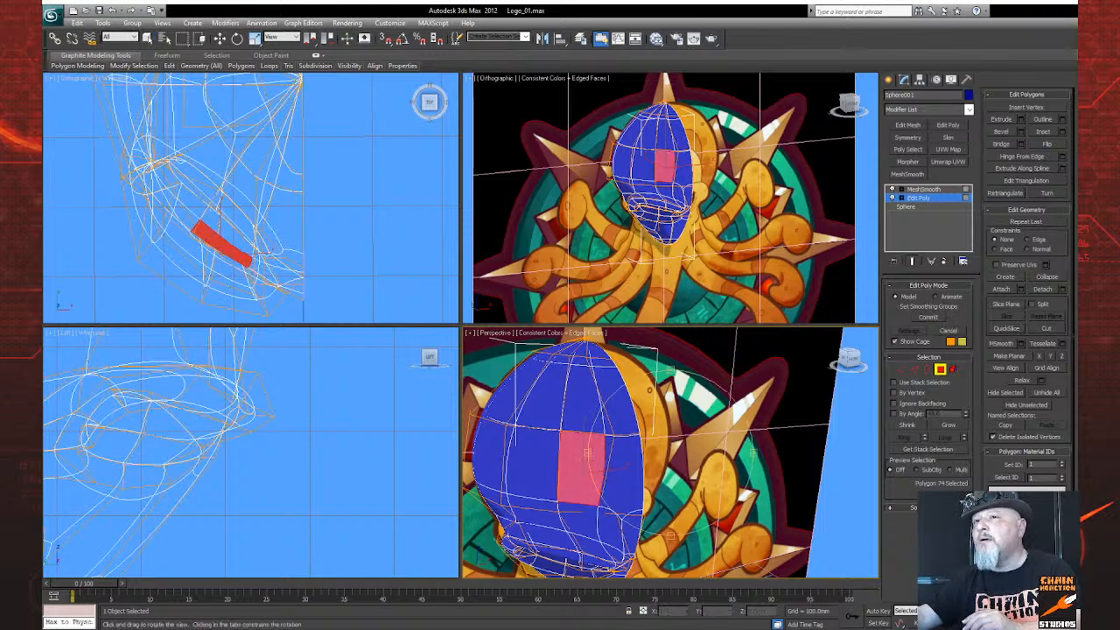
mouse_move(642, 470)
left_mouse_down()
mouse_move(705, 503)
mouse_move(653, 453)
mouse_move(641, 469)
mouse_move(617, 461)
mouse_move(627, 469)
left_mouse_up()
mouse_move(619, 526)
left_mouse_down()
mouse_move(631, 501)
mouse_move(631, 514)
left_mouse_up()
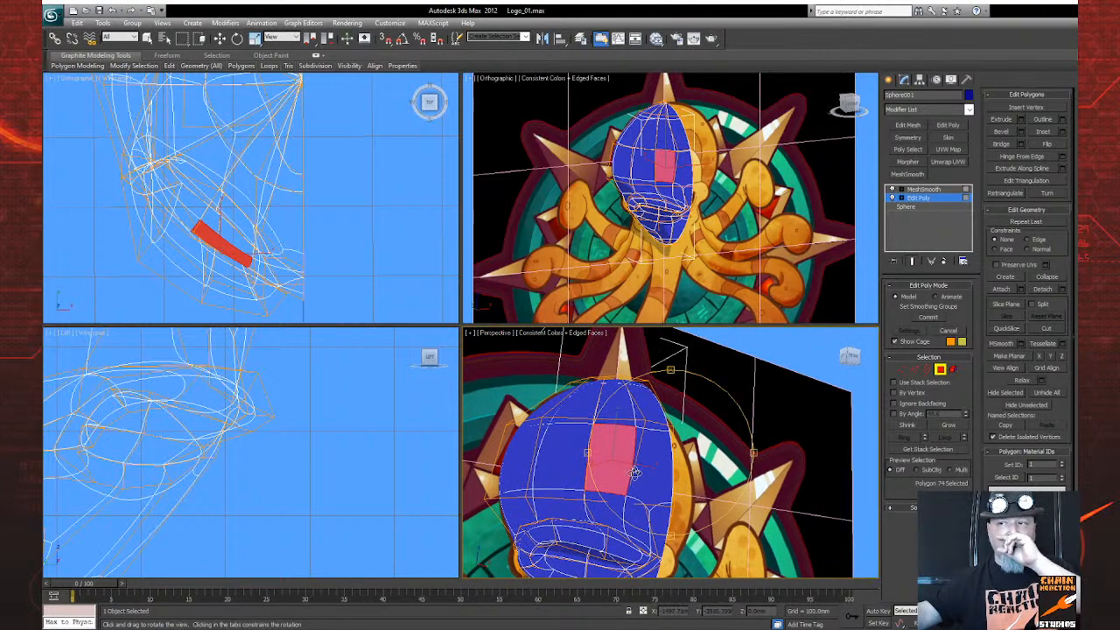
left_click_drag(636, 461, 600, 525)
left_click(901, 370)
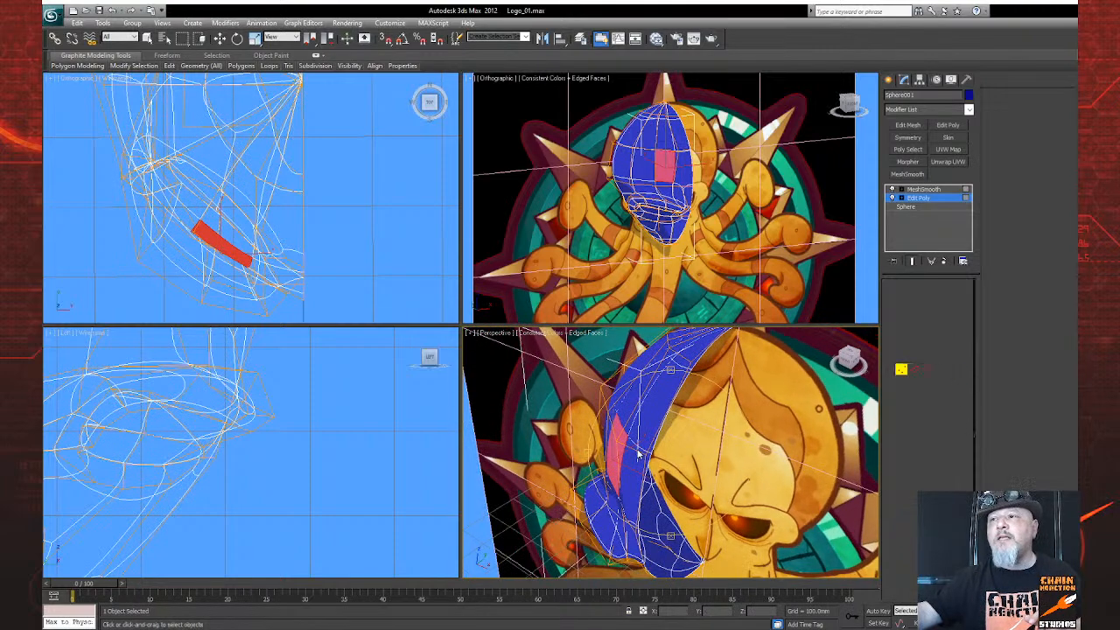
left_click(221, 39)
left_click_drag(241, 182, 259, 197)
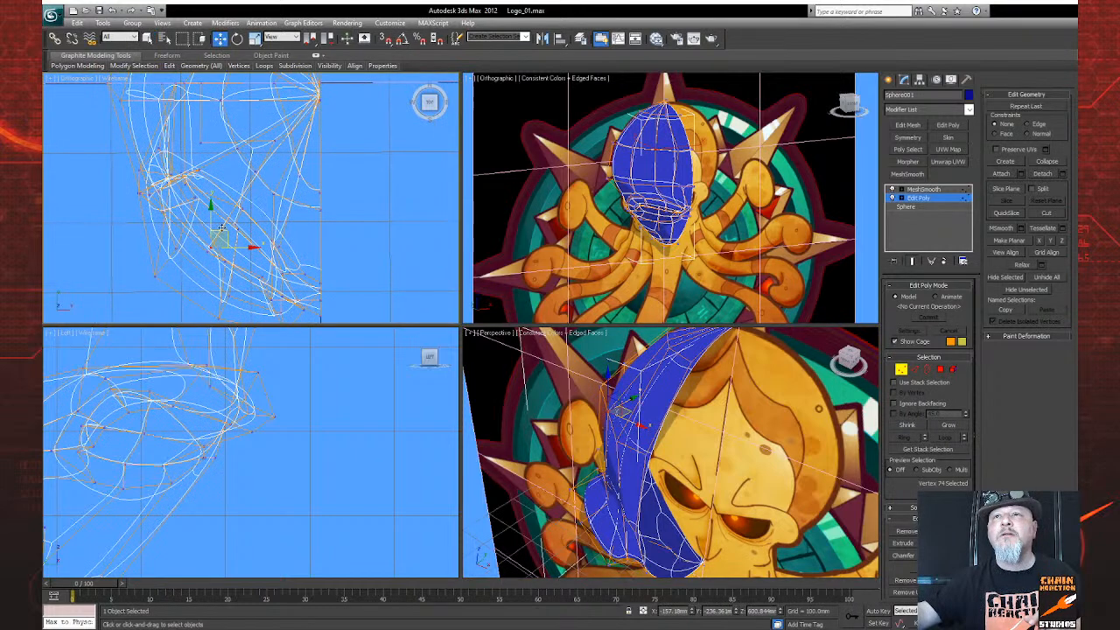
left_click_drag(221, 233, 208, 251)
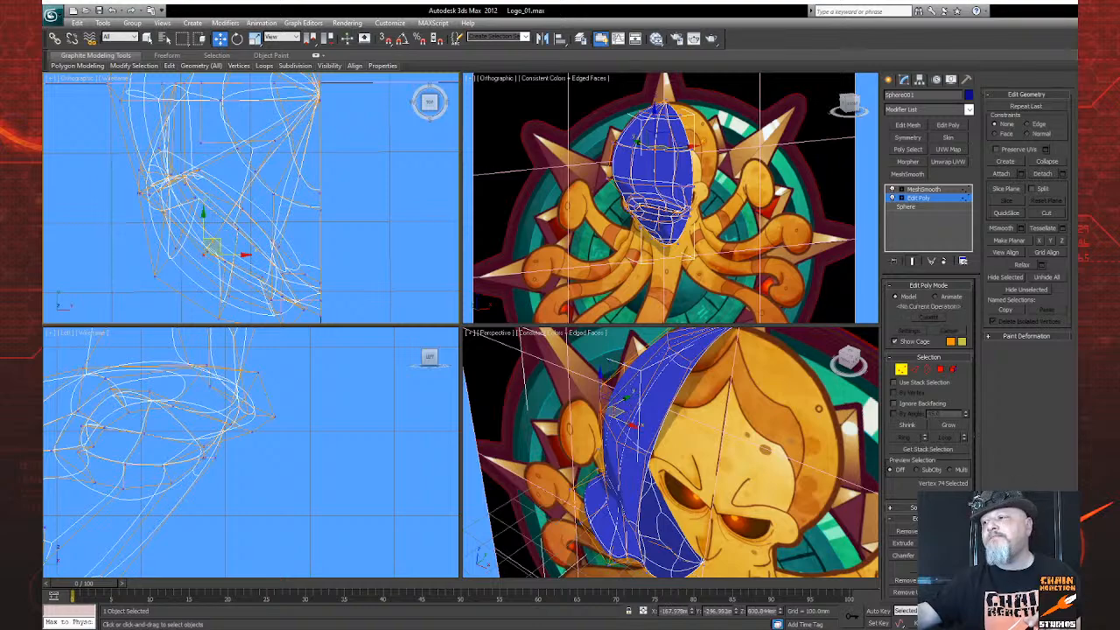
key("ctrl+r")
mouse_move(621, 435)
left_mouse_down()
mouse_move(788, 433)
mouse_move(654, 346)
mouse_move(623, 372)
mouse_move(643, 446)
mouse_move(619, 436)
left_mouse_up()
right_click(278, 268)
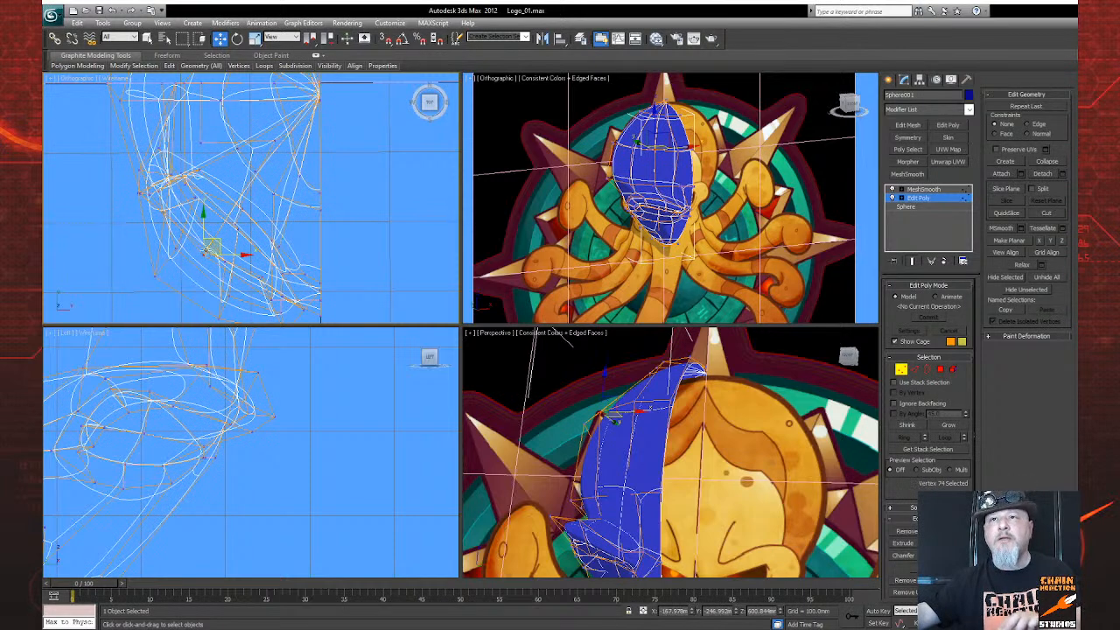
left_click_drag(204, 253, 208, 266)
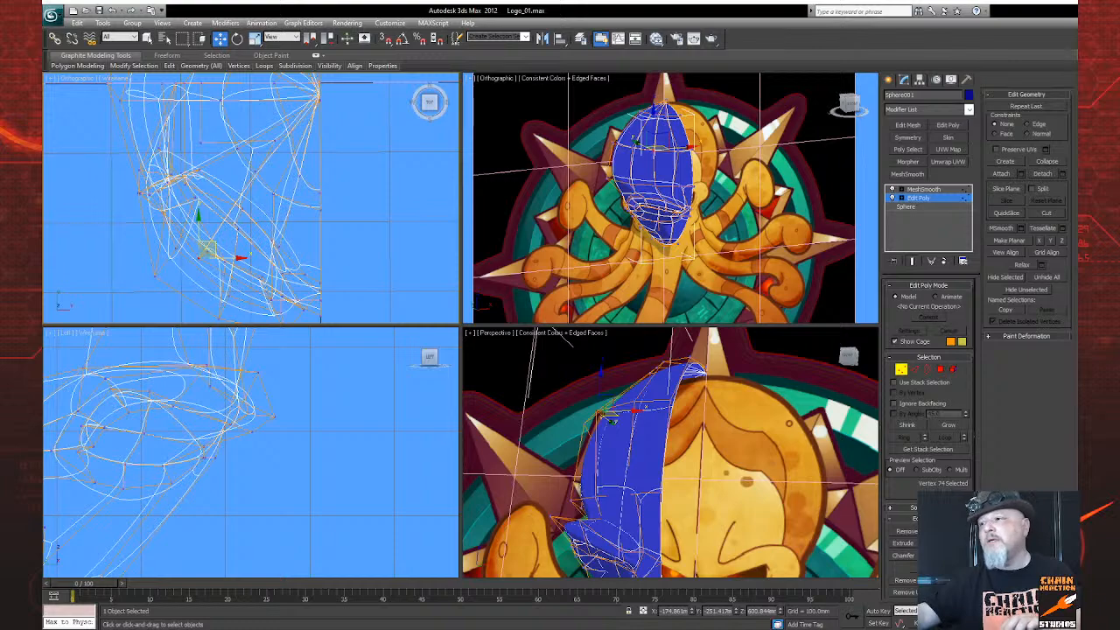
left_click_drag(714, 476, 674, 463)
left_click(938, 189)
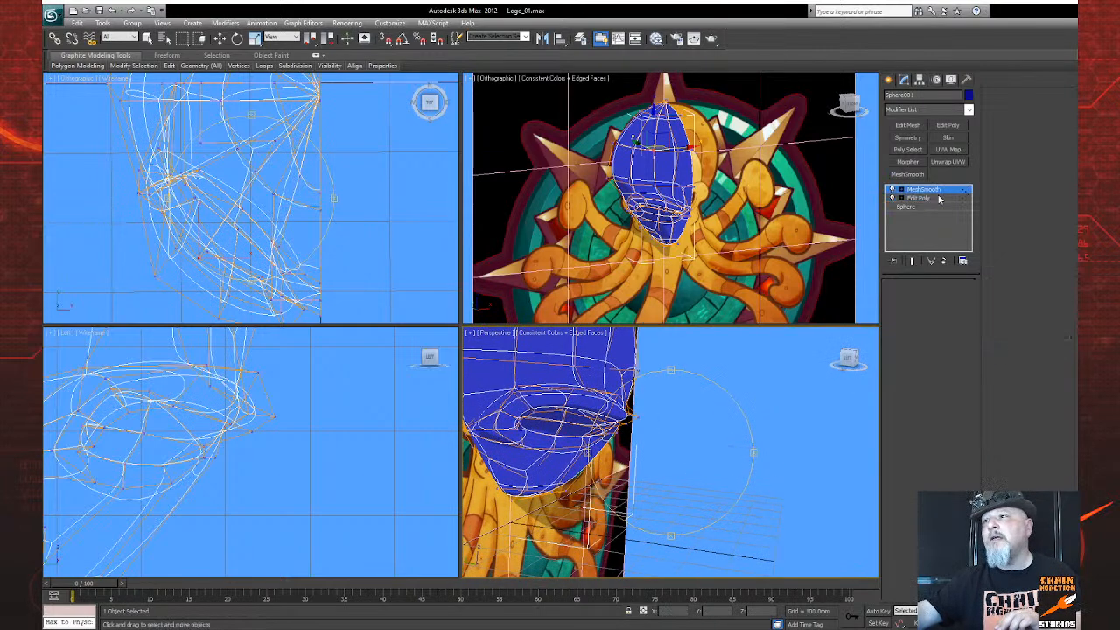
Remove the MeshSmooth modifier from the head's modifier stack to return to the Edit Poly cage
left_click(944, 263)
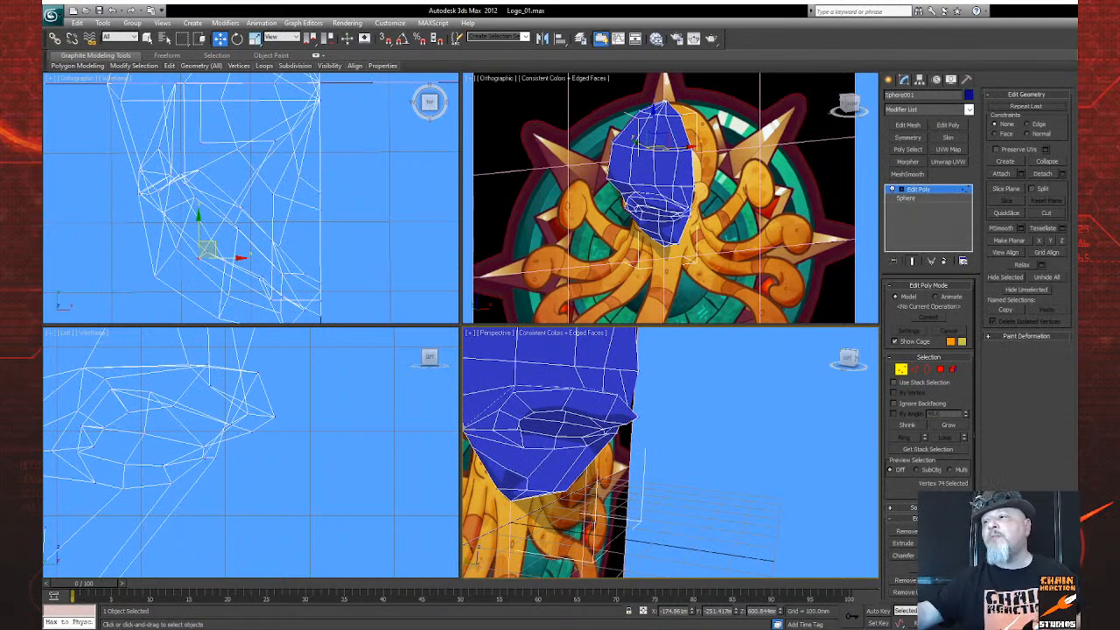
left_click_drag(711, 484, 617, 441)
scroll(618, 455, "up", 6)
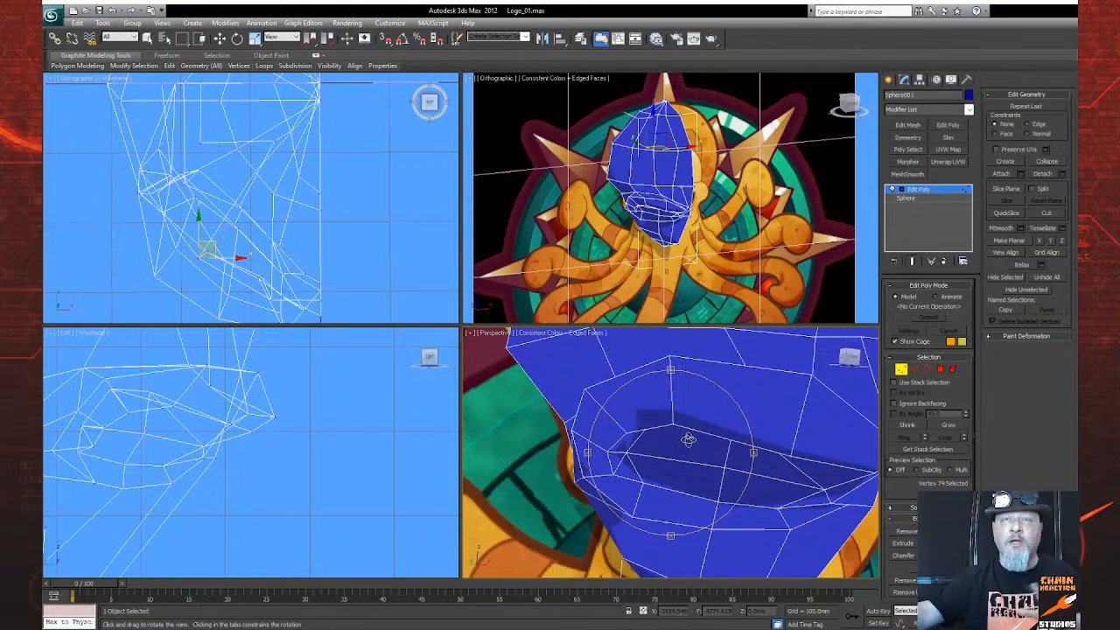
left_click_drag(686, 439, 645, 464)
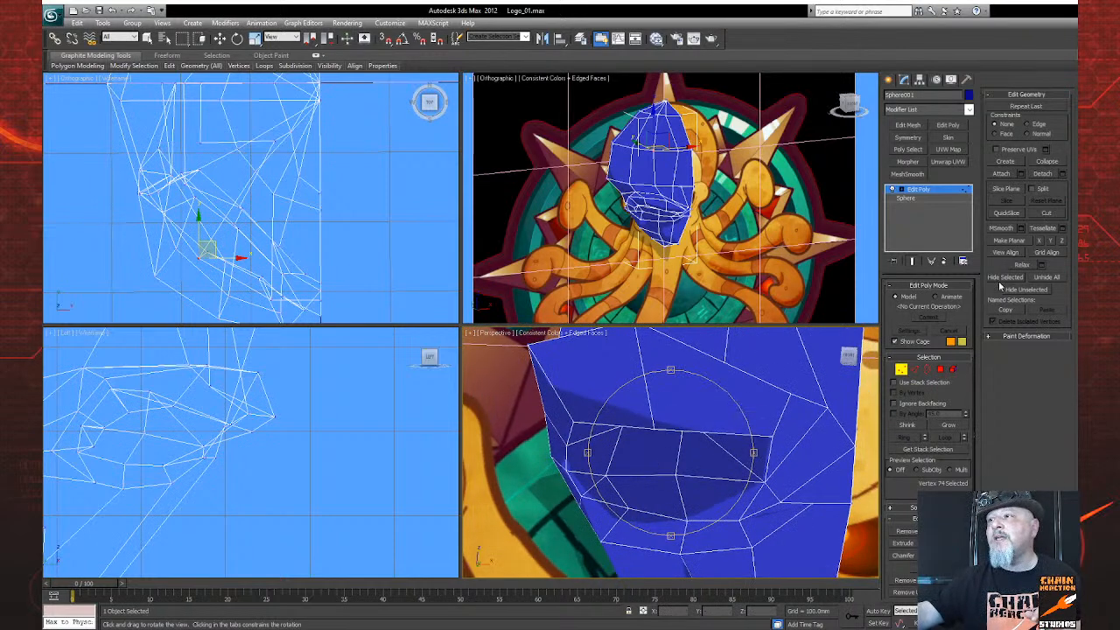
Cut a new line of edges through the polygons from one mouth corner across the face above the upper lip
left_click(915, 370)
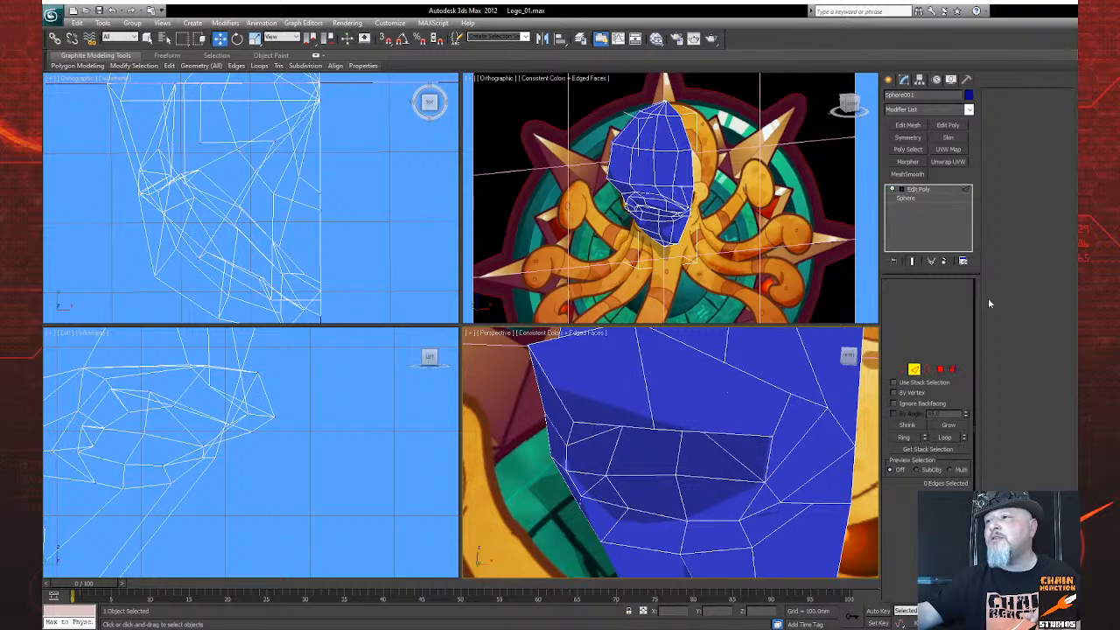
left_click(1055, 213)
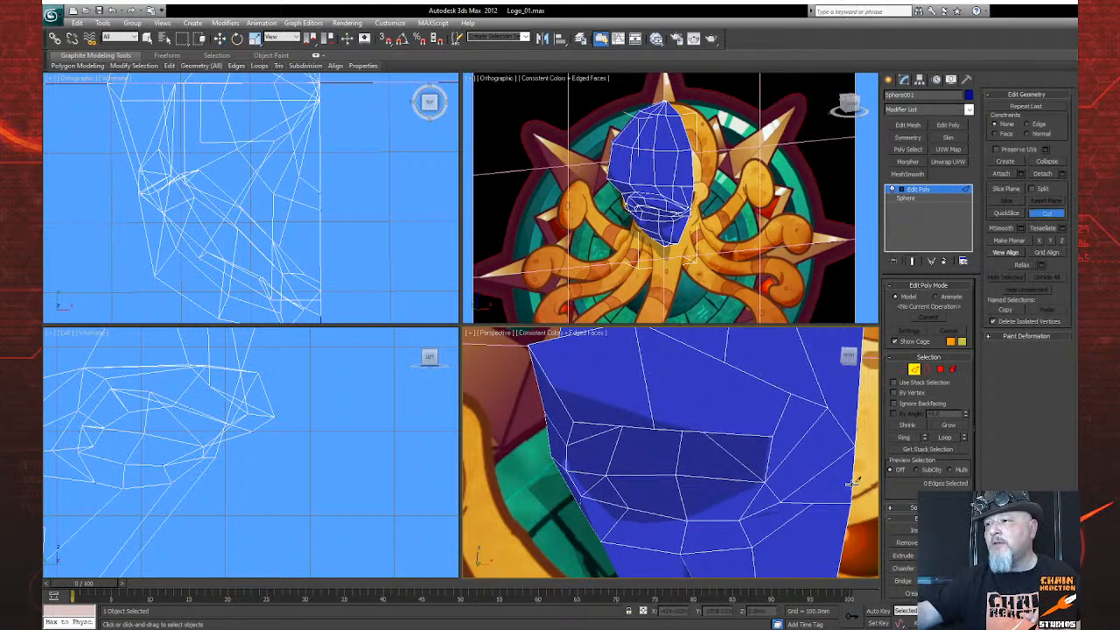
left_click(818, 474)
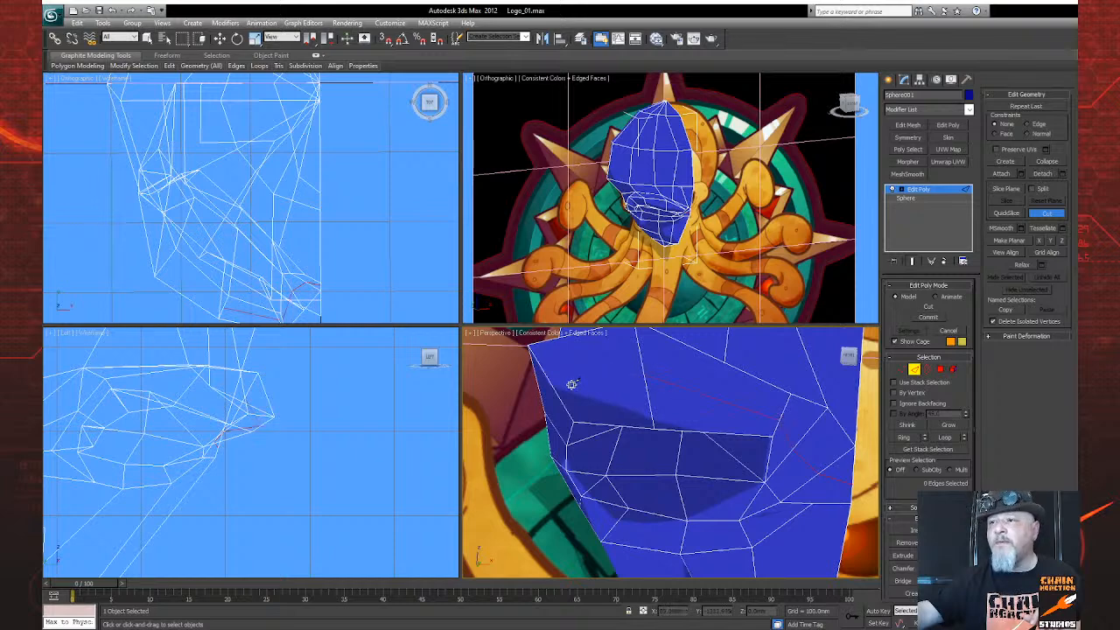
left_click(555, 389)
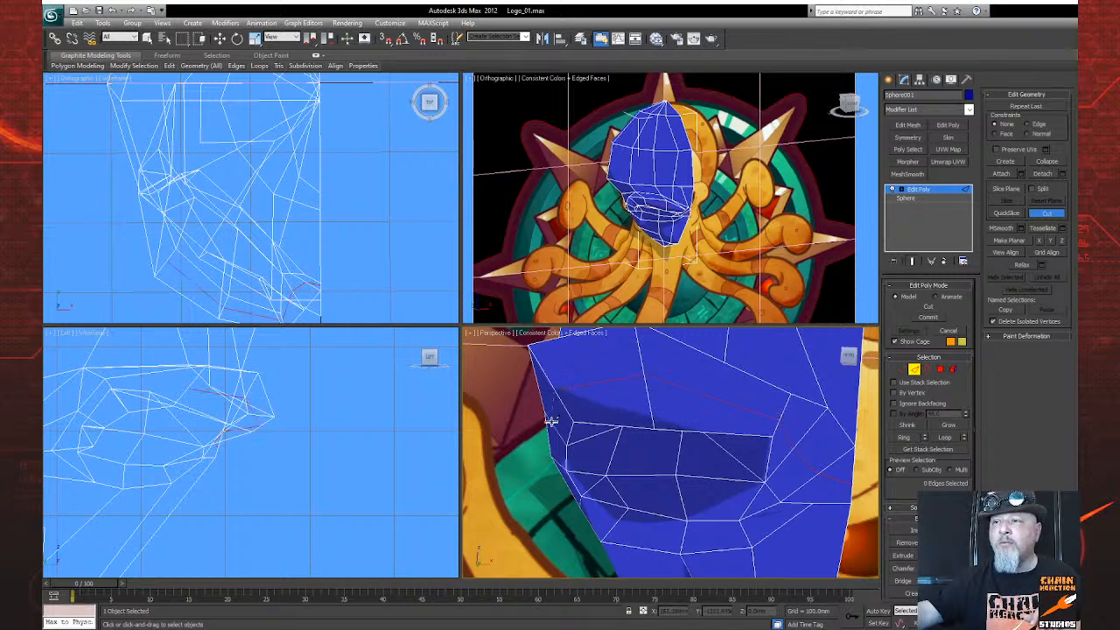
left_click(554, 427)
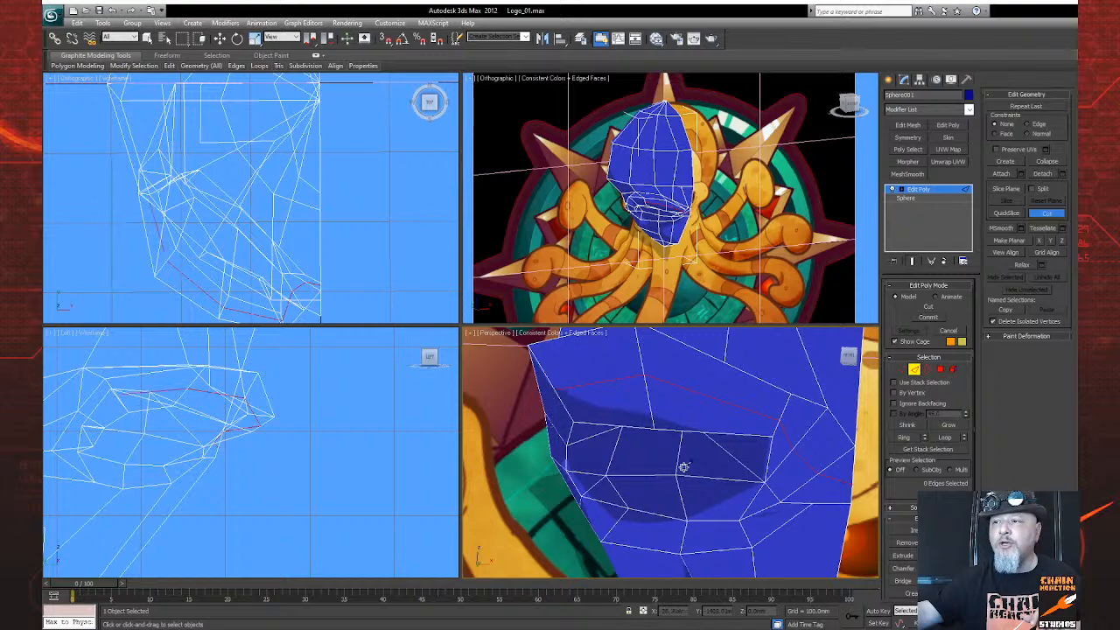
right_click(618, 461)
Continue the edge cut around the other mouth corner and along the polygons below the lower lip
left_click_drag(618, 462, 750, 450)
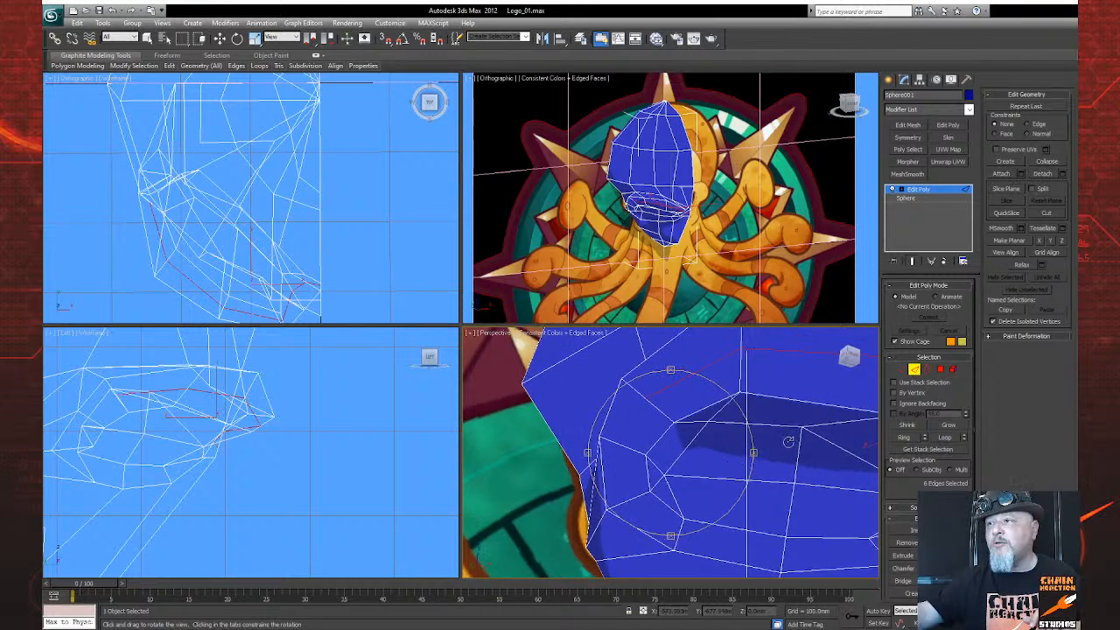
left_click(1050, 213)
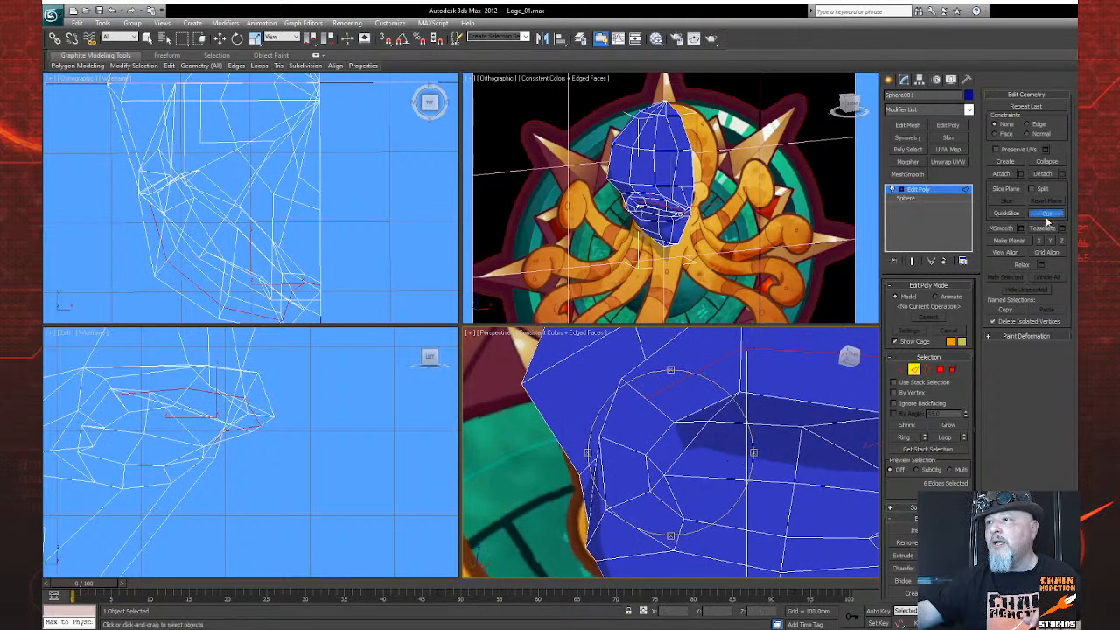
left_click(623, 444)
left_click(633, 497)
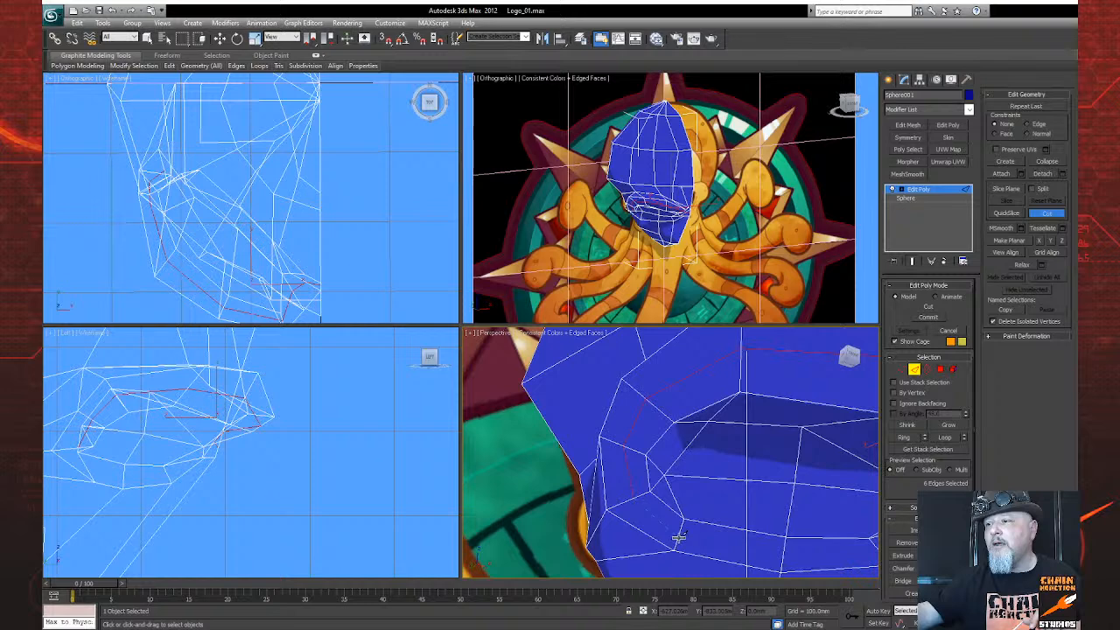
left_click(680, 533)
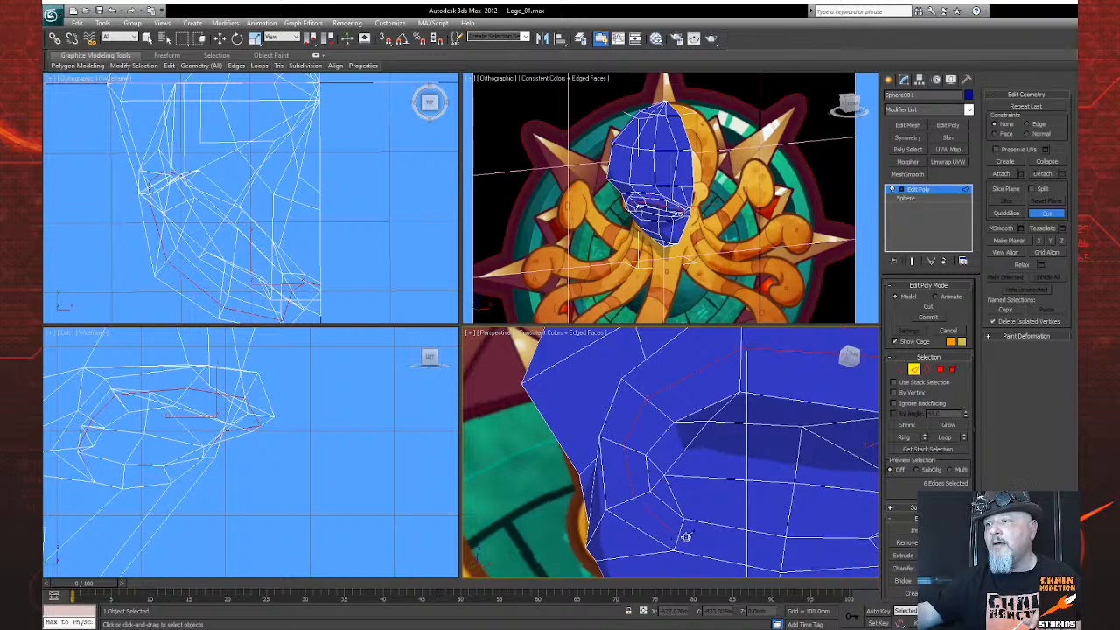
left_click(784, 556)
left_click_drag(847, 540, 779, 522)
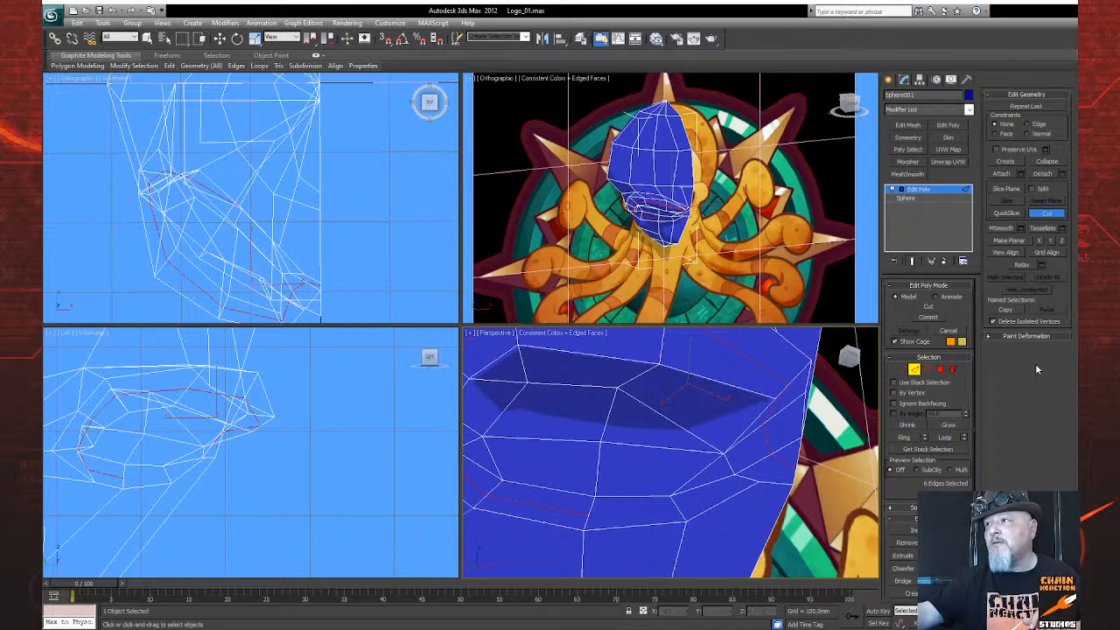
left_click(587, 516)
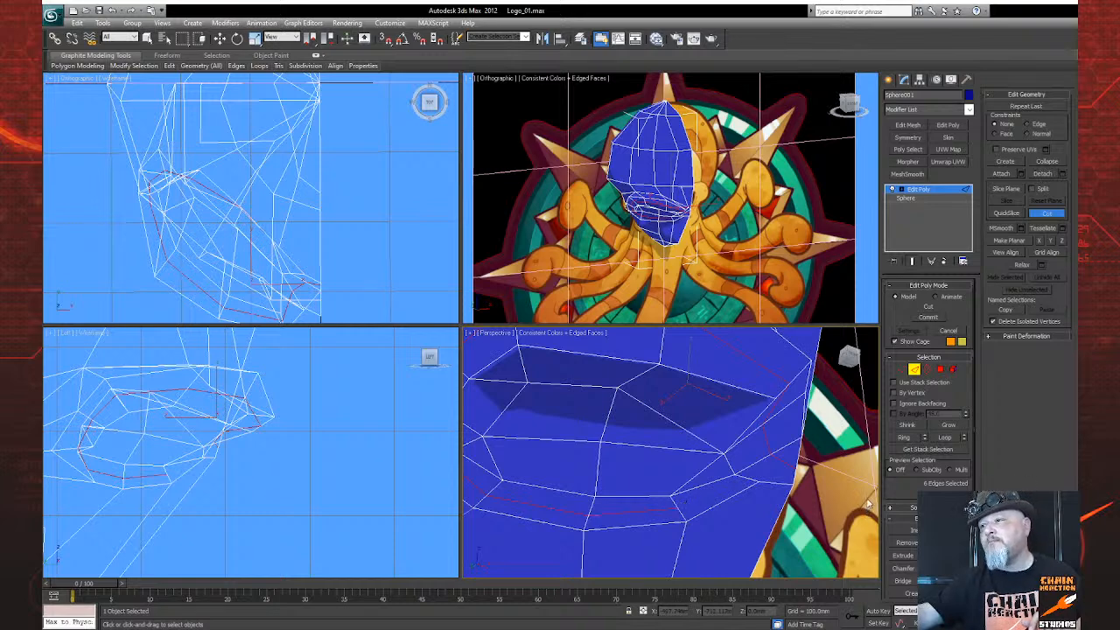
Delete the two adjoining polygons below the mouth corner where the cut around the lips ends
key("4")
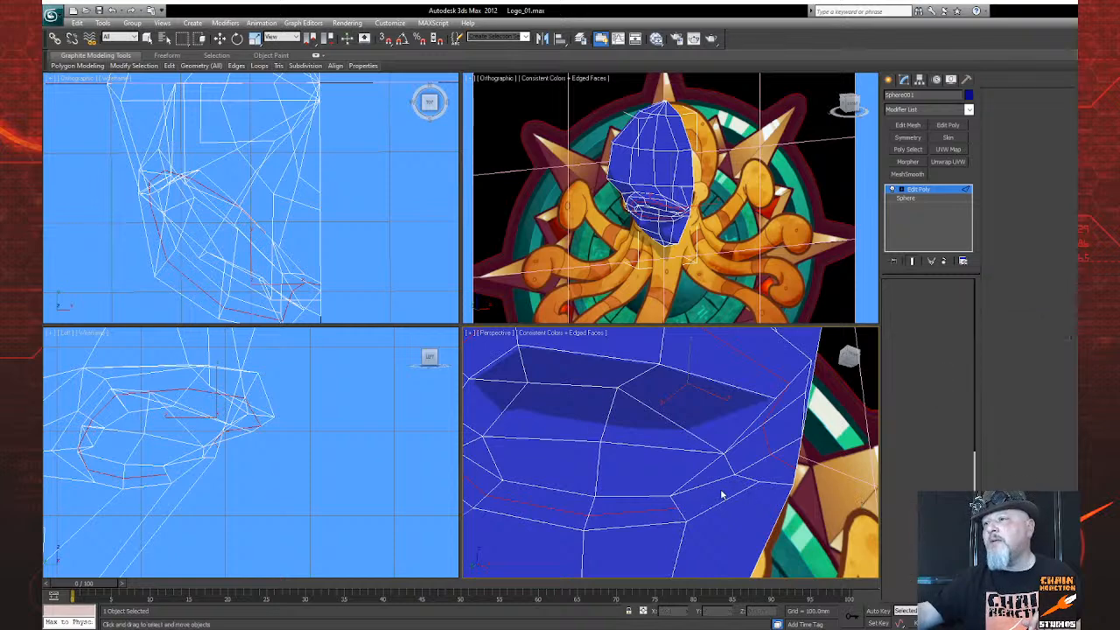
key("alt+c")
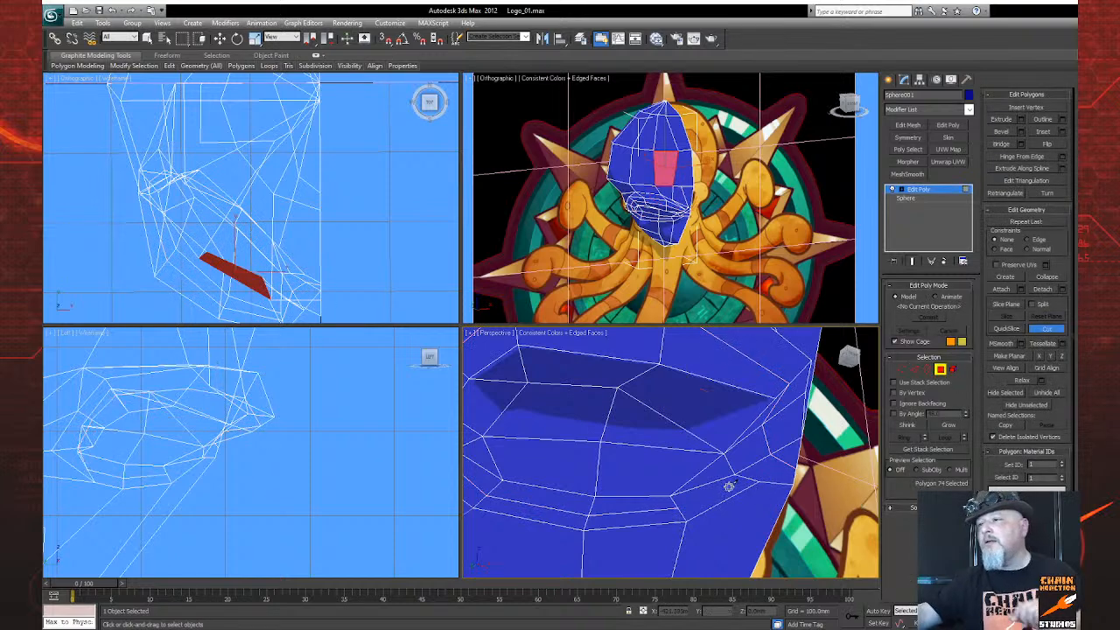
key("w")
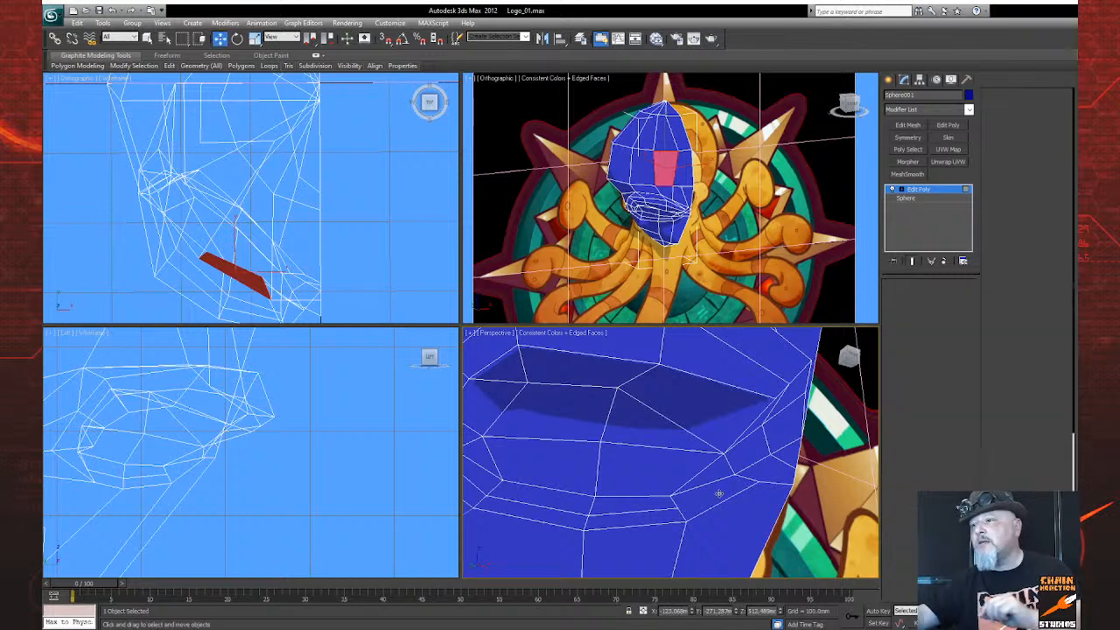
left_click(712, 495)
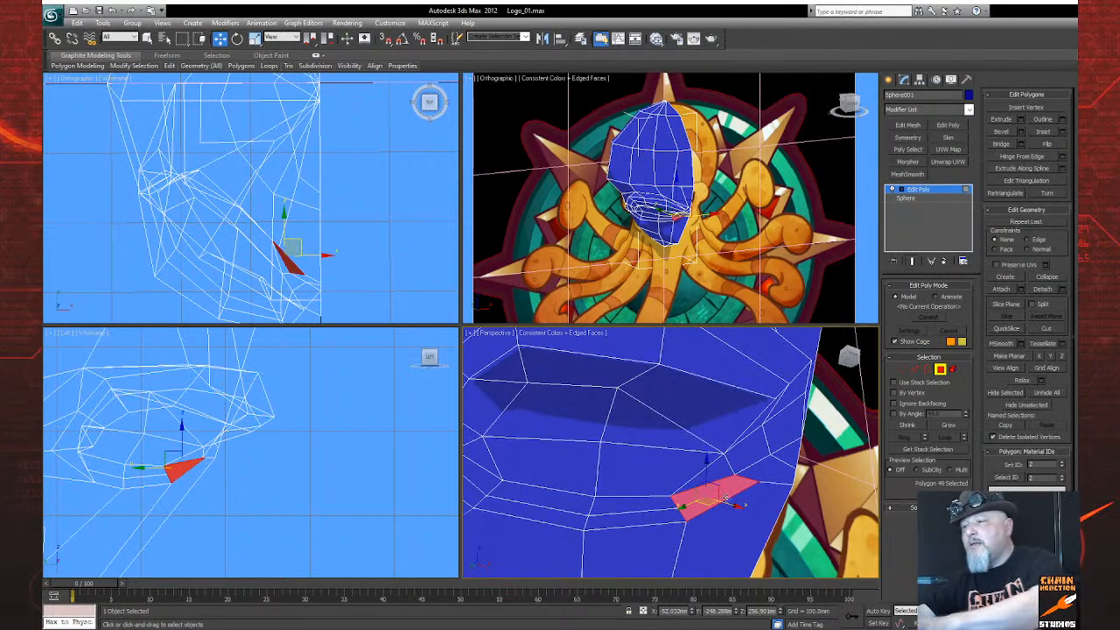
left_click(714, 470)
key("ctrl+d")
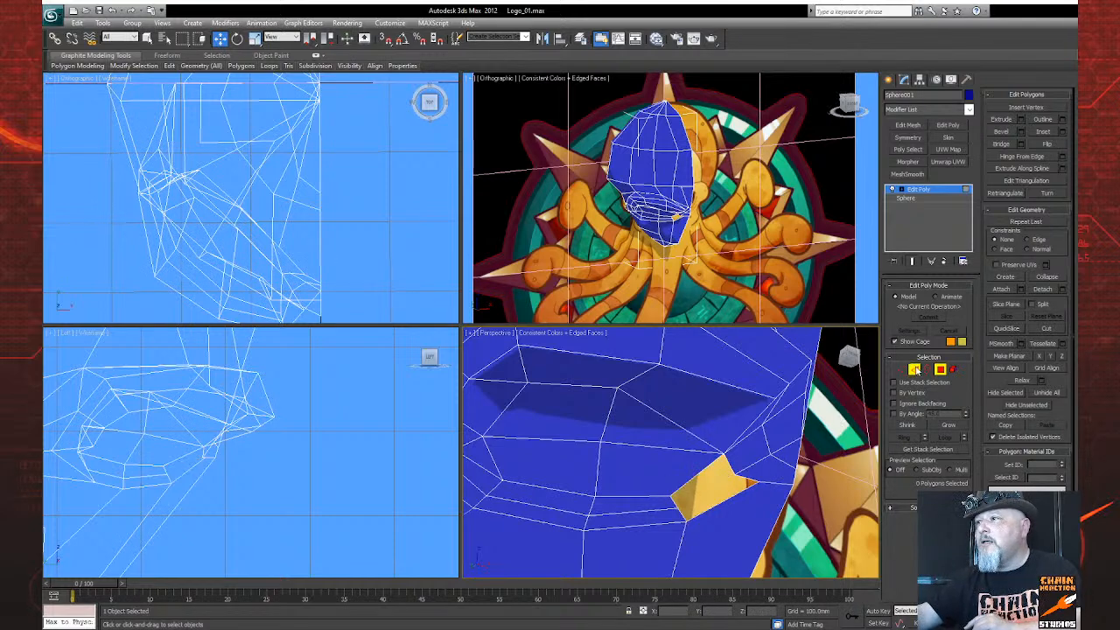
Bridge the open edges across the hole at the mouth corner to fill it with two polygons following the cut
left_click(915, 368)
left_click(904, 582)
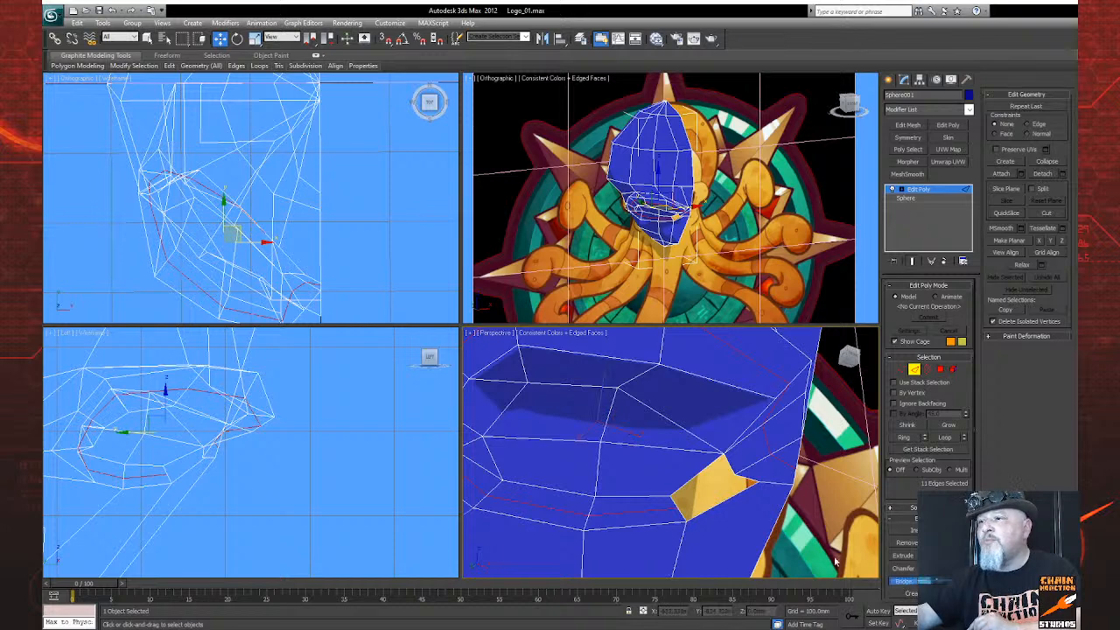
left_click(681, 515)
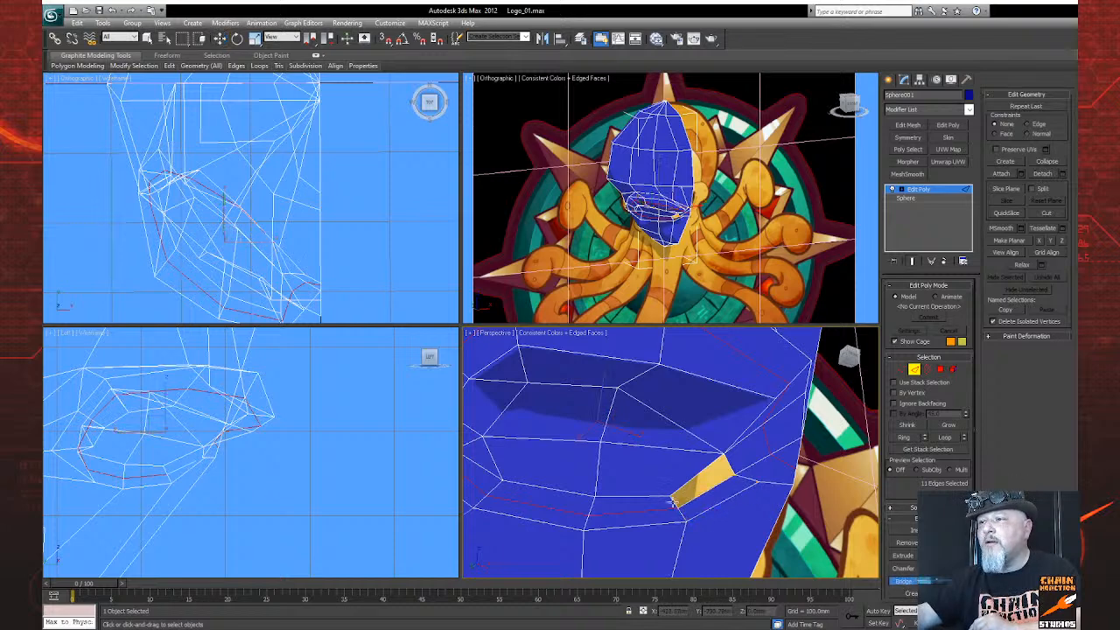
left_click(728, 468)
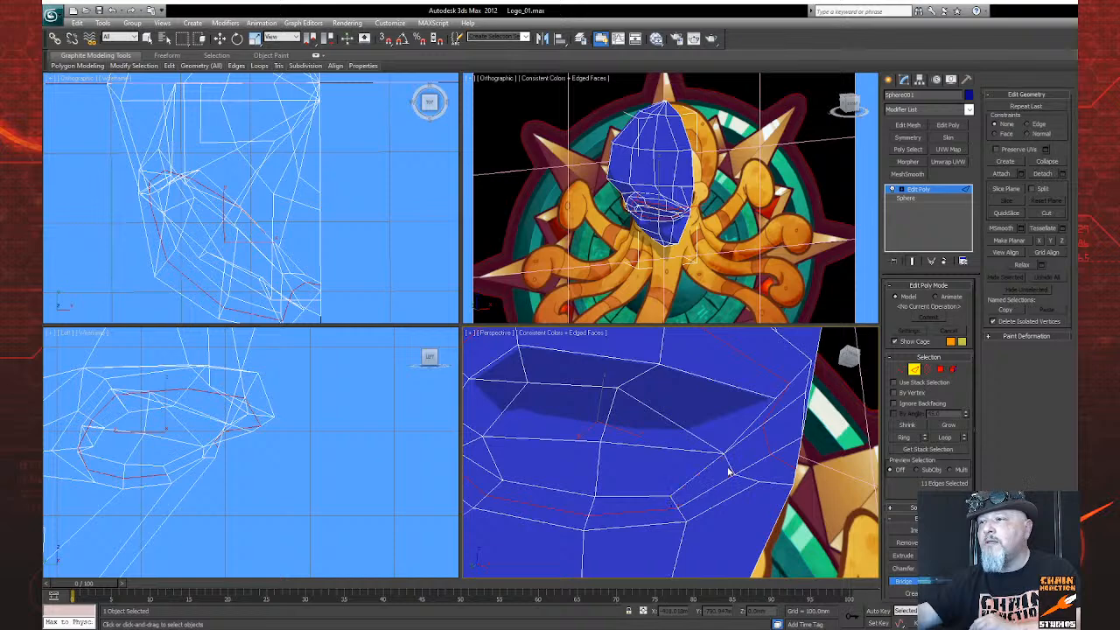
scroll(725, 490, "down", 5)
scroll(724, 490, "up", 5)
left_click_drag(724, 491, 729, 499)
scroll(729, 500, "down", 5)
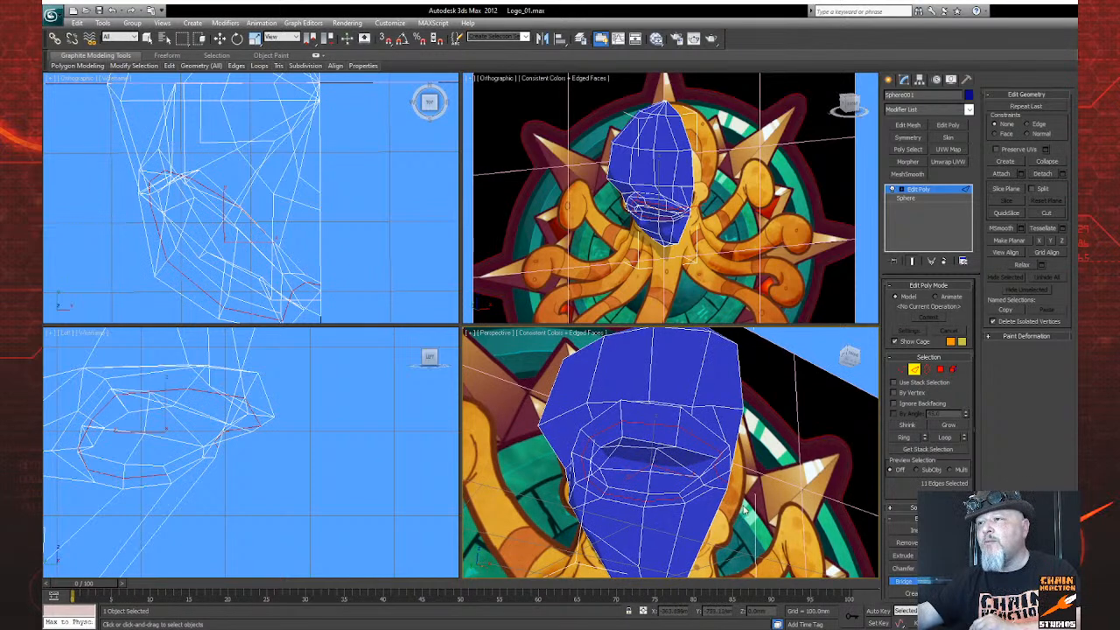
Try to move the selected loop of cut edges around the mouth outward from the face, and undo the attempt
left_click(219, 38)
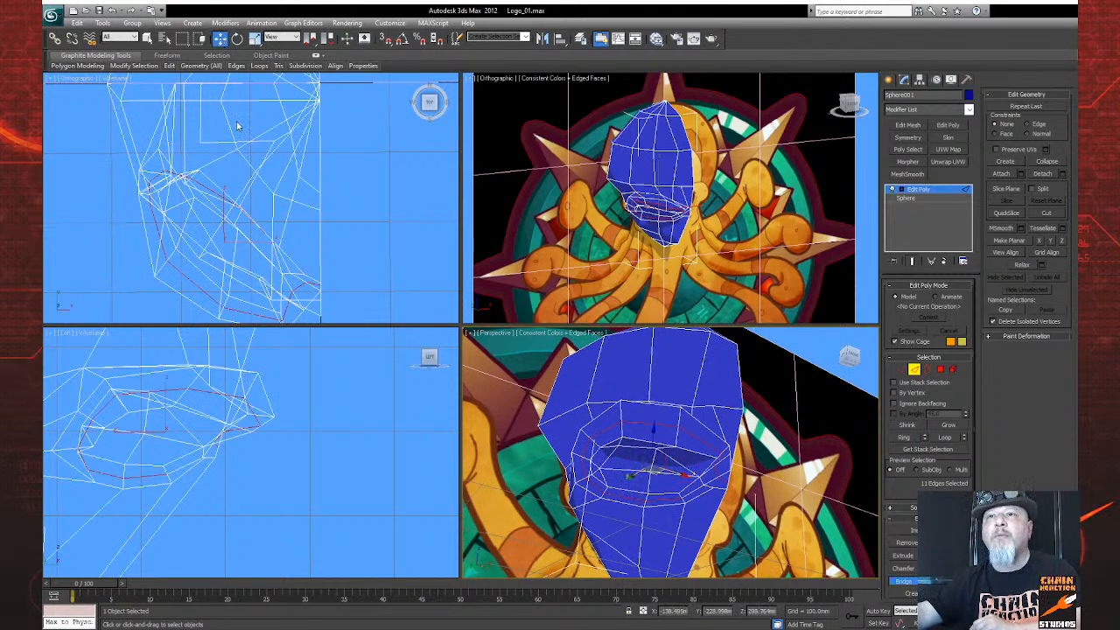
left_click_drag(244, 204, 252, 180)
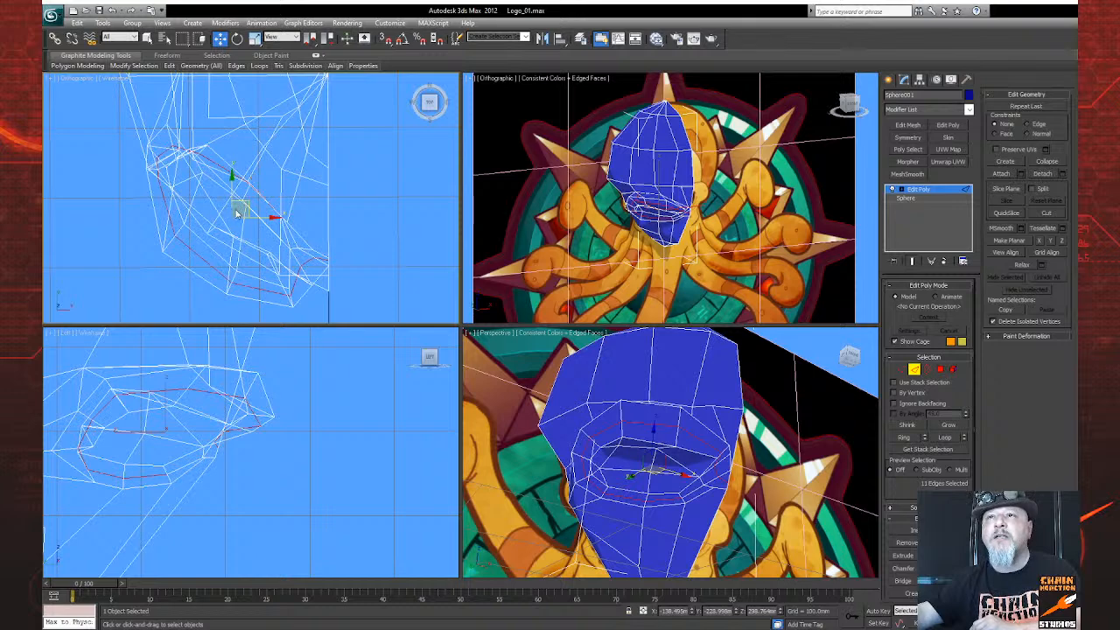
left_click(233, 212)
key("ctrl+z")
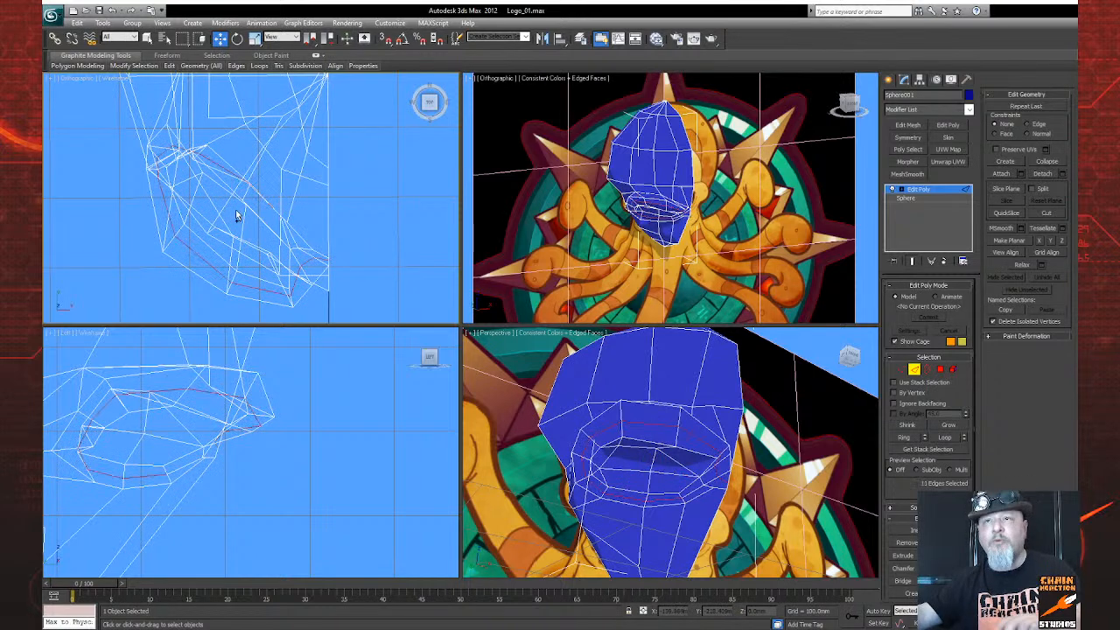
left_click_drag(233, 203, 241, 212)
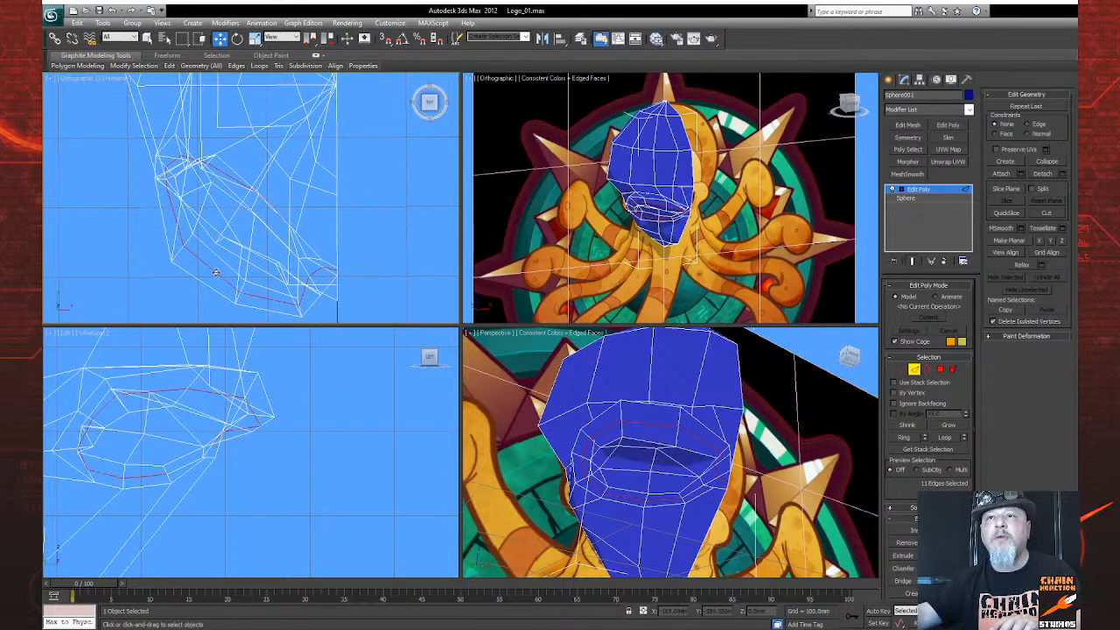
left_click_drag(215, 272, 215, 270)
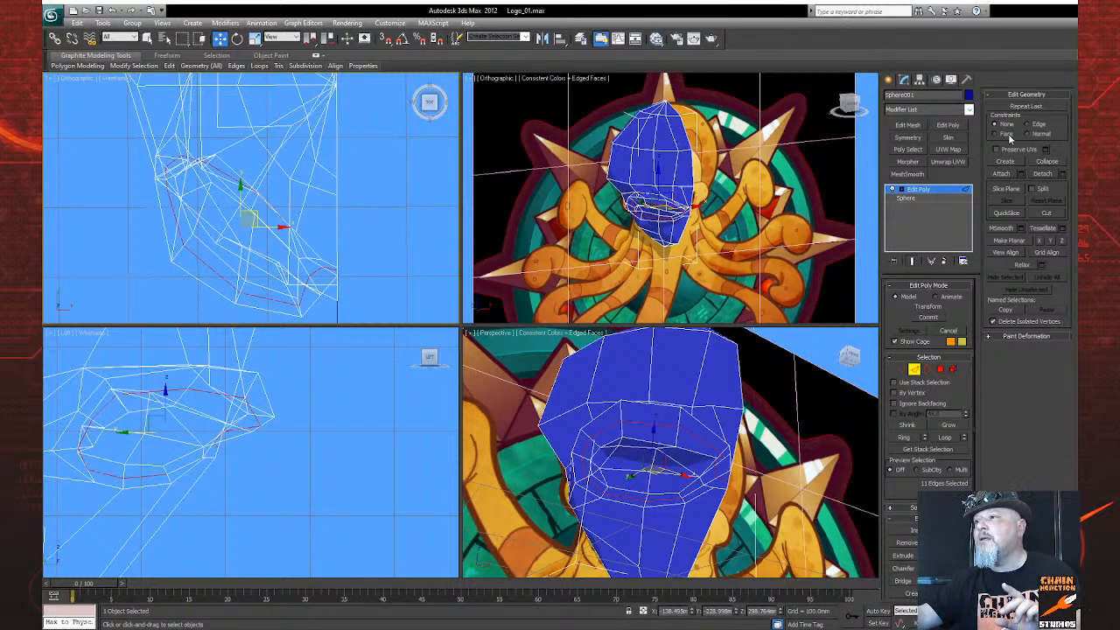
scroll(968, 488, "down", 1)
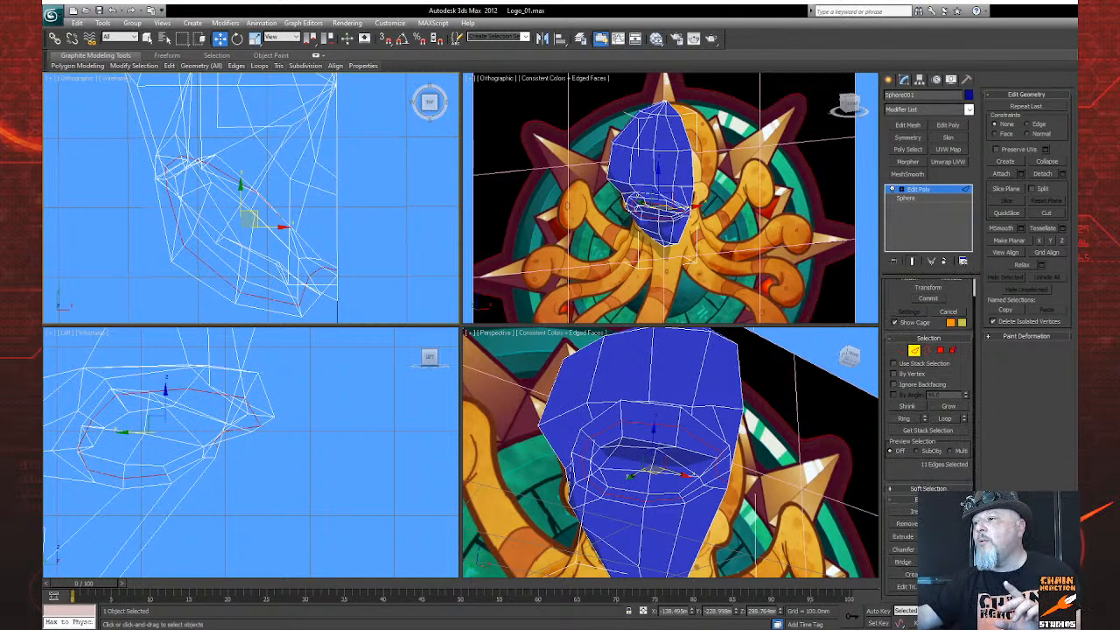
scroll(930, 437, "up", 1)
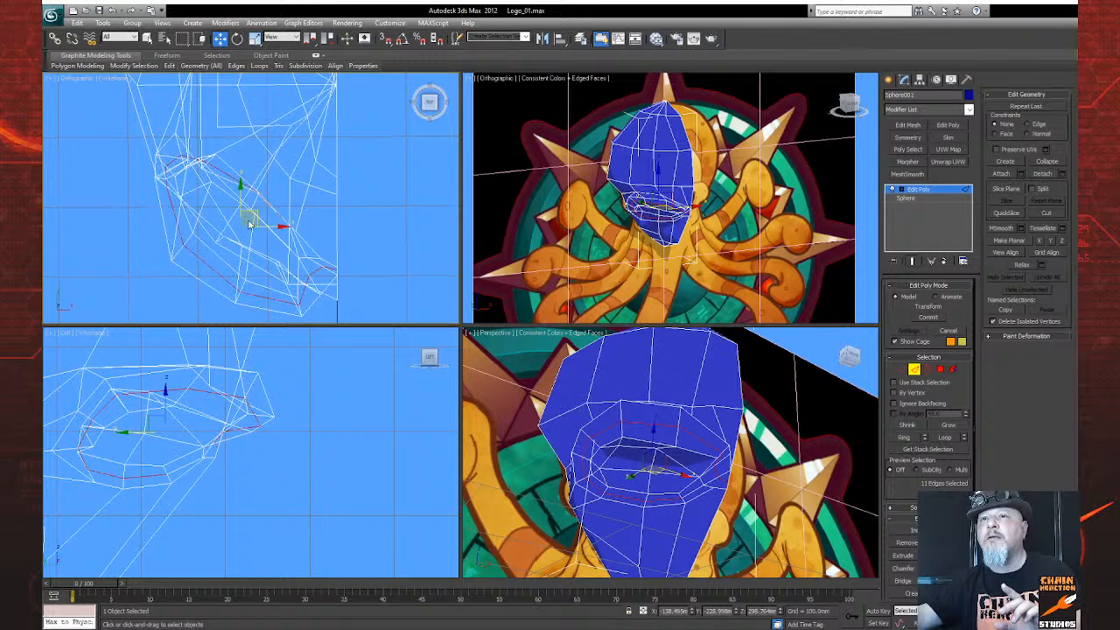
left_click_drag(257, 210, 247, 231)
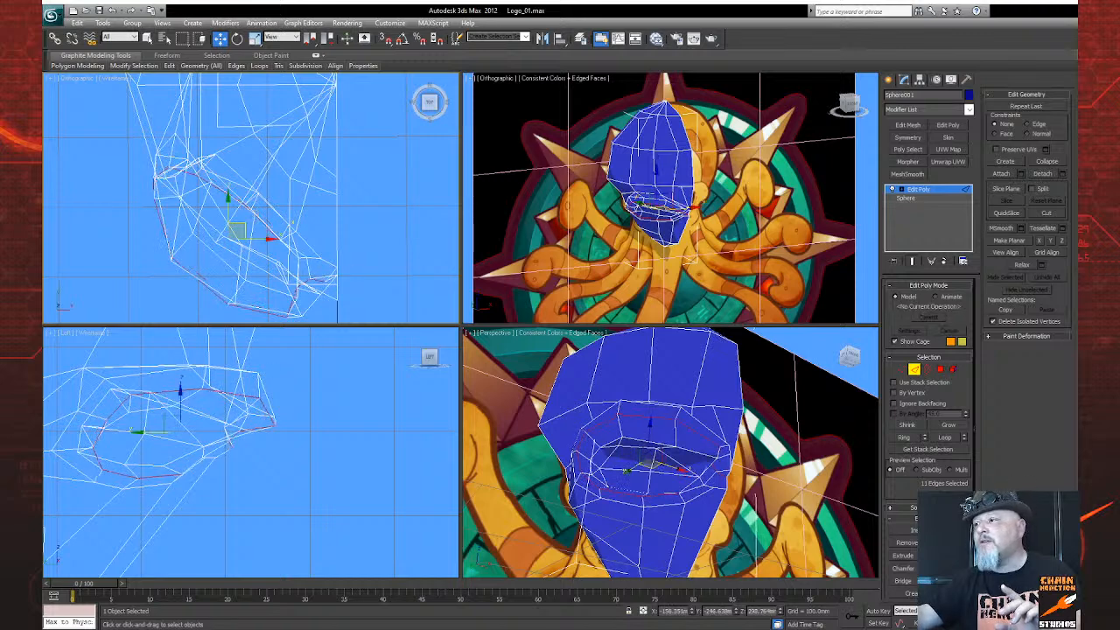
key("ctrl+r")
left_click_drag(665, 477, 649, 461)
key("ctrl+z")
scroll(726, 481, "up", 4)
scroll(727, 481, "down", 4)
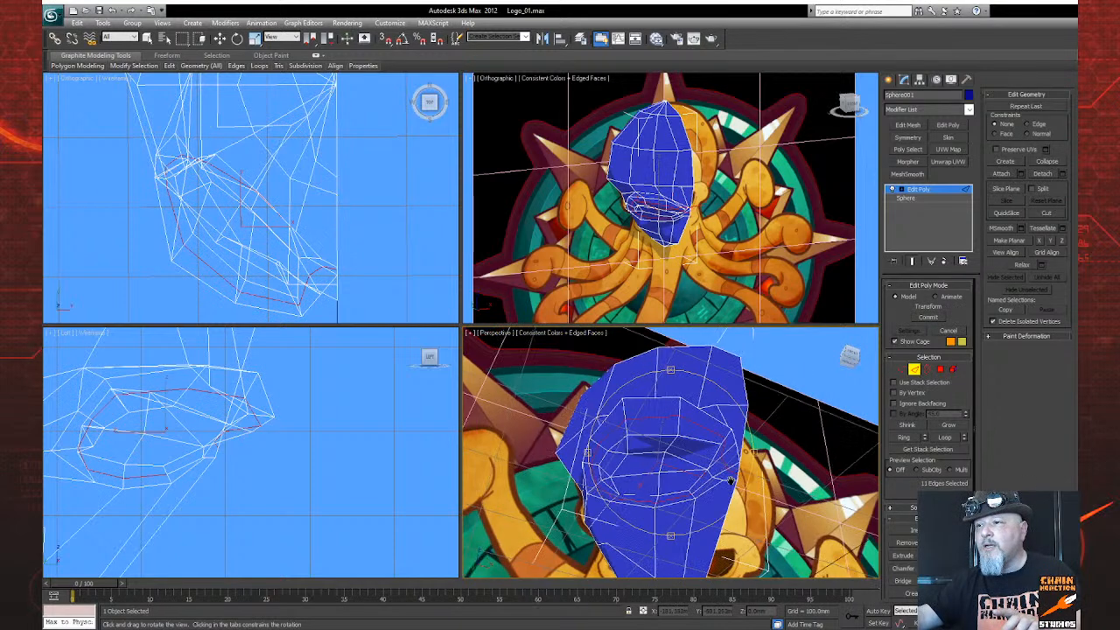
Move the selected edge loop around the mouth slightly forward and outward from the face in the top view
left_click(220, 40)
left_click_drag(261, 249, 257, 247)
left_click(248, 215)
key("ctrl+z")
key("ctrl+z")
double_click(250, 221)
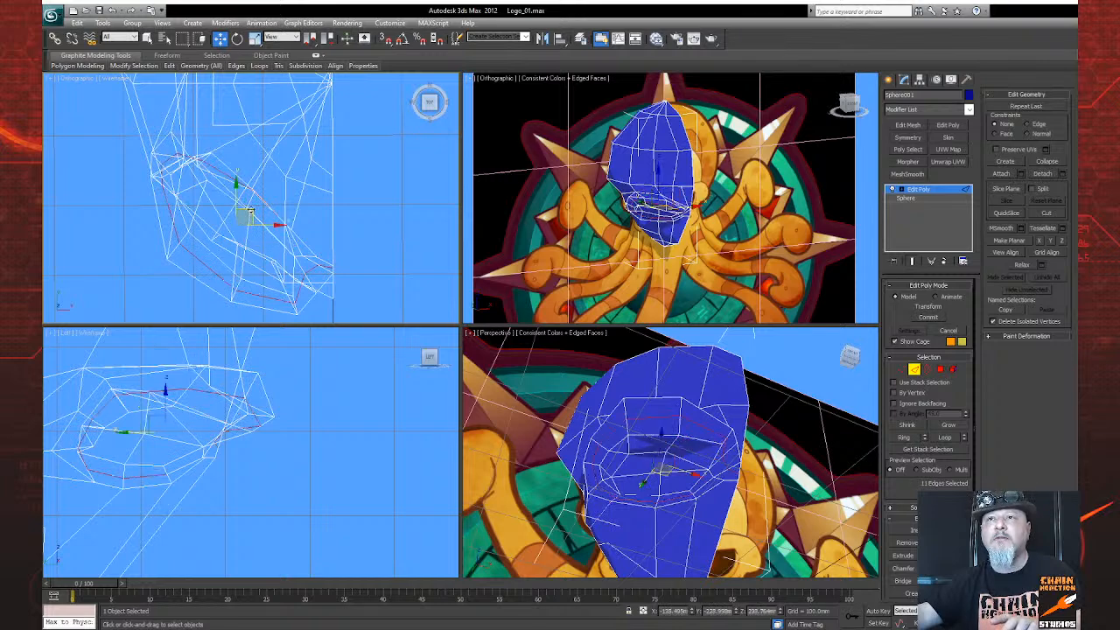
left_click_drag(250, 213, 238, 219)
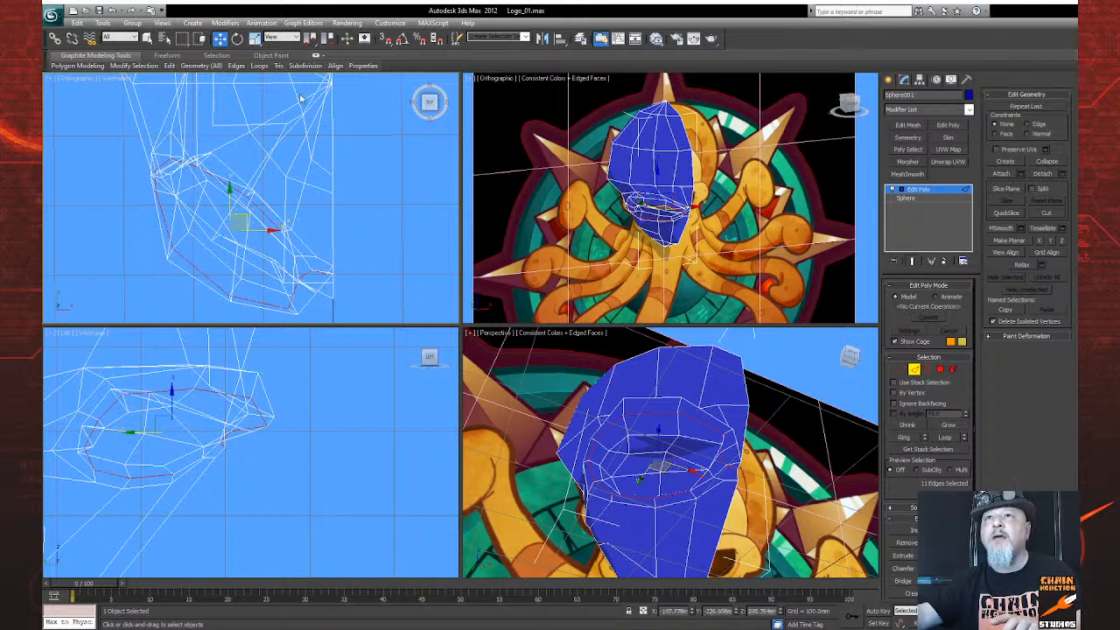
Try to scale the selected edge loop around the mouth horizontally in the front view
left_click(254, 38)
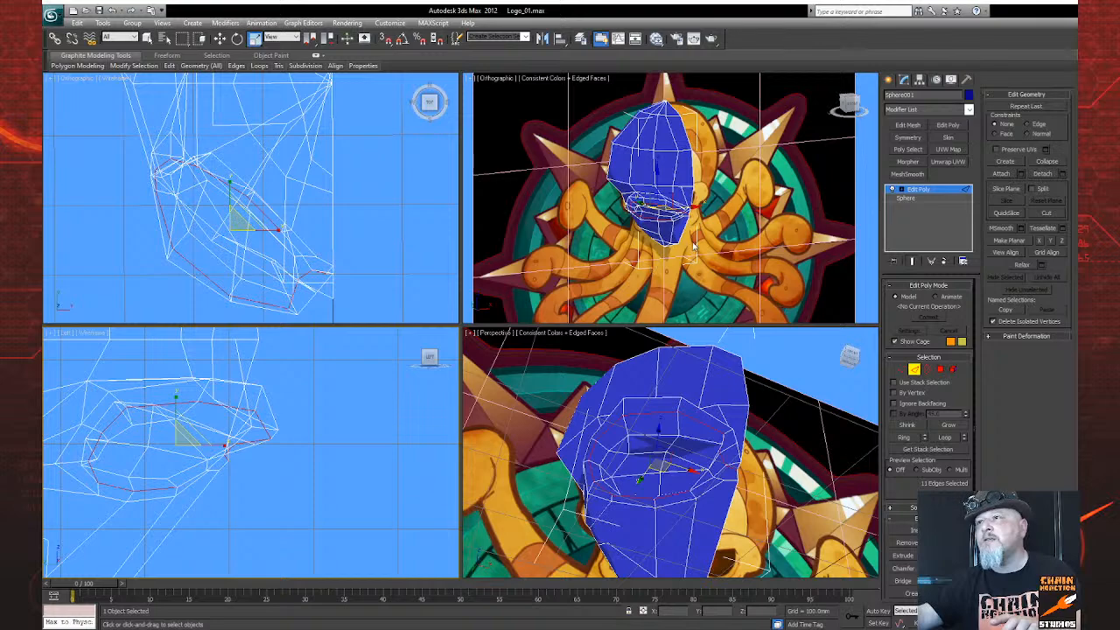
scroll(688, 247, "down", 5)
scroll(687, 254, "up", 8)
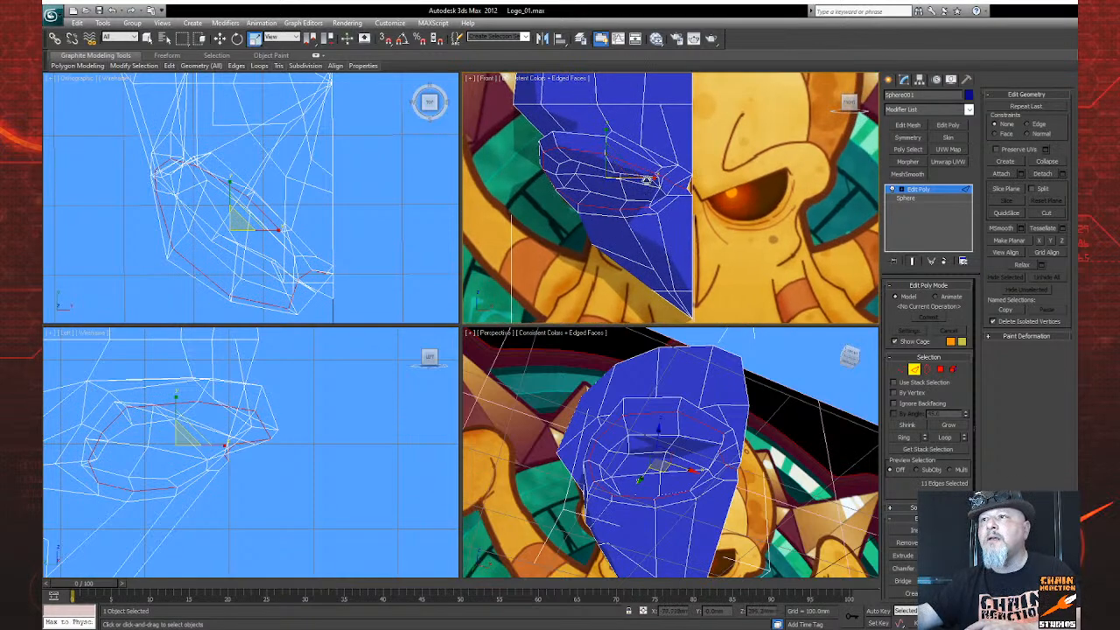
left_click_drag(647, 179, 648, 180)
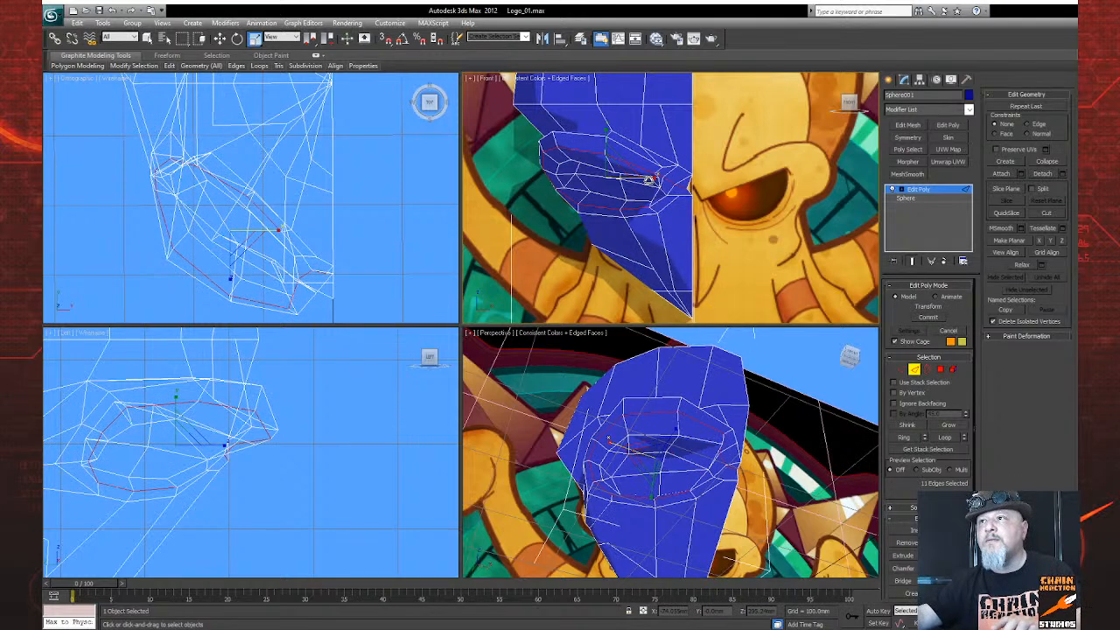
Deselect the mouth loop's edge nearest the face's center line, try to scale the remaining edges horizontally, and undo the attempt
left_click(902, 370)
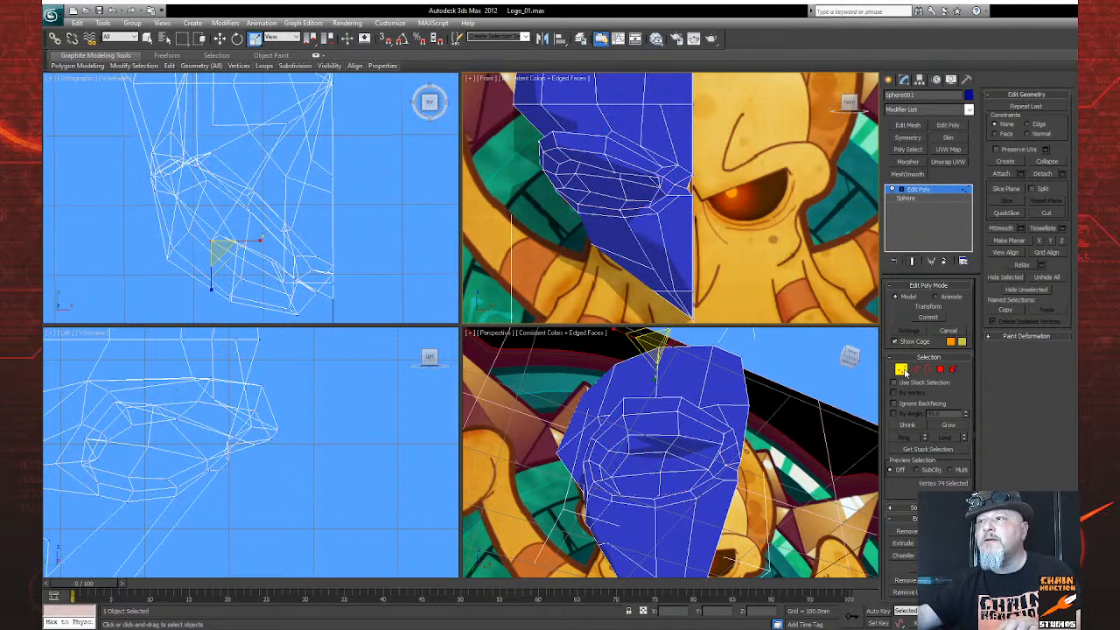
left_click(913, 369)
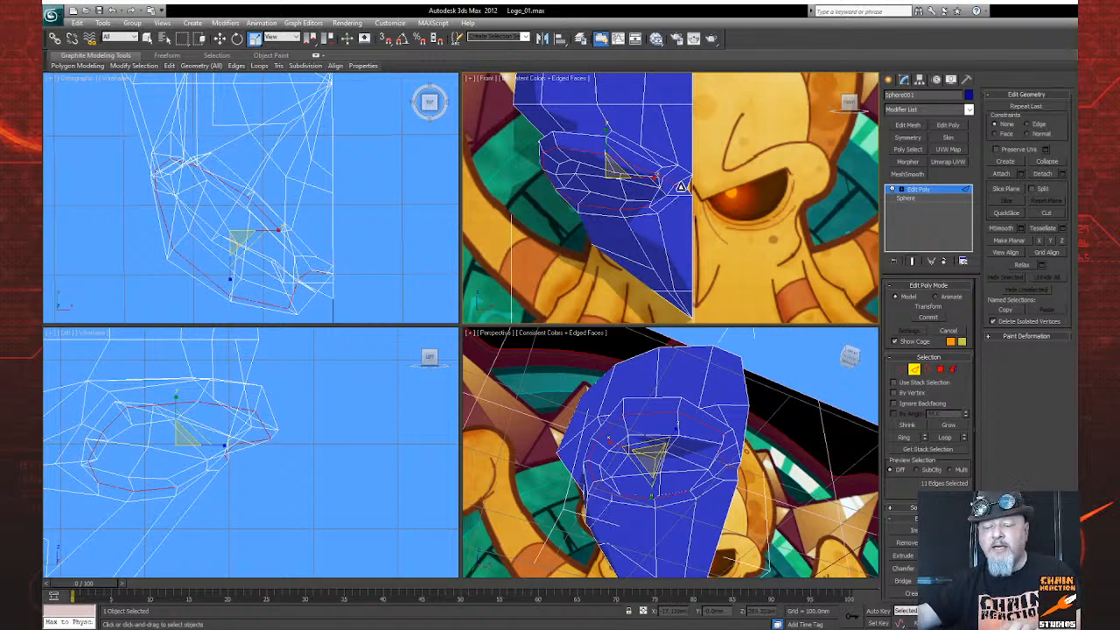
left_click(681, 187, "alt")
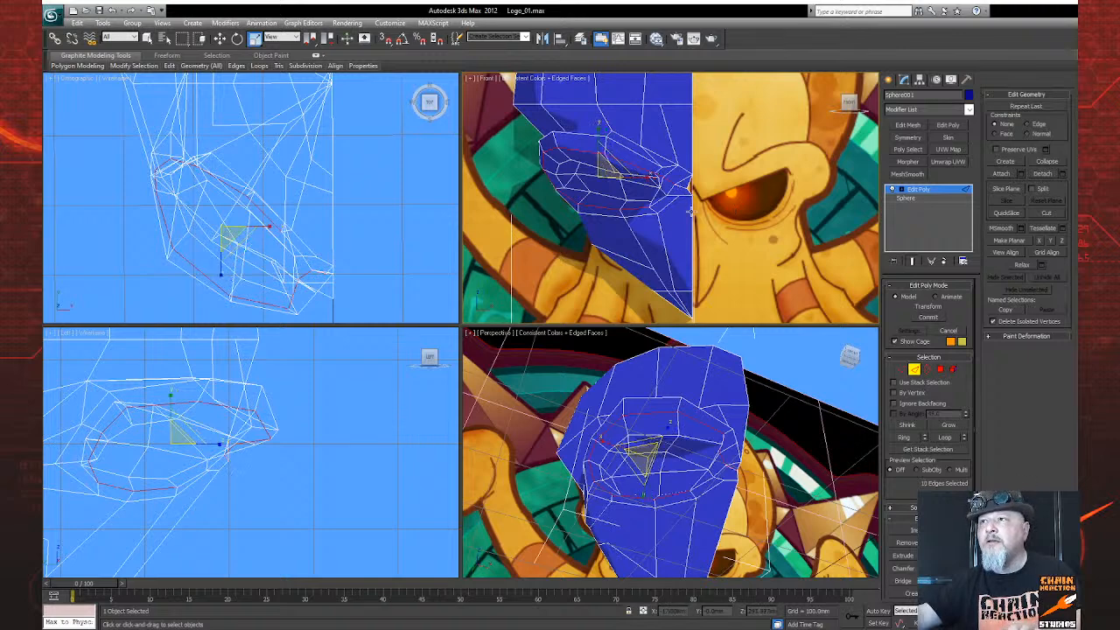
key("r")
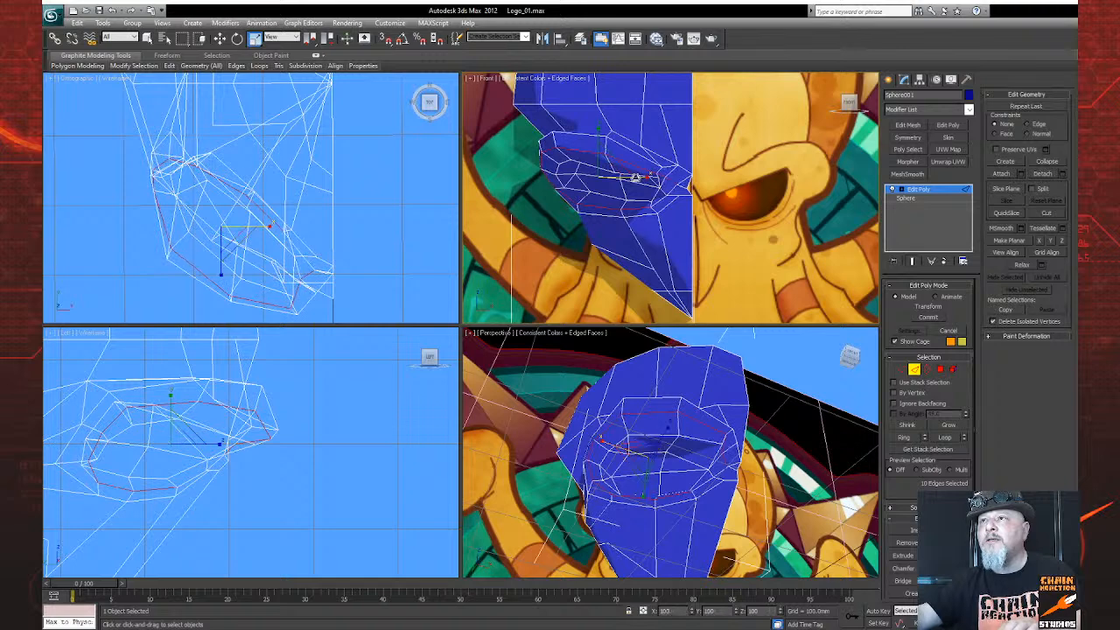
key("ctrl+z")
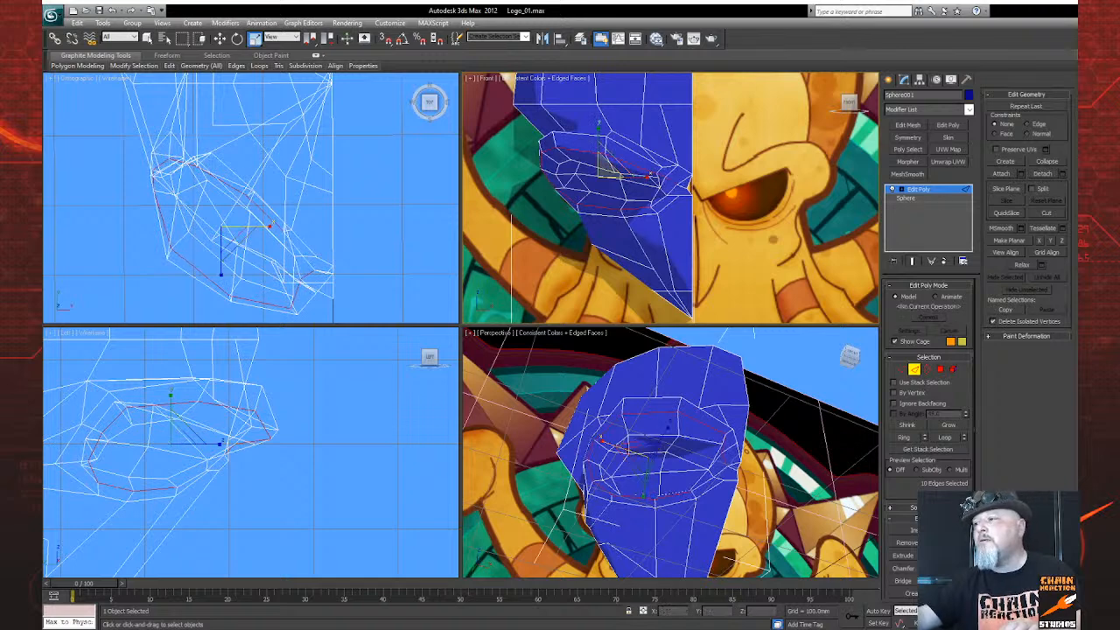
Apply a MeshSmooth modifier to the head mesh, separated by smoothing groups and with 3 iterations
key("ctrl+r")
left_click_drag(692, 468, 773, 429)
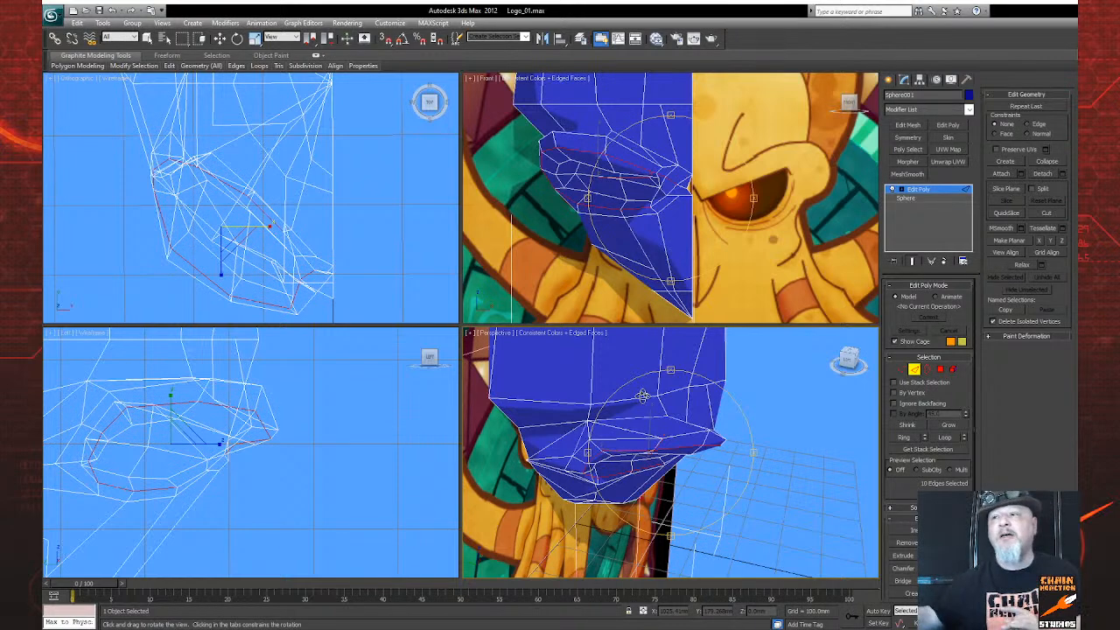
left_click_drag(656, 425, 599, 363)
left_click(913, 368)
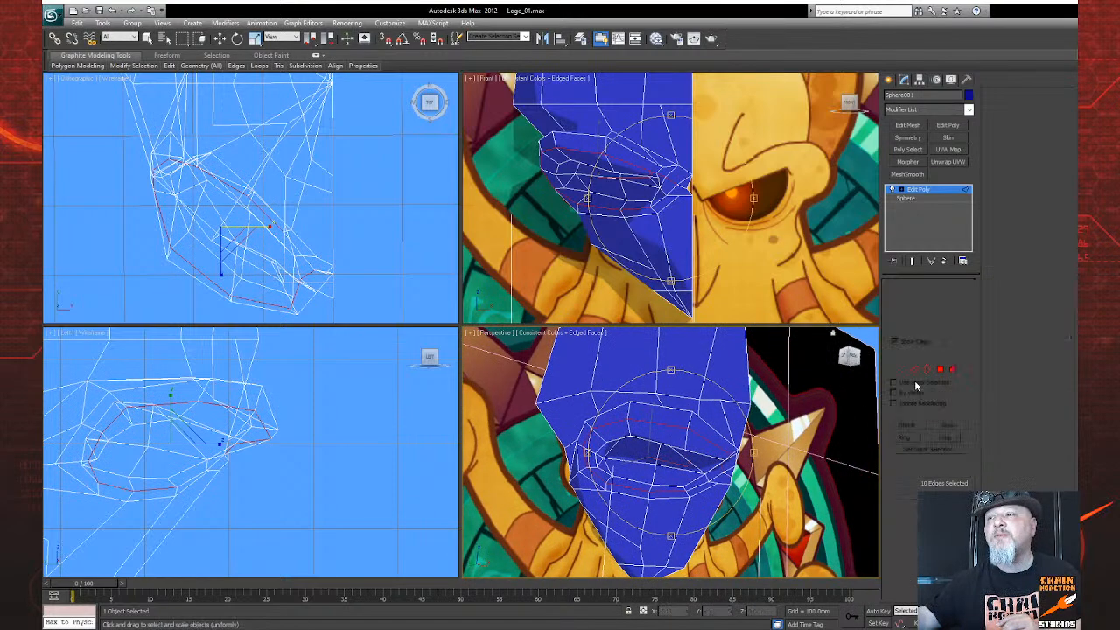
left_click(909, 174)
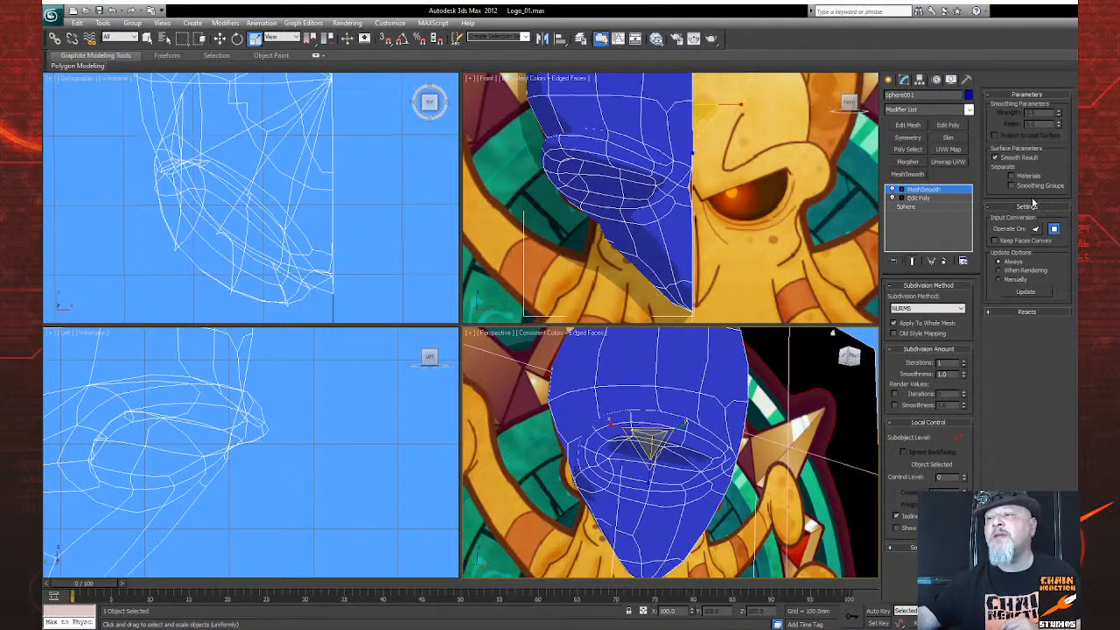
left_click(1011, 187)
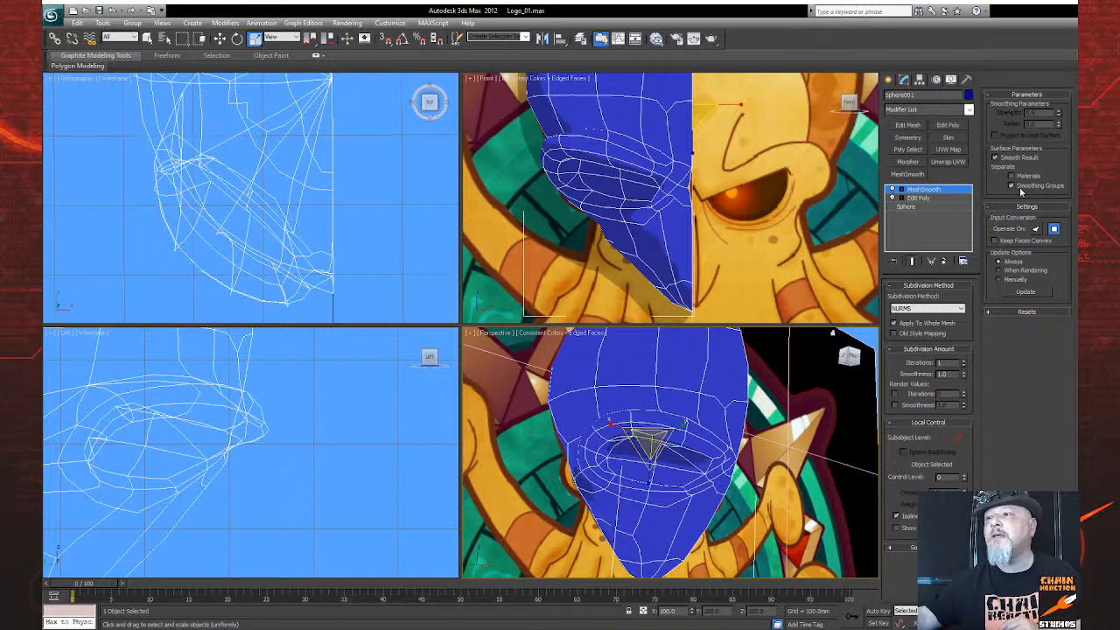
left_click(963, 360)
left_click(963, 361)
Examine the smoothed head and mouth from several angles against the logo artwork
key("ctrl+r")
left_click_drag(665, 455, 623, 475)
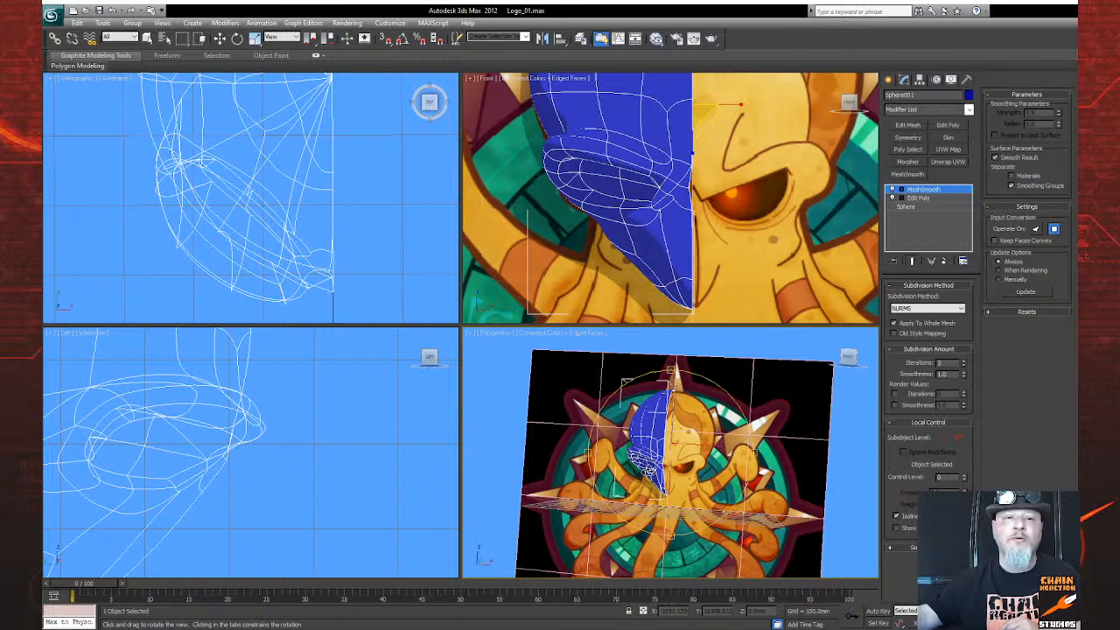
left_click_drag(613, 471, 675, 468)
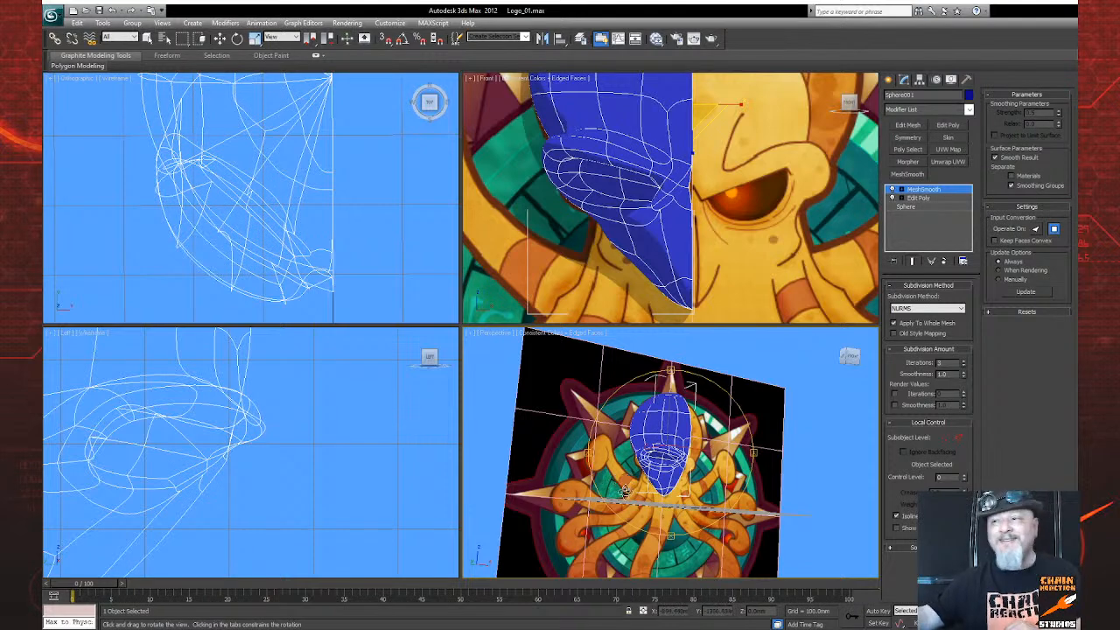
left_click_drag(632, 457, 606, 463)
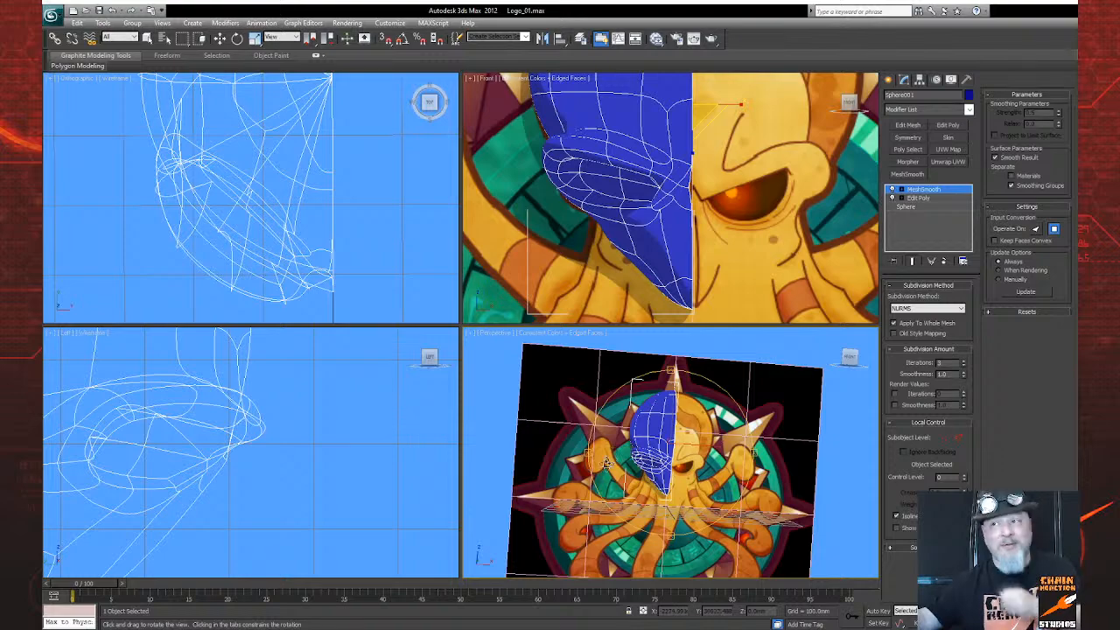
left_click(681, 263)
scroll(681, 262, "up", 4)
left_click_drag(681, 263, 655, 265)
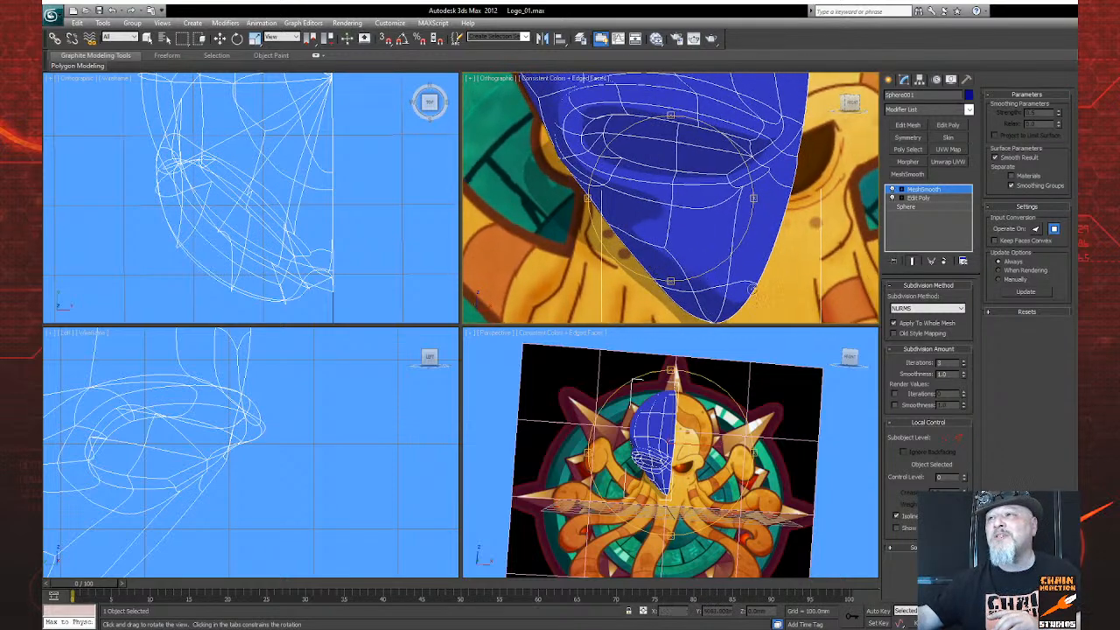
In the Edit Poly level, slide the outer vertex of the lower jaw along its edge using the Edge constraint
left_click(922, 199)
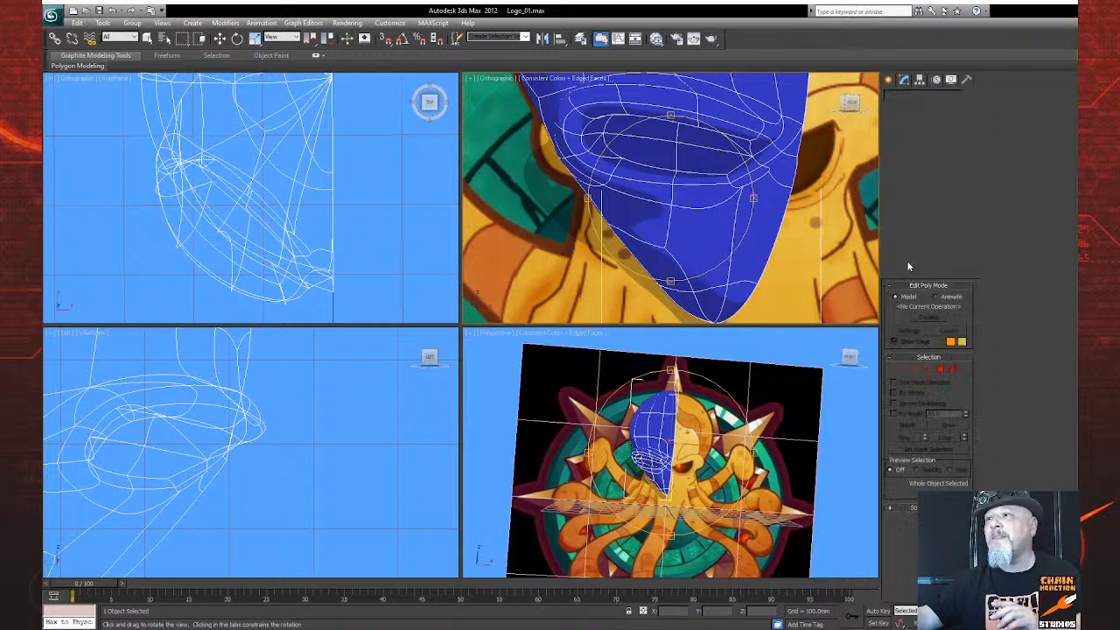
left_click(911, 261)
left_click_drag(642, 264, 671, 233)
left_click(902, 369)
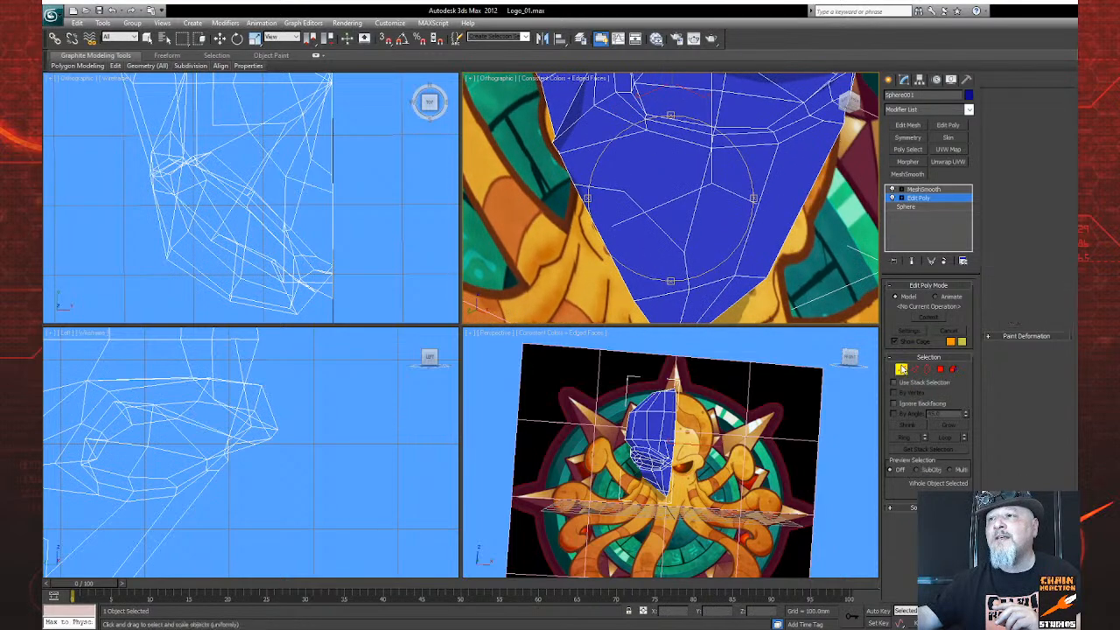
right_click(672, 314)
left_click(635, 299)
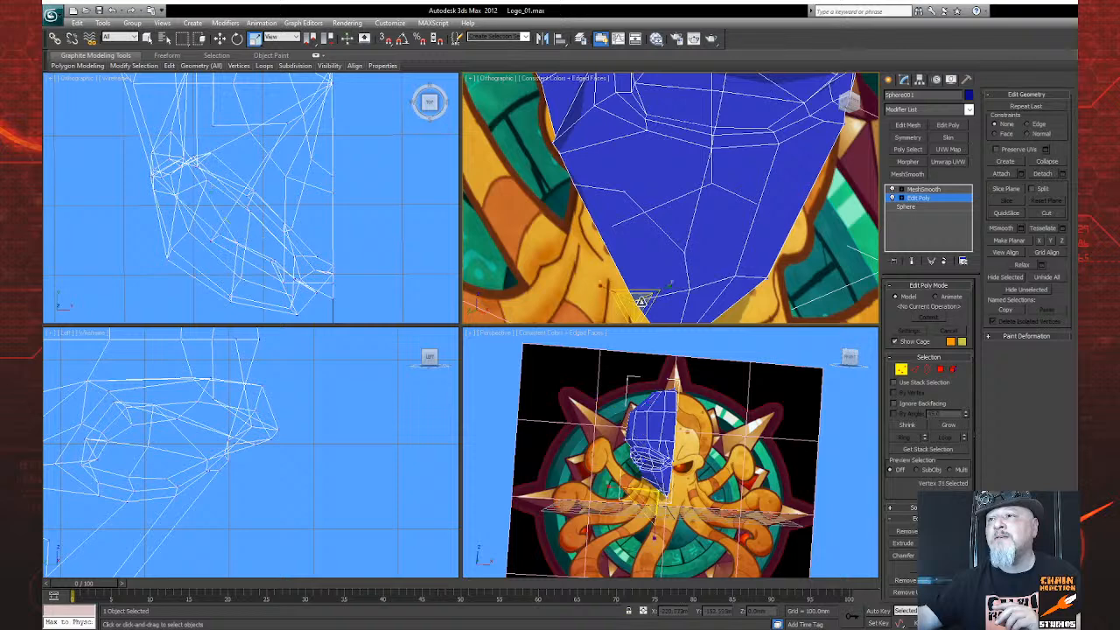
left_click(1029, 124)
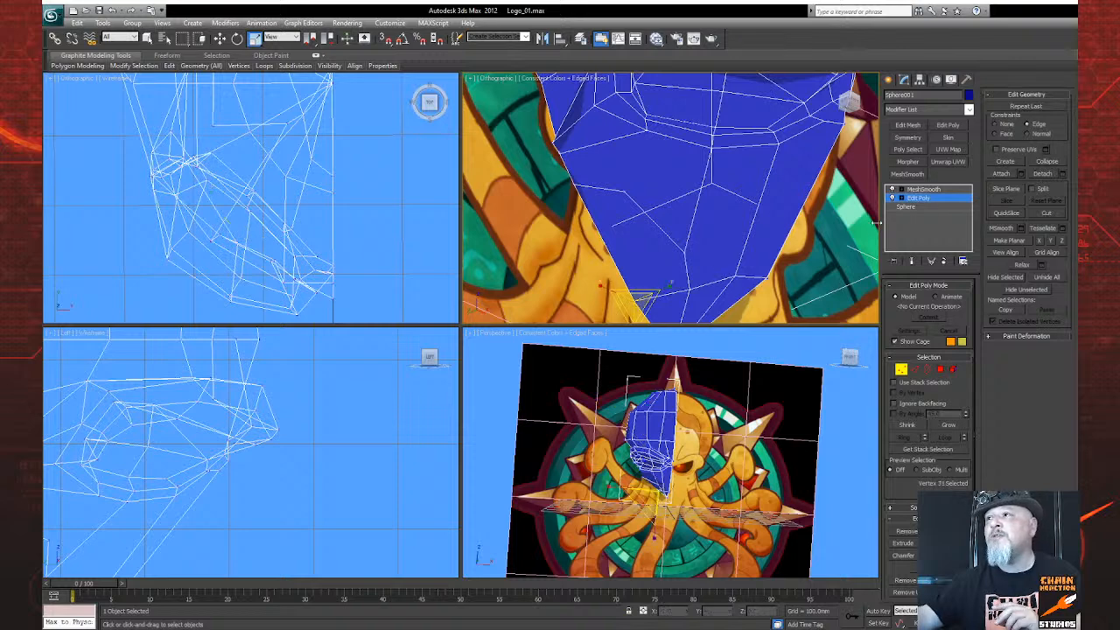
left_click(220, 38)
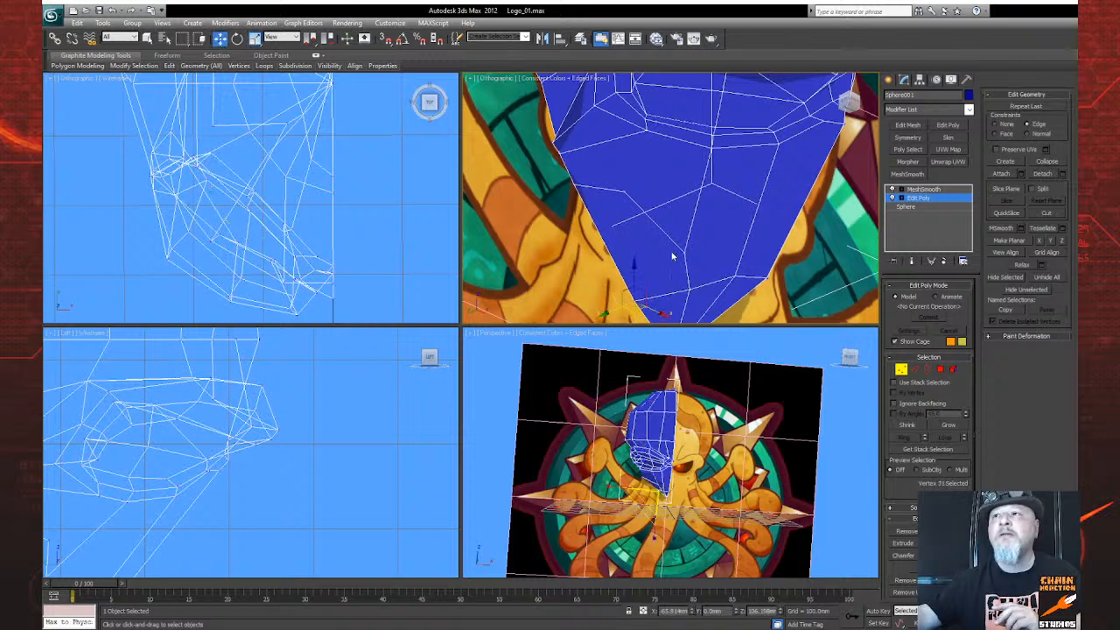
left_click_drag(626, 254, 624, 242)
key("ctrl+z")
left_click(1003, 124)
left_click_drag(644, 273, 665, 276)
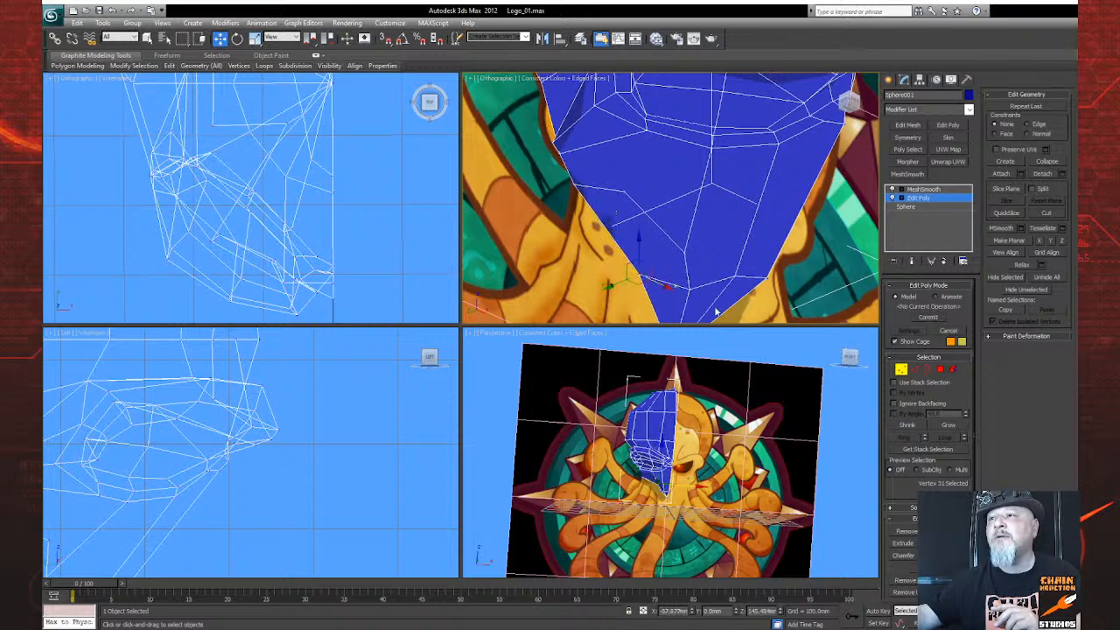
Slide the vertex above the chin tip upward along its edge toward the mouth
key("ctrl+r")
mouse_move(616, 213)
left_mouse_down()
mouse_move(625, 251)
mouse_move(595, 229)
mouse_move(613, 227)
left_mouse_up()
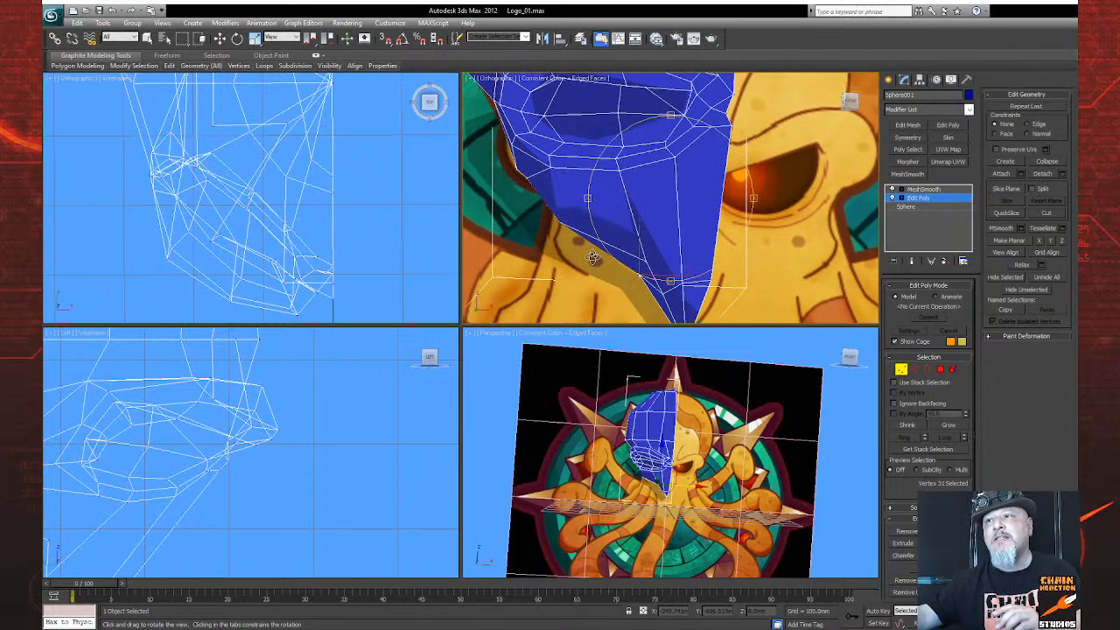
left_click_drag(611, 245, 686, 260)
scroll(651, 242, "down", 5)
scroll(686, 259, "up", 5)
right_click(685, 261)
left_click(679, 257)
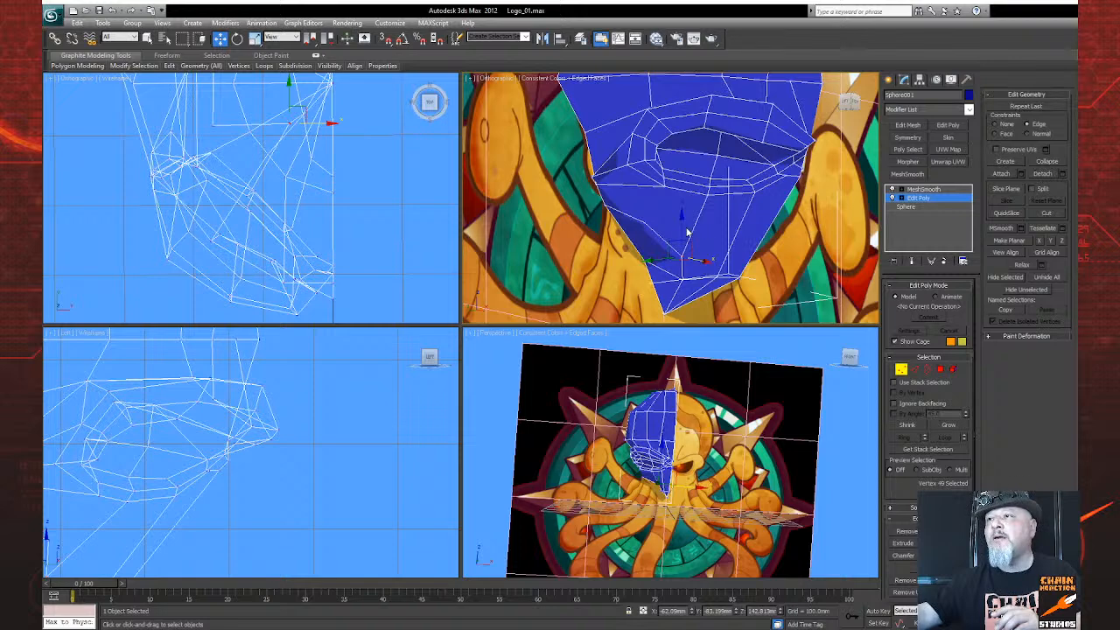
left_click_drag(680, 229, 695, 172)
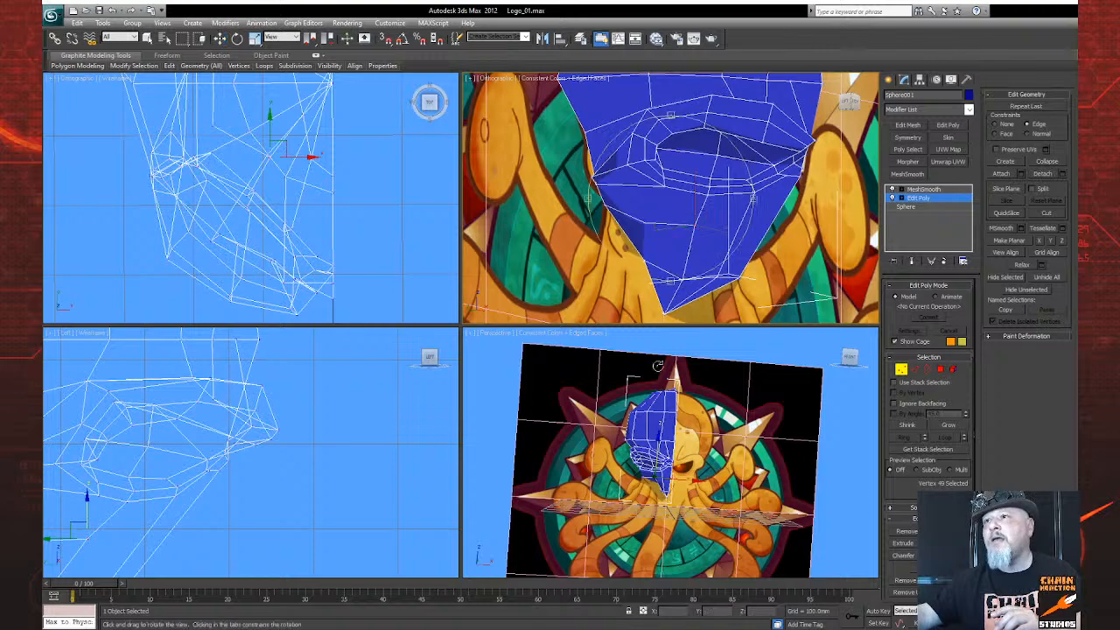
Cut a new edge from the raised vertex below the mouth to the outer border of the lower jaw
left_click_drag(635, 284, 634, 208)
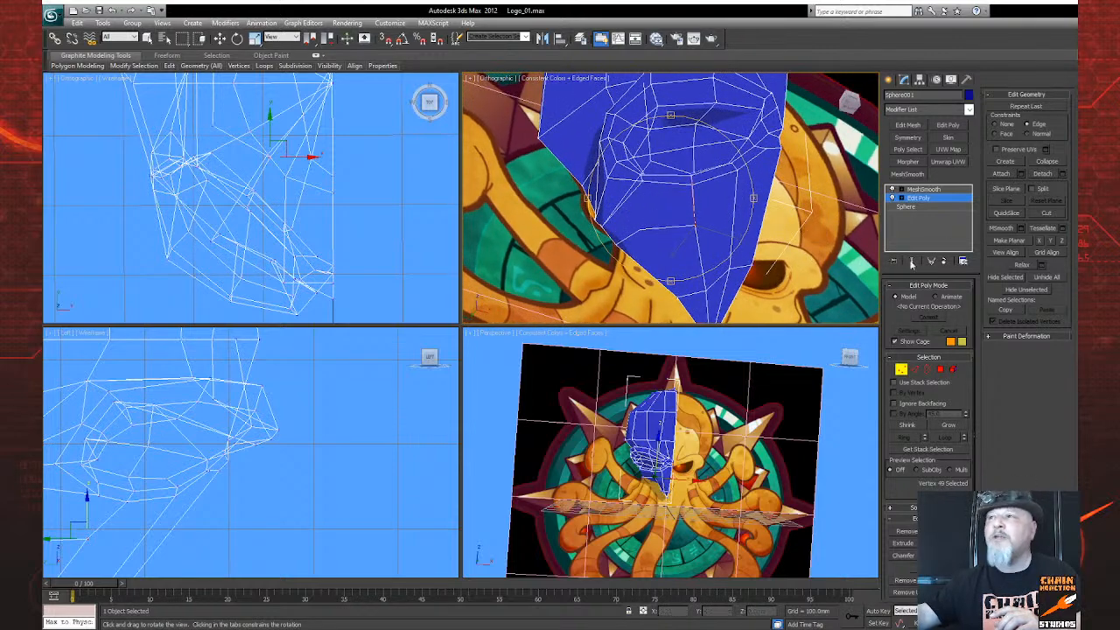
left_click(1047, 213)
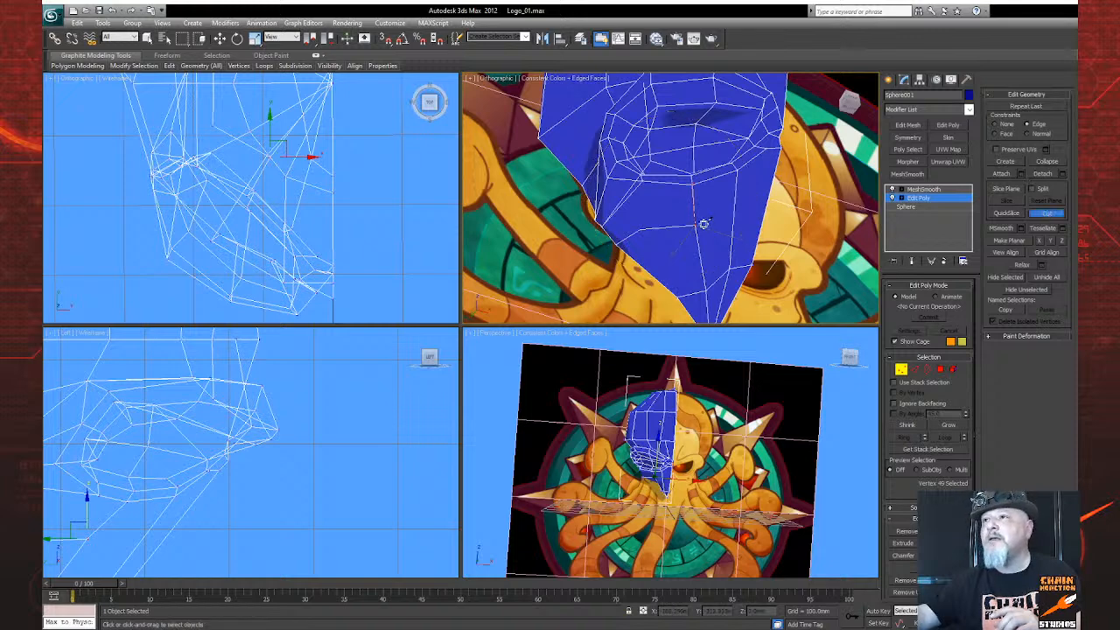
left_click(650, 272)
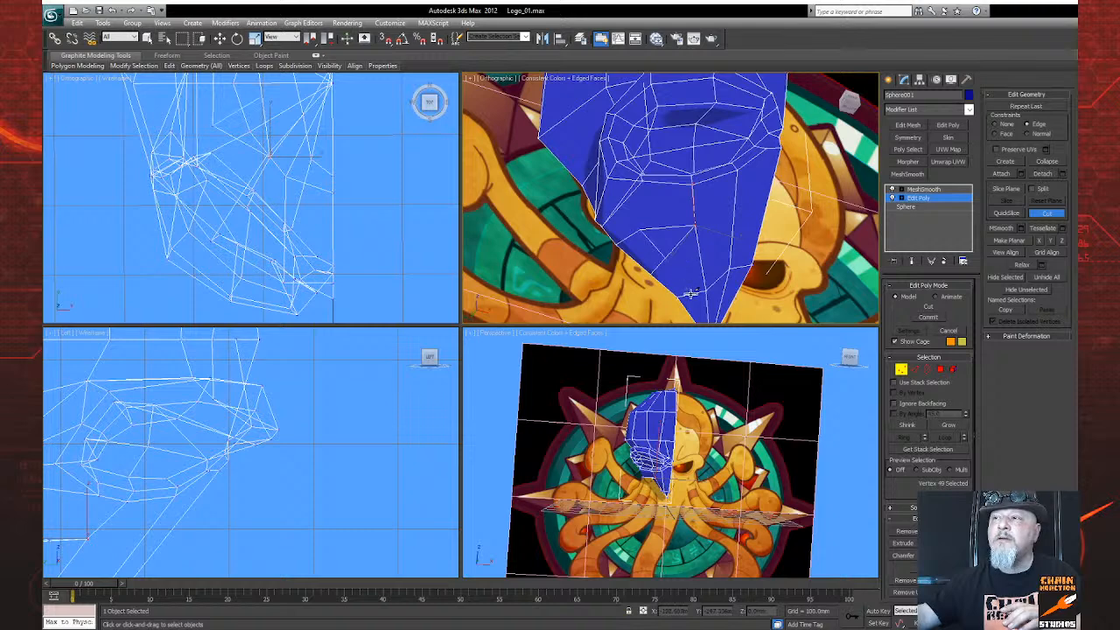
scroll(745, 284, "down", 2)
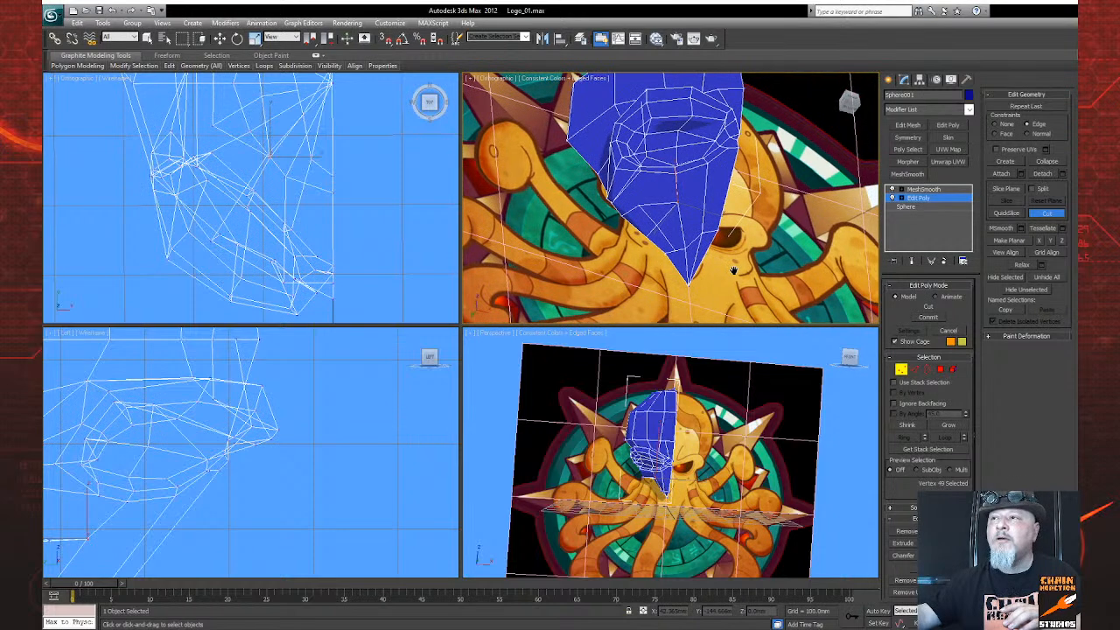
scroll(747, 279, "up", 2)
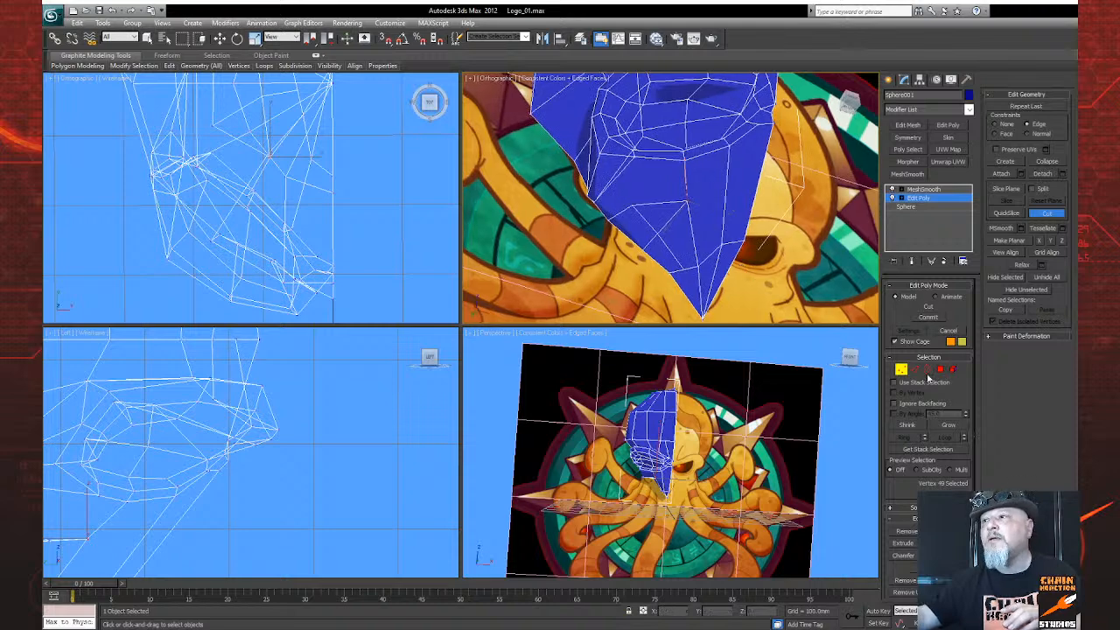
left_click(902, 370)
key("w")
Check the lower jaw's new cut in the MeshSmooth result, and return to Edit Poly vertex editing in the front view
left_click(923, 189)
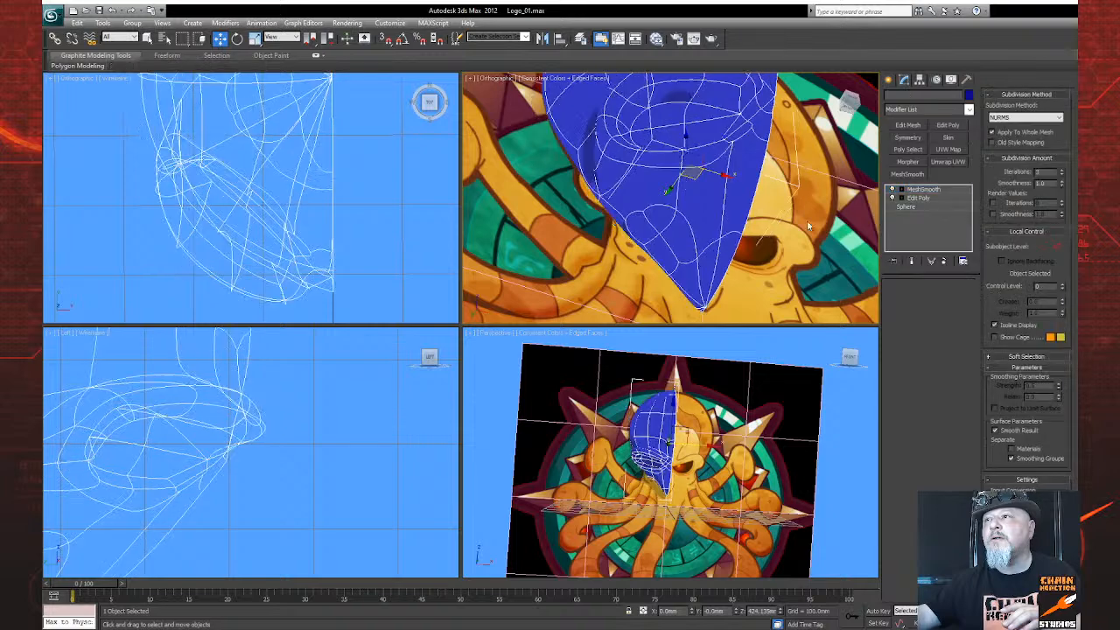
left_click(914, 198)
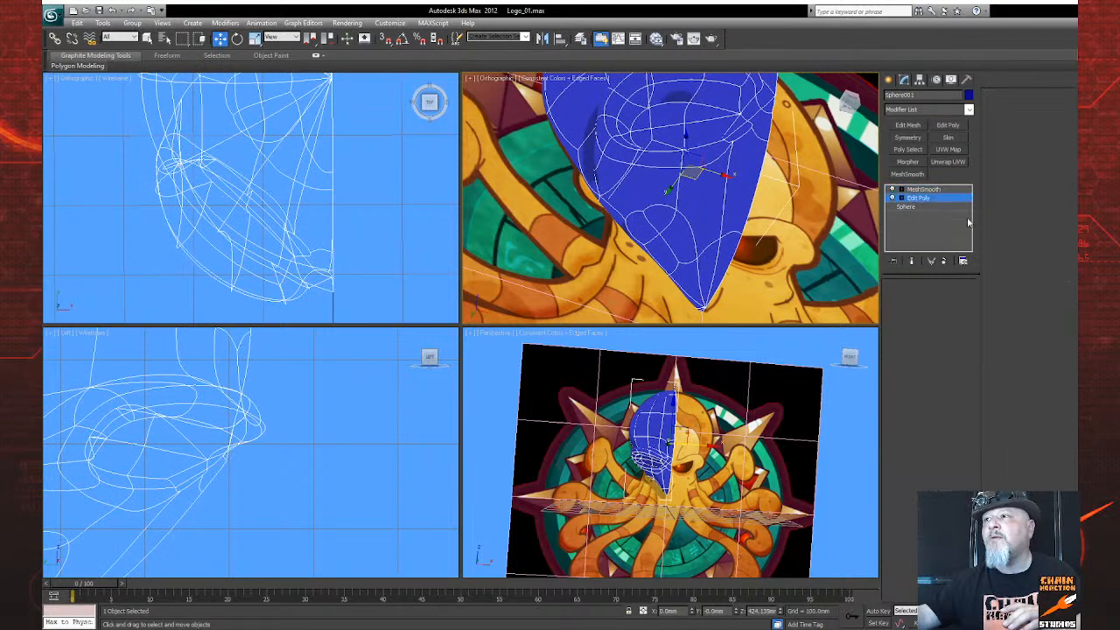
left_click(901, 369)
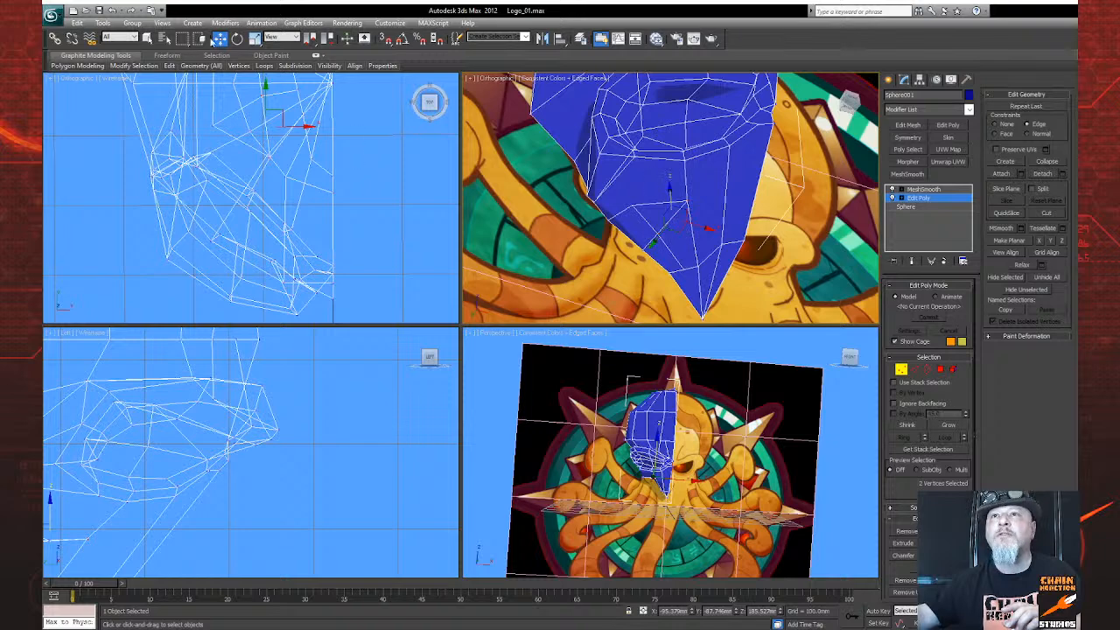
scroll(693, 249, "down", 3)
key("f")
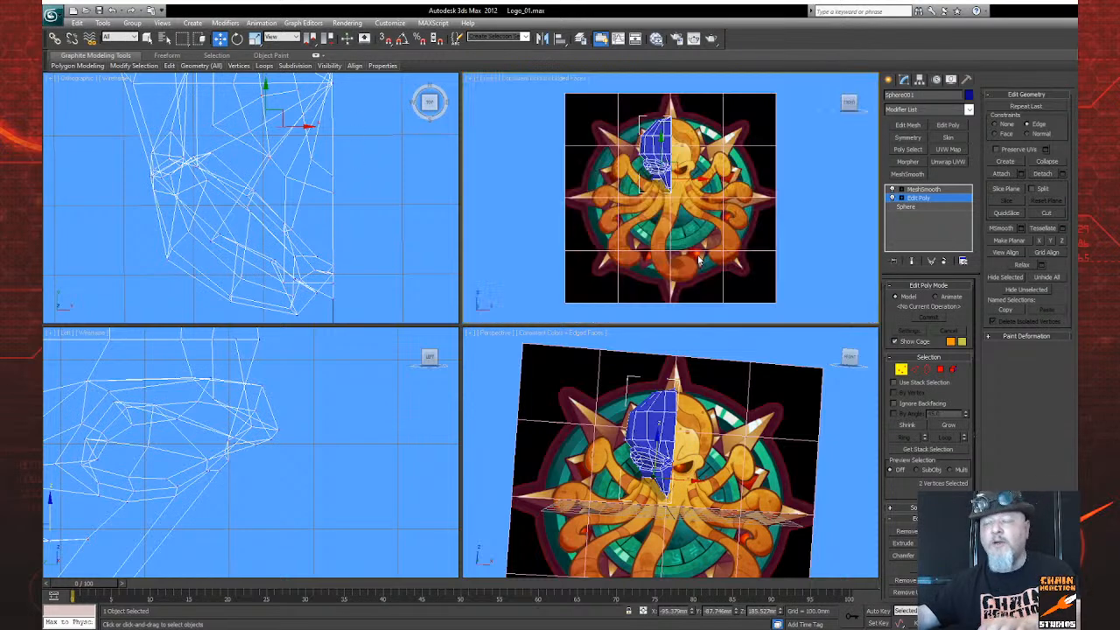
scroll(685, 234, "up", 8)
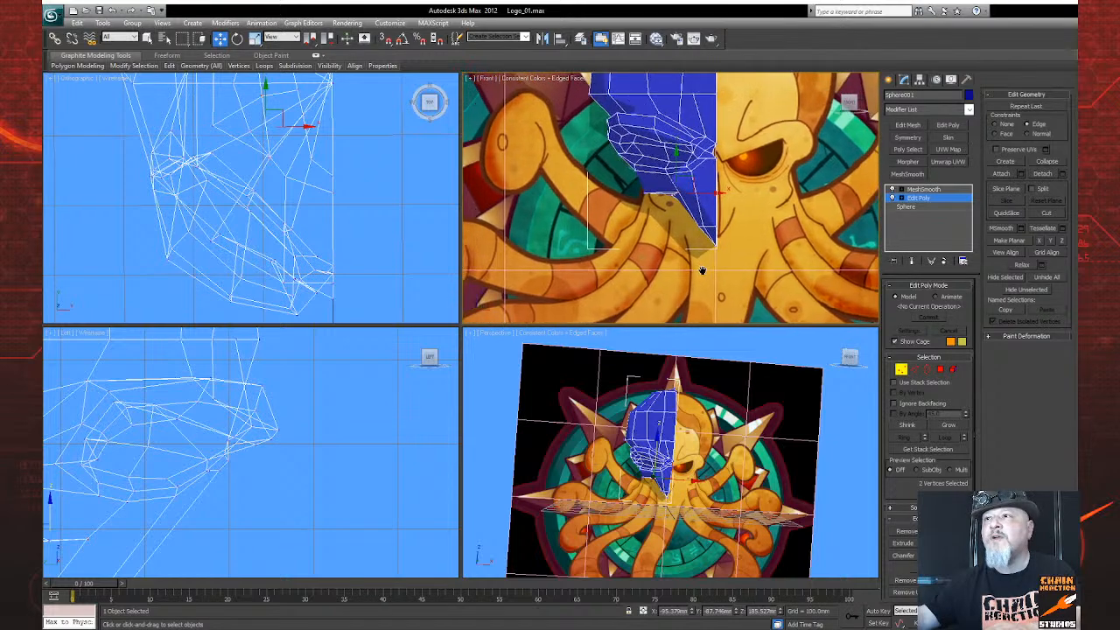
Set the vertex constraint to None and move the two selected lower jaw vertices down toward the jaw outline in the front view
left_click_drag(684, 161, 684, 171)
key("ctrl+z")
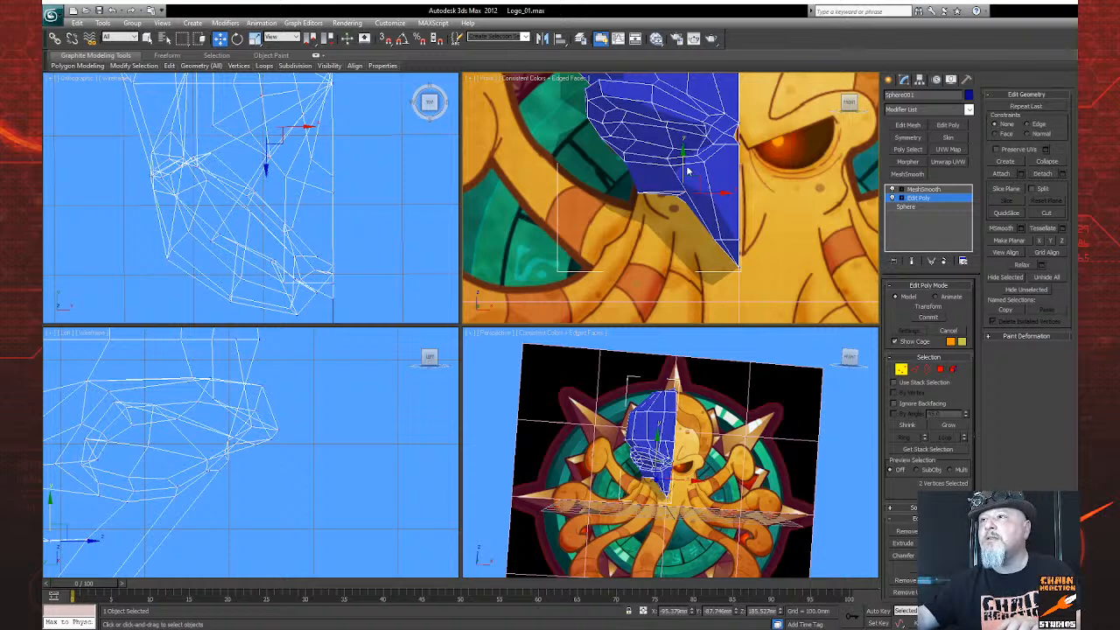
left_click_drag(683, 162, 677, 213)
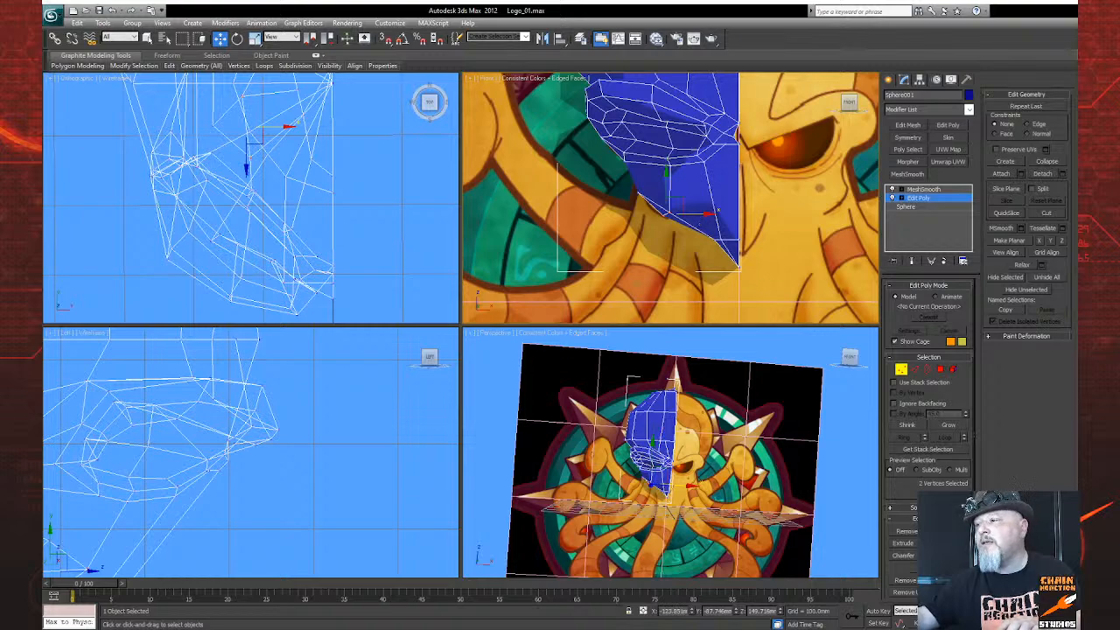
key("ctrl+r")
mouse_move(677, 213)
left_mouse_down()
mouse_move(712, 217)
mouse_move(686, 213)
left_mouse_up()
right_click(686, 213)
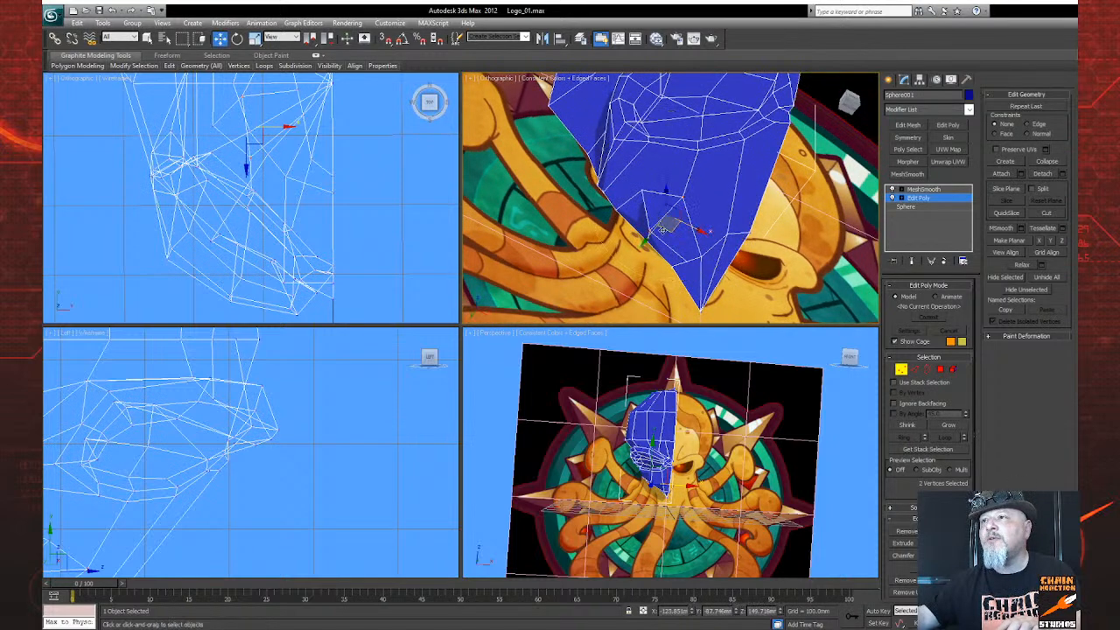
Adjust the single inner vertex on the underside of the lower jaw
left_click_drag(686, 225, 631, 171)
left_click(666, 243)
key("ctrl+r")
right_click(752, 169)
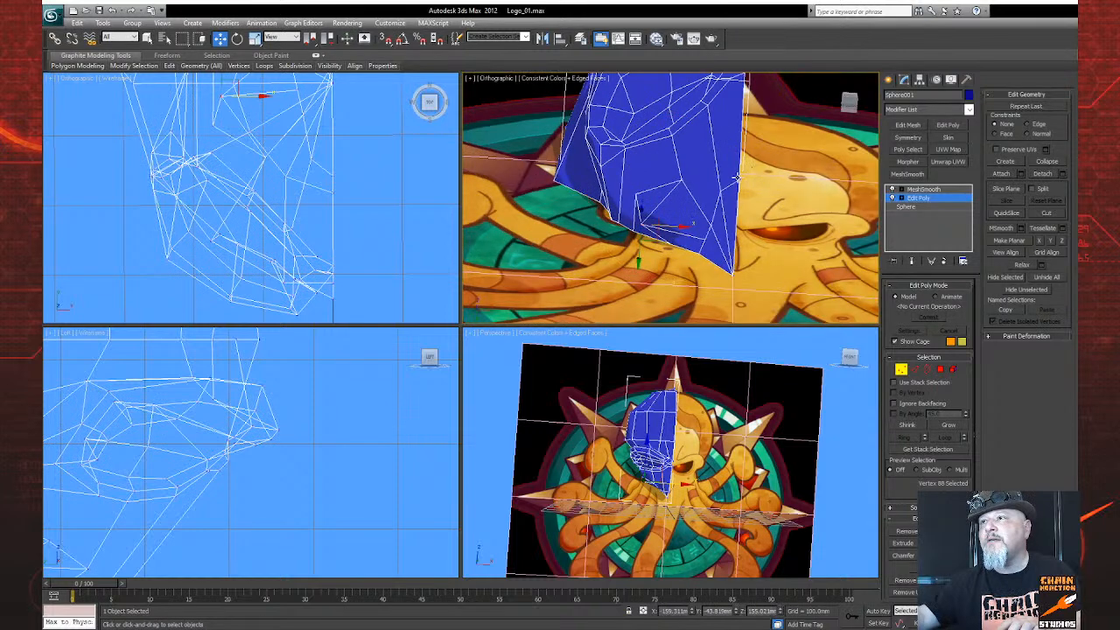
Reposition the two vertices on the lower jaw's centre line in the top view to reshape the jaw profile
left_click(741, 178)
left_click_drag(384, 262, 342, 187)
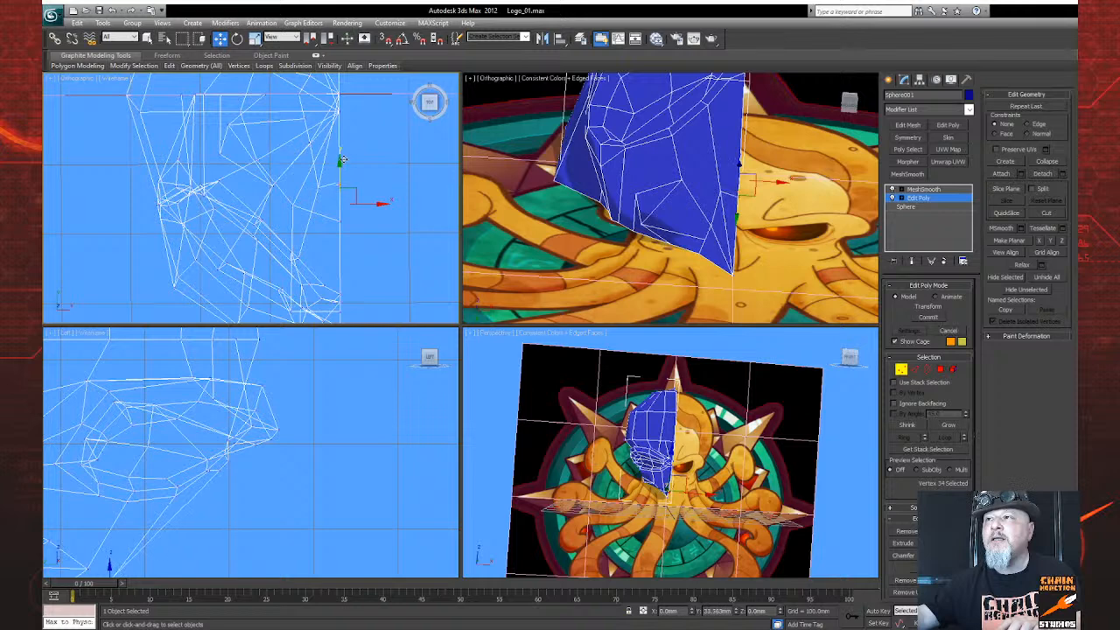
left_click(717, 202)
left_click_drag(385, 171, 313, 149)
key("ctrl+r")
left_click_drag(681, 265, 794, 348)
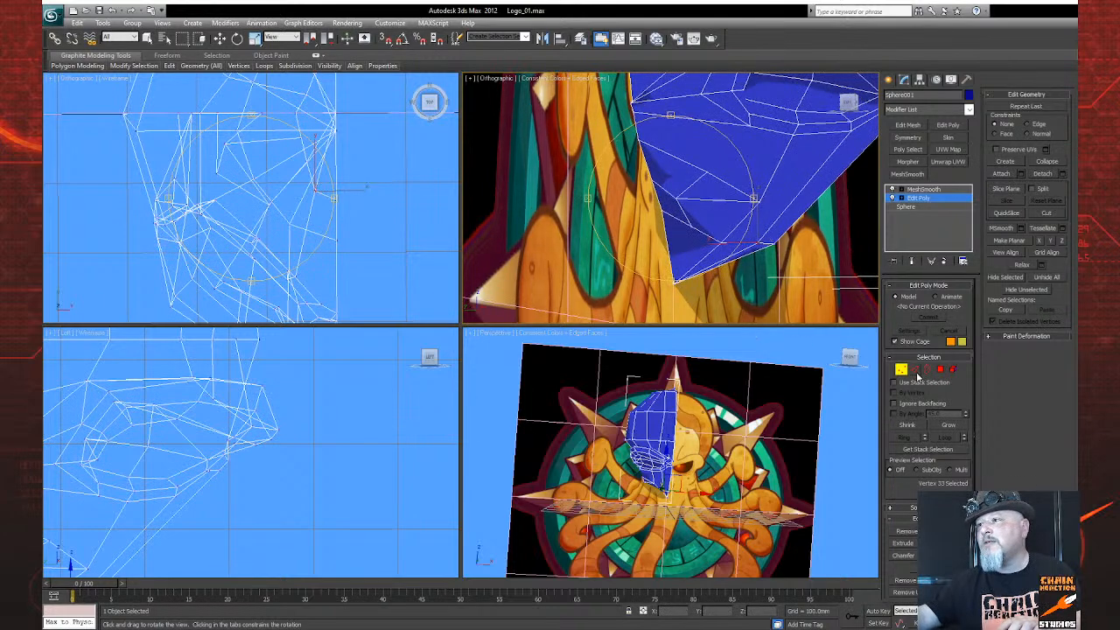
Switch to edge editing, clear the edge selection and turn the edge on the side of the lower jaw with Turn Edge
left_click(912, 369)
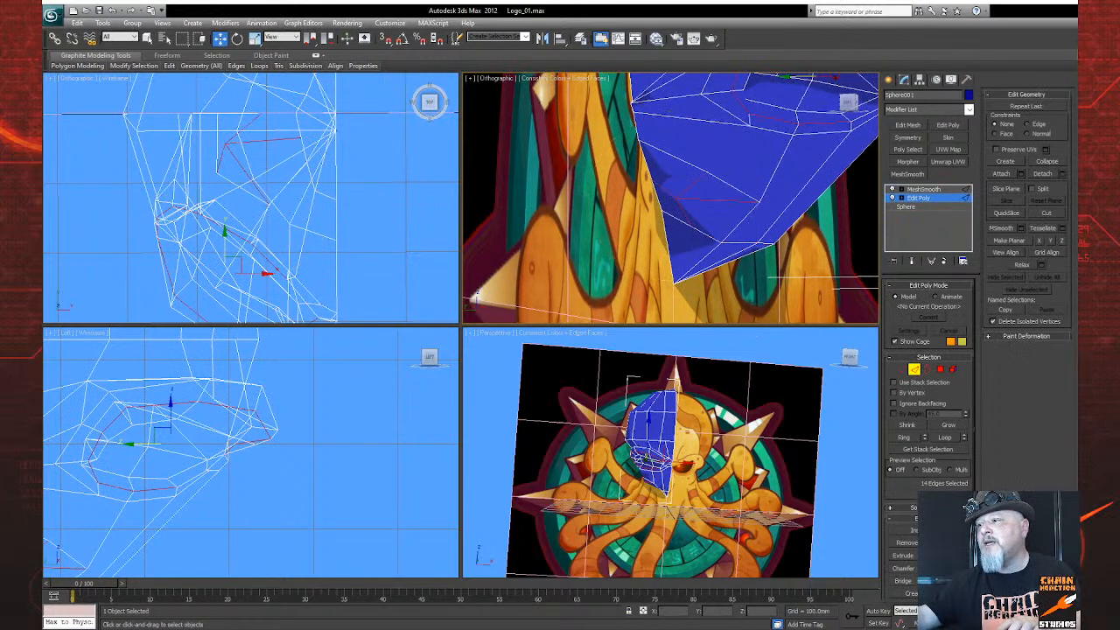
scroll(929, 437, "down", 1)
key("q")
right_click(430, 234)
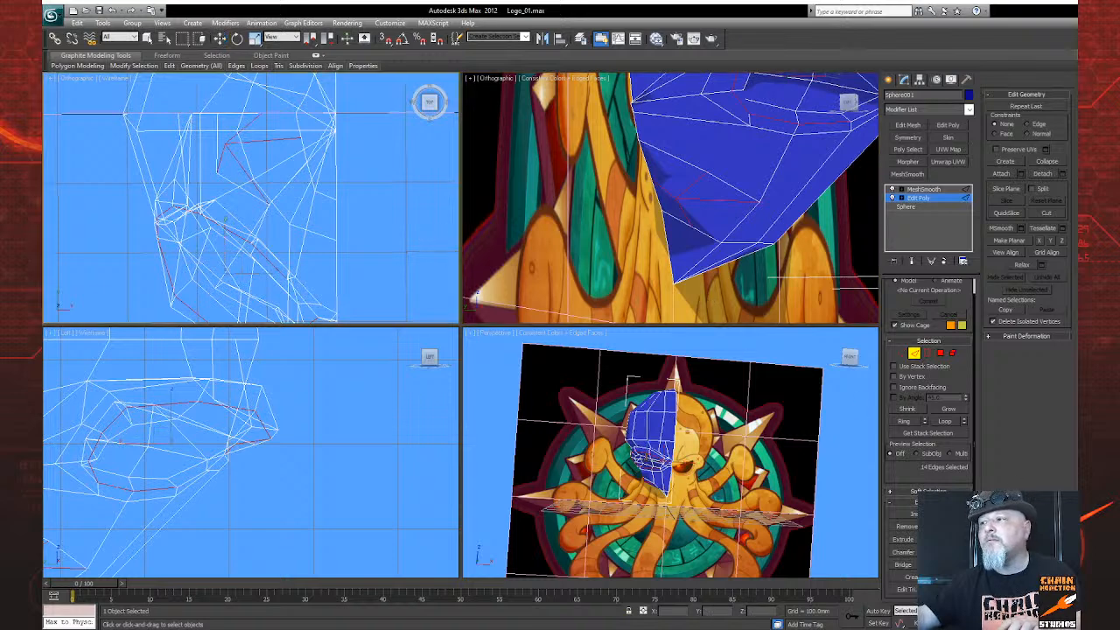
key("w")
left_click(428, 251)
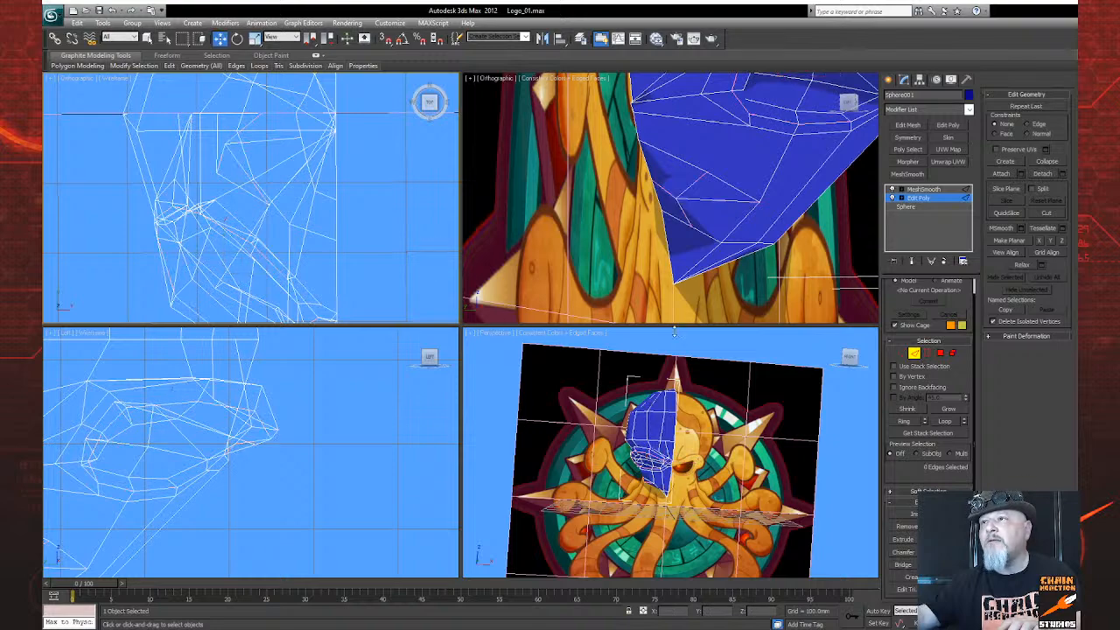
key("ctrl+r")
mouse_move(632, 254)
left_mouse_down()
mouse_move(669, 245)
mouse_move(639, 235)
mouse_move(620, 255)
left_mouse_up()
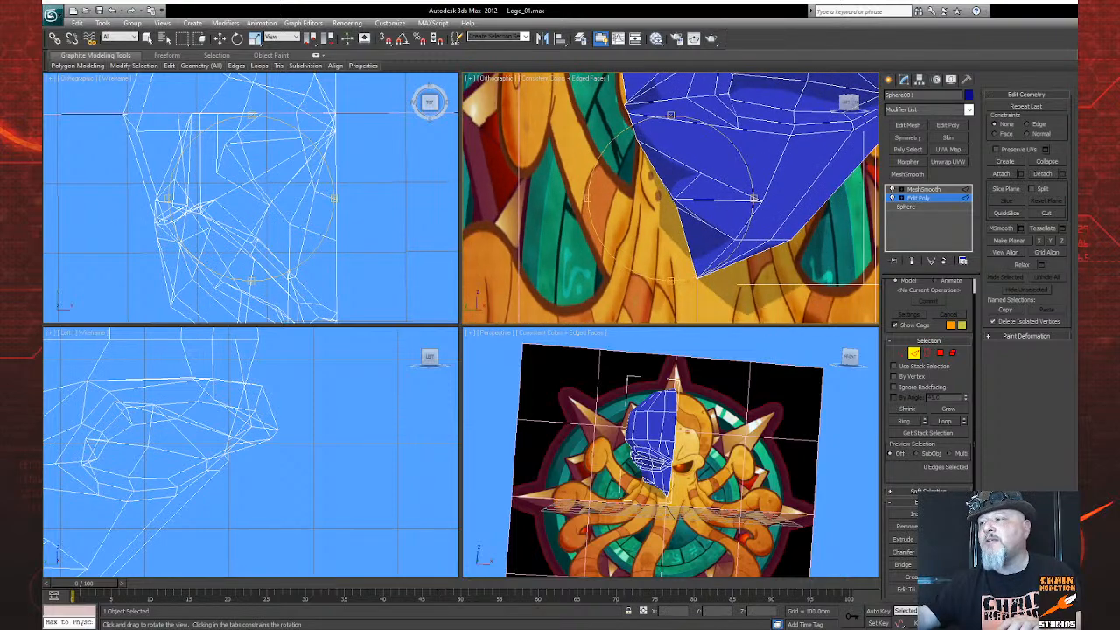
right_click(675, 245)
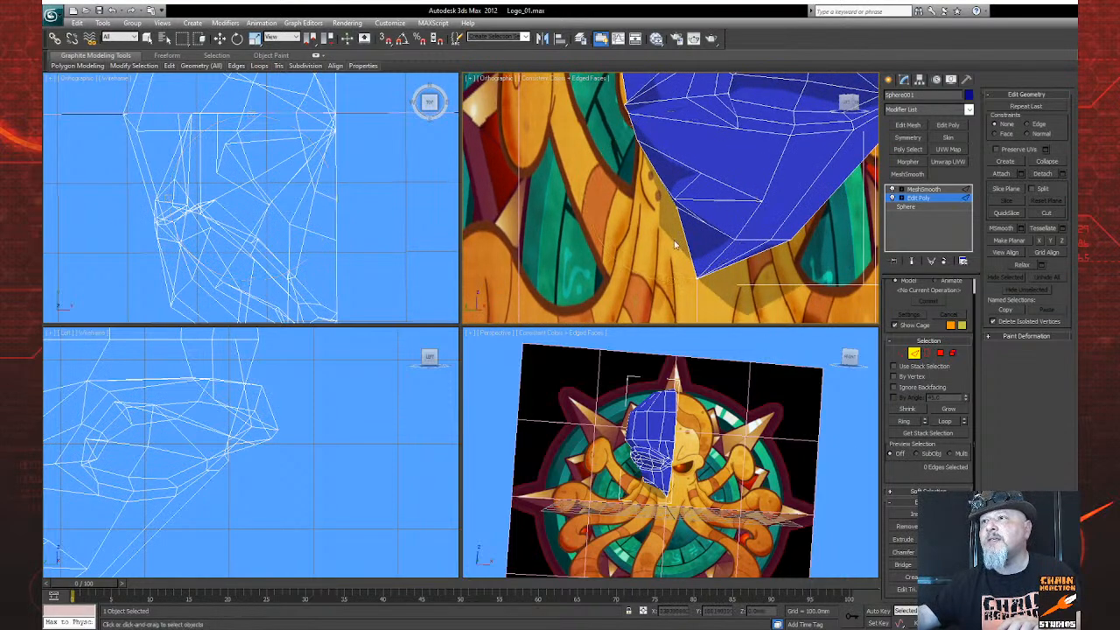
left_click(678, 179)
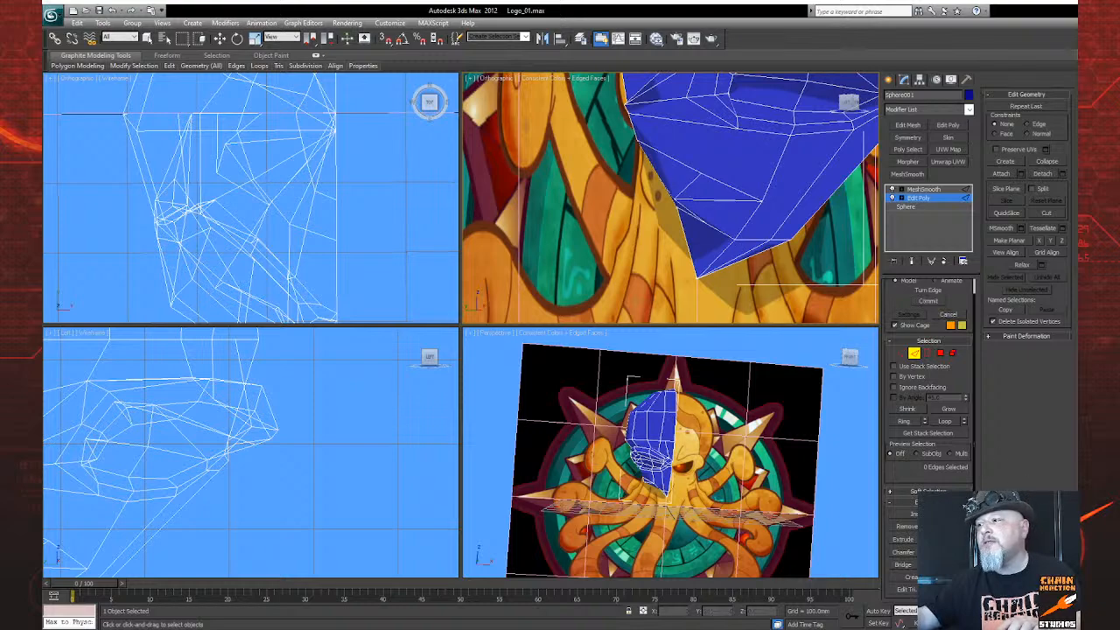
In vertex editing, slide the vertex on the side of the lower jaw along its edge using the Edge constraint
key("ctrl+r")
left_click_drag(630, 250, 643, 205)
left_click(901, 354)
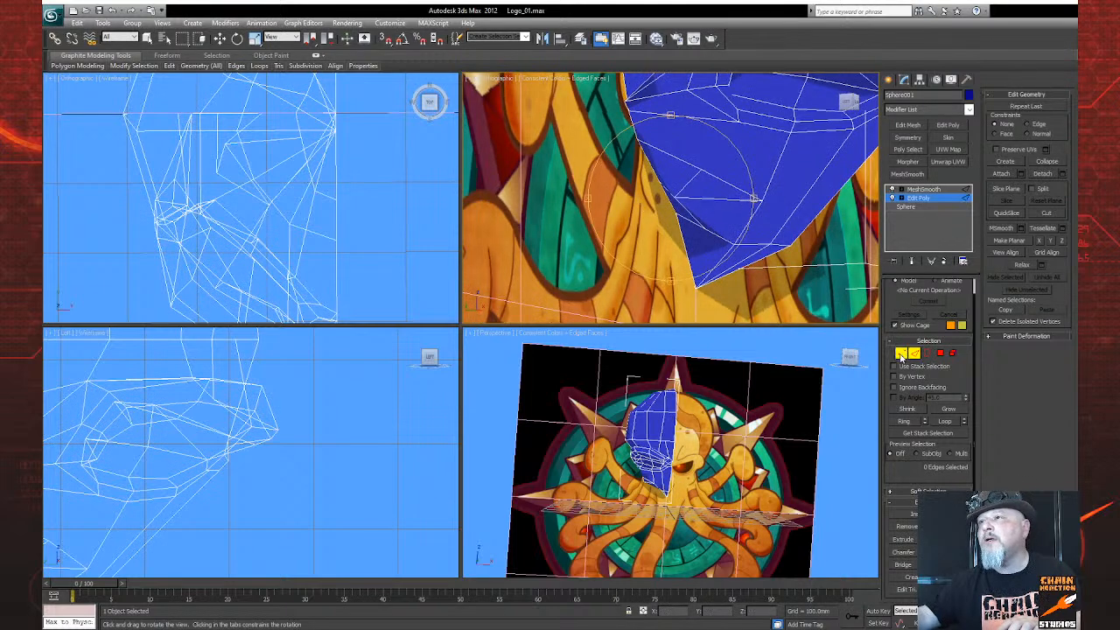
right_click(719, 184)
left_click(702, 171)
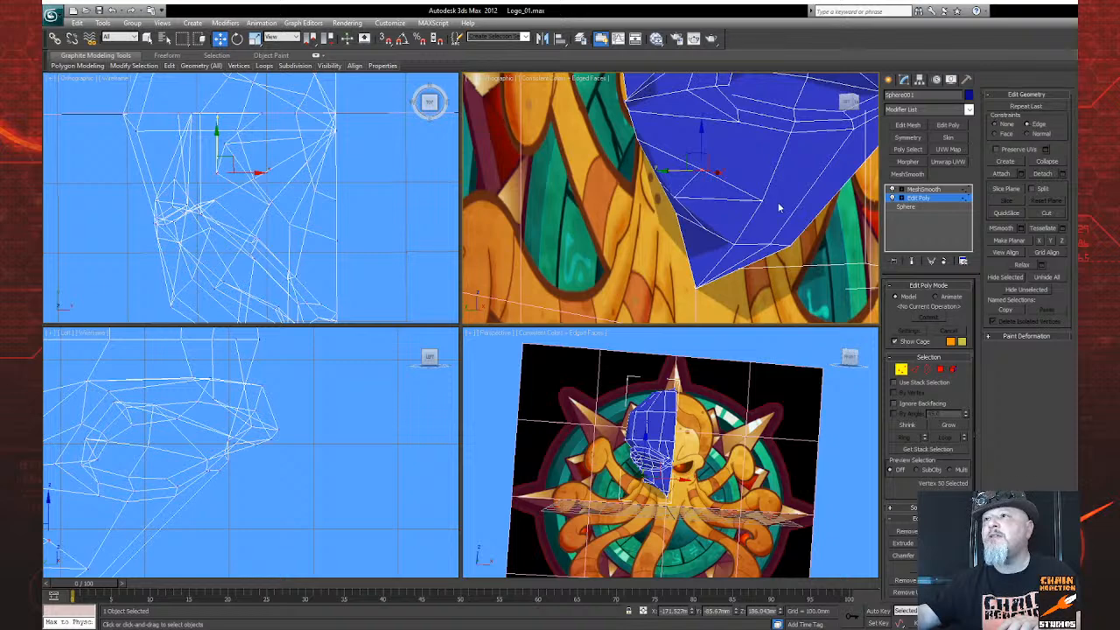
mouse_move(677, 170)
left_mouse_down()
mouse_move(659, 164)
mouse_move(683, 171)
mouse_move(677, 161)
left_mouse_up()
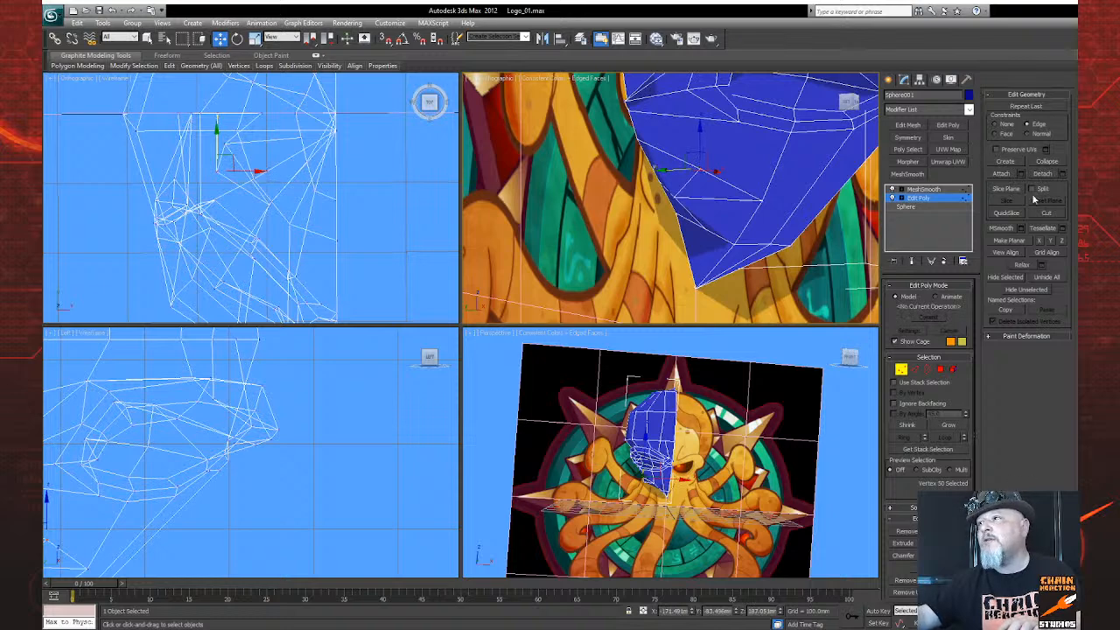
Cut a new edge from the vertex on the jaw's side up to the lower lip of the mouth
left_click(915, 369)
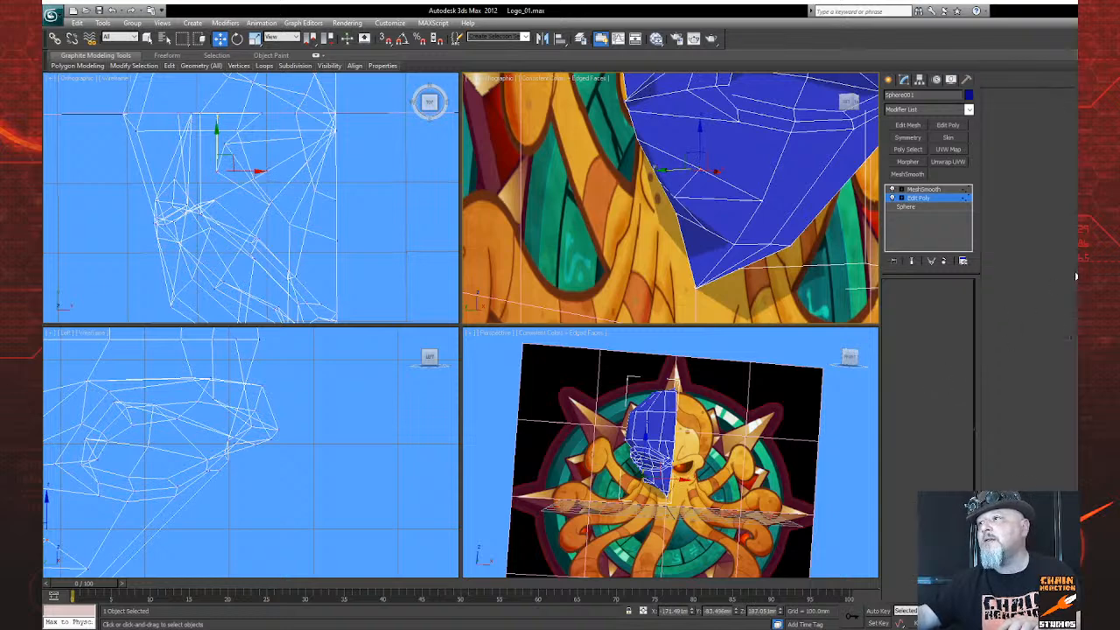
left_click(1055, 214)
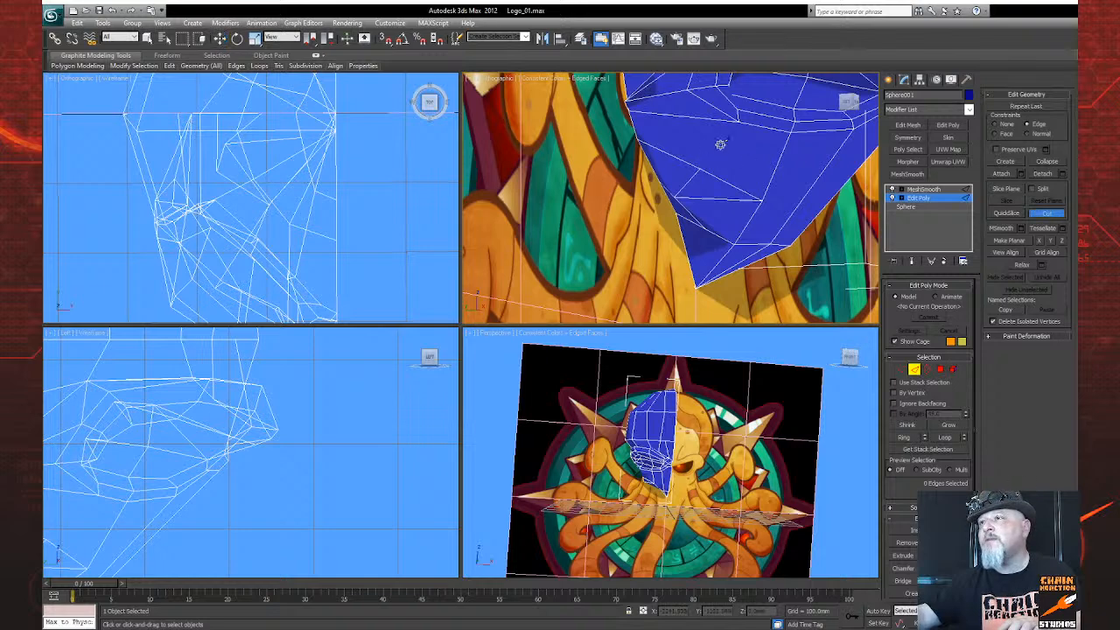
left_click(706, 162)
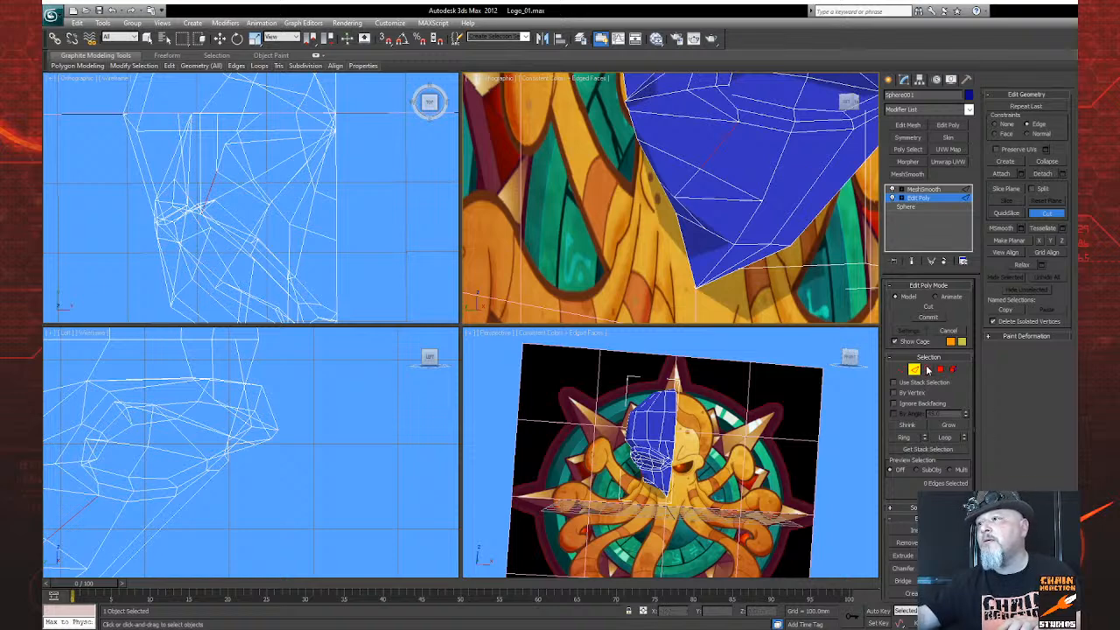
left_click(1046, 214)
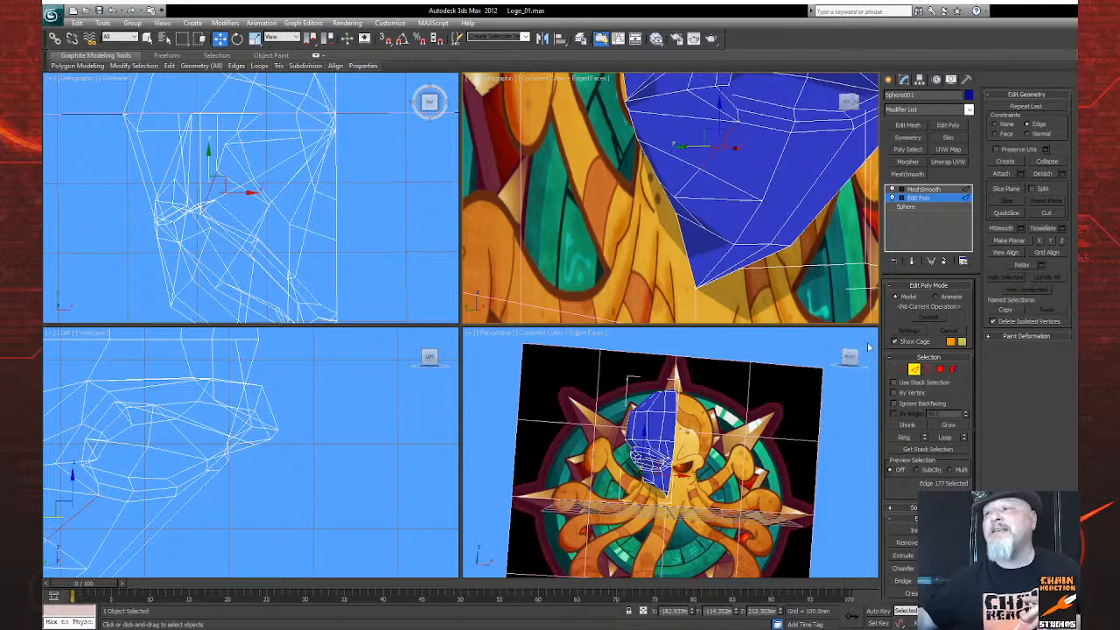
Adjust the vertices above and behind the chin tip with the Edge constraint, checking the lower jaw's shape from several sides
key("ctrl+r")
scroll(644, 228, "up", 3)
left_click_drag(645, 228, 609, 195)
left_click(902, 368)
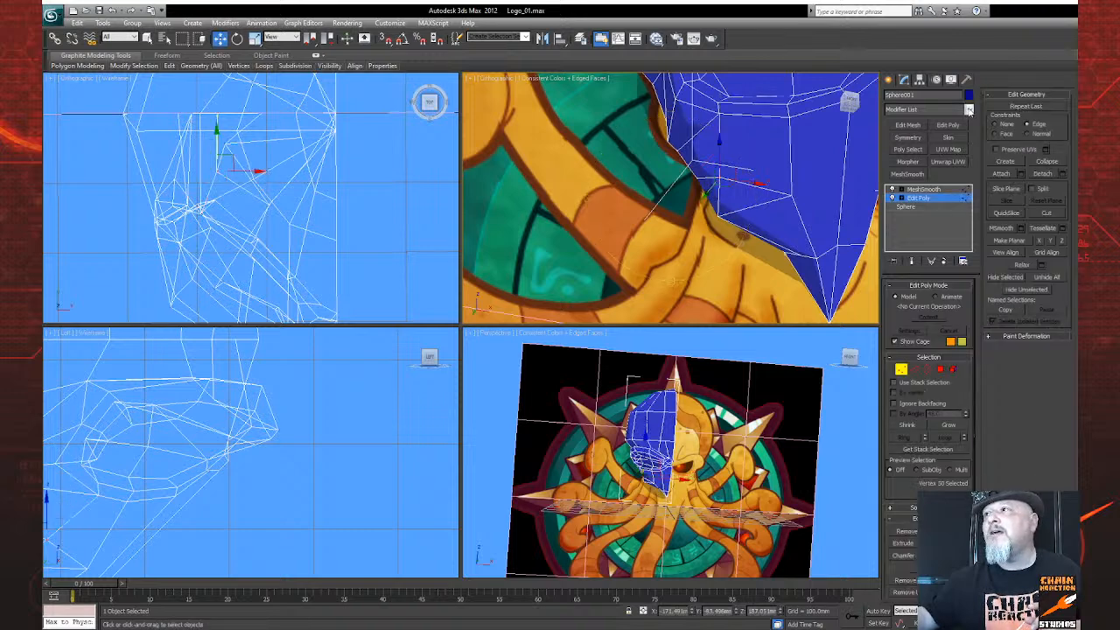
left_click_drag(750, 180, 691, 242)
middle_click(752, 196, "alt")
right_click(694, 238)
left_click(699, 245)
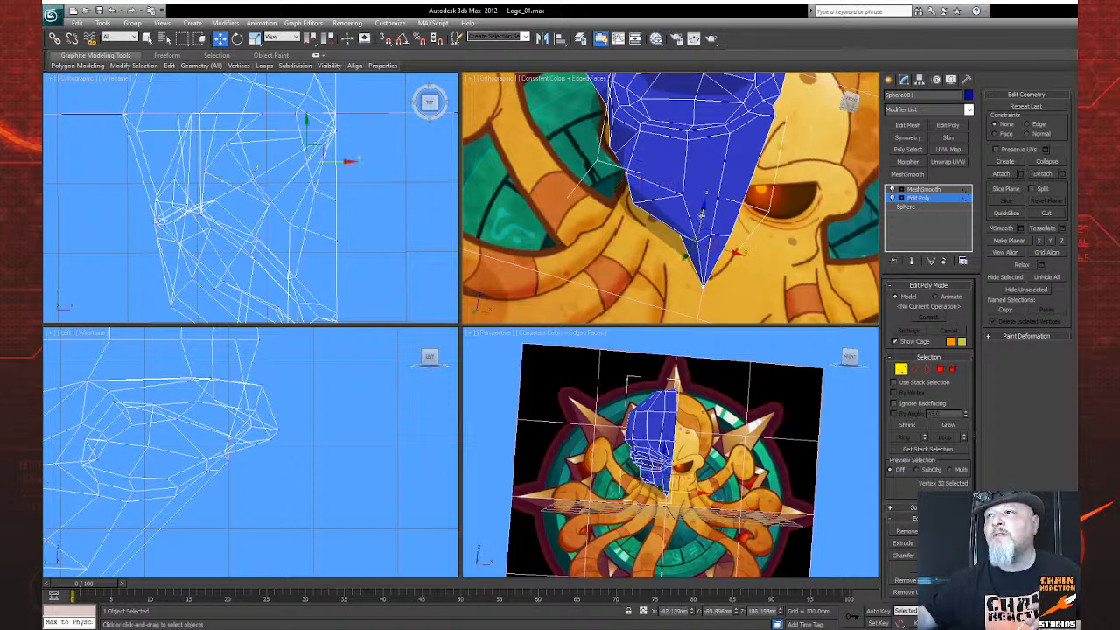
left_click_drag(702, 215, 731, 276)
key("ctrl+r")
key("w")
left_click_drag(662, 229, 663, 187)
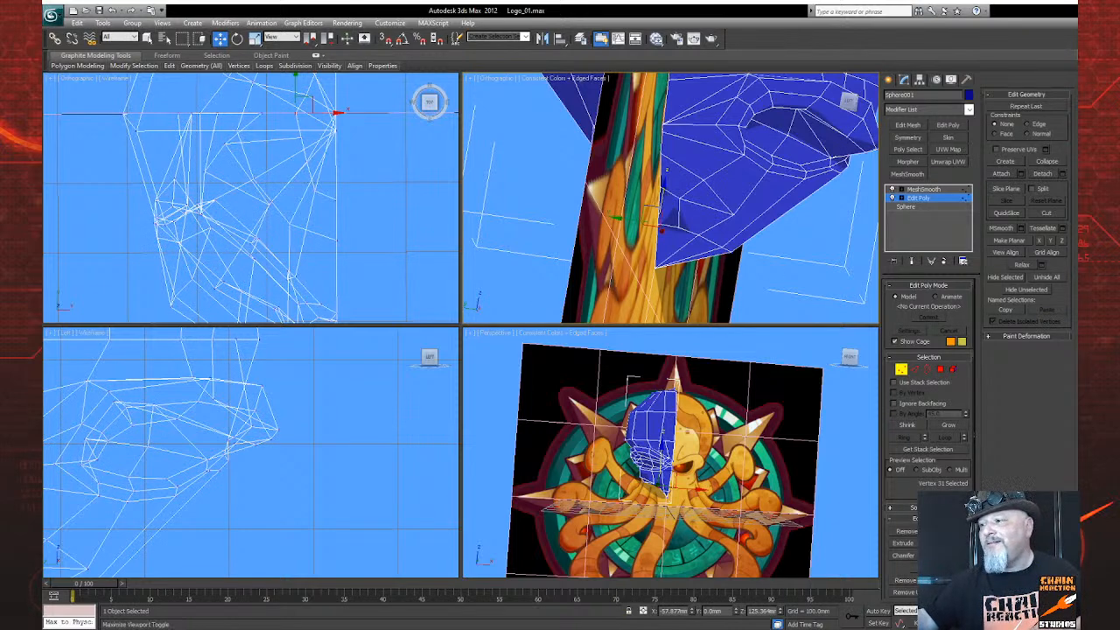
left_click(1054, 623)
Cut a new edge across the lower jaw from the vertex above the chin to the head's centre line
mouse_move(665, 265)
left_mouse_down()
mouse_move(629, 257)
mouse_move(661, 279)
left_mouse_up()
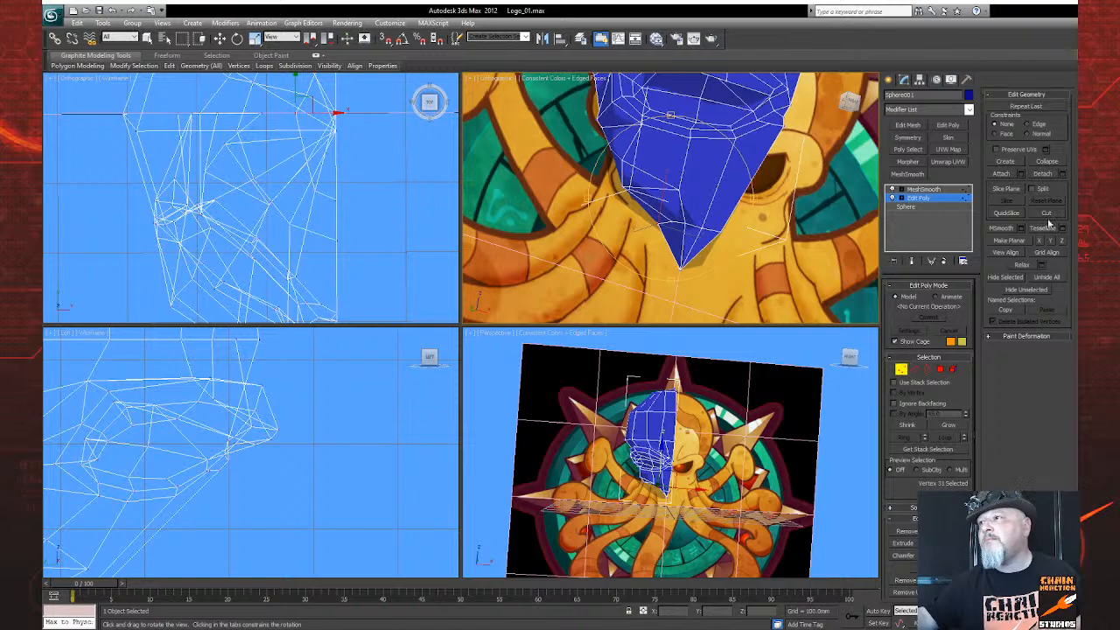
left_click(914, 368)
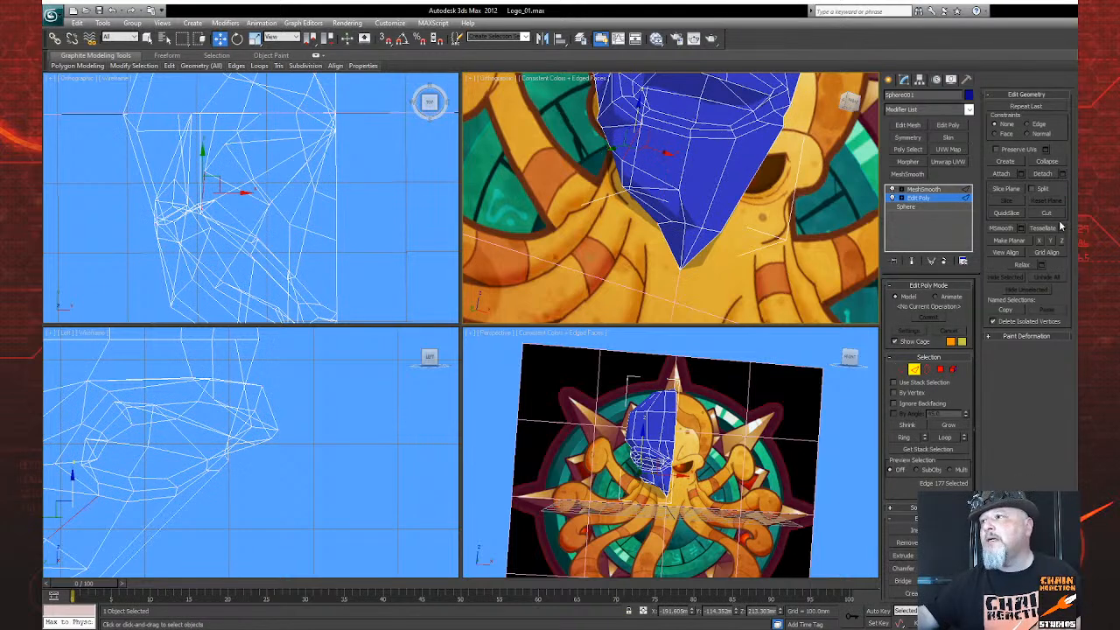
left_click(1055, 214)
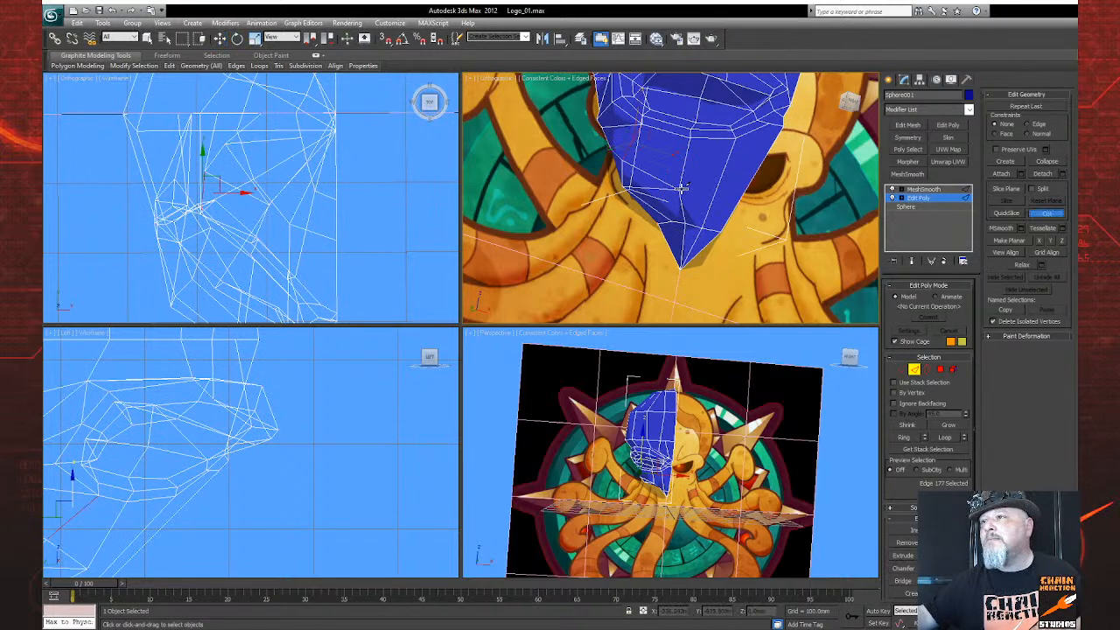
left_click(712, 198)
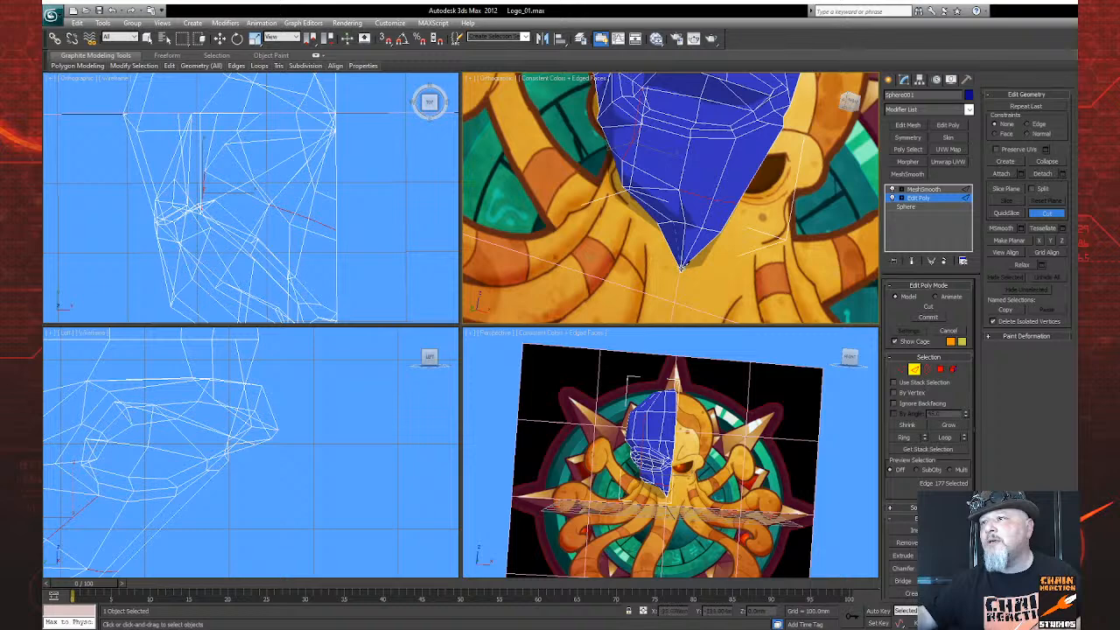
key("w")
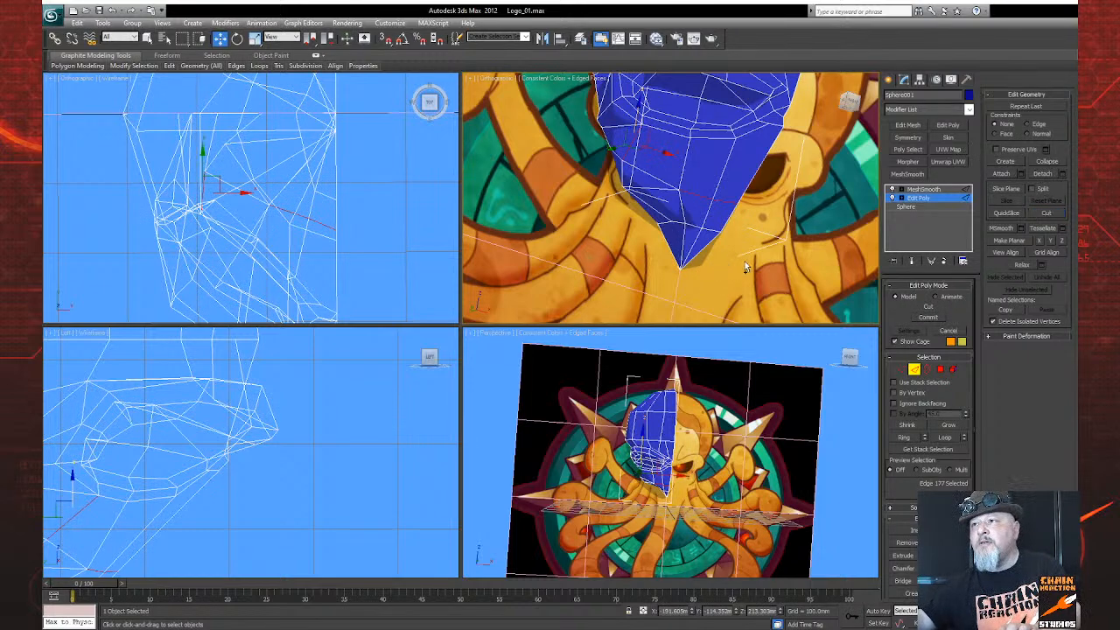
left_click(712, 198)
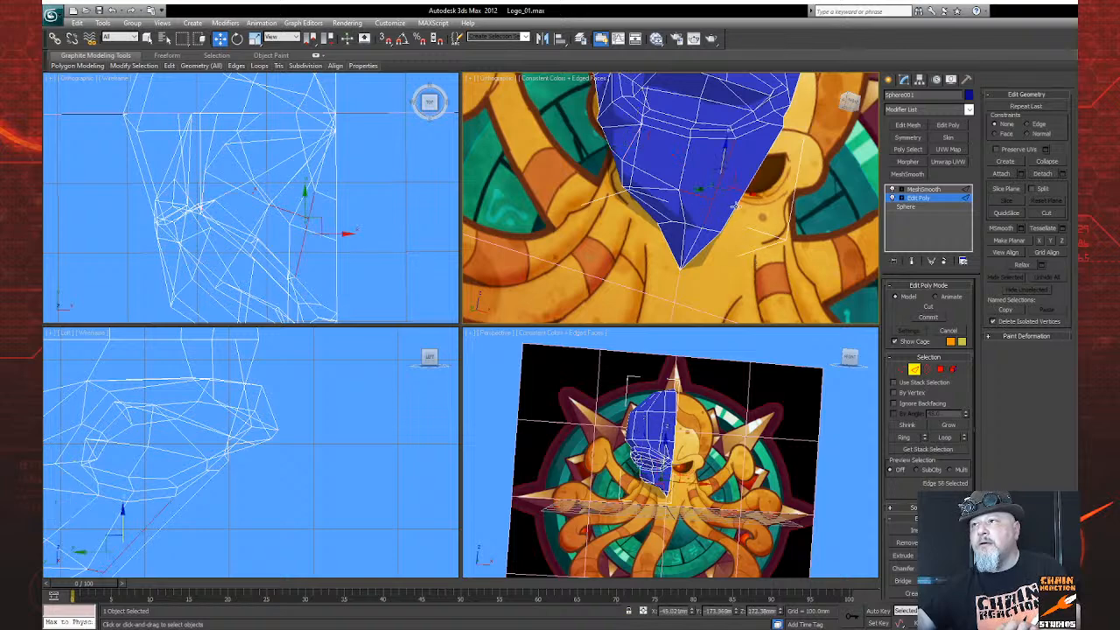
left_click(844, 299)
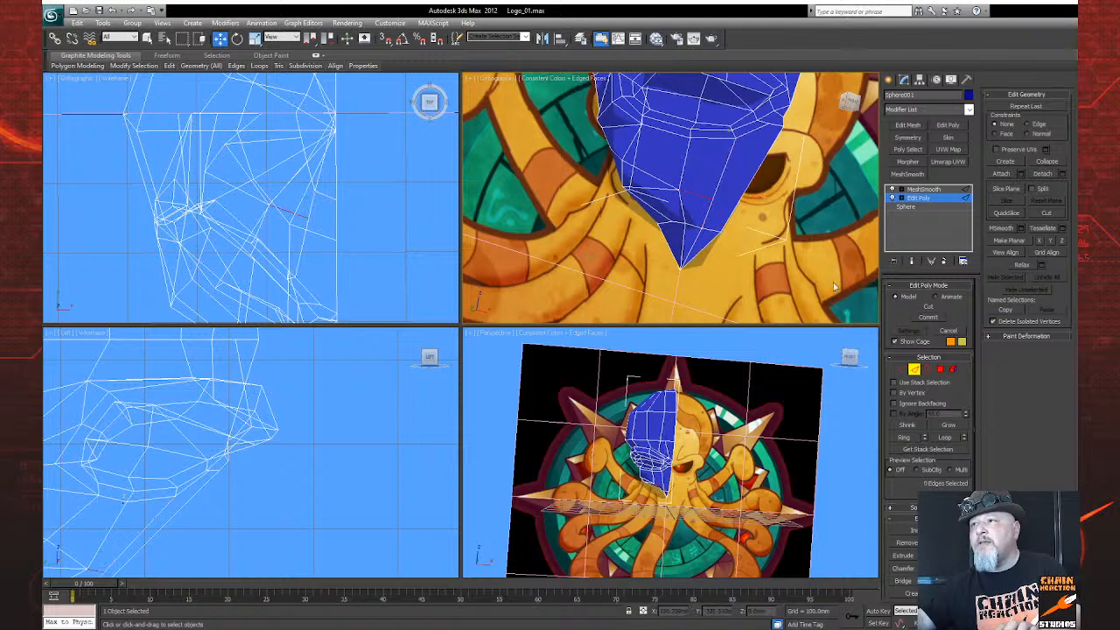
Cut new edges down the lower jaw to the chin tip and across the chin just above it
left_click(1047, 213)
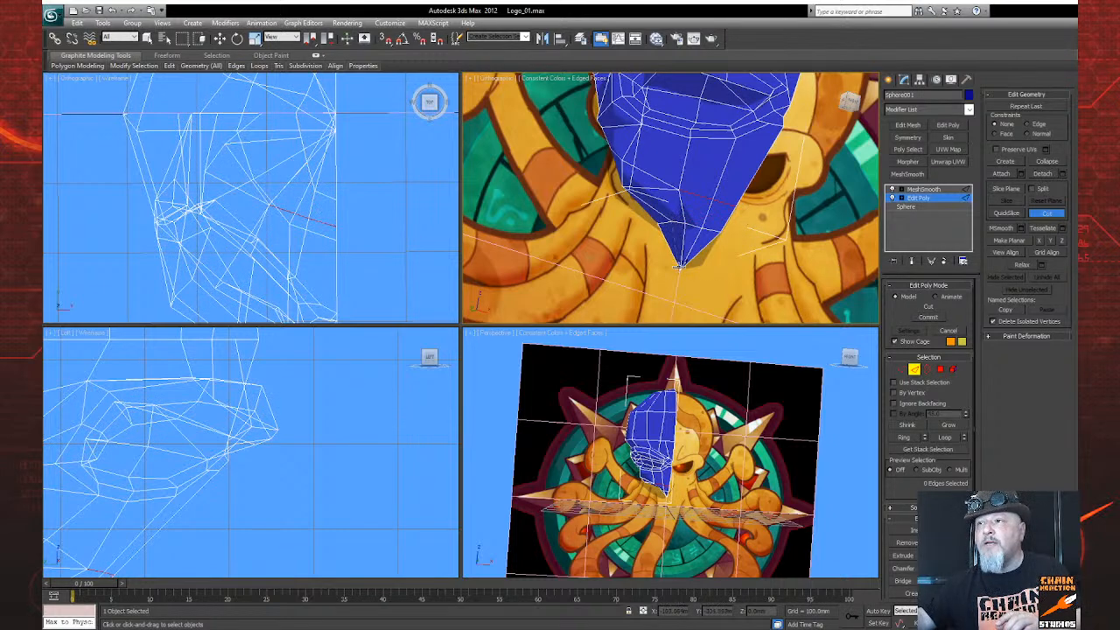
right_click(679, 265)
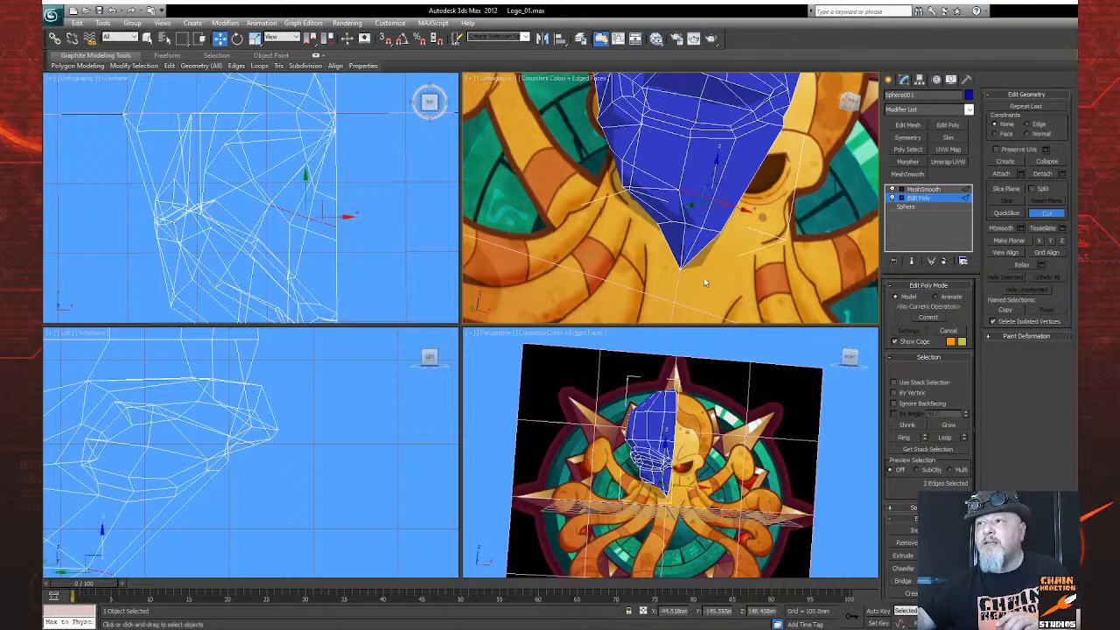
key("ctrl+r")
left_click_drag(648, 245, 673, 241)
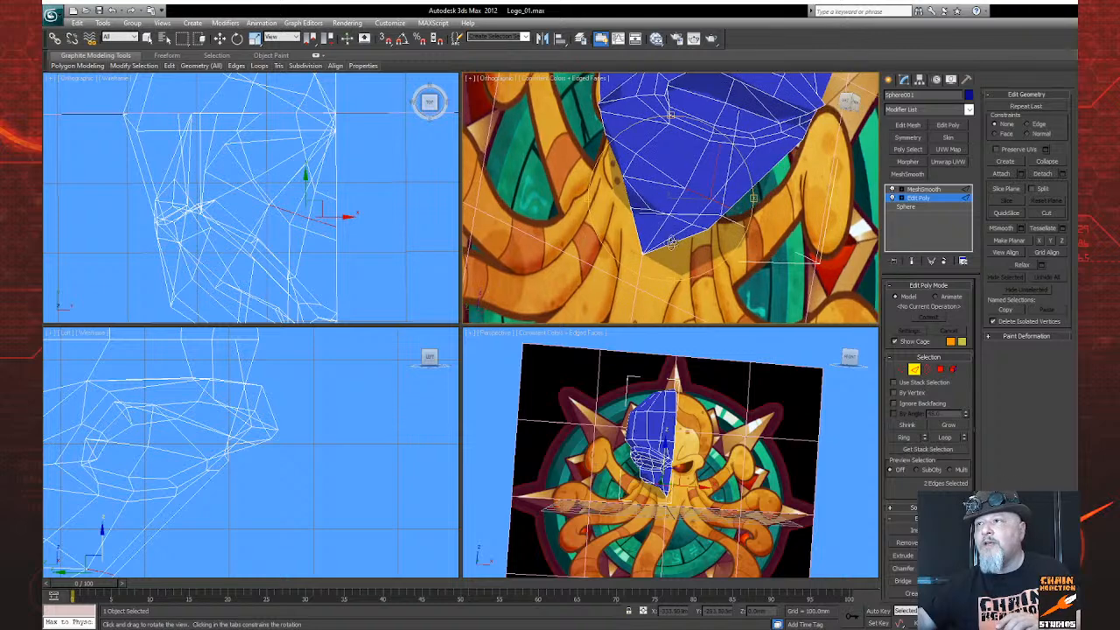
key("alt+c")
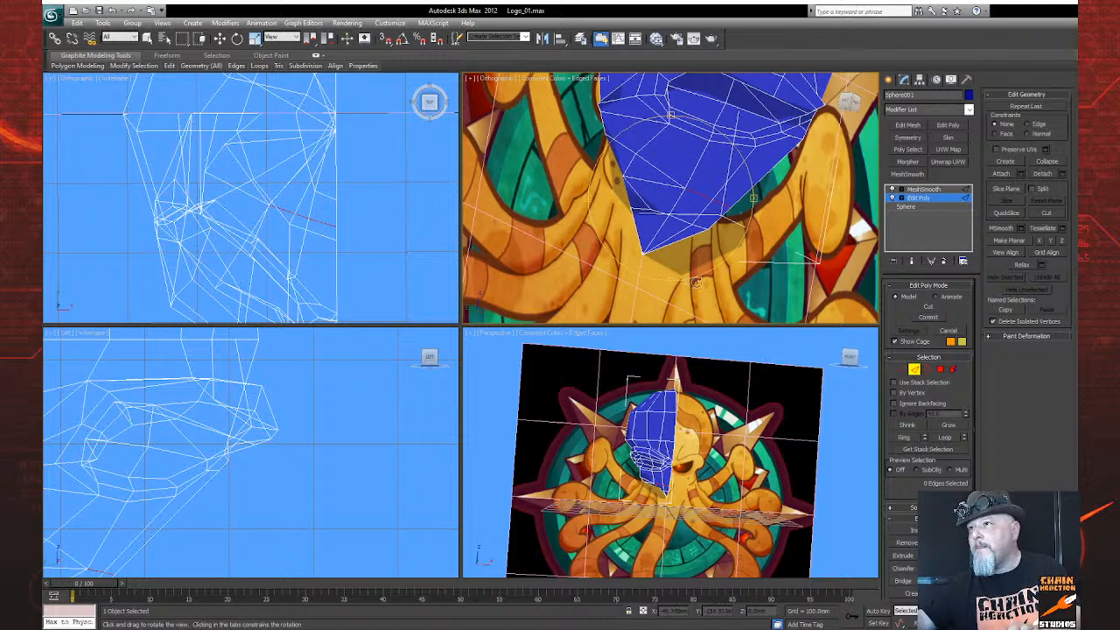
scroll(675, 238, "up", 2)
right_click(676, 238)
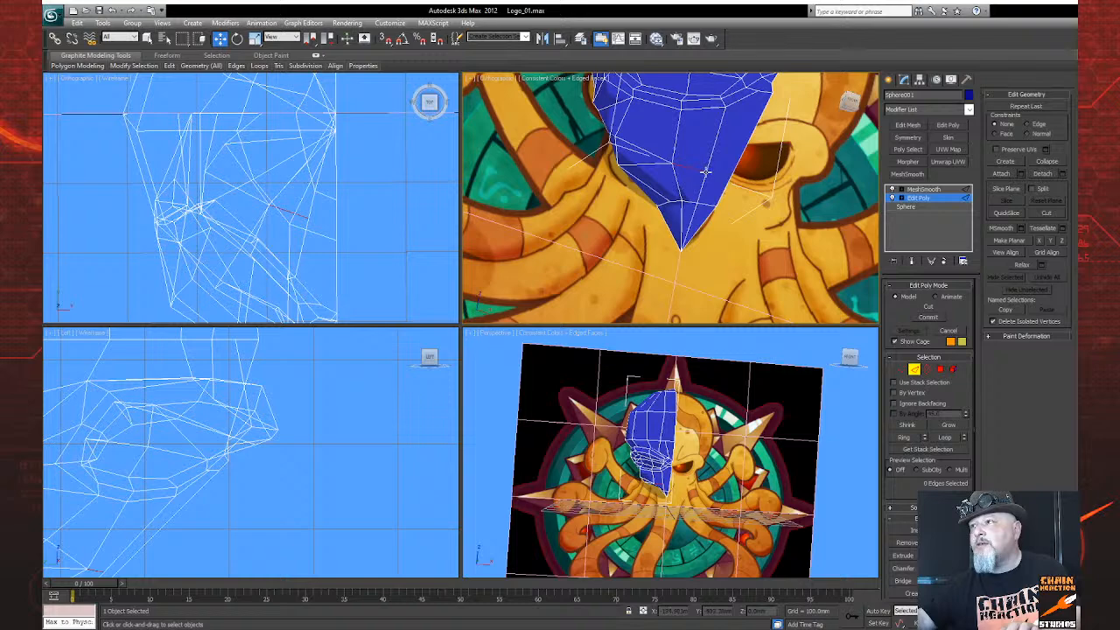
left_click(1046, 213)
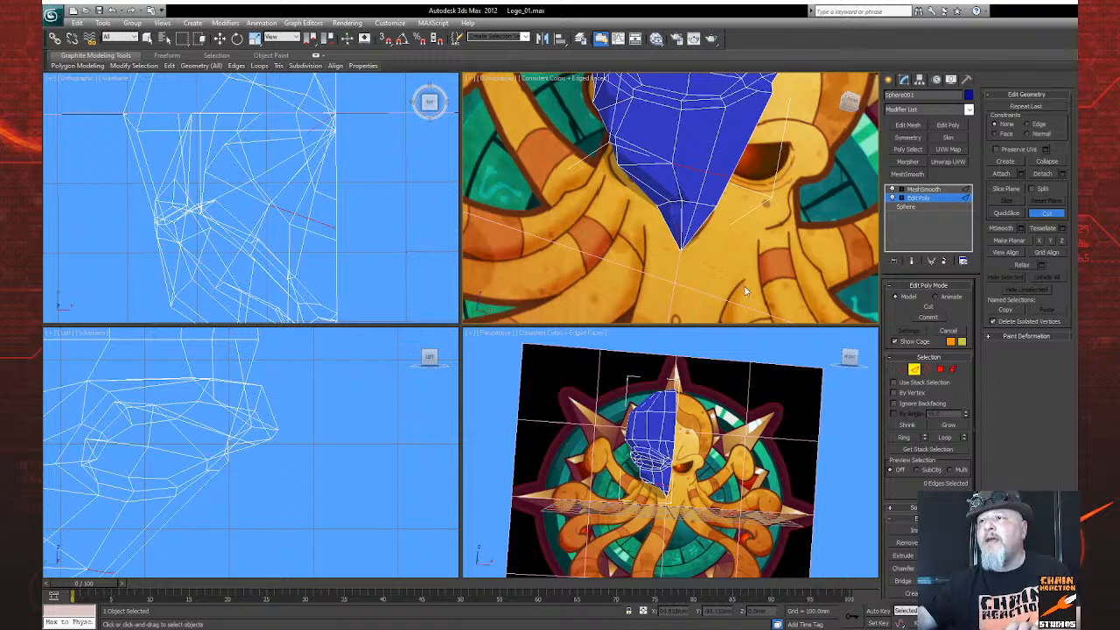
left_click(1055, 623)
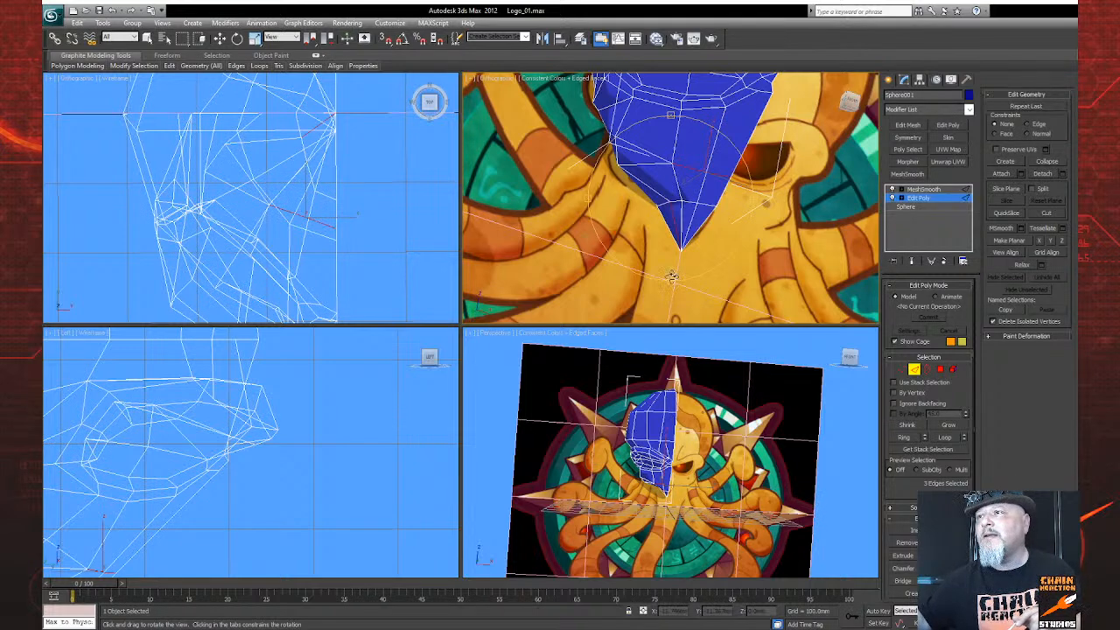
In the front view, move the stray vertex beside the head's centre line onto it, at X 0 mm
scroll(665, 254, "down", 4)
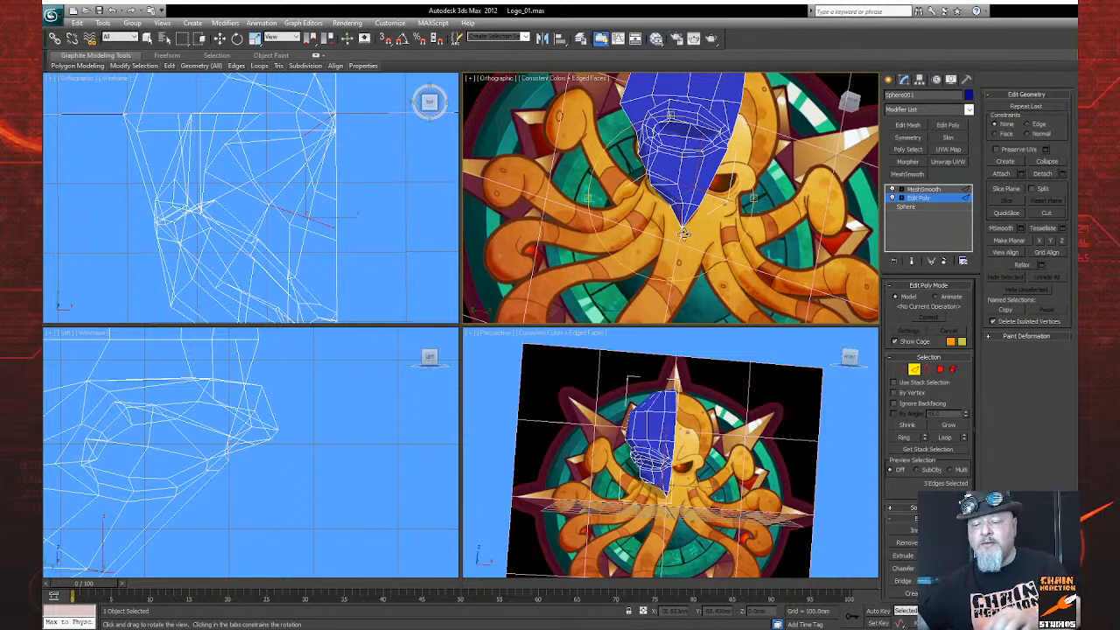
key("f")
scroll(682, 242, "up", 8)
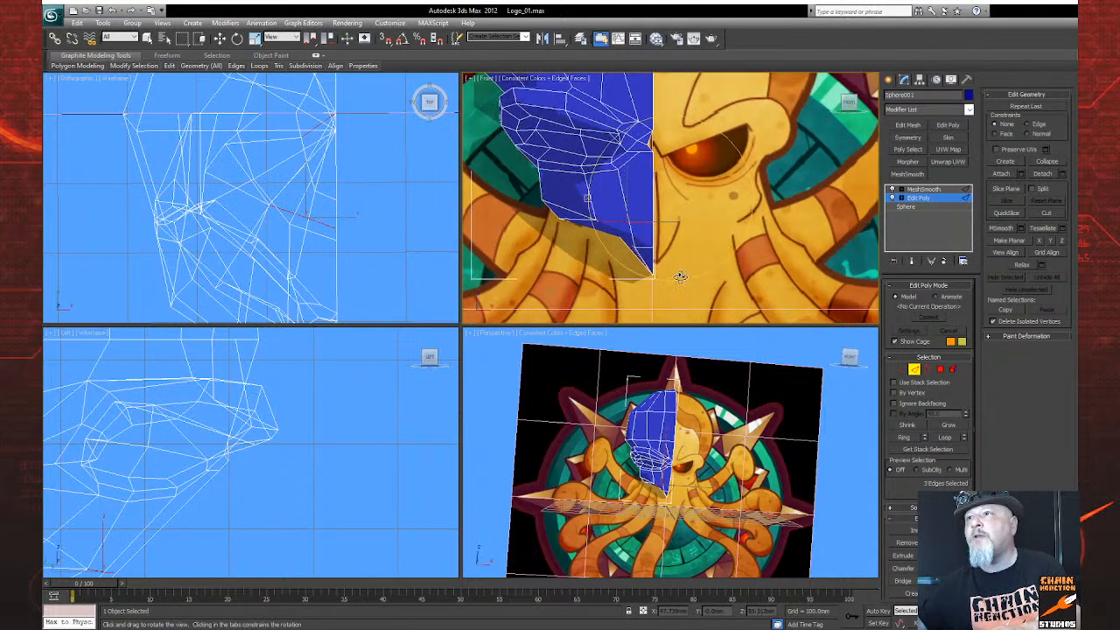
left_click_drag(677, 276, 709, 307)
scroll(710, 302, "up", 8)
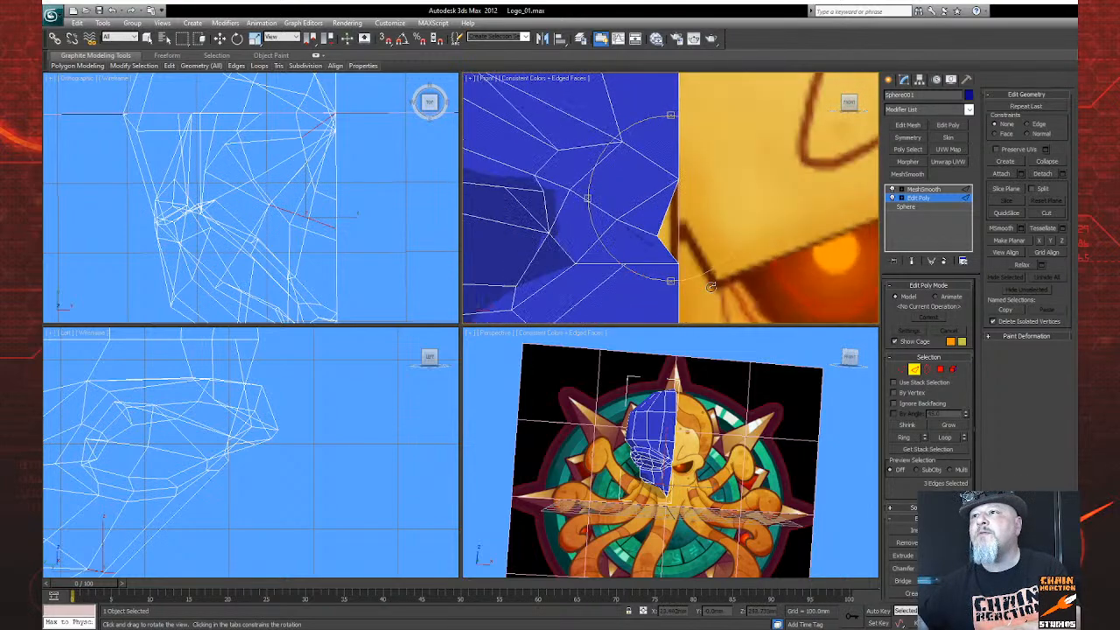
left_click(900, 369)
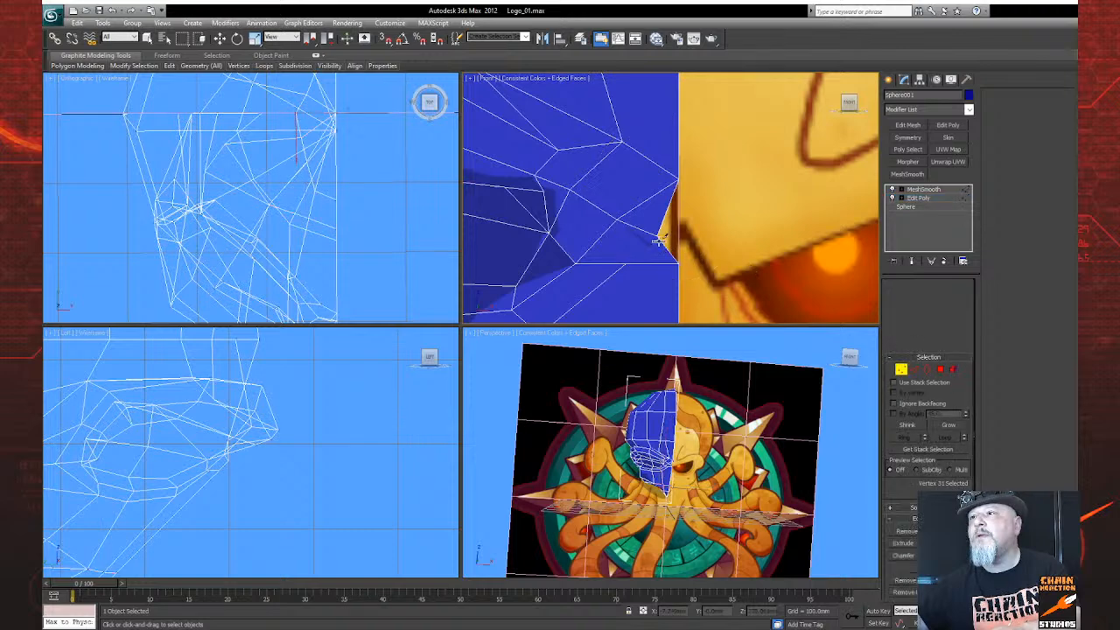
left_click(1046, 213)
right_click(732, 250)
left_click(661, 236)
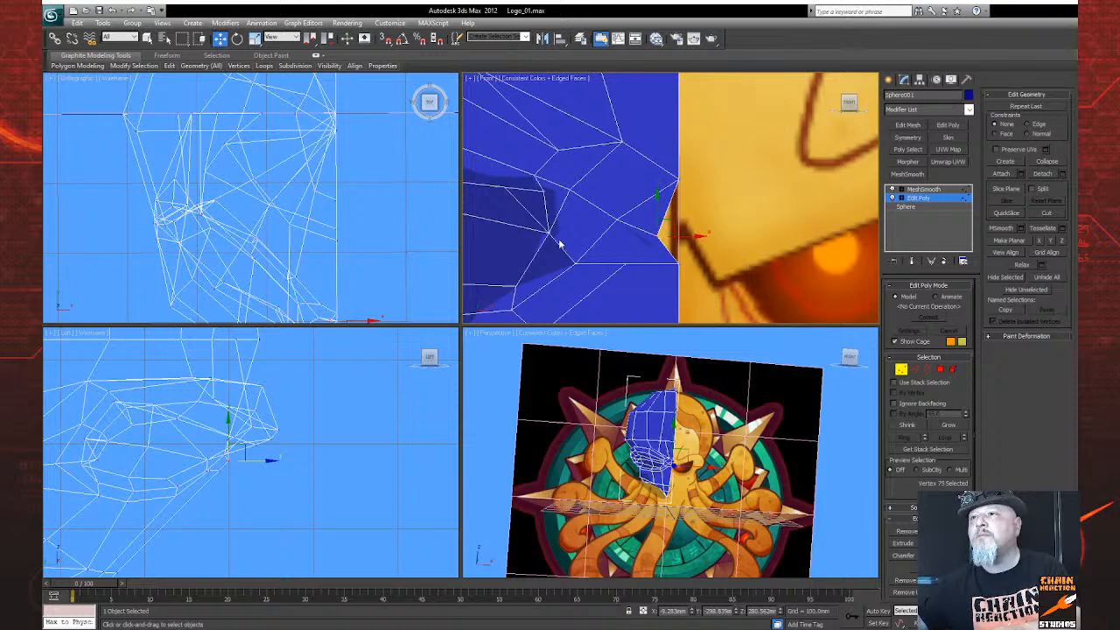
left_click_drag(560, 240, 560, 231)
left_click_drag(690, 236, 695, 236)
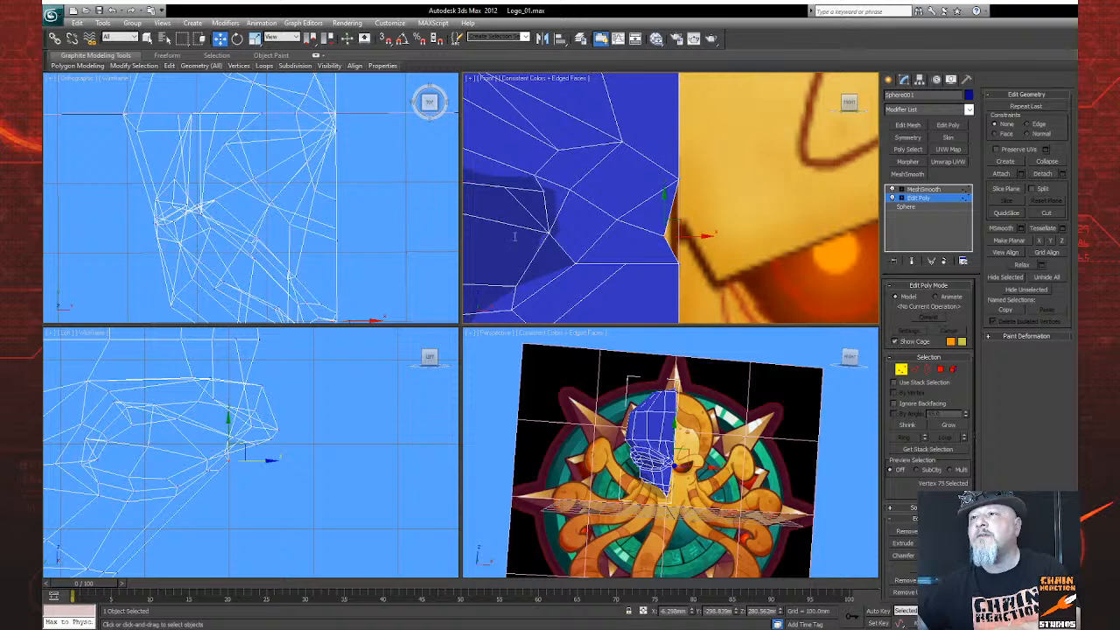
key("ctrl+z")
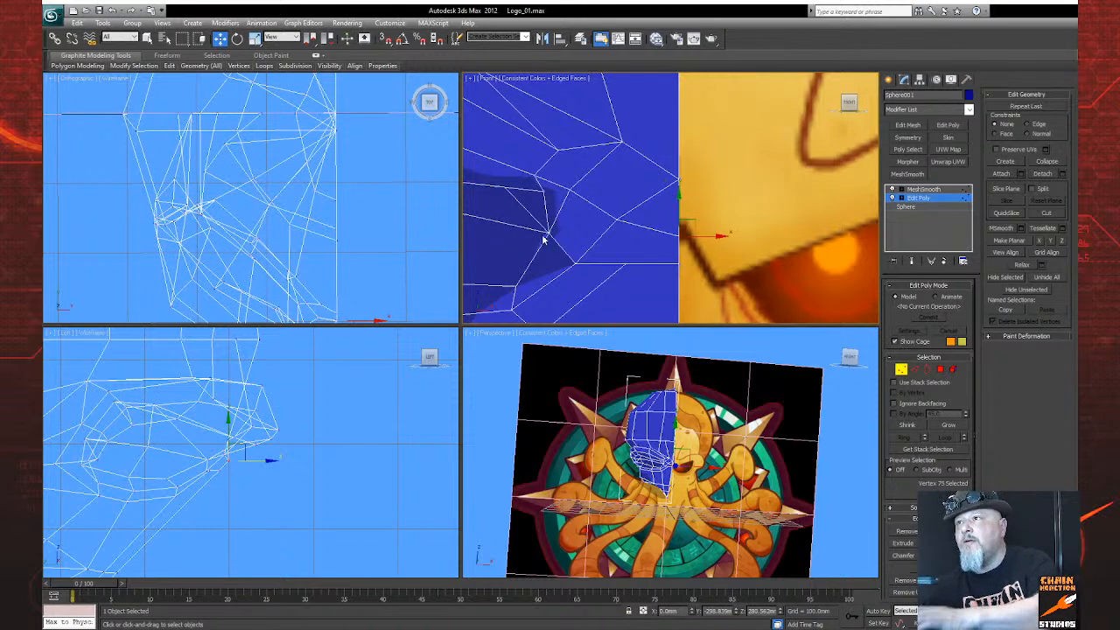
Slide the vertices on the forehead and just above the mouth along their edges with the Edge constraint to even their spacing
scroll(676, 240, "down", 6)
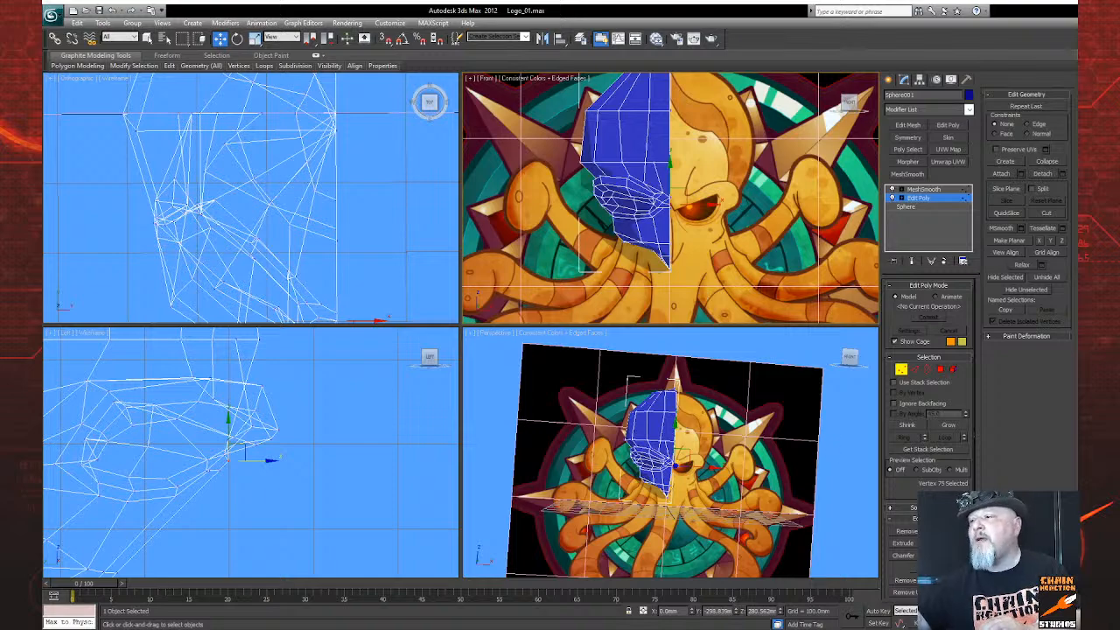
key("ctrl+r")
left_click_drag(626, 264, 618, 207)
scroll(658, 246, "up", 3)
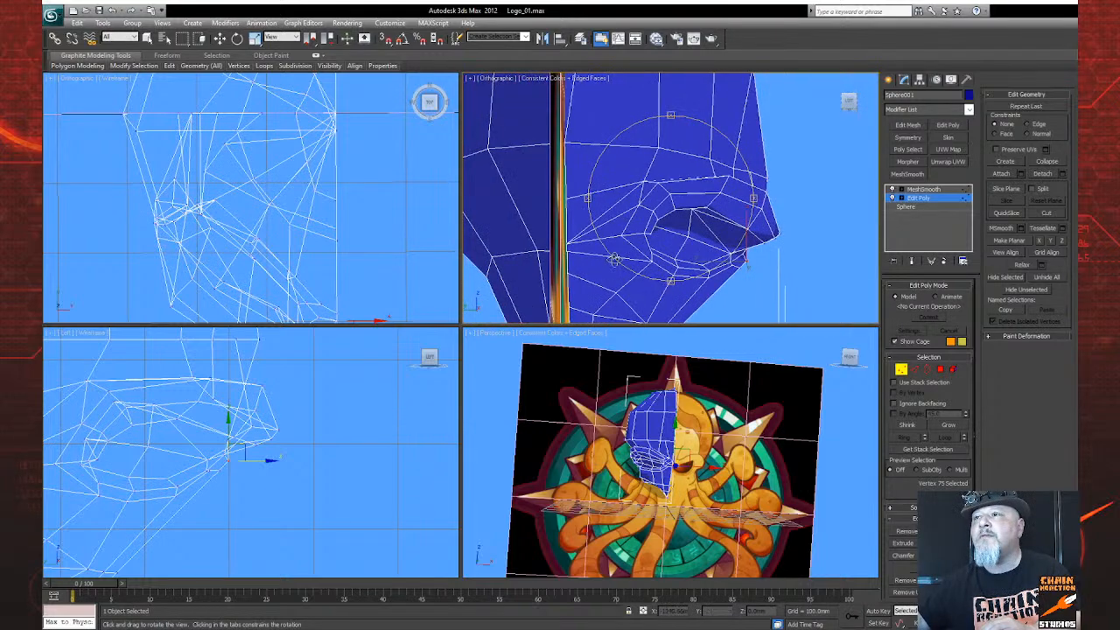
left_click_drag(605, 254, 655, 254)
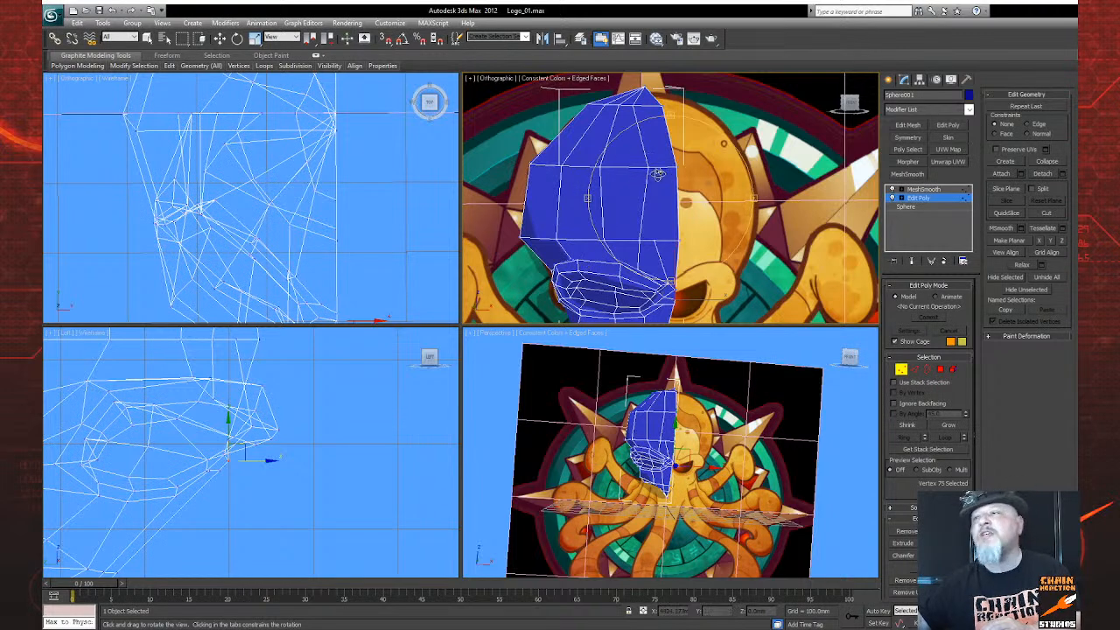
left_click_drag(633, 193, 600, 194)
left_click(900, 368)
key("w")
left_click(901, 368)
key("ctrl+a")
left_click(609, 154, "ctrl")
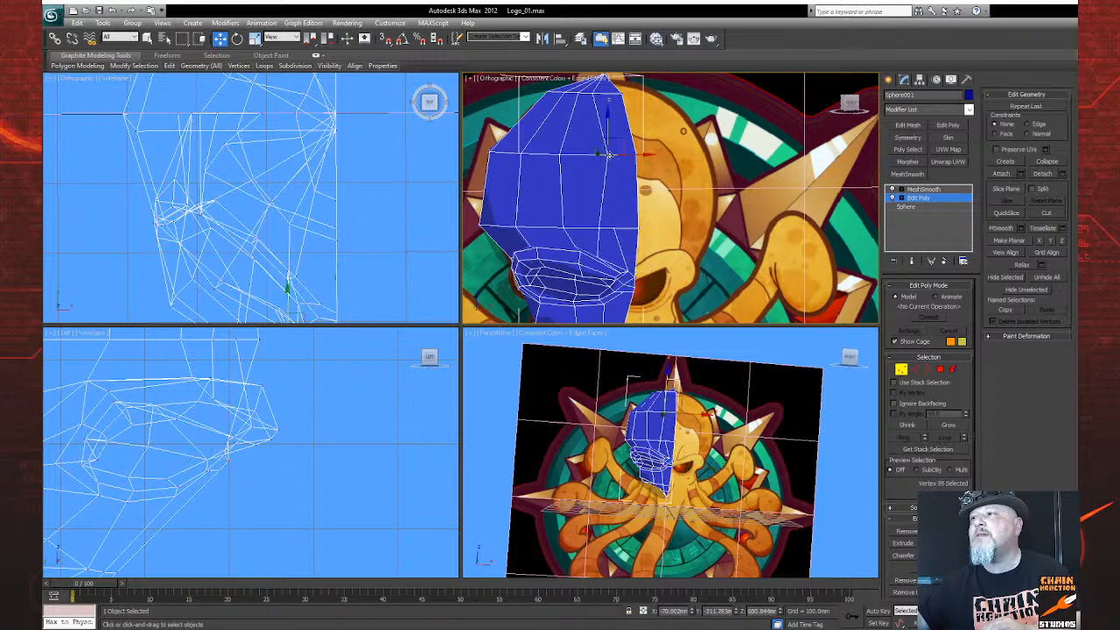
left_click_drag(615, 156, 639, 156)
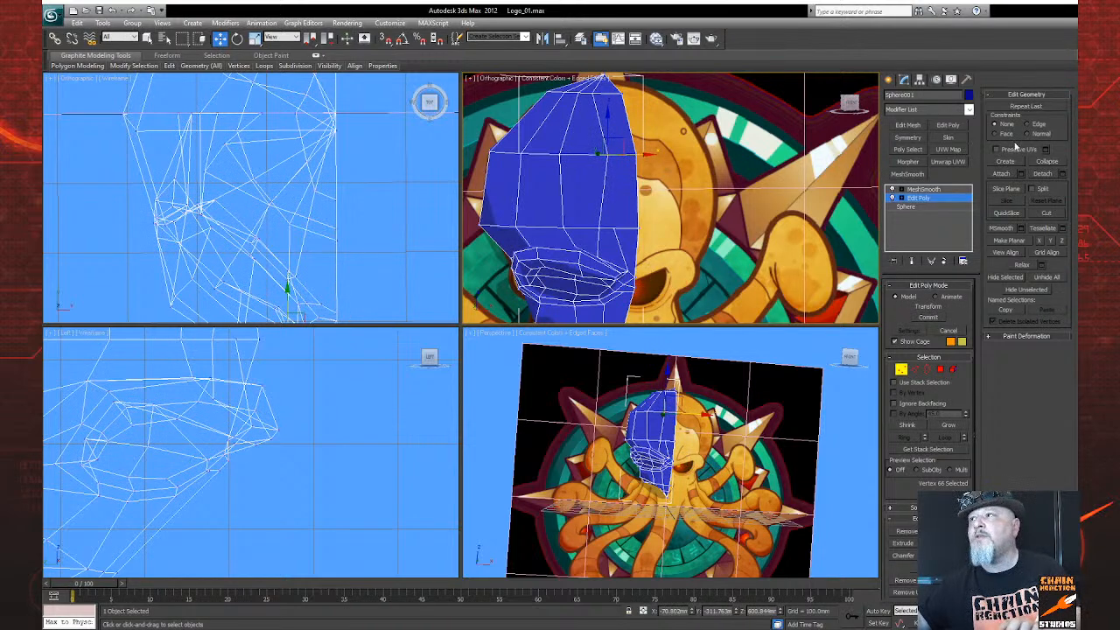
left_click_drag(626, 153, 564, 112)
left_click(561, 156)
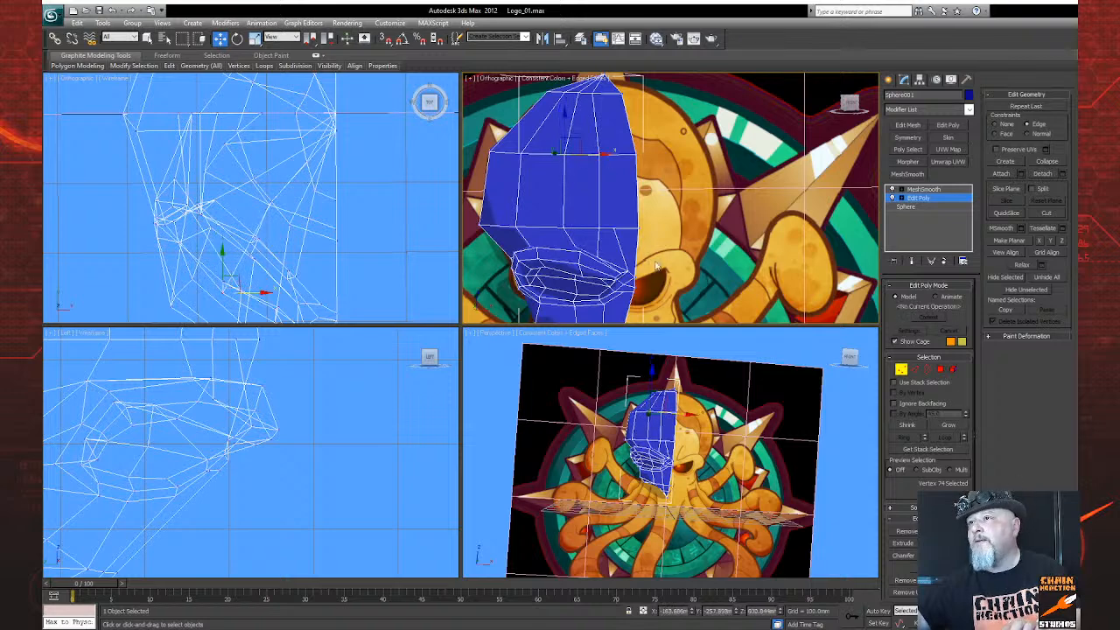
left_click(614, 229)
left_click_drag(632, 229, 640, 229)
Select the row of vertices along the upper lip to the mouth corner and try sliding them along their edges
key("ctrl+r")
mouse_move(691, 273)
left_mouse_down()
mouse_move(650, 294)
mouse_move(715, 278)
mouse_move(675, 275)
left_mouse_up()
scroll(621, 278, "up", 4)
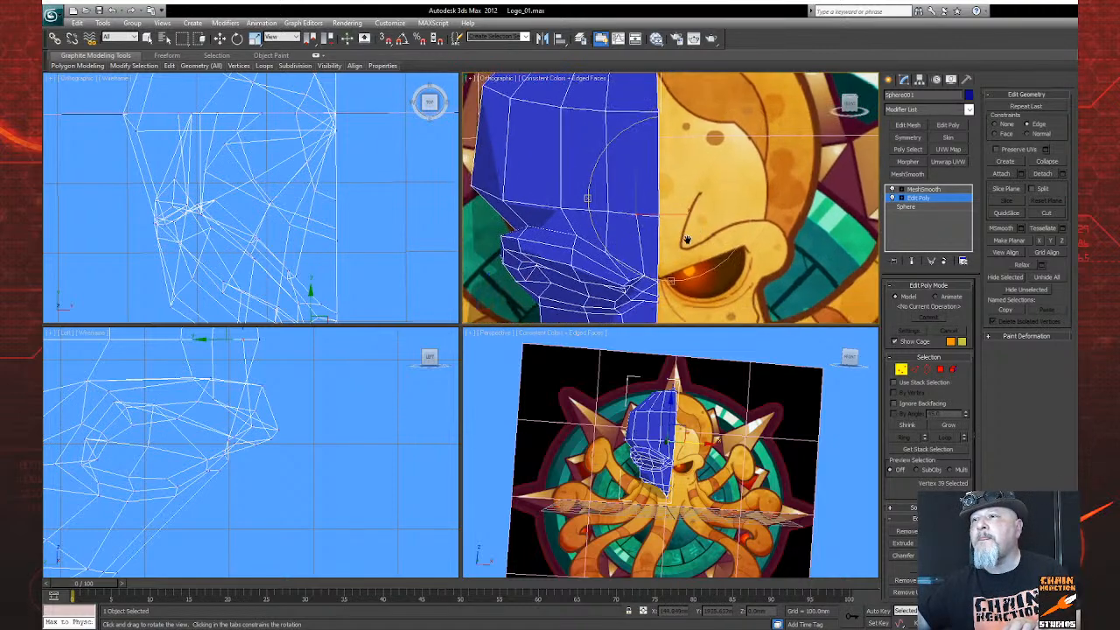
right_click(622, 287)
left_click(627, 281)
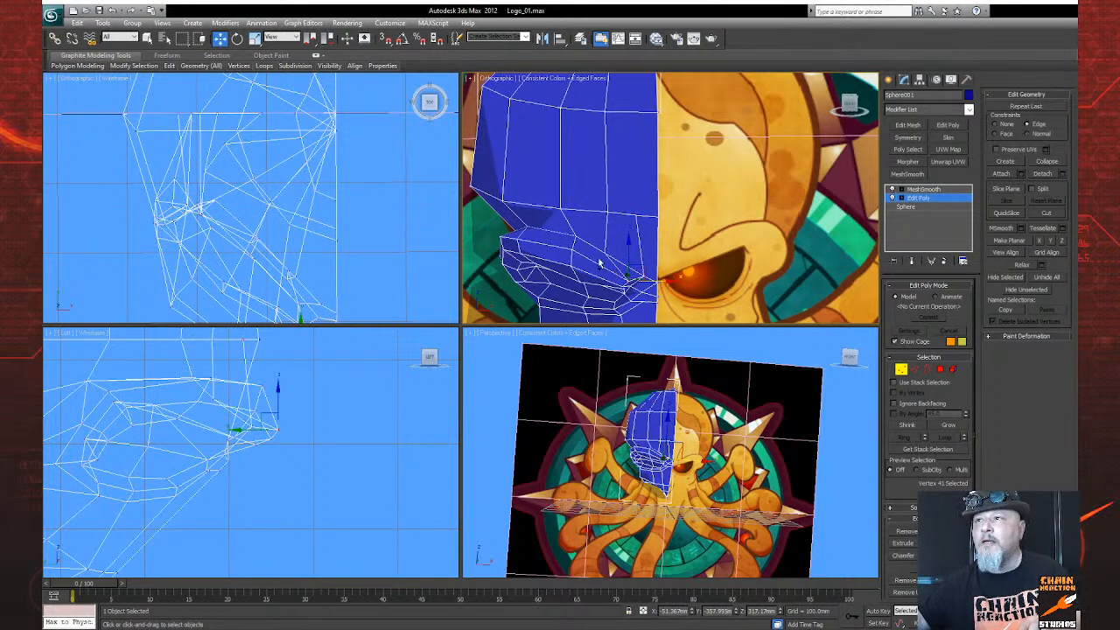
left_click_drag(573, 249, 528, 252)
left_click(517, 237, "ctrl")
key("ctrl+r")
left_click_drag(638, 245, 730, 249)
right_click(730, 250)
left_click(525, 236, "ctrl")
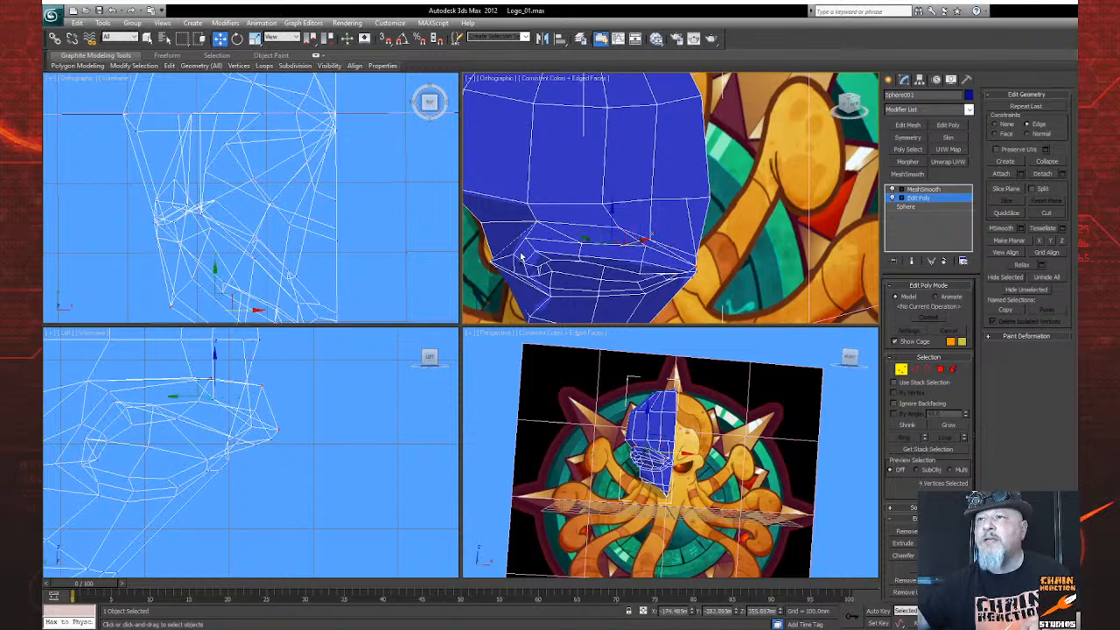
left_click(515, 255, "alt")
left_click(518, 268, "ctrl")
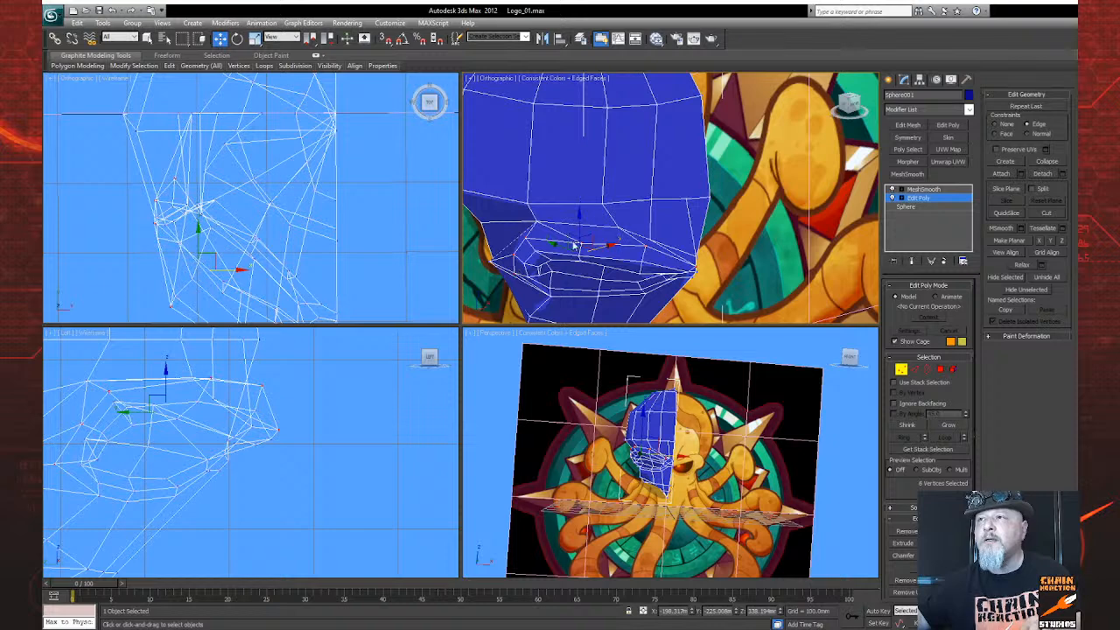
left_click_drag(560, 247, 631, 262)
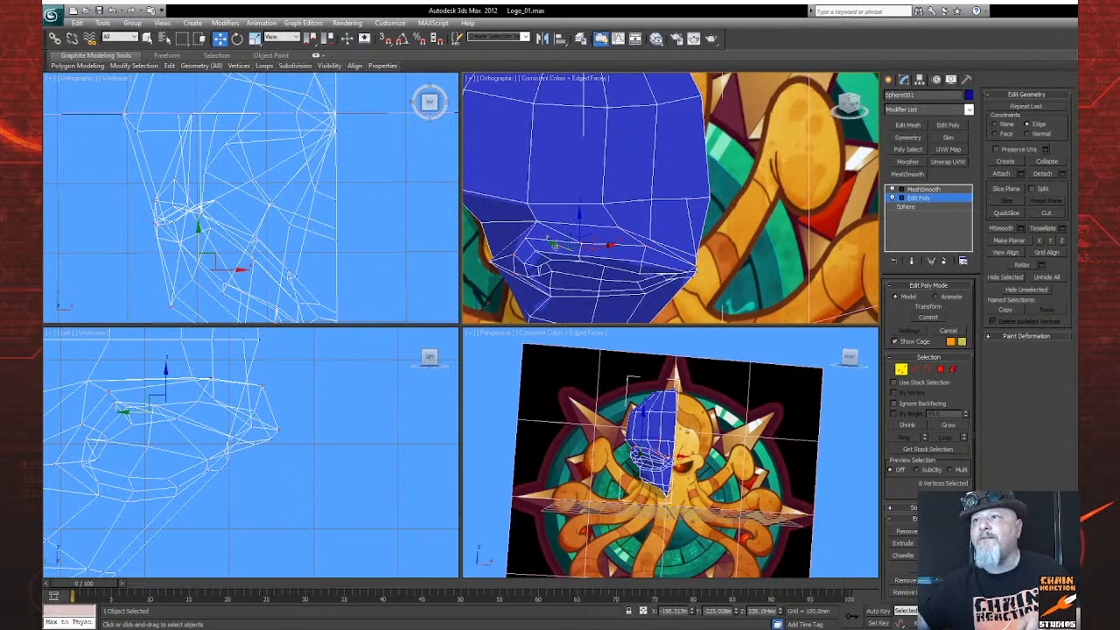
Reduce the selection to the front vertices of the upper lip and slide them back along their edges toward the head
left_click(512, 275, "ctrl")
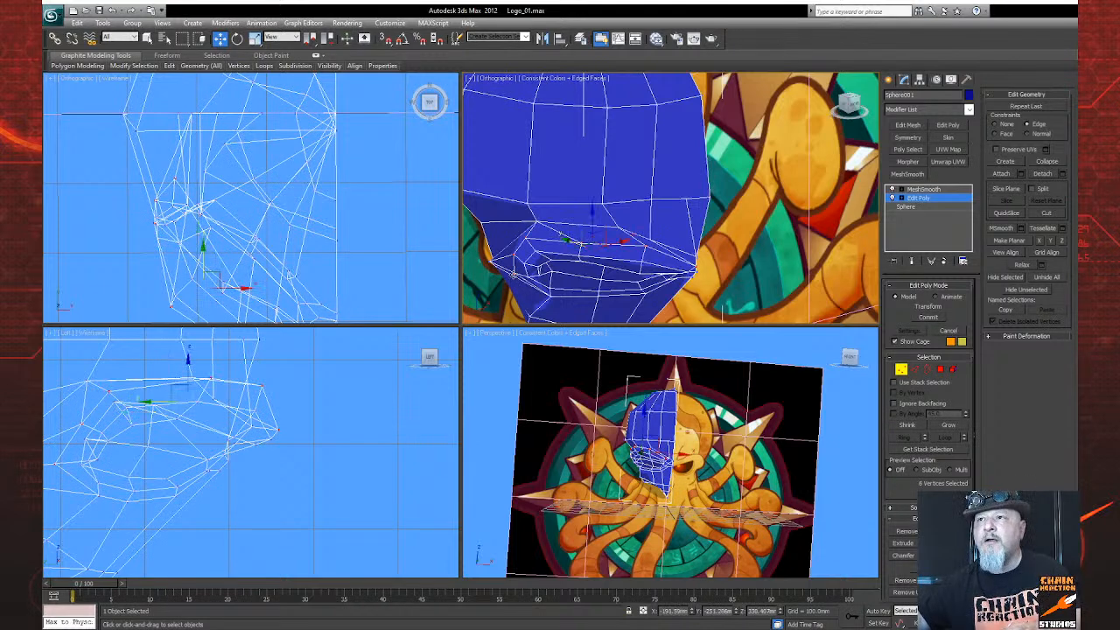
left_click(513, 253, "ctrl")
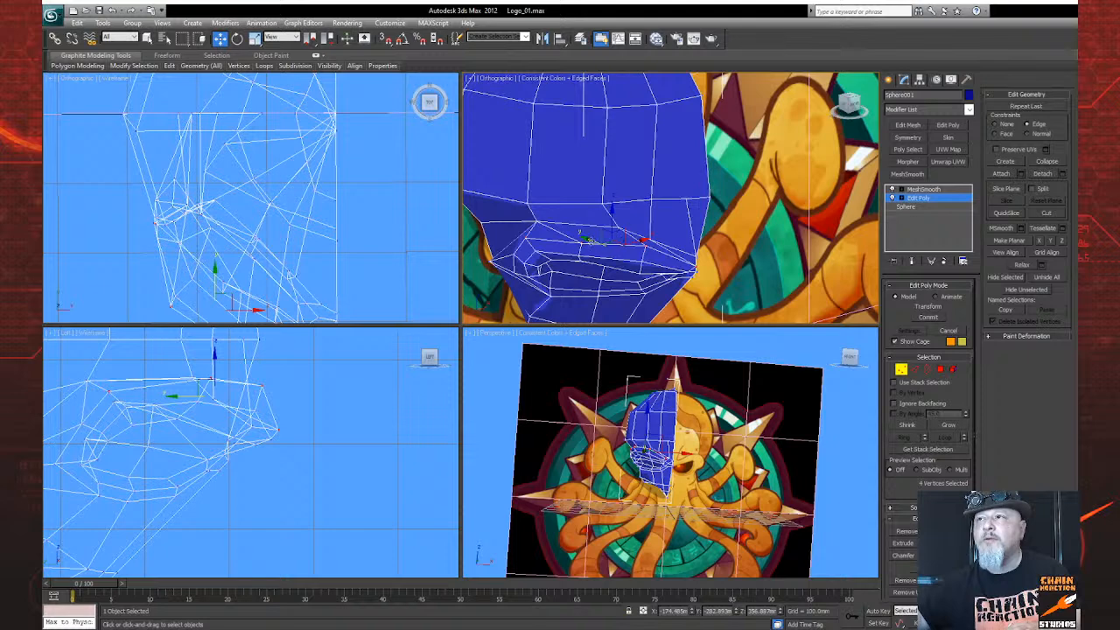
mouse_move(586, 237)
left_mouse_down()
mouse_move(580, 229)
mouse_move(583, 242)
left_mouse_up()
left_click(528, 246, "alt")
left_click_drag(617, 243, 599, 229)
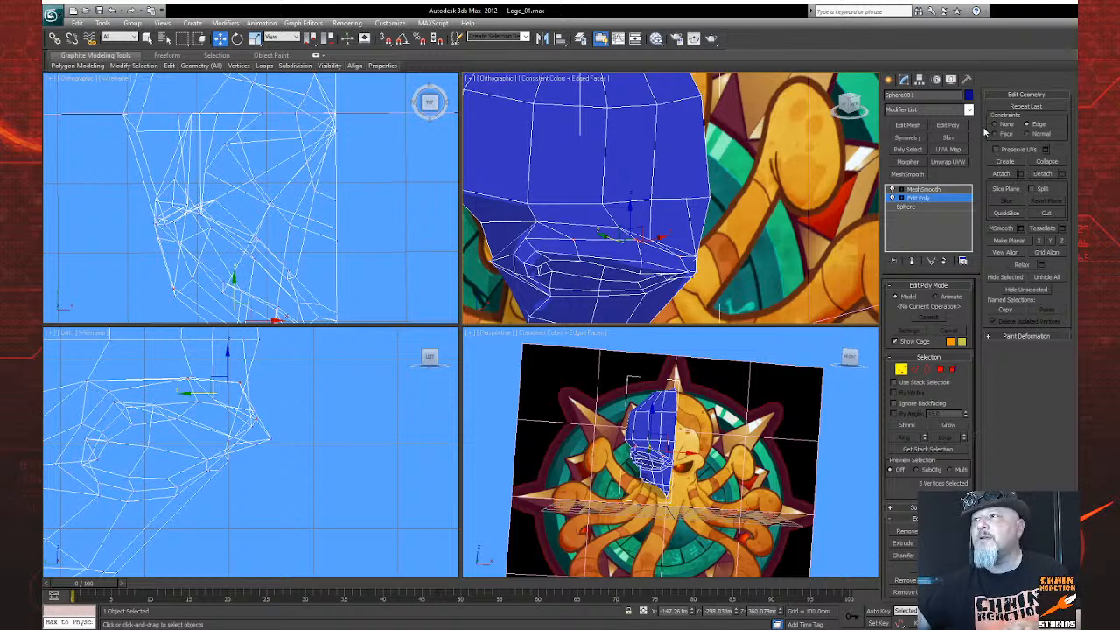
Raise the single vertex on the ridge above the upper lip slightly toward the forehead
left_click(447, 268)
left_click_drag(572, 238, 574, 200)
key("ctrl+z")
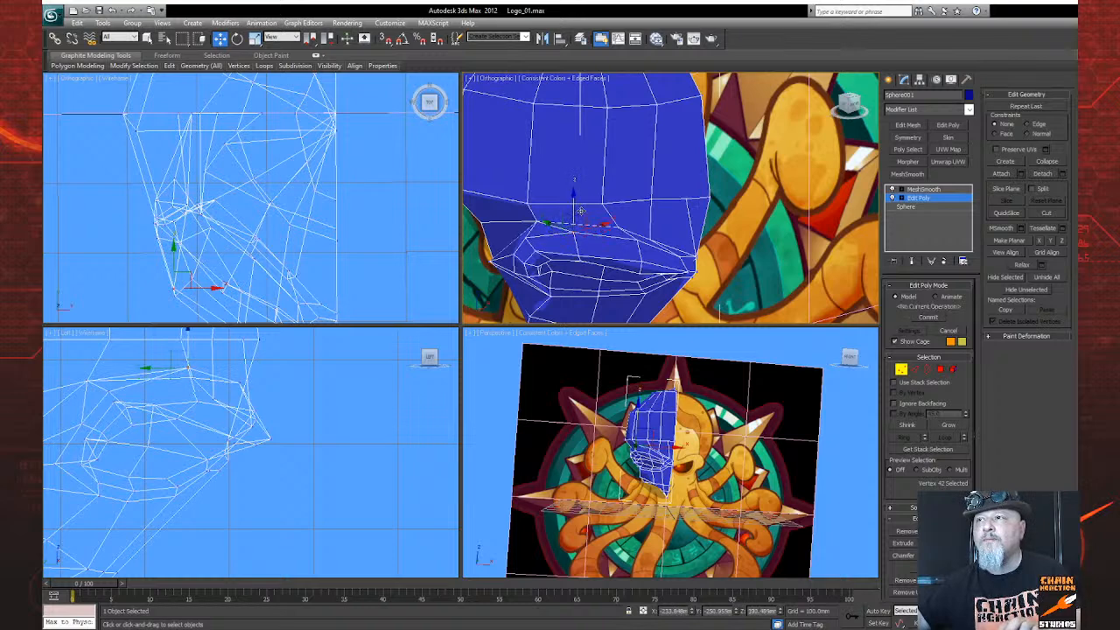
scroll(770, 204, "down", 5)
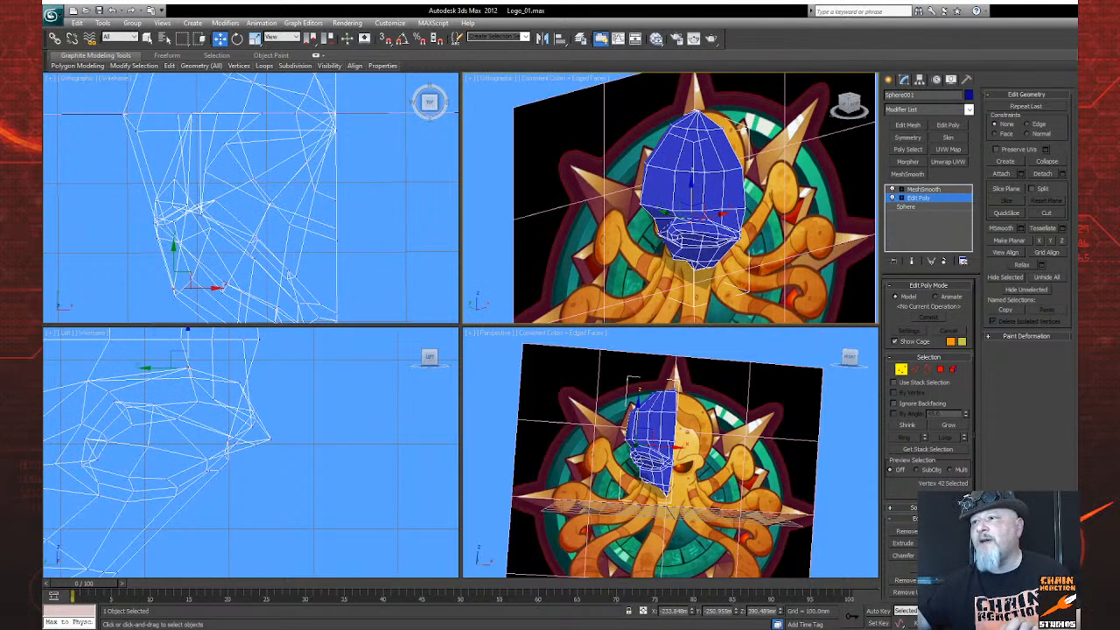
Examine the MeshSmooth result around the mouth from several sides and return to the Edit Poly level
key("ctrl+r")
left_click_drag(658, 446, 699, 435)
scroll(710, 479, "up", 5)
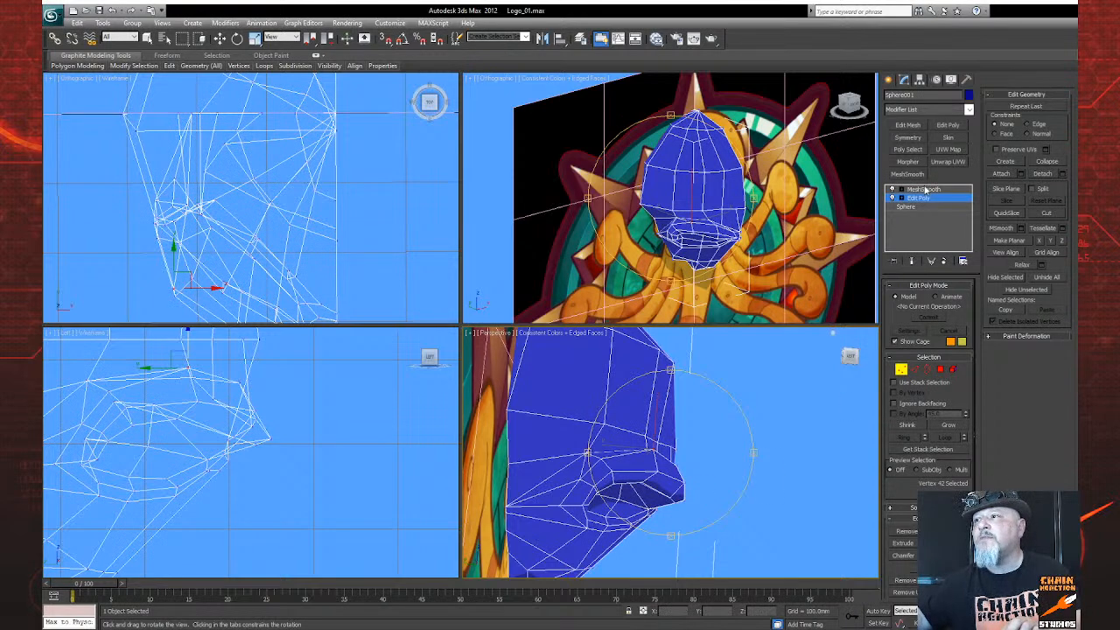
left_click(901, 368)
left_click(923, 188)
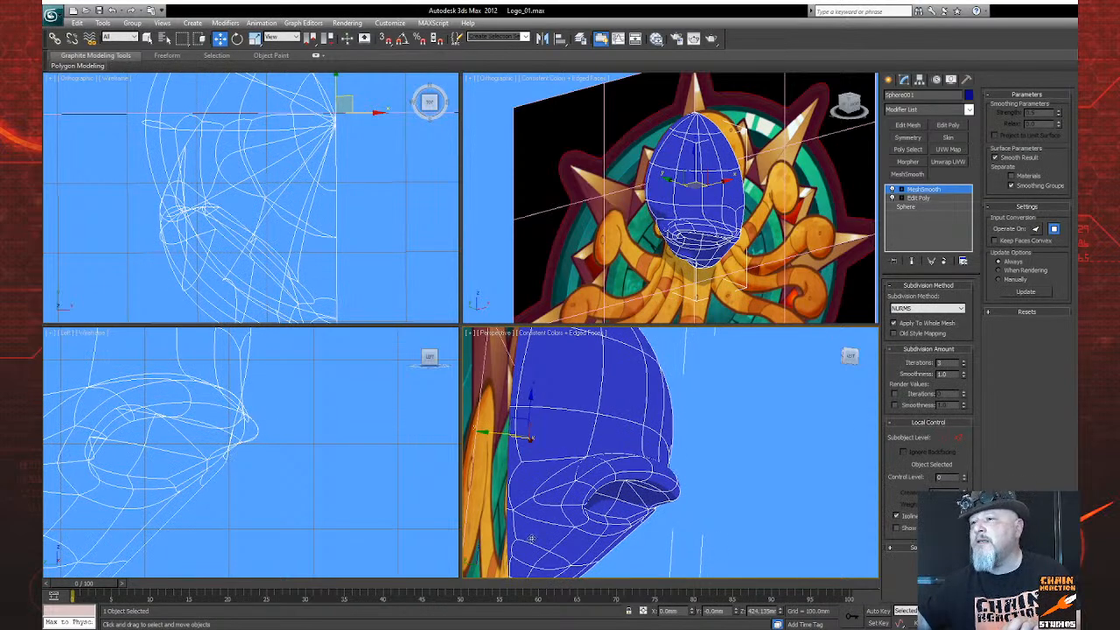
left_click(1057, 623)
left_click_drag(620, 460, 551, 453)
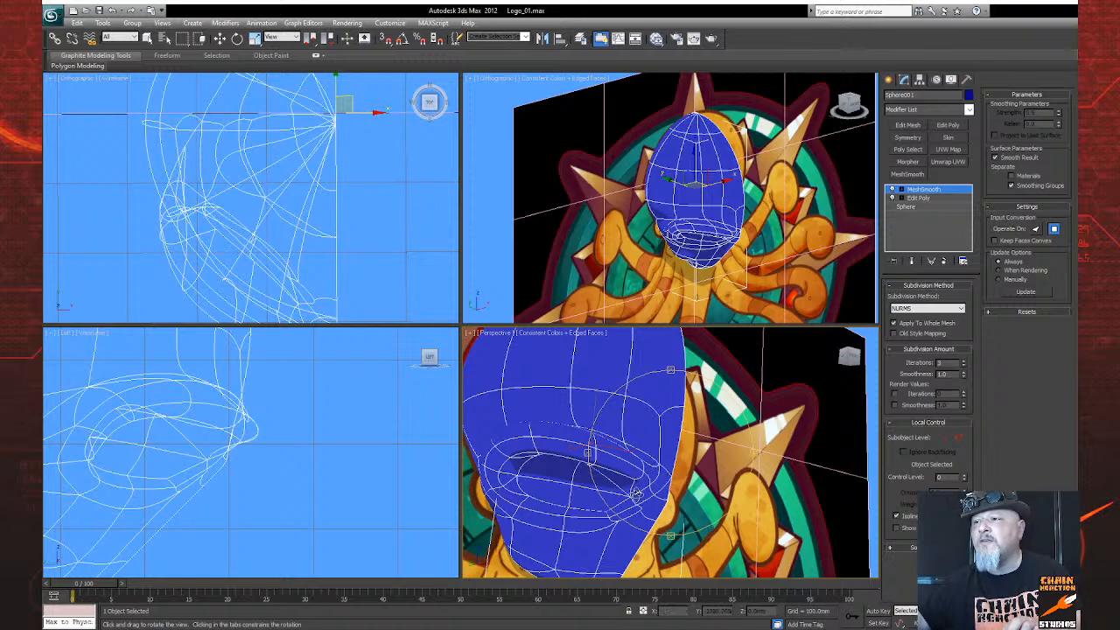
left_click_drag(633, 507, 647, 504)
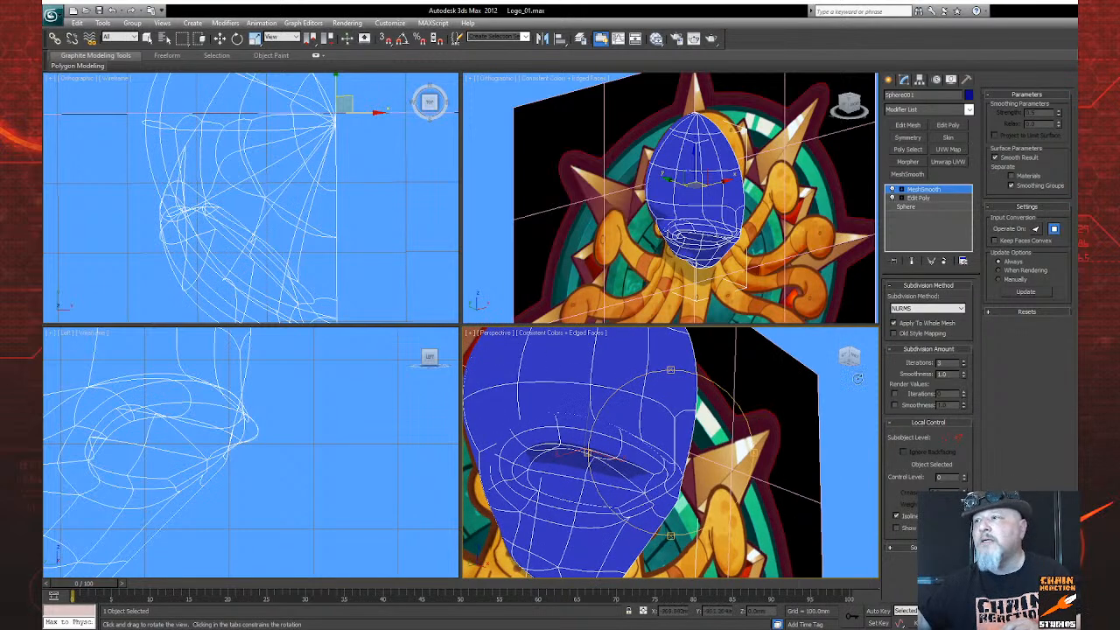
left_click(916, 198)
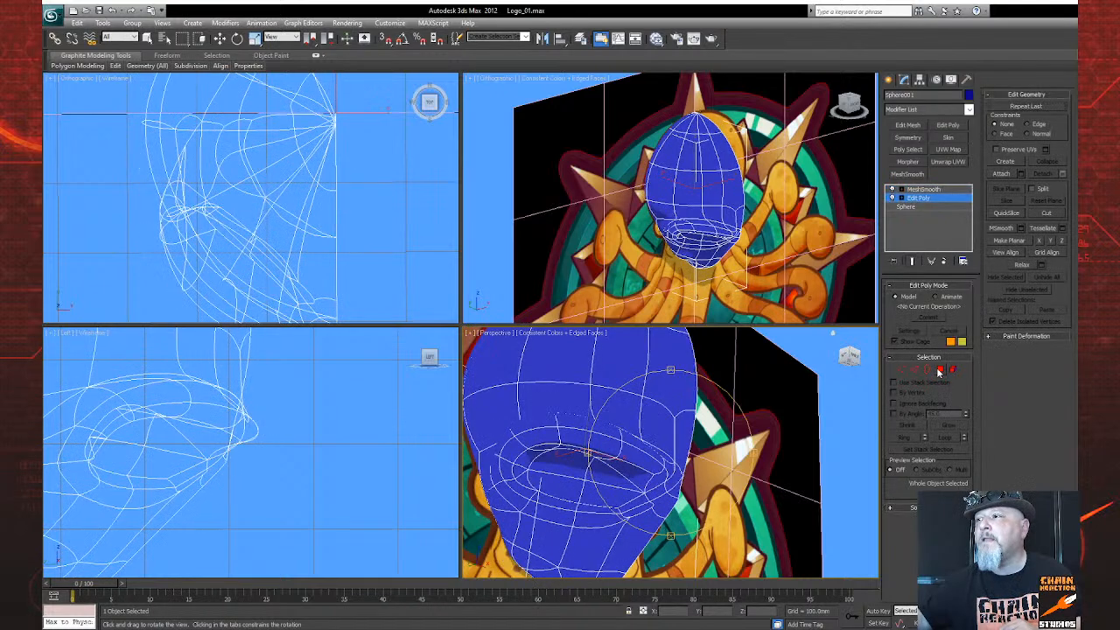
Set the smoothing groups of the two neighbouring polygons on the lower rim of the eye opening, one polygon after the other
left_click(938, 372)
left_click(665, 525)
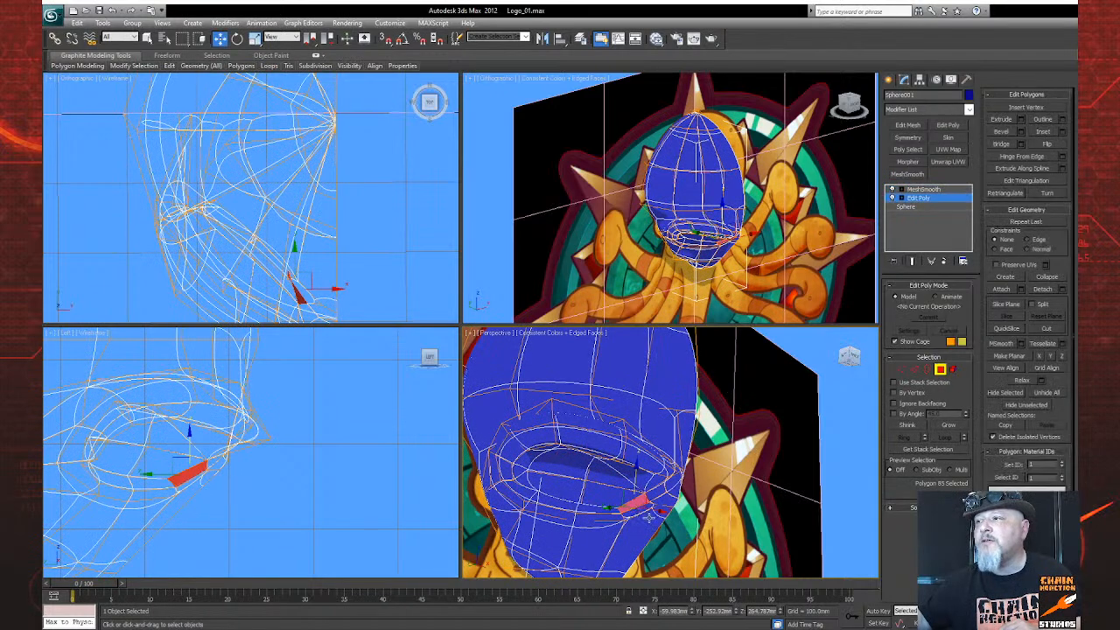
left_click(1026, 556)
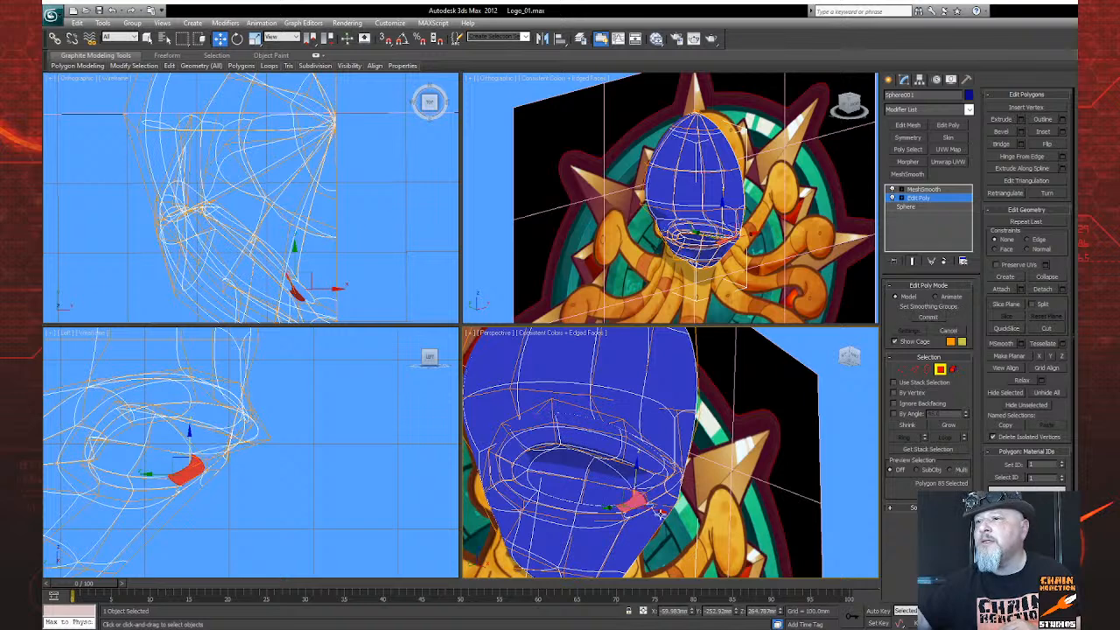
left_click(638, 514)
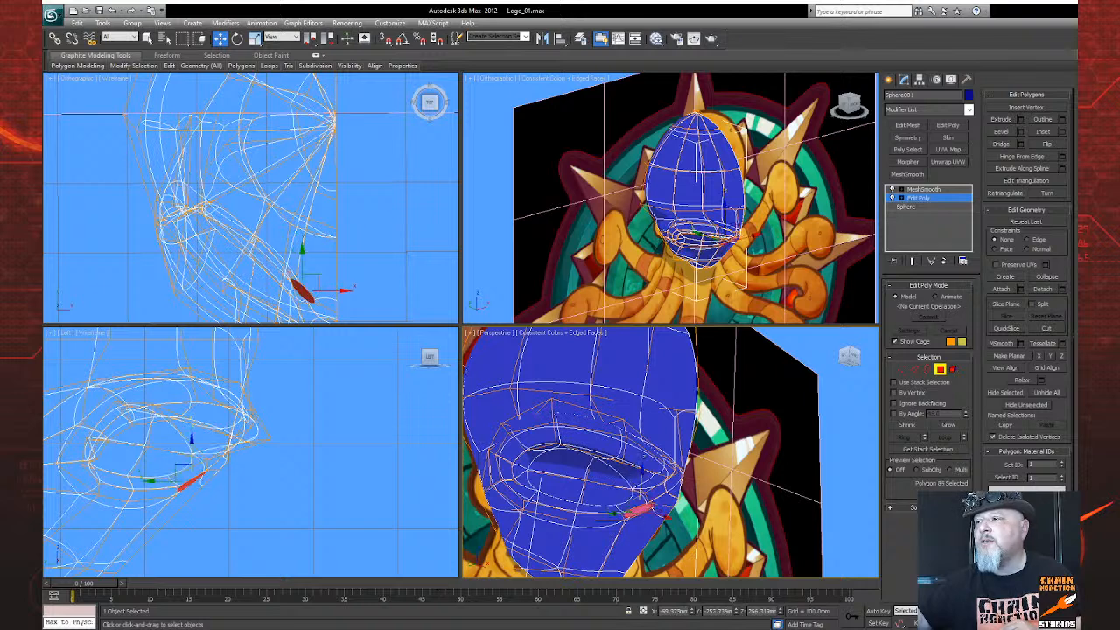
left_click(1026, 556)
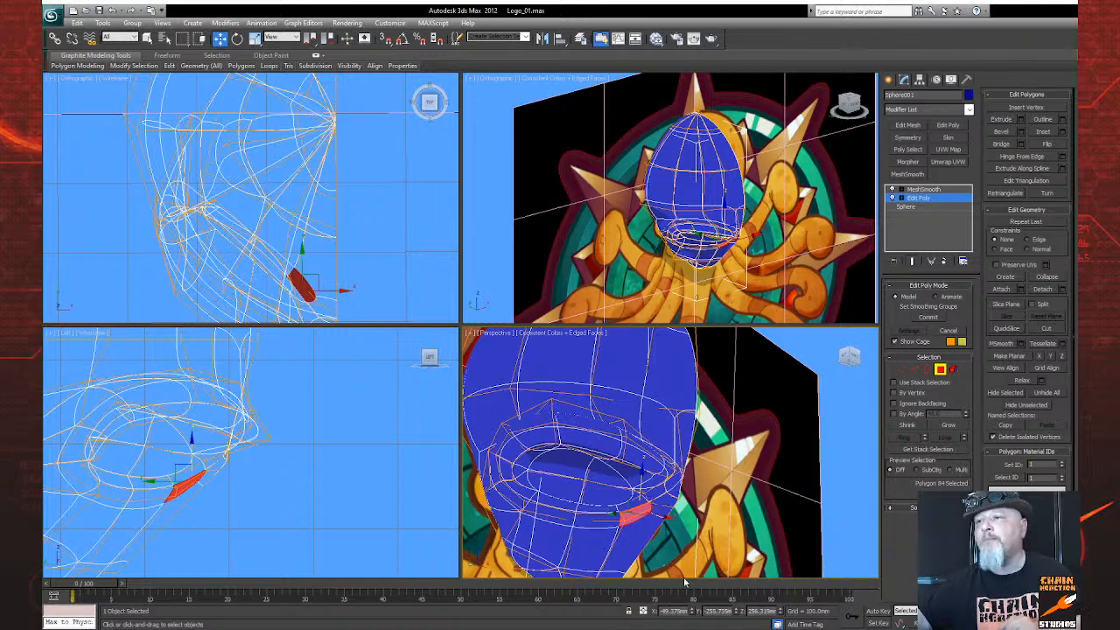
Leave polygon editing and return to the MeshSmooth level of the head half
left_click(926, 189)
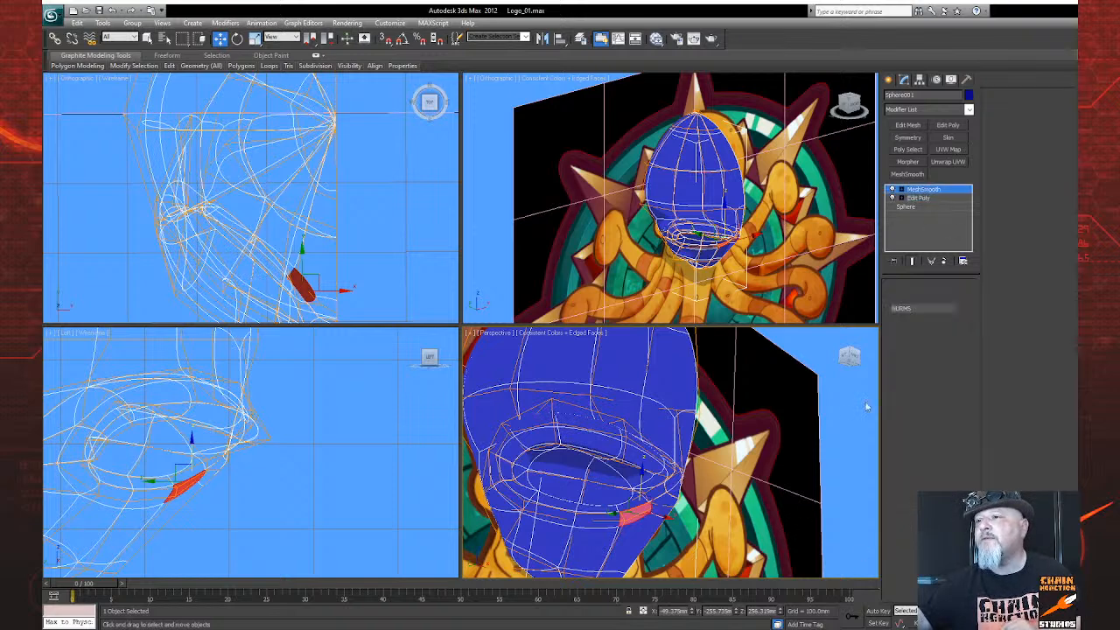
left_click(917, 198)
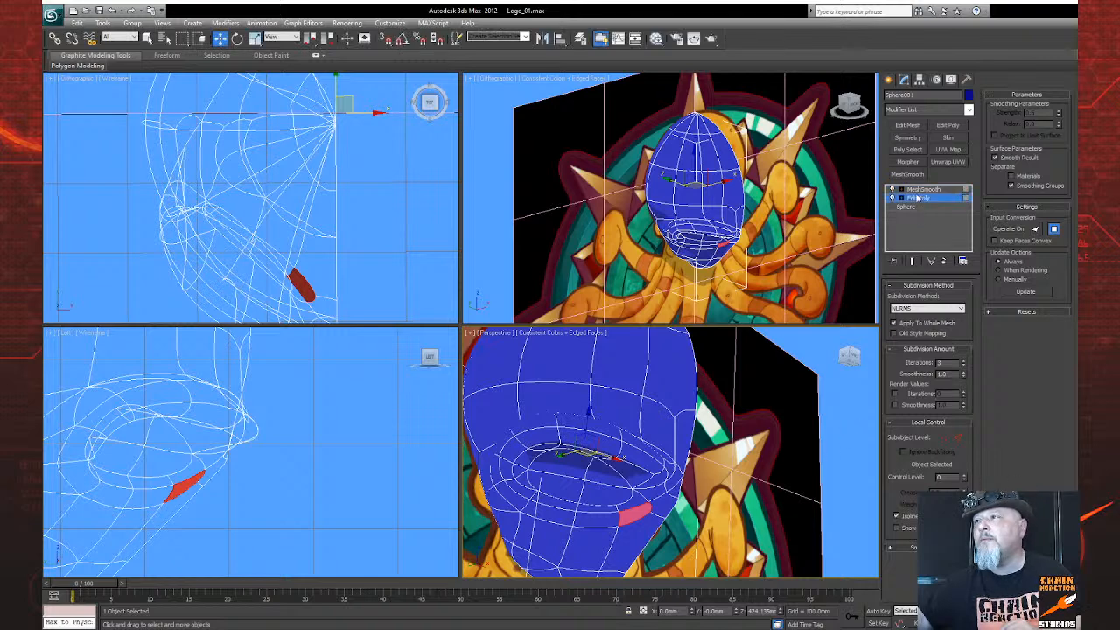
left_click(939, 368)
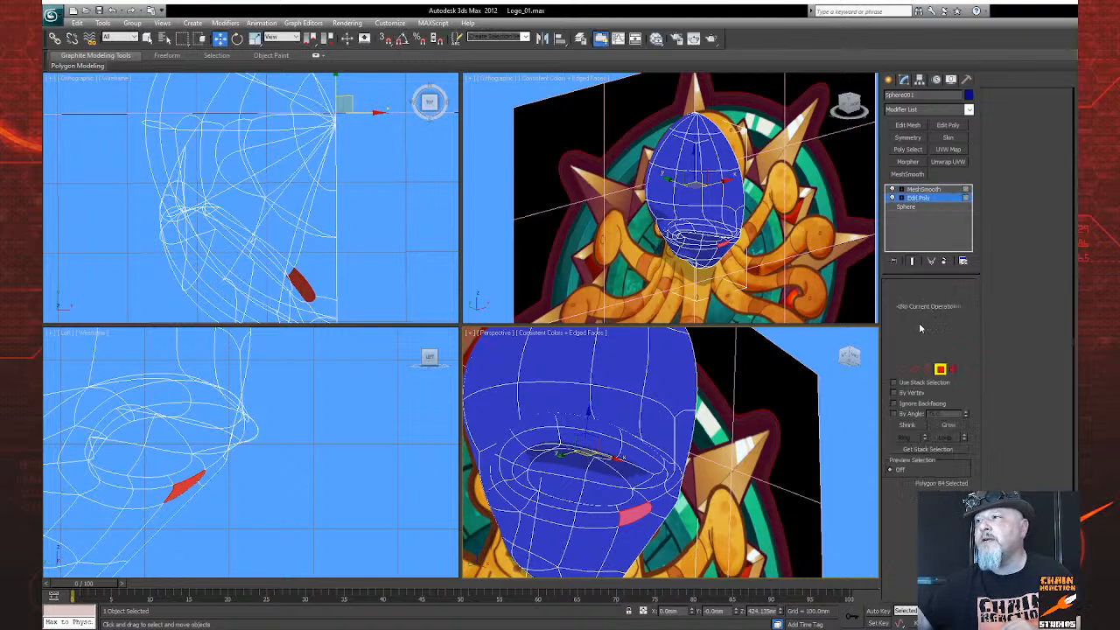
left_click(940, 369)
left_click(927, 190)
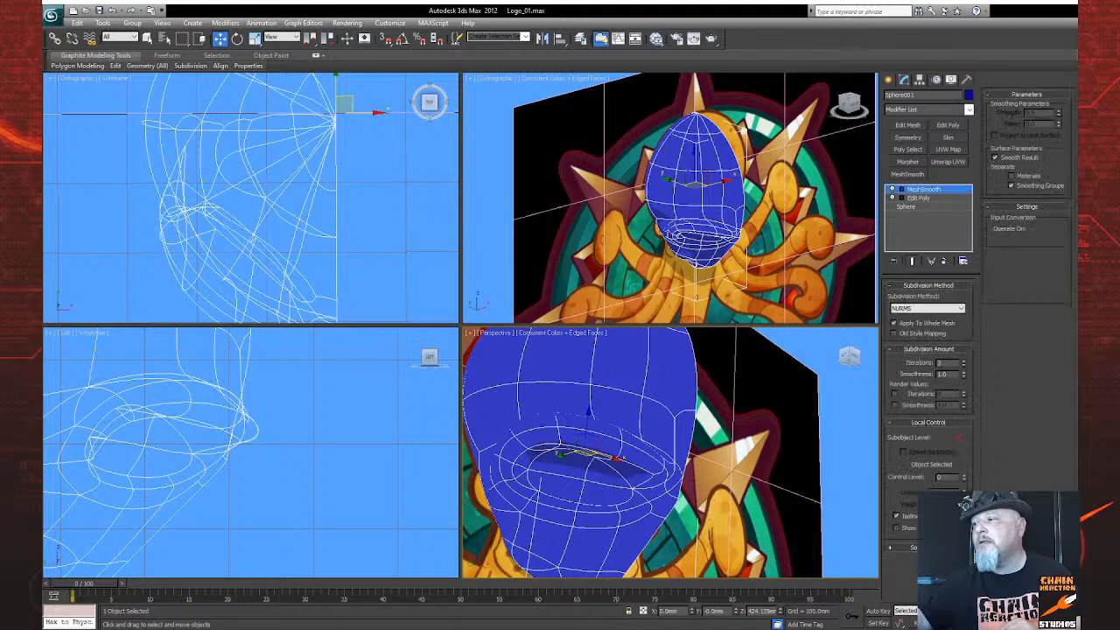
Examine the smoothed head half against the logo artwork from the front, below, above and the side
key("ctrl+r")
left_click_drag(656, 483, 683, 482)
scroll(636, 464, "down", 3)
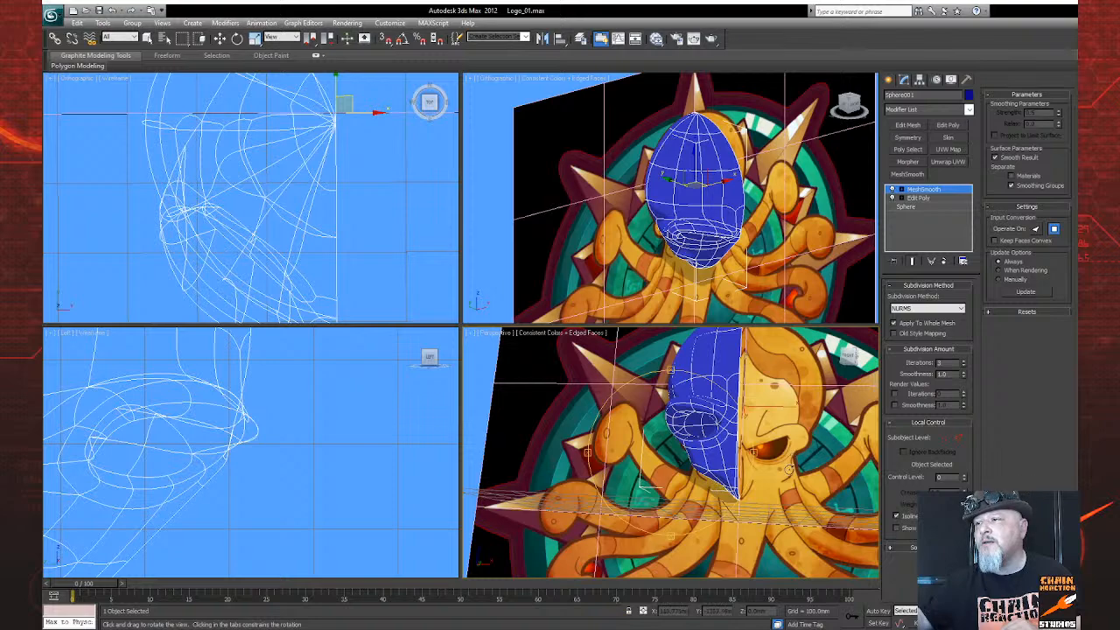
left_click_drag(752, 500, 648, 544)
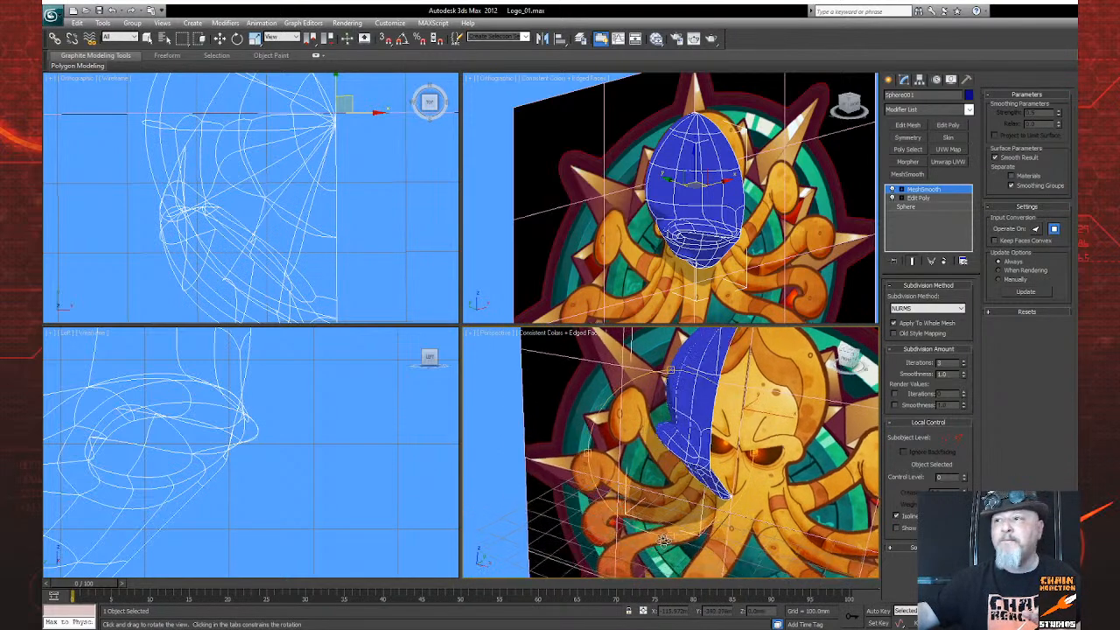
left_click_drag(664, 541, 686, 536)
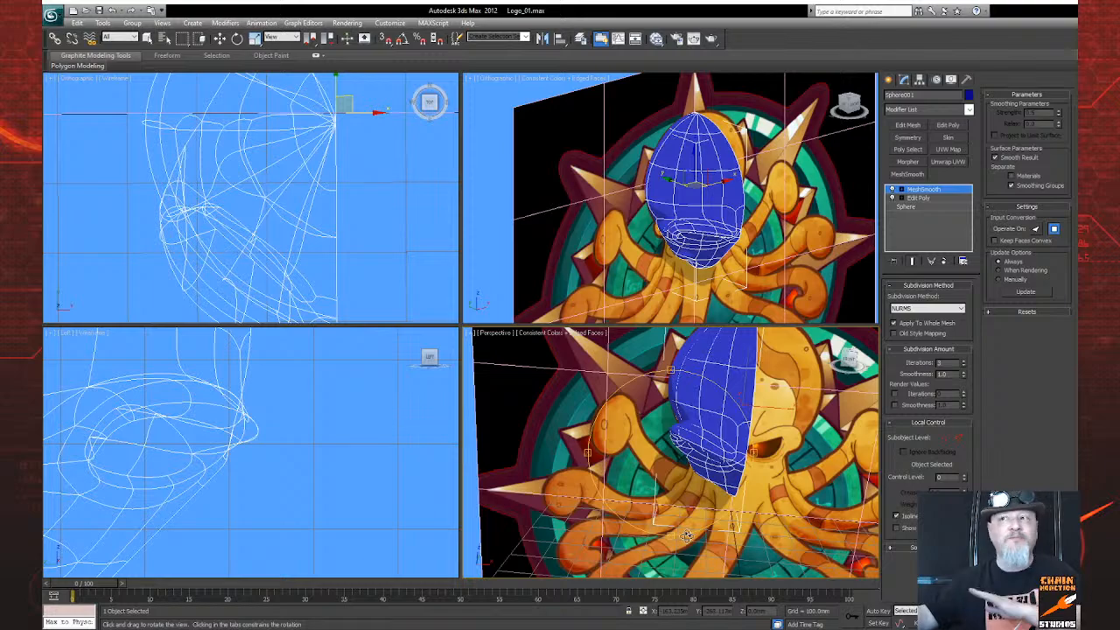
left_click_drag(700, 537, 706, 497)
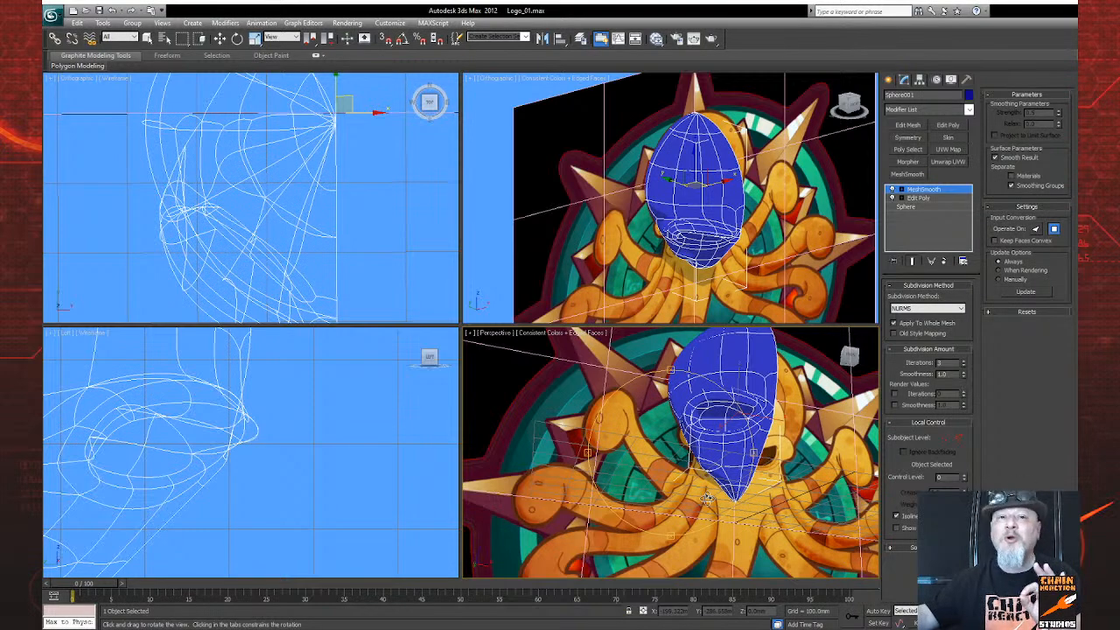
left_click_drag(707, 497, 707, 533)
left_click_drag(733, 495, 709, 503)
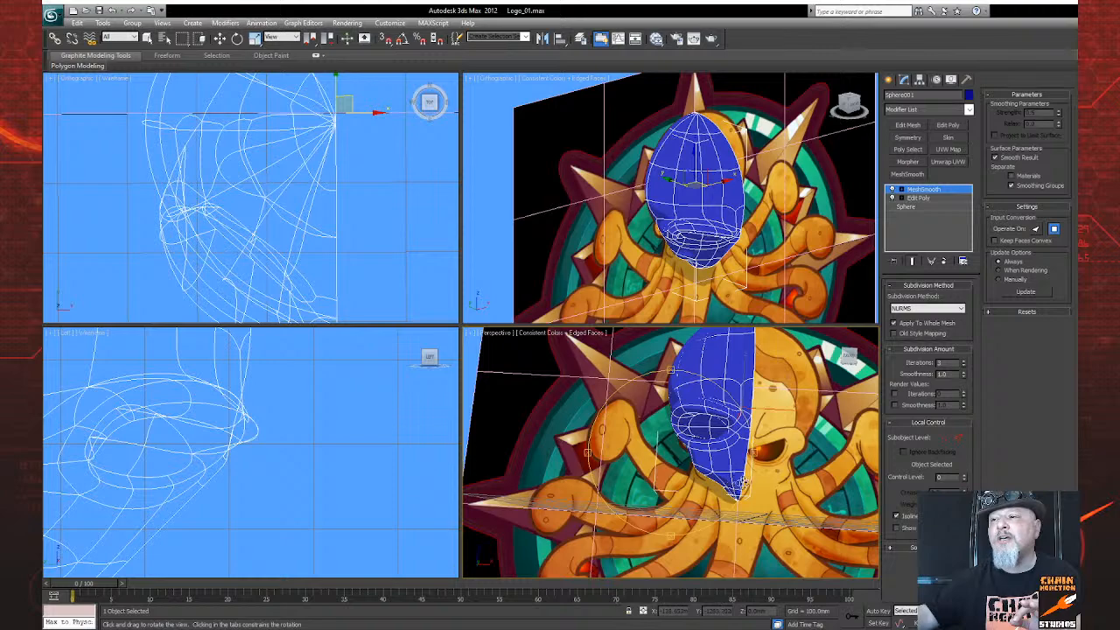
left_click_drag(721, 516, 791, 517)
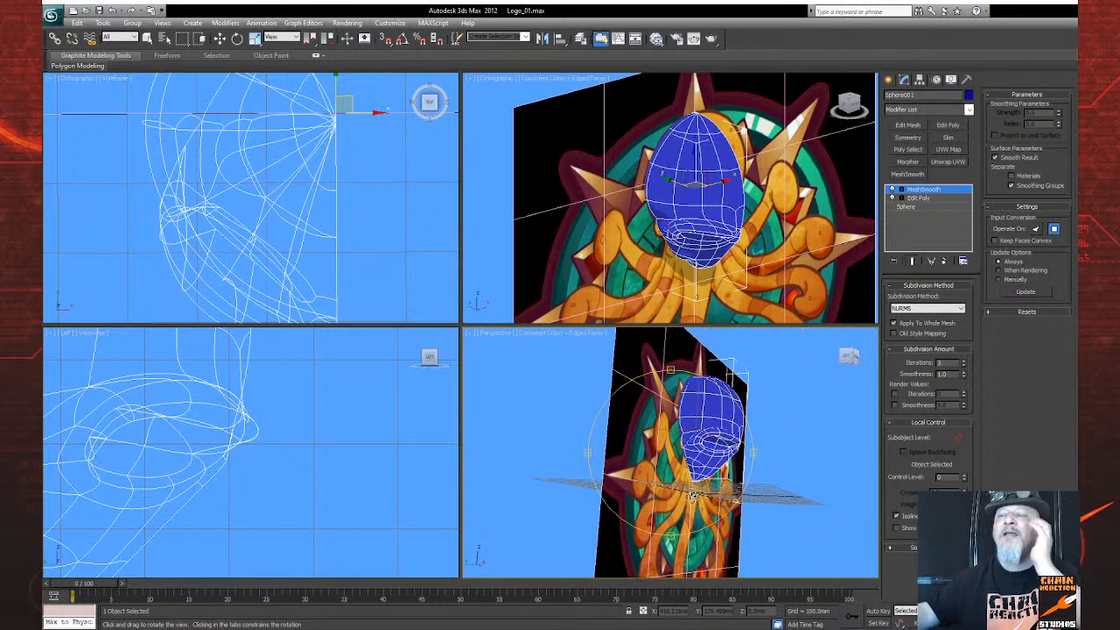
left_click_drag(690, 498, 737, 370)
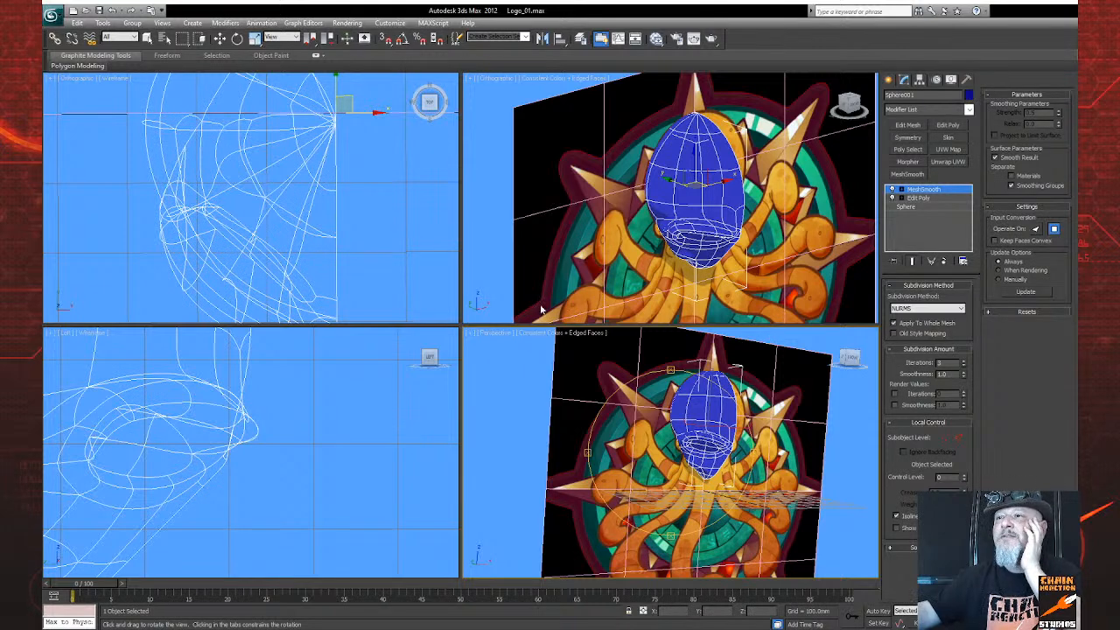
Change the head half's object color to green and frame the whole half in the viewports
key("ctrl+z")
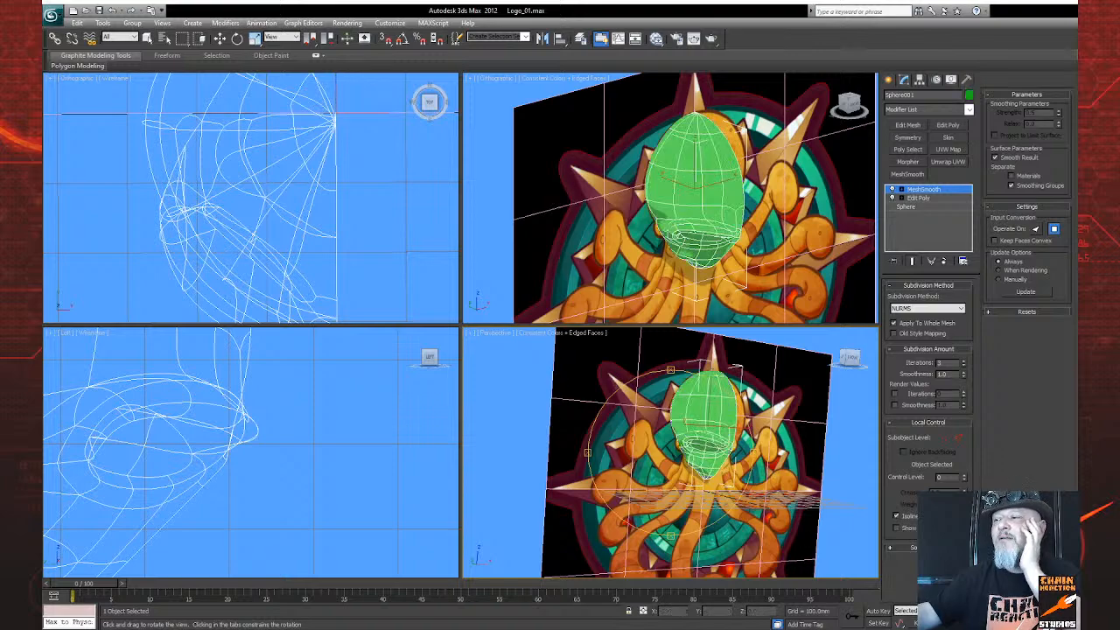
left_click_drag(687, 484, 734, 486)
left_click_drag(307, 473, 332, 506)
left_click_drag(359, 295, 322, 249)
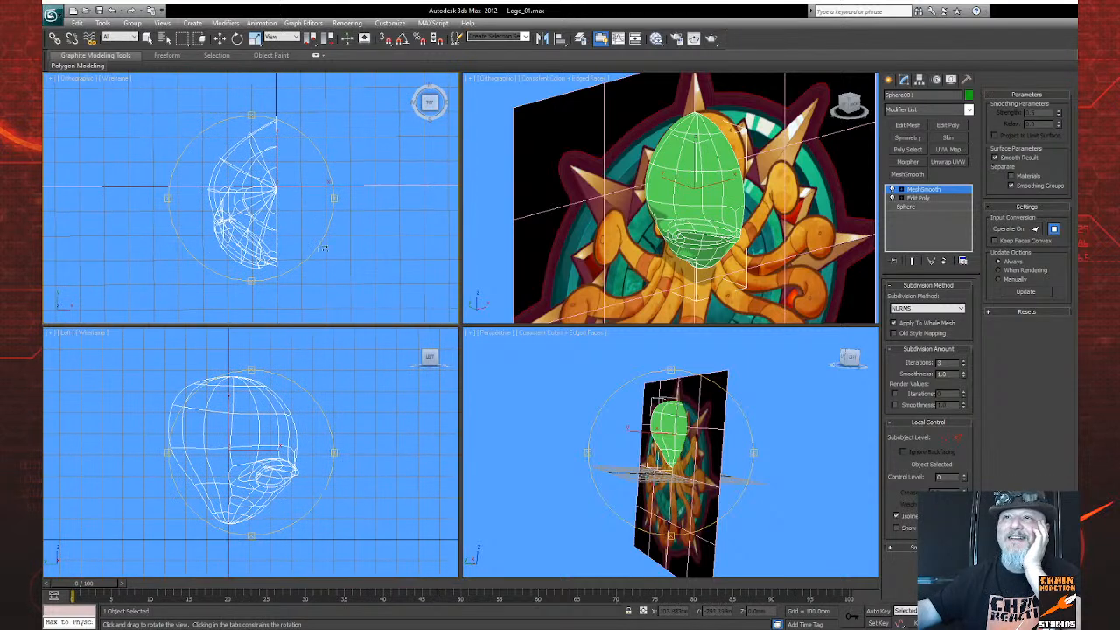
Move the two vertices at the back of the head about 21 mm backward in Y and clear the vertex selection
left_click(916, 199)
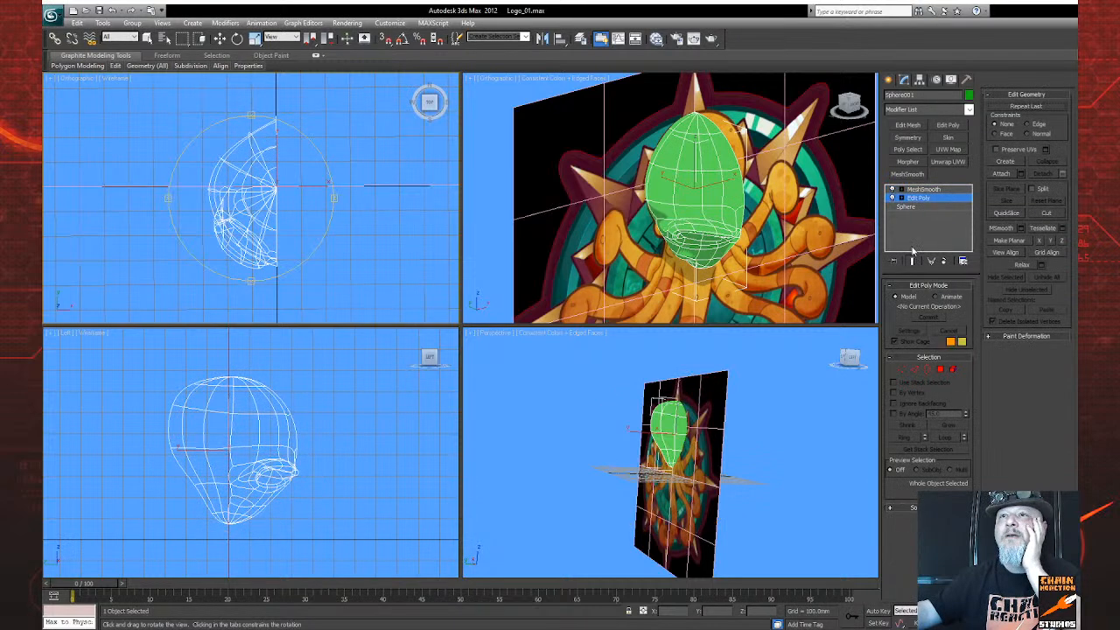
left_click(901, 369)
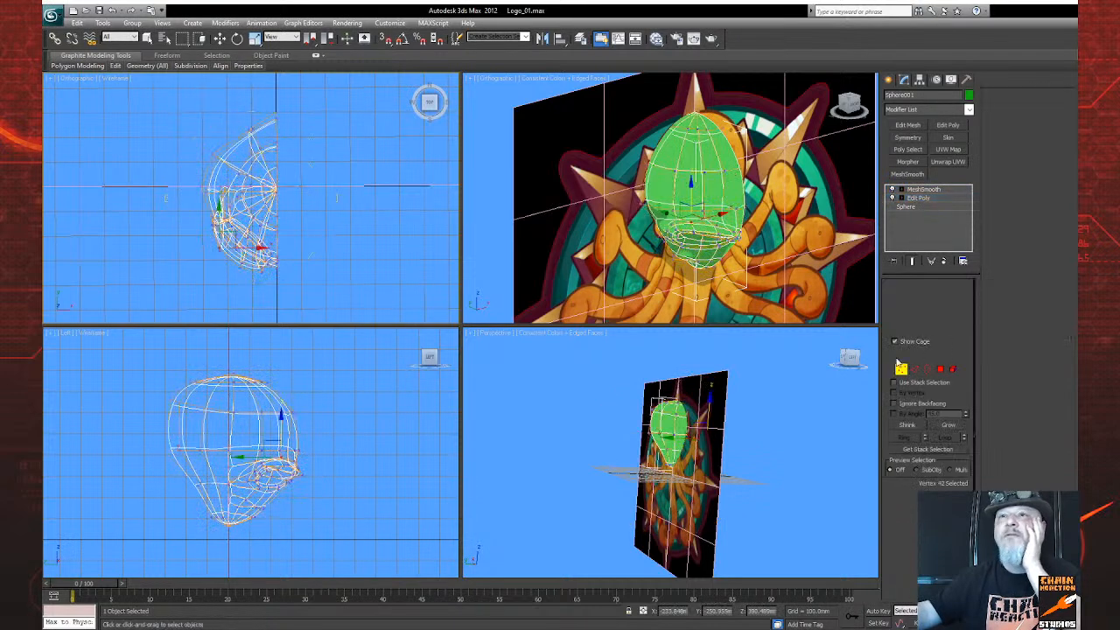
mouse_move(237, 118)
left_mouse_down()
mouse_move(266, 145)
mouse_move(251, 91)
mouse_move(266, 125)
mouse_move(250, 123)
left_mouse_up()
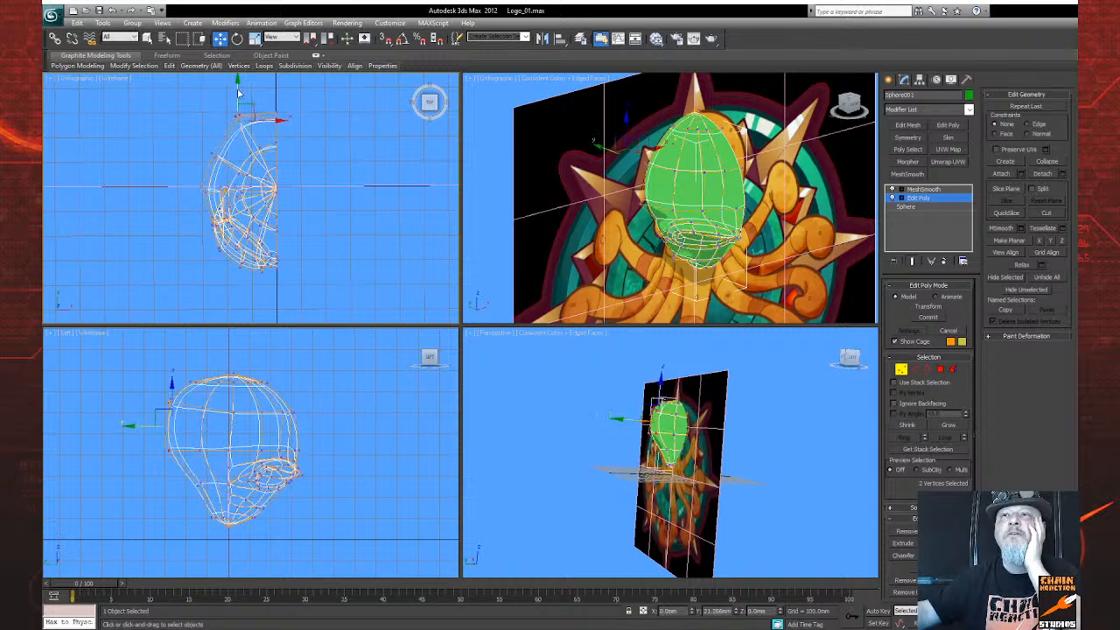
left_click(361, 227)
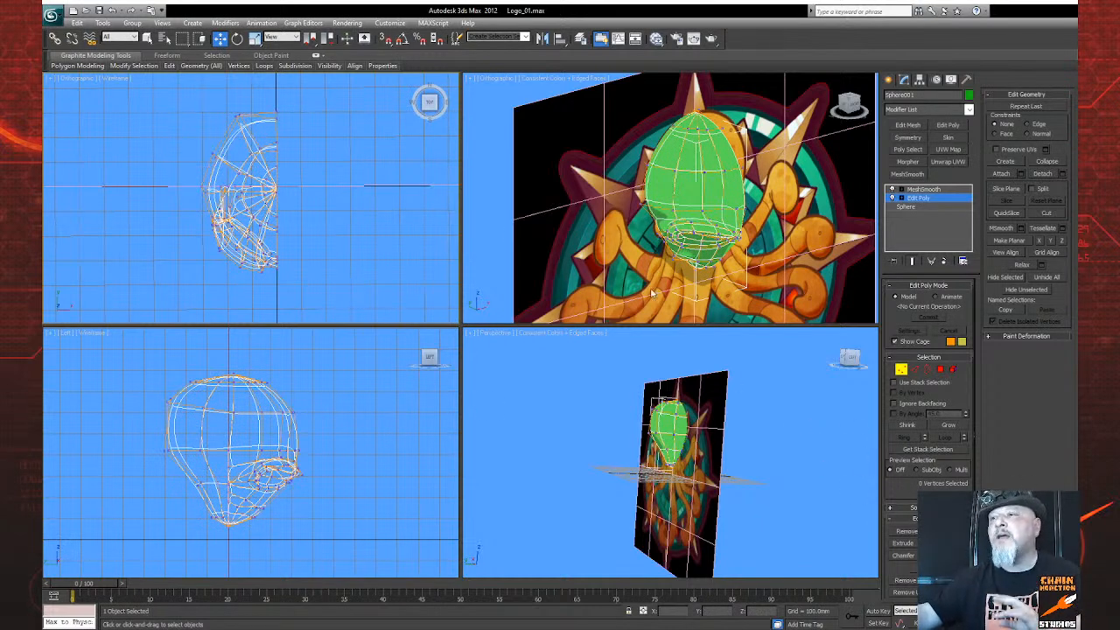
Mirror the head half across the X axis as a duplicate to form the other side, and deselect everything
left_click(888, 79)
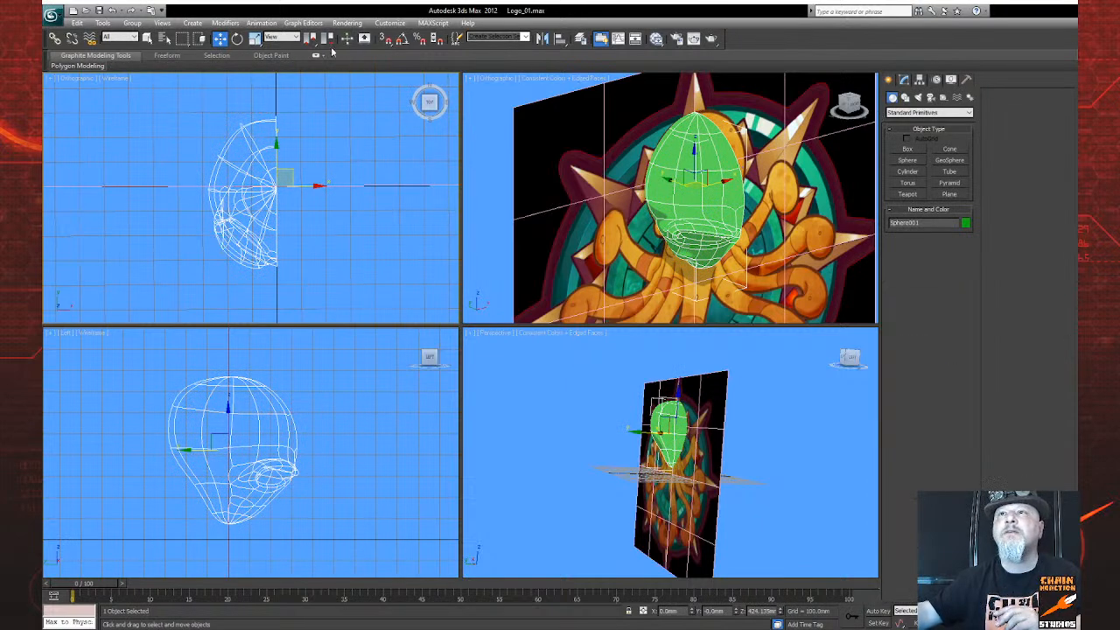
left_click(543, 39)
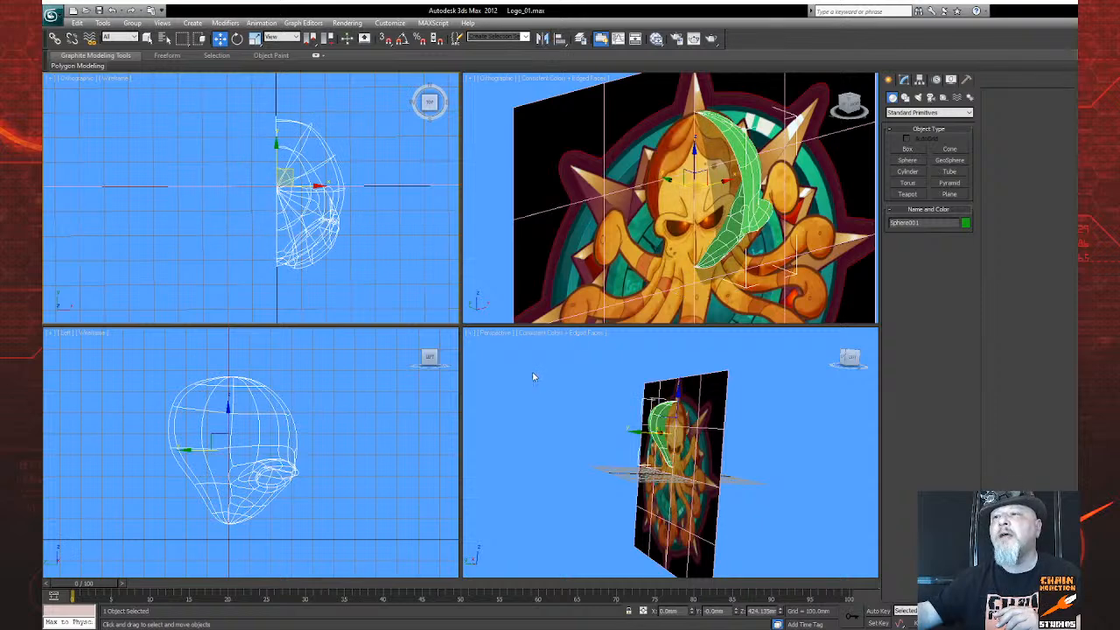
key("Return")
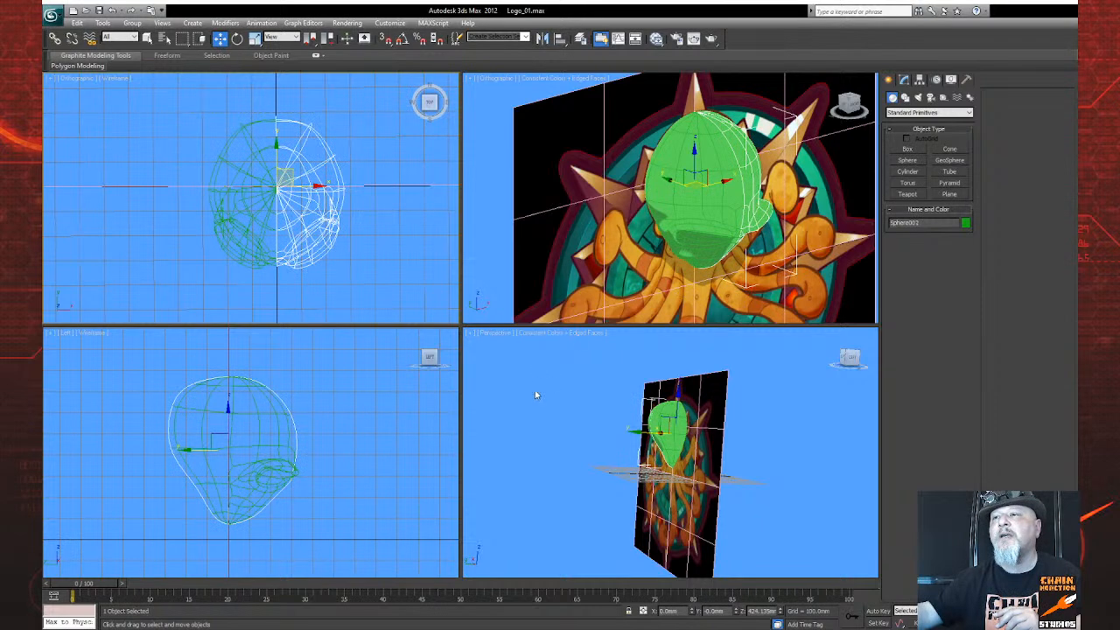
left_click(1055, 623)
left_click_drag(670, 473, 563, 453)
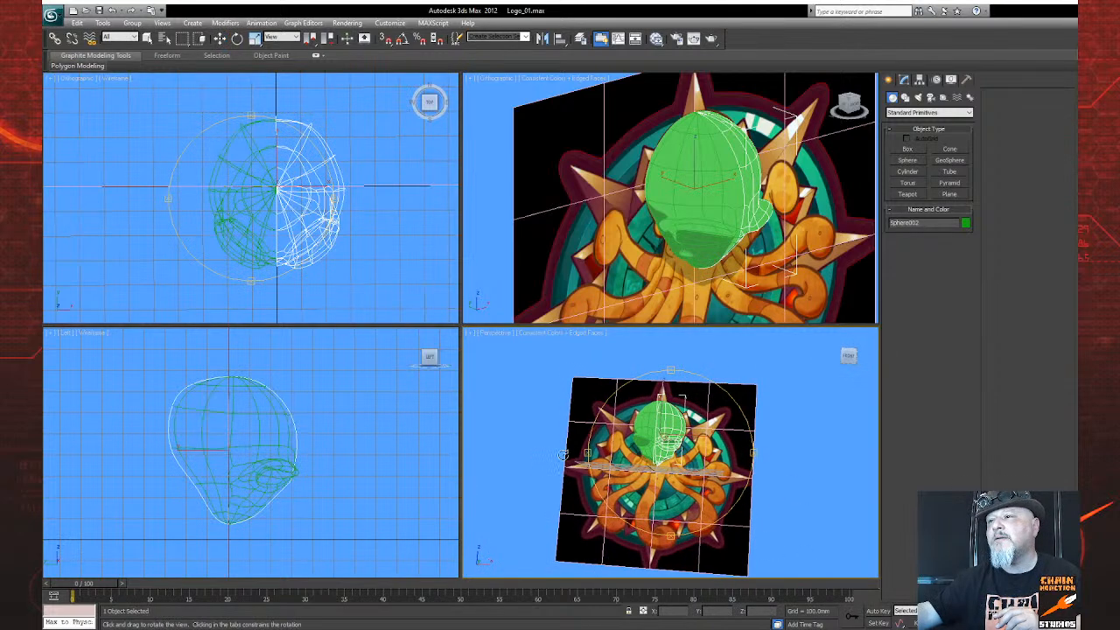
right_click(795, 389)
left_click(836, 455)
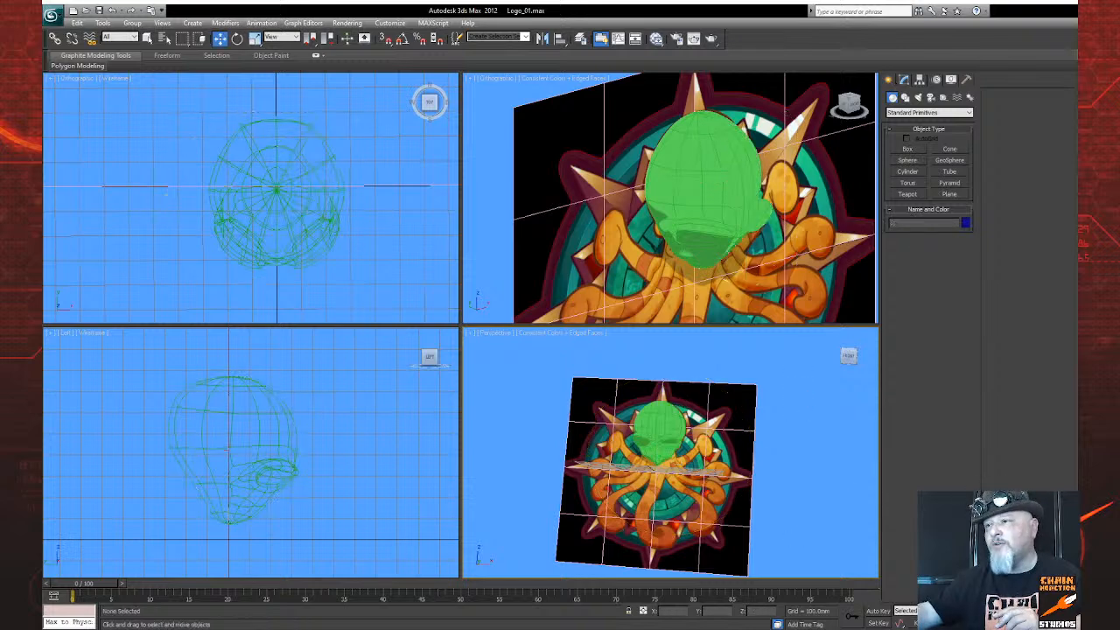
Switch the perspective viewport's shading to Realistic with edged faces for a close view of the full head
key("ctrl+r")
left_click_drag(651, 474, 588, 446)
scroll(671, 459, "up", 5)
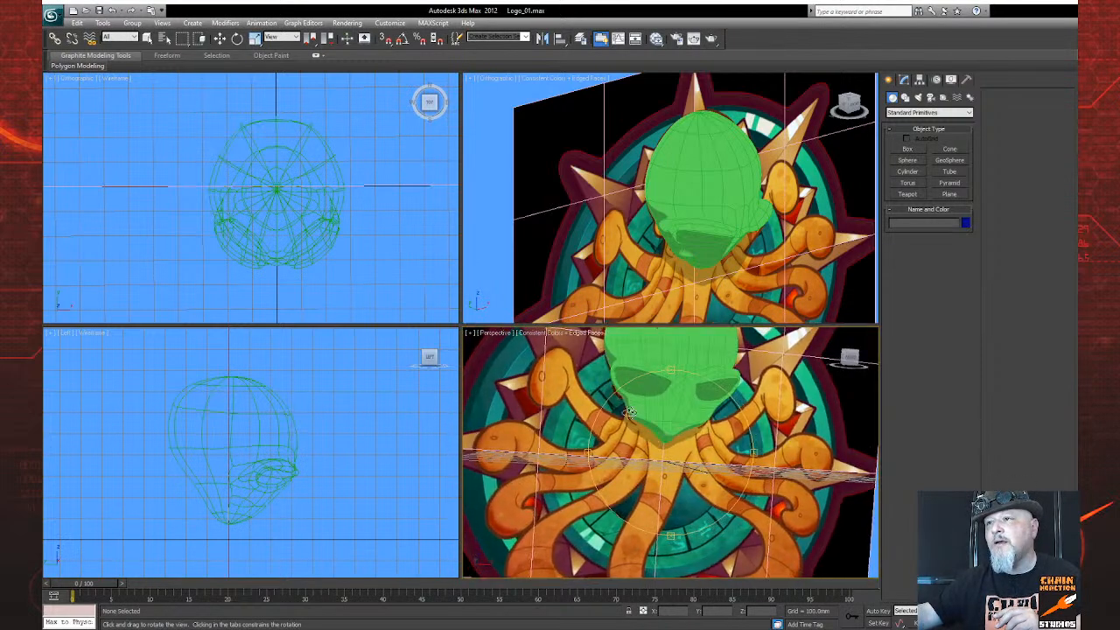
left_click(576, 351)
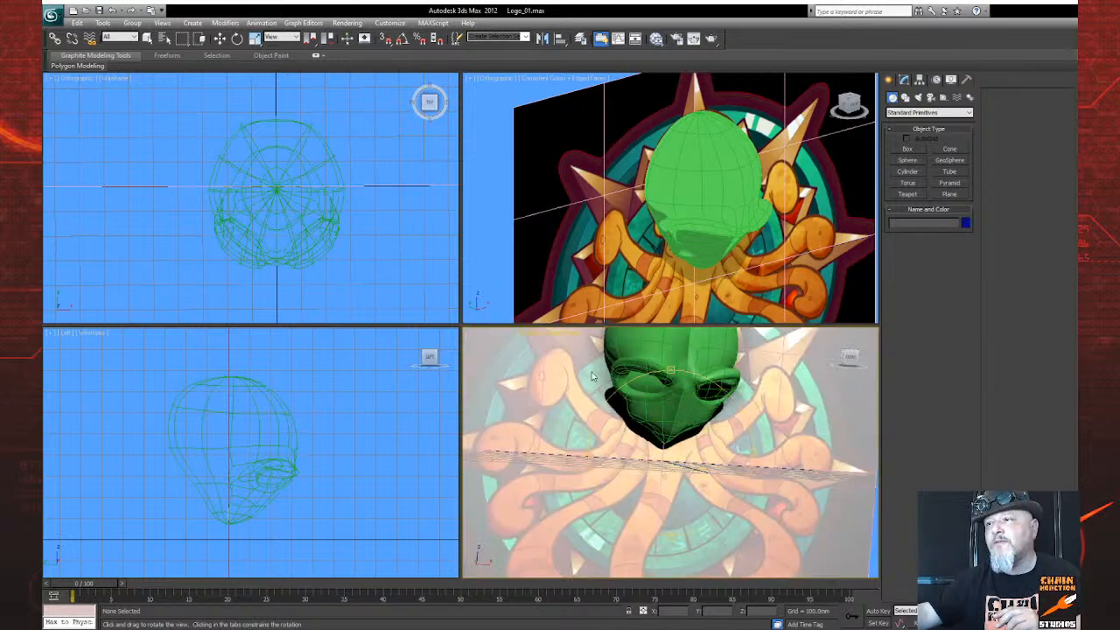
Examine the shaded, mirrored head from the front, back and close up around the eye opening, center seam and chin
left_click_drag(660, 415, 630, 454)
left_click_drag(645, 496, 679, 407)
left_click_drag(691, 517, 841, 508)
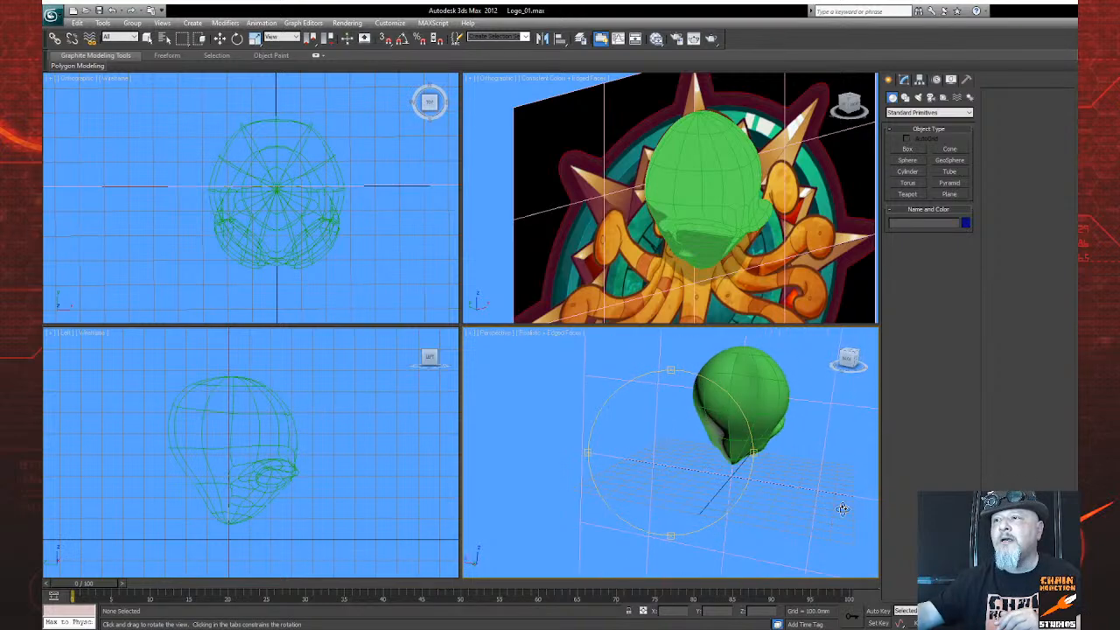
left_click_drag(721, 537, 682, 487)
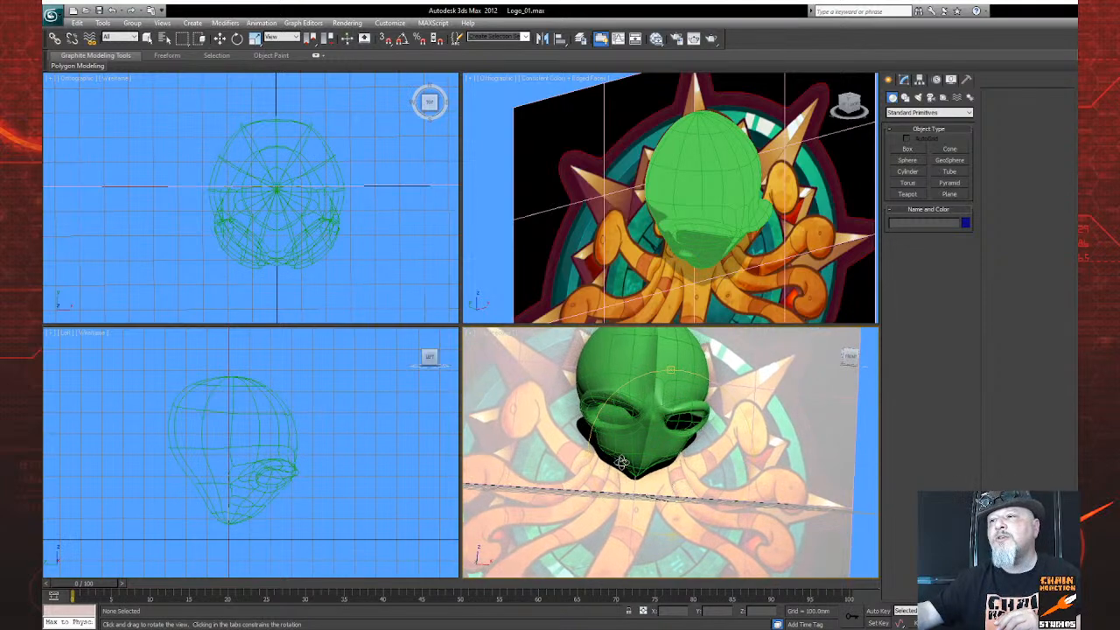
left_click_drag(637, 493, 600, 500)
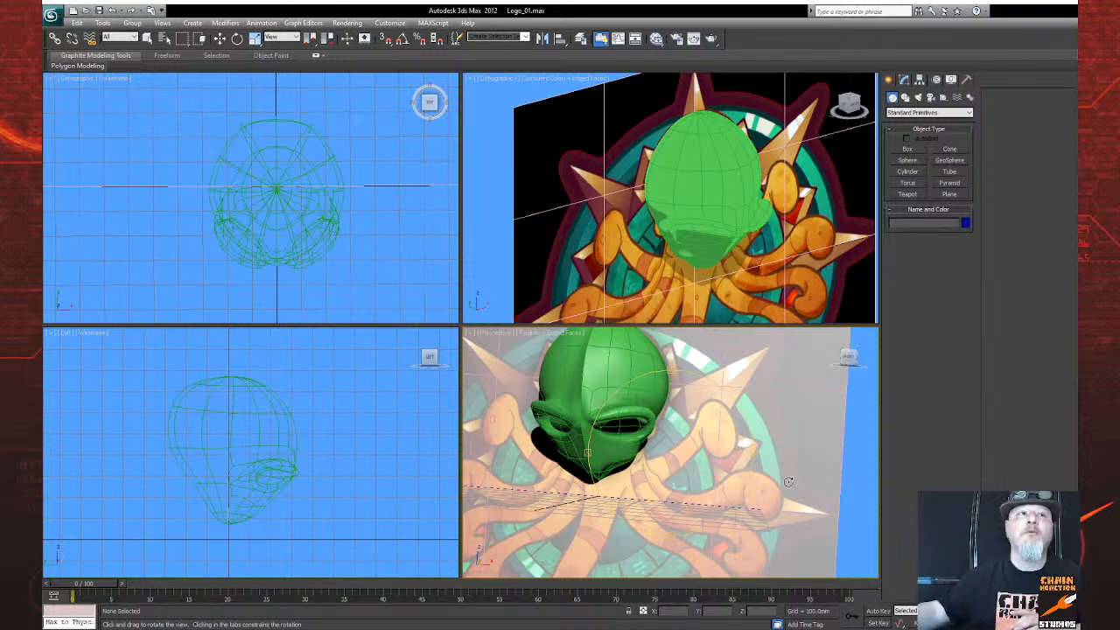
left_click_drag(699, 409, 752, 439)
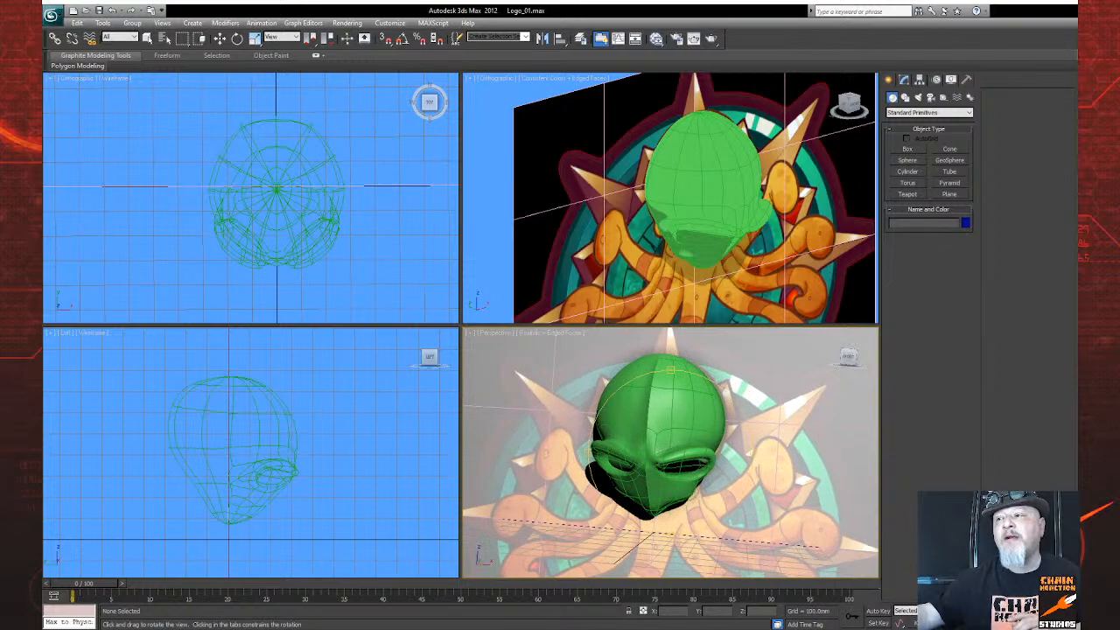
left_click_drag(656, 525, 696, 487)
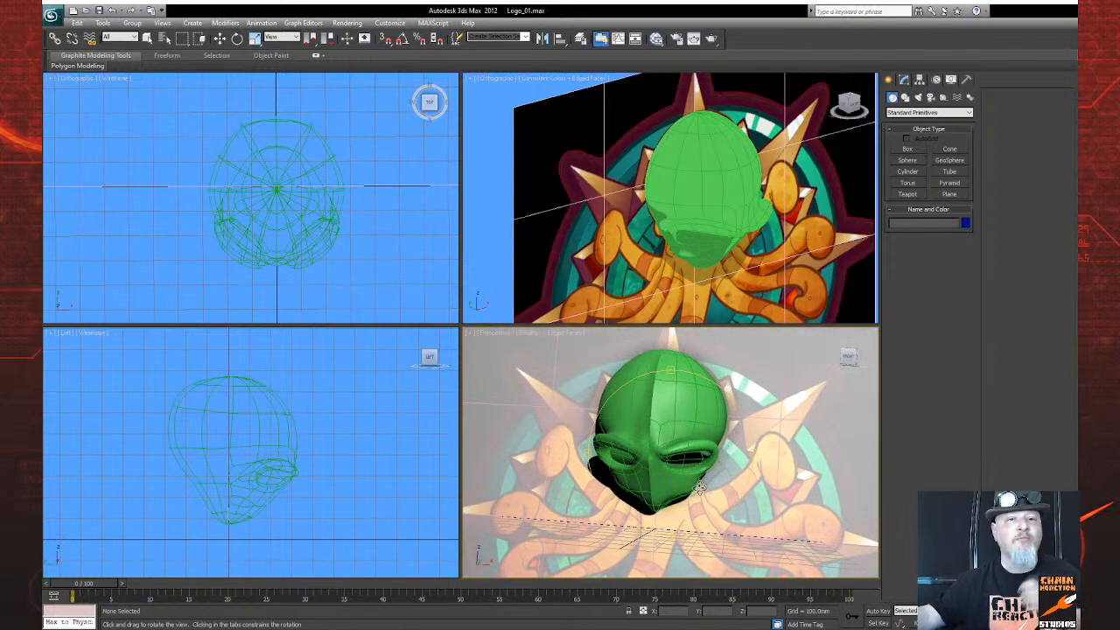
left_click_drag(672, 495, 625, 460)
scroll(728, 471, "up", 5)
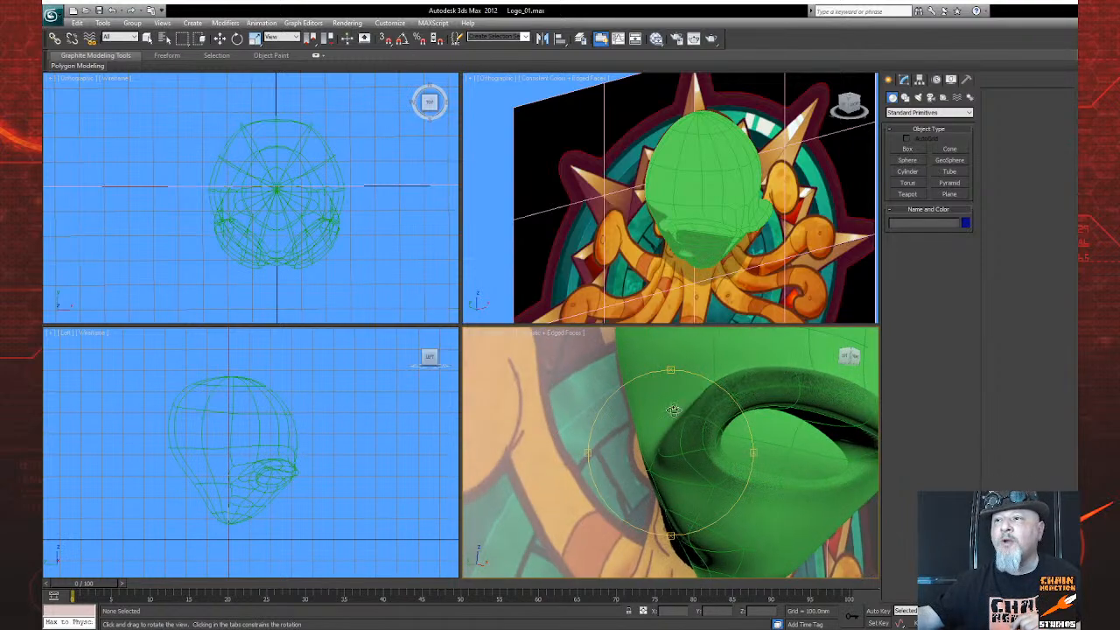
left_click_drag(691, 487, 672, 472)
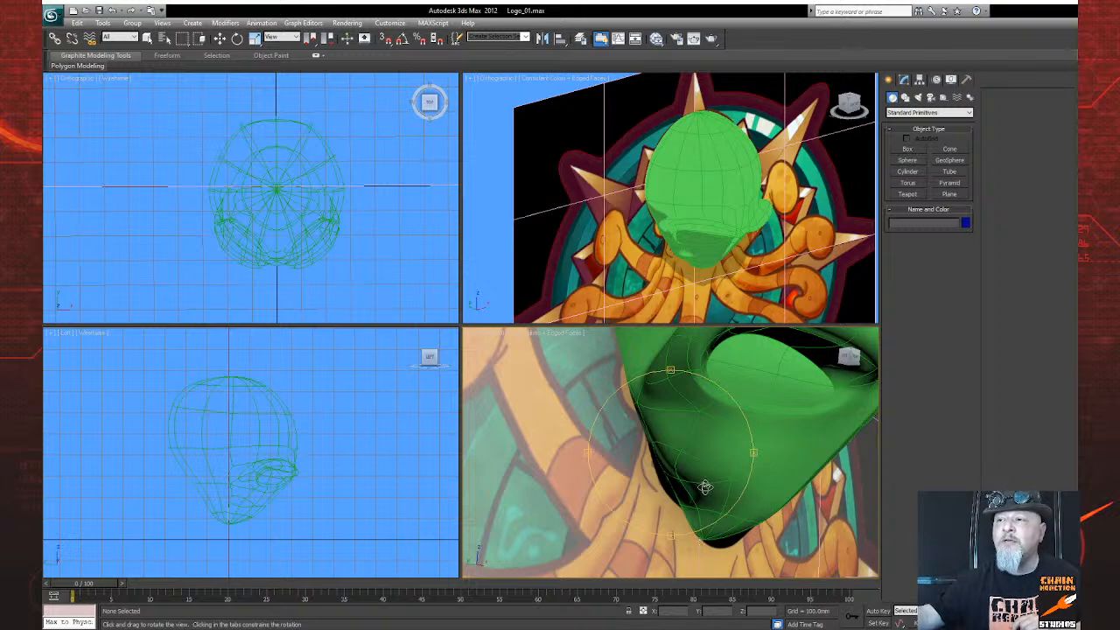
Examine the shaded full head against the logo artwork from the back, side and front
left_click_drag(687, 531, 793, 455)
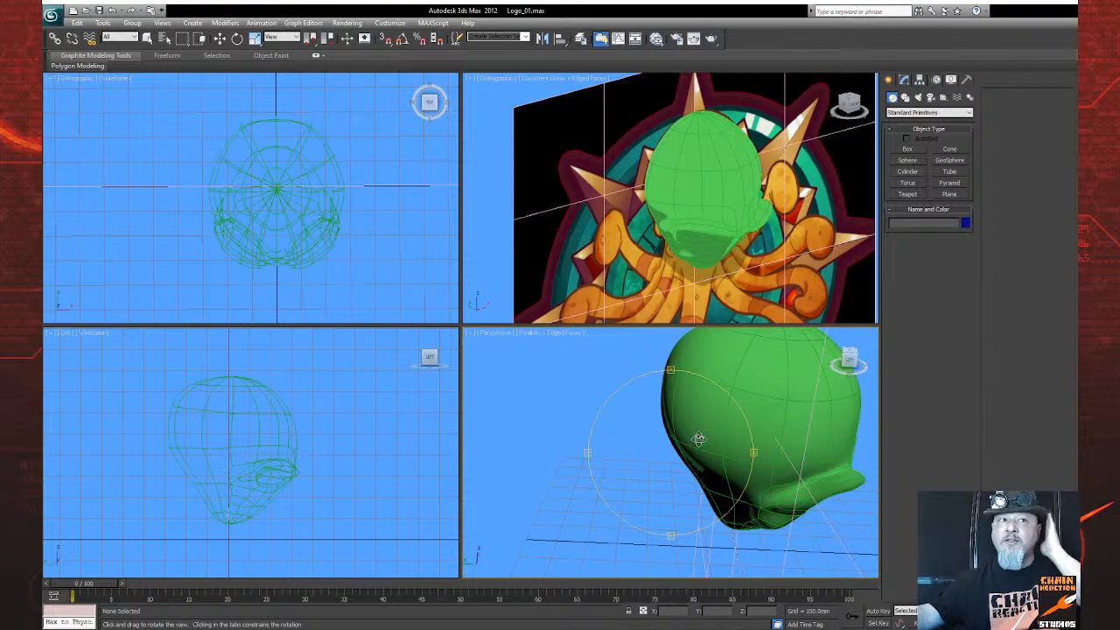
left_click_drag(673, 439, 593, 450)
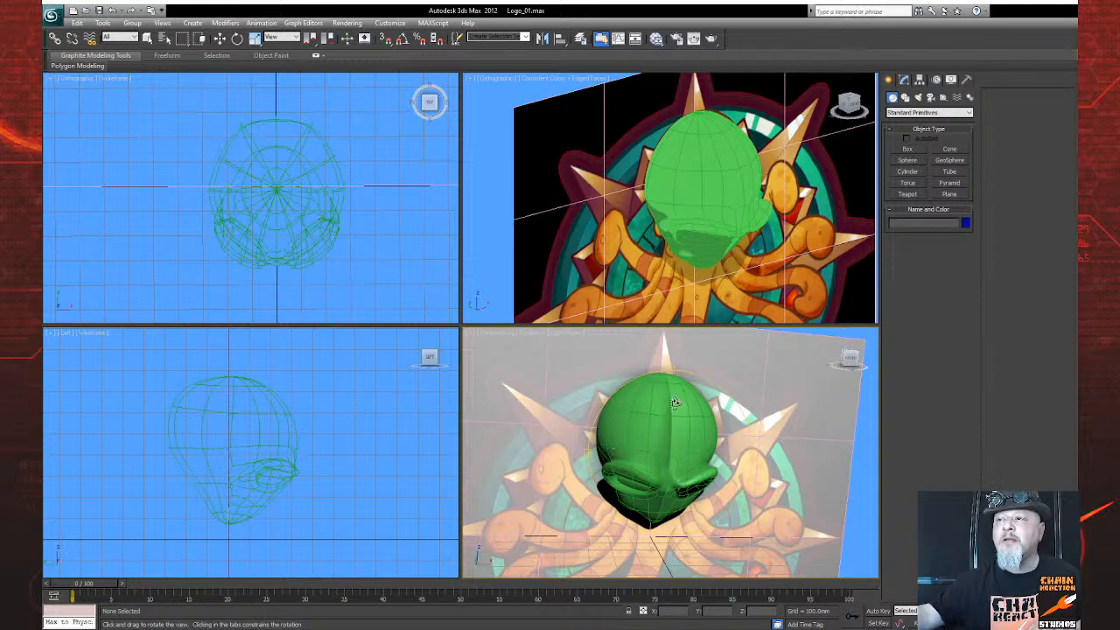
mouse_move(645, 451)
left_mouse_down()
mouse_move(641, 443)
mouse_move(639, 455)
left_mouse_up()
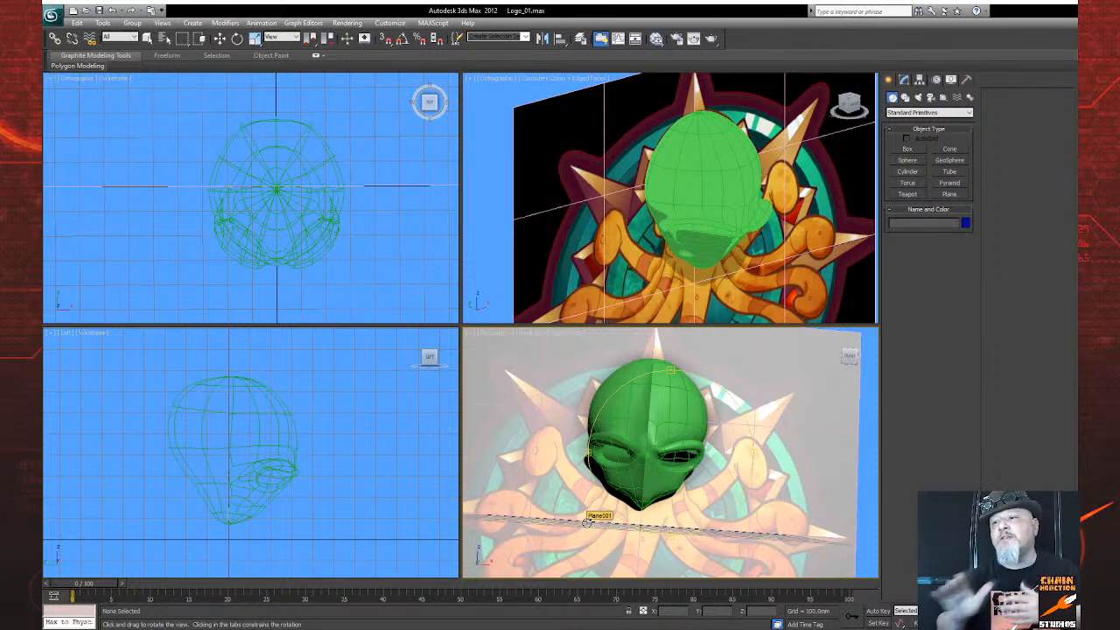
scroll(674, 437, "down", 3)
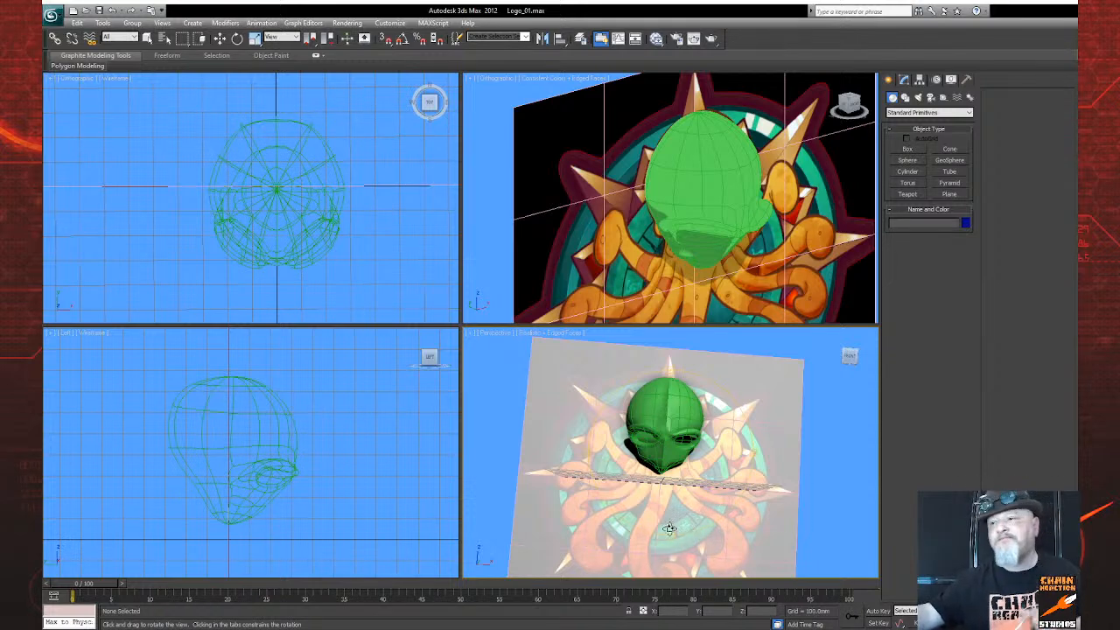
mouse_move(671, 529)
left_mouse_down()
mouse_move(744, 521)
mouse_move(677, 517)
mouse_move(726, 512)
mouse_move(671, 547)
left_mouse_up()
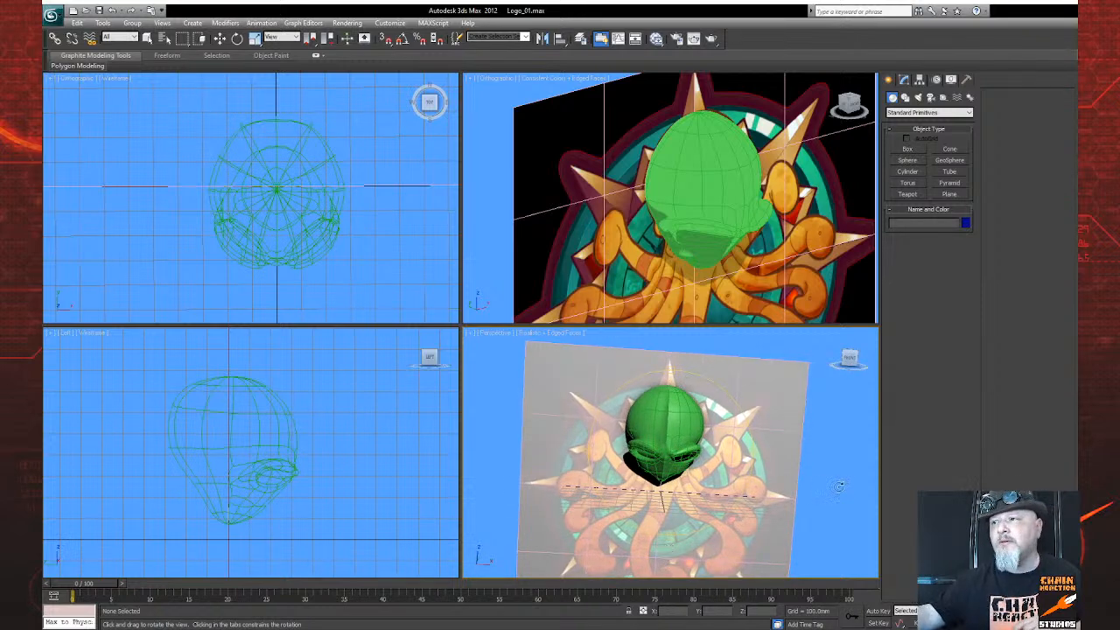
left_click_drag(838, 486, 834, 472)
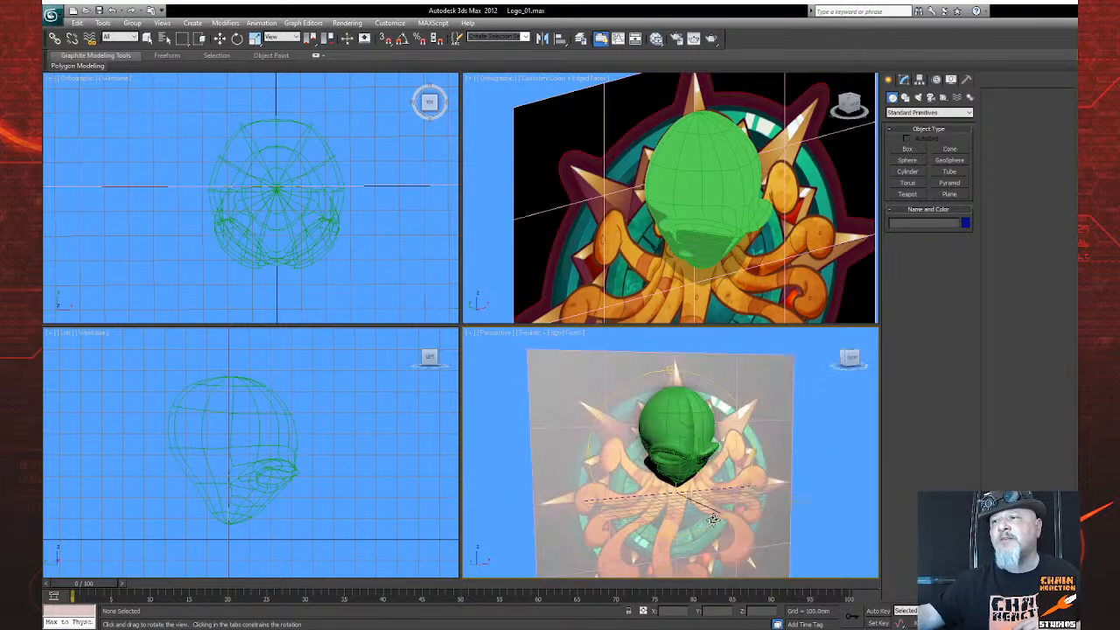
left_click_drag(693, 526, 669, 514)
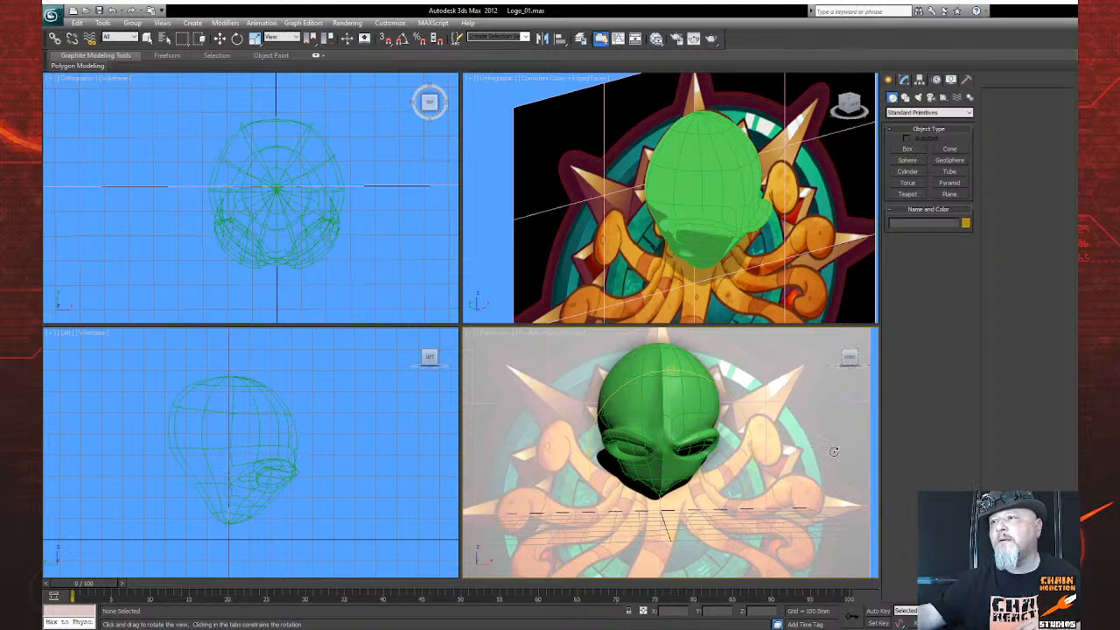
left_click_drag(785, 441, 749, 444)
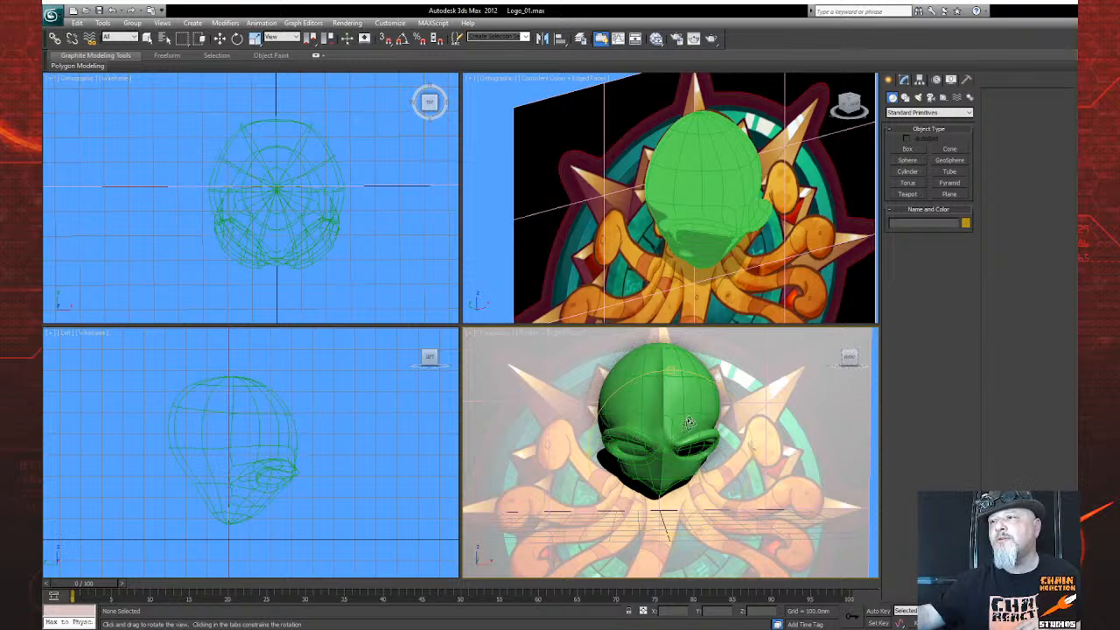
Recolor both head halves olive yellow and view the full head against the logo plane
key("w")
left_click(648, 412)
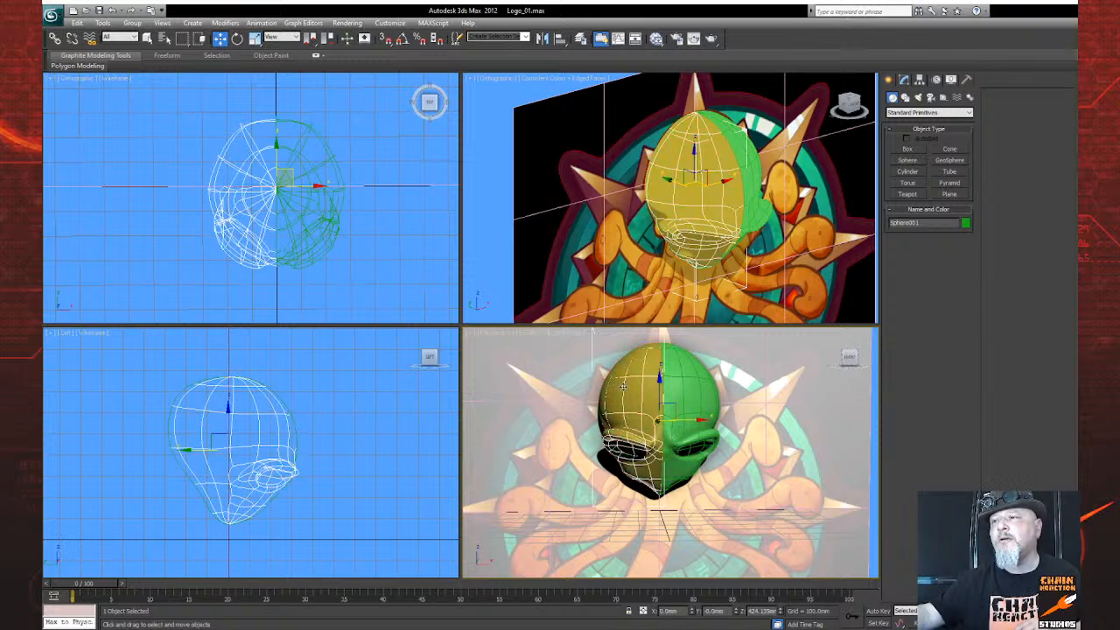
left_click(685, 402)
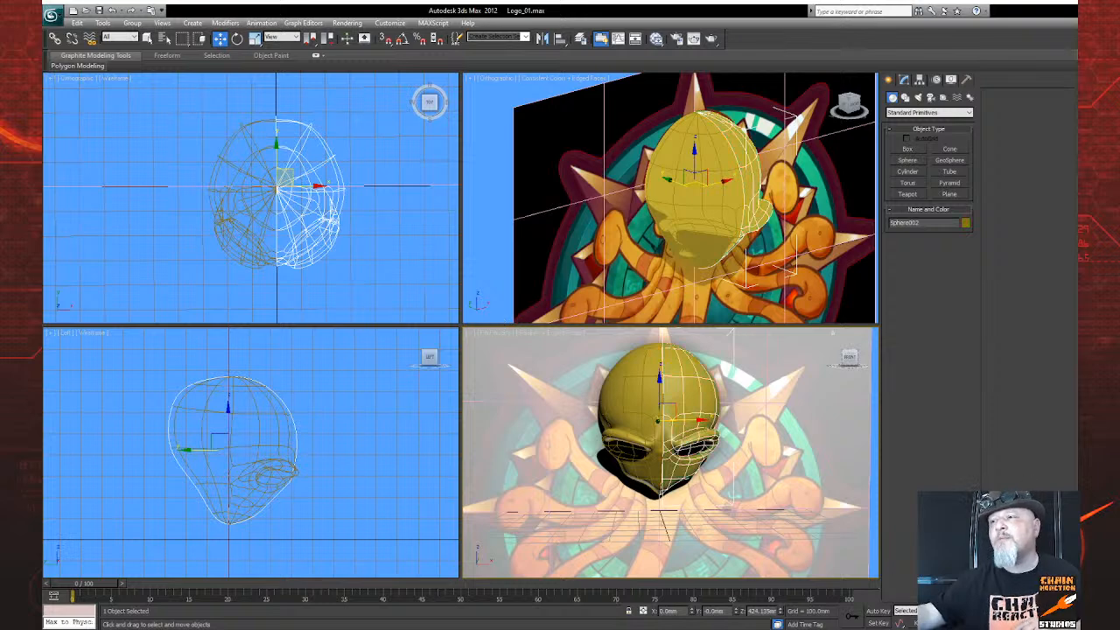
left_click(819, 487)
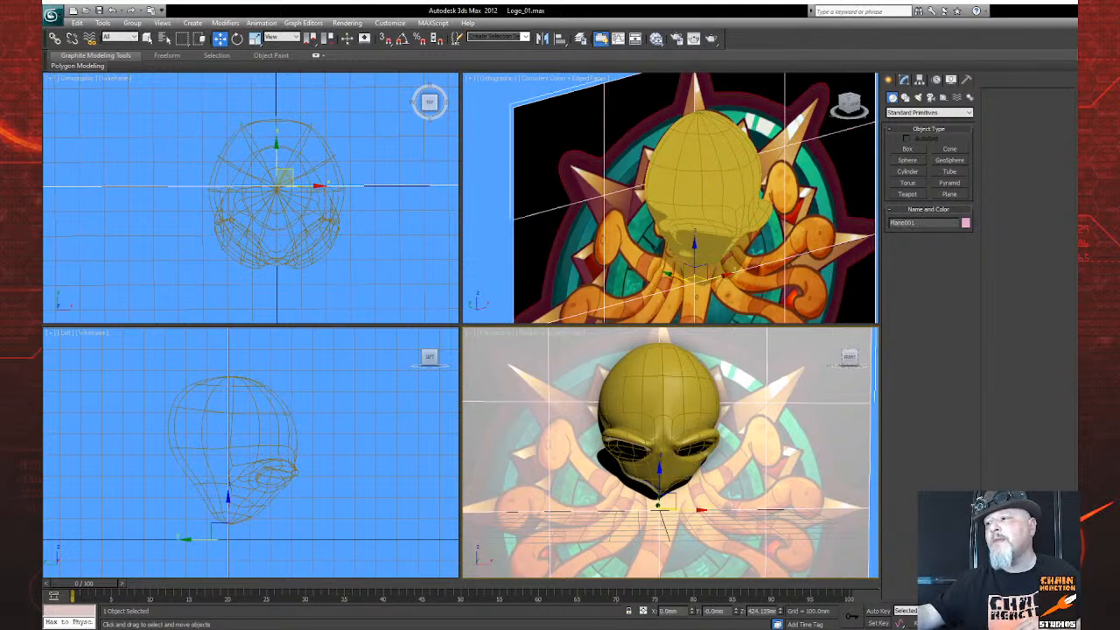
key("ctrl+r")
mouse_move(647, 492)
left_mouse_down()
mouse_move(636, 475)
mouse_move(591, 493)
mouse_move(673, 477)
mouse_move(653, 488)
left_mouse_up()
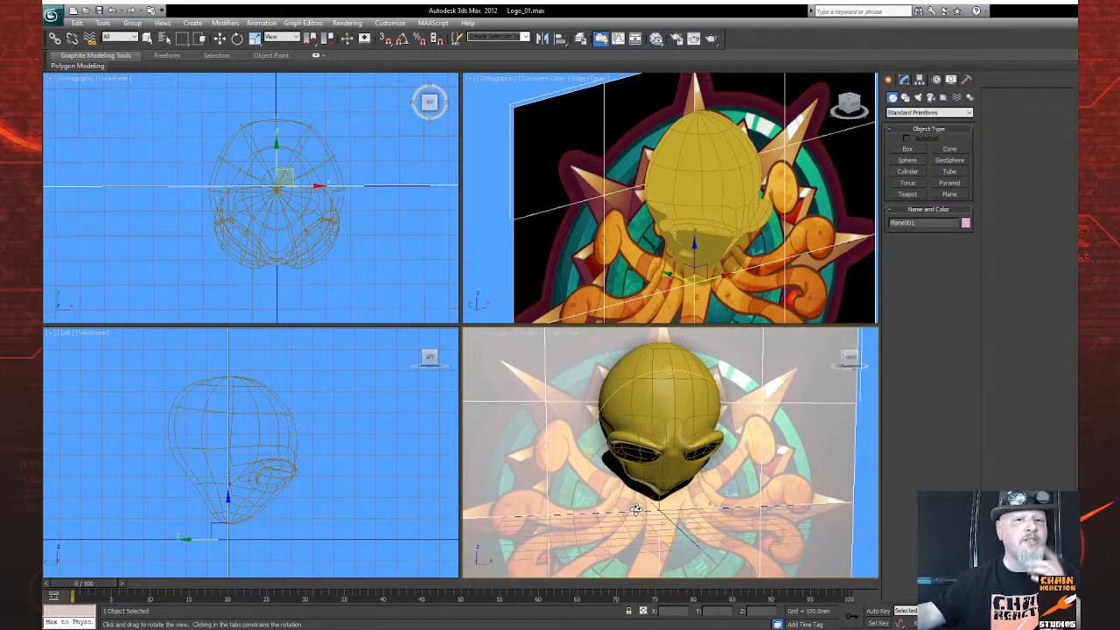
Delete the mirrored duplicate half of the head, keeping only the original half
key("w")
left_click(701, 419)
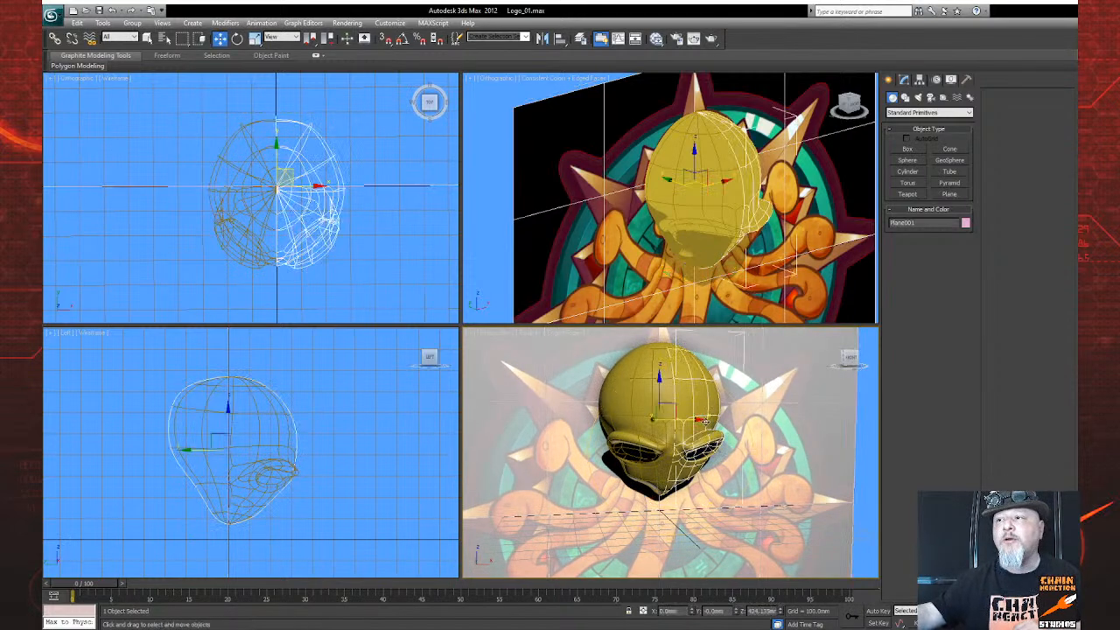
key("Delete")
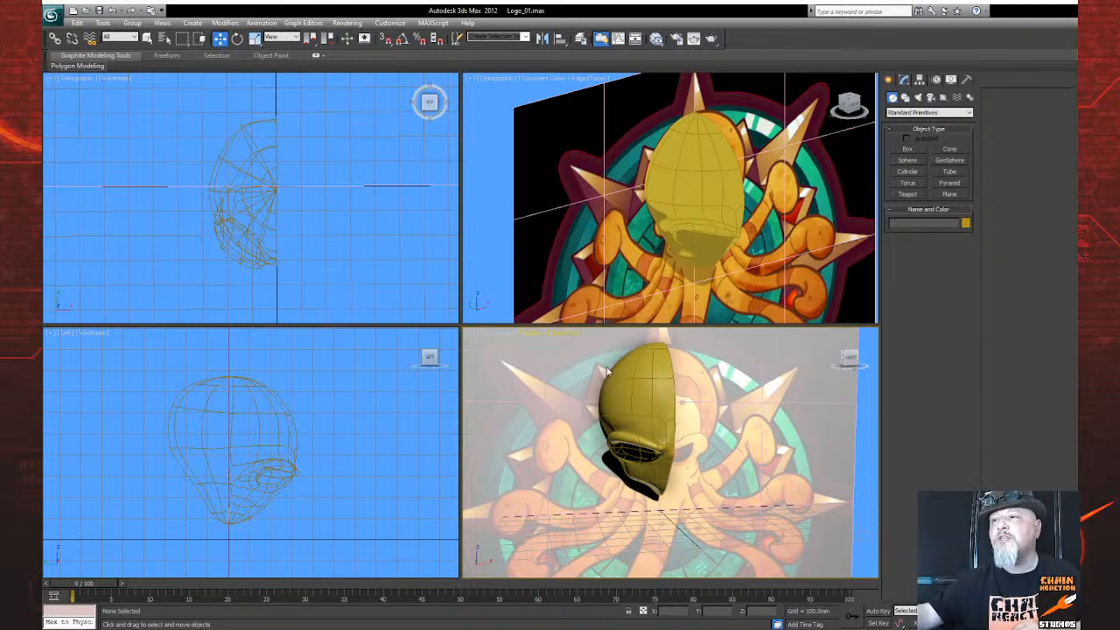
Return the perspective viewport's shading to Consistent Colors with edged faces and recolor the remaining head half dark blue
scroll(688, 454, "down", 3)
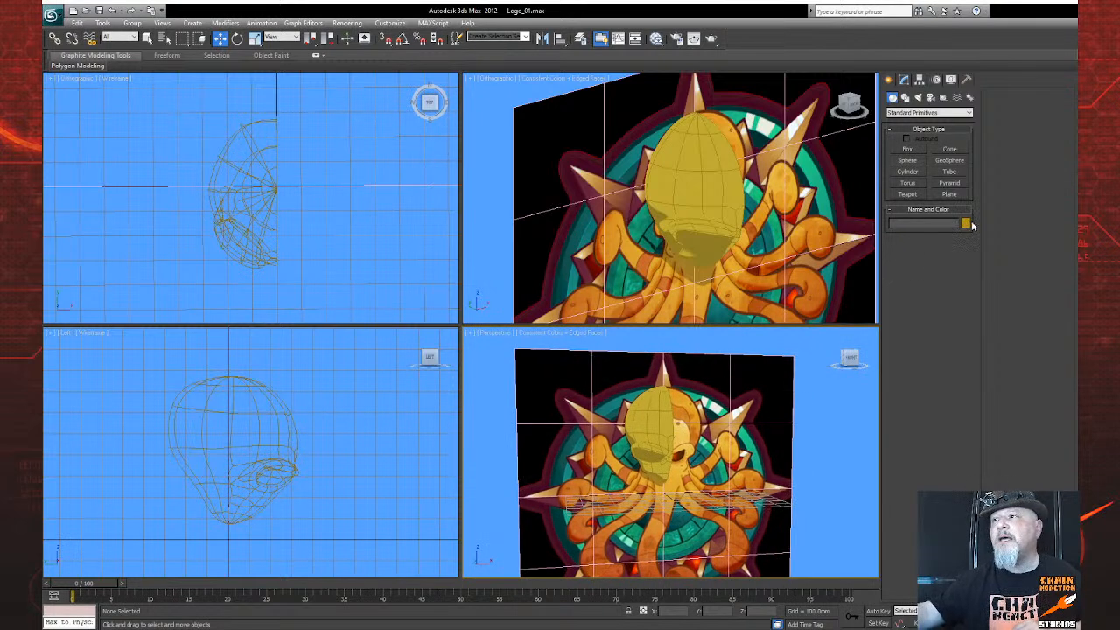
left_click(645, 414)
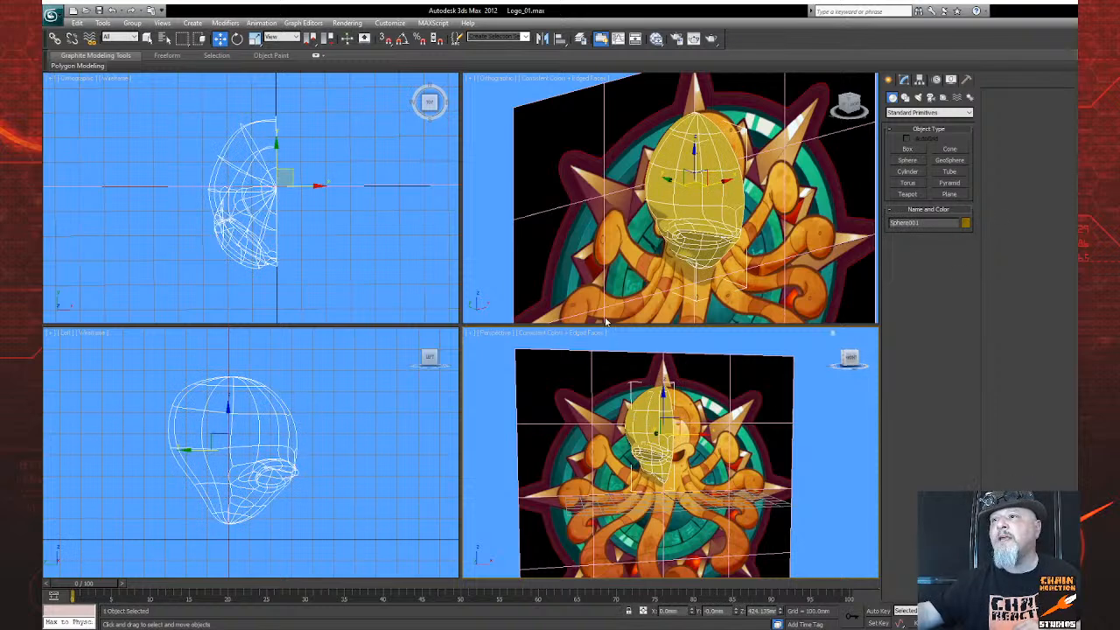
key("ctrl+z")
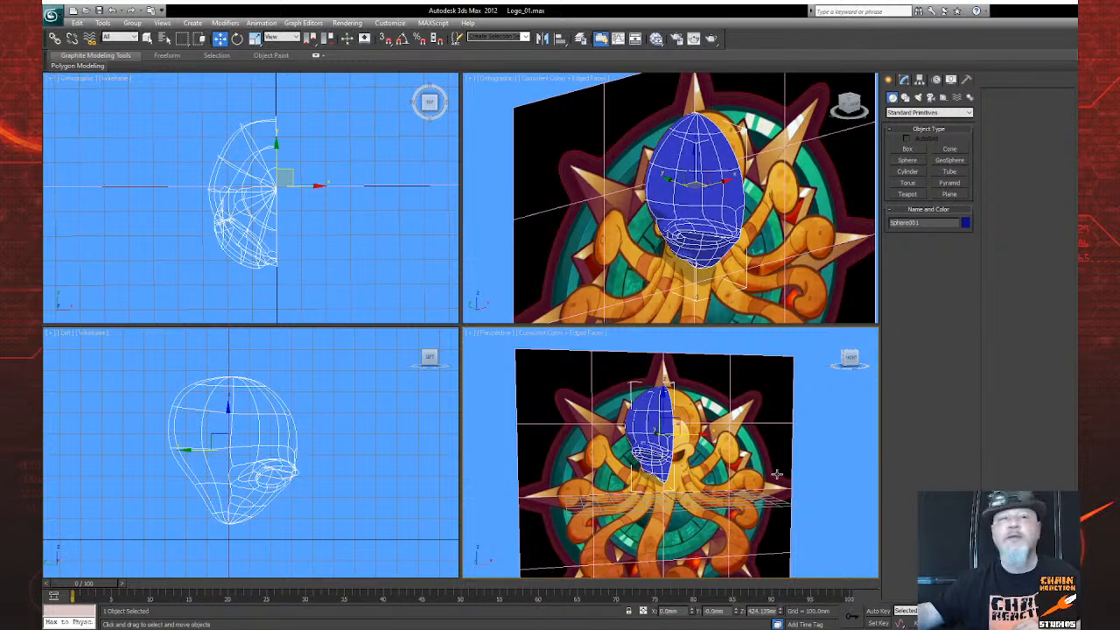
Examine the blue head half over the logo artwork, close up around the eye opening and from farther away
scroll(670, 450, "up", 5)
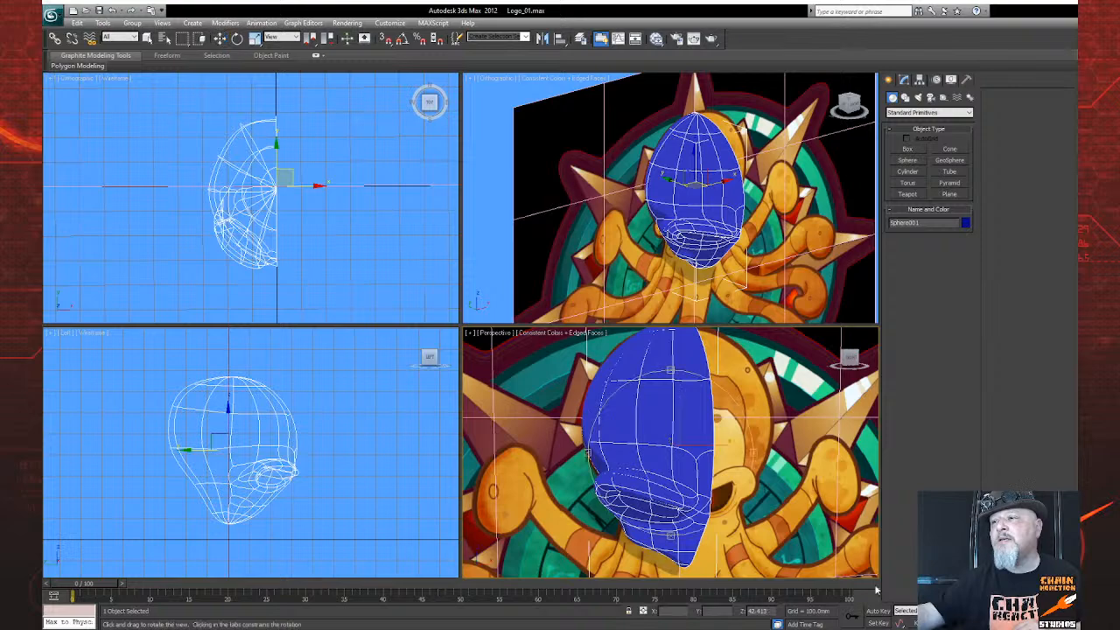
mouse_move(670, 441)
left_mouse_down()
mouse_move(617, 430)
mouse_move(770, 482)
mouse_move(774, 504)
mouse_move(670, 464)
left_mouse_up()
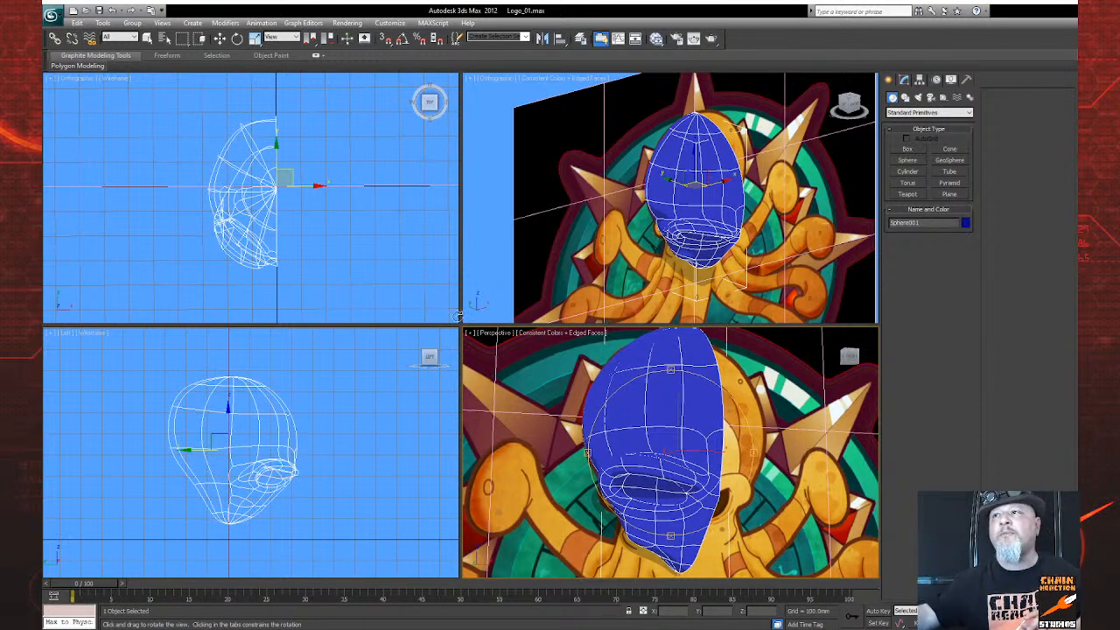
mouse_move(753, 452)
left_mouse_down()
mouse_move(572, 452)
mouse_move(677, 465)
mouse_move(695, 421)
mouse_move(754, 468)
left_mouse_up()
mouse_move(658, 510)
left_mouse_down()
mouse_move(668, 479)
mouse_move(641, 508)
left_mouse_up()
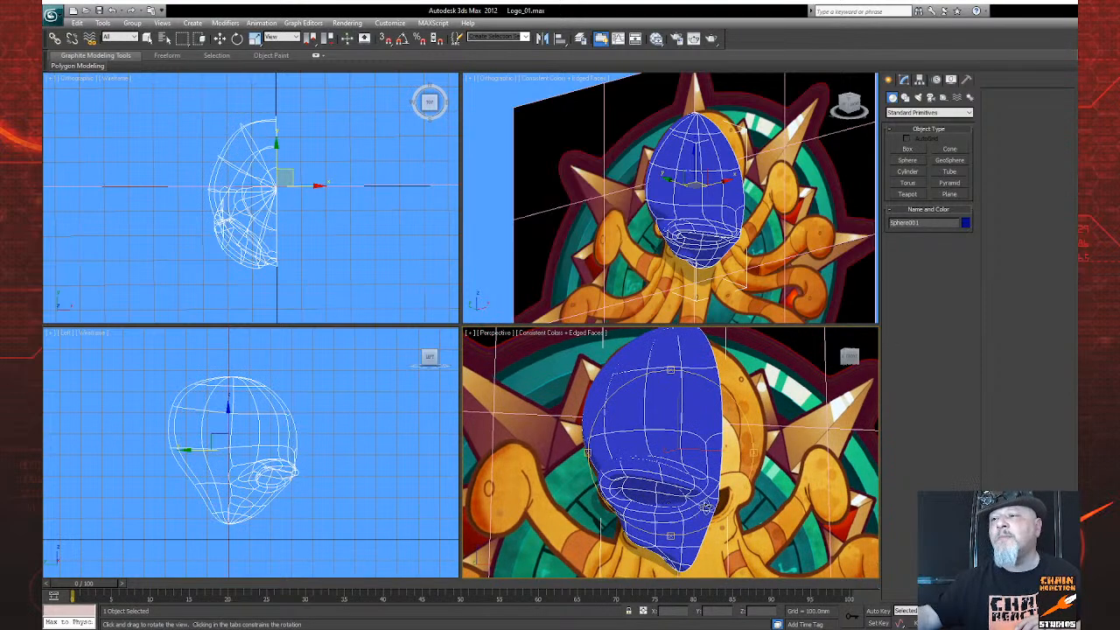
left_click_drag(711, 559, 567, 497)
scroll(663, 475, "down", 3)
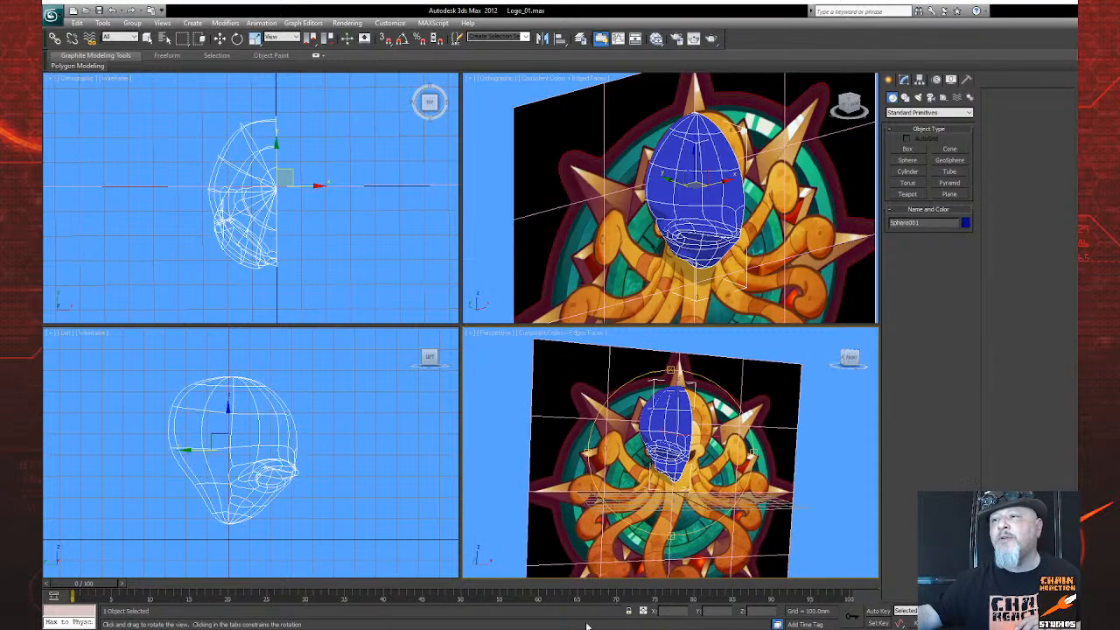
mouse_move(665, 483)
left_mouse_down()
mouse_move(640, 475)
mouse_move(671, 492)
mouse_move(649, 484)
left_mouse_up()
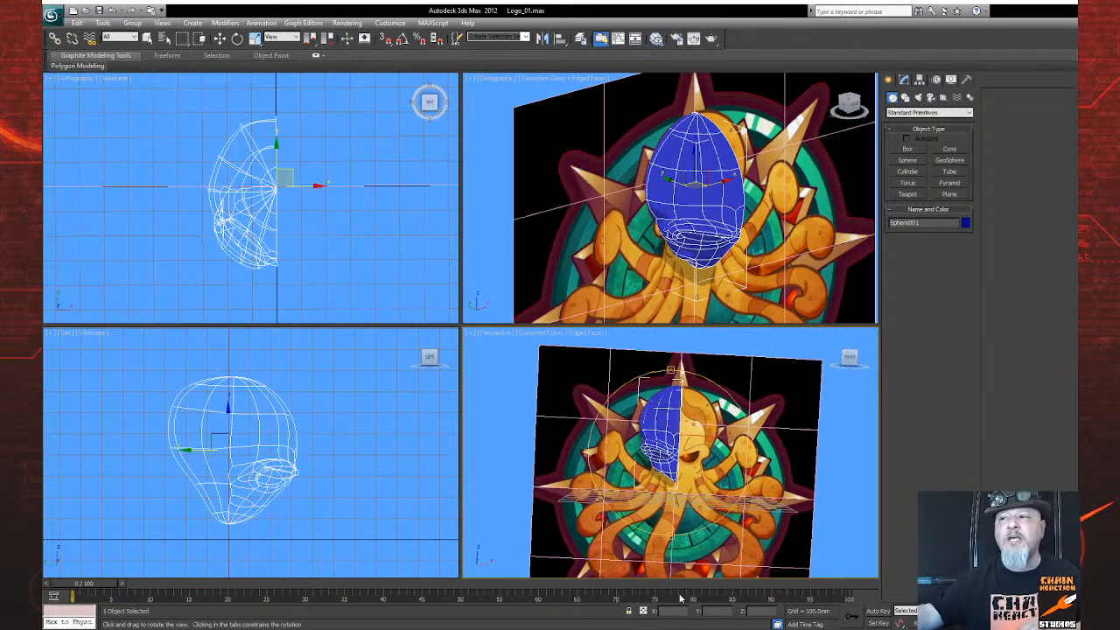
left_click_drag(666, 539, 709, 522)
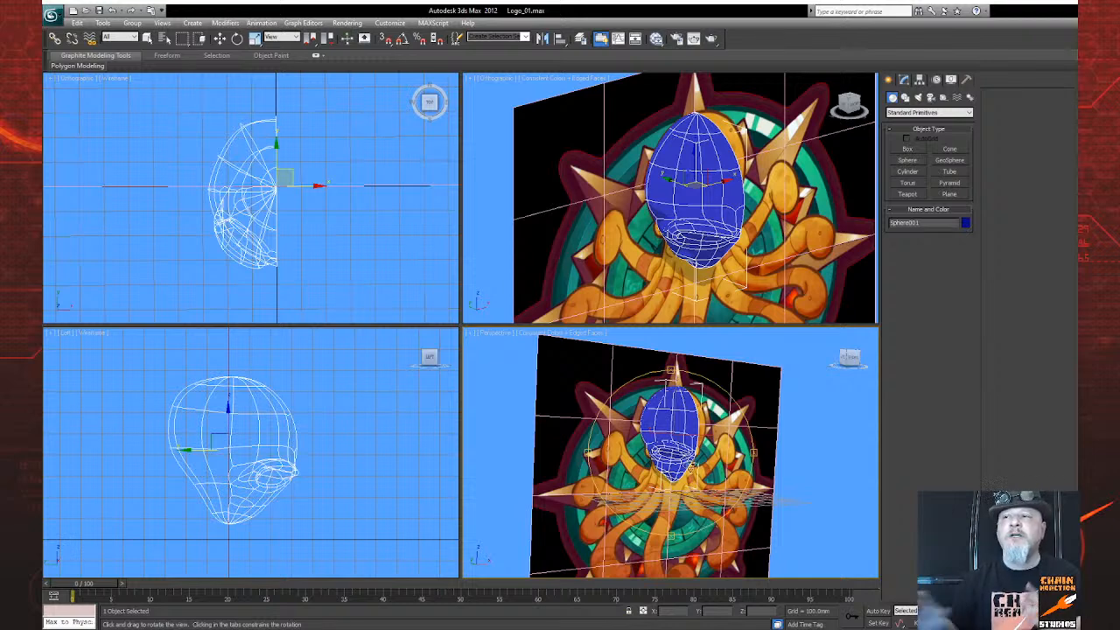